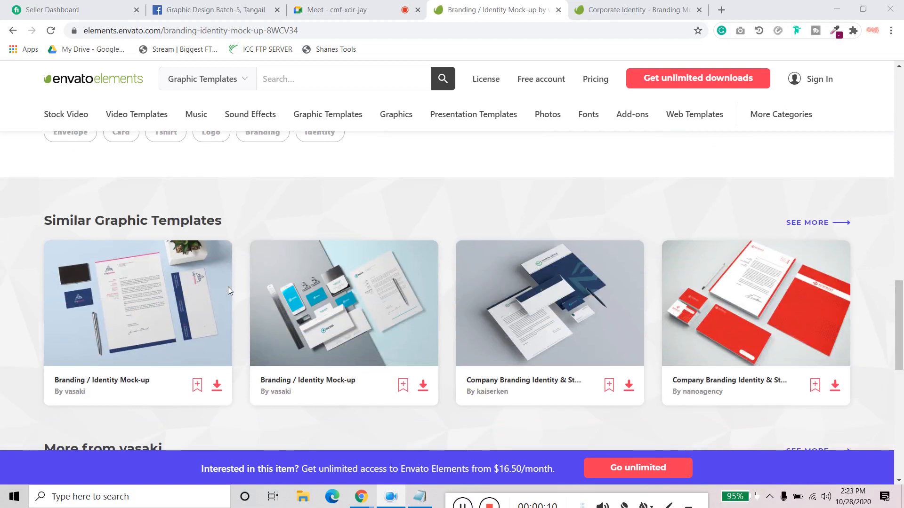
- Open the similar Branding / Identity Mock-up with the blue iNOVA stationery and look at its preview images
{"action": "left_click", "coordinate": [361, 311]}
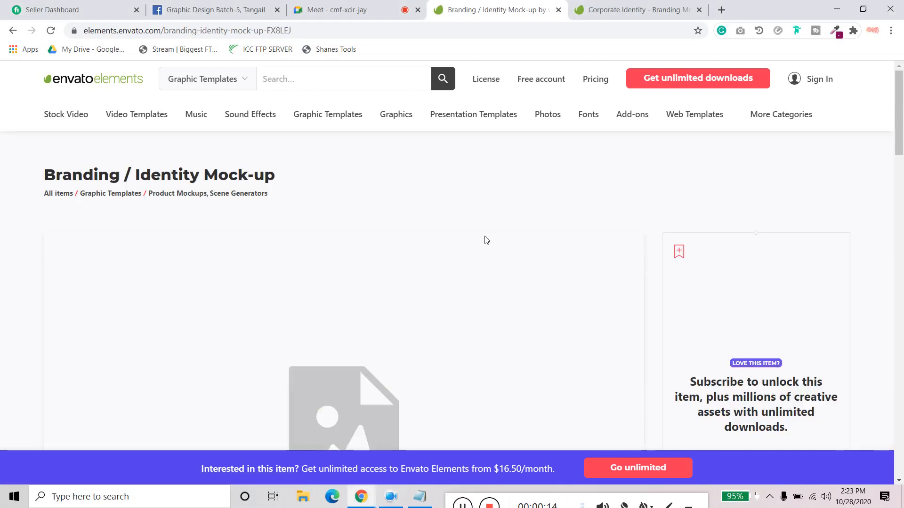
{"action": "scroll", "coordinate": [490, 240], "scroll_direction": "down", "scroll_amount": 3}
{"action": "scroll", "coordinate": [490, 240], "scroll_direction": "down", "scroll_amount": 8}
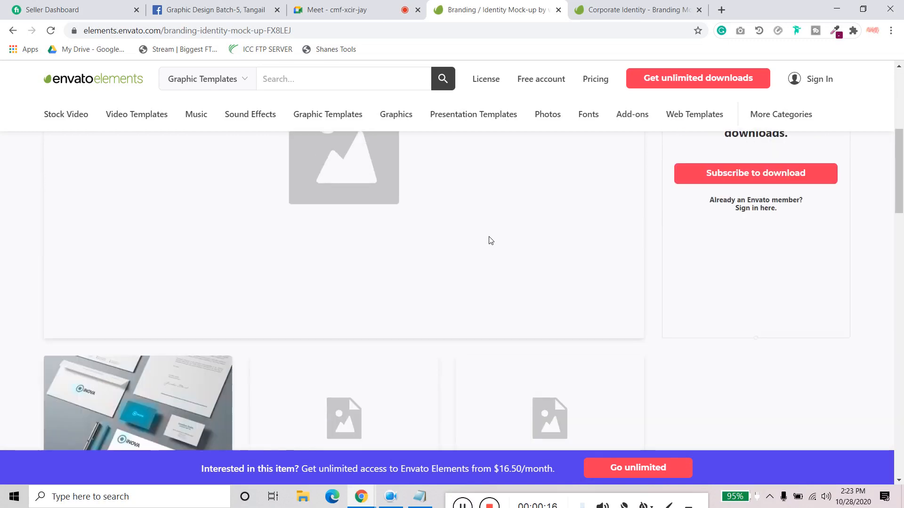
{"action": "scroll", "coordinate": [489, 236], "scroll_direction": "up", "scroll_amount": 3}
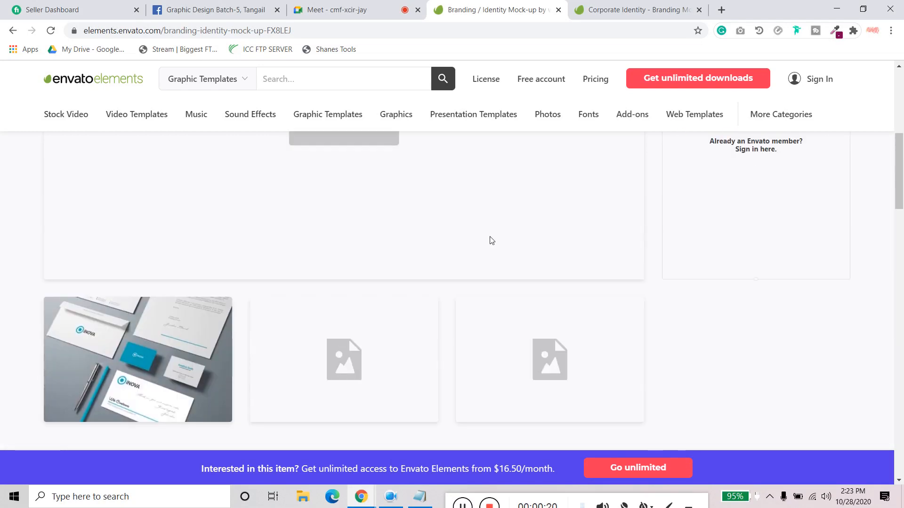
{"action": "scroll", "coordinate": [492, 240], "scroll_direction": "up", "scroll_amount": 6}
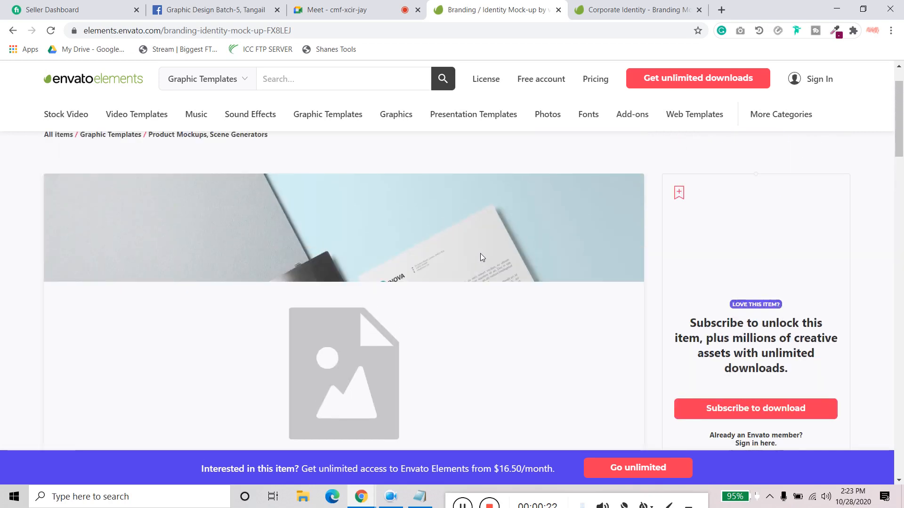
- Switch to the Corporate Identity - Branding Mockups page and look over its preview images and feature list
{"action": "left_click", "coordinate": [612, 10]}
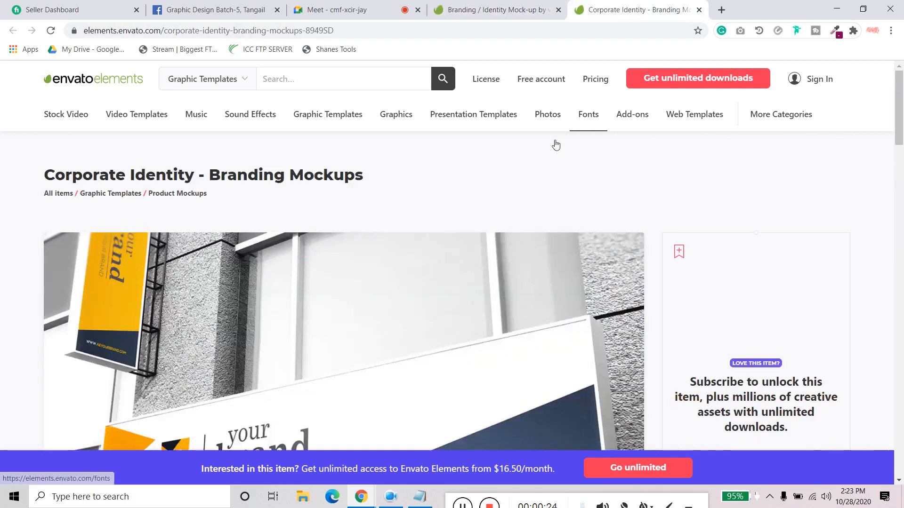
{"action": "scroll", "coordinate": [330, 283], "scroll_direction": "down", "scroll_amount": 10}
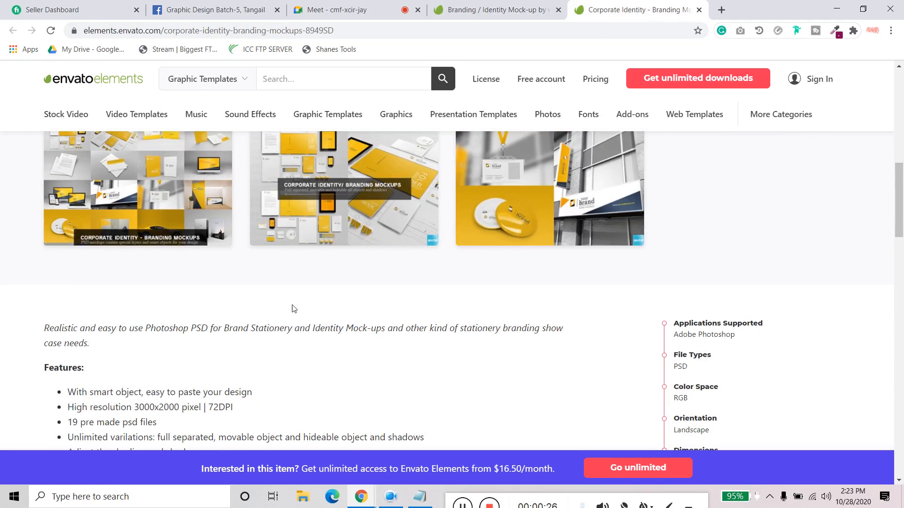
{"action": "scroll", "coordinate": [292, 309], "scroll_direction": "up", "scroll_amount": 2}
- Return to the Branding / Identity Mock-up page and examine its main stationery scene and the three smaller previews
{"action": "left_click", "coordinate": [489, 7]}
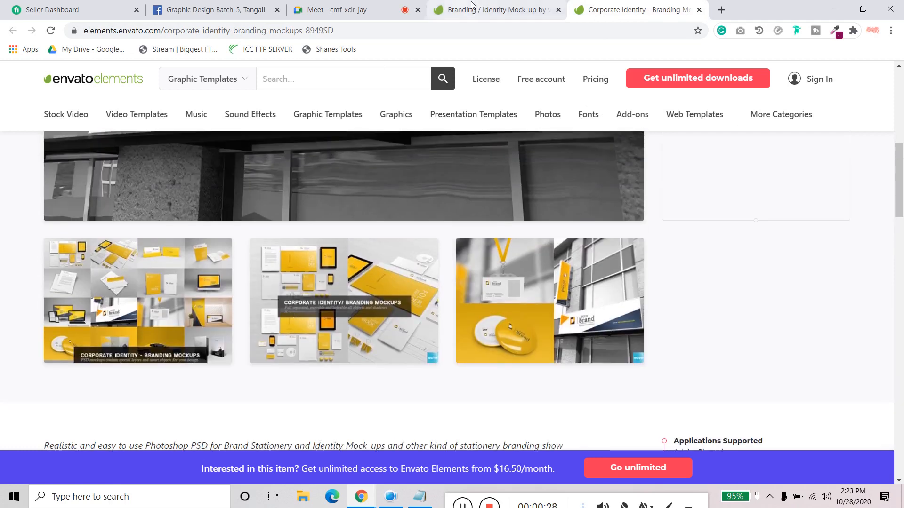
{"action": "scroll", "coordinate": [271, 388], "scroll_direction": "down", "scroll_amount": 2}
{"action": "scroll", "coordinate": [264, 377], "scroll_direction": "down", "scroll_amount": 3}
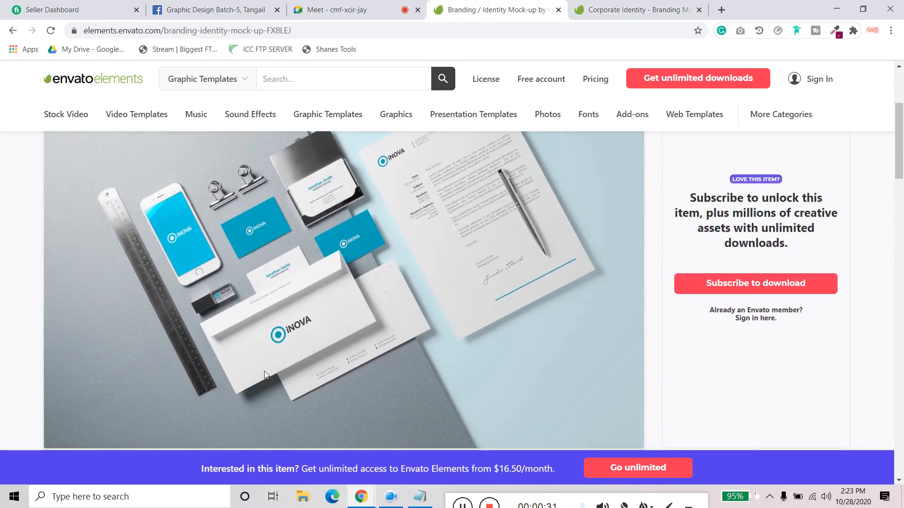
{"action": "scroll", "coordinate": [303, 371], "scroll_direction": "up", "scroll_amount": 1}
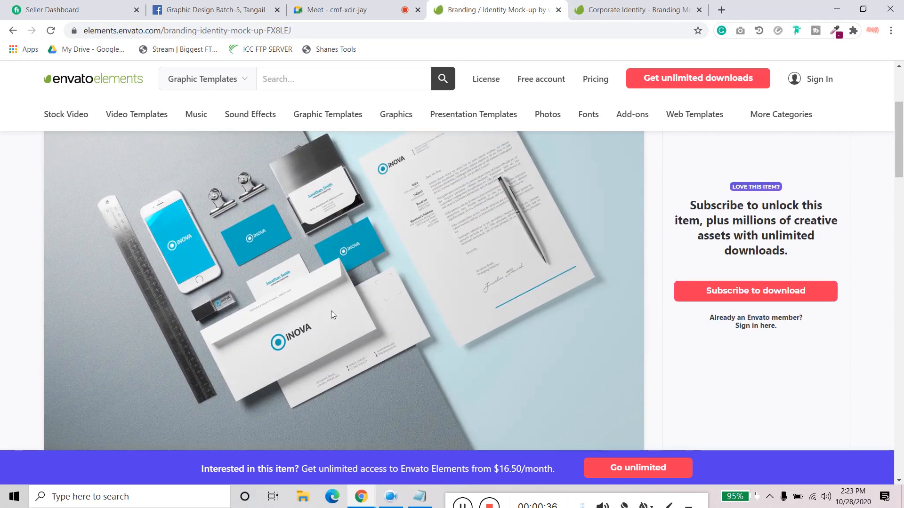
{"action": "scroll", "coordinate": [332, 312], "scroll_direction": "up", "scroll_amount": 1}
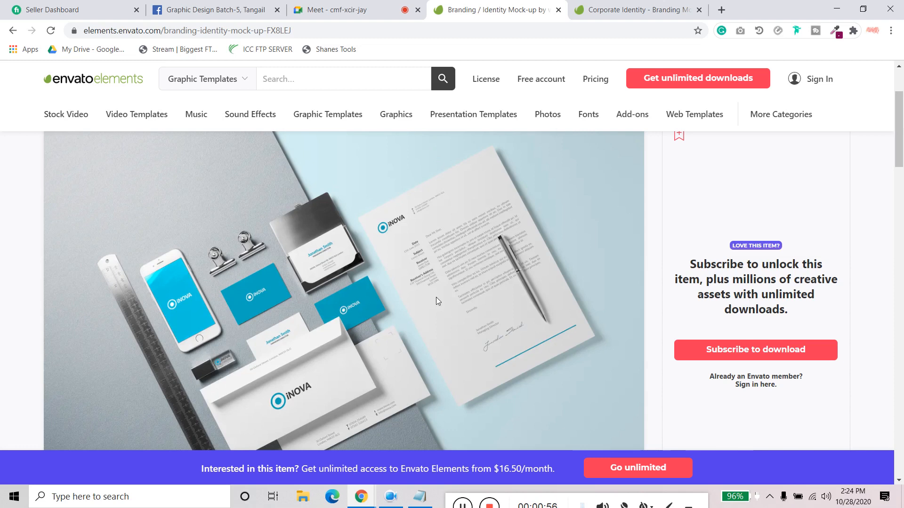
{"action": "scroll", "coordinate": [436, 298], "scroll_direction": "down", "scroll_amount": 5}
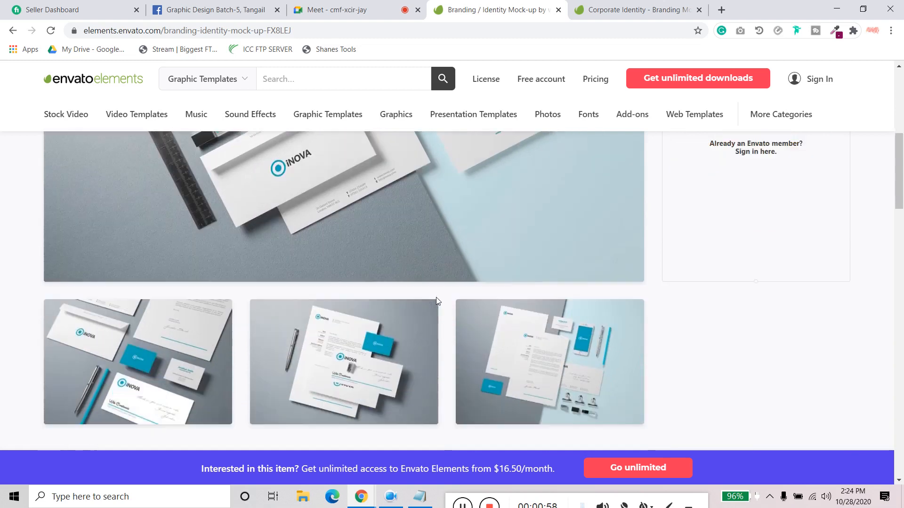
{"action": "scroll", "coordinate": [436, 297], "scroll_direction": "down", "scroll_amount": 1}
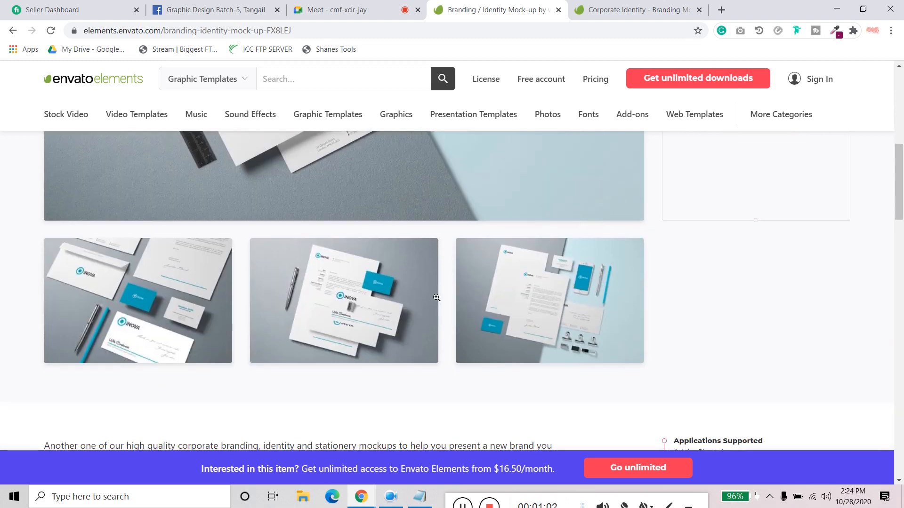
{"action": "left_click", "coordinate": [459, 320]}
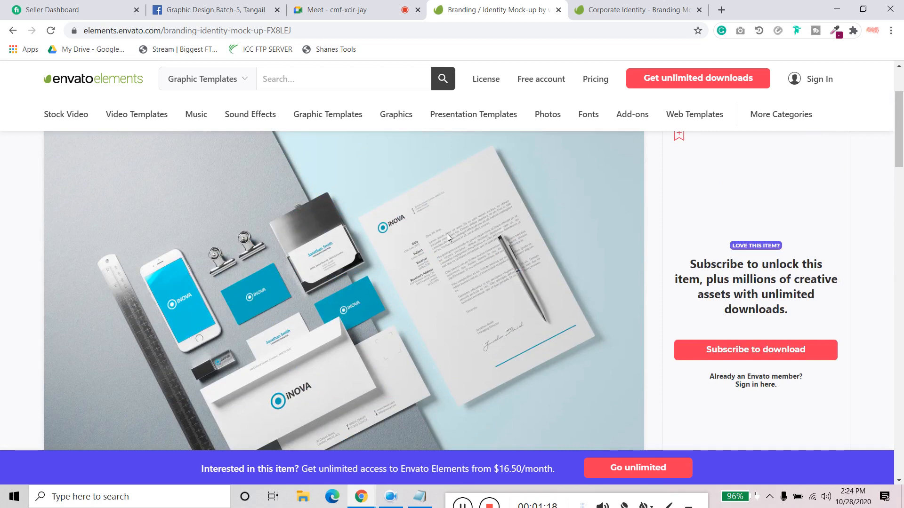
- Look through the mock-up's description and similar templates, and open the Company Branding Identity & Stationery Pack
{"action": "scroll", "coordinate": [447, 234], "scroll_direction": "down", "scroll_amount": 1}
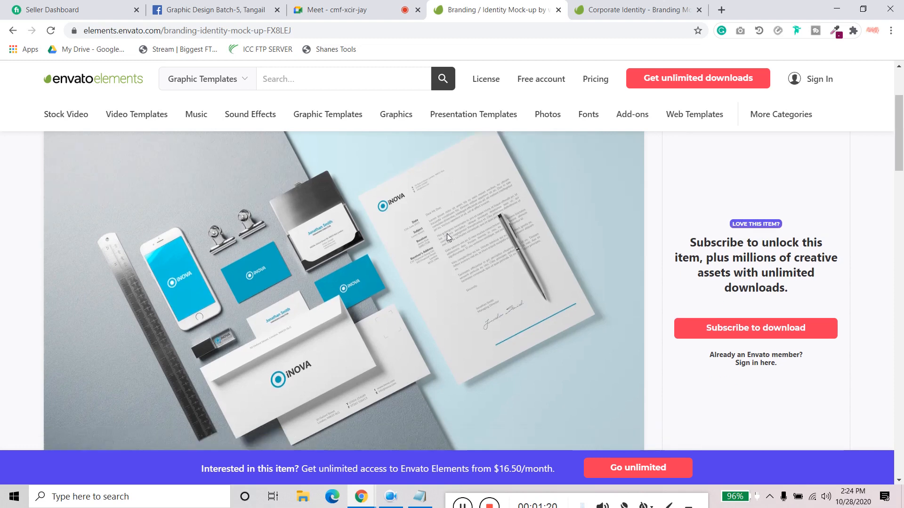
{"action": "scroll", "coordinate": [448, 237], "scroll_direction": "down", "scroll_amount": 15}
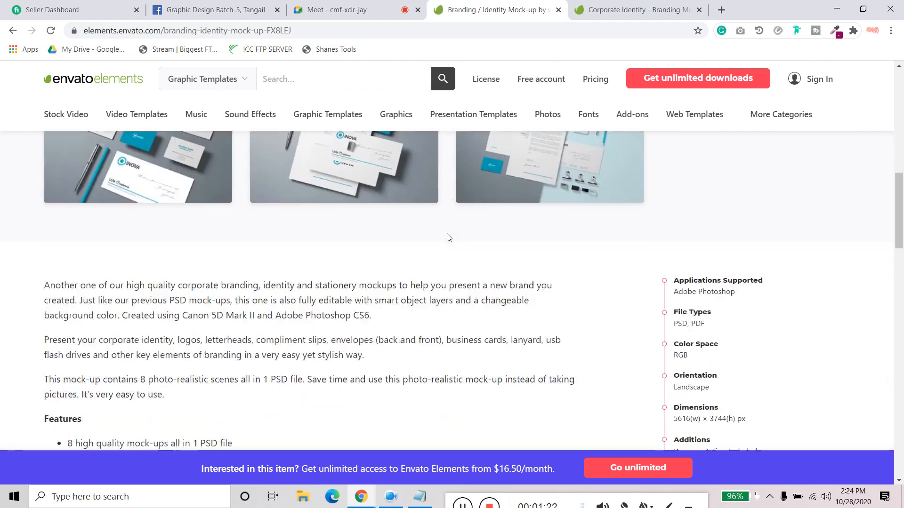
{"action": "scroll", "coordinate": [448, 237], "scroll_direction": "down", "scroll_amount": 5}
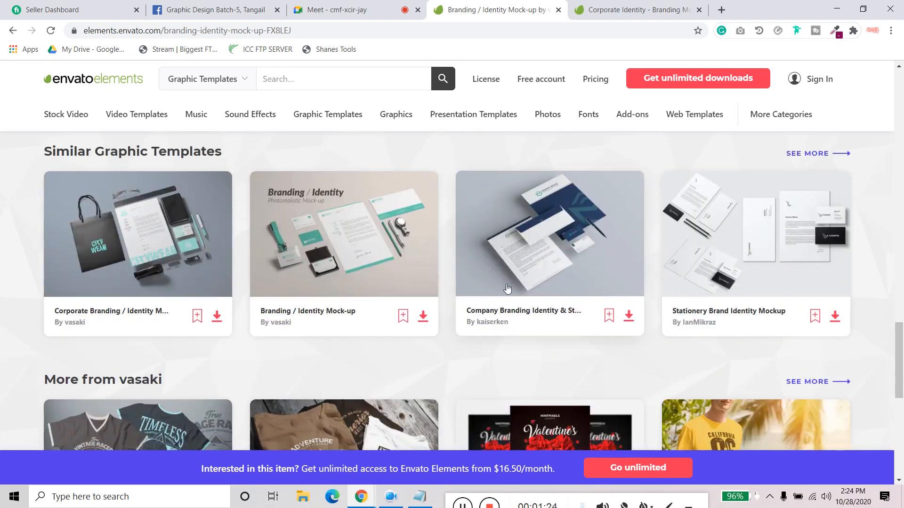
{"action": "scroll", "coordinate": [508, 289], "scroll_direction": "up", "scroll_amount": 3}
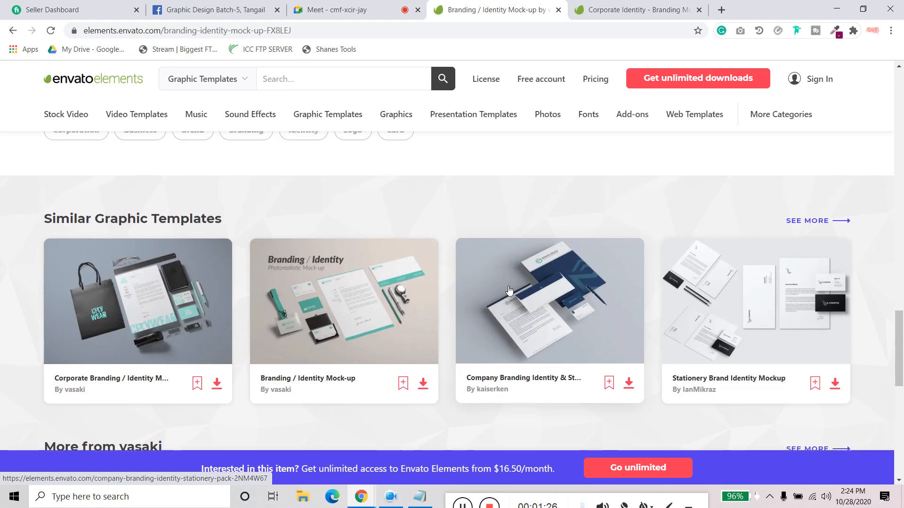
{"action": "scroll", "coordinate": [508, 287], "scroll_direction": "down", "scroll_amount": 2}
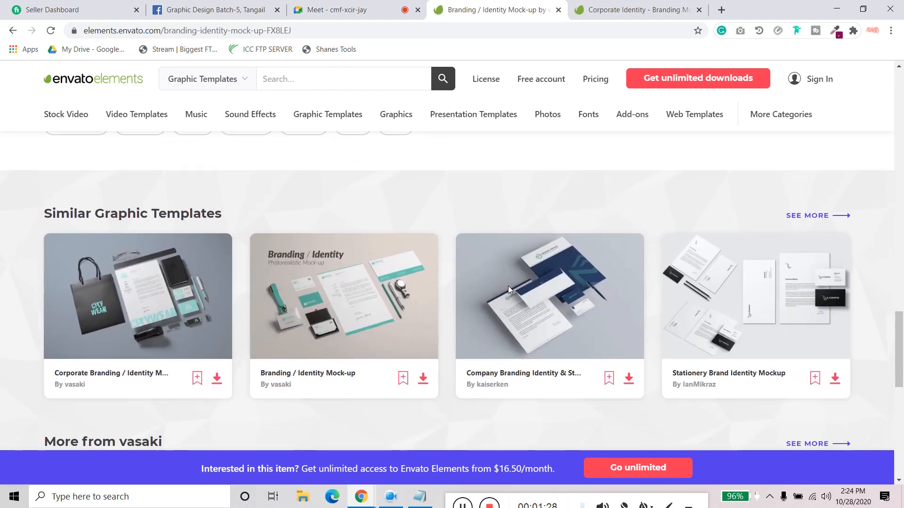
{"action": "left_click", "coordinate": [554, 291]}
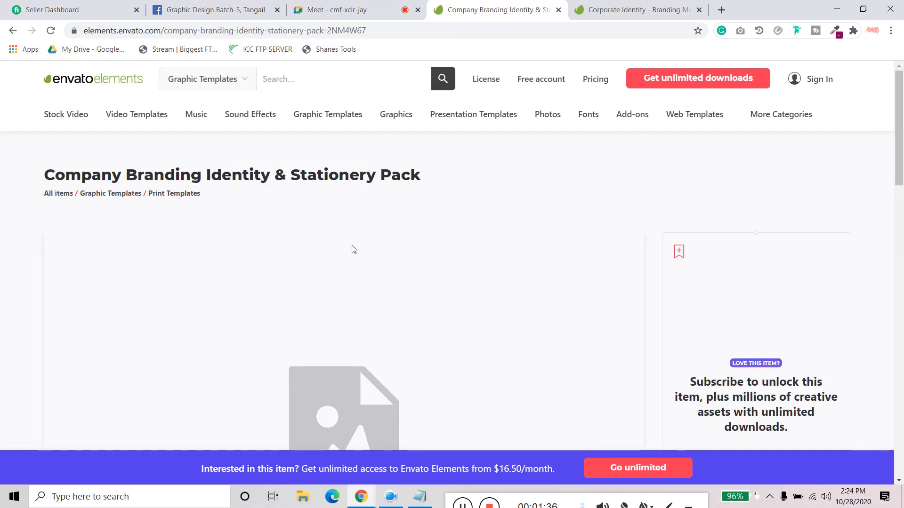
- Examine the stationery pack's preview image, included items and sizes, fonts, and related templates
{"action": "scroll", "coordinate": [352, 245], "scroll_direction": "down", "scroll_amount": 2}
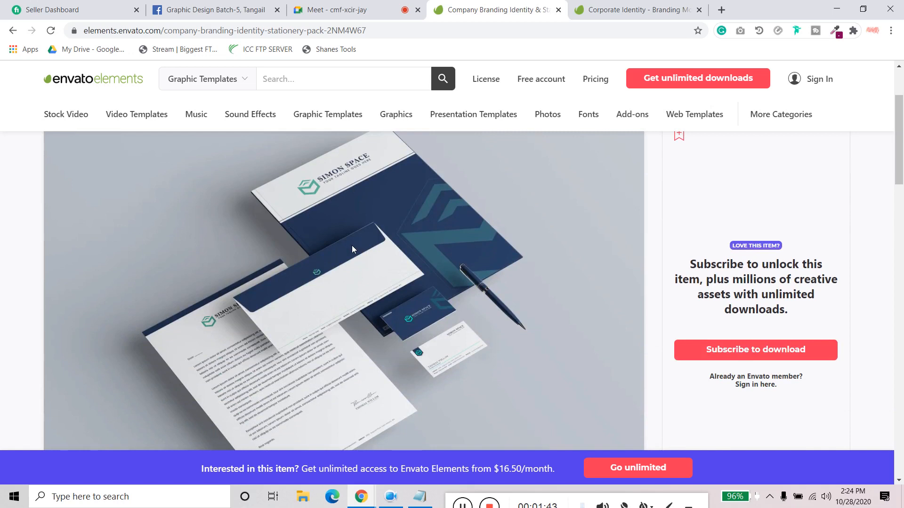
{"action": "scroll", "coordinate": [353, 249], "scroll_direction": "down", "scroll_amount": 6}
{"action": "scroll", "coordinate": [353, 249], "scroll_direction": "down", "scroll_amount": 12}
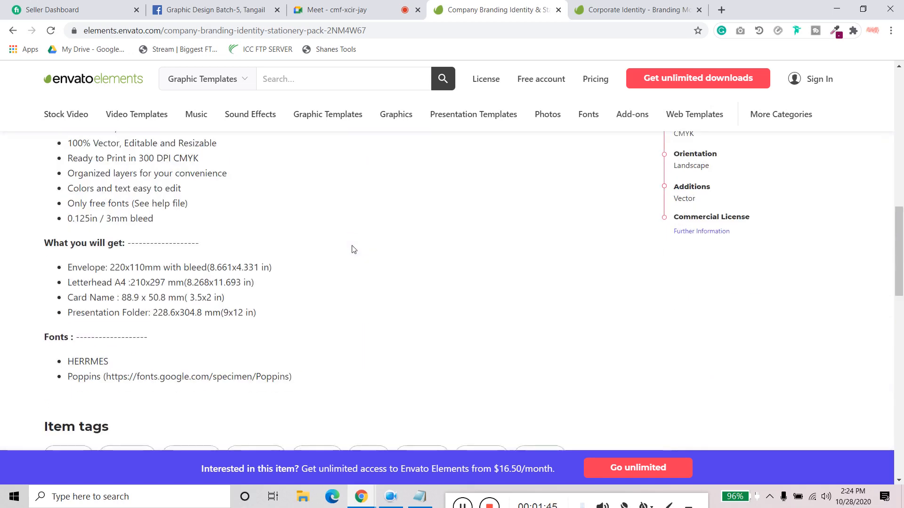
{"action": "scroll", "coordinate": [353, 250], "scroll_direction": "down", "scroll_amount": 3}
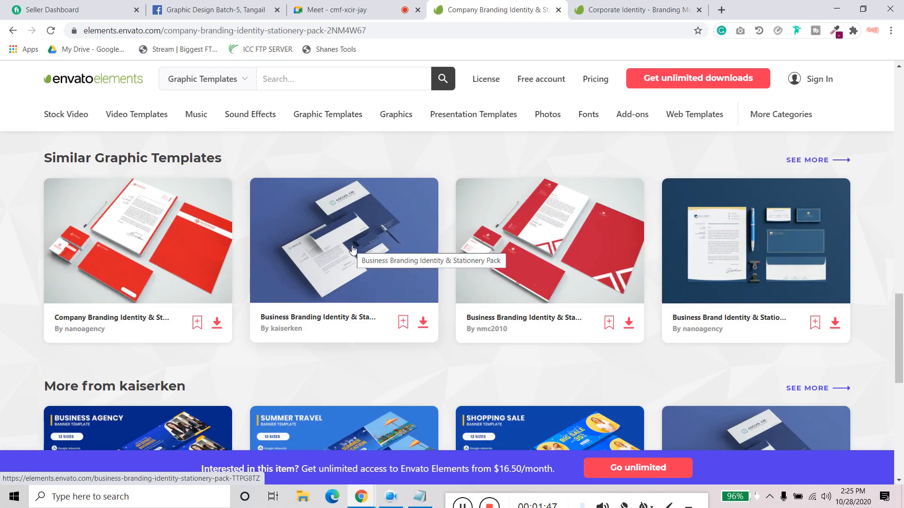
{"action": "scroll", "coordinate": [353, 249], "scroll_direction": "down", "scroll_amount": 2}
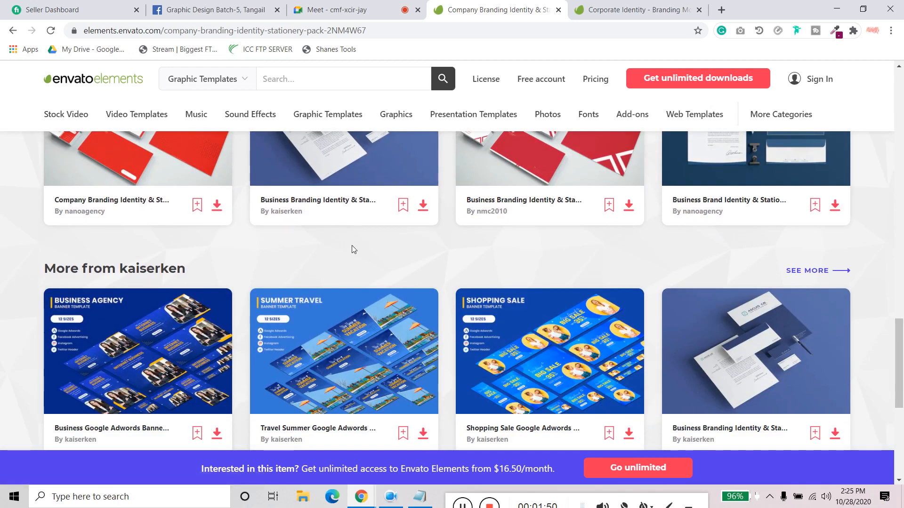
{"action": "scroll", "coordinate": [352, 247], "scroll_direction": "down", "scroll_amount": 3}
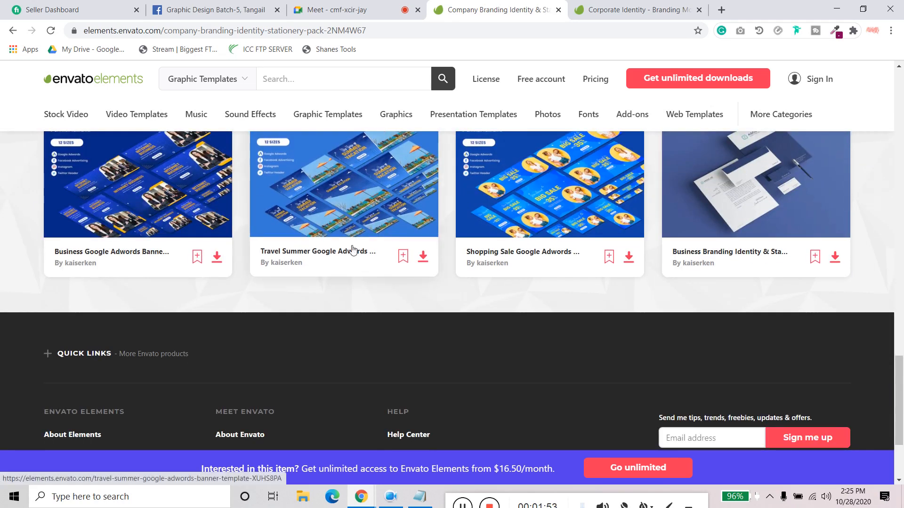
- Go back to the Corporate Identity - Branding Mockups page and examine its signage image and preview thumbnails
{"action": "left_click", "coordinate": [631, 9]}
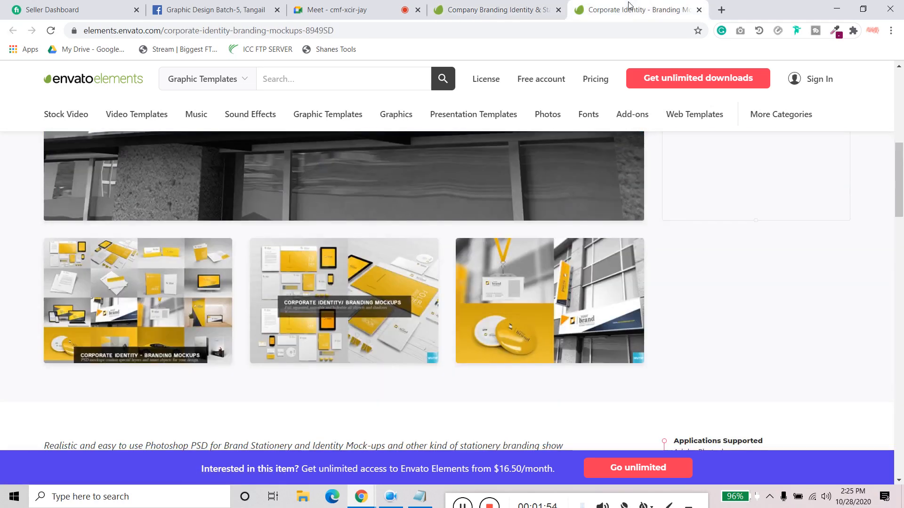
{"action": "left_click", "coordinate": [534, 270]}
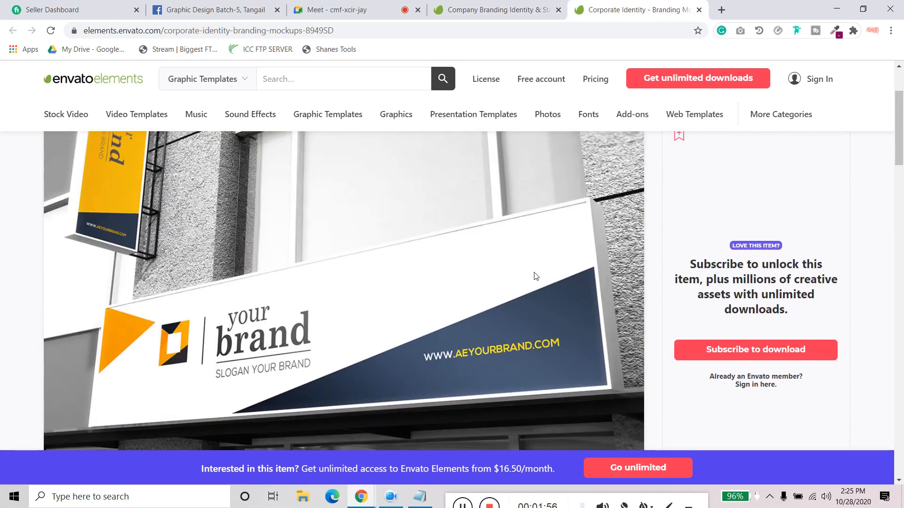
{"action": "scroll", "coordinate": [534, 277], "scroll_direction": "up", "scroll_amount": 2}
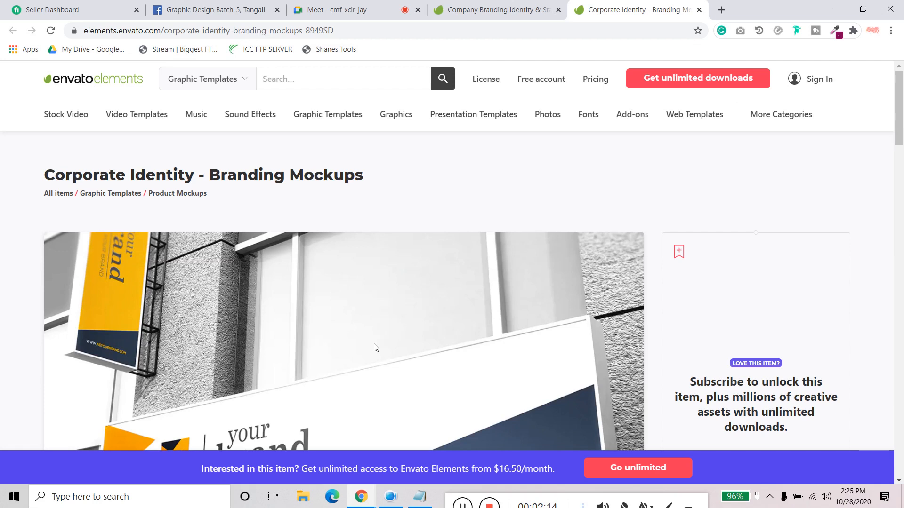
{"action": "scroll", "coordinate": [380, 304], "scroll_direction": "down", "scroll_amount": 3}
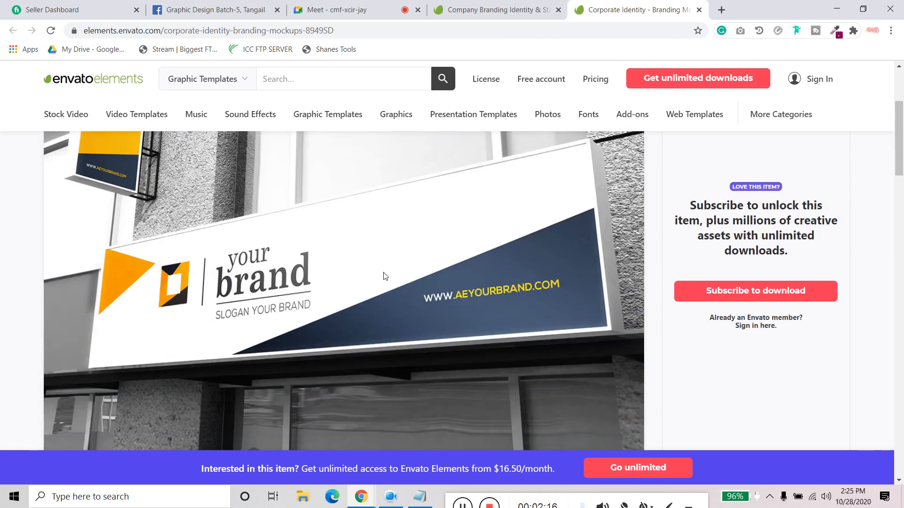
{"action": "scroll", "coordinate": [384, 276], "scroll_direction": "down", "scroll_amount": 3}
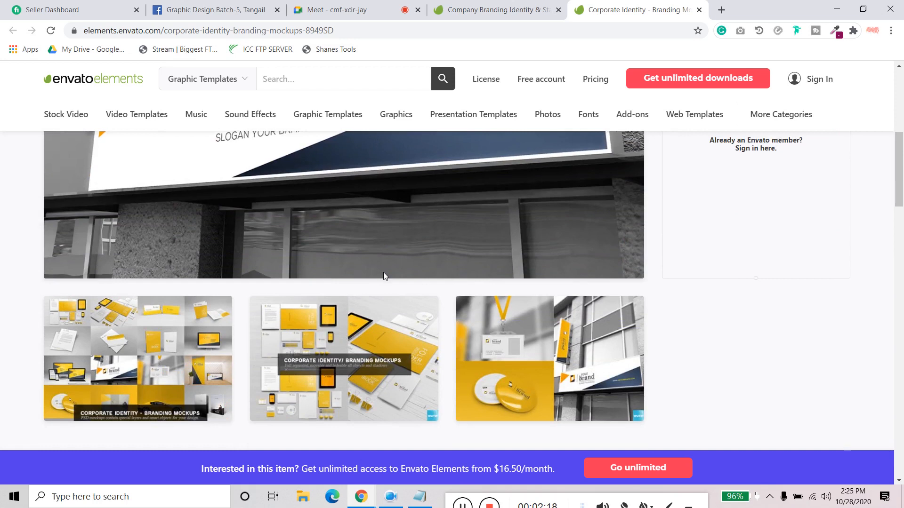
- Read the features and included items of the Corporate Identity mockups, and recheck the page title and preview thumbnails
{"action": "scroll", "coordinate": [384, 276], "scroll_direction": "down", "scroll_amount": 4}
{"action": "scroll", "coordinate": [383, 276], "scroll_direction": "down", "scroll_amount": 5}
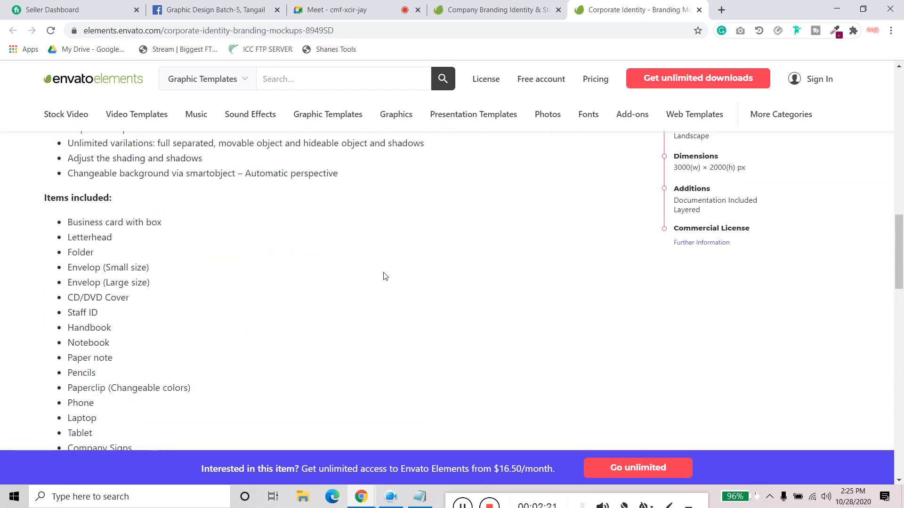
{"action": "scroll", "coordinate": [382, 278], "scroll_direction": "down", "scroll_amount": 1}
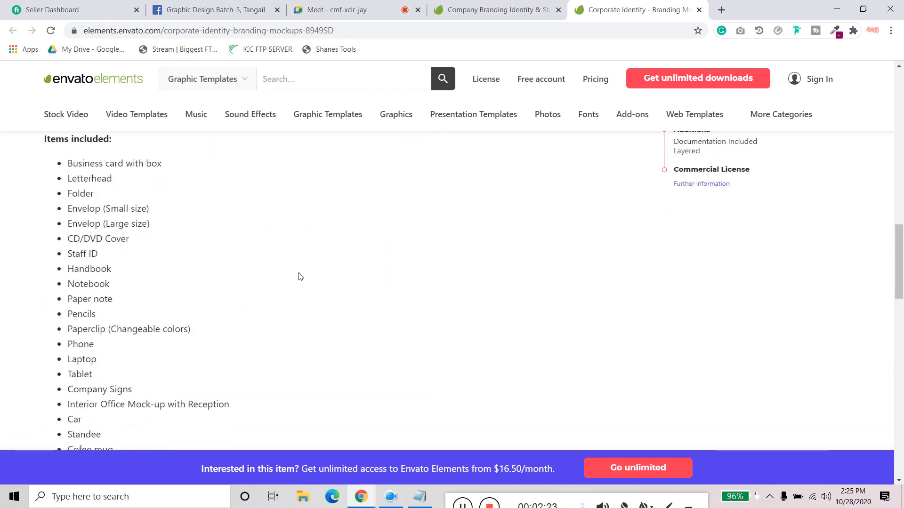
{"action": "scroll", "coordinate": [300, 276], "scroll_direction": "down", "scroll_amount": 1}
{"action": "scroll", "coordinate": [288, 281], "scroll_direction": "up", "scroll_amount": 5}
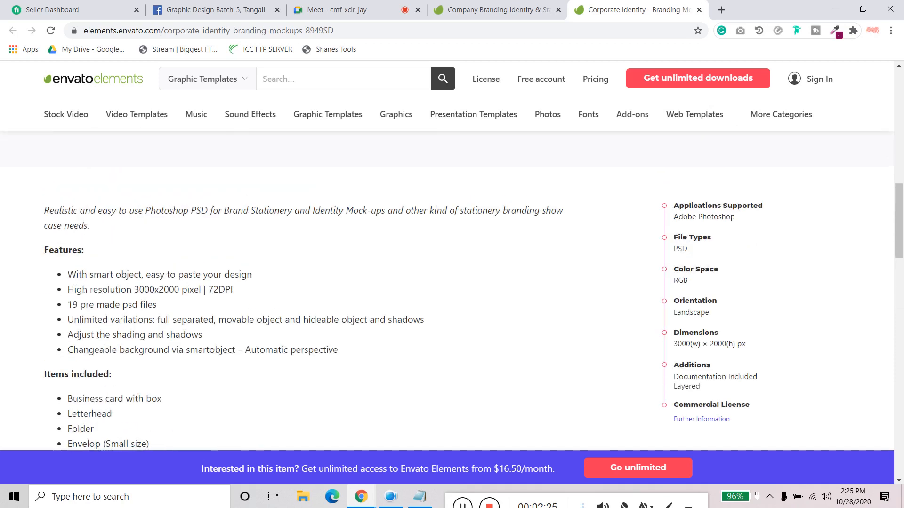
{"action": "scroll", "coordinate": [92, 323], "scroll_direction": "up", "scroll_amount": 2}
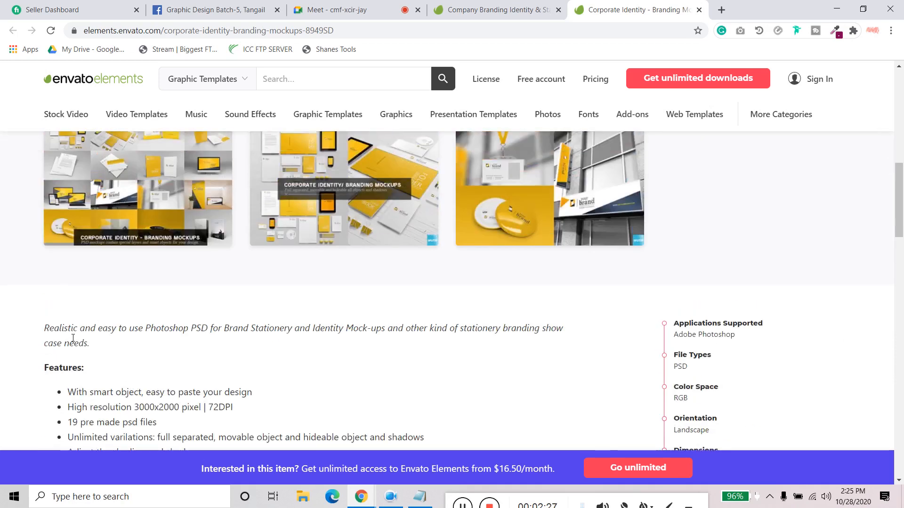
{"action": "scroll", "coordinate": [89, 333], "scroll_direction": "up", "scroll_amount": 4}
{"action": "scroll", "coordinate": [267, 255], "scroll_direction": "up", "scroll_amount": 6}
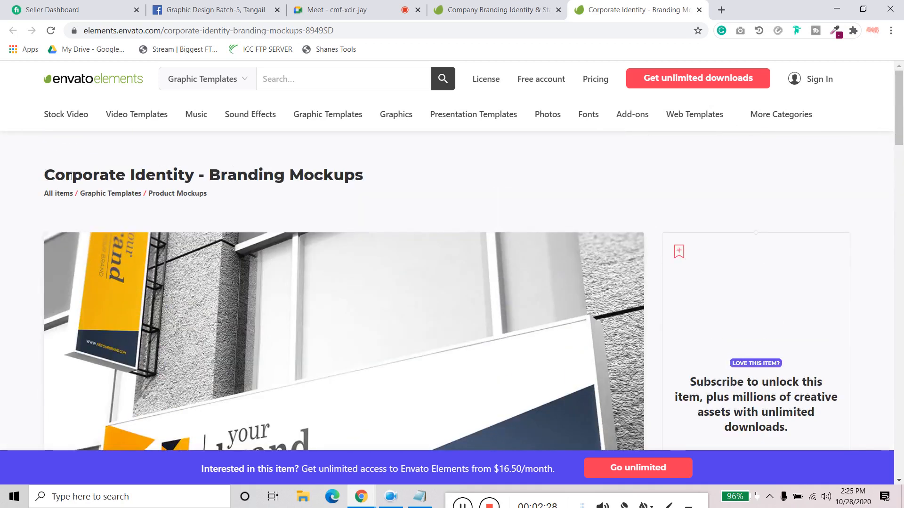
{"action": "left_click_drag", "start_coordinate": [71, 177], "coordinate": [188, 174]}
{"action": "scroll", "coordinate": [191, 173], "scroll_direction": "down", "scroll_amount": 8}
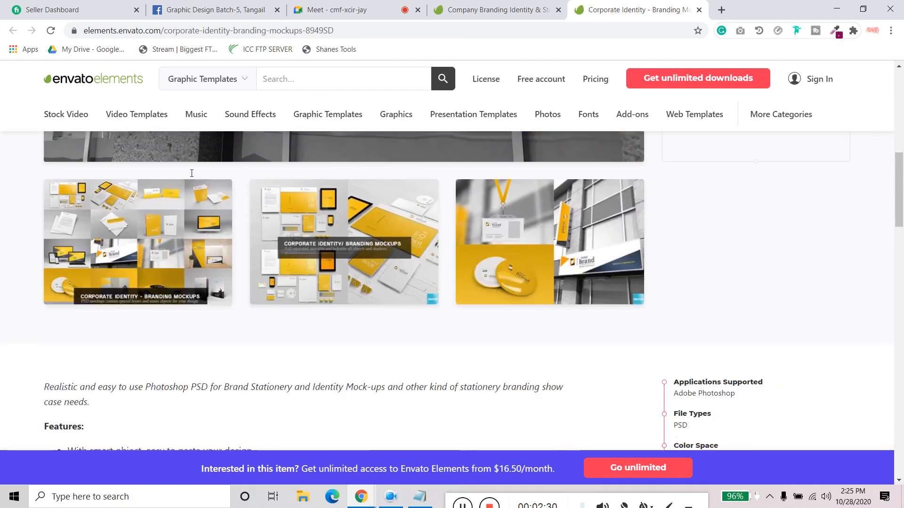
- Look over the Corporate Identity mockups' preview thumbnails, features and included items
{"action": "scroll", "coordinate": [191, 173], "scroll_direction": "down", "scroll_amount": 14}
{"action": "scroll", "coordinate": [162, 278], "scroll_direction": "up", "scroll_amount": 16}
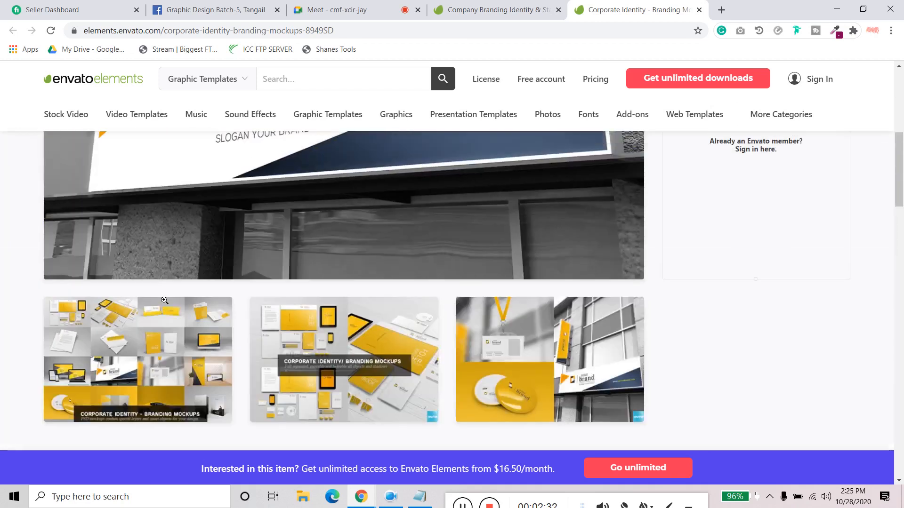
{"action": "scroll", "coordinate": [164, 301], "scroll_direction": "up", "scroll_amount": 7}
{"action": "scroll", "coordinate": [266, 188], "scroll_direction": "down", "scroll_amount": 12}
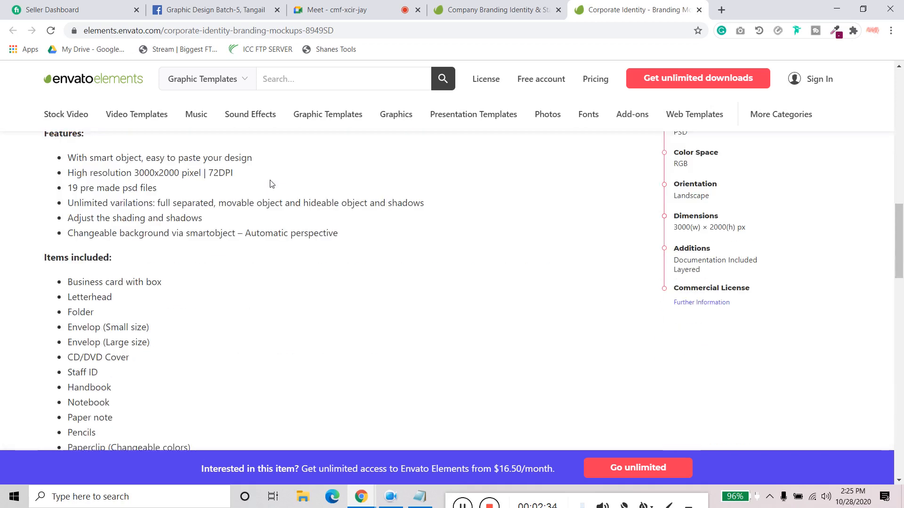
{"action": "scroll", "coordinate": [270, 184], "scroll_direction": "down", "scroll_amount": 6}
{"action": "scroll", "coordinate": [198, 320], "scroll_direction": "up", "scroll_amount": 4}
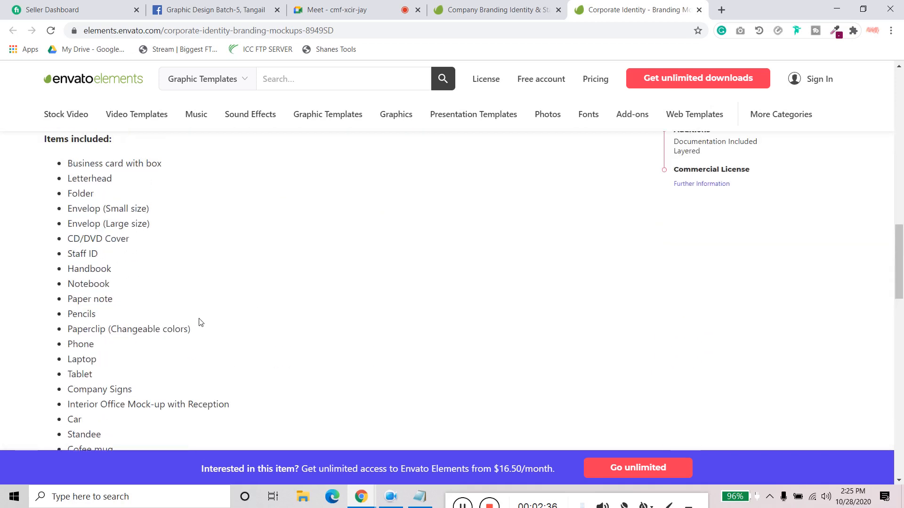
{"action": "scroll", "coordinate": [183, 308], "scroll_direction": "up", "scroll_amount": 3}
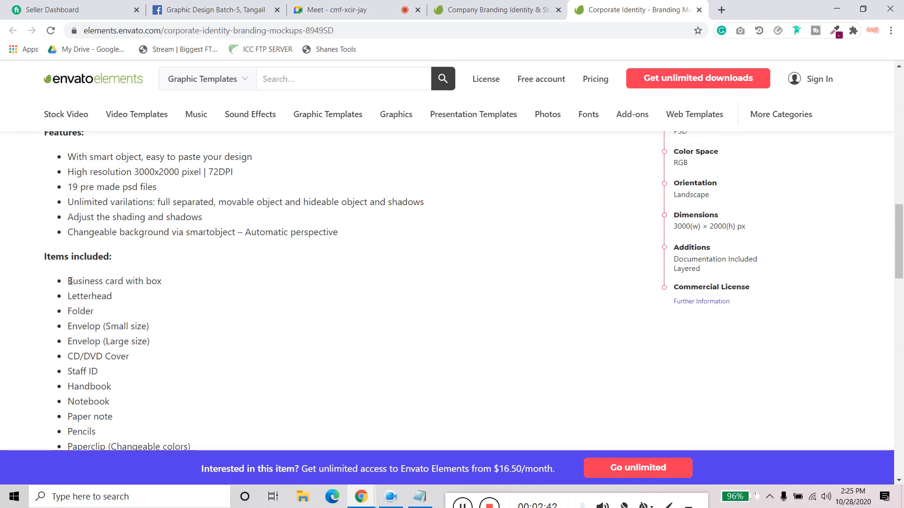
- Read through the included items one by one, highlighting entries from the business card with box to the tri-fold brochure
{"action": "left_click_drag", "start_coordinate": [70, 281], "coordinate": [168, 287]}
{"action": "left_click_drag", "start_coordinate": [81, 296], "coordinate": [153, 306]}
{"action": "left_click_drag", "start_coordinate": [77, 314], "coordinate": [163, 343]}
{"action": "left_click", "coordinate": [129, 326]}
{"action": "scroll", "coordinate": [193, 346], "scroll_direction": "down", "scroll_amount": 1}
{"action": "mouse_move", "coordinate": [102, 298]}
{"action": "left_mouse_down"}
{"action": "mouse_move", "coordinate": [121, 298]}
{"action": "mouse_move", "coordinate": [98, 313]}
{"action": "mouse_move", "coordinate": [113, 331]}
{"action": "mouse_move", "coordinate": [100, 343]}
{"action": "mouse_move", "coordinate": [112, 346]}
{"action": "mouse_move", "coordinate": [116, 361]}
{"action": "mouse_move", "coordinate": [93, 372]}
{"action": "mouse_move", "coordinate": [122, 390]}
{"action": "left_mouse_up"}
{"action": "scroll", "coordinate": [91, 316], "scroll_direction": "down", "scroll_amount": 2}
{"action": "left_click_drag", "start_coordinate": [87, 289], "coordinate": [188, 335]}
{"action": "left_click", "coordinate": [88, 327]}
{"action": "left_click", "coordinate": [188, 335]}
{"action": "scroll", "coordinate": [94, 339], "scroll_direction": "down", "scroll_amount": 1}
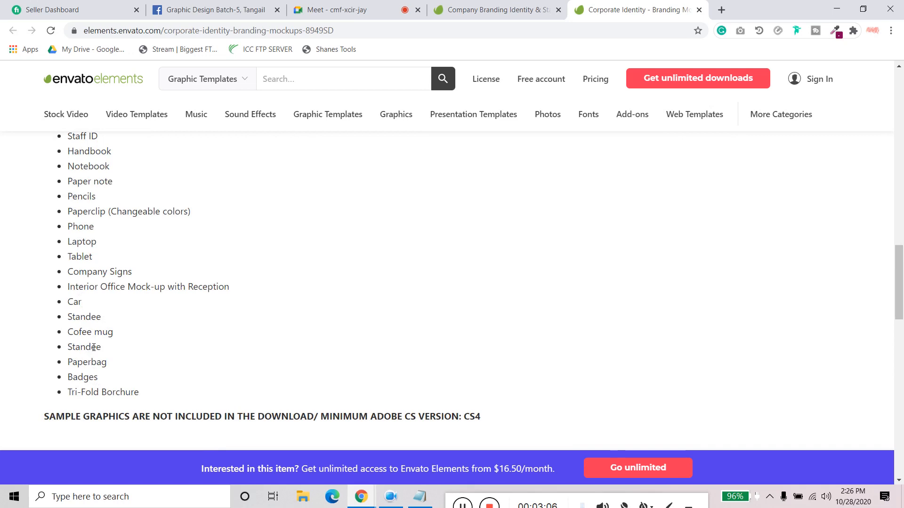
{"action": "left_click_drag", "start_coordinate": [91, 349], "coordinate": [132, 364]}
{"action": "left_click_drag", "start_coordinate": [81, 376], "coordinate": [156, 396]}
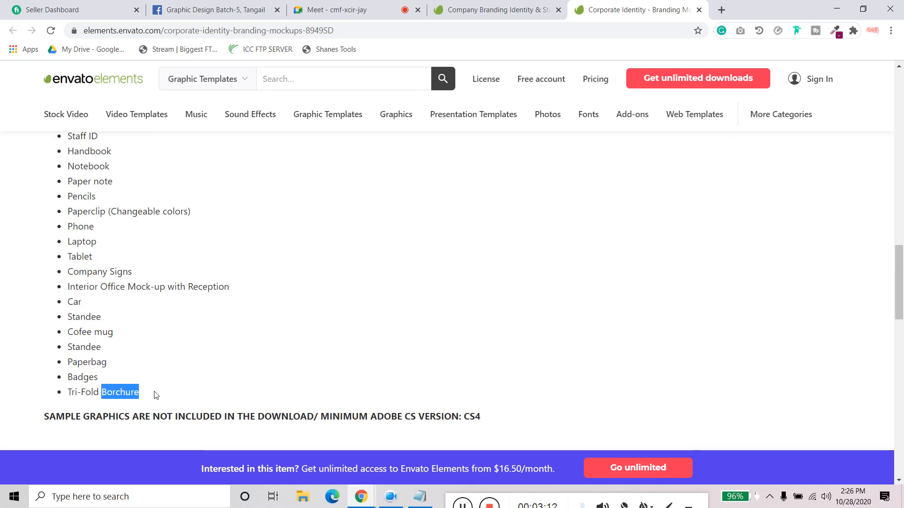
- View the overview preview image of all the branding mockups in full, close it, and return to the included items list
{"action": "scroll", "coordinate": [155, 393], "scroll_direction": "up", "scroll_amount": 15}
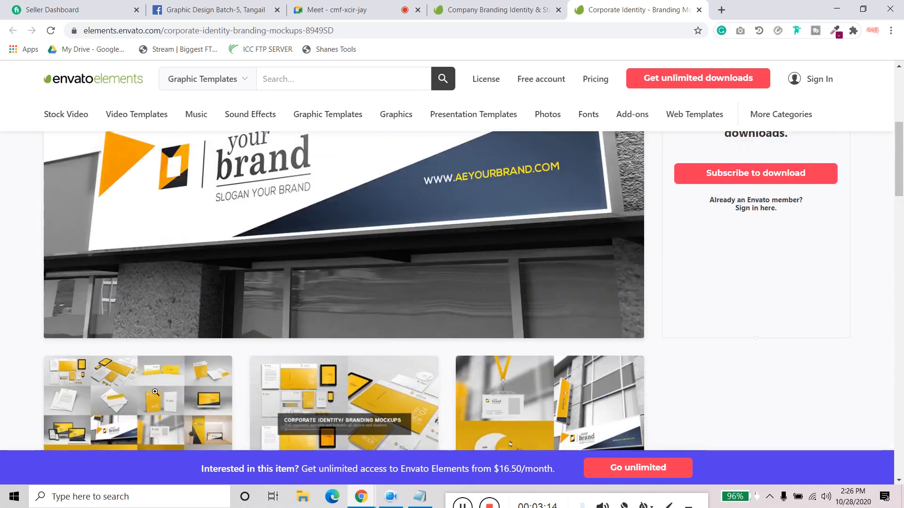
{"action": "scroll", "coordinate": [155, 394], "scroll_direction": "down", "scroll_amount": 3}
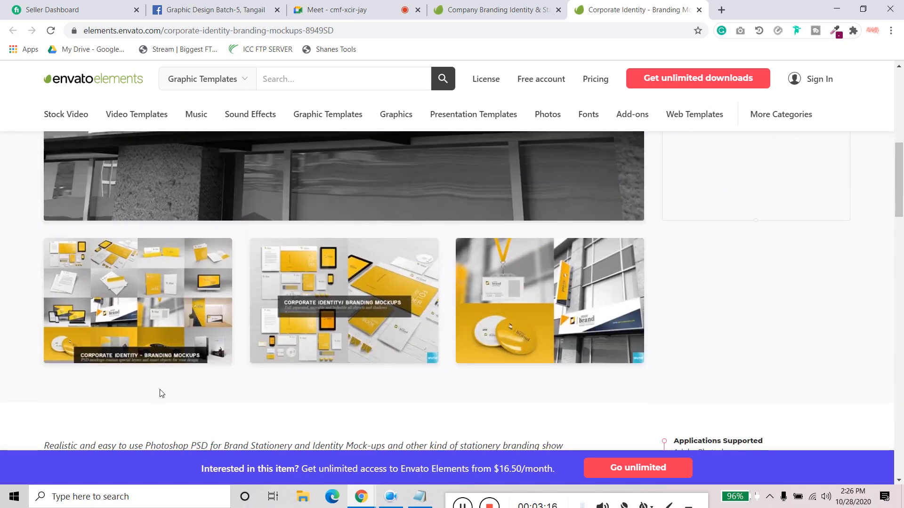
{"action": "left_click", "coordinate": [125, 292]}
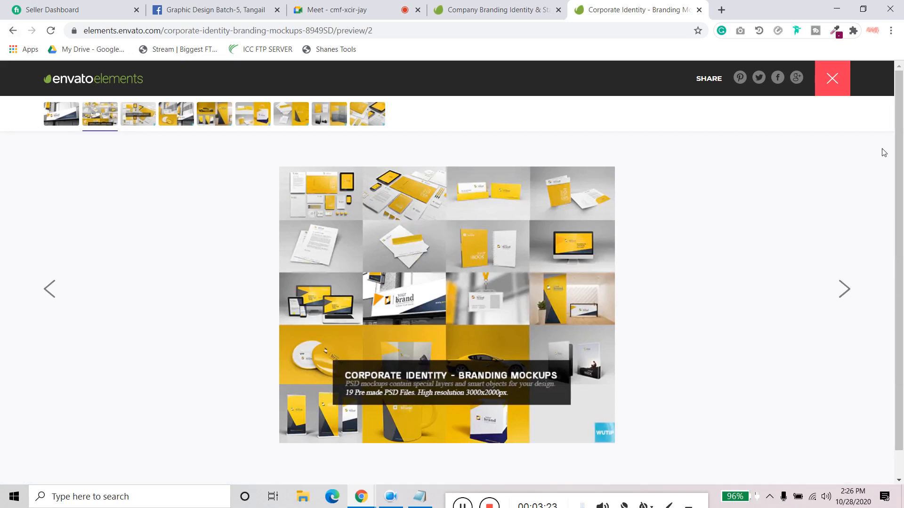
{"action": "left_click", "coordinate": [834, 81]}
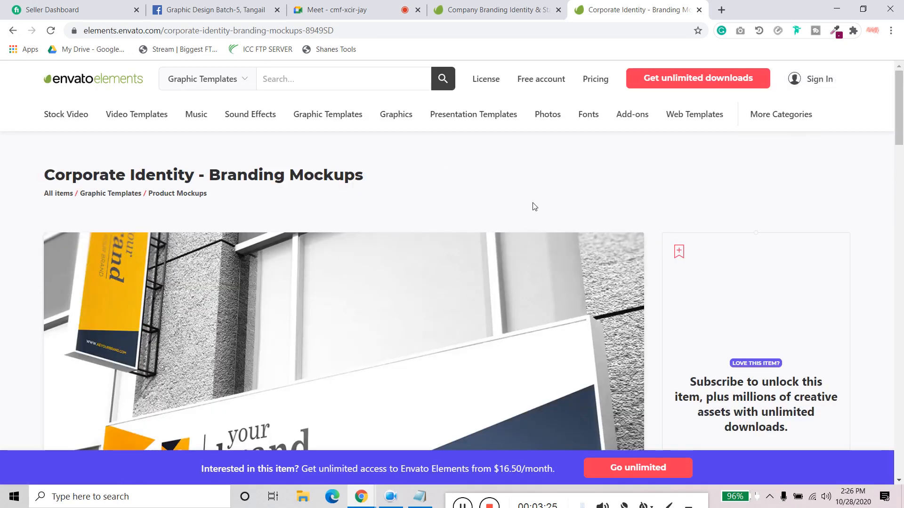
{"action": "scroll", "coordinate": [362, 217], "scroll_direction": "down", "scroll_amount": 15}
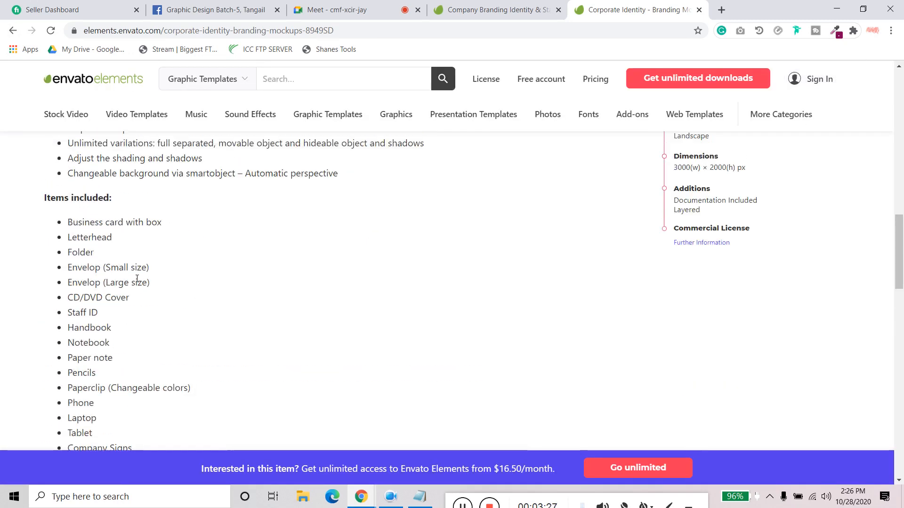
{"action": "scroll", "coordinate": [137, 278], "scroll_direction": "up", "scroll_amount": 4}
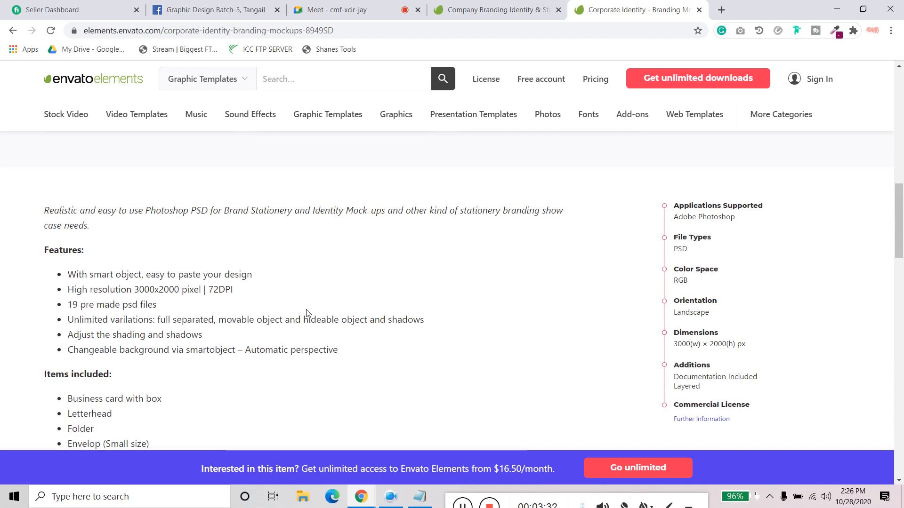
{"action": "scroll", "coordinate": [310, 313], "scroll_direction": "down", "scroll_amount": 3}
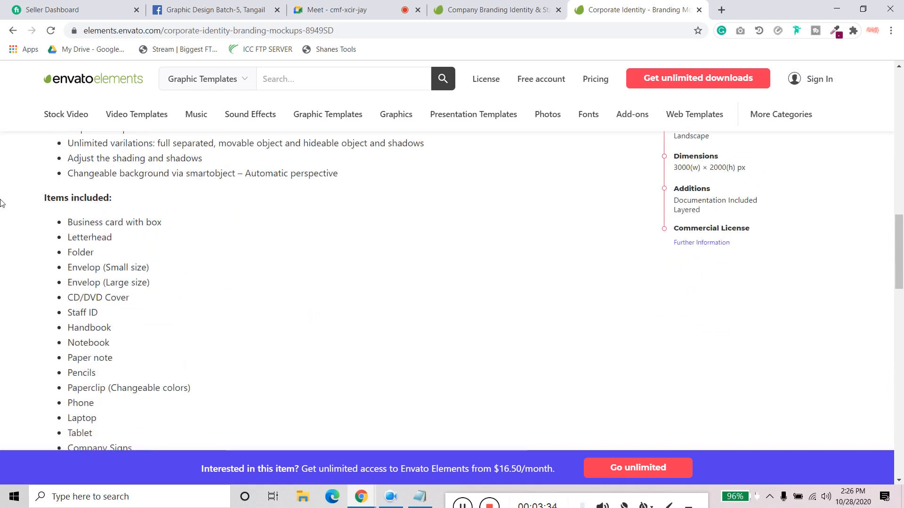
{"action": "left_click_drag", "start_coordinate": [45, 198], "coordinate": [162, 433]}
{"action": "scroll", "coordinate": [157, 345], "scroll_direction": "down", "scroll_amount": 6}
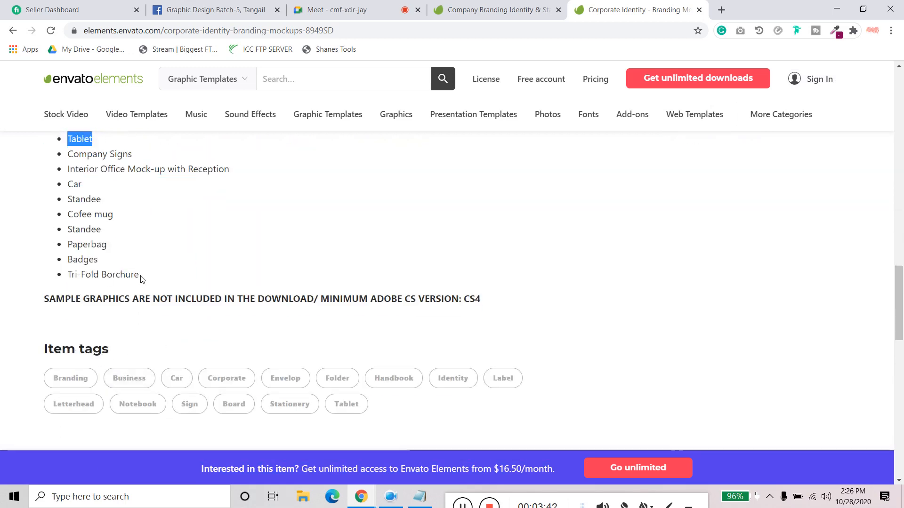
{"action": "left_click_drag", "start_coordinate": [141, 278], "coordinate": [71, 113]}
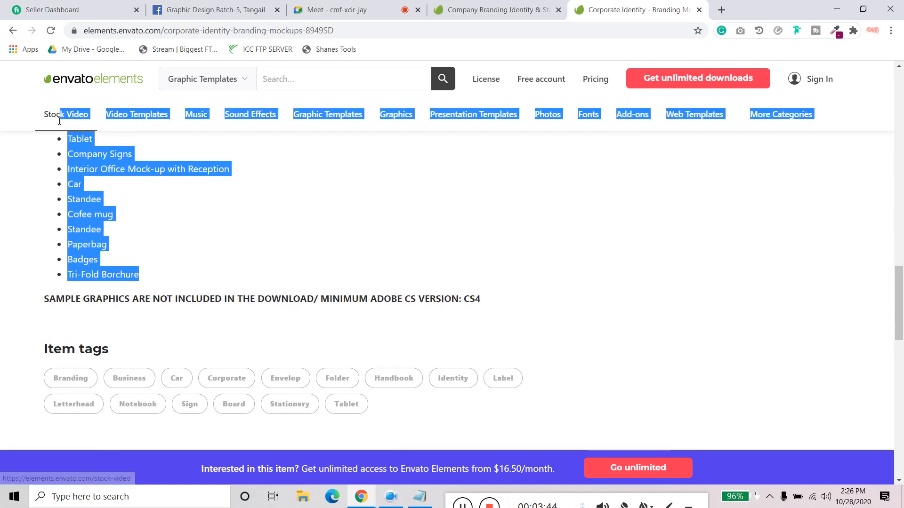
{"action": "scroll", "coordinate": [150, 253], "scroll_direction": "up", "scroll_amount": 3}
{"action": "scroll", "coordinate": [150, 253], "scroll_direction": "up", "scroll_amount": 4}
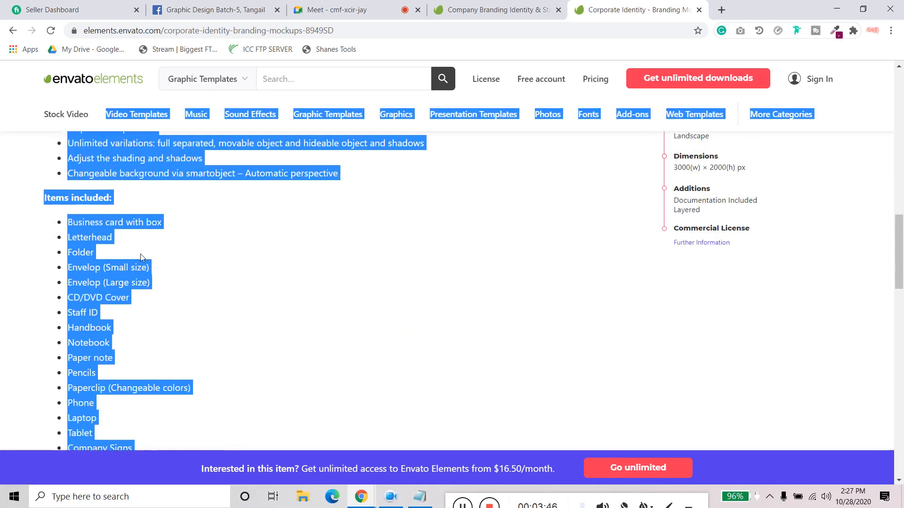
{"action": "left_click", "coordinate": [140, 254]}
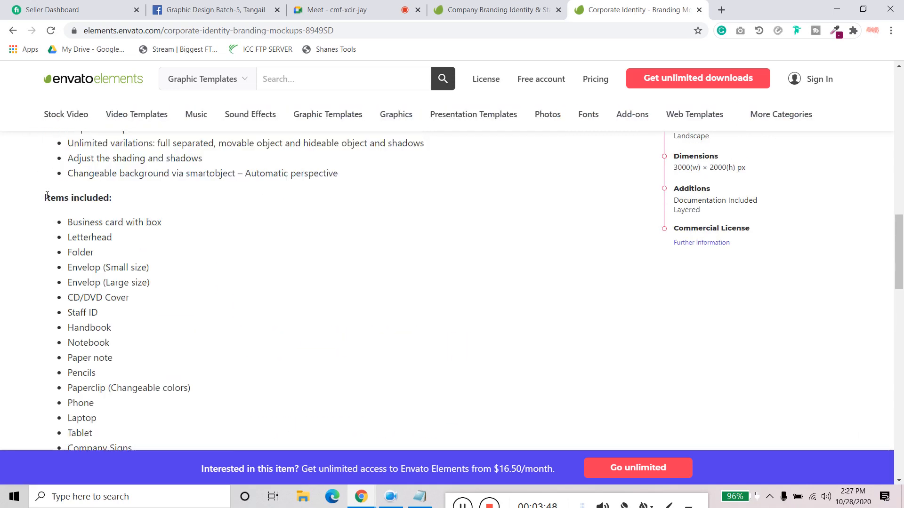
- Copy the whole Items included list, from its heading through the tri-fold brochure entry
{"action": "left_click_drag", "start_coordinate": [44, 197], "coordinate": [151, 397]}
{"action": "scroll", "coordinate": [162, 405], "scroll_direction": "down", "scroll_amount": 3}
{"action": "right_click", "coordinate": [137, 395]}
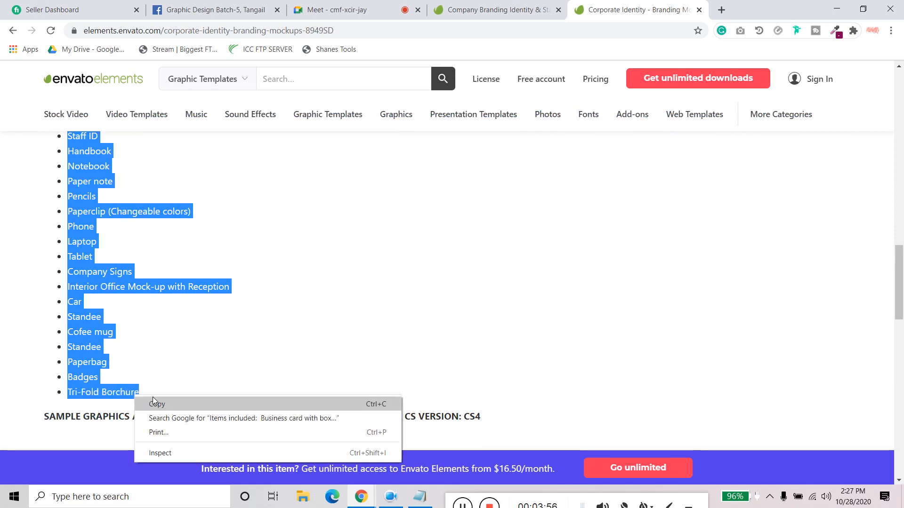
{"action": "left_click", "coordinate": [154, 403]}
{"action": "right_click", "coordinate": [87, 359]}
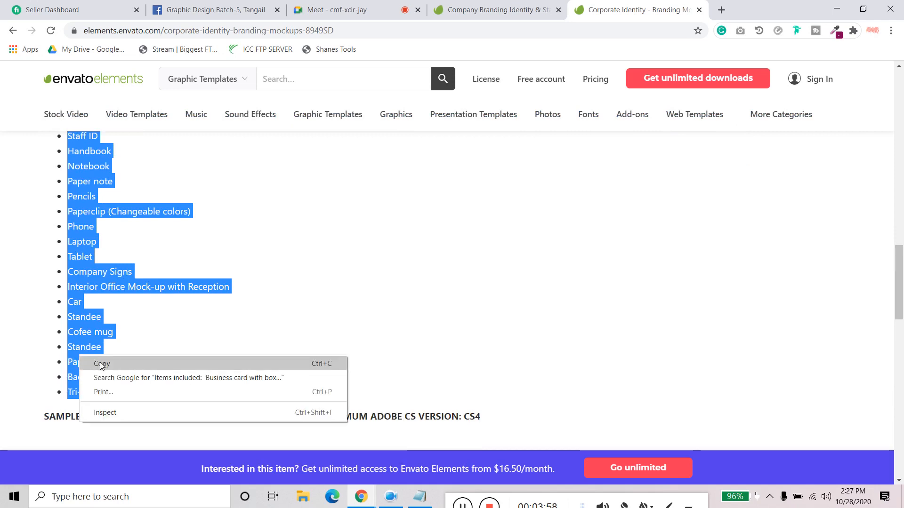
{"action": "left_click", "coordinate": [99, 362]}
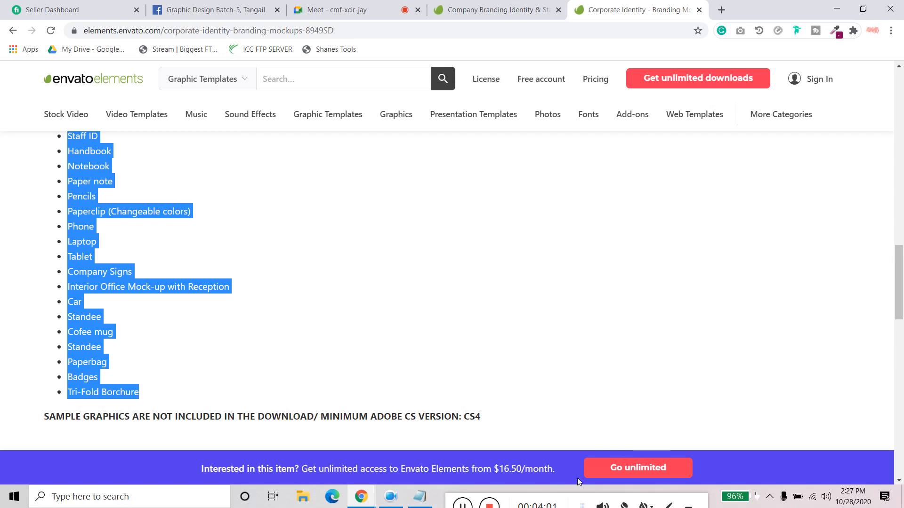
{"action": "scroll", "coordinate": [196, 348], "scroll_direction": "up", "scroll_amount": 2}
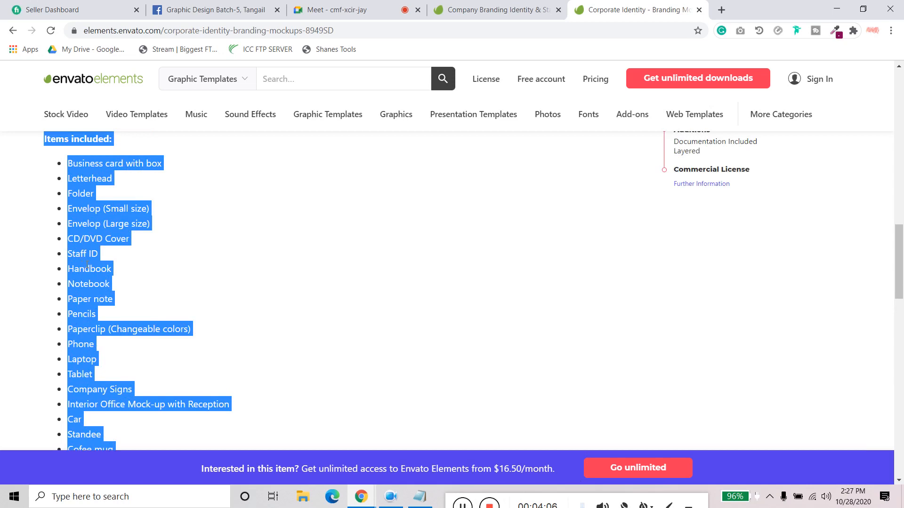
{"action": "scroll", "coordinate": [87, 266], "scroll_direction": "down", "scroll_amount": 2}
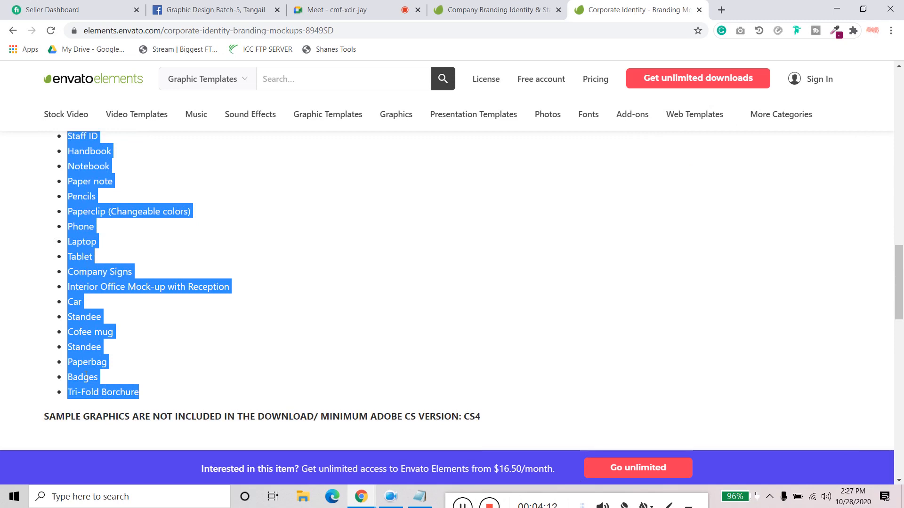
{"action": "scroll", "coordinate": [85, 374], "scroll_direction": "up", "scroll_amount": 2}
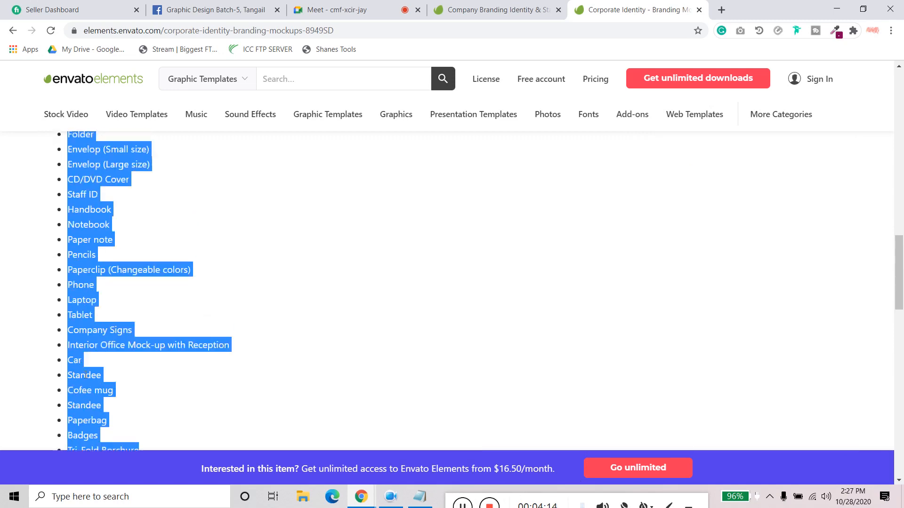
{"action": "scroll", "coordinate": [141, 367], "scroll_direction": "up", "scroll_amount": 3}
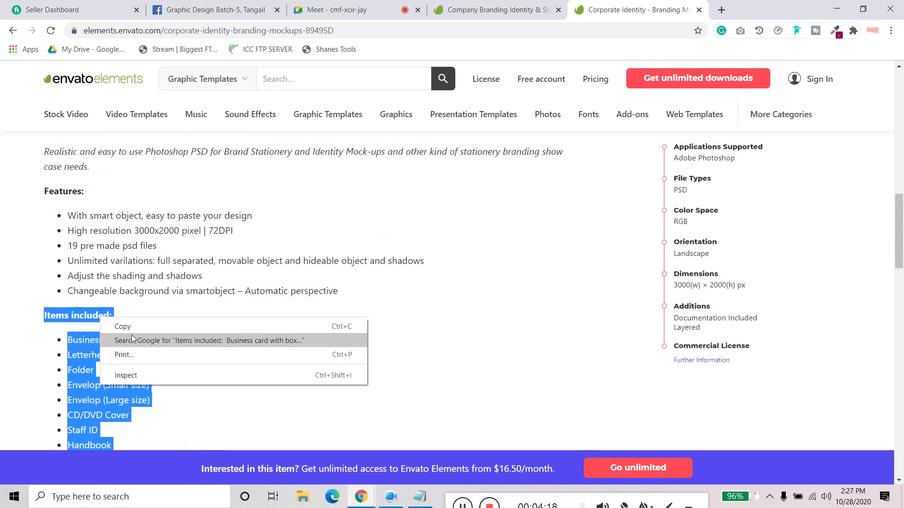
{"action": "left_click", "coordinate": [122, 326]}
- Minimize the browser and create a new text document on the desktop
{"action": "left_click", "coordinate": [847, 10]}
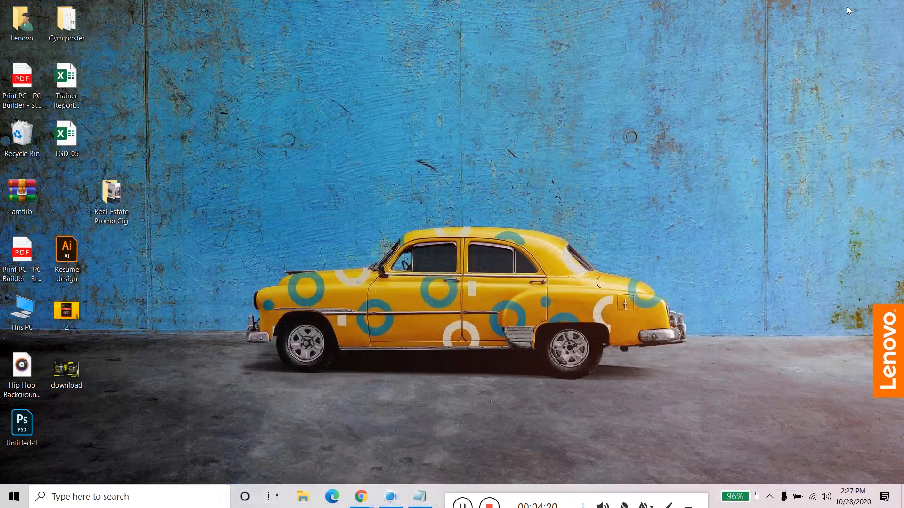
{"action": "right_click", "coordinate": [226, 72]}
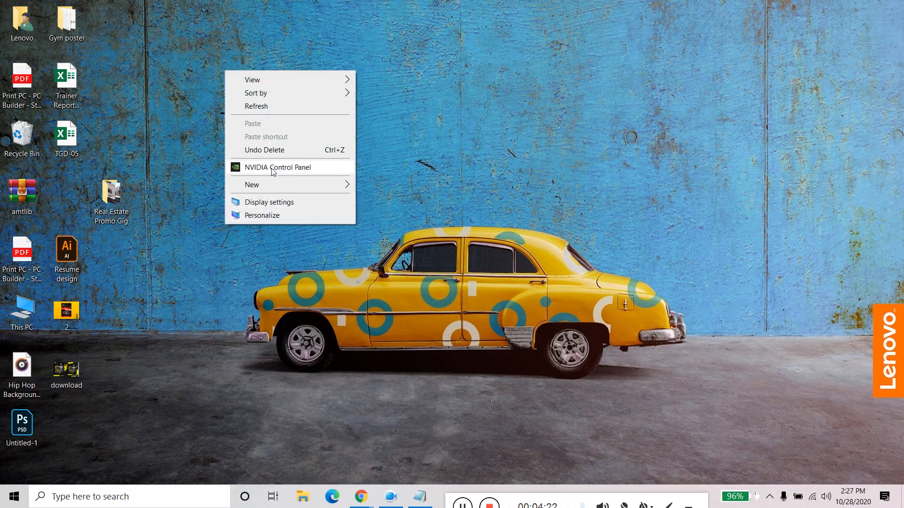
{"action": "mouse_move", "coordinate": [299, 185]}
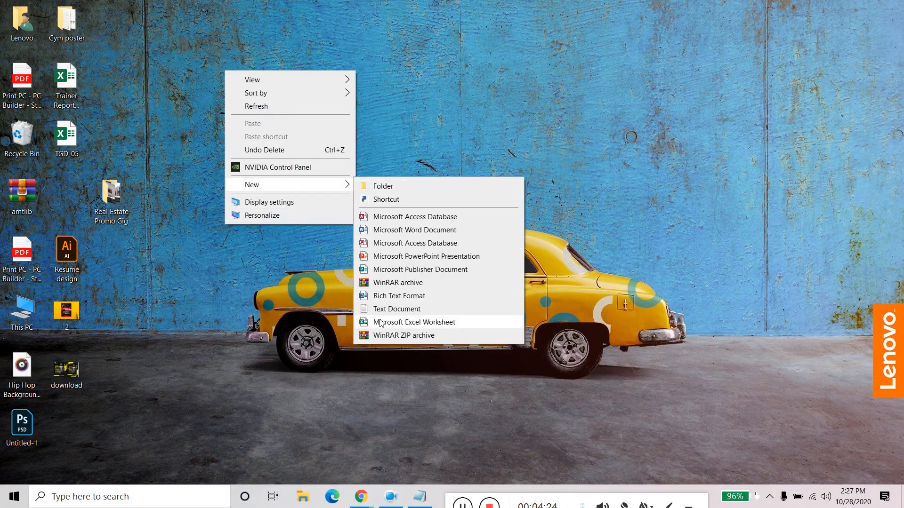
{"action": "left_click", "coordinate": [392, 309]}
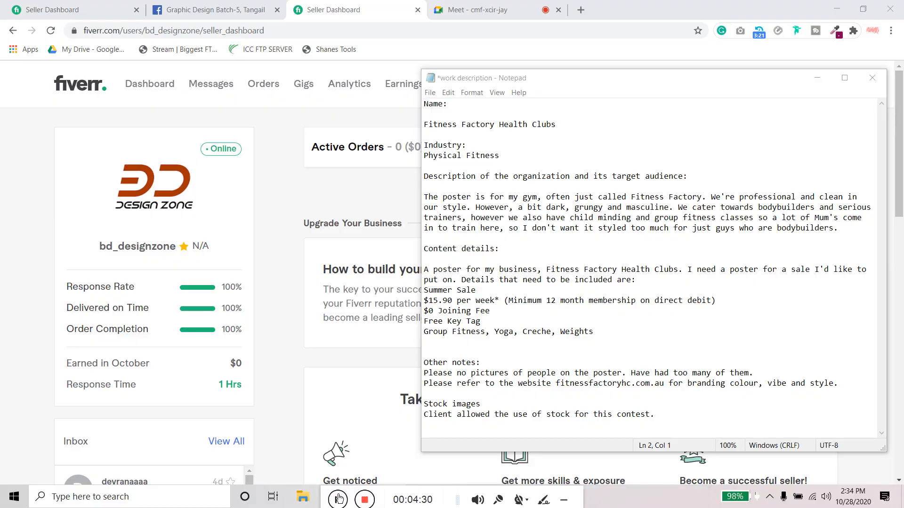
- Minimize the browser and move the Brandign Identity list file below the Real Estate Promo Gig folder on the desktop
{"action": "left_click_drag", "start_coordinate": [338, 499], "coordinate": [440, 489]}
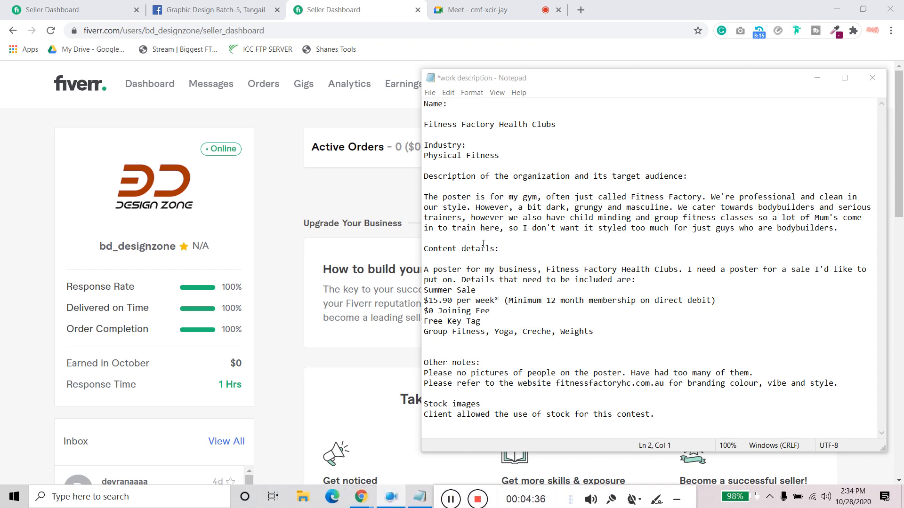
{"action": "left_click", "coordinate": [837, 10]}
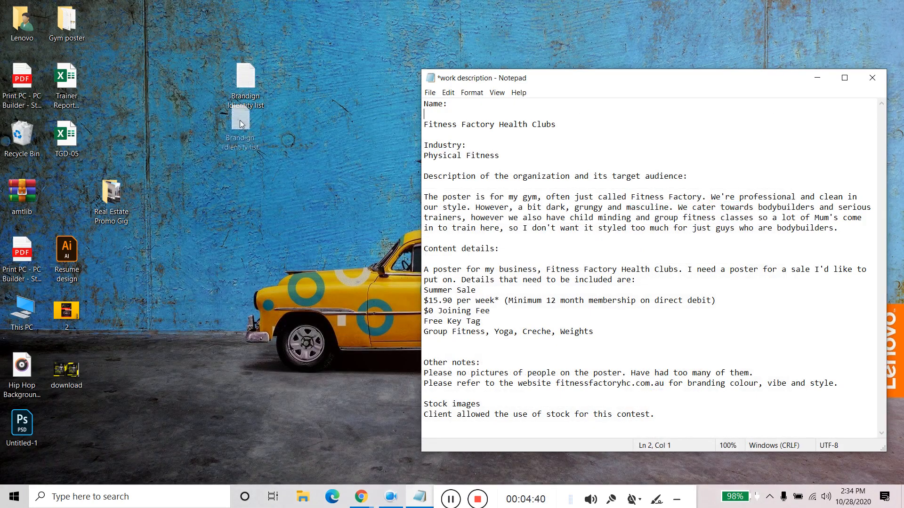
{"action": "left_click_drag", "start_coordinate": [245, 78], "coordinate": [129, 293]}
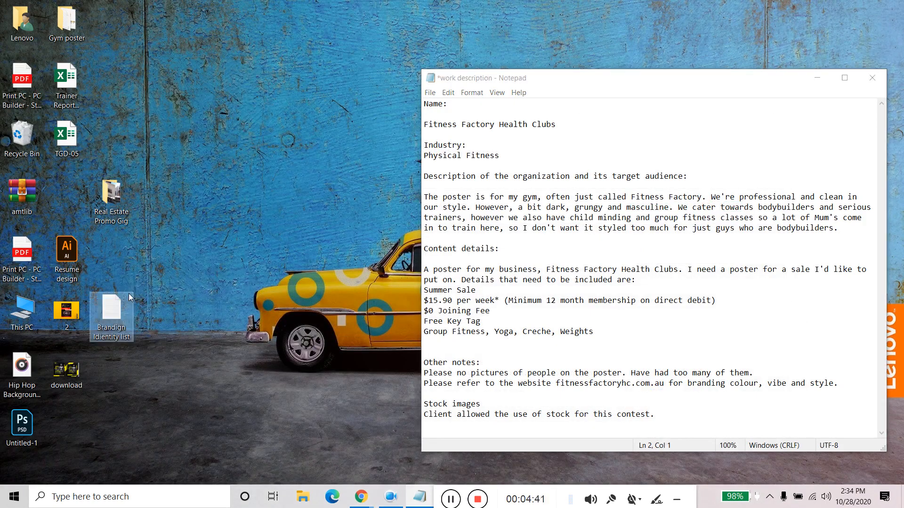
- Check the contents of the Gym poster folder, minimize it, and review the organization's name in the work description
{"action": "double_click", "coordinate": [82, 28]}
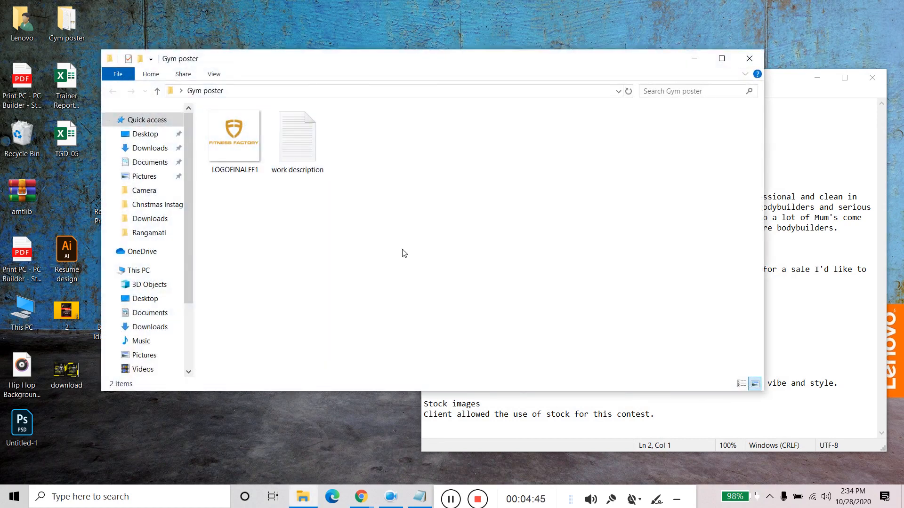
{"action": "left_click", "coordinate": [694, 58]}
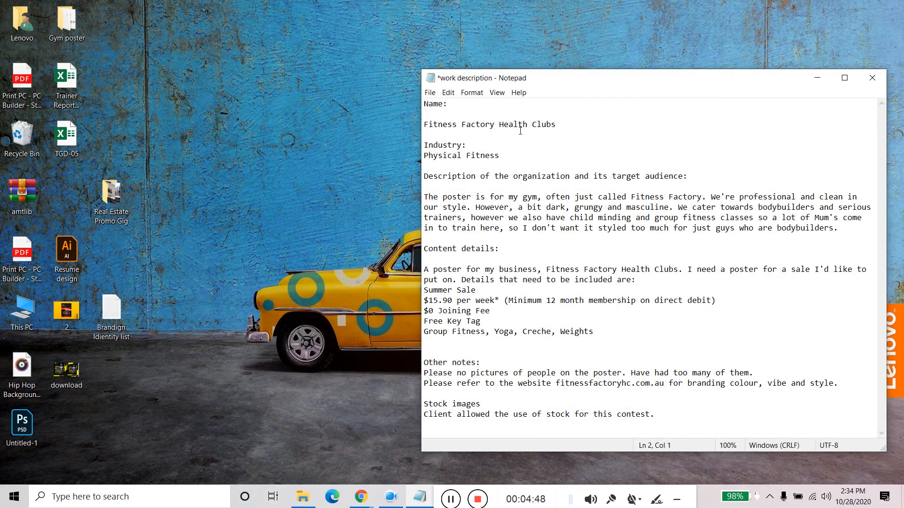
{"action": "left_click_drag", "start_coordinate": [558, 125], "coordinate": [423, 125]}
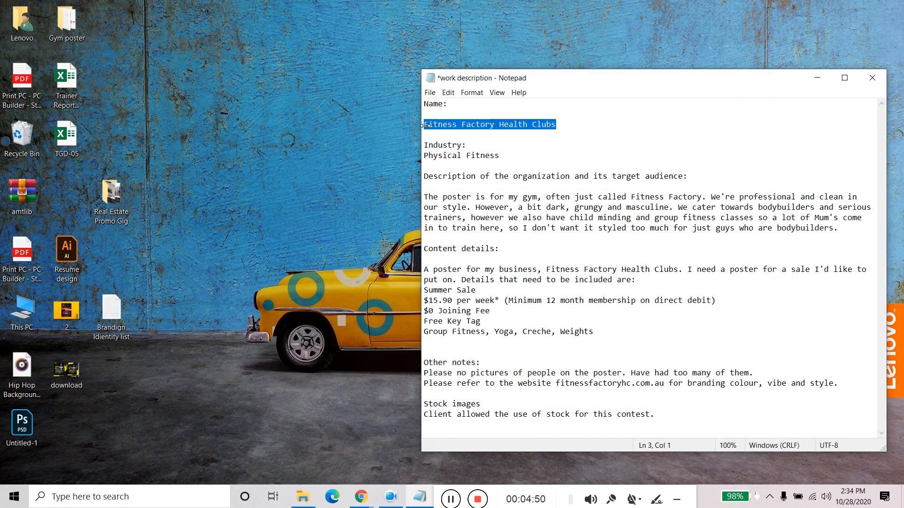
{"action": "left_click", "coordinate": [582, 126]}
{"action": "left_click_drag", "start_coordinate": [569, 124], "coordinate": [424, 127]}
{"action": "left_click", "coordinate": [525, 162]}
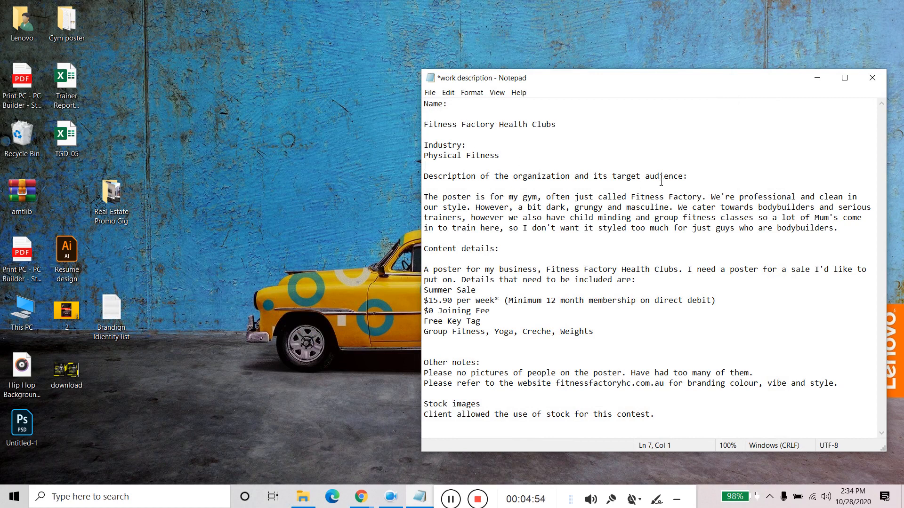
- Review the poster's purpose in the brief, comparing the short name Fitness Factory with the full name Fitness Factory Health Clubs
{"action": "left_click", "coordinate": [693, 175]}
{"action": "left_click_drag", "start_coordinate": [426, 196], "coordinate": [552, 202]}
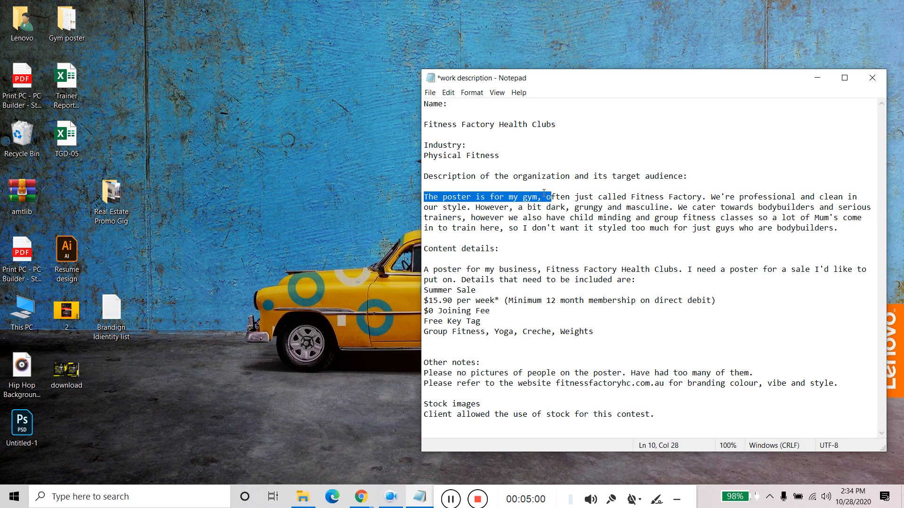
{"action": "left_click", "coordinate": [545, 196]}
{"action": "left_click_drag", "start_coordinate": [546, 197], "coordinate": [703, 196]}
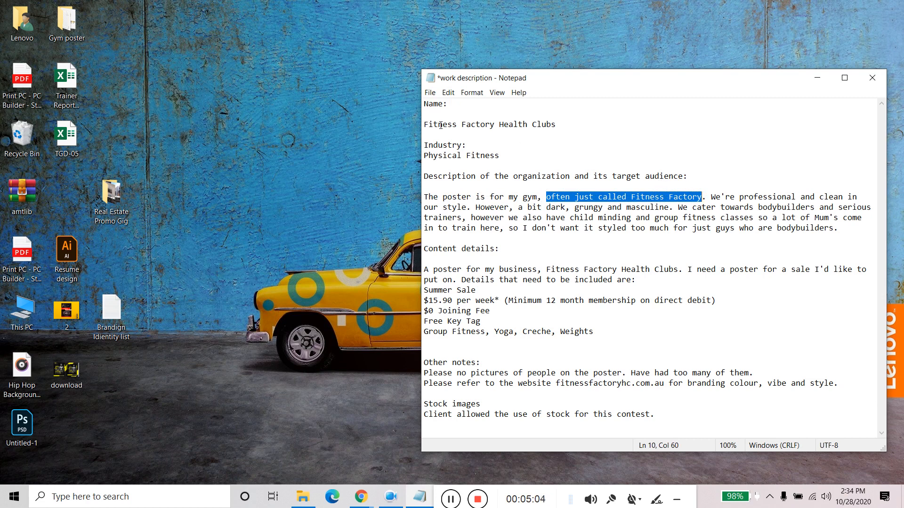
{"action": "left_click_drag", "start_coordinate": [424, 124], "coordinate": [547, 136]}
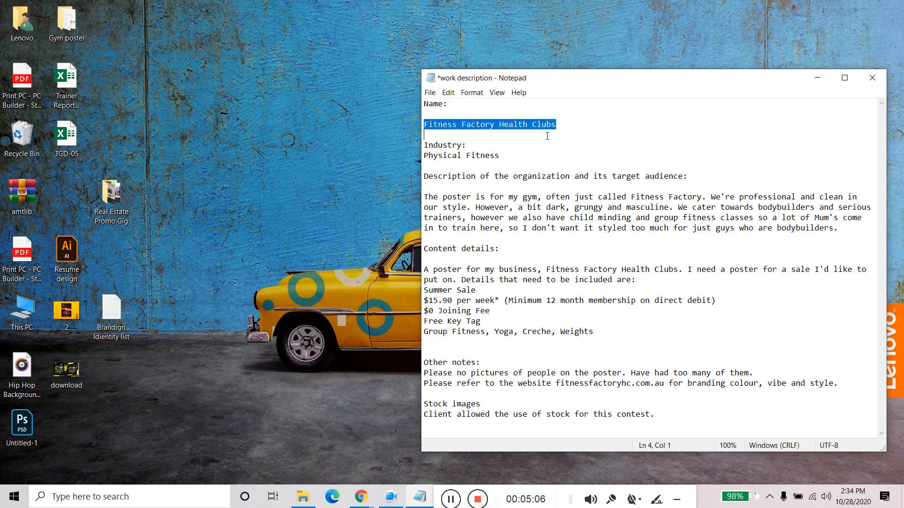
{"action": "left_click", "coordinate": [571, 131]}
{"action": "left_click_drag", "start_coordinate": [635, 198], "coordinate": [699, 198]}
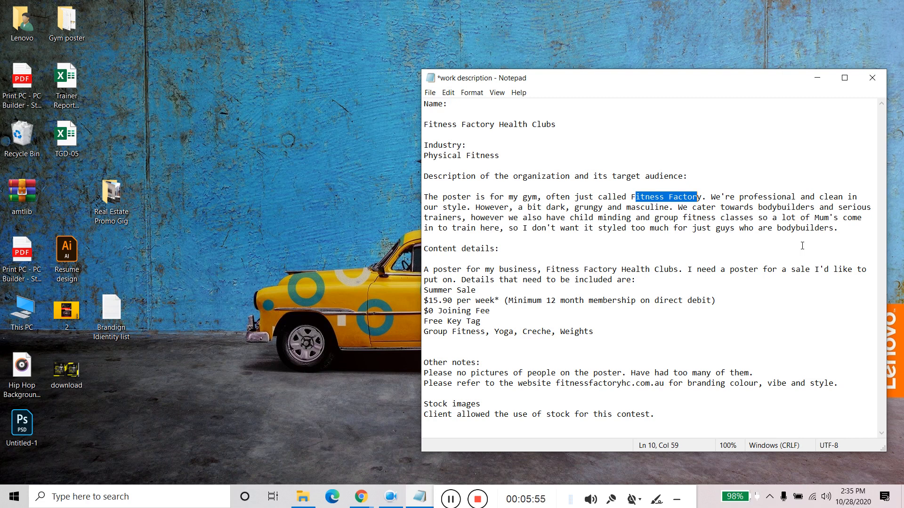
- Switch to the Google Meet call, admit the waiting participant, and return to the Content details section of the work description
{"action": "left_click", "coordinate": [361, 498]}
{"action": "left_click", "coordinate": [342, 462]}
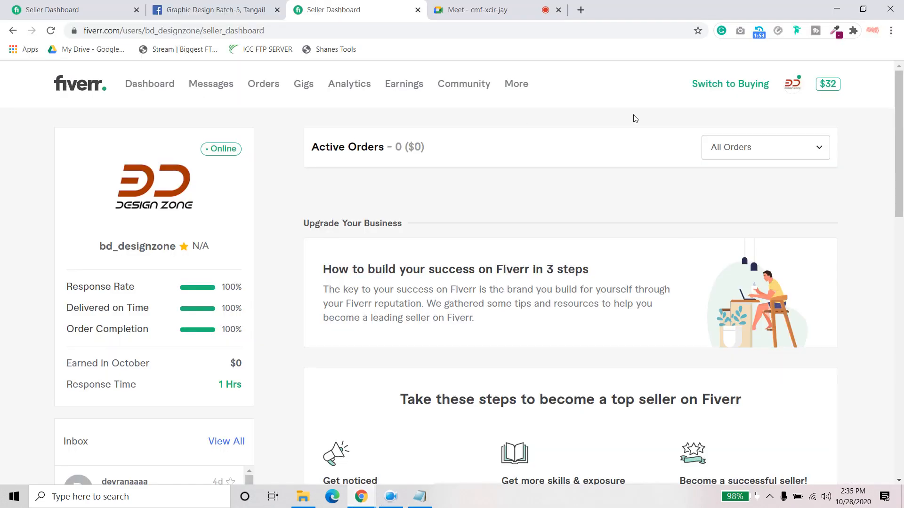
{"action": "left_click", "coordinate": [484, 6]}
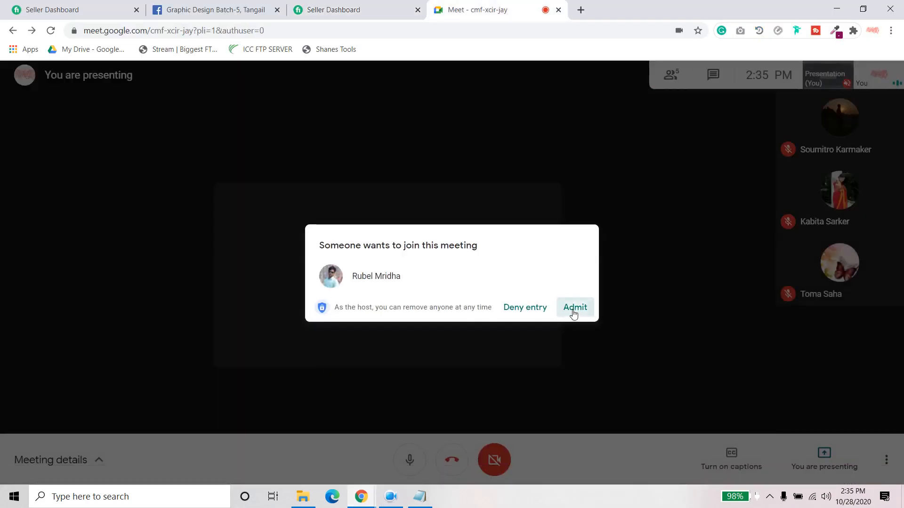
{"action": "left_click", "coordinate": [574, 312]}
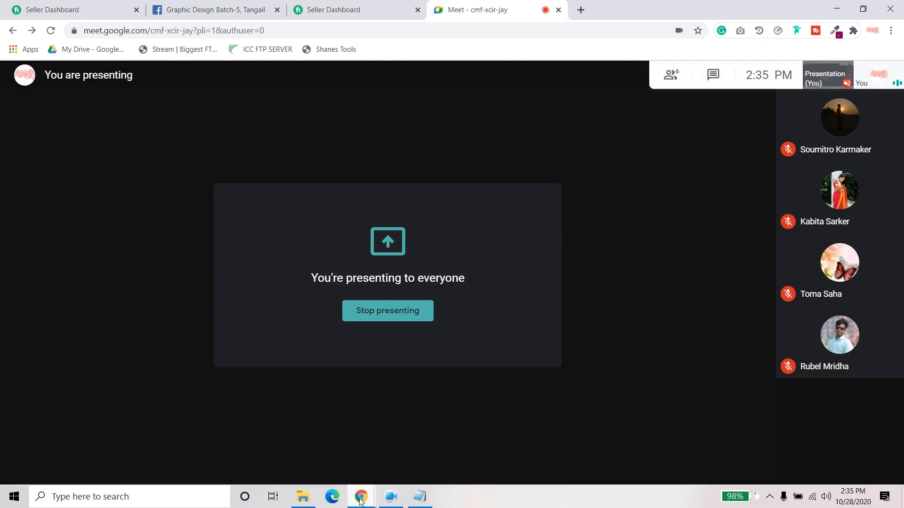
{"action": "left_click", "coordinate": [418, 497]}
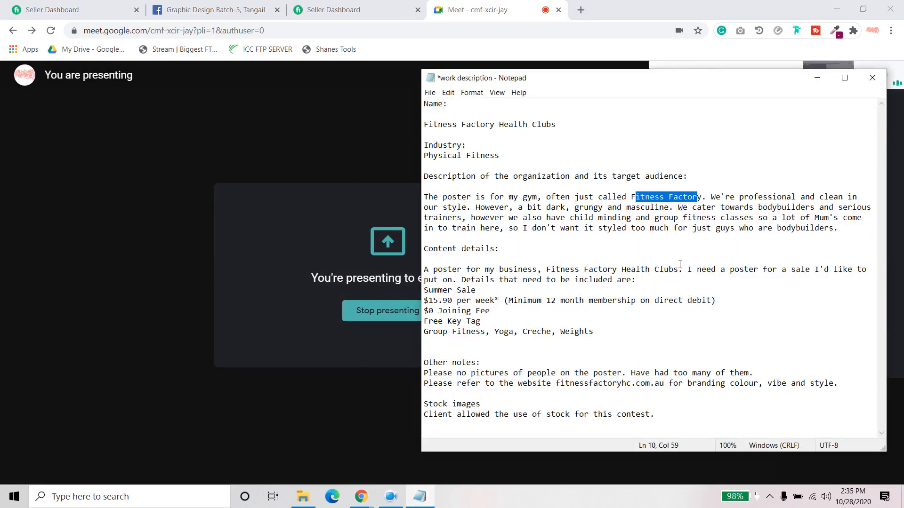
{"action": "left_click", "coordinate": [743, 249]}
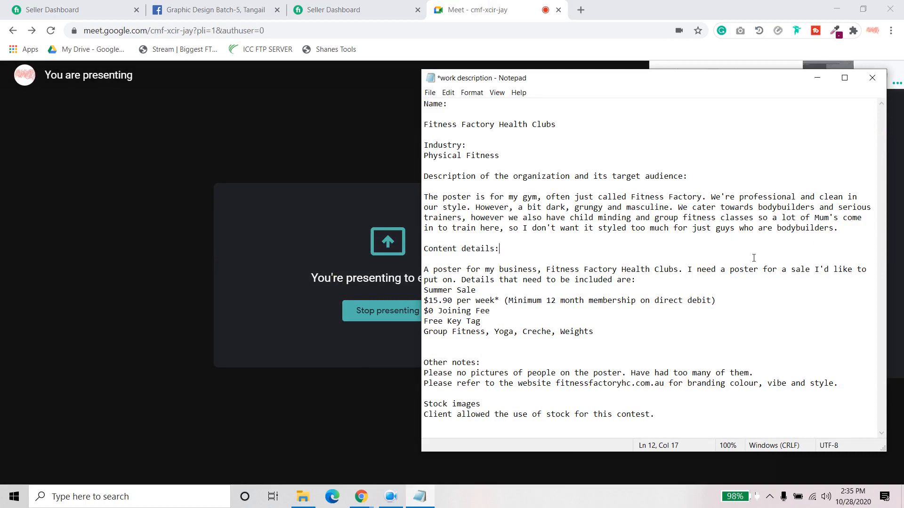
- Search Google for gym fitness posters in a new browser tab
{"action": "left_click", "coordinate": [580, 10]}
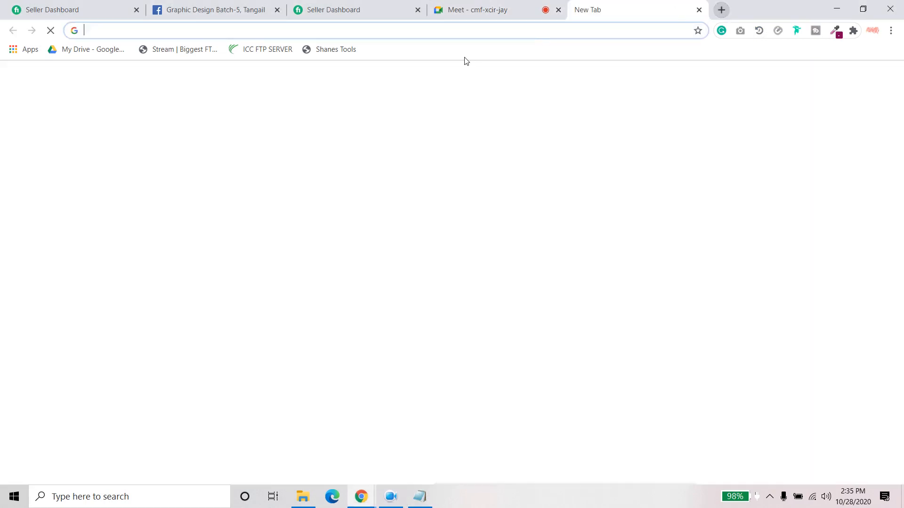
{"action": "type", "text": "gymm"}
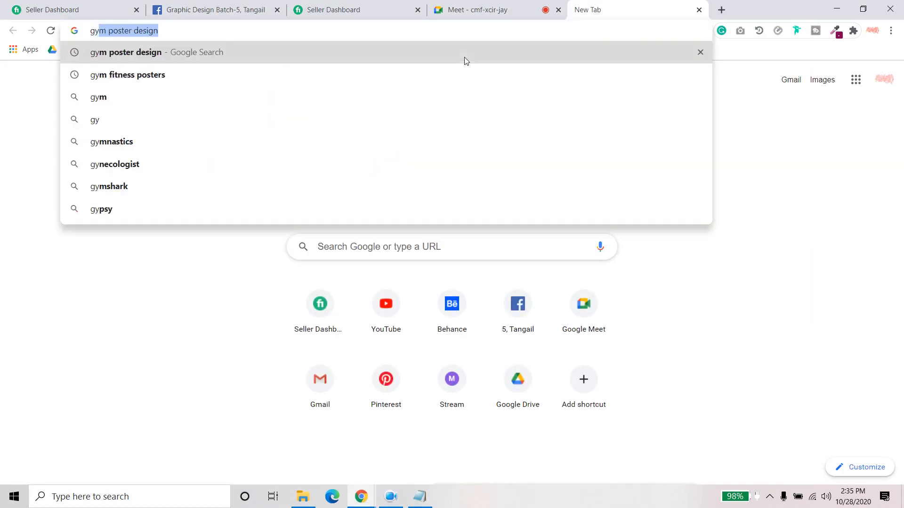
{"action": "key", "text": "BackSpace"}
{"action": "type", "text": "fi"}
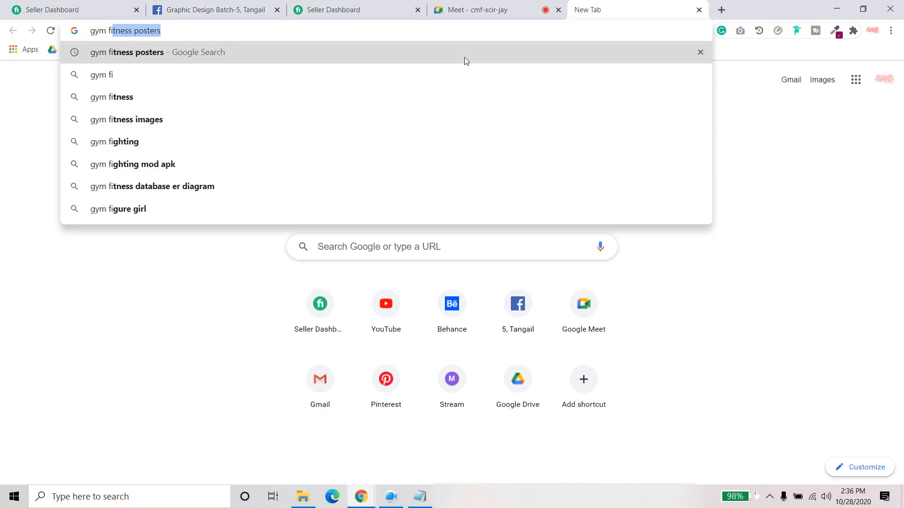
{"action": "key", "text": "Return"}
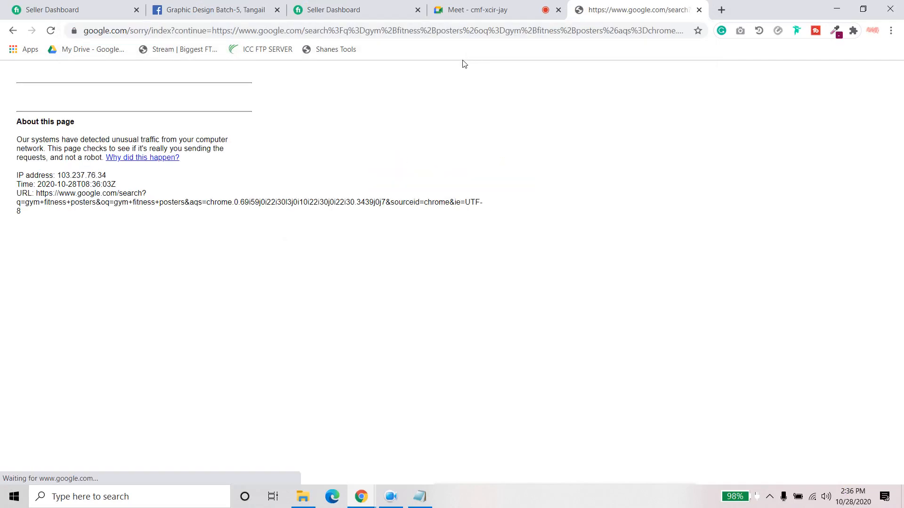
- Start the robot check and submit the images that contain cars, including the replacement images
{"action": "left_click", "coordinate": [41, 125]}
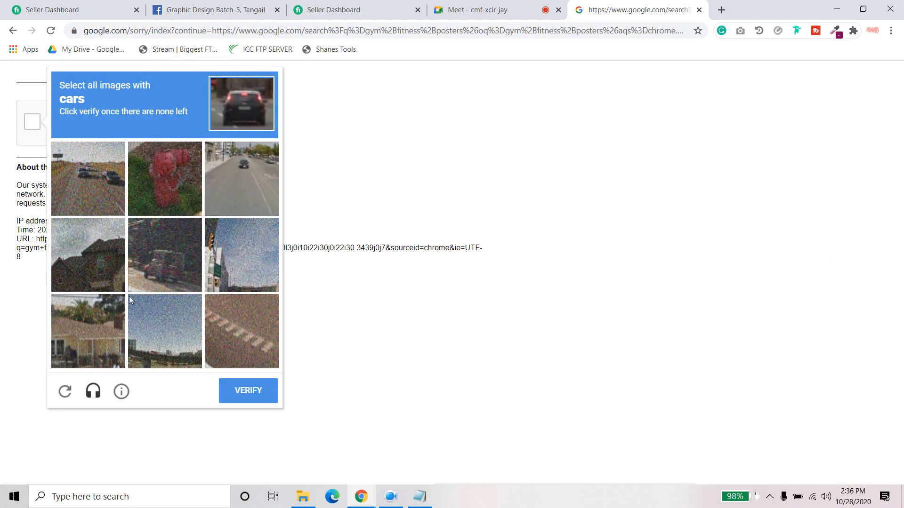
{"action": "left_click", "coordinate": [117, 155]}
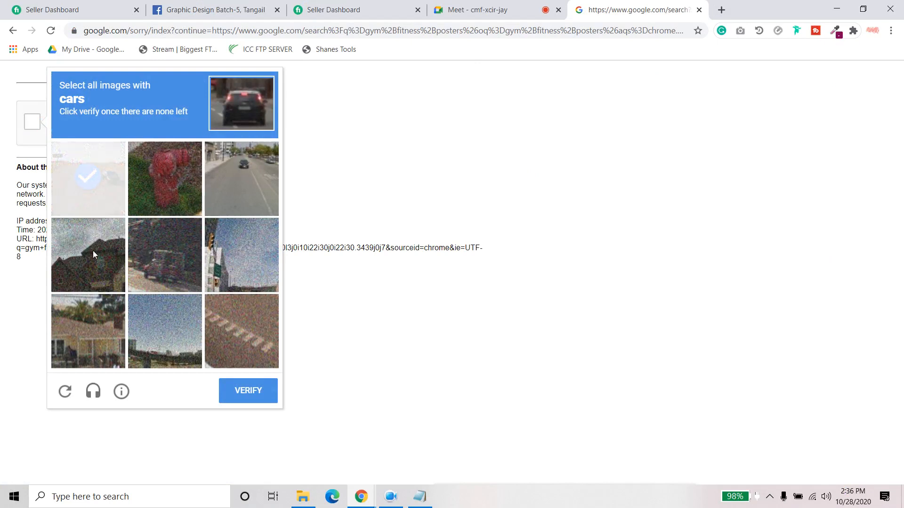
{"action": "left_click", "coordinate": [249, 183]}
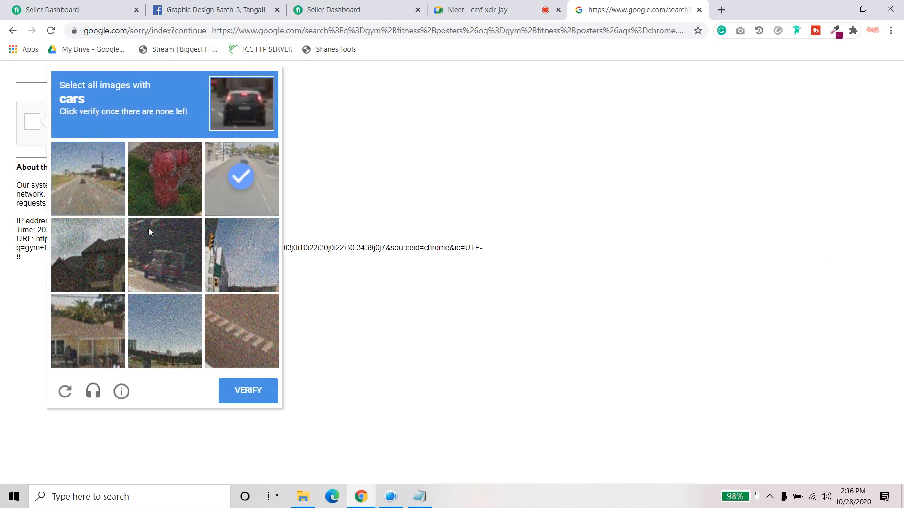
{"action": "left_click", "coordinate": [103, 178]}
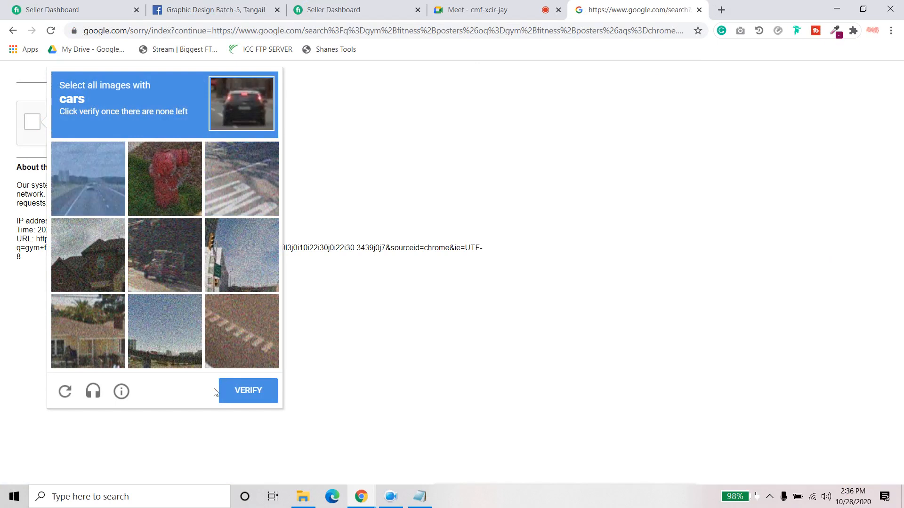
{"action": "left_click", "coordinate": [87, 185]}
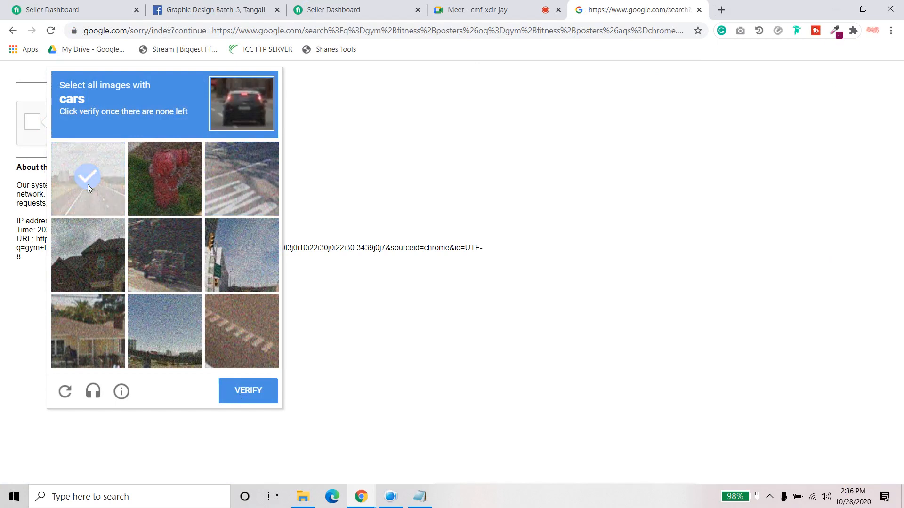
{"action": "left_click", "coordinate": [240, 390]}
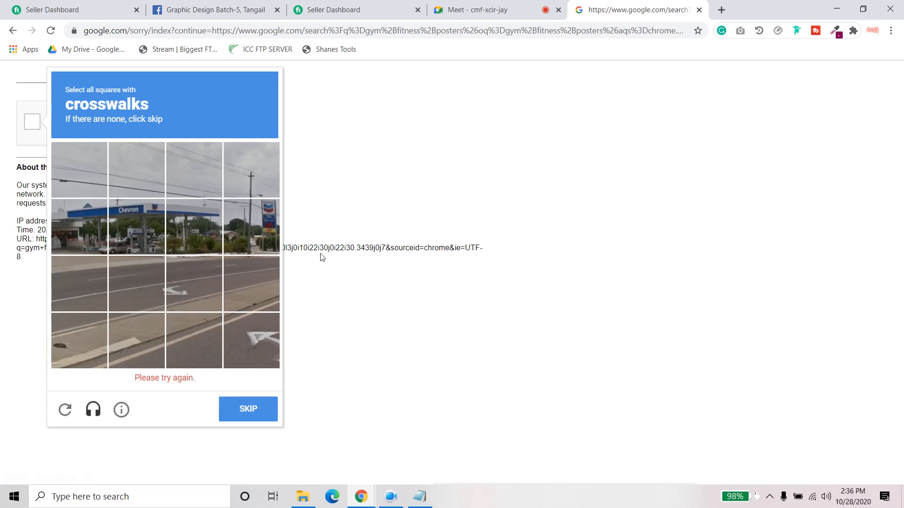
- Mark the squares with road markings in the crosswalks challenge and continue to the next challenge
{"action": "left_click", "coordinate": [150, 296]}
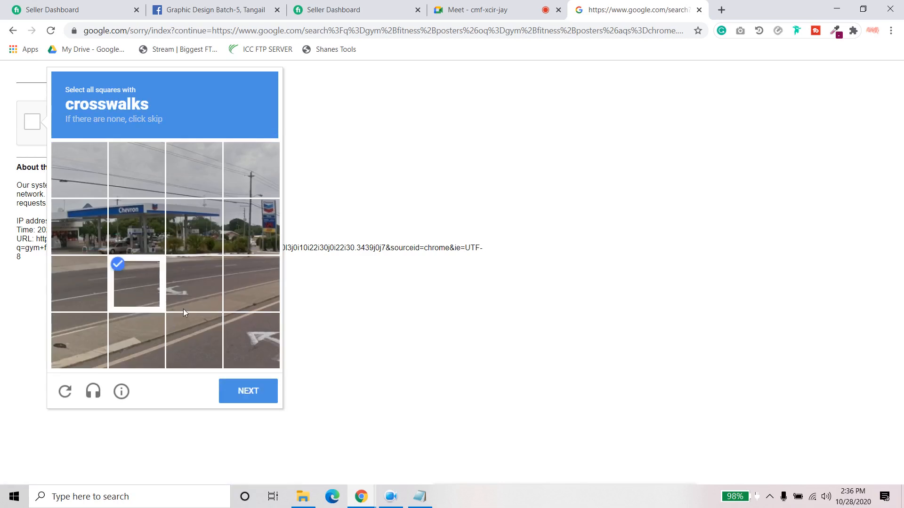
{"action": "left_click", "coordinate": [212, 345]}
{"action": "left_click", "coordinate": [267, 343]}
{"action": "left_click", "coordinate": [207, 350]}
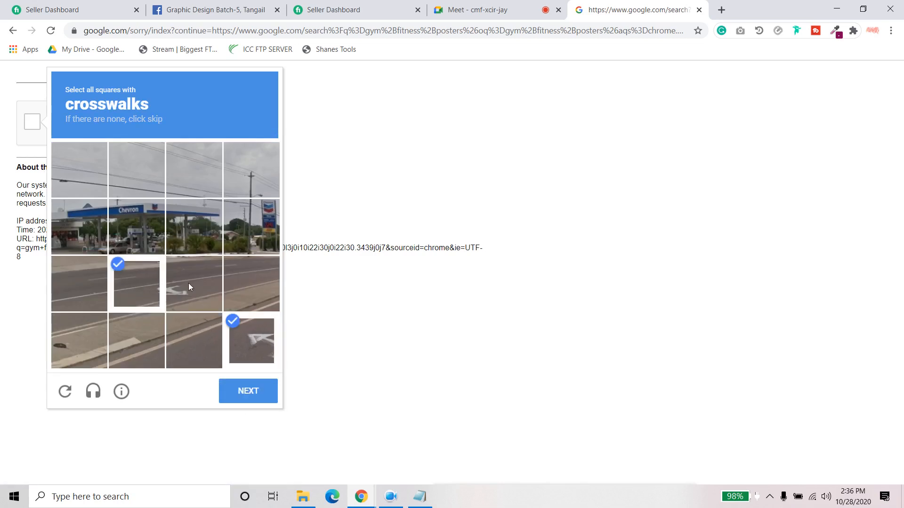
{"action": "left_click", "coordinate": [188, 283]}
{"action": "left_click", "coordinate": [248, 391]}
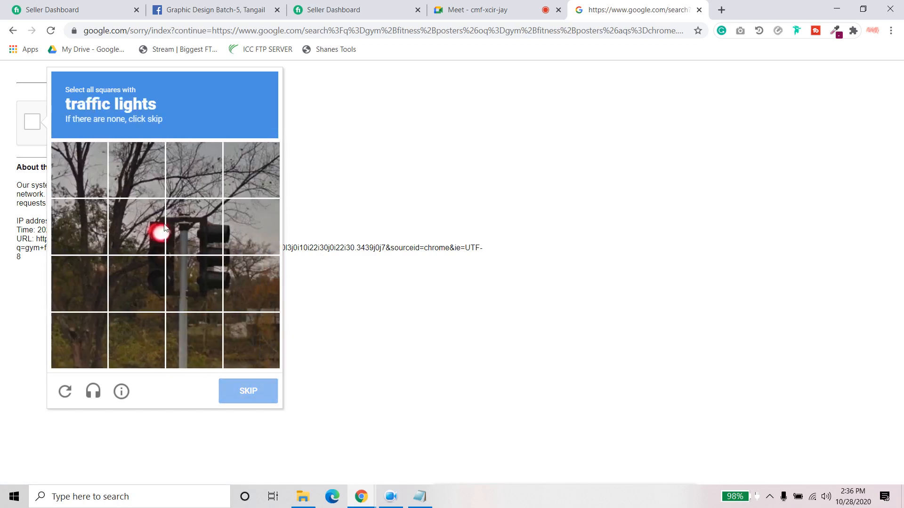
- Select the squares around the traffic lights, submit the verification, and show the image results for gym fitness posters
{"action": "left_click", "coordinate": [162, 227]}
{"action": "left_click", "coordinate": [145, 264]}
{"action": "left_click", "coordinate": [184, 224]}
{"action": "left_click", "coordinate": [207, 280]}
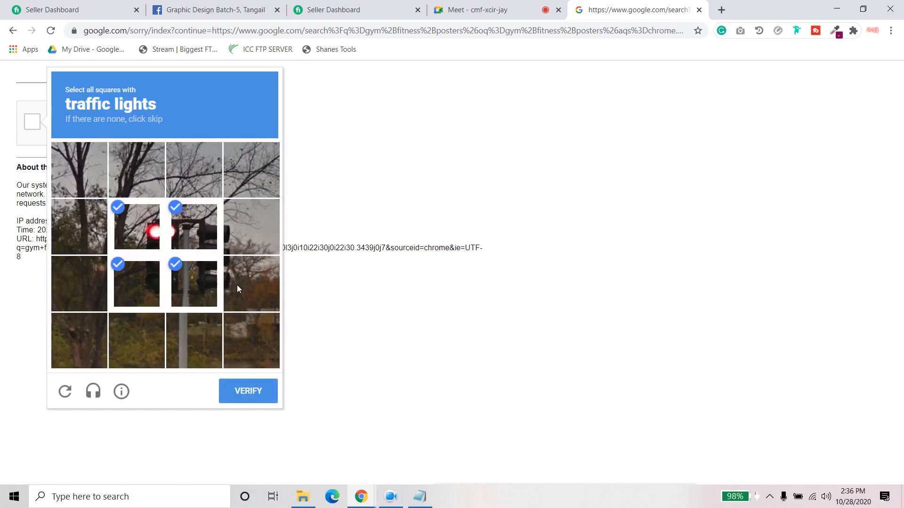
{"action": "left_click", "coordinate": [236, 284]}
{"action": "left_click", "coordinate": [242, 221]}
{"action": "left_click", "coordinate": [248, 391]}
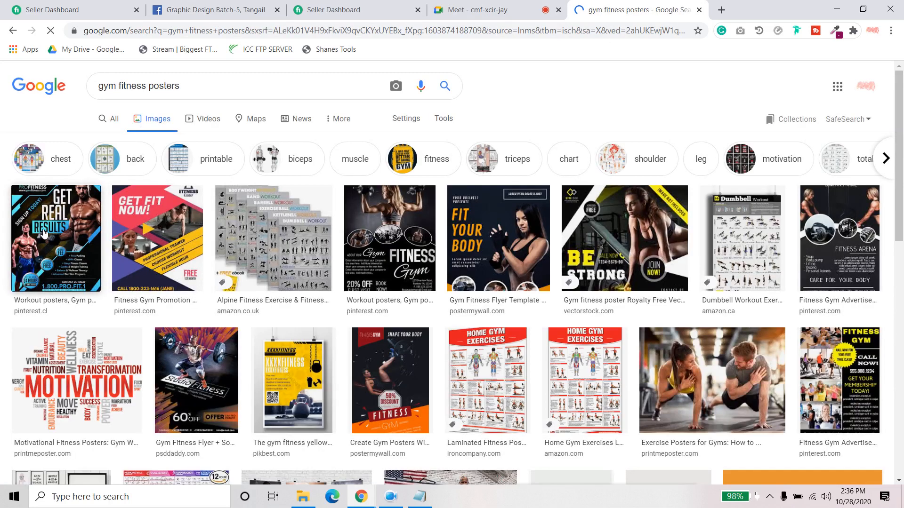
- Preview the Get Real Results poster and the Studio Fitness flyer, then close the preview
{"action": "left_click", "coordinate": [44, 234]}
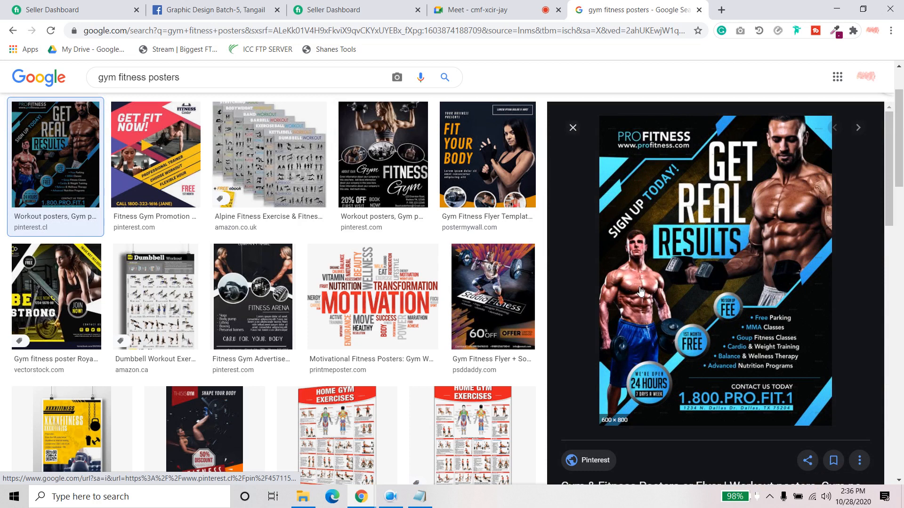
{"action": "left_click", "coordinate": [493, 297]}
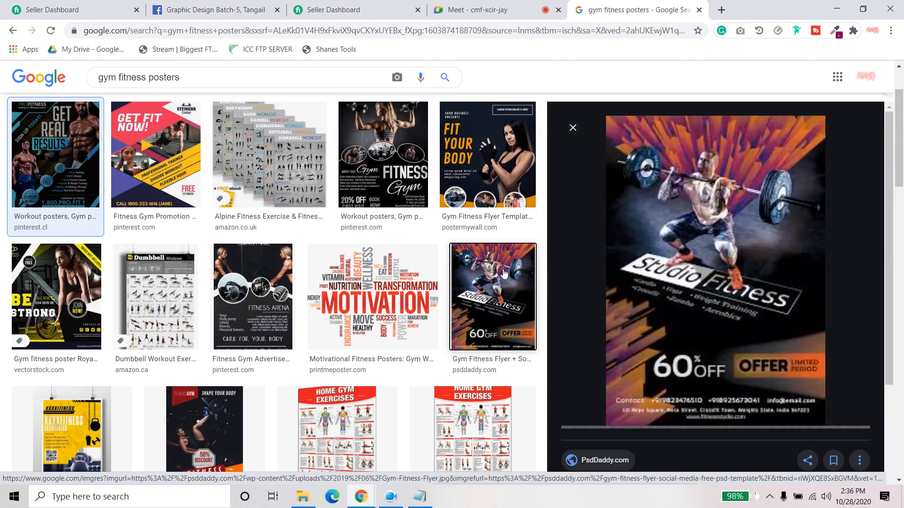
{"action": "left_click", "coordinate": [572, 128]}
- Browse further poster results, preview the Fiverr image reading I will Design Posters, and close it
{"action": "scroll", "coordinate": [364, 320], "scroll_direction": "down", "scroll_amount": 1}
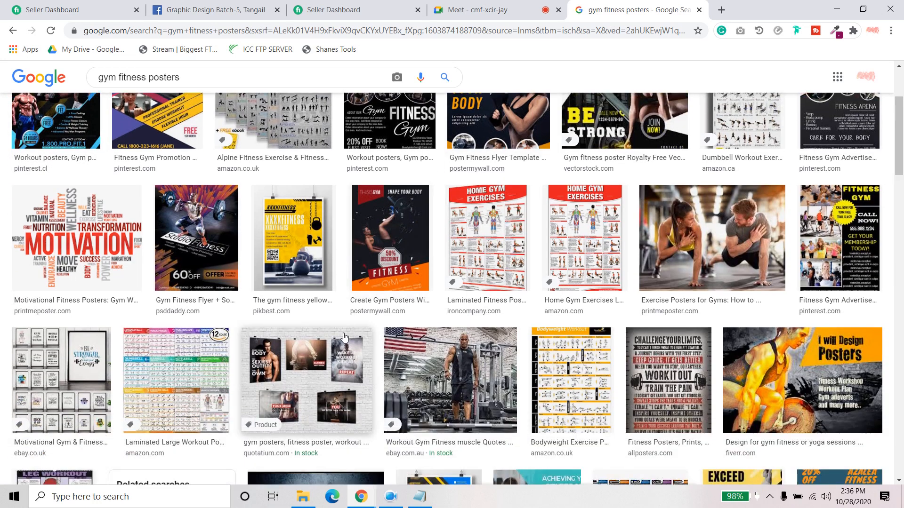
{"action": "scroll", "coordinate": [340, 336], "scroll_direction": "down", "scroll_amount": 4}
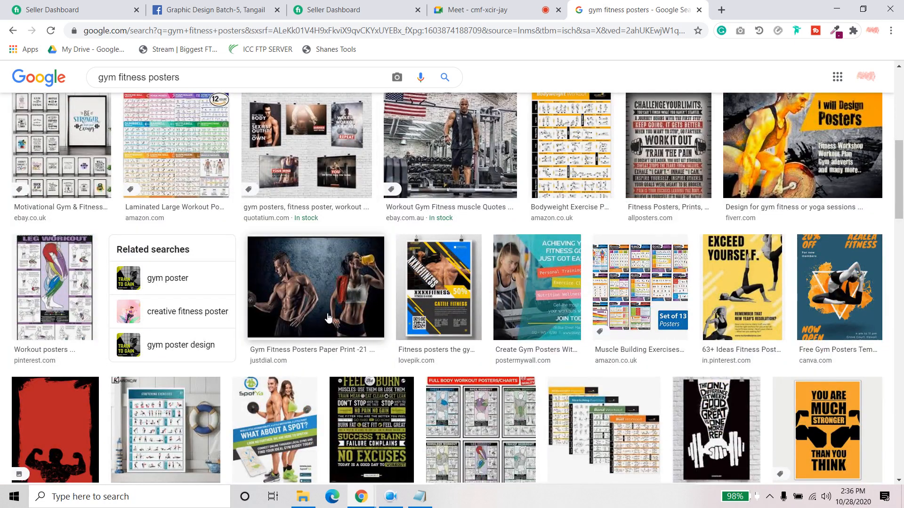
{"action": "scroll", "coordinate": [424, 301], "scroll_direction": "up", "scroll_amount": 1}
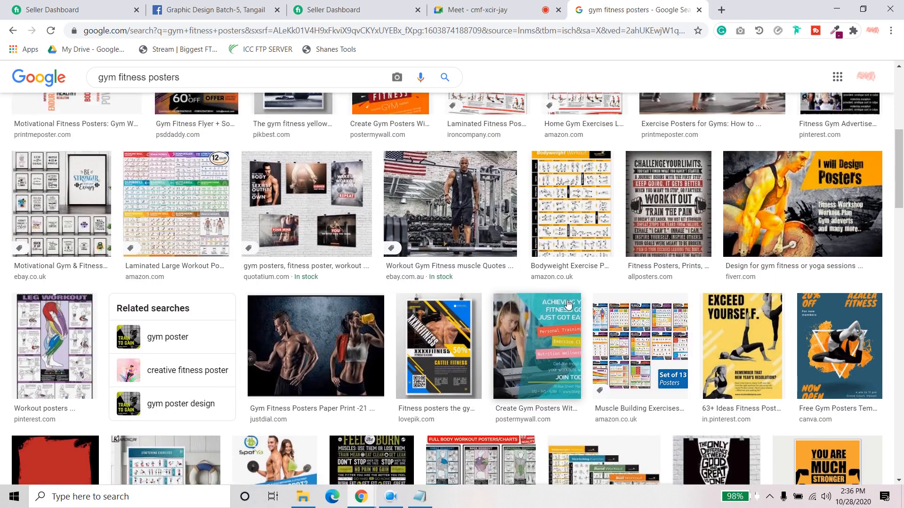
{"action": "left_click", "coordinate": [800, 204]}
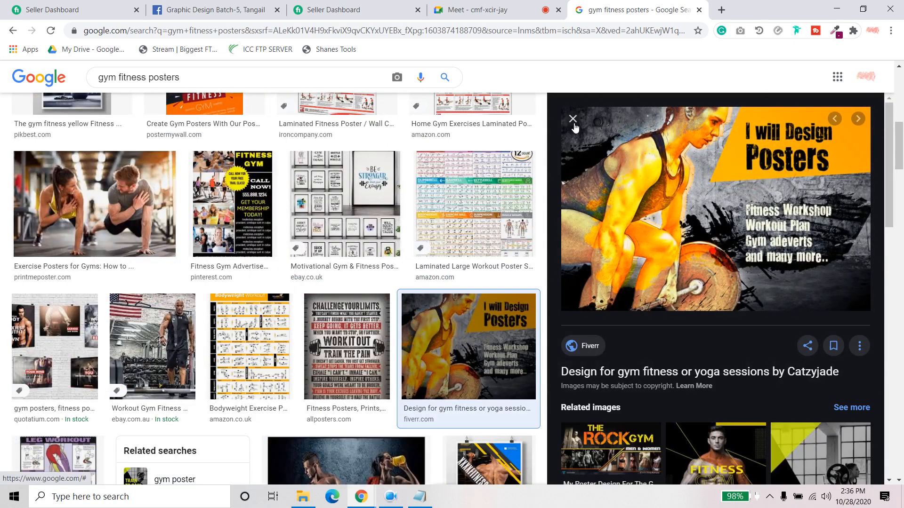
{"action": "left_click", "coordinate": [573, 119]}
- Examine the Spotya gym application poster from DesignCrowd, close its preview, and continue through the remaining poster examples
{"action": "scroll", "coordinate": [625, 226], "scroll_direction": "down", "scroll_amount": 4}
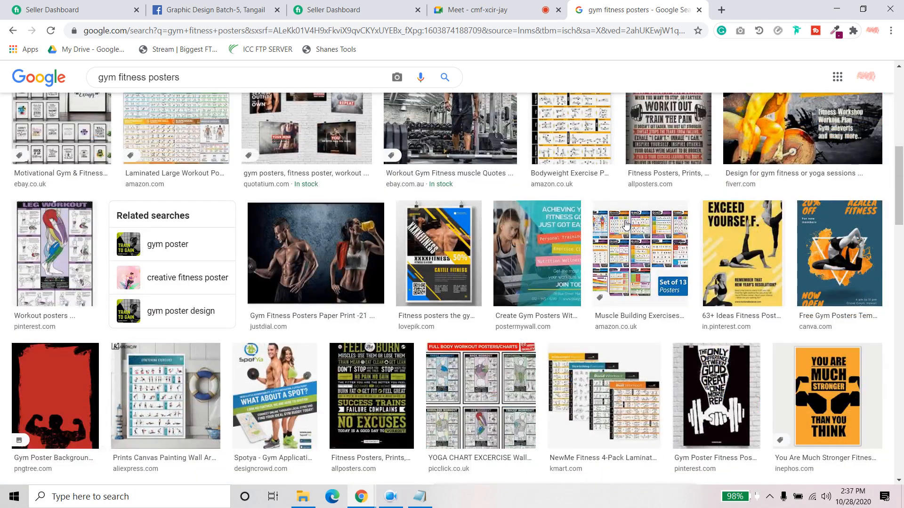
{"action": "scroll", "coordinate": [626, 226], "scroll_direction": "down", "scroll_amount": 5}
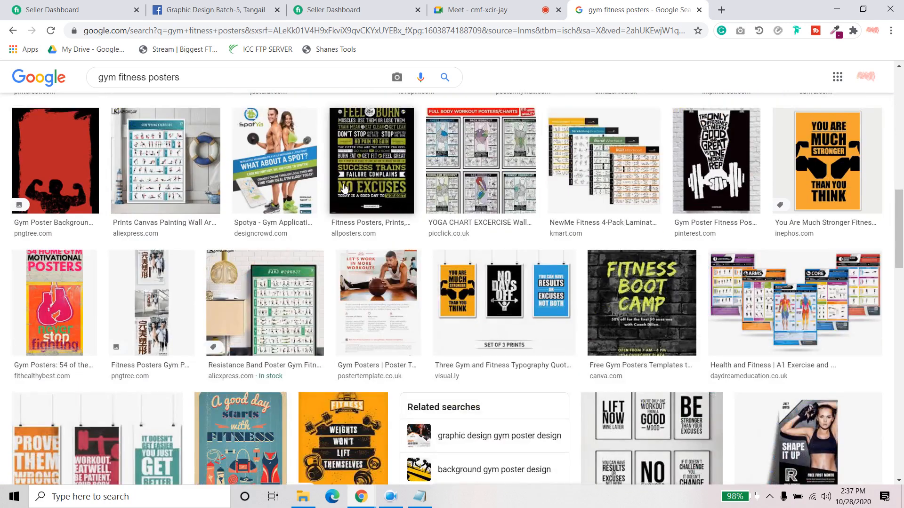
{"action": "left_click", "coordinate": [289, 162]}
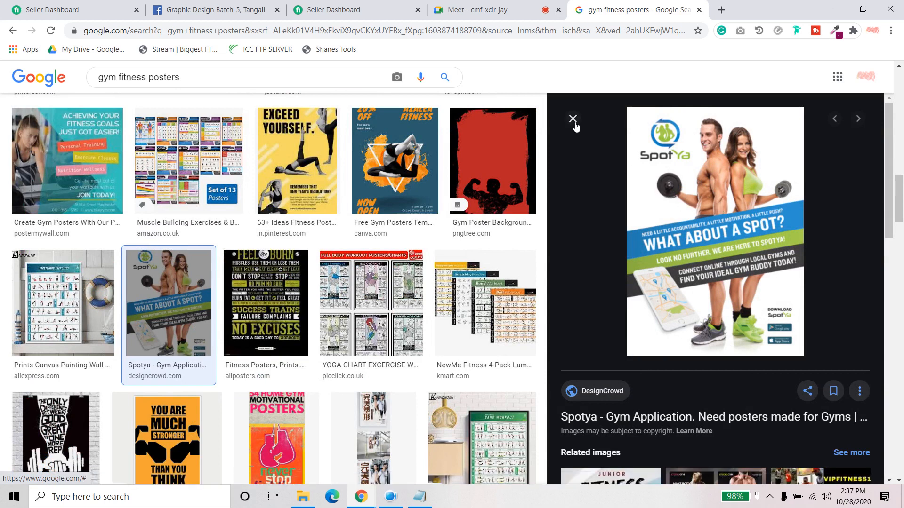
{"action": "scroll", "coordinate": [599, 178], "scroll_direction": "down", "scroll_amount": 4}
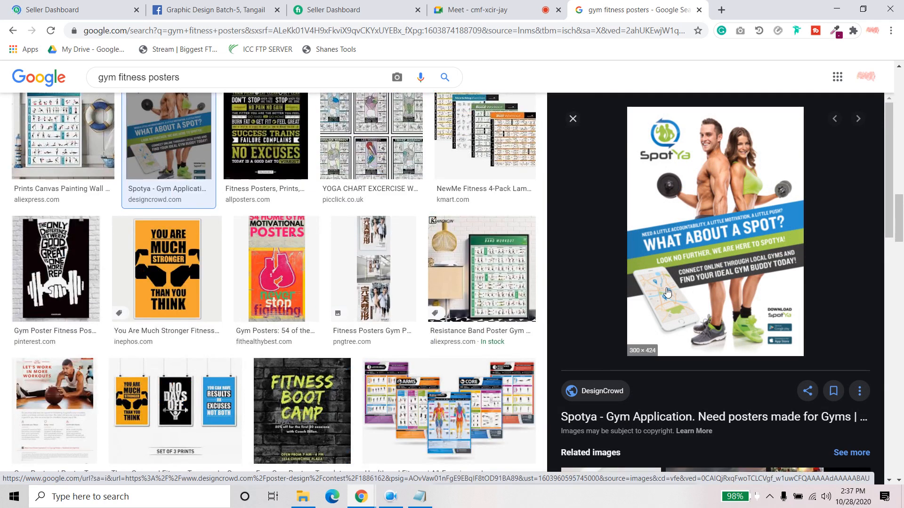
{"action": "scroll", "coordinate": [667, 292], "scroll_direction": "down", "scroll_amount": 5}
{"action": "scroll", "coordinate": [667, 292], "scroll_direction": "up", "scroll_amount": 5}
{"action": "left_click", "coordinate": [573, 121]}
{"action": "scroll", "coordinate": [674, 242], "scroll_direction": "down", "scroll_amount": 5}
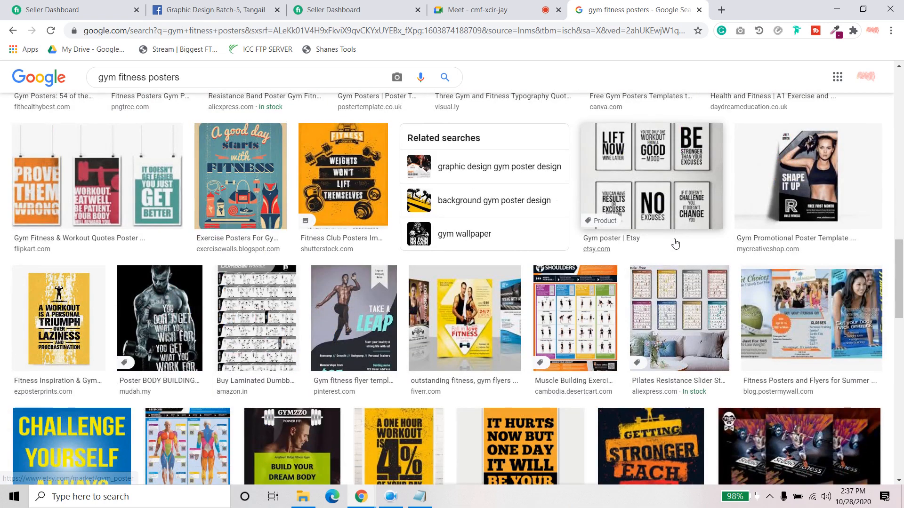
- Preview the Fitness Posters and Flyers for Summer Specials image, close it, and browse the remaining gym poster results
{"action": "left_click", "coordinate": [847, 331]}
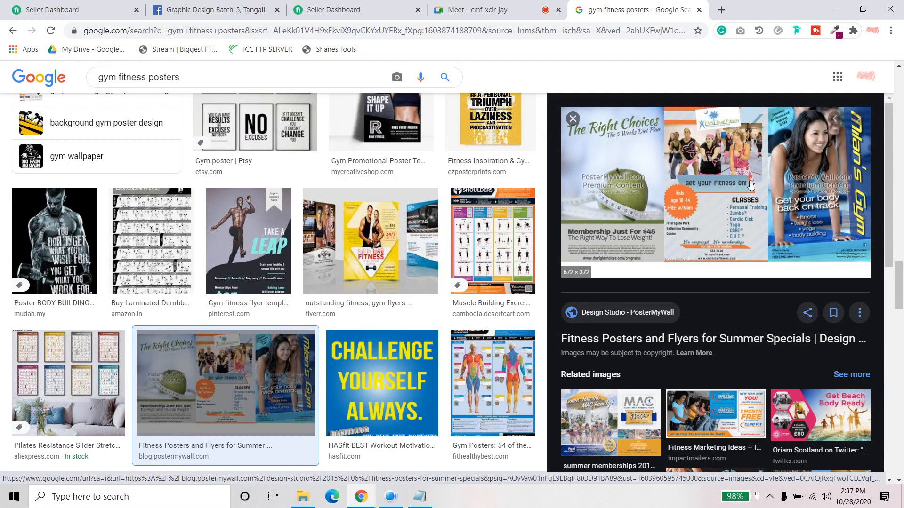
{"action": "left_click", "coordinate": [572, 118]}
{"action": "scroll", "coordinate": [535, 353], "scroll_direction": "down", "scroll_amount": 8}
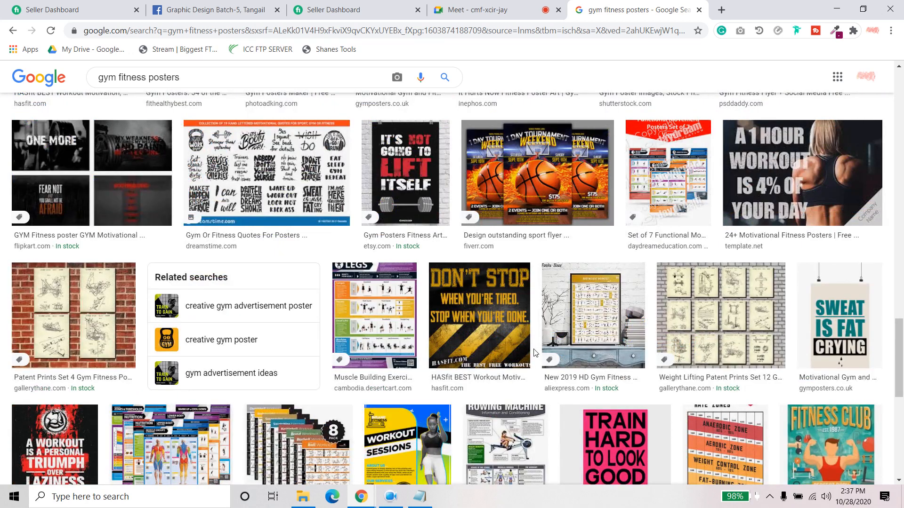
{"action": "scroll", "coordinate": [535, 353], "scroll_direction": "down", "scroll_amount": 5}
{"action": "scroll", "coordinate": [535, 352], "scroll_direction": "down", "scroll_amount": 4}
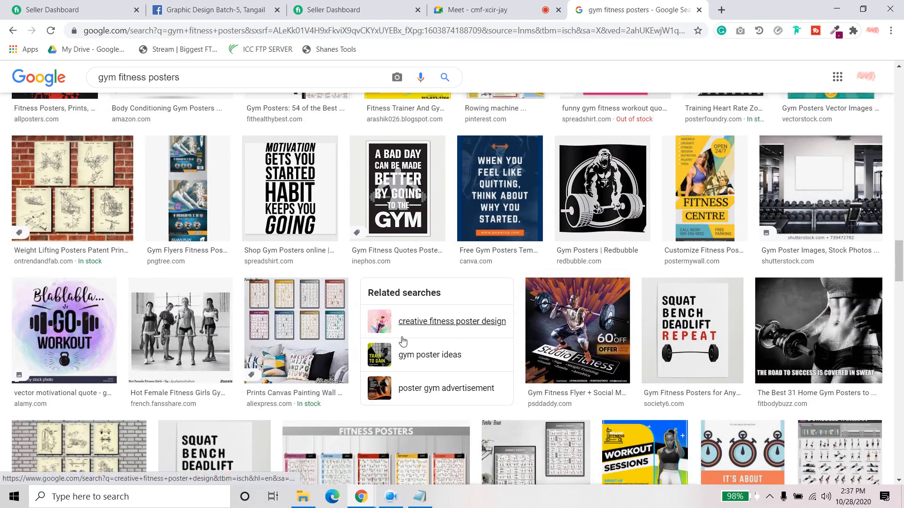
{"action": "scroll", "coordinate": [401, 341], "scroll_direction": "down", "scroll_amount": 8}
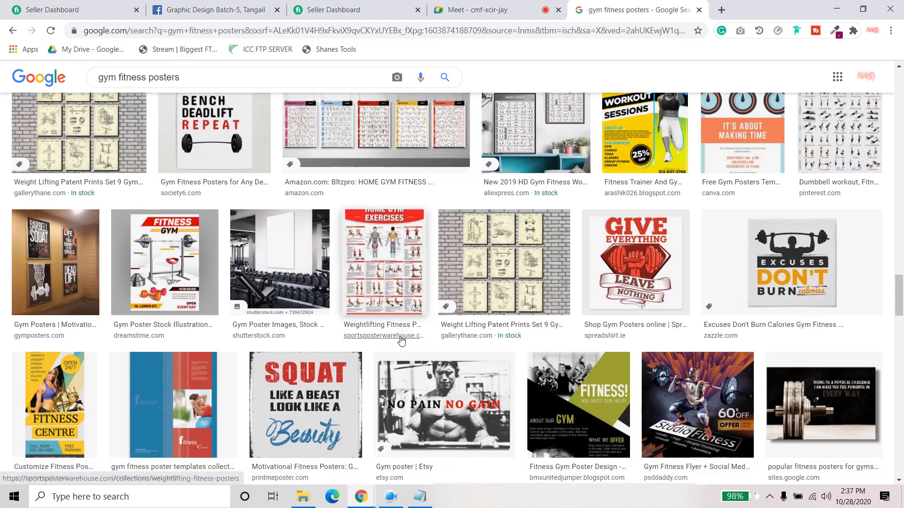
{"action": "scroll", "coordinate": [60, 120], "scroll_direction": "up", "scroll_amount": 10}
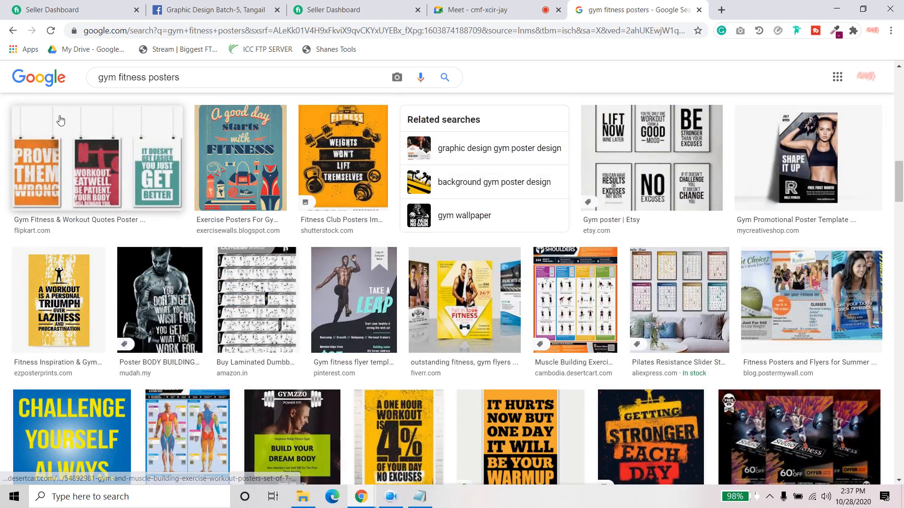
- Refine the image search to "gym fitness posters design"
{"action": "left_click", "coordinate": [215, 76]}
{"action": "type", "text": "v"}
{"action": "key", "text": "BackSpace"}
{"action": "type", "text": "design"}
{"action": "key", "text": "Return"}
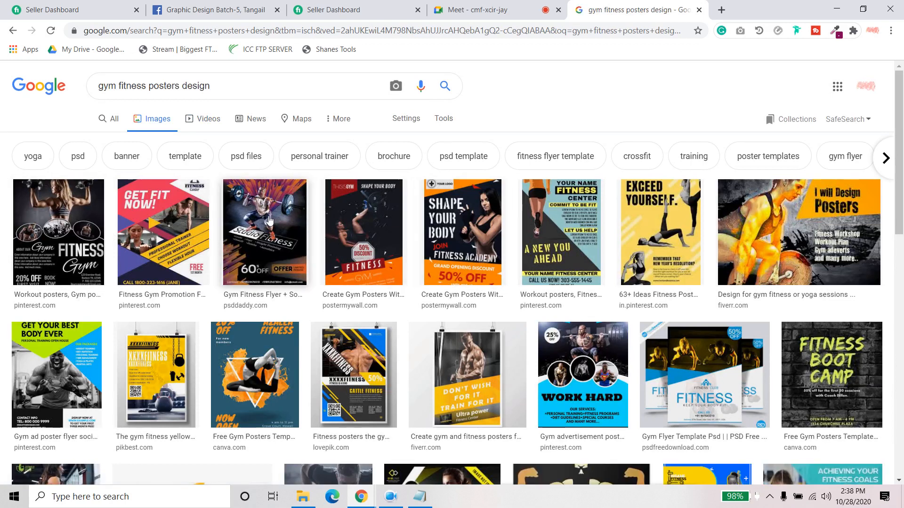
- Preview the Get Your Best Body Ever flyer and the Rawpixel Fitness poster, closing each preview
{"action": "scroll", "coordinate": [270, 221], "scroll_direction": "down", "scroll_amount": 3}
{"action": "left_click", "coordinate": [69, 250]}
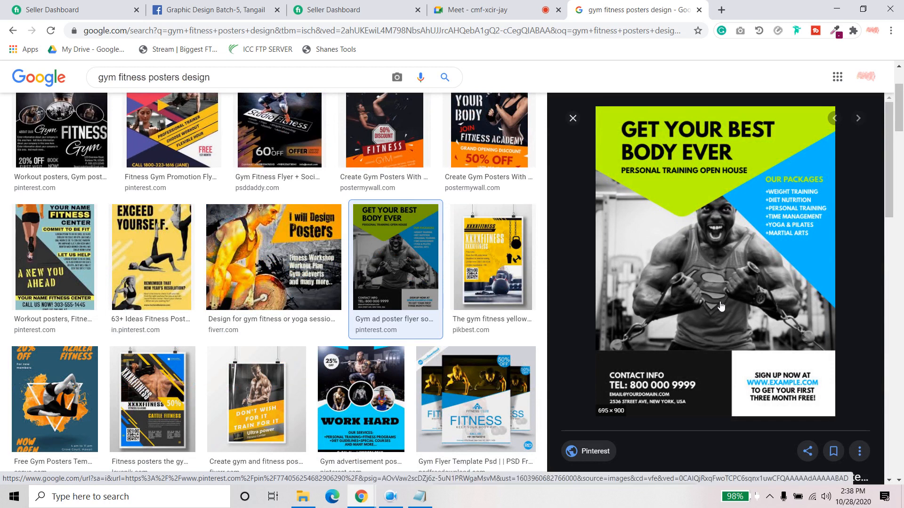
{"action": "left_click", "coordinate": [573, 118]}
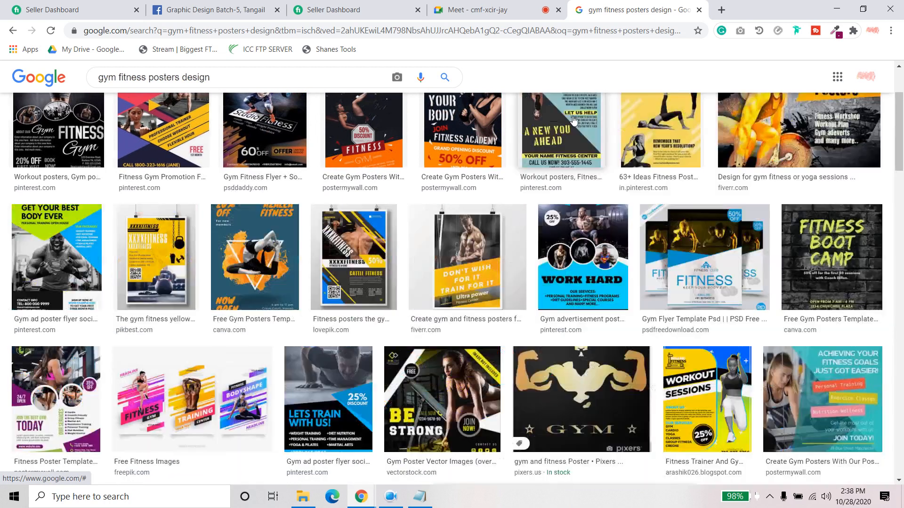
{"action": "scroll", "coordinate": [325, 377], "scroll_direction": "down", "scroll_amount": 4}
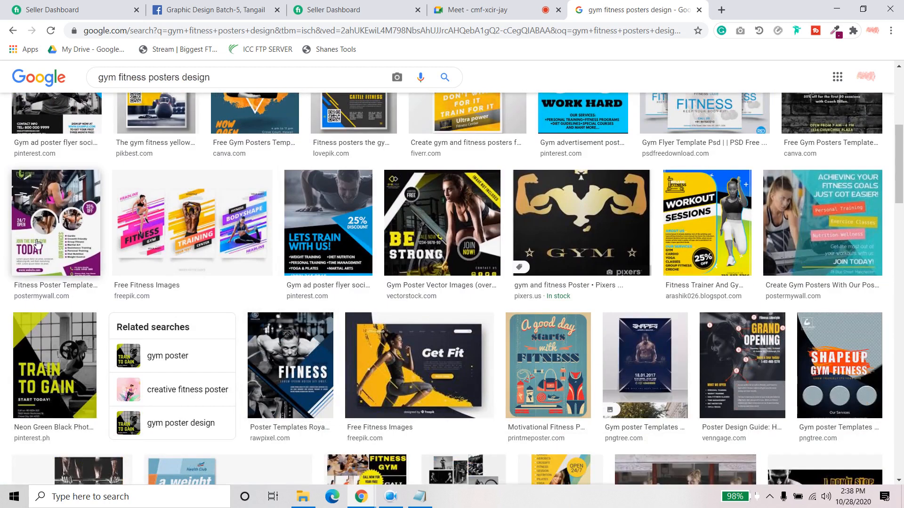
{"action": "scroll", "coordinate": [220, 328], "scroll_direction": "down", "scroll_amount": 1}
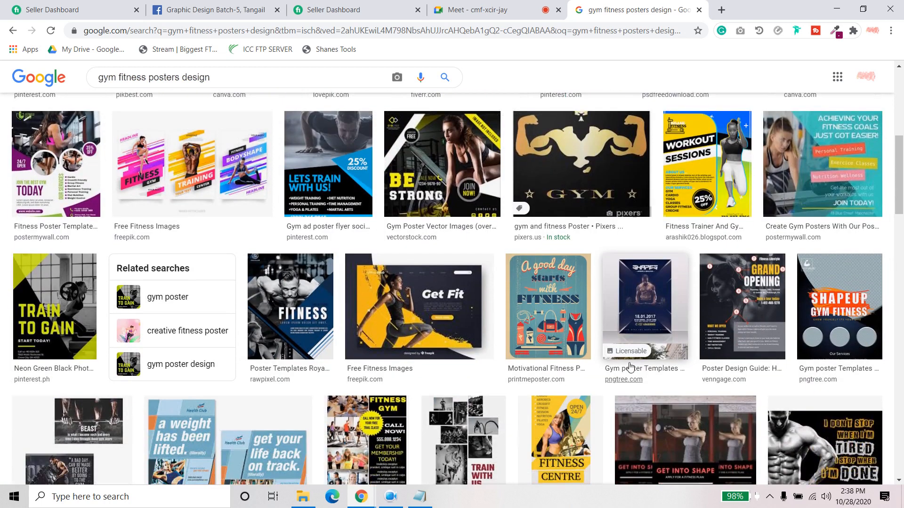
{"action": "left_click", "coordinate": [288, 299]}
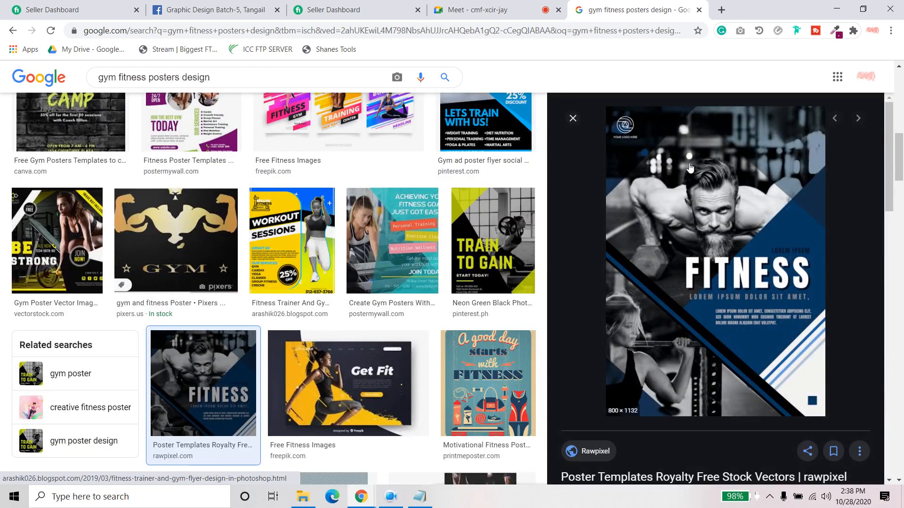
{"action": "left_click", "coordinate": [572, 119]}
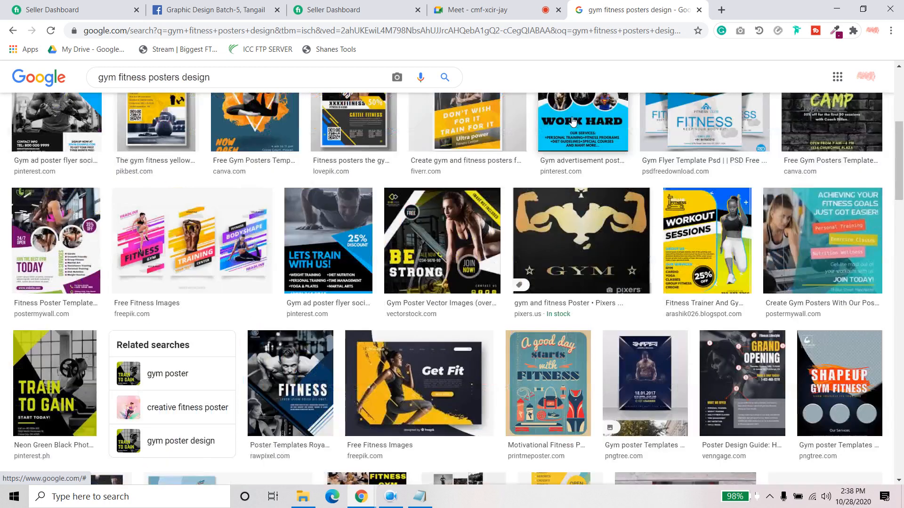
- Switch to the work description note in Notepad and read the poster request for Fitness Factory Health Clubs under Content details
{"action": "left_click", "coordinate": [393, 505]}
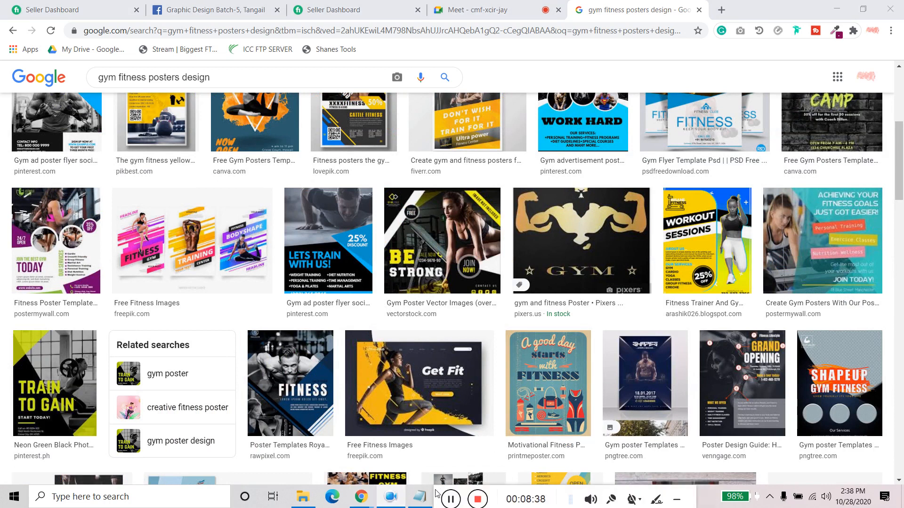
{"action": "left_click", "coordinate": [421, 499]}
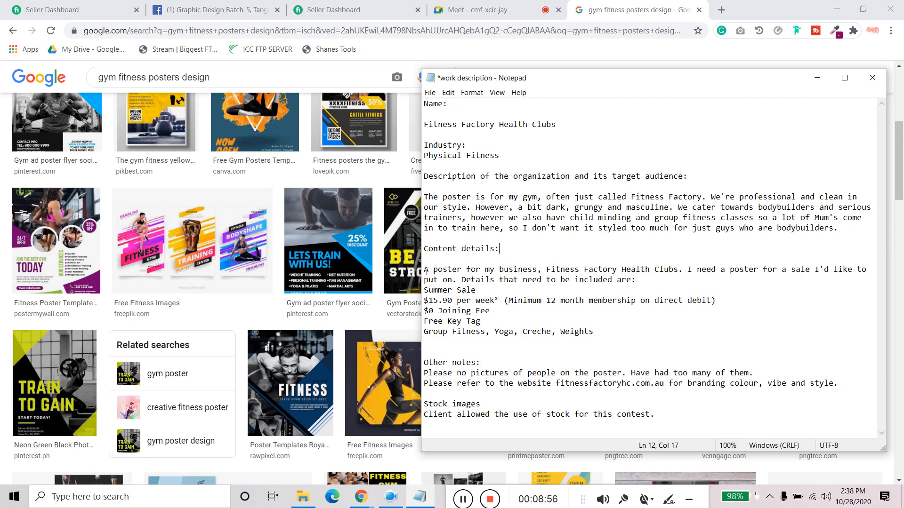
{"action": "left_click_drag", "start_coordinate": [424, 269], "coordinate": [465, 267]}
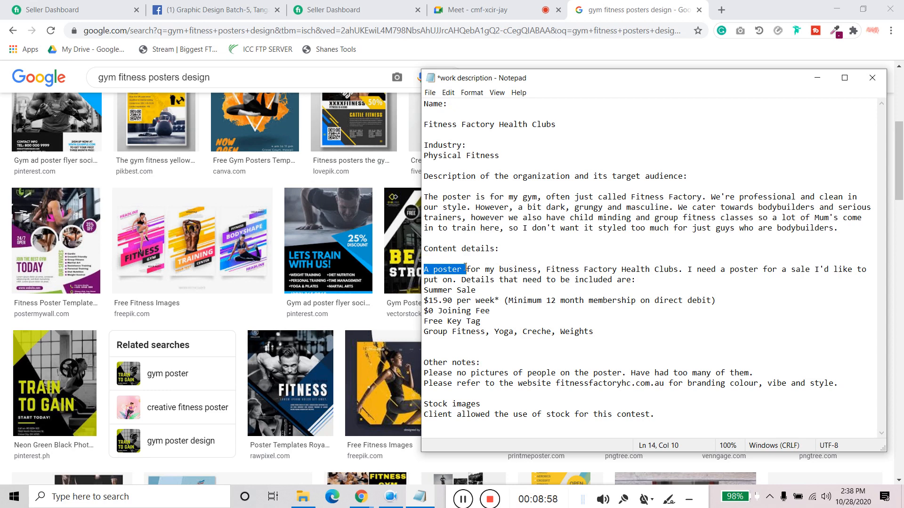
{"action": "left_click", "coordinate": [465, 268]}
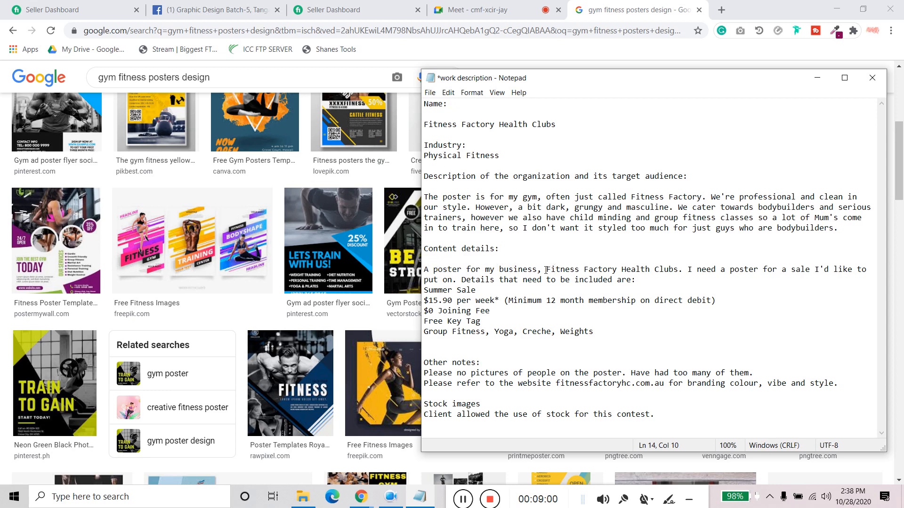
{"action": "left_click_drag", "start_coordinate": [546, 269], "coordinate": [676, 269]}
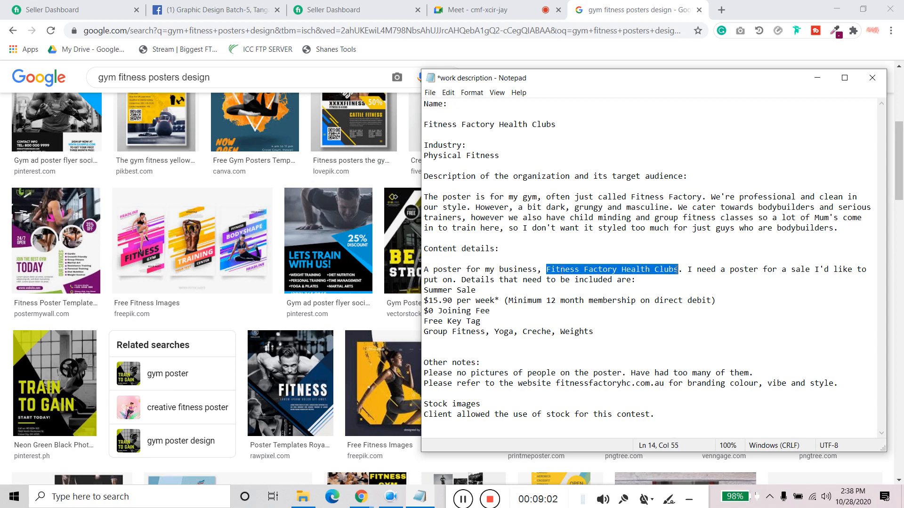
{"action": "left_click", "coordinate": [688, 269]}
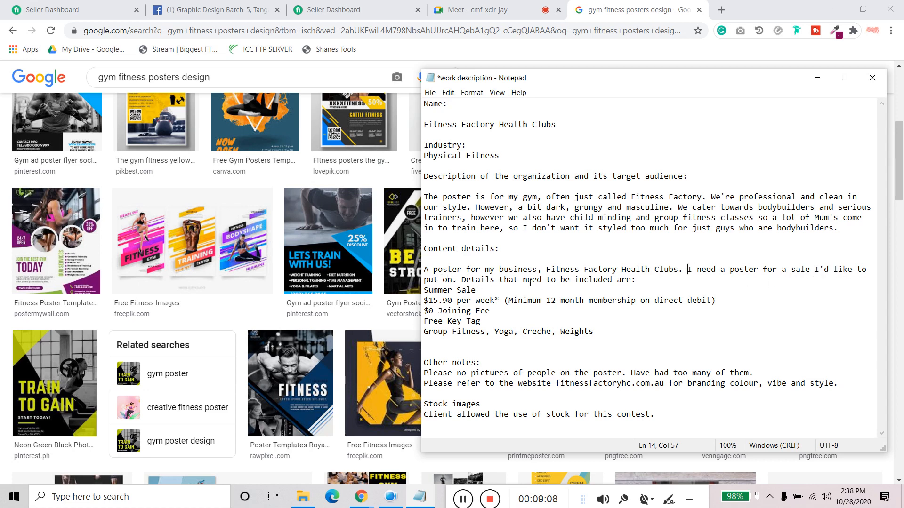
- Review the required poster content in the brief, from the Summer Sale price through joining fee, key tag and class offerings
{"action": "left_click_drag", "start_coordinate": [476, 290], "coordinate": [715, 301]}
{"action": "left_click", "coordinate": [732, 305]}
{"action": "left_click_drag", "start_coordinate": [494, 312], "coordinate": [412, 308]}
{"action": "left_click_drag", "start_coordinate": [485, 321], "coordinate": [601, 333]}
{"action": "left_click", "coordinate": [601, 333]}
- Examine the brief's branding website reference, stock image permission and instruction about pictures of people
{"action": "left_click_drag", "start_coordinate": [553, 386], "coordinate": [678, 386]}
{"action": "left_click", "coordinate": [694, 387]}
{"action": "left_click", "coordinate": [494, 404]}
{"action": "left_click_drag", "start_coordinate": [432, 415], "coordinate": [605, 419]}
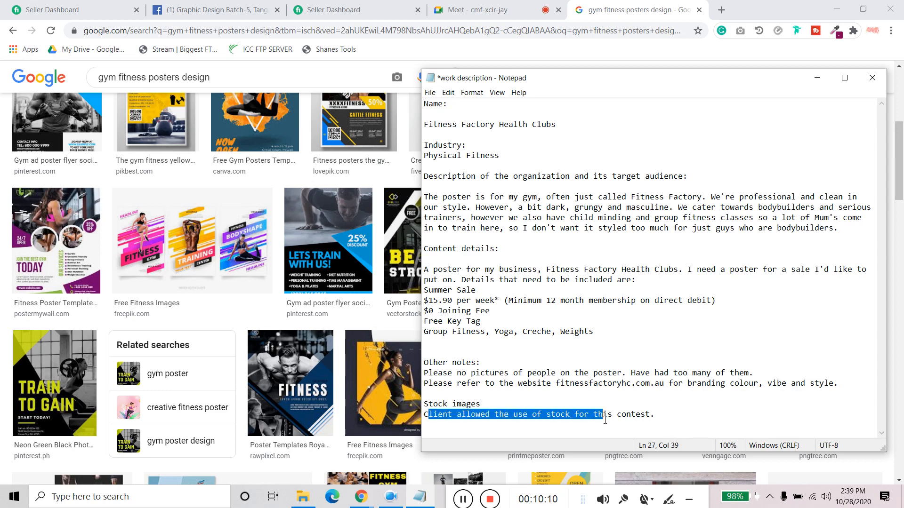
{"action": "left_click", "coordinate": [550, 413]}
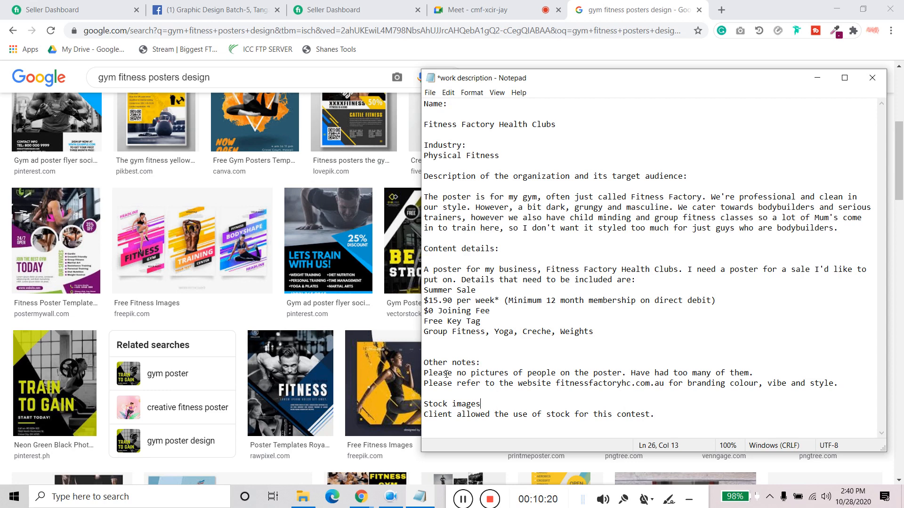
{"action": "left_click_drag", "start_coordinate": [438, 372], "coordinate": [556, 373]}
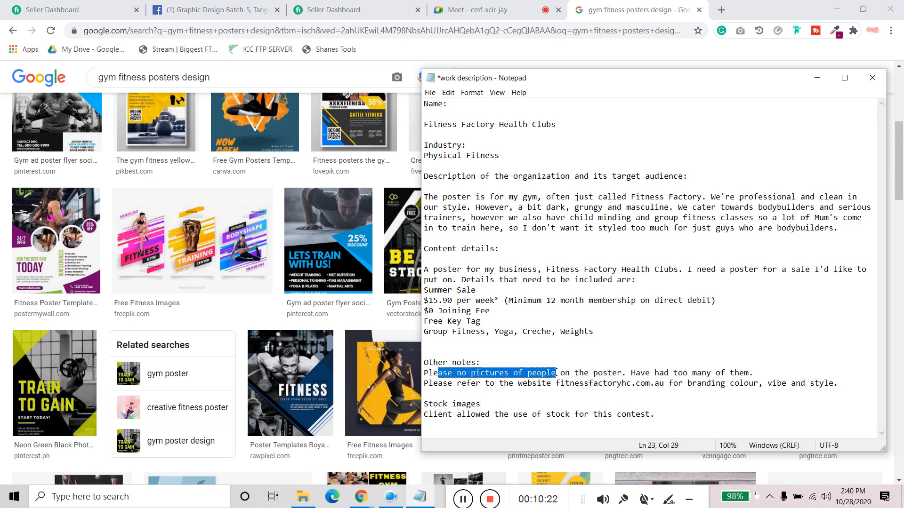
{"action": "left_click", "coordinate": [556, 372]}
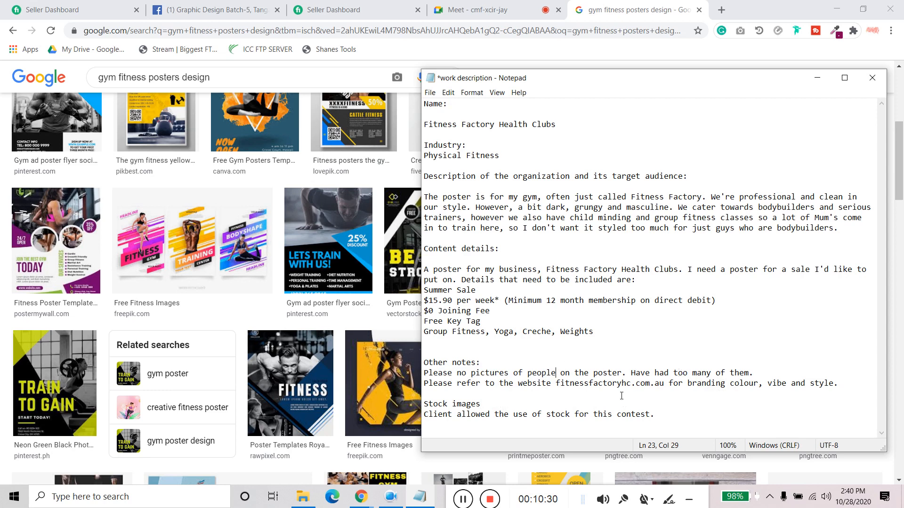
- Highlight the entire client brief from Name to Stock images, then clear the selection
{"action": "left_click_drag", "start_coordinate": [684, 418], "coordinate": [491, 103]}
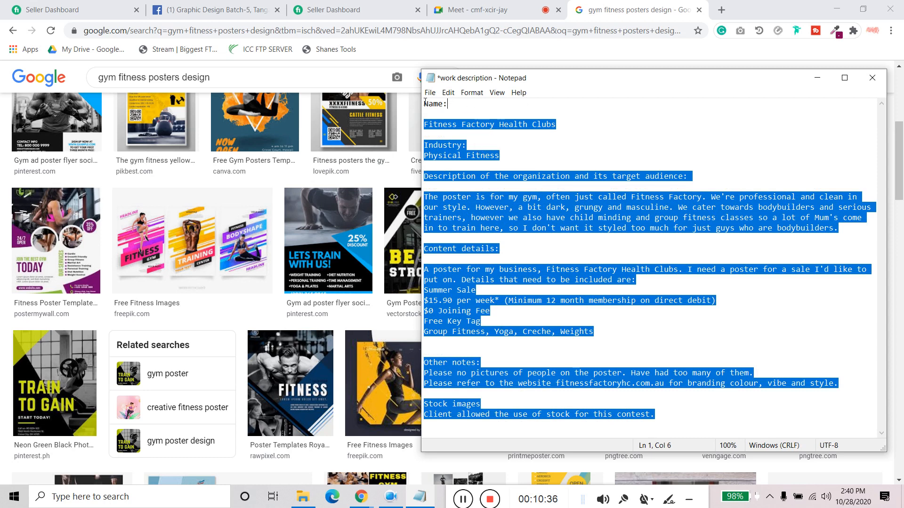
{"action": "left_click_drag", "start_coordinate": [425, 103], "coordinate": [674, 426]}
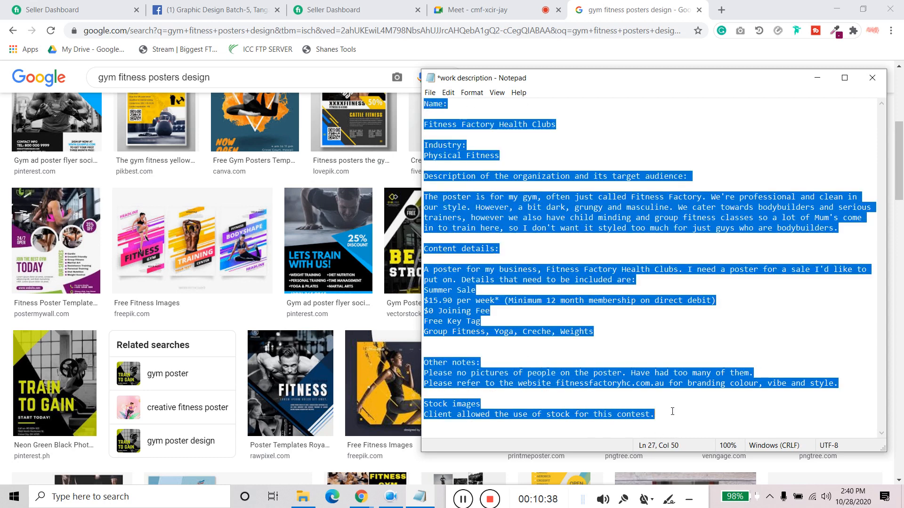
{"action": "left_click", "coordinate": [605, 337]}
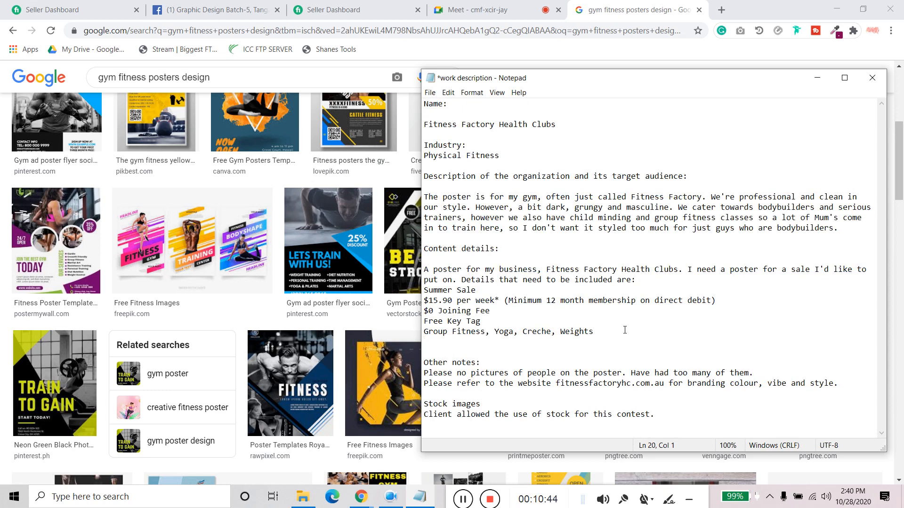
{"action": "left_click", "coordinate": [462, 498]}
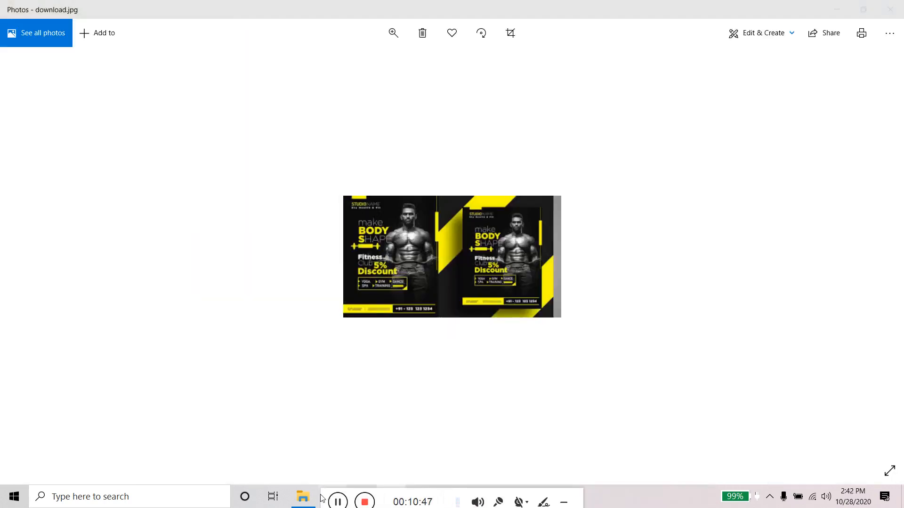
{"action": "left_click_drag", "start_coordinate": [320, 495], "coordinate": [426, 499]}
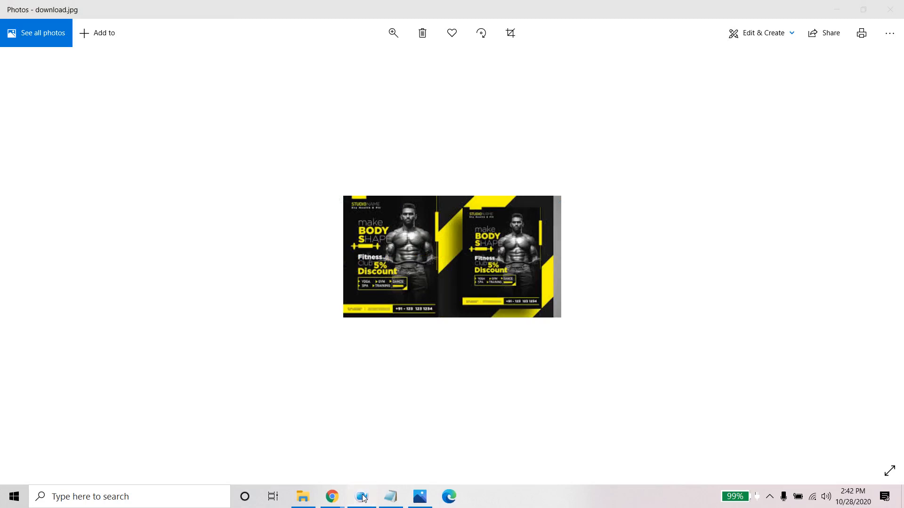
{"action": "left_click_drag", "start_coordinate": [327, 493], "coordinate": [465, 494]}
- Examine the sample posters download.jpg and download (1).jpg up close in Photos, then close the viewer
{"action": "scroll", "coordinate": [485, 225], "scroll_direction": "up", "scroll_amount": 3}
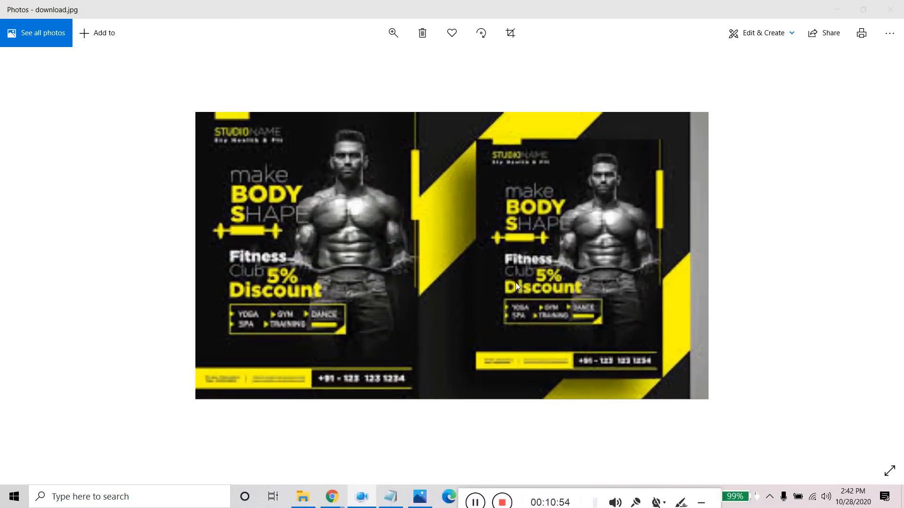
{"action": "scroll", "coordinate": [726, 263], "scroll_direction": "down", "scroll_amount": 4}
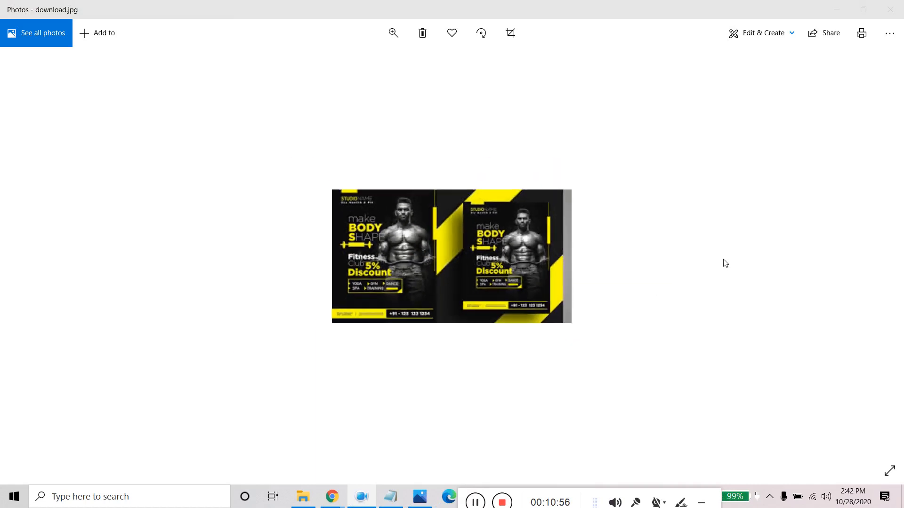
{"action": "left_click", "coordinate": [883, 266]}
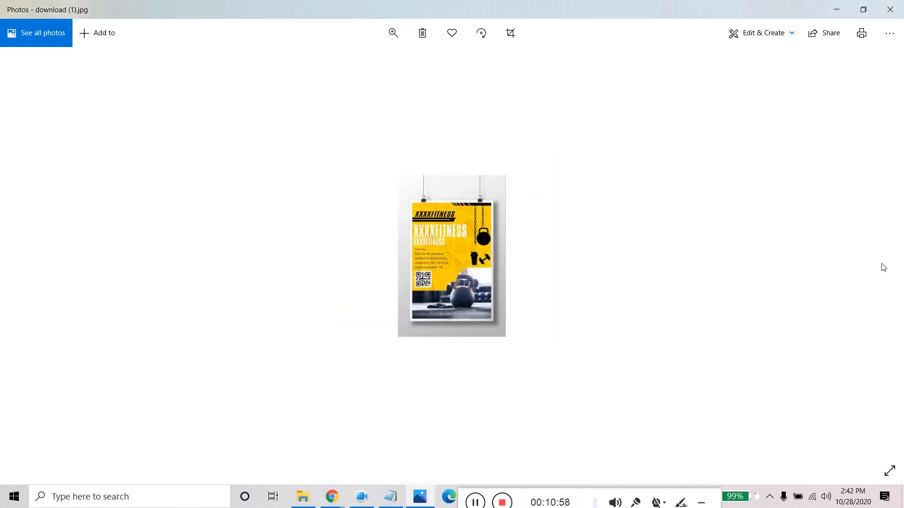
{"action": "scroll", "coordinate": [473, 261], "scroll_direction": "up", "scroll_amount": 3}
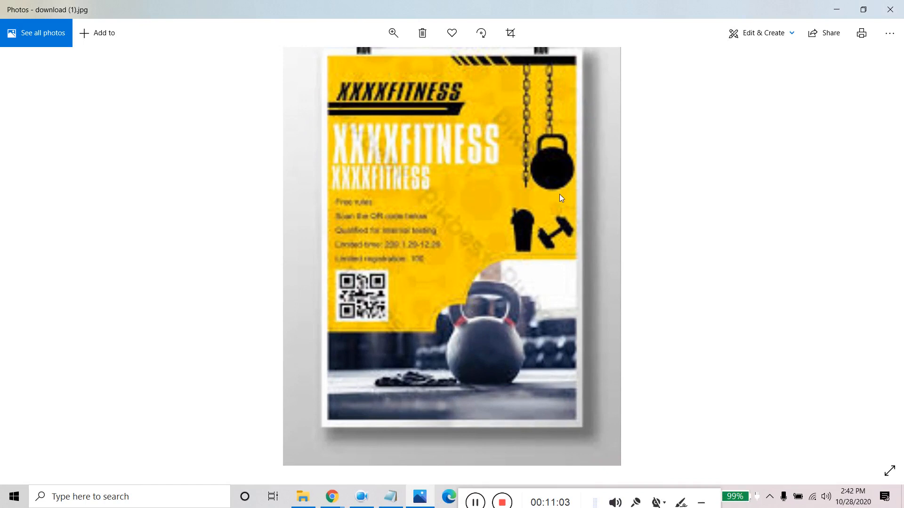
{"action": "scroll", "coordinate": [560, 198], "scroll_direction": "down", "scroll_amount": 3}
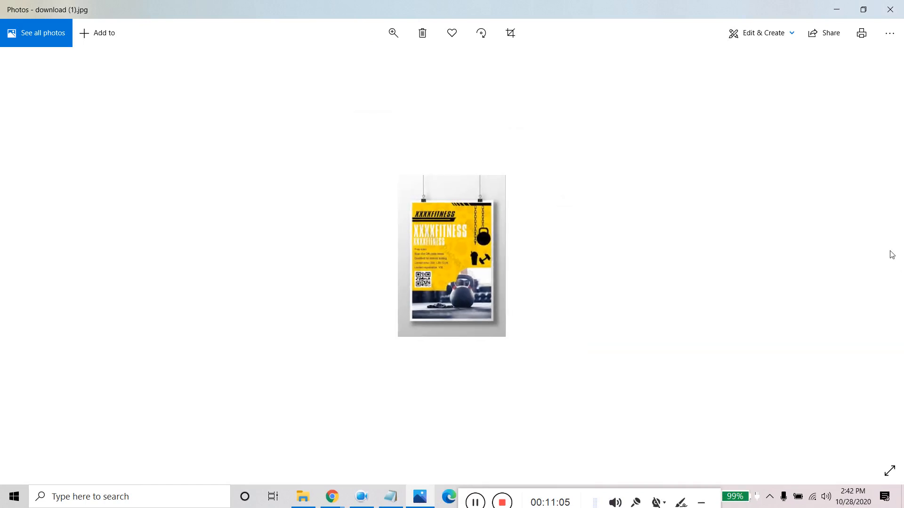
{"action": "left_click", "coordinate": [890, 9]}
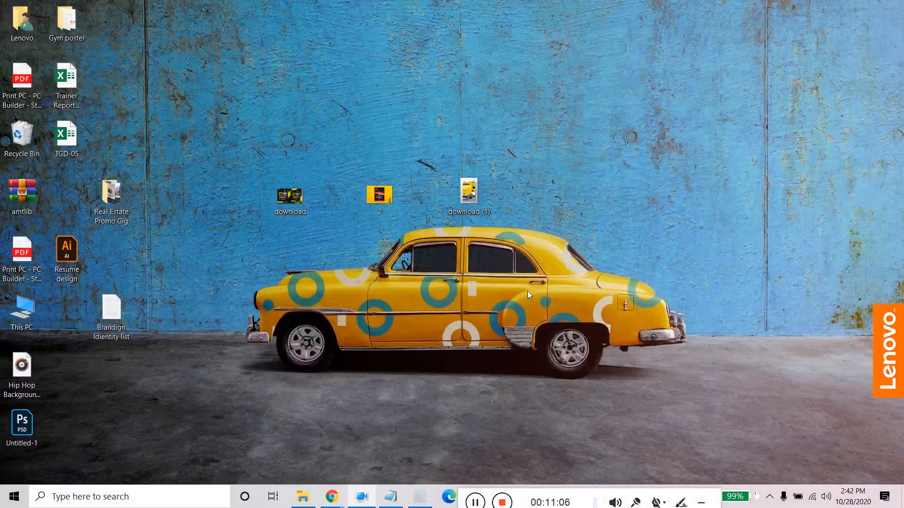
- Open the desktop image 2, examine its Fitness Centre membership poster up close, and close it
{"action": "double_click", "coordinate": [384, 191]}
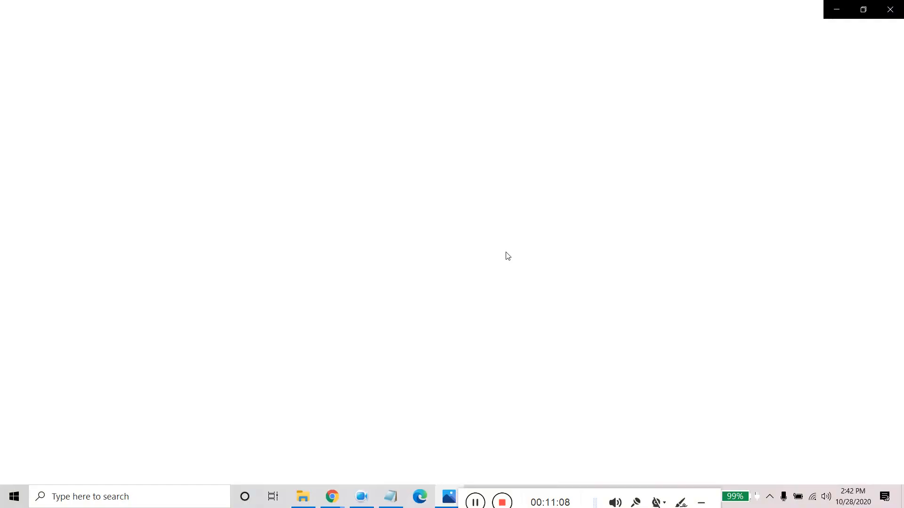
{"action": "scroll", "coordinate": [457, 248], "scroll_direction": "up", "scroll_amount": 4}
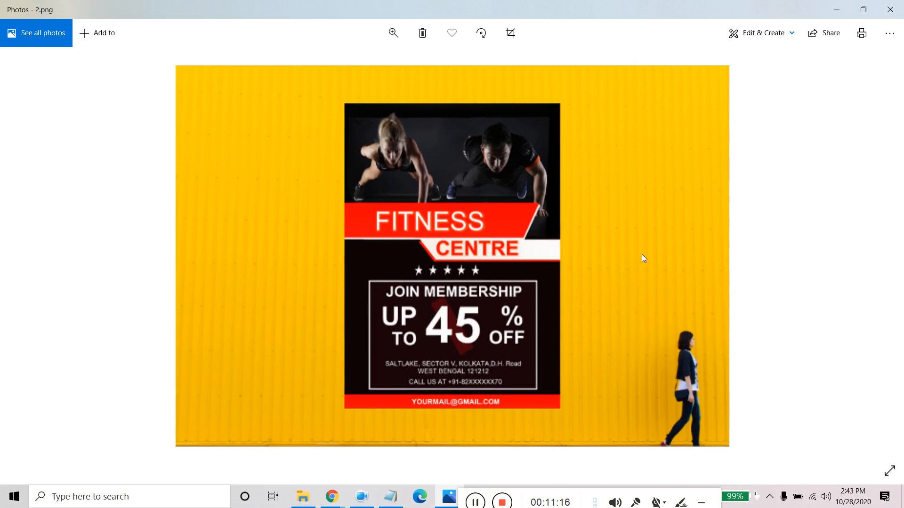
{"action": "left_click", "coordinate": [890, 13]}
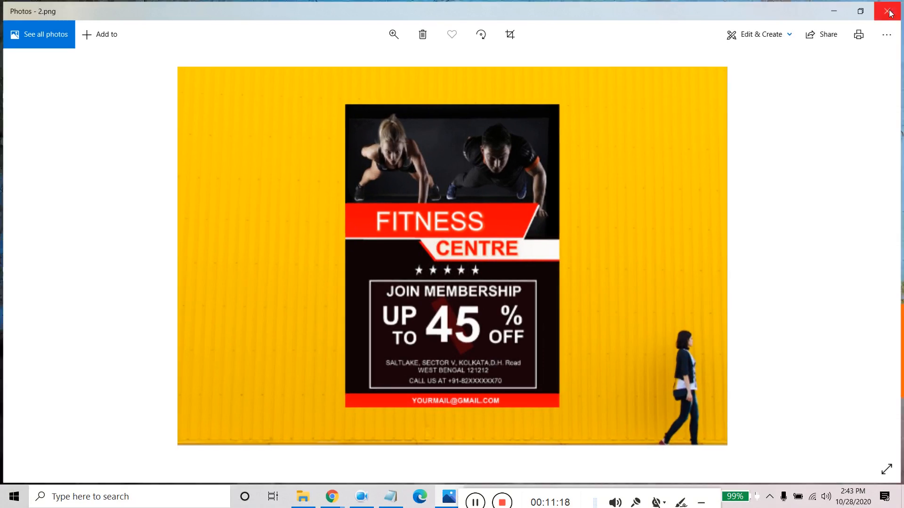
- Copy the website address fitnessfactoryhc.com.au from the work description brief and load it in Chrome
{"action": "left_click", "coordinate": [391, 496]}
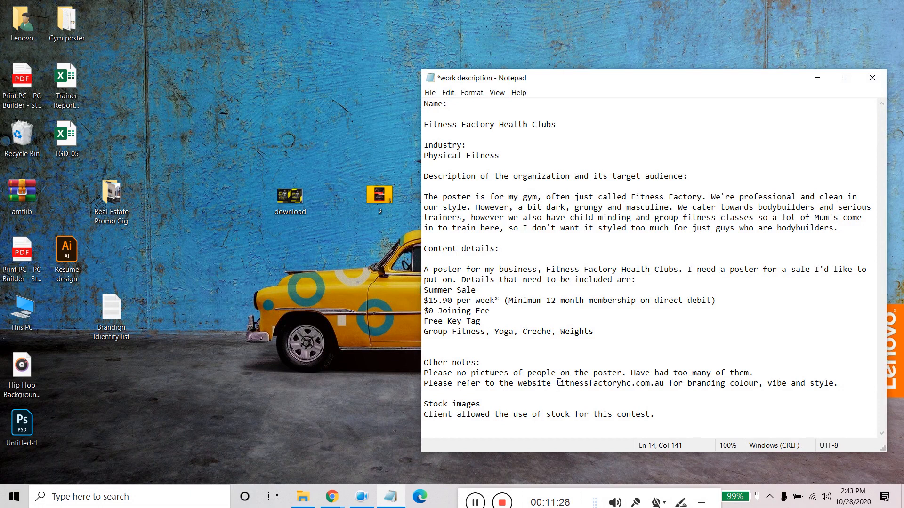
{"action": "left_click_drag", "start_coordinate": [556, 383], "coordinate": [664, 385]}
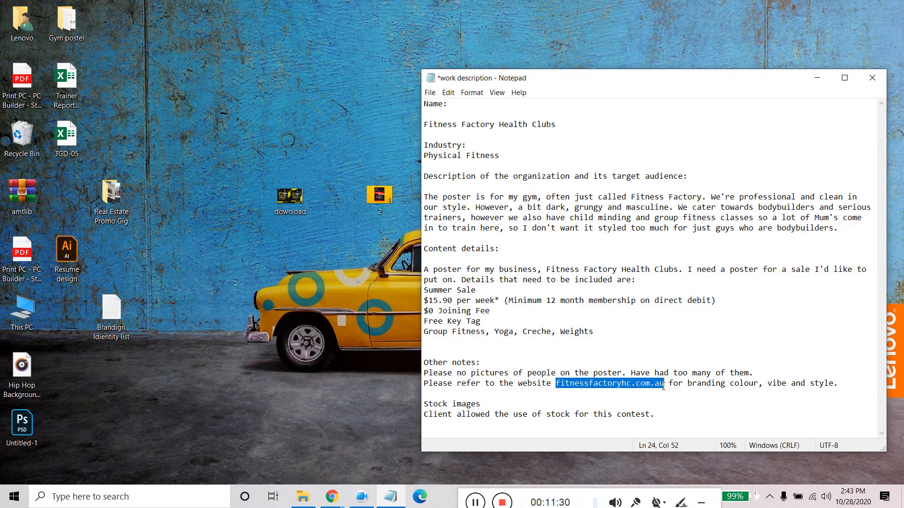
{"action": "right_click", "coordinate": [663, 386]}
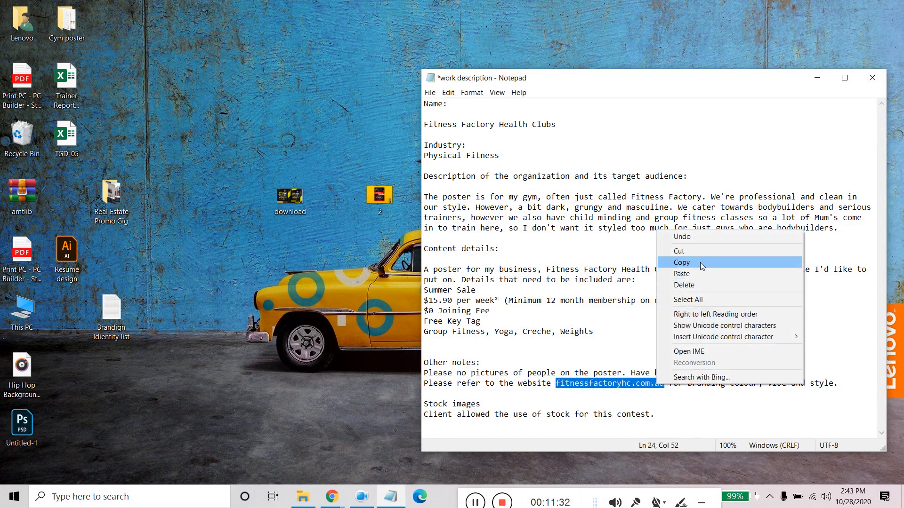
{"action": "left_click", "coordinate": [682, 263]}
{"action": "left_click", "coordinate": [331, 496]}
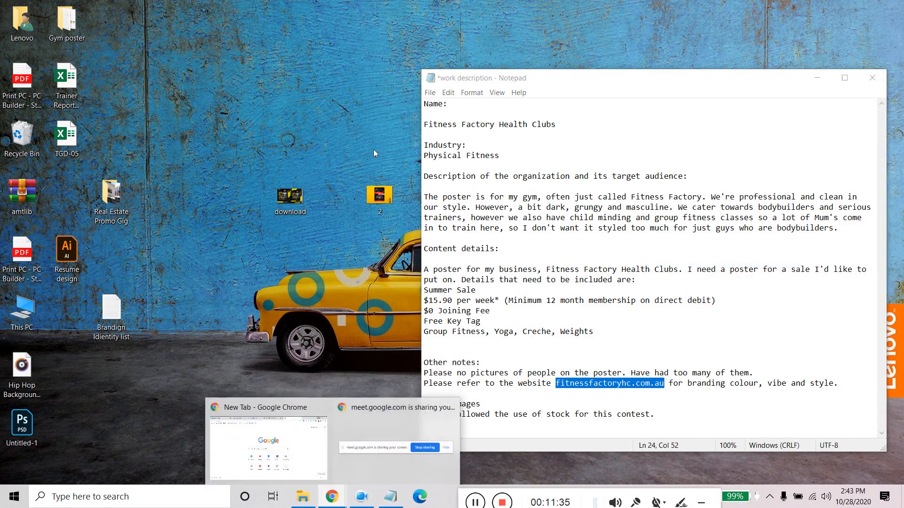
{"action": "left_click", "coordinate": [279, 433]}
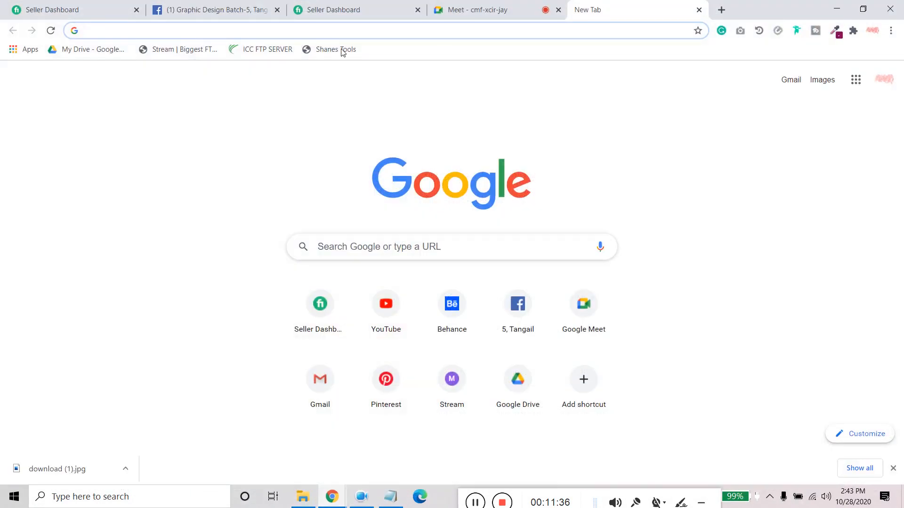
{"action": "key", "text": "ctrl+v"}
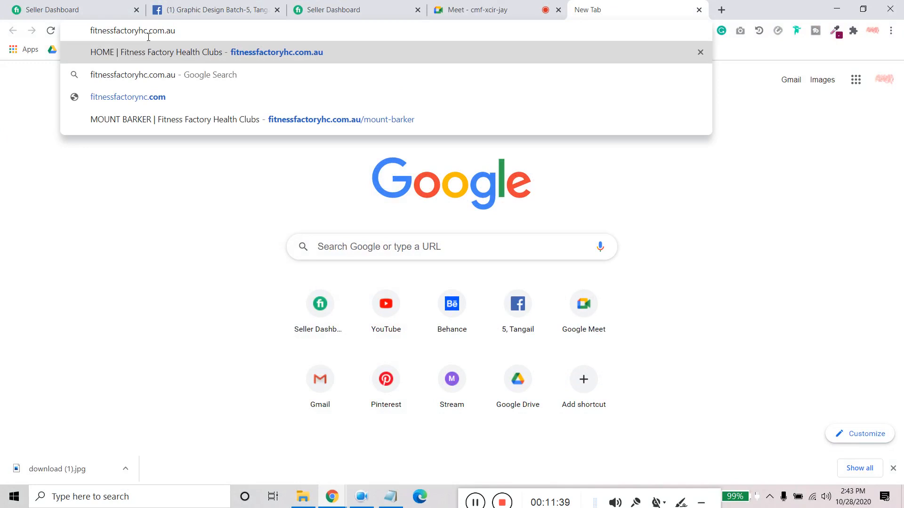
{"action": "key", "text": "Return"}
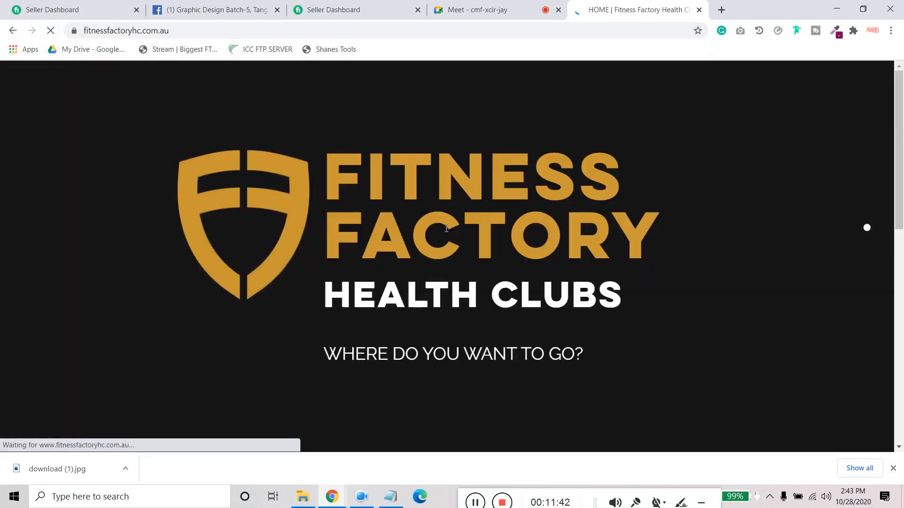
- Examine the Fitness Factory Health Clubs home page from logo to contact section for its branding colours, vibe and style
{"action": "scroll", "coordinate": [446, 228], "scroll_direction": "down", "scroll_amount": 10}
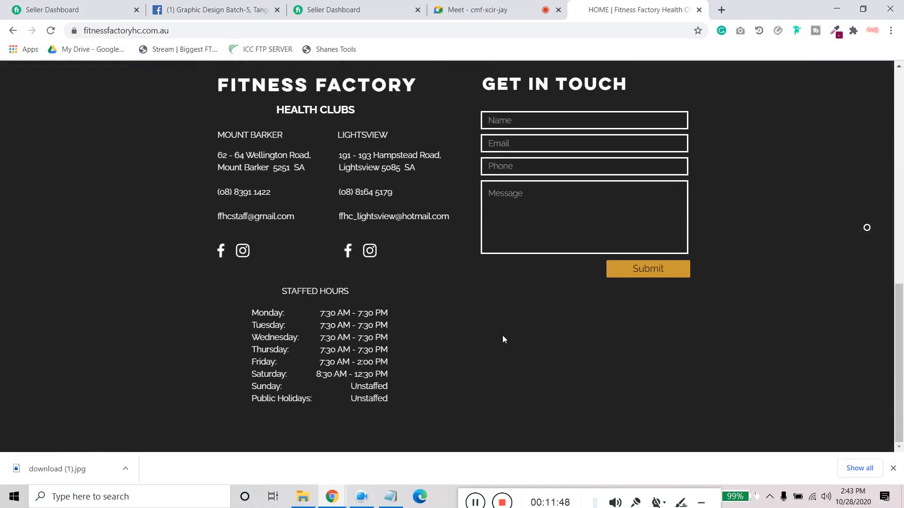
{"action": "scroll", "coordinate": [503, 339], "scroll_direction": "up", "scroll_amount": 4}
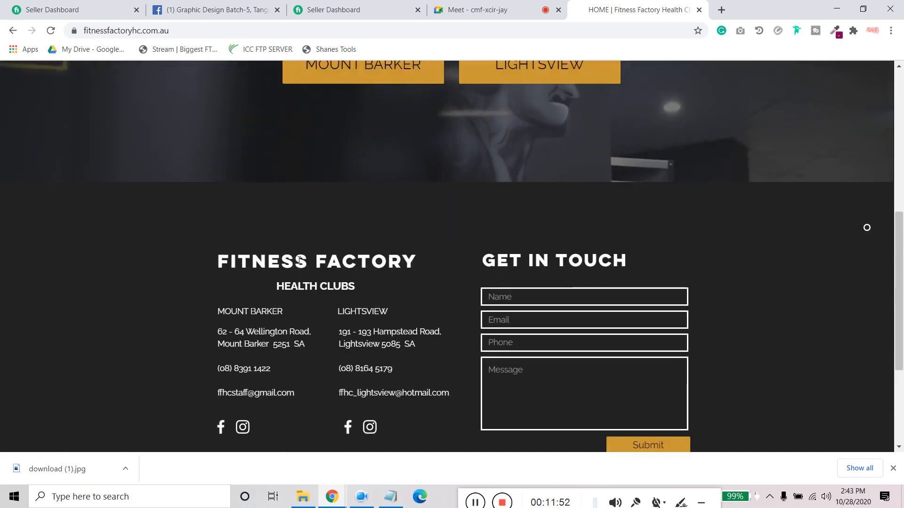
{"action": "scroll", "coordinate": [230, 189], "scroll_direction": "up", "scroll_amount": 5}
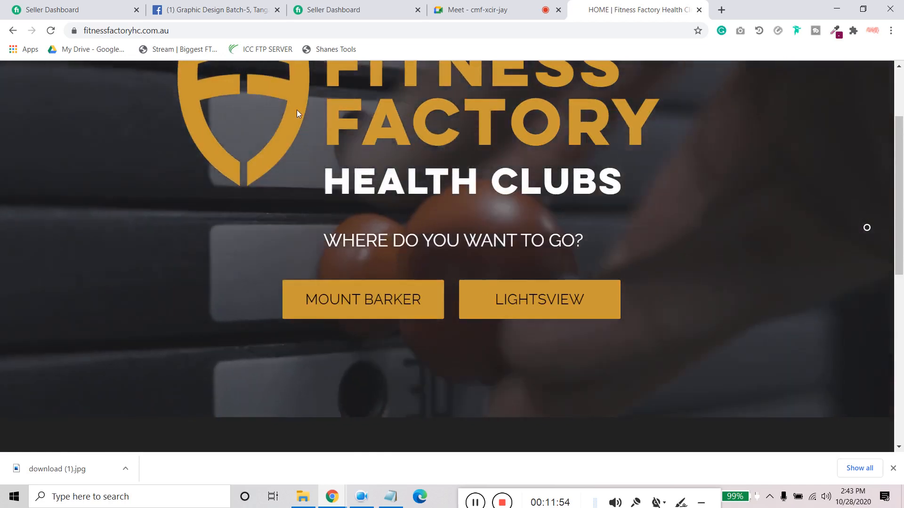
{"action": "scroll", "coordinate": [296, 109], "scroll_direction": "up", "scroll_amount": 2}
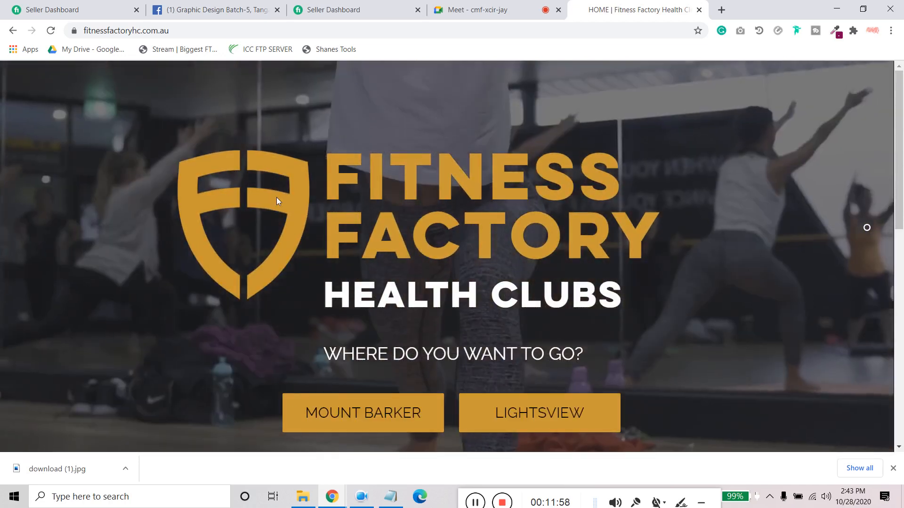
{"action": "scroll", "coordinate": [288, 239], "scroll_direction": "down", "scroll_amount": 4}
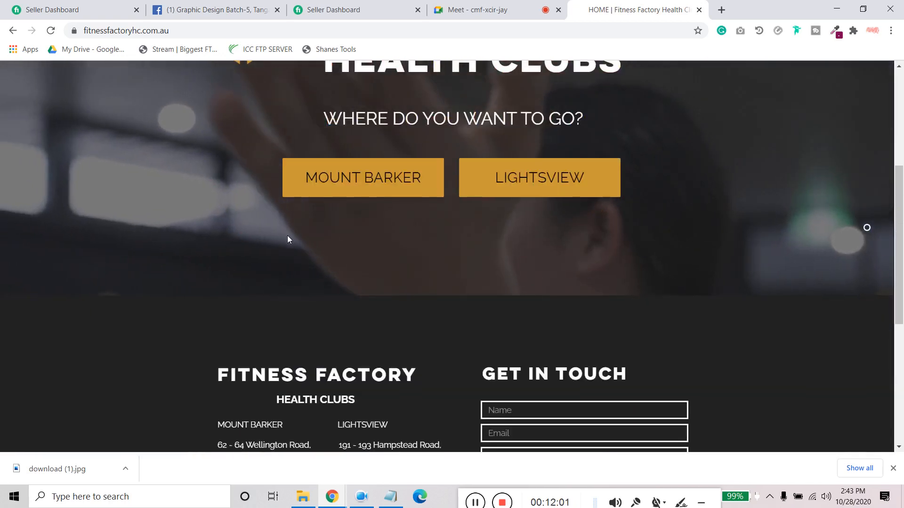
{"action": "scroll", "coordinate": [288, 239], "scroll_direction": "up", "scroll_amount": 4}
{"action": "scroll", "coordinate": [288, 239], "scroll_direction": "down", "scroll_amount": 2}
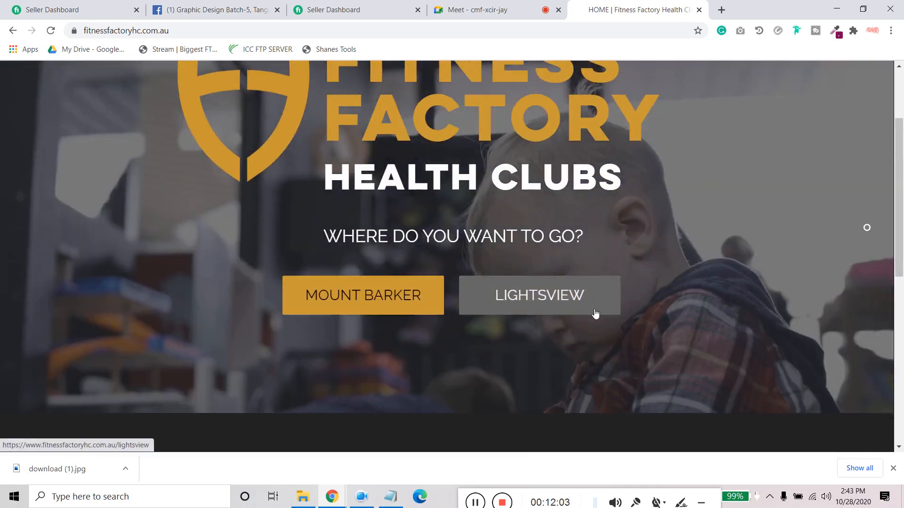
- Go to the Lightsview club page and open its Classes & Bookings and Personal Trainers links in new tabs
{"action": "left_click", "coordinate": [595, 312]}
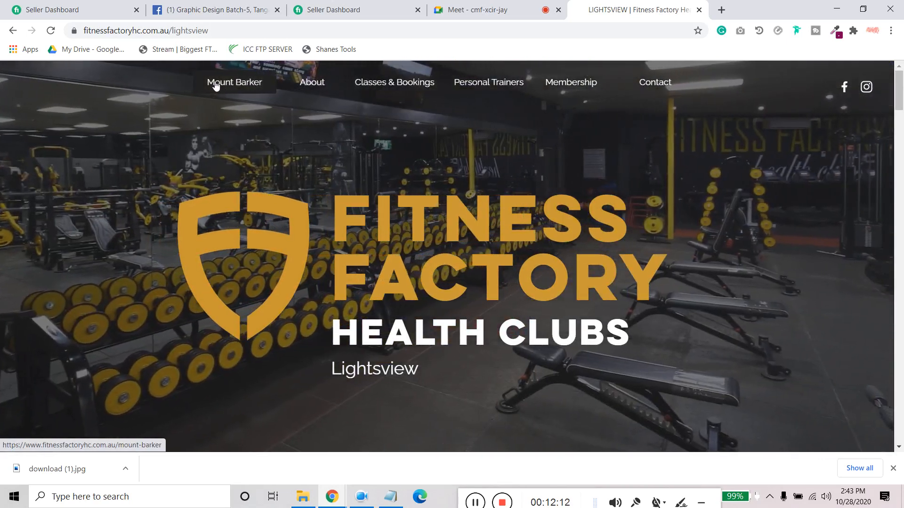
{"action": "right_click", "coordinate": [215, 84]}
{"action": "left_click", "coordinate": [424, 83]}
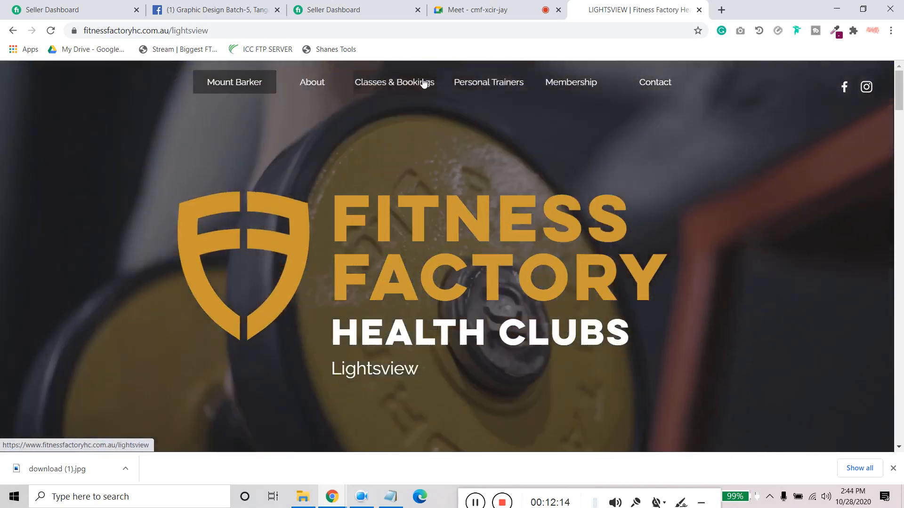
{"action": "right_click", "coordinate": [423, 83]}
{"action": "left_click", "coordinate": [439, 92]}
{"action": "right_click", "coordinate": [488, 87]}
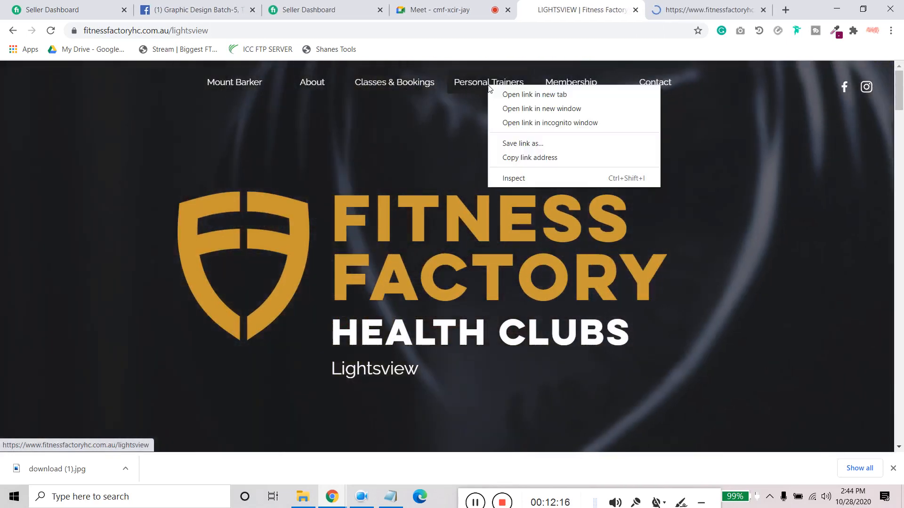
{"action": "left_click", "coordinate": [510, 94]}
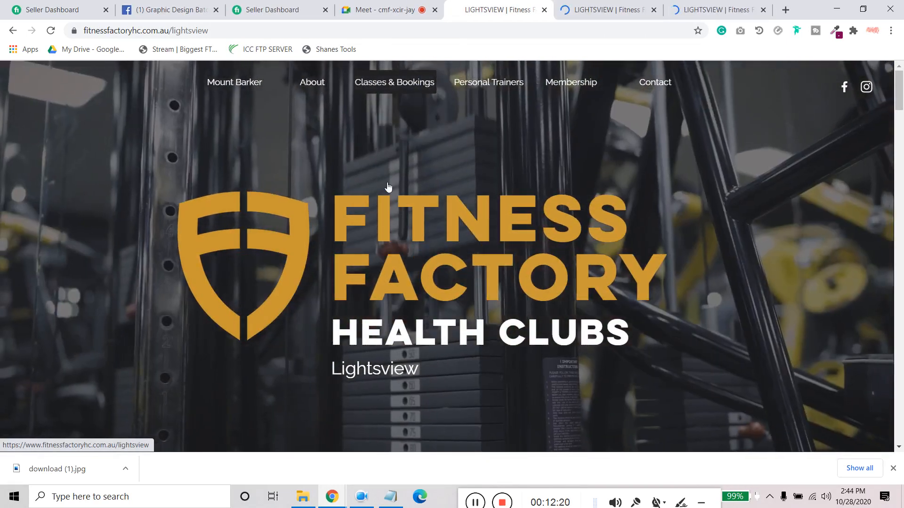
- Examine the Classes & Bookings tab's Lightsview content down to the footer and back to the gym photos, and close the tab
{"action": "left_click", "coordinate": [596, 10]}
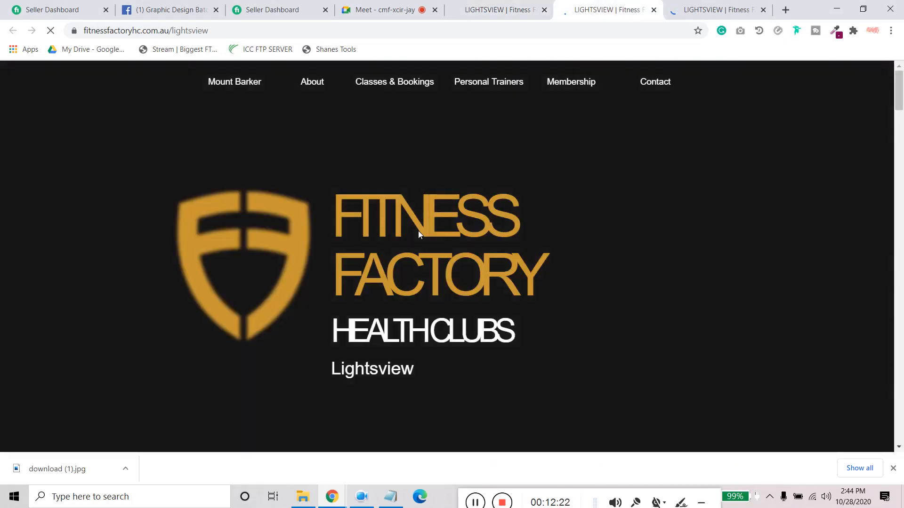
{"action": "scroll", "coordinate": [418, 231], "scroll_direction": "down", "scroll_amount": 15}
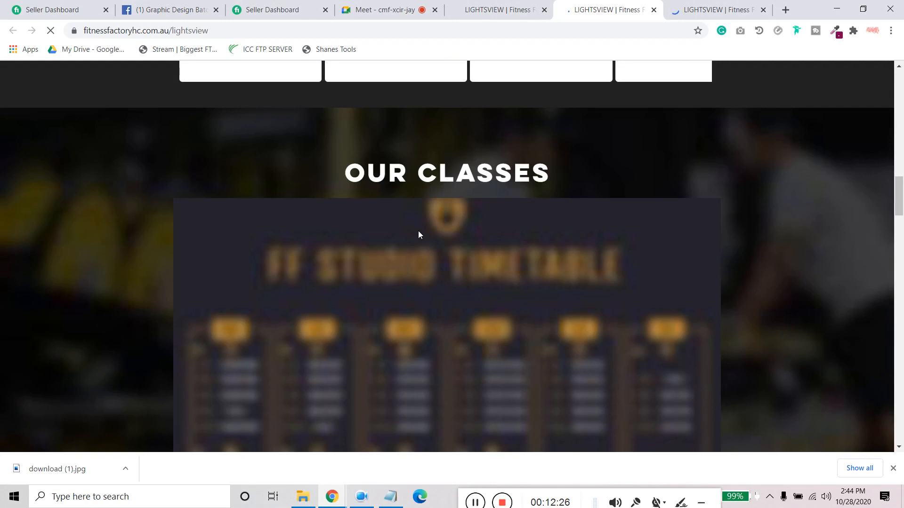
{"action": "scroll", "coordinate": [419, 234], "scroll_direction": "down", "scroll_amount": 10}
{"action": "scroll", "coordinate": [444, 320], "scroll_direction": "down", "scroll_amount": 20}
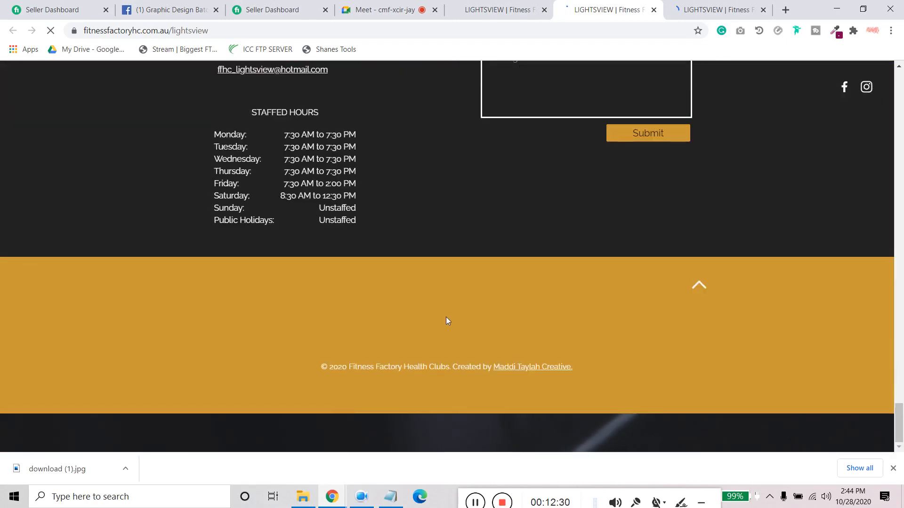
{"action": "scroll", "coordinate": [445, 317], "scroll_direction": "up", "scroll_amount": 18}
{"action": "scroll", "coordinate": [436, 333], "scroll_direction": "up", "scroll_amount": 15}
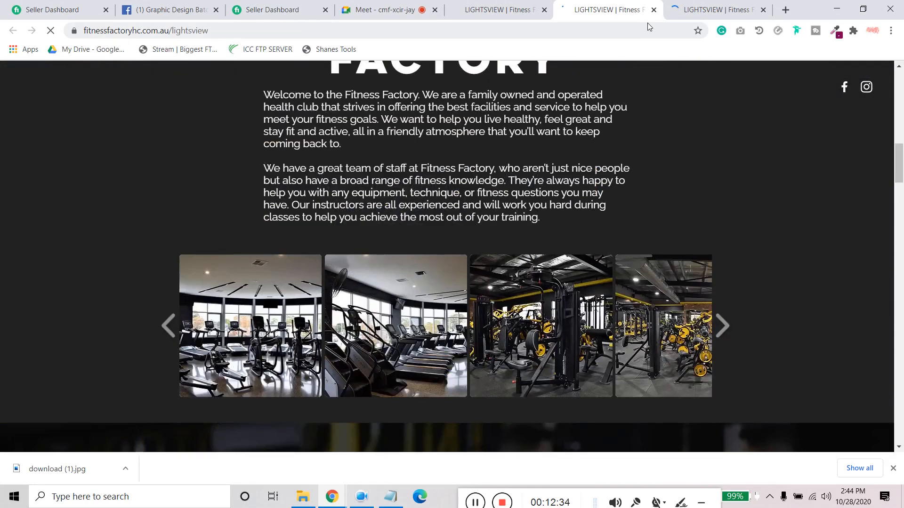
{"action": "left_click", "coordinate": [653, 9]}
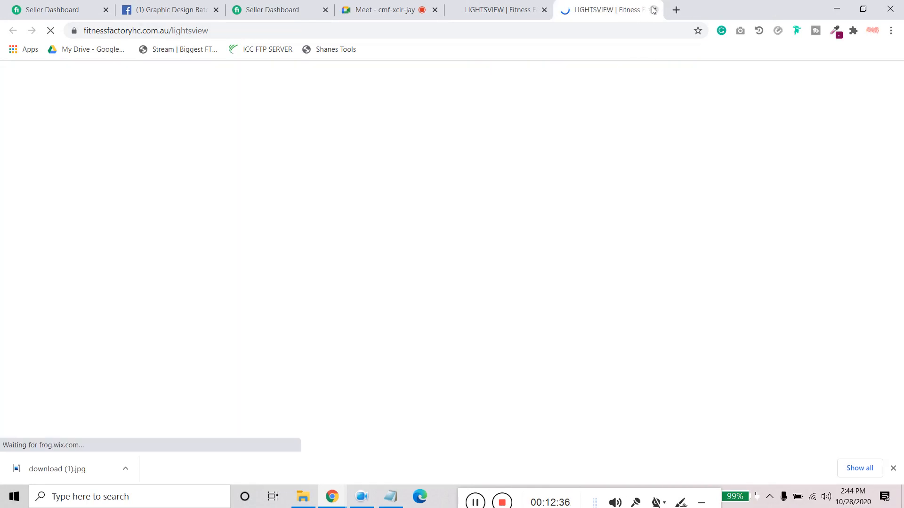
- Look over the Personal Trainers tab, close it, and examine the welcome text and gym photos on the original Lightsview page
{"action": "scroll", "coordinate": [442, 306], "scroll_direction": "down", "scroll_amount": 12}
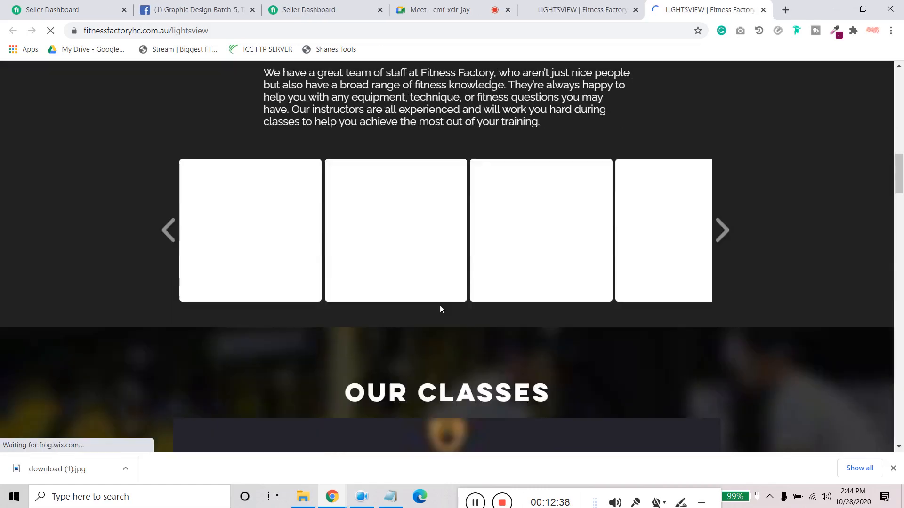
{"action": "scroll", "coordinate": [441, 309], "scroll_direction": "up", "scroll_amount": 7}
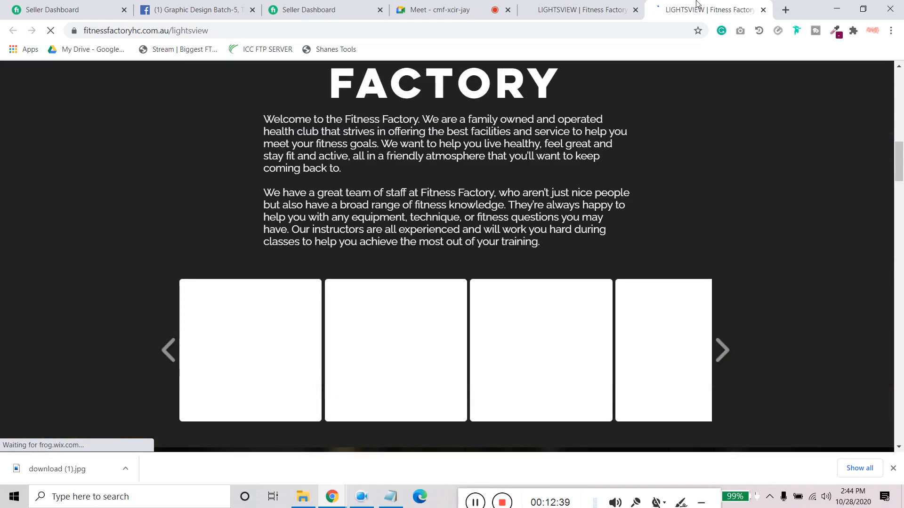
{"action": "left_click", "coordinate": [763, 10]}
{"action": "scroll", "coordinate": [297, 300], "scroll_direction": "down", "scroll_amount": 14}
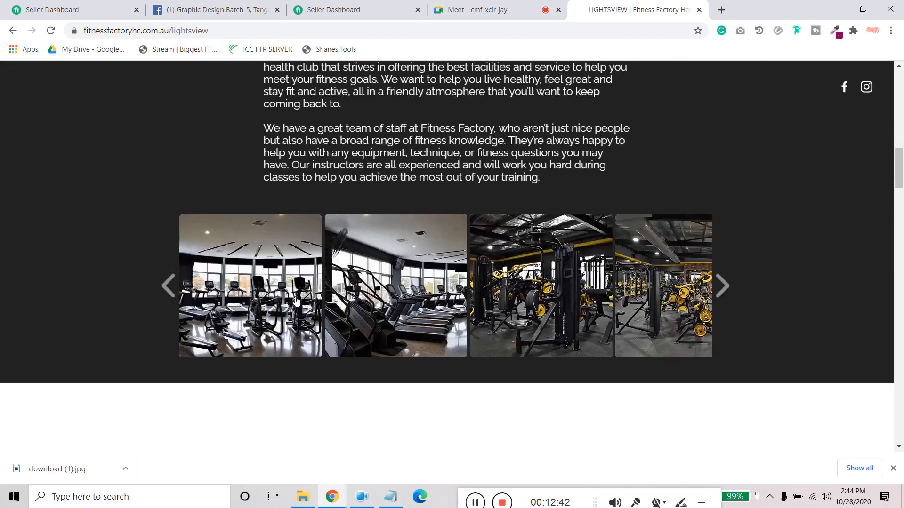
{"action": "scroll", "coordinate": [296, 297], "scroll_direction": "up", "scroll_amount": 14}
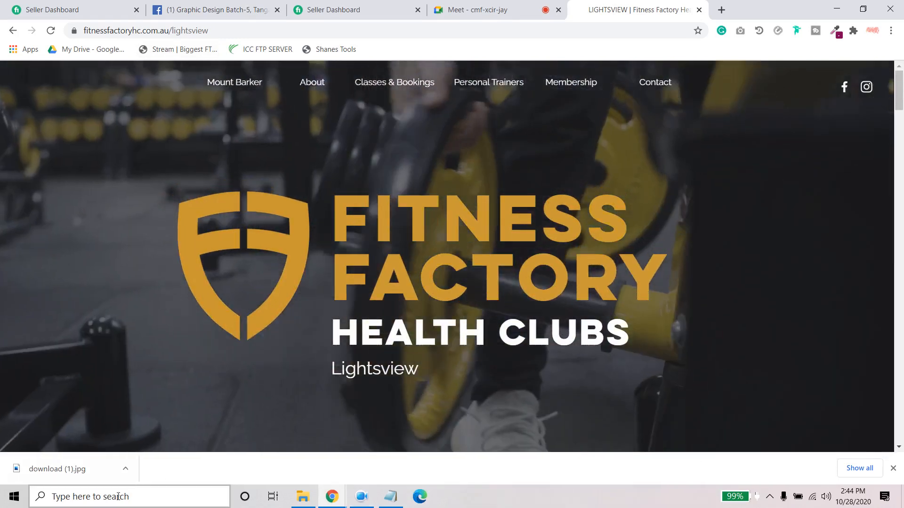
- Launch Adobe Illustrator 2020 and minimize the Chrome and work description windows
{"action": "key", "text": "super"}
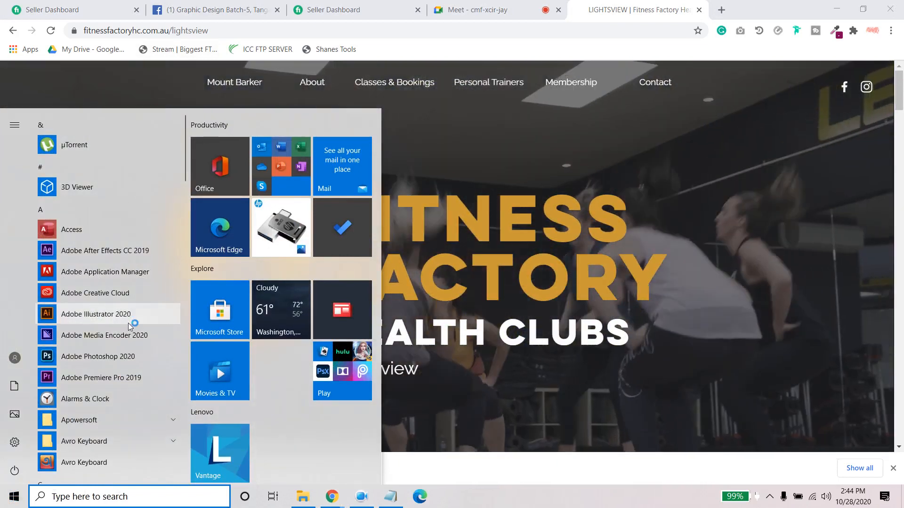
{"action": "left_click", "coordinate": [130, 316]}
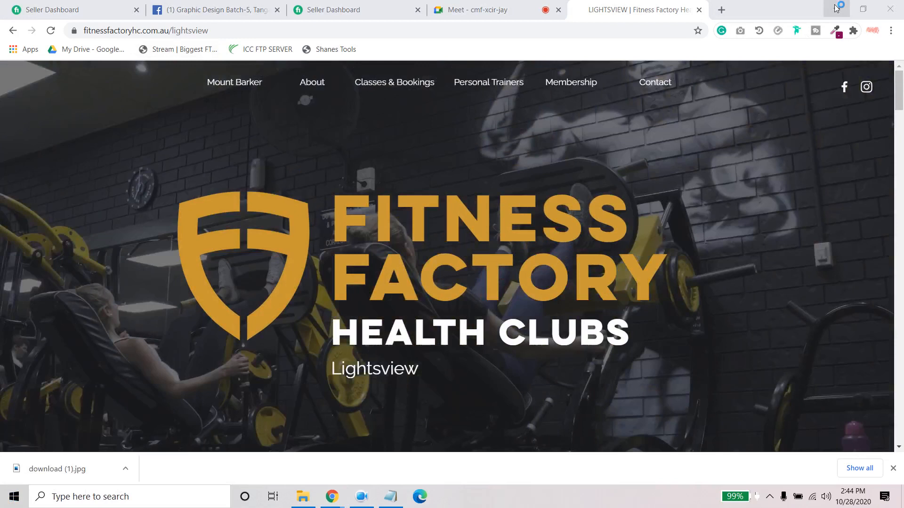
{"action": "left_click", "coordinate": [836, 8]}
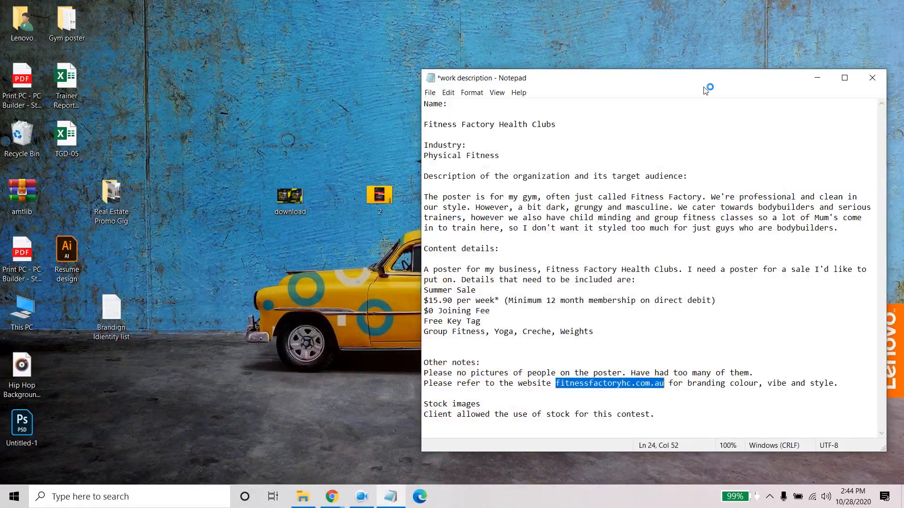
{"action": "left_click", "coordinate": [816, 78]}
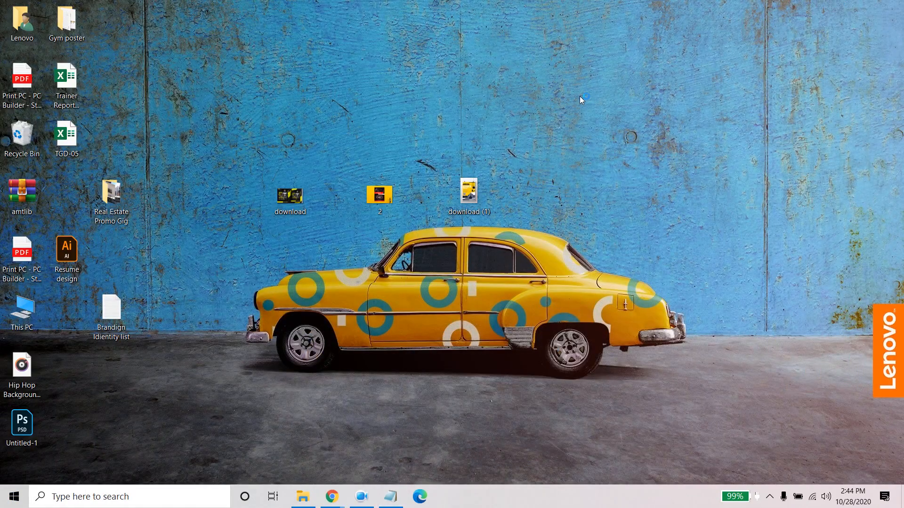
{"action": "right_click", "coordinate": [593, 82]}
{"action": "left_click", "coordinate": [643, 117]}
{"action": "right_click", "coordinate": [643, 116]}
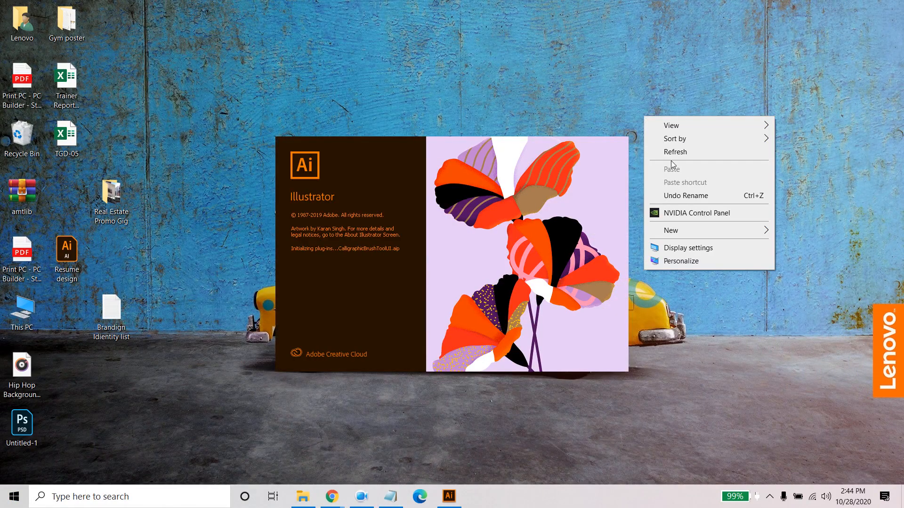
{"action": "left_click", "coordinate": [673, 152]}
{"action": "right_click", "coordinate": [673, 153]}
{"action": "left_click", "coordinate": [705, 192]}
{"action": "right_click", "coordinate": [707, 190]}
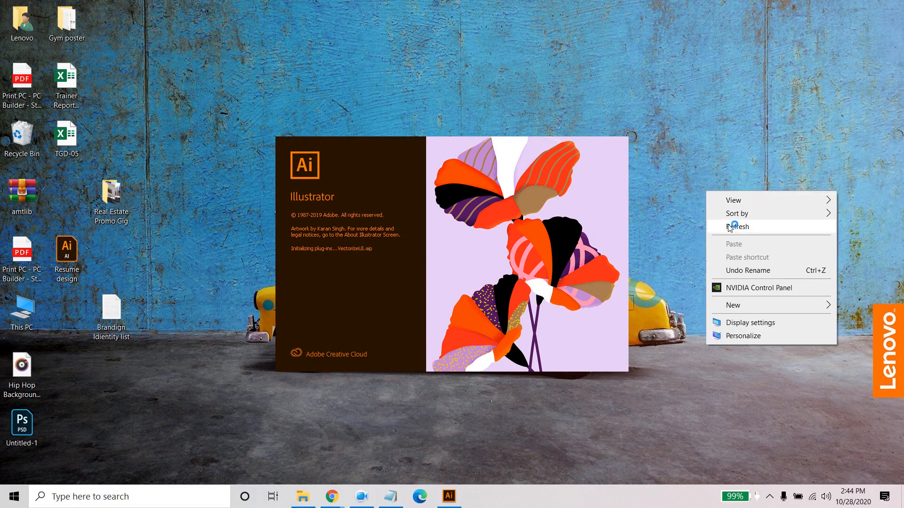
{"action": "left_click", "coordinate": [728, 228]}
{"action": "right_click", "coordinate": [642, 165]}
{"action": "left_click", "coordinate": [681, 202]}
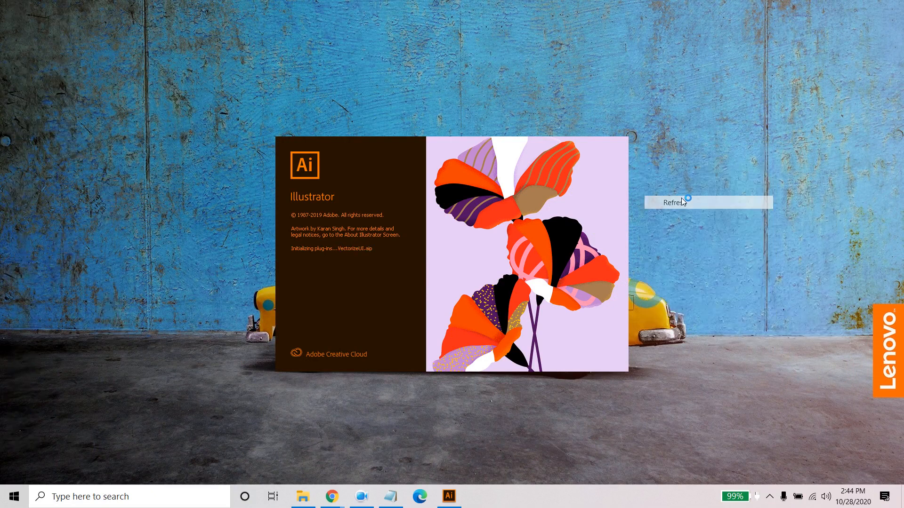
- Start a new document from the A4 print preset and name it Gym poster design
{"action": "left_click", "coordinate": [366, 498]}
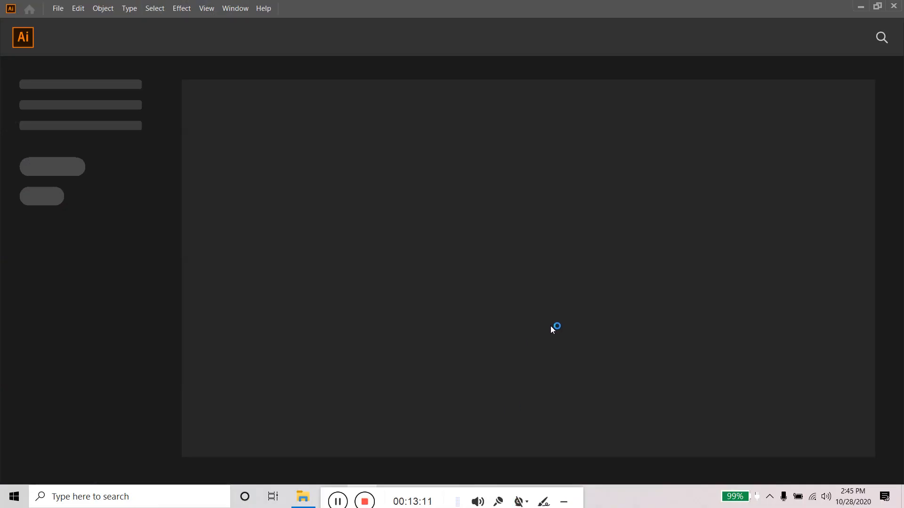
{"action": "left_click", "coordinate": [58, 9]}
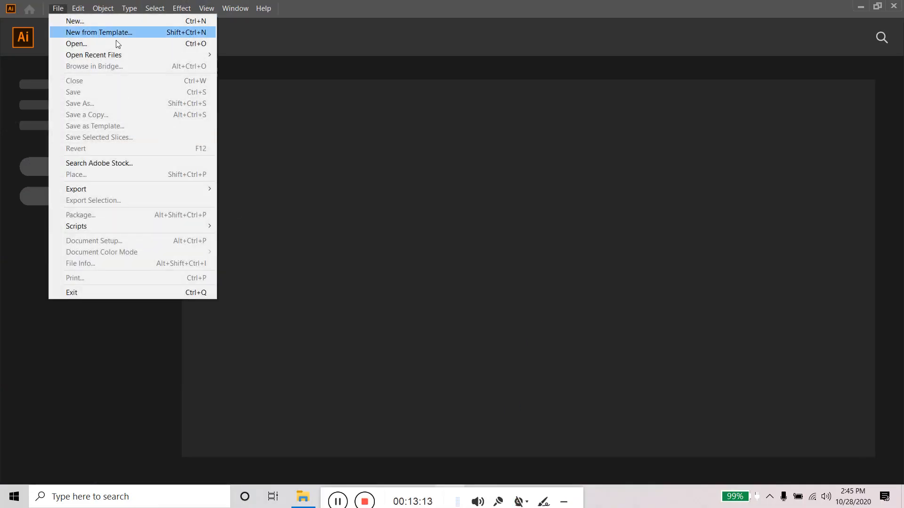
{"action": "left_click", "coordinate": [129, 8]}
{"action": "mouse_move", "coordinate": [66, 6]}
{"action": "left_click", "coordinate": [77, 22]}
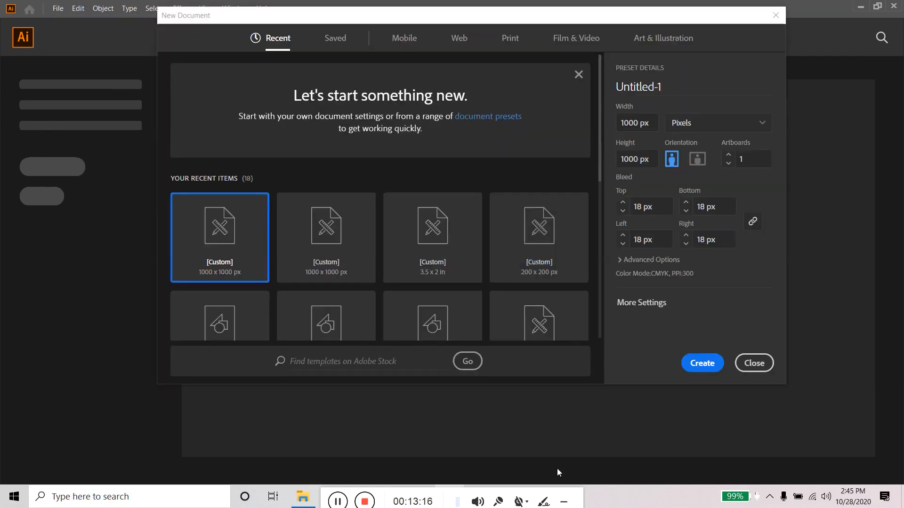
{"action": "left_click", "coordinate": [565, 502]}
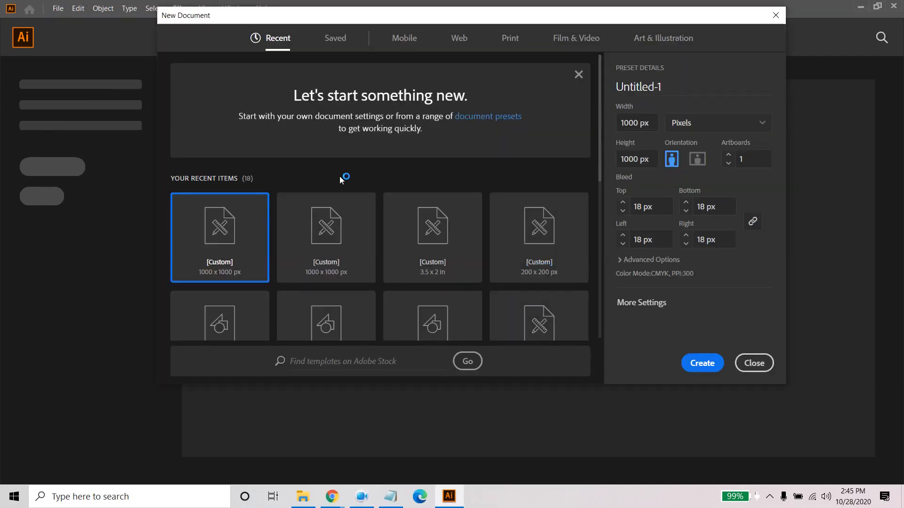
{"action": "left_click", "coordinate": [510, 37]}
{"action": "left_click", "coordinate": [330, 122]}
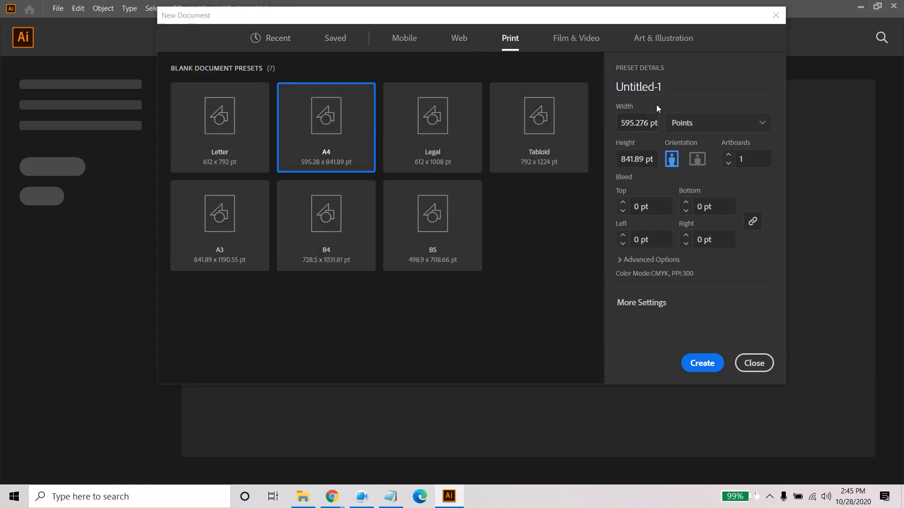
{"action": "left_click", "coordinate": [671, 83]}
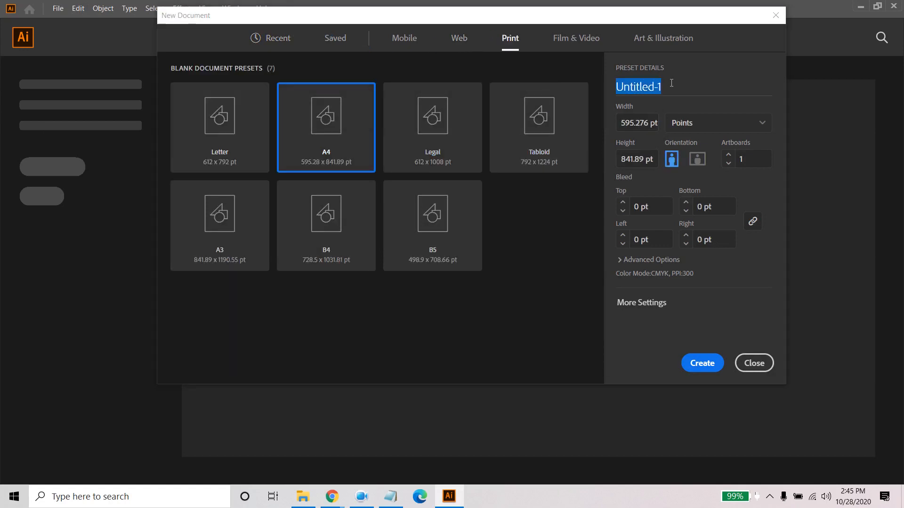
{"action": "type", "text": "Gym pos"}
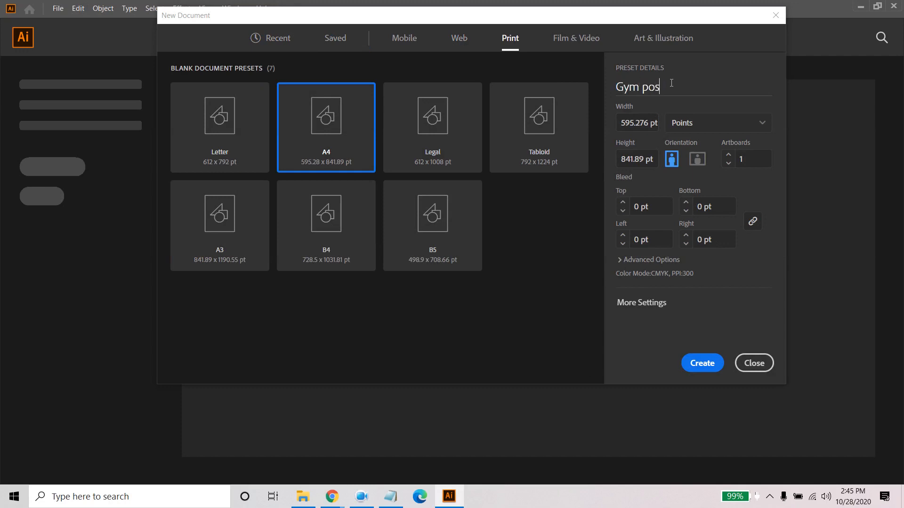
{"action": "type", "text": "ter design"}
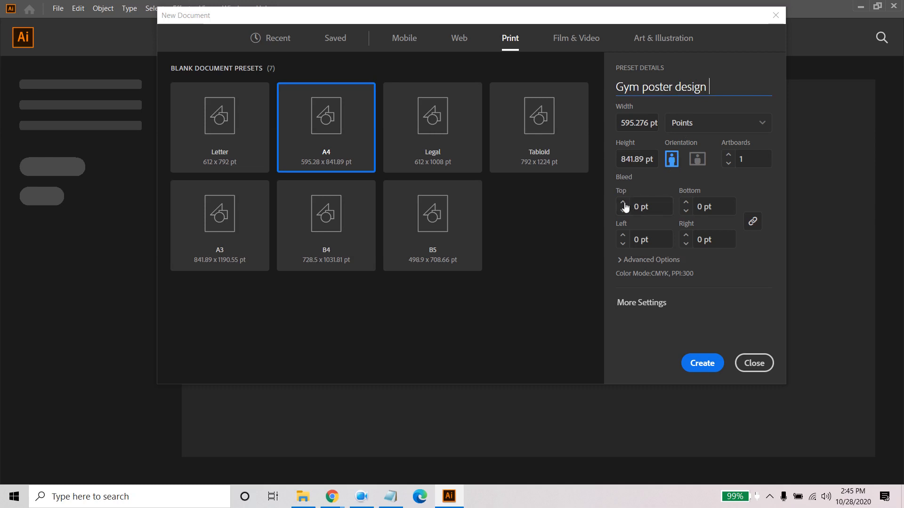
- Set the document units to inches with a 0.125 in bleed on all sides, and create the document
{"action": "left_click", "coordinate": [663, 208]}
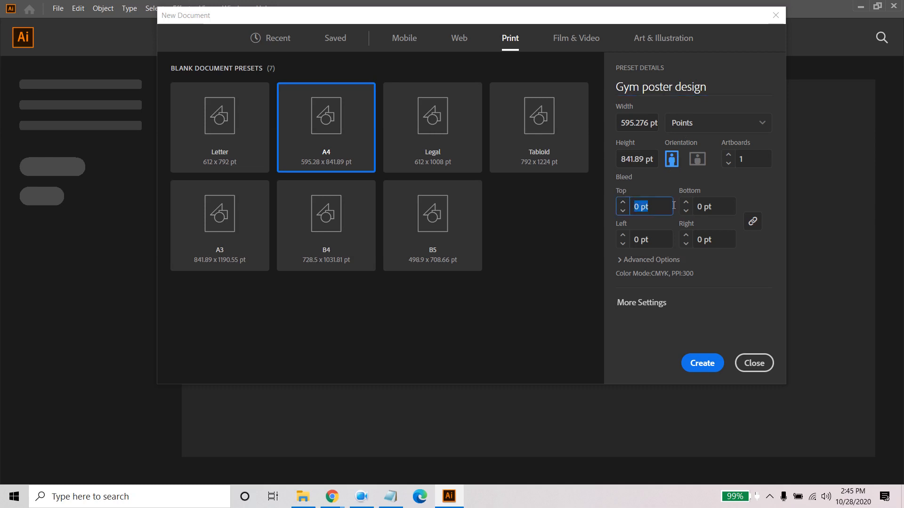
{"action": "left_click", "coordinate": [748, 128]}
{"action": "left_click", "coordinate": [664, 209]}
{"action": "left_click", "coordinate": [714, 128]}
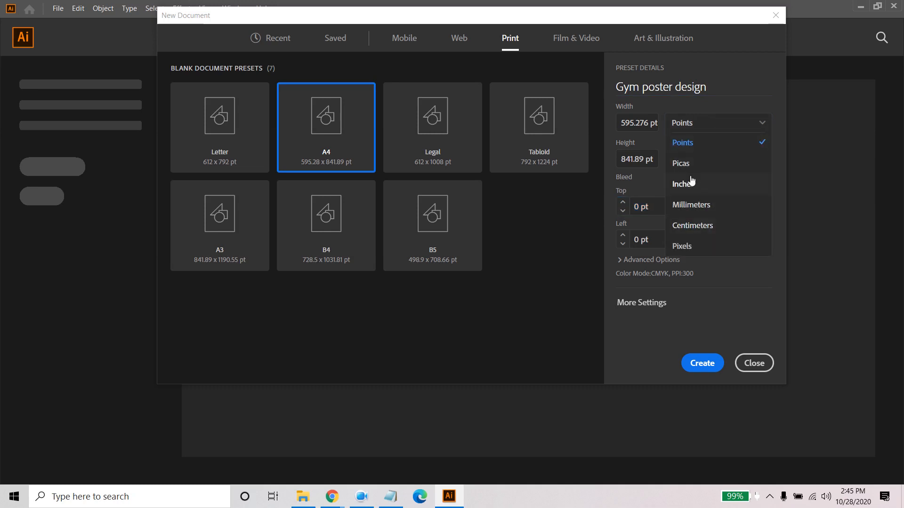
{"action": "left_click", "coordinate": [719, 185]}
{"action": "left_click_drag", "start_coordinate": [659, 205], "coordinate": [593, 204]}
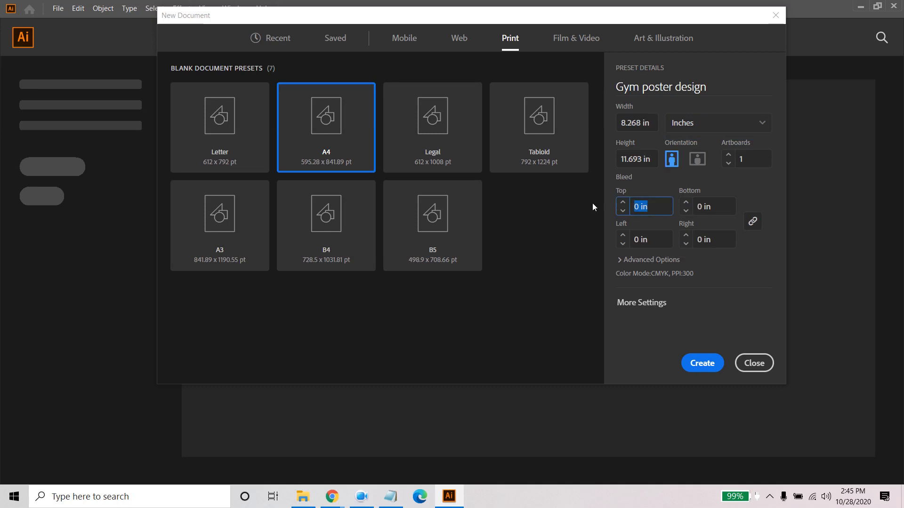
{"action": "type", "text": ".125"}
{"action": "key", "text": "Return"}
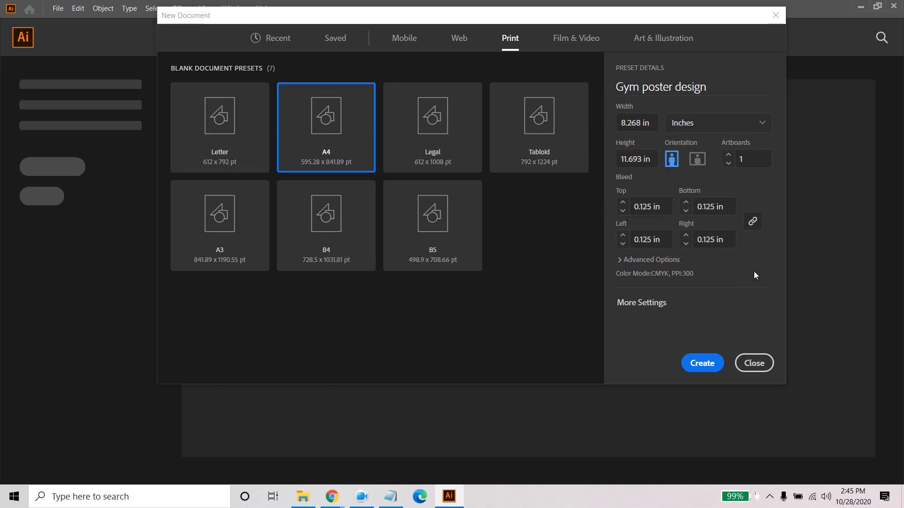
{"action": "left_click", "coordinate": [709, 370]}
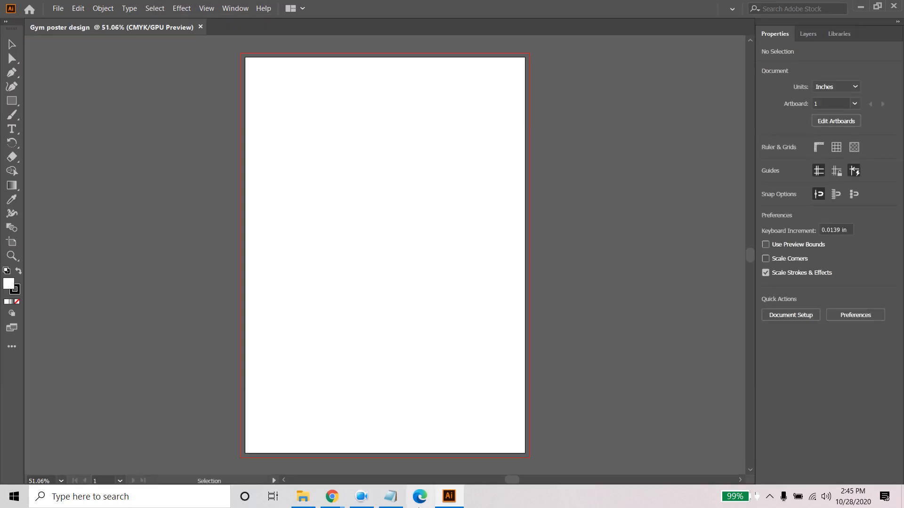
- Draw a square about 1.09 in wide on the pasteboard beside the artboard's upper left corner and remove its stroke
{"action": "left_click", "coordinate": [370, 501]}
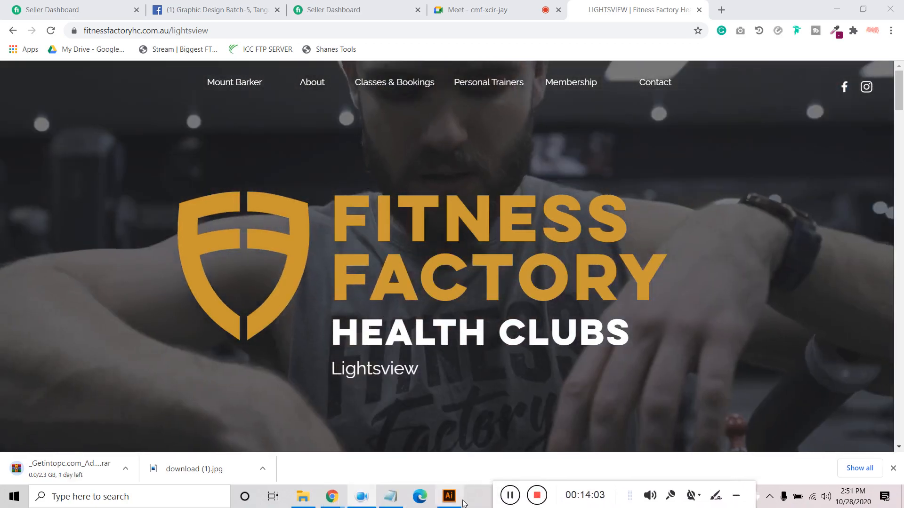
{"action": "left_click", "coordinate": [451, 498]}
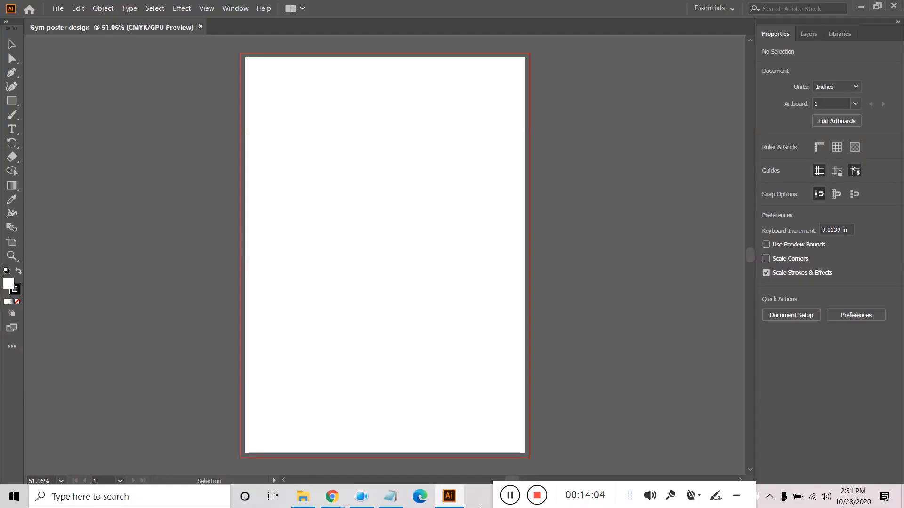
{"action": "left_click", "coordinate": [11, 101]}
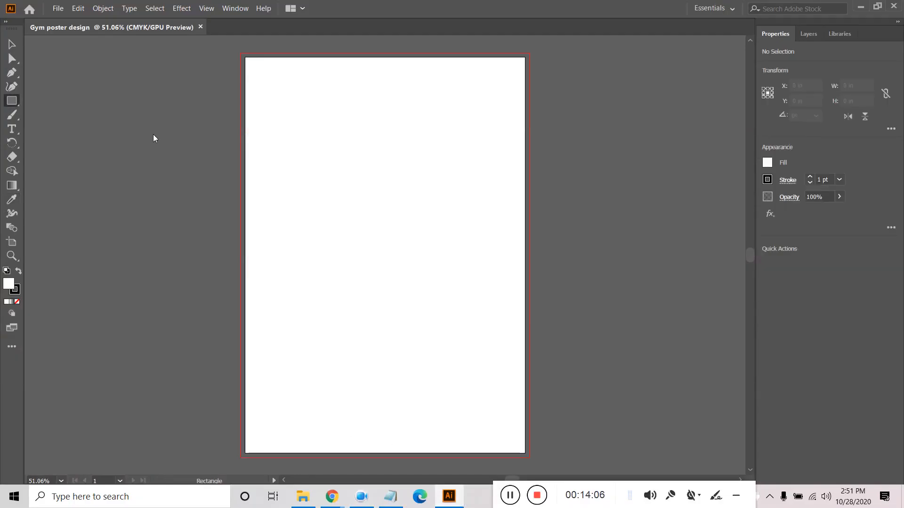
{"action": "left_click_drag", "start_coordinate": [166, 69], "coordinate": [201, 106]}
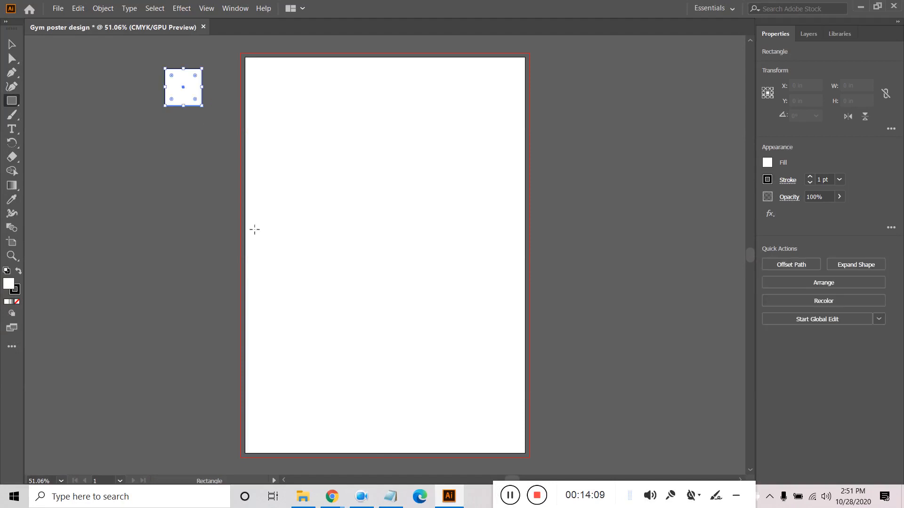
{"action": "left_click", "coordinate": [17, 292]}
{"action": "left_click", "coordinate": [18, 301]}
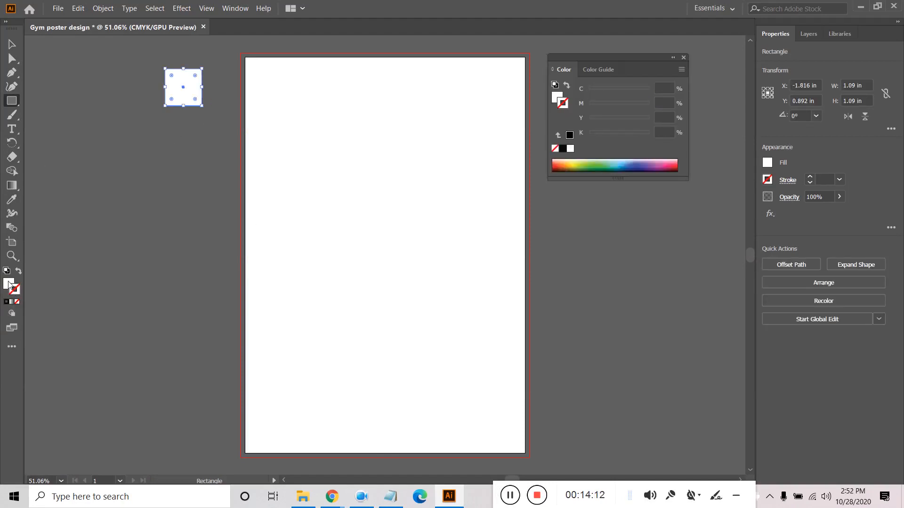
{"action": "left_click", "coordinate": [12, 45]}
{"action": "left_click", "coordinate": [94, 212]}
{"action": "left_click", "coordinate": [188, 96]}
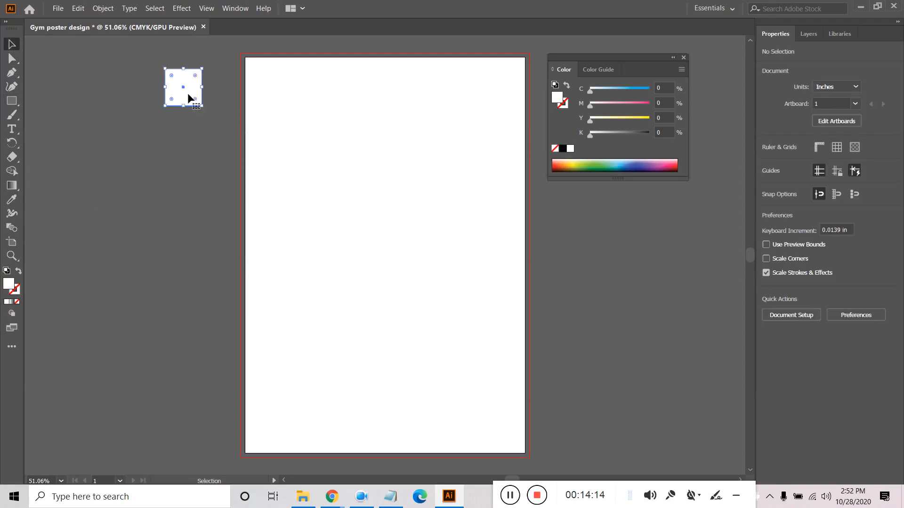
{"action": "left_click", "coordinate": [734, 497]}
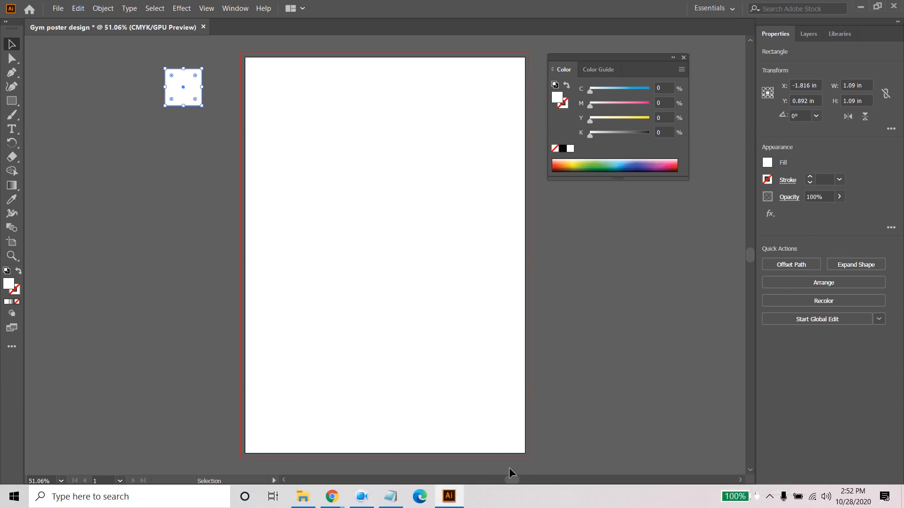
- Switch to the Lightsview page in Chrome and open the ColorZilla extension
{"action": "mouse_move", "coordinate": [339, 498]}
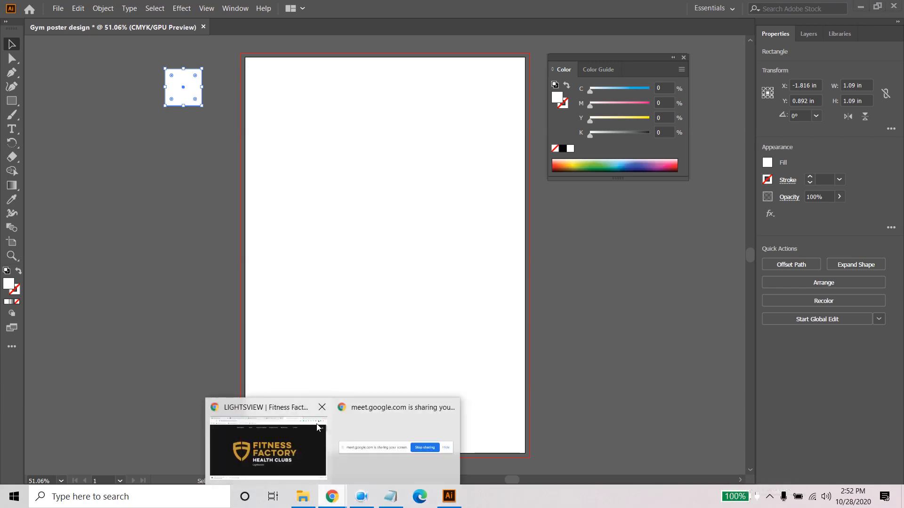
{"action": "left_click", "coordinate": [301, 444]}
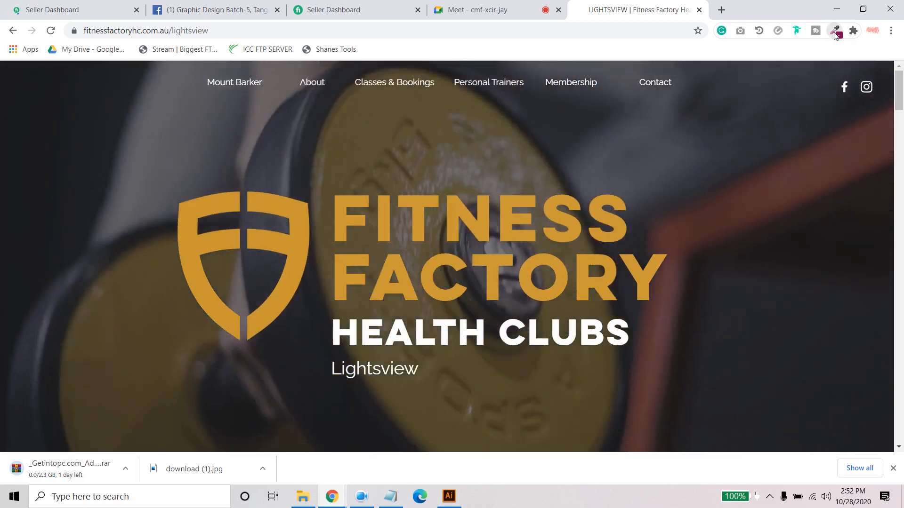
{"action": "left_click", "coordinate": [835, 34]}
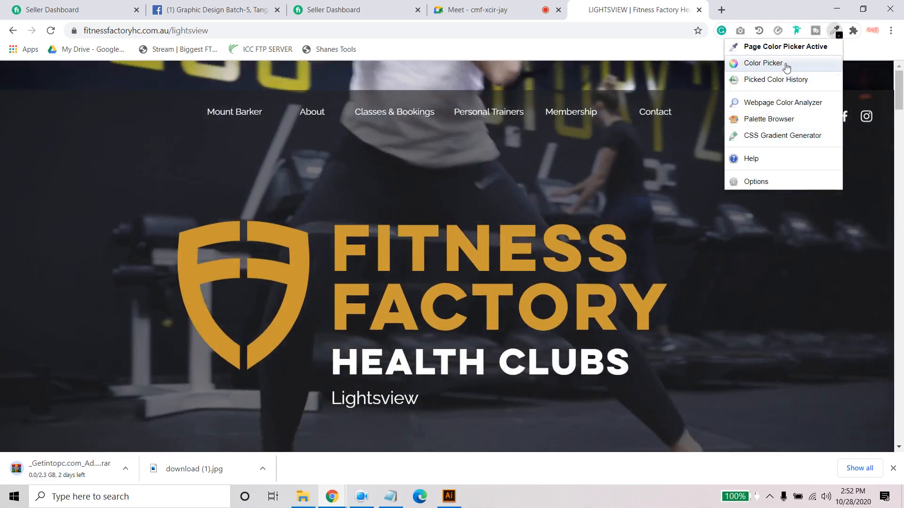
{"action": "left_click", "coordinate": [753, 63]}
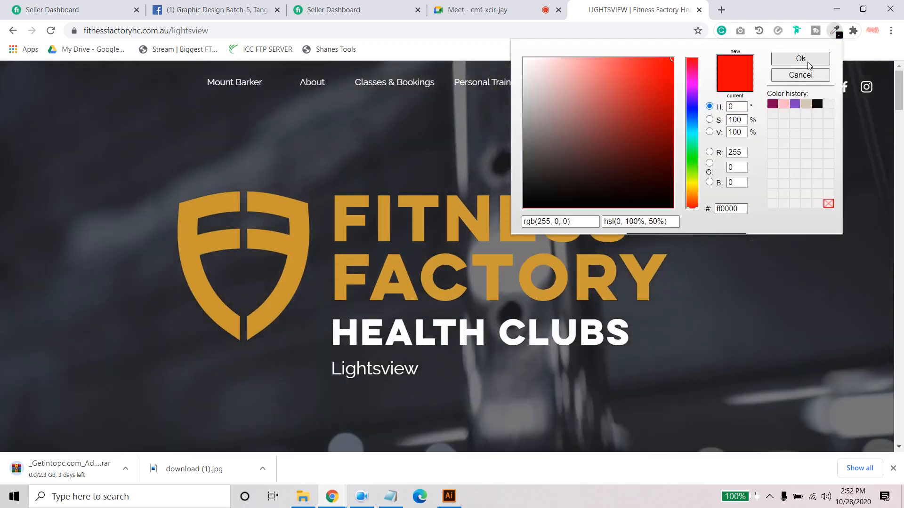
{"action": "left_click", "coordinate": [807, 60]}
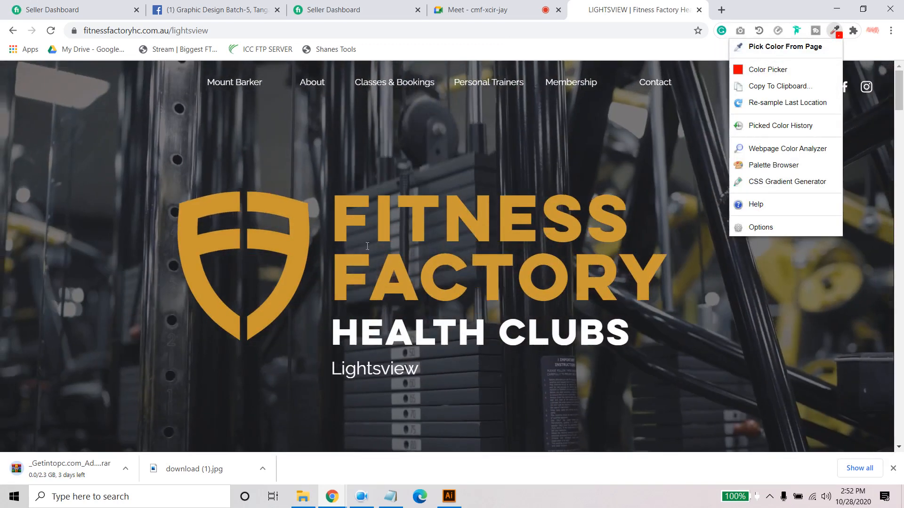
{"action": "left_click", "coordinate": [768, 70]}
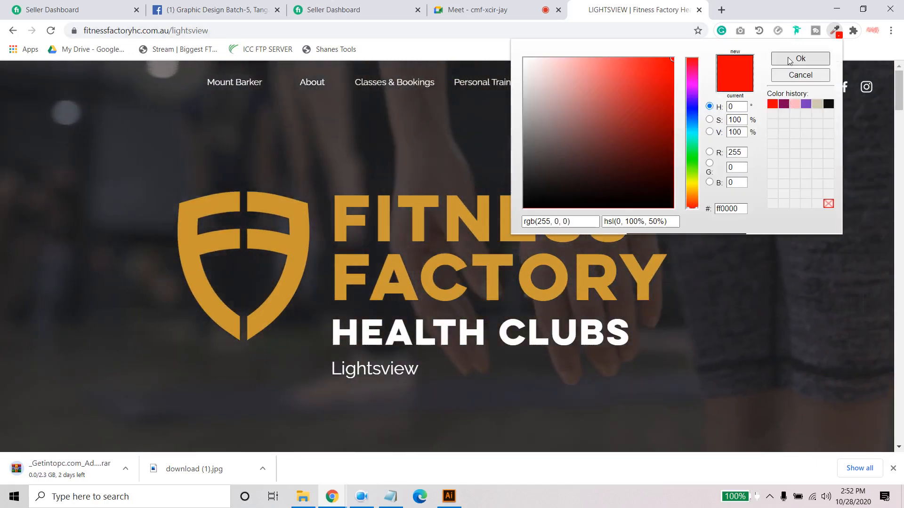
{"action": "left_click", "coordinate": [789, 60]}
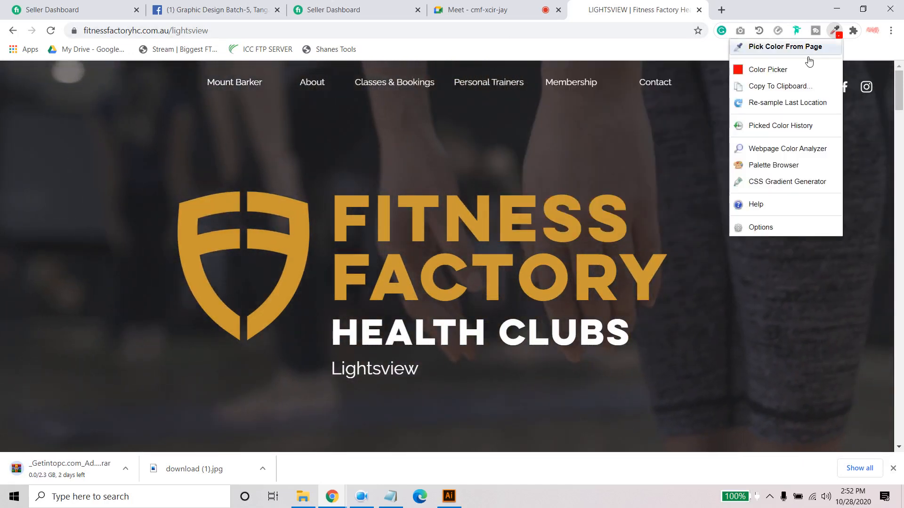
- Sample the gold of the Fitness Factory shield logo with ColorZilla's page color picker, copying #CC9831 to the clipboard
{"action": "left_click", "coordinate": [843, 41]}
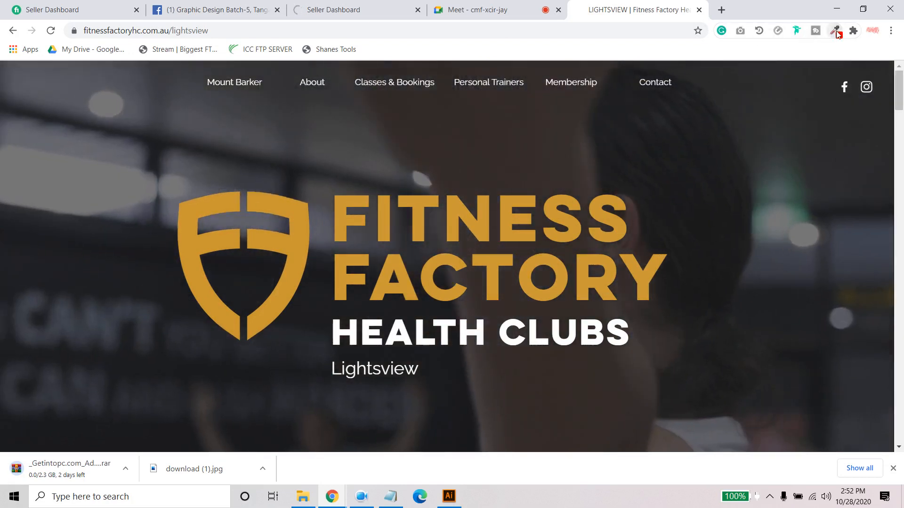
{"action": "left_click", "coordinate": [832, 31]}
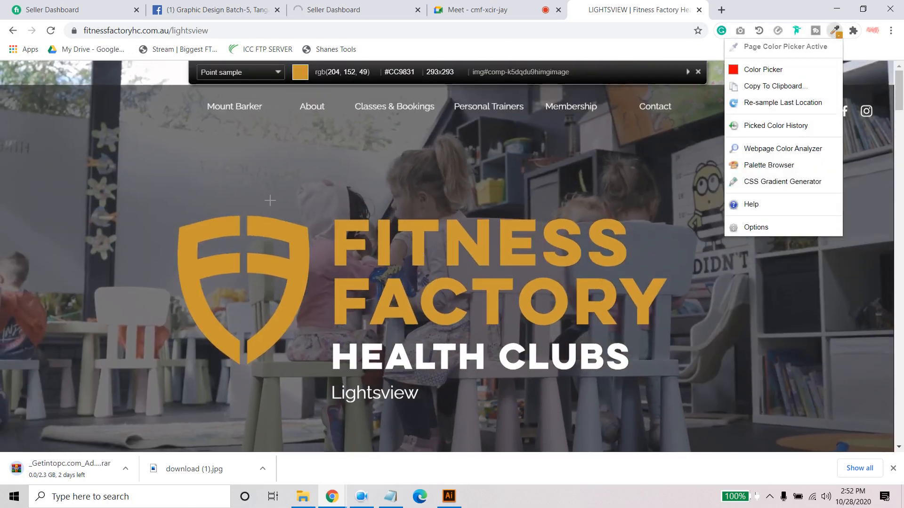
{"action": "left_click", "coordinate": [264, 232]}
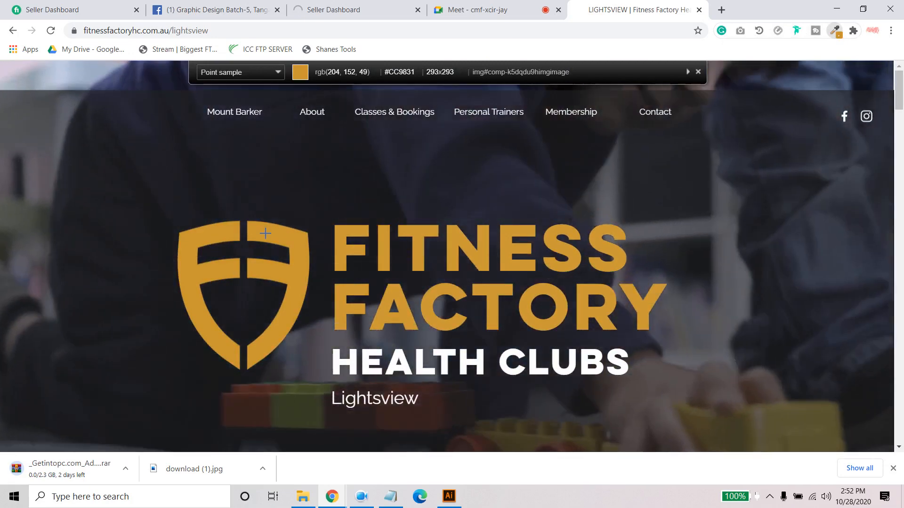
{"action": "left_click", "coordinate": [264, 233]}
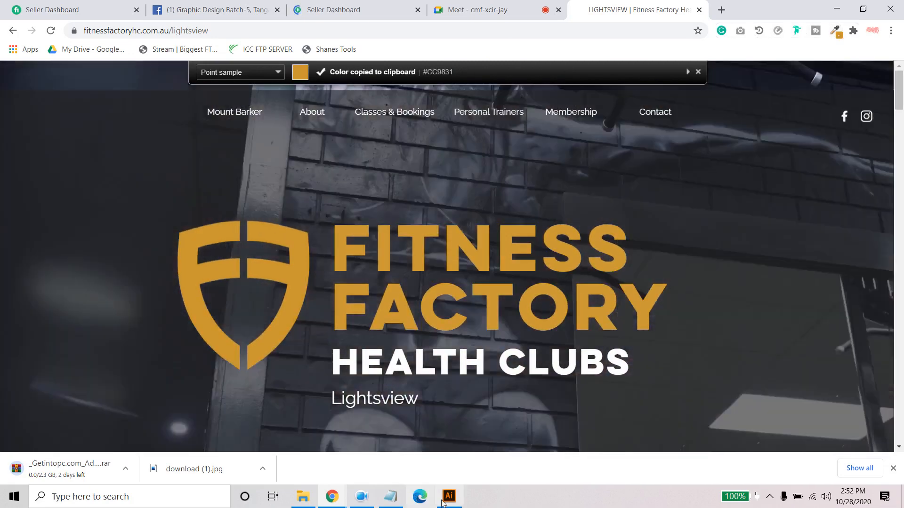
- Switch to Illustrator, fill the square beside the artboard with the copied gold #CC9831, and deselect it
{"action": "left_click", "coordinate": [446, 498]}
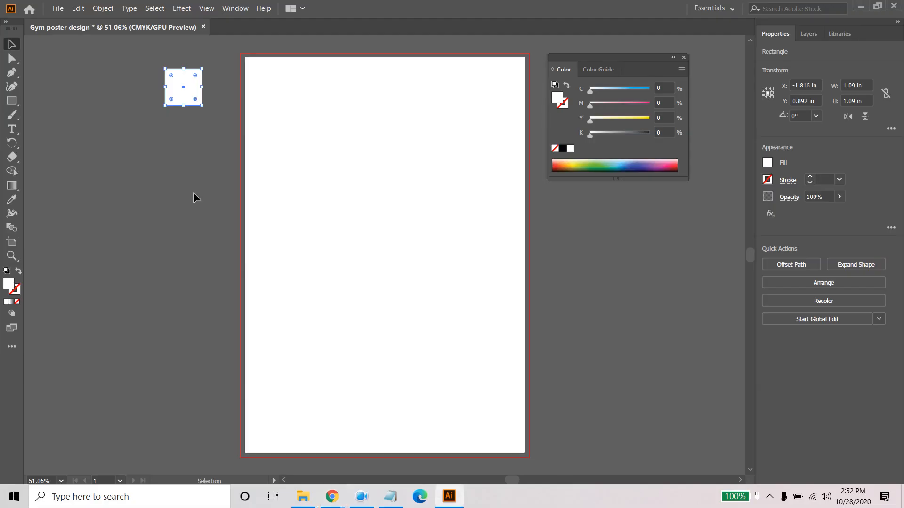
{"action": "double_click", "coordinate": [17, 288]}
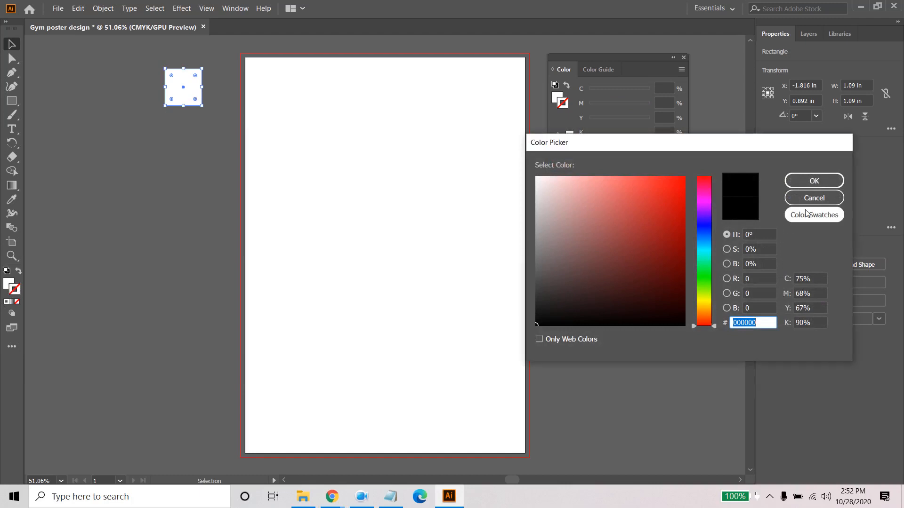
{"action": "left_click", "coordinate": [814, 198]}
{"action": "left_click", "coordinate": [6, 285]}
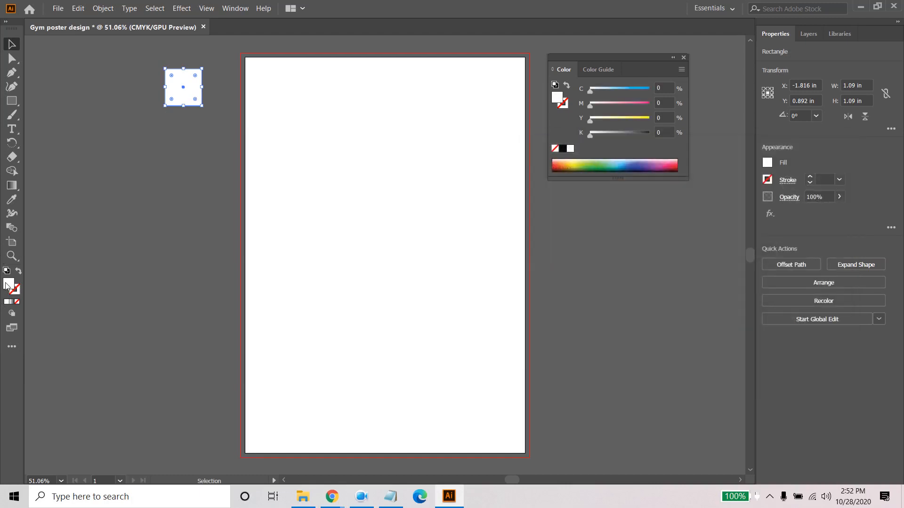
{"action": "double_click", "coordinate": [7, 285]}
{"action": "key", "text": "ctrl+v"}
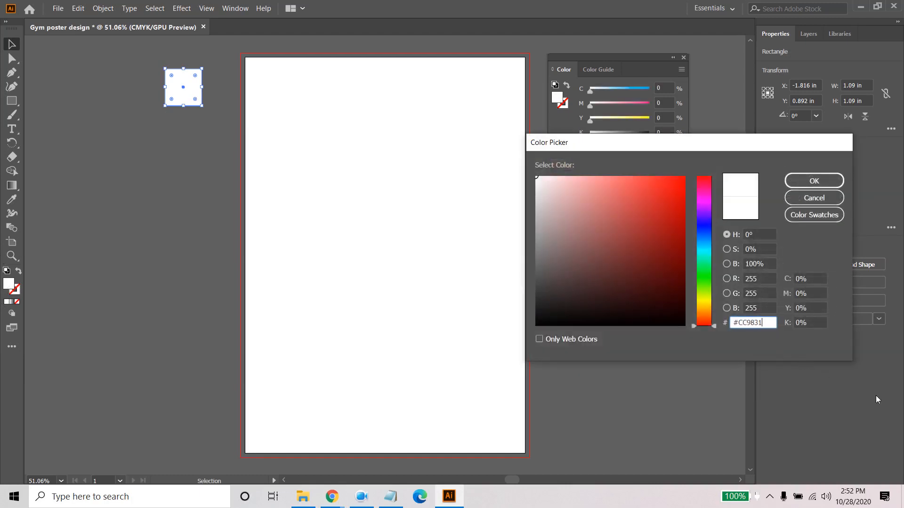
{"action": "left_click", "coordinate": [829, 175]}
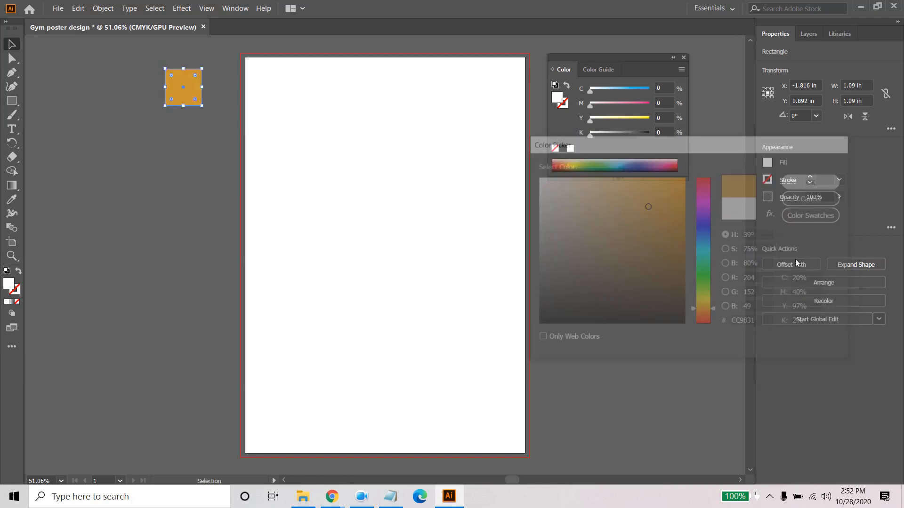
{"action": "left_click", "coordinate": [80, 181]}
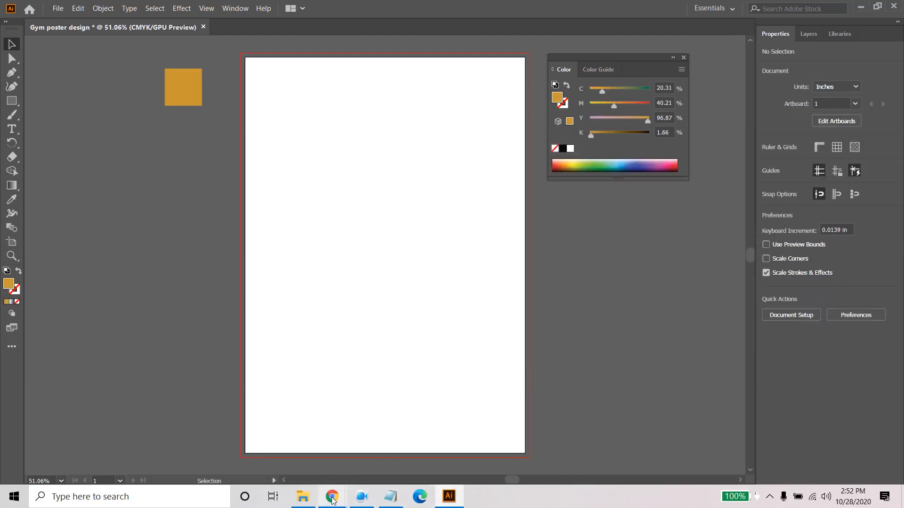
- Switch to the Lightsview page in Chrome and sample the dark About Us background with ColorZilla, copying #222222 to the clipboard
{"action": "left_click", "coordinate": [268, 447]}
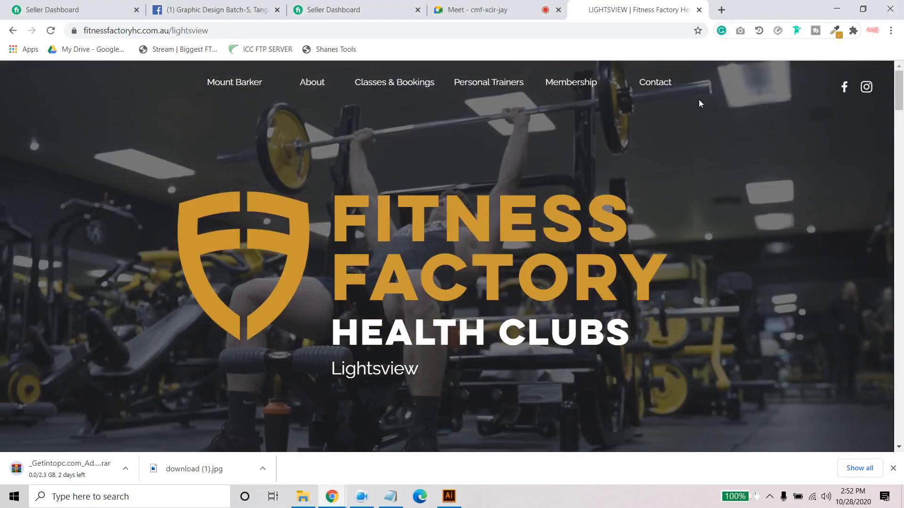
{"action": "scroll", "coordinate": [698, 100], "scroll_direction": "down", "scroll_amount": 10}
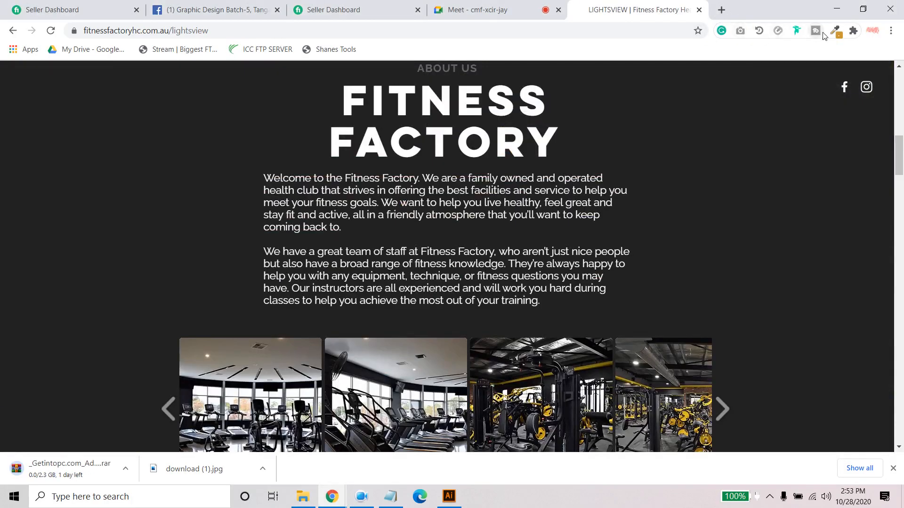
{"action": "left_click", "coordinate": [835, 30]}
{"action": "scroll", "coordinate": [699, 196], "scroll_direction": "up", "scroll_amount": 1}
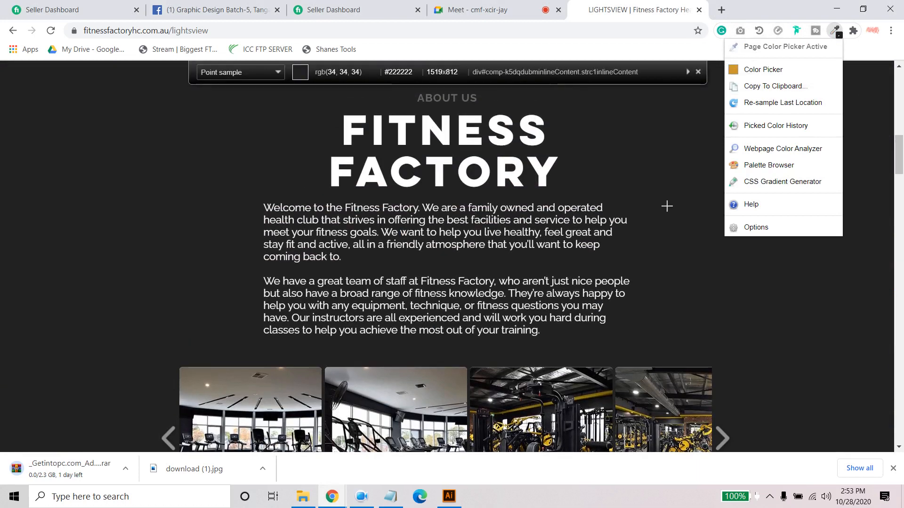
{"action": "left_click", "coordinate": [665, 205]}
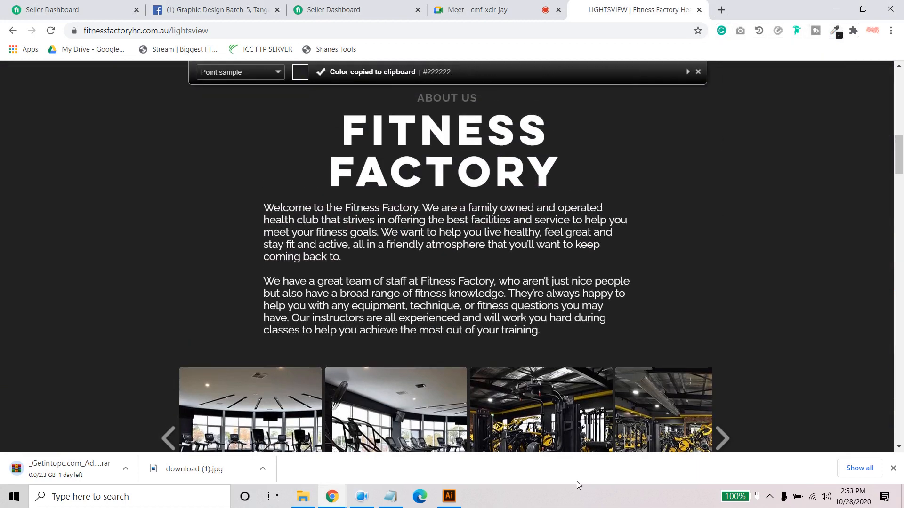
- Switch to Illustrator, duplicate the gold square straight below itself, and fill the copy with #222222
{"action": "left_click", "coordinate": [449, 496]}
{"action": "left_click", "coordinate": [193, 84]}
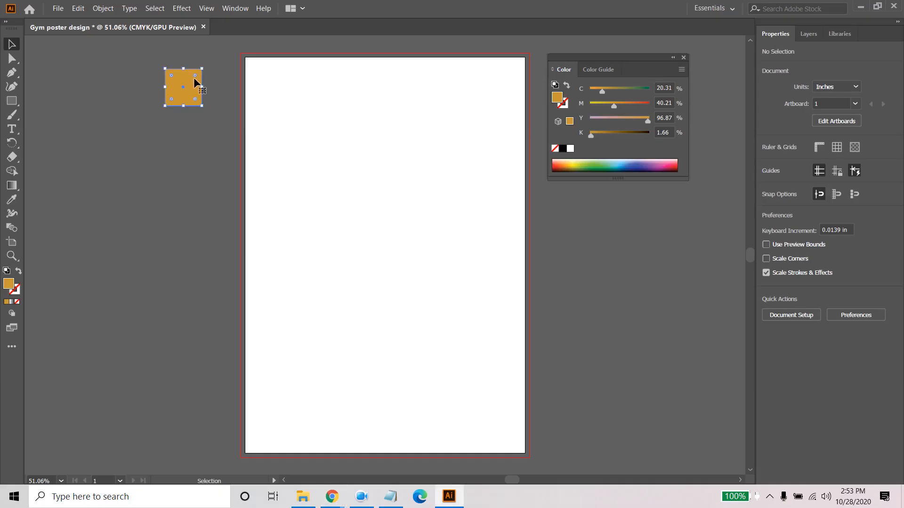
{"action": "left_click_drag", "start_coordinate": [198, 92], "coordinate": [197, 144]}
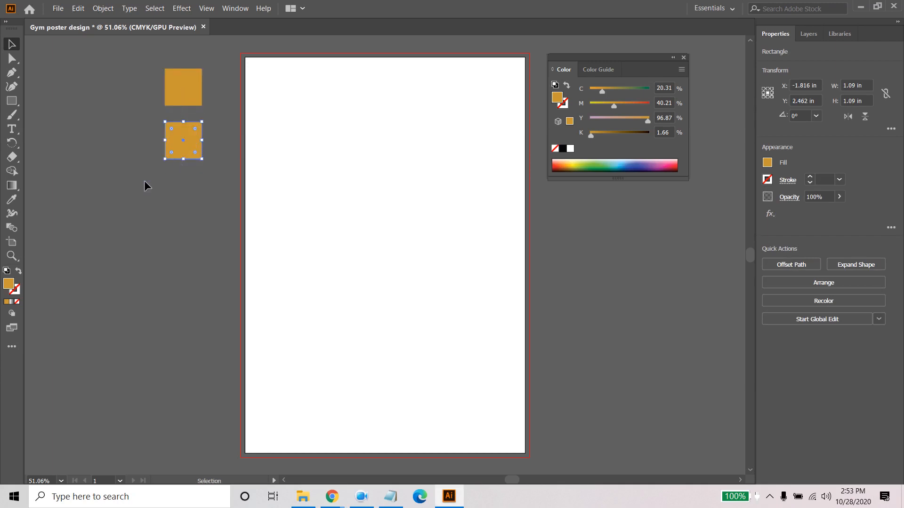
{"action": "double_click", "coordinate": [9, 285]}
{"action": "type", "text": "222222"}
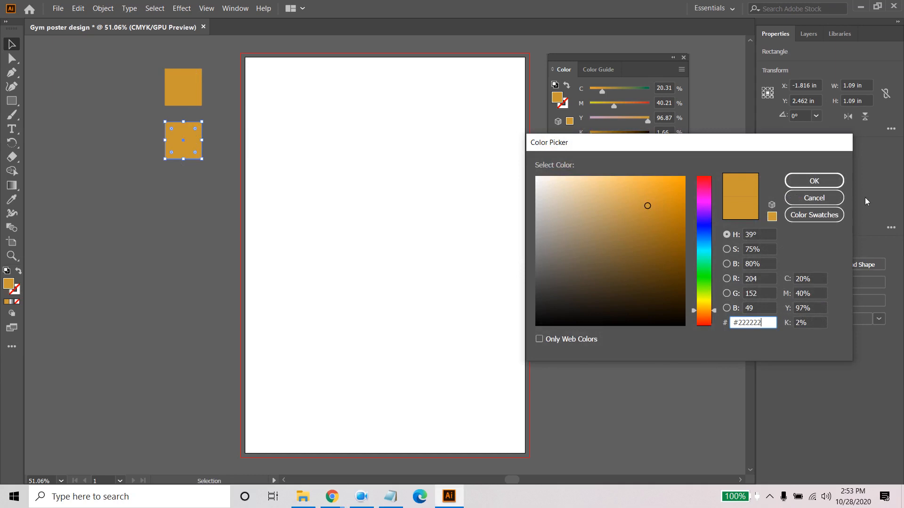
{"action": "left_click", "coordinate": [829, 188]}
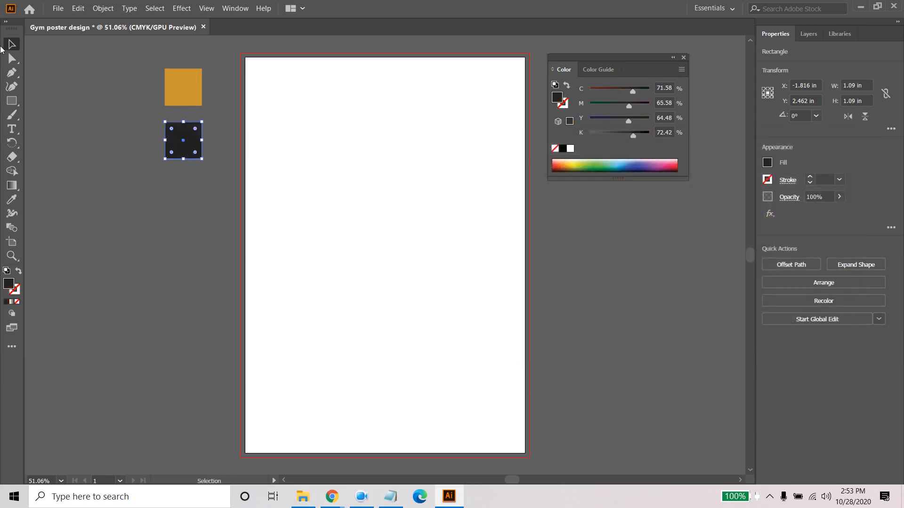
- Duplicate the dark square straight below itself, fill the copy with white, and close the floating Color panel
{"action": "left_click_drag", "start_coordinate": [191, 138], "coordinate": [190, 186]}
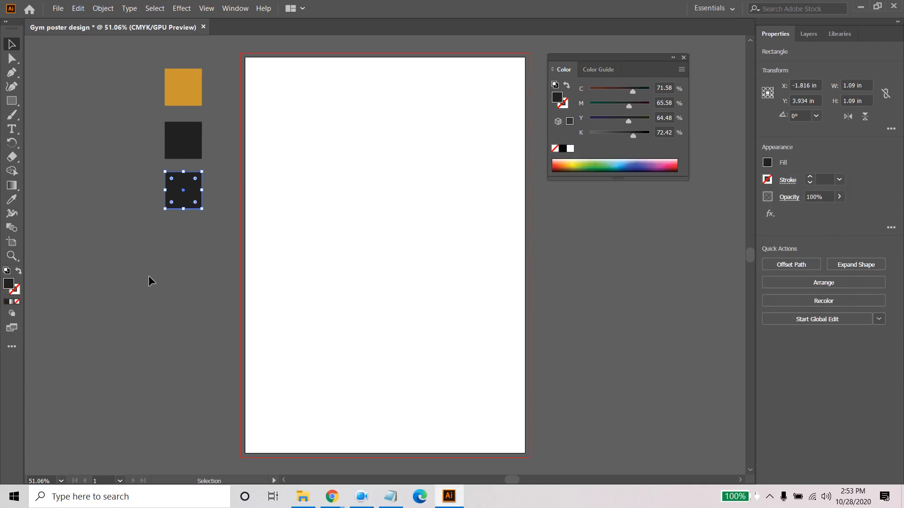
{"action": "double_click", "coordinate": [9, 283]}
{"action": "left_click_drag", "start_coordinate": [538, 184], "coordinate": [534, 168]}
{"action": "left_click", "coordinate": [812, 185]}
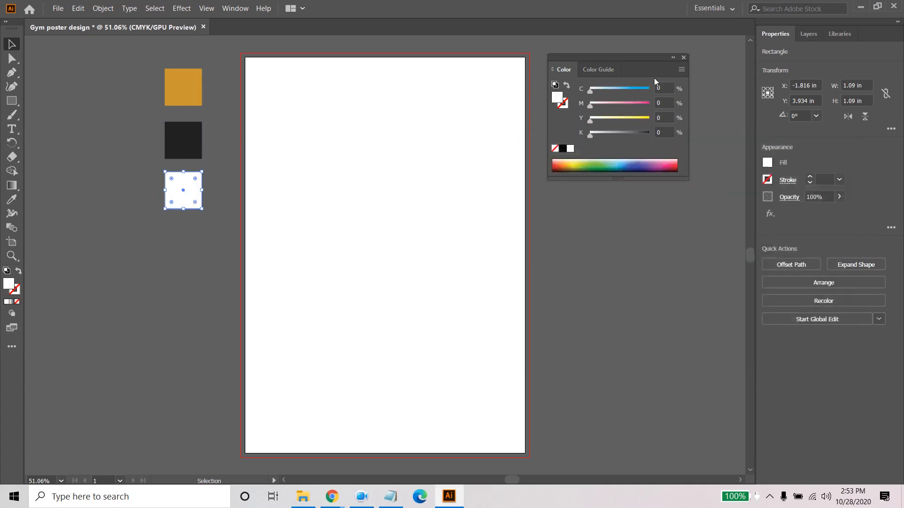
{"action": "left_click", "coordinate": [684, 57]}
{"action": "left_click", "coordinate": [675, 150]}
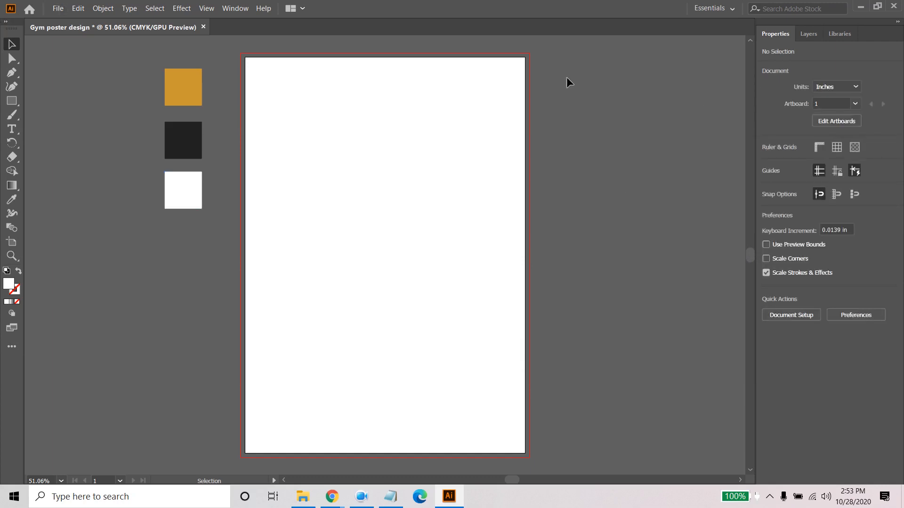
- Minimize Illustrator and Chrome to reach the desktop and delete the "download" image there
{"action": "left_click", "coordinate": [58, 8]}
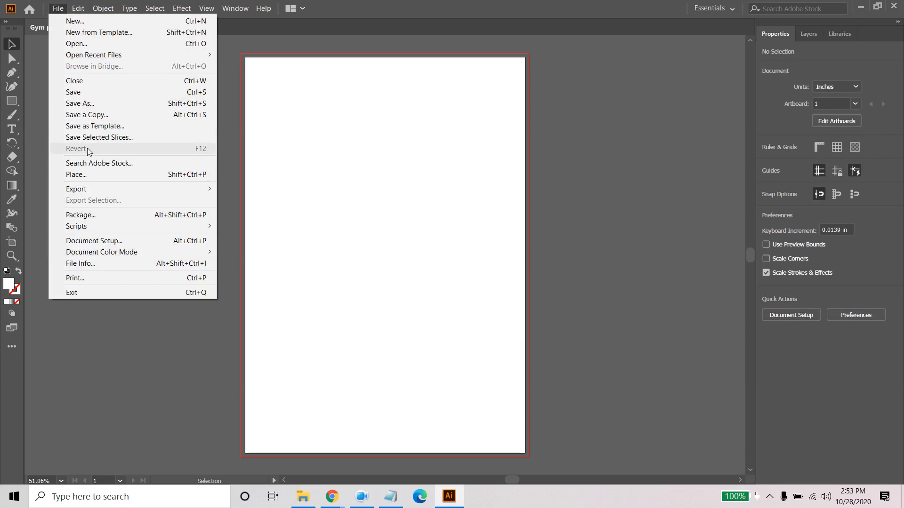
{"action": "left_click", "coordinate": [861, 7]}
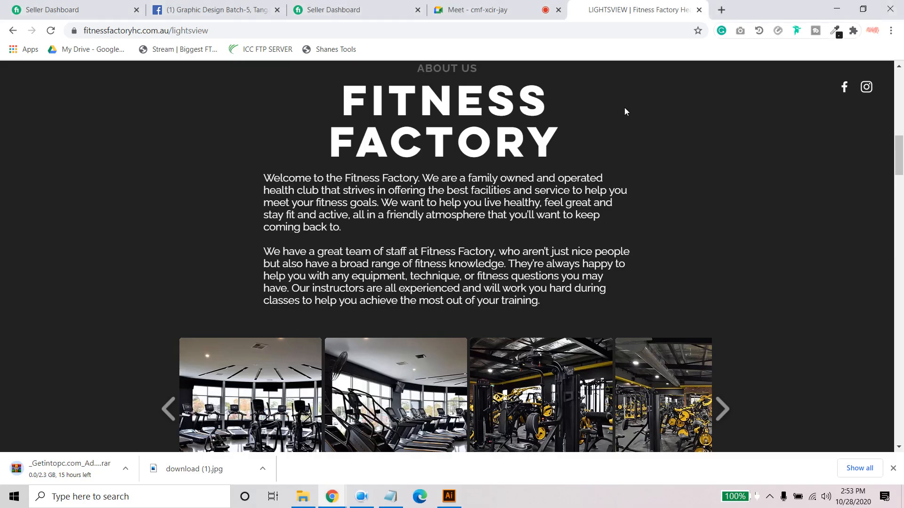
{"action": "left_click", "coordinate": [836, 9]}
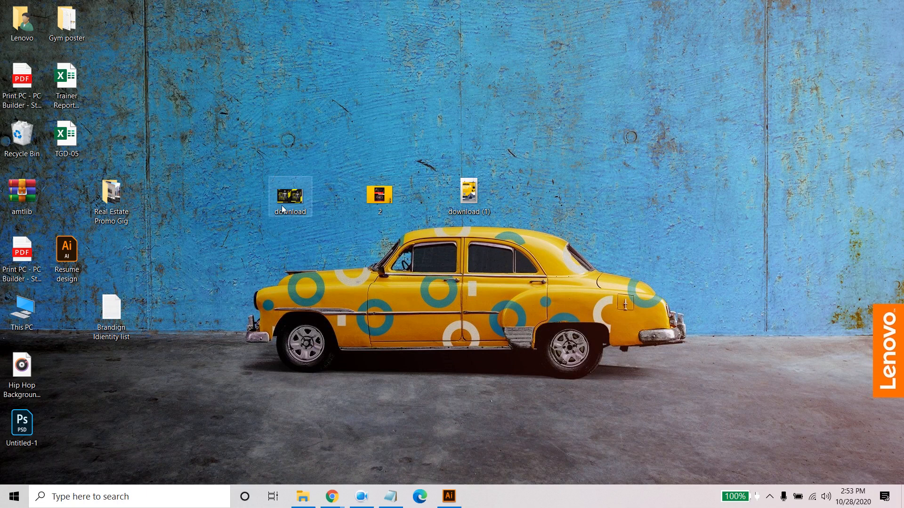
{"action": "key", "text": "Delete"}
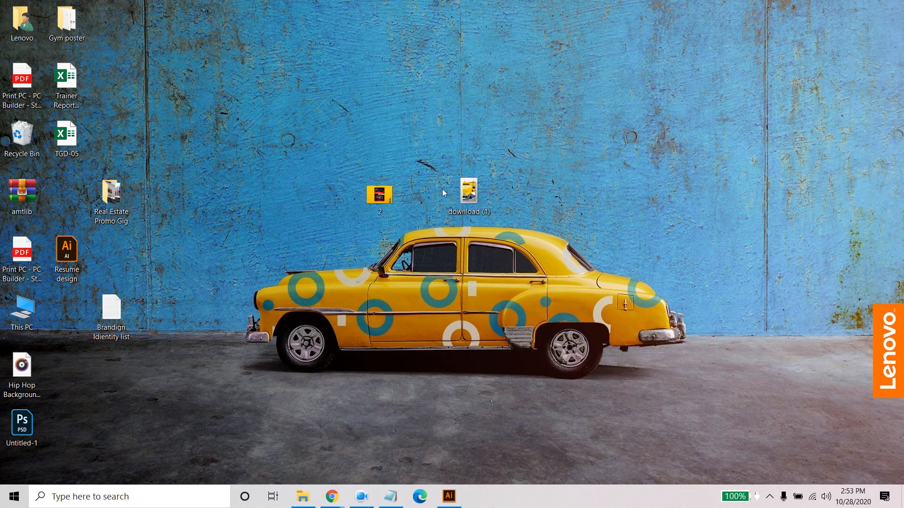
- Switch to the work description in Notepad and review the Summer Sale, weekly price, joining fee and free key tag lines
{"action": "left_click", "coordinate": [390, 496]}
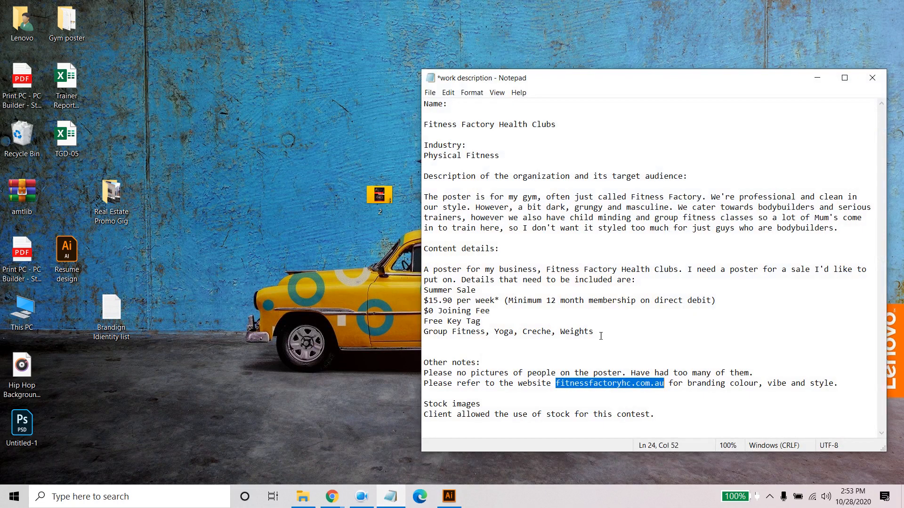
{"action": "left_click_drag", "start_coordinate": [477, 287], "coordinate": [416, 288]}
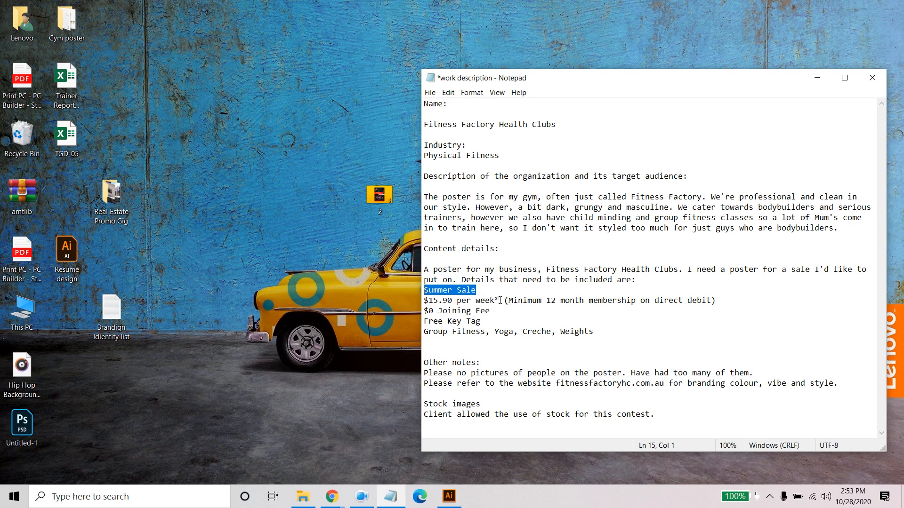
{"action": "left_click_drag", "start_coordinate": [500, 301], "coordinate": [423, 289]}
{"action": "left_click_drag", "start_coordinate": [503, 310], "coordinate": [406, 313]}
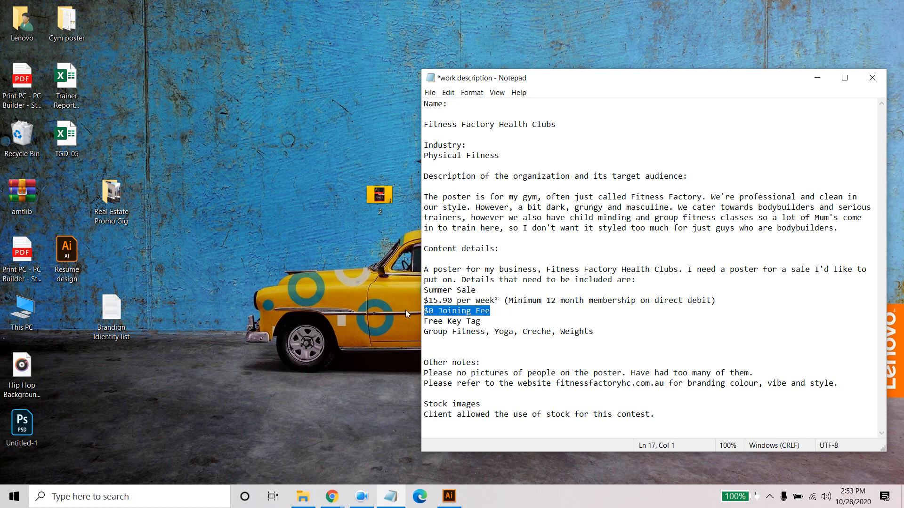
{"action": "left_click_drag", "start_coordinate": [492, 320], "coordinate": [411, 324]}
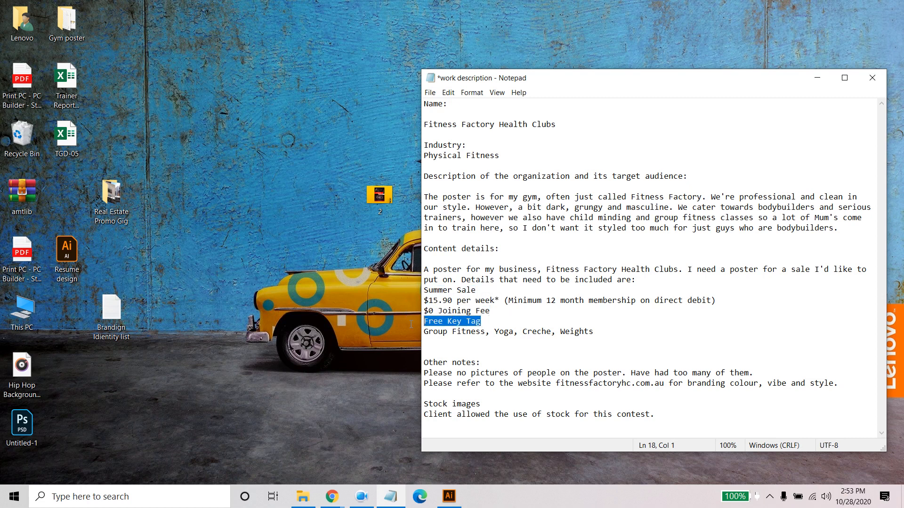
- Open the reference image 2.png from the desktop in Photos and examine it together with download (1).jpg
{"action": "double_click", "coordinate": [383, 188]}
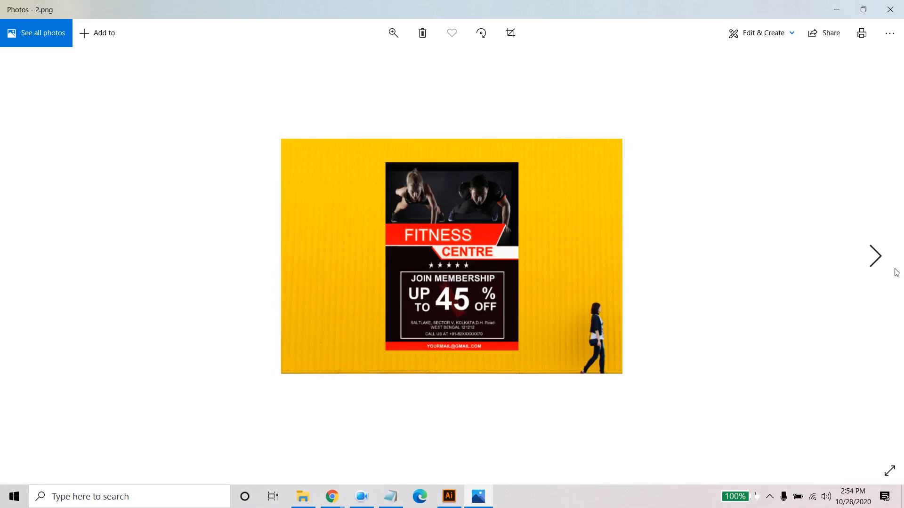
{"action": "left_click", "coordinate": [875, 257]}
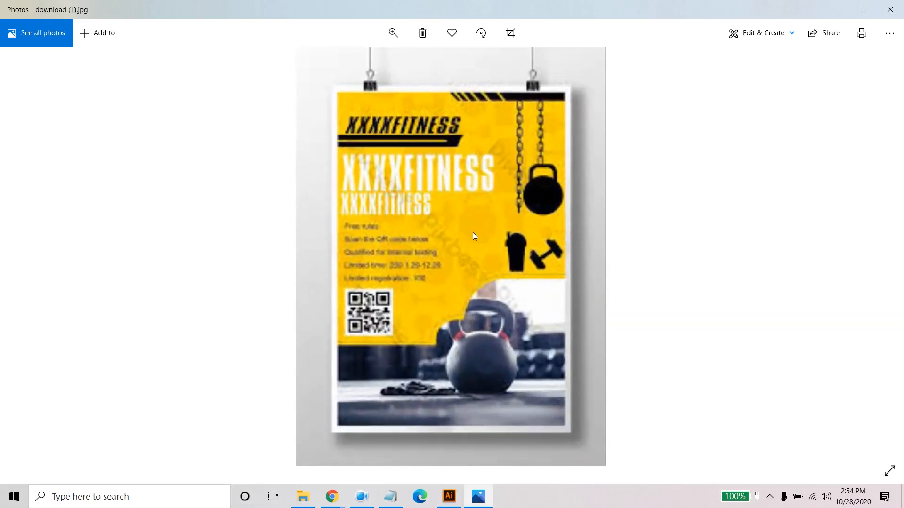
{"action": "scroll", "coordinate": [473, 232], "scroll_direction": "down", "scroll_amount": 3}
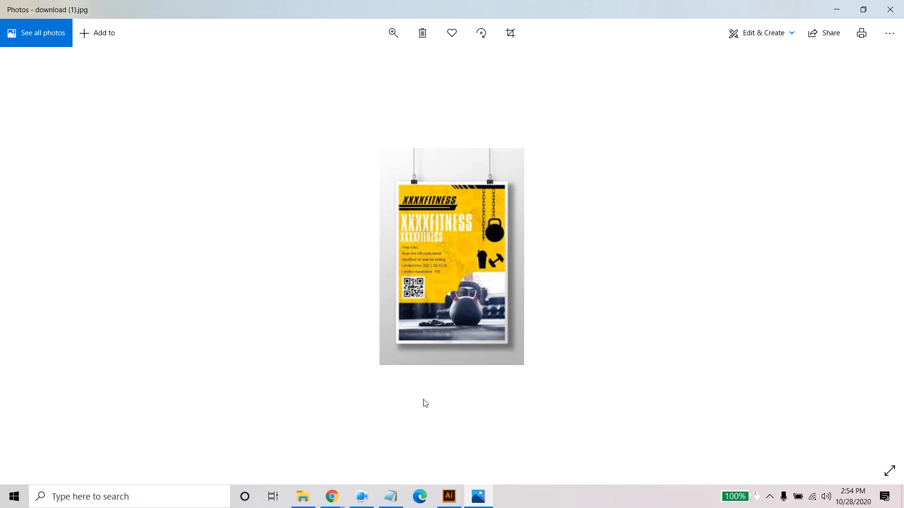
- Switch to the Lightsview page in Chrome and examine the enlarged Cardio Area photo from the About Us gallery
{"action": "left_click", "coordinate": [332, 497]}
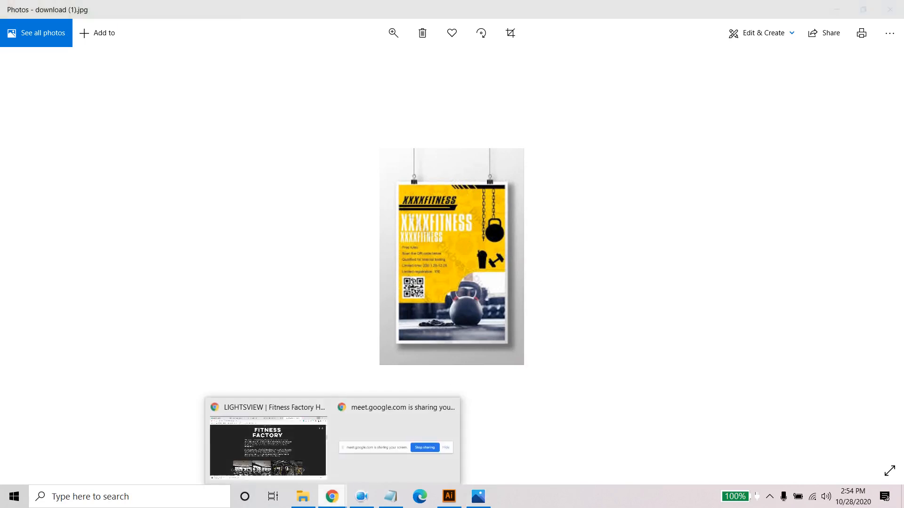
{"action": "left_click", "coordinate": [275, 460]}
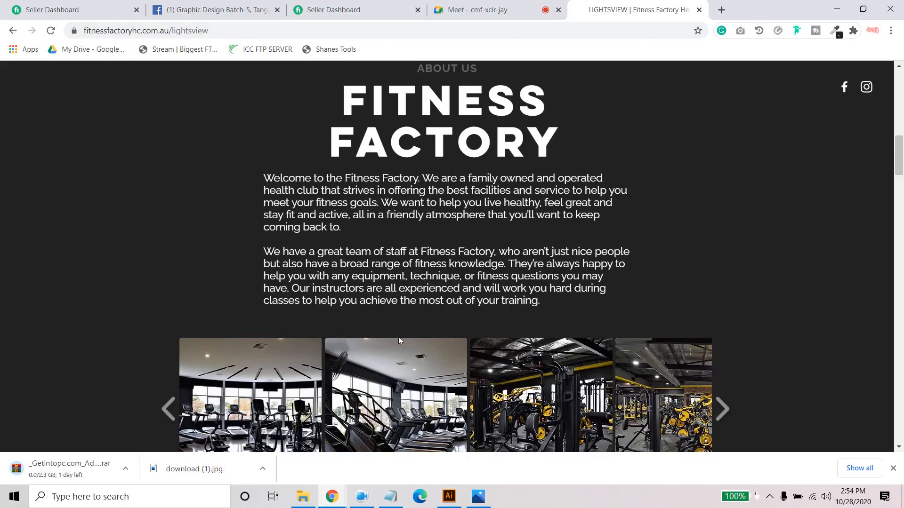
{"action": "scroll", "coordinate": [399, 340], "scroll_direction": "down", "scroll_amount": 4}
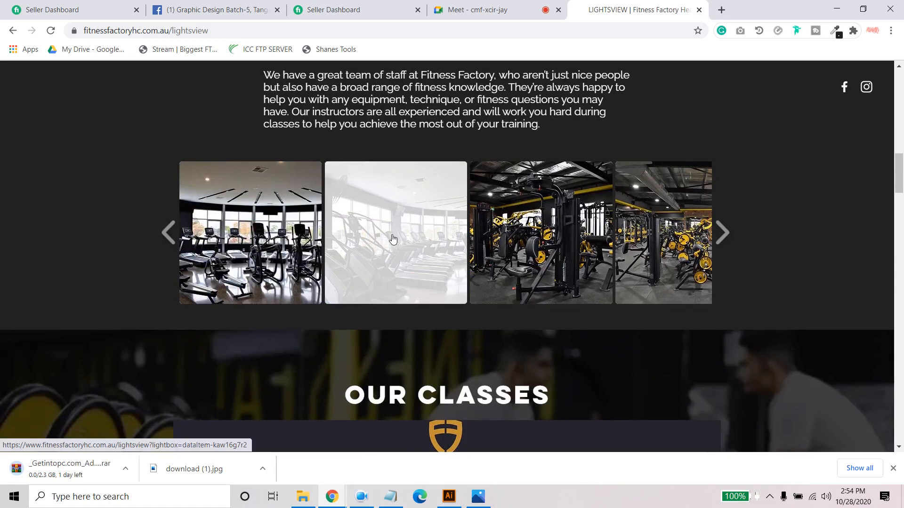
{"action": "left_click", "coordinate": [414, 241]}
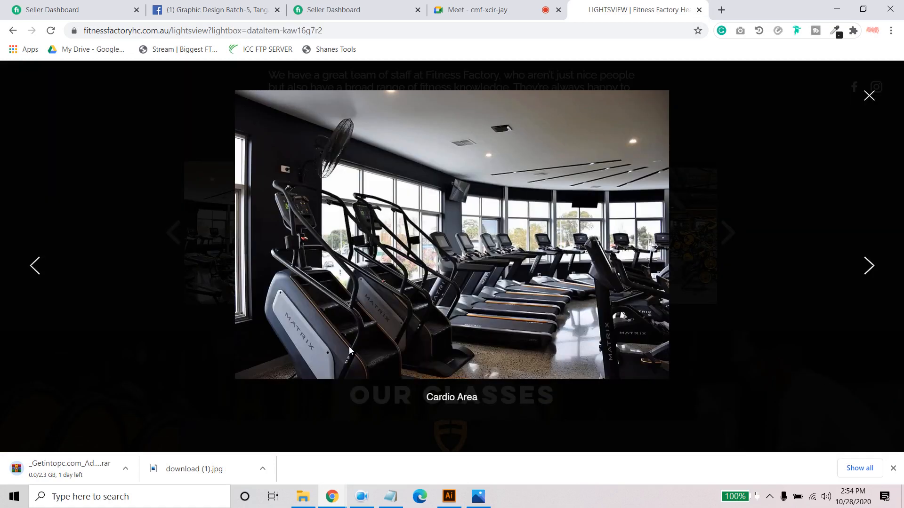
{"action": "left_click", "coordinate": [869, 96]}
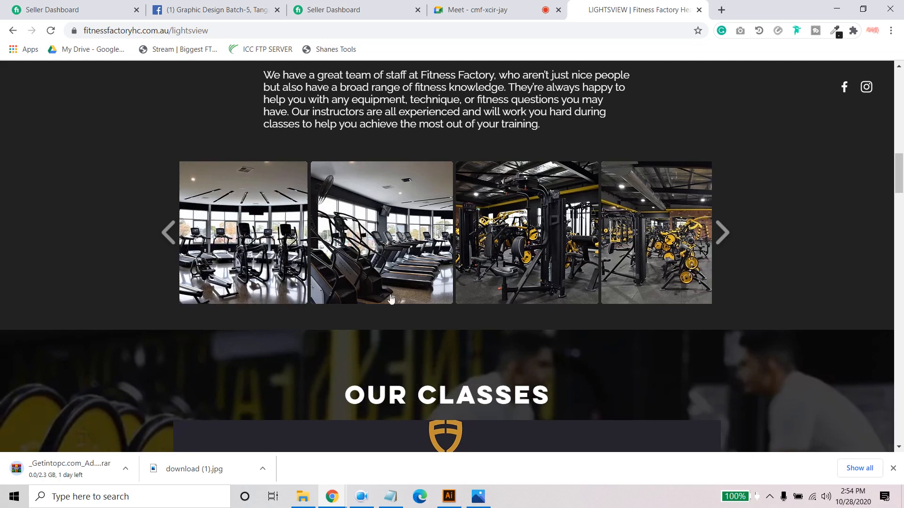
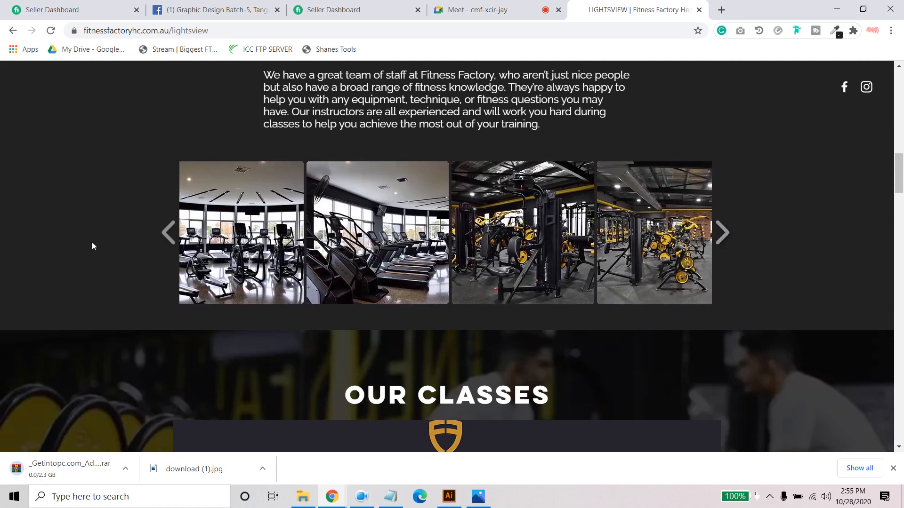
- Open the Cardio Area gallery photo in its own tab and try to save it to the desktop
{"action": "left_click", "coordinate": [366, 218]}
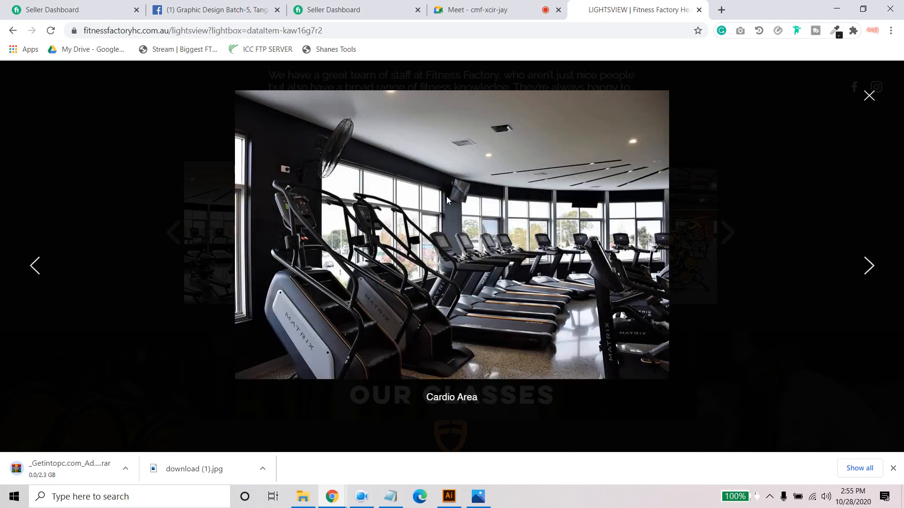
{"action": "right_click", "coordinate": [456, 187]}
{"action": "left_click", "coordinate": [499, 199]}
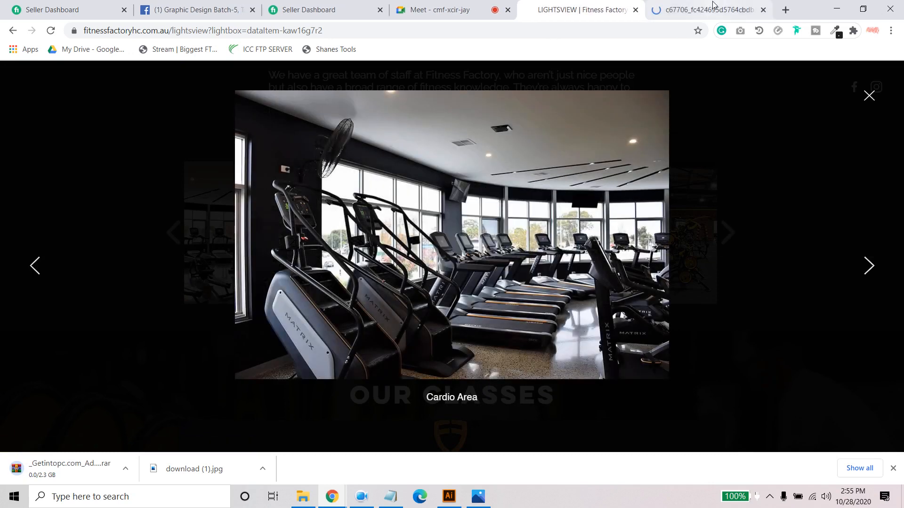
{"action": "left_click", "coordinate": [711, 9]}
{"action": "right_click", "coordinate": [402, 166]}
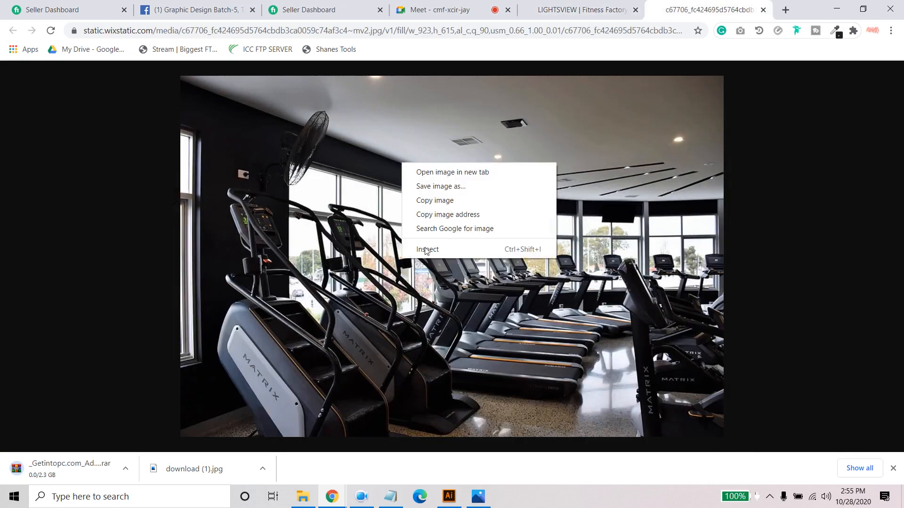
{"action": "left_click", "coordinate": [461, 188]}
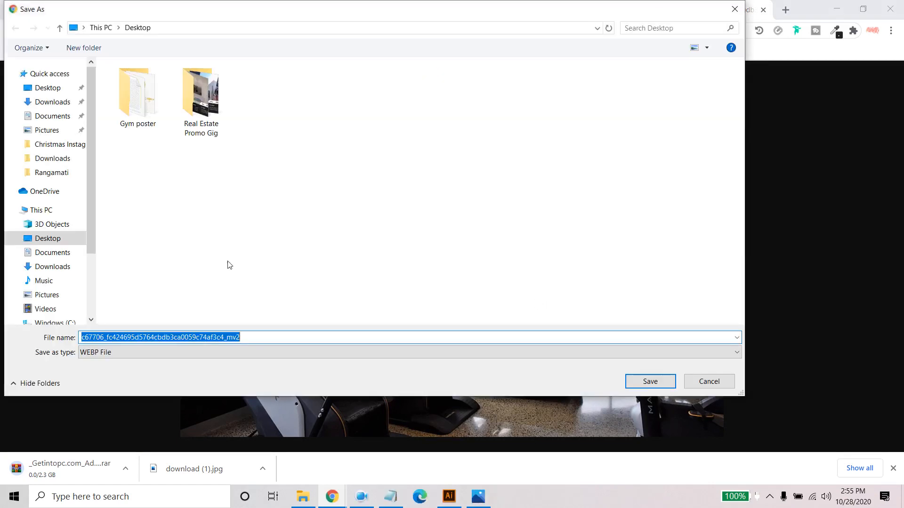
{"action": "left_click", "coordinate": [721, 380]}
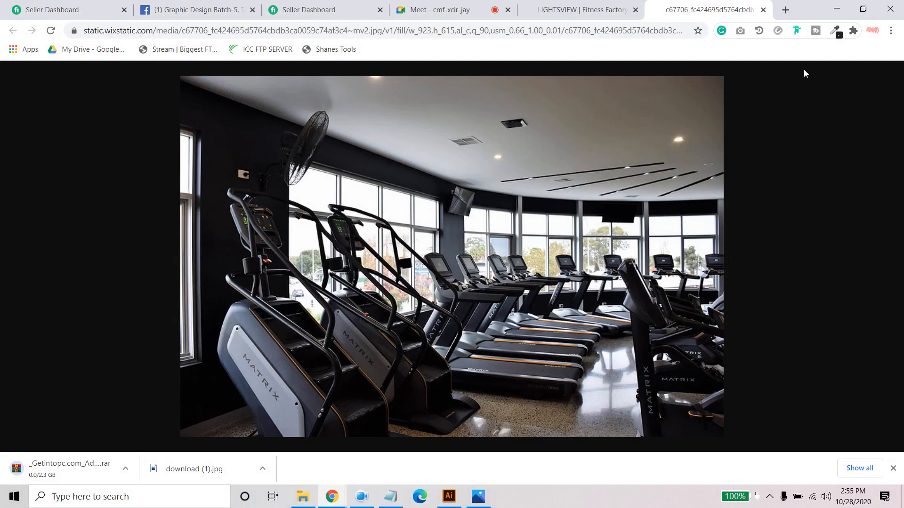
- Check the Google Meet tab and close both the standalone photo tab and the enlarged gallery view
{"action": "left_click", "coordinate": [435, 10]}
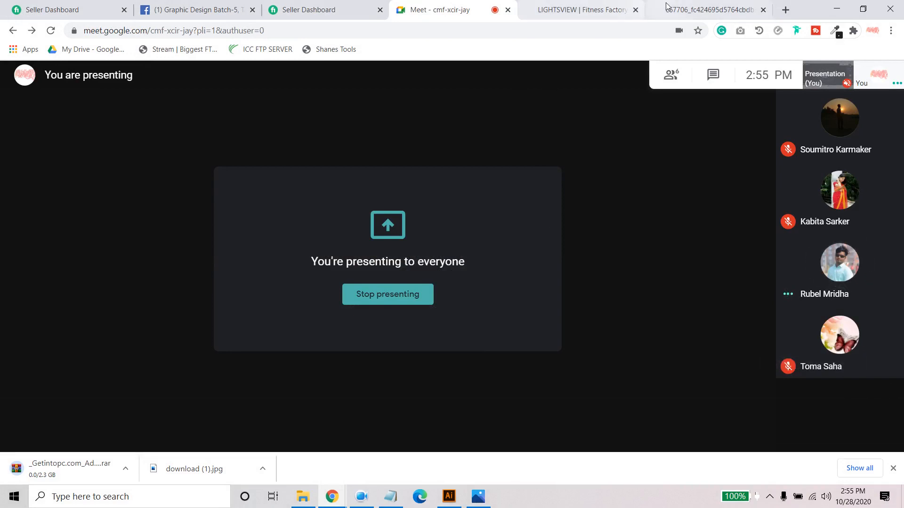
{"action": "left_click", "coordinate": [699, 9]}
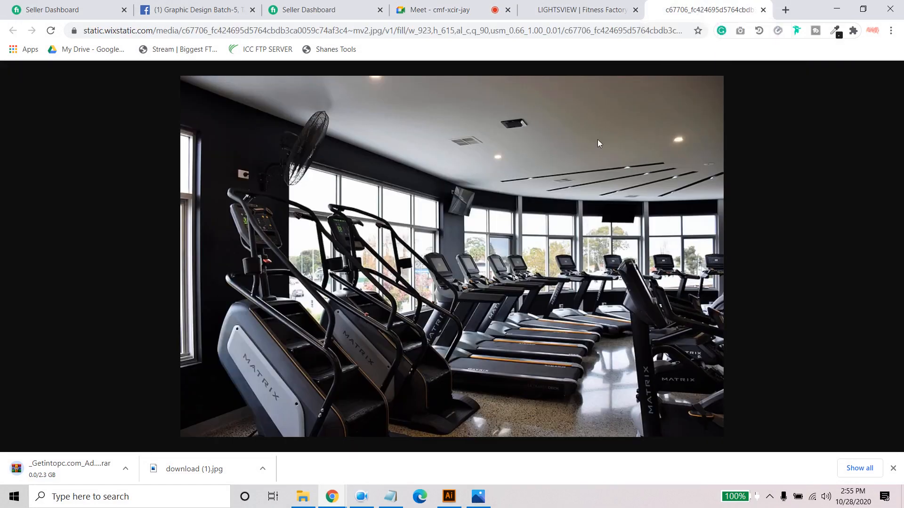
{"action": "left_click", "coordinate": [763, 10]}
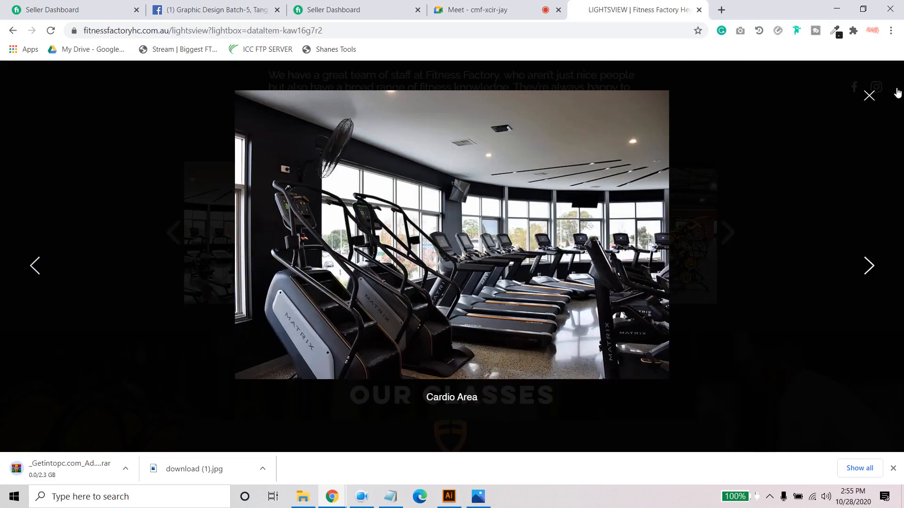
{"action": "left_click", "coordinate": [870, 98]}
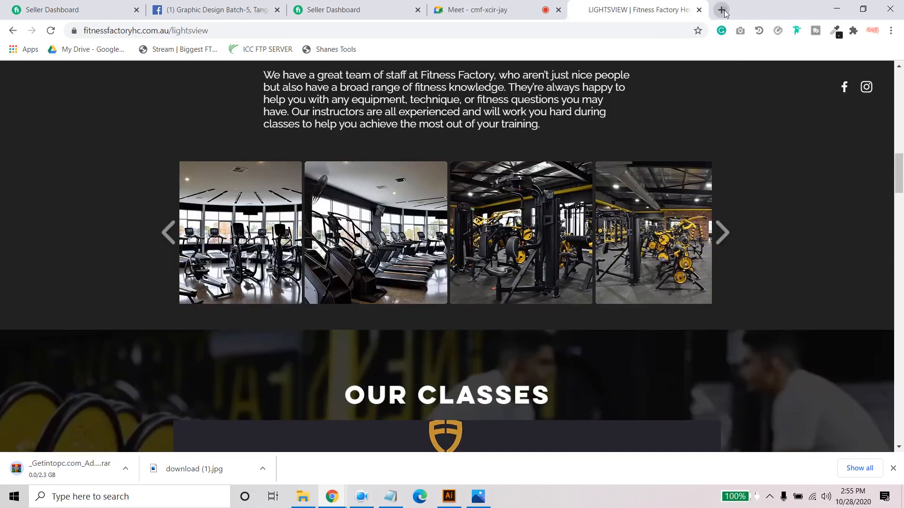
- Open unsplash.com in a new tab and search its free photos for "gym"
{"action": "left_click", "coordinate": [721, 9]}
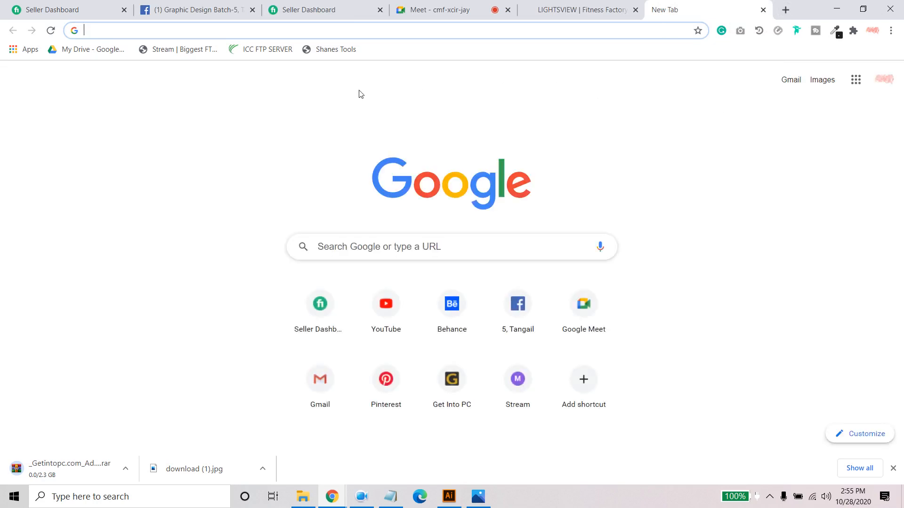
{"action": "type", "text": "un"}
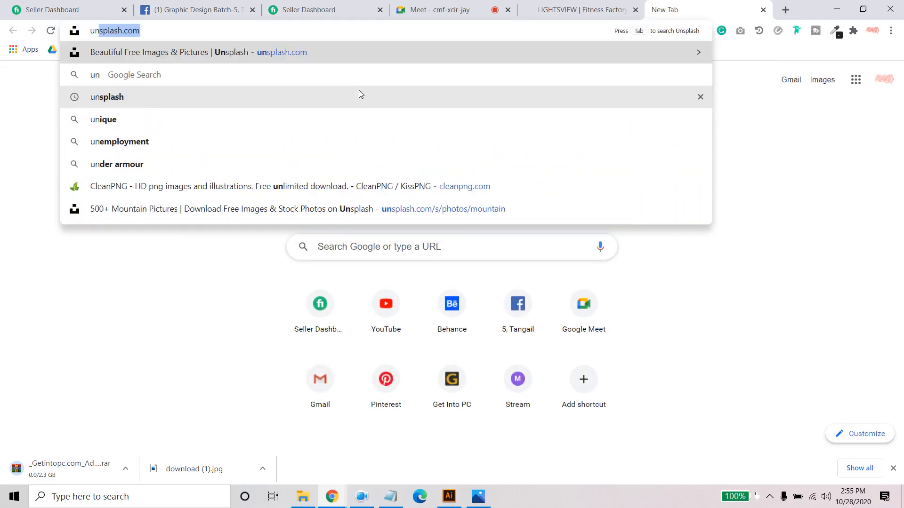
{"action": "key", "text": "Right"}
{"action": "key", "text": "Return"}
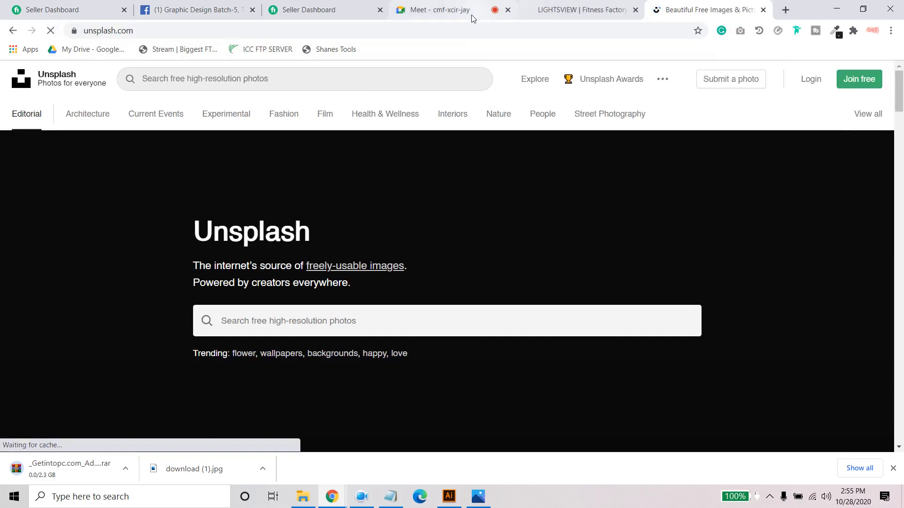
{"action": "left_click", "coordinate": [433, 17]}
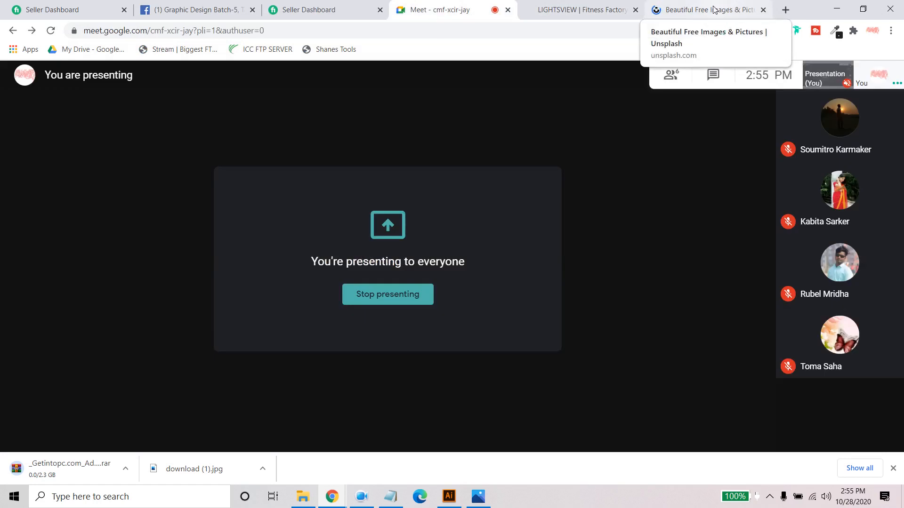
{"action": "left_click", "coordinate": [730, 5]}
{"action": "left_click", "coordinate": [269, 315]}
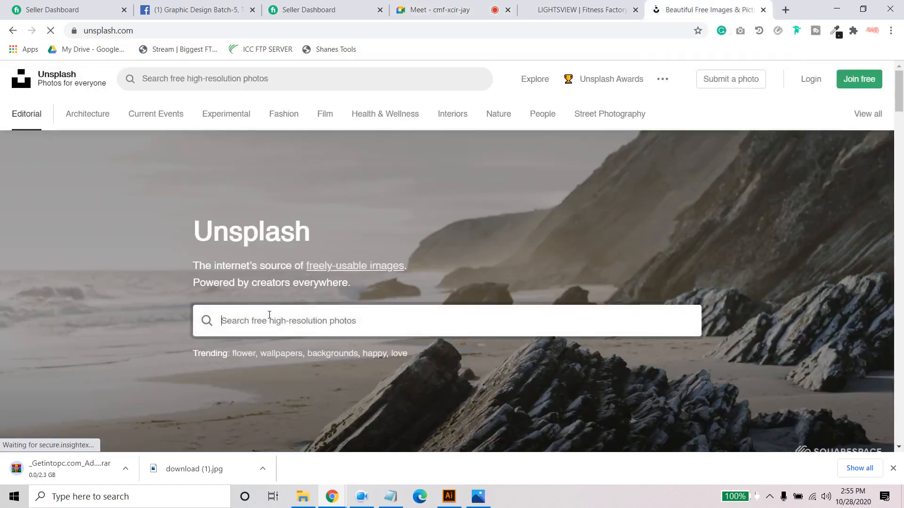
{"action": "type", "text": "gym"}
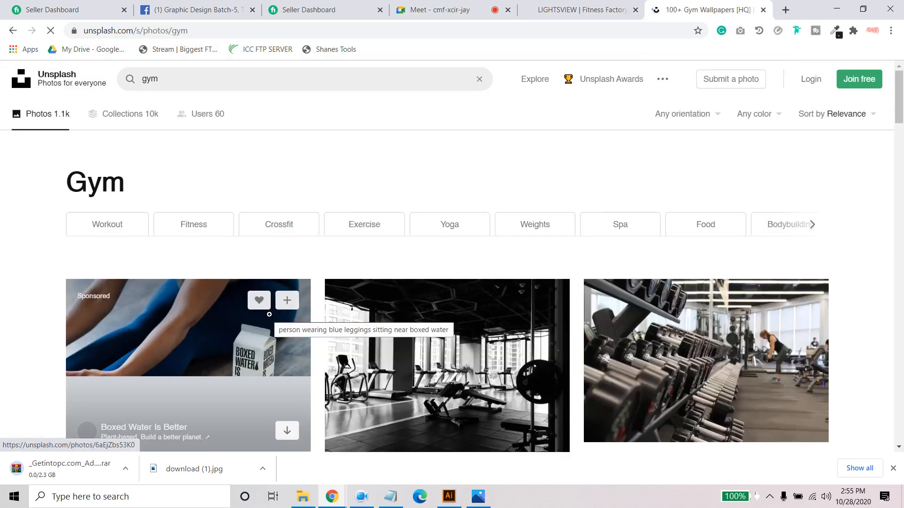
- Browse the Unsplash gym photos for a suitable poster background, checking the Google Meet tab briefly
{"action": "scroll", "coordinate": [361, 344], "scroll_direction": "down", "scroll_amount": 5}
{"action": "scroll", "coordinate": [361, 344], "scroll_direction": "down", "scroll_amount": 10}
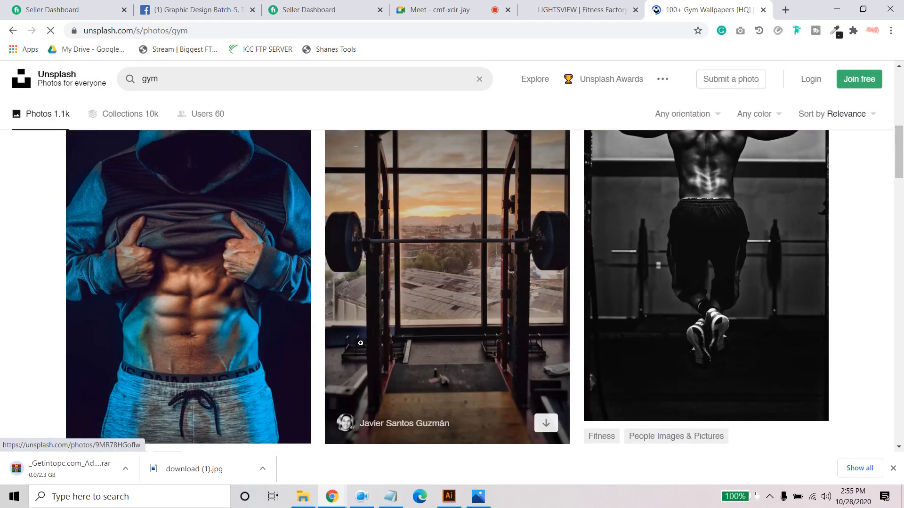
{"action": "scroll", "coordinate": [361, 346], "scroll_direction": "down", "scroll_amount": 6}
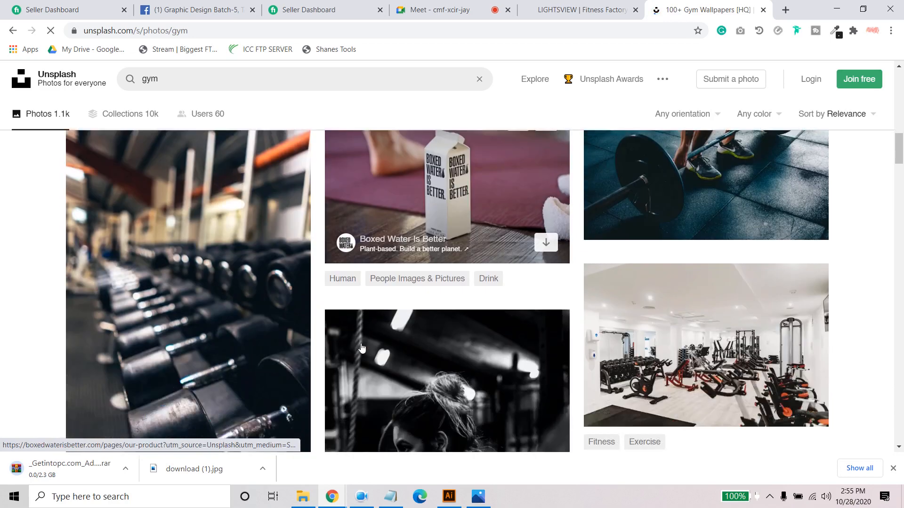
{"action": "scroll", "coordinate": [360, 343], "scroll_direction": "down", "scroll_amount": 20}
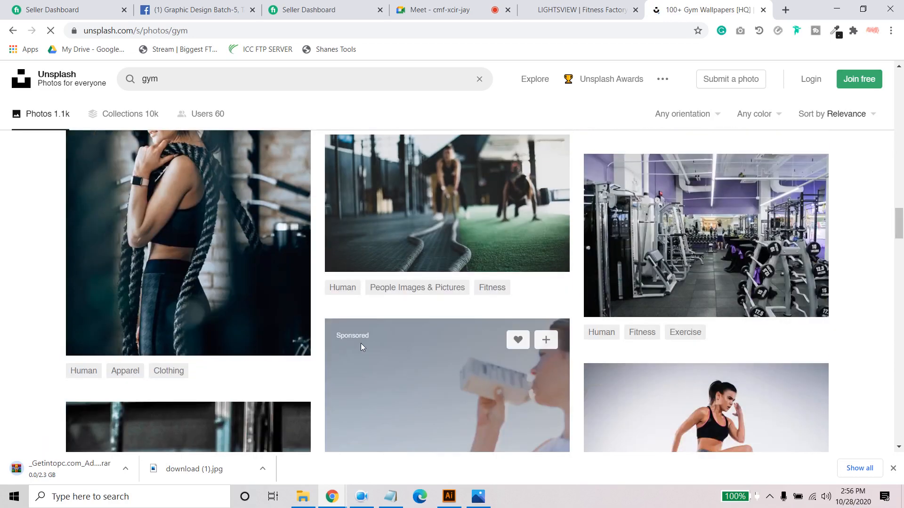
{"action": "scroll", "coordinate": [361, 347], "scroll_direction": "down", "scroll_amount": 14}
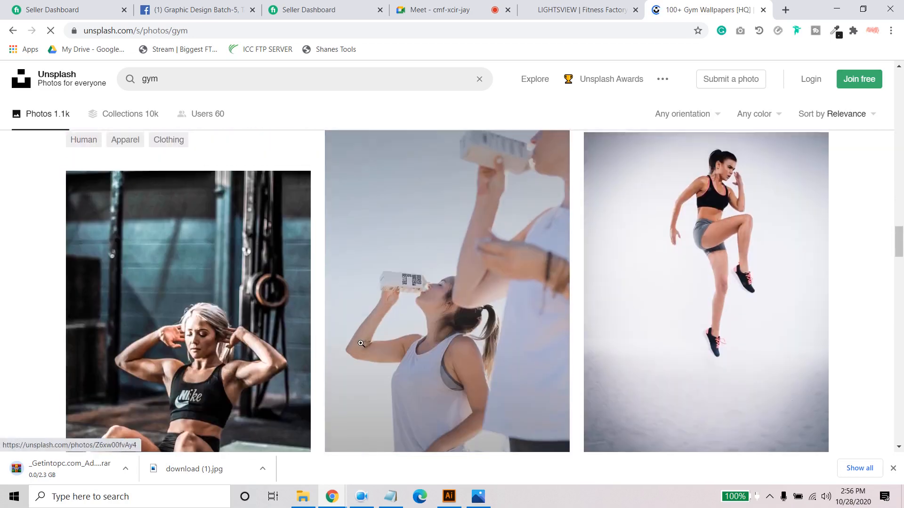
{"action": "scroll", "coordinate": [360, 343], "scroll_direction": "down", "scroll_amount": 2}
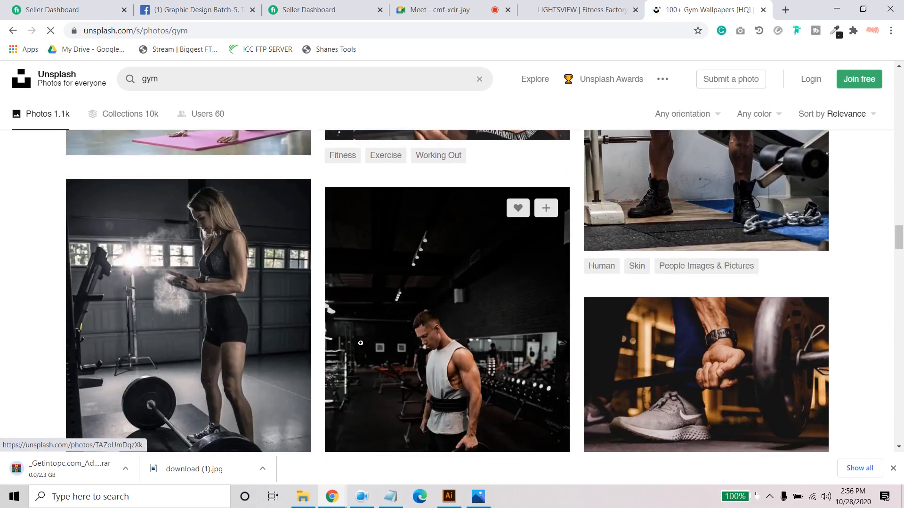
{"action": "scroll", "coordinate": [361, 343], "scroll_direction": "up", "scroll_amount": 4}
{"action": "scroll", "coordinate": [186, 311], "scroll_direction": "down", "scroll_amount": 10}
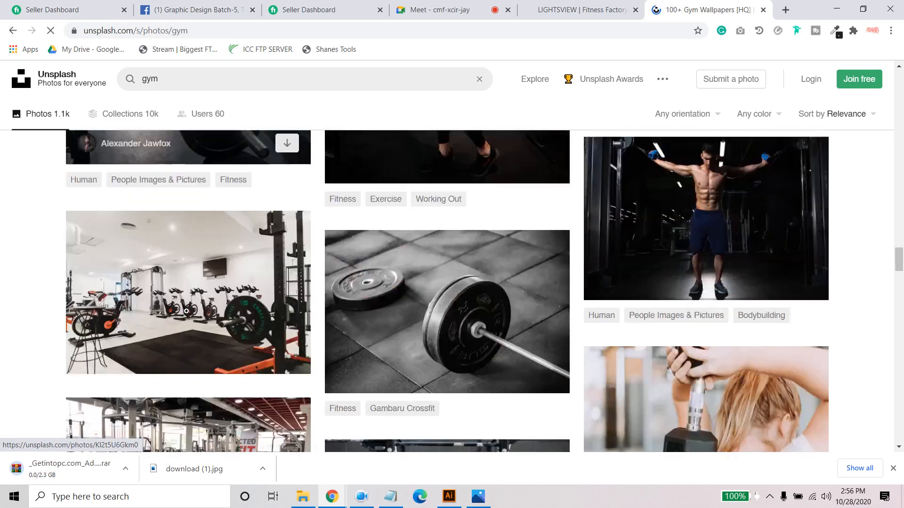
{"action": "scroll", "coordinate": [186, 311], "scroll_direction": "up", "scroll_amount": 1}
{"action": "scroll", "coordinate": [187, 311], "scroll_direction": "down", "scroll_amount": 5}
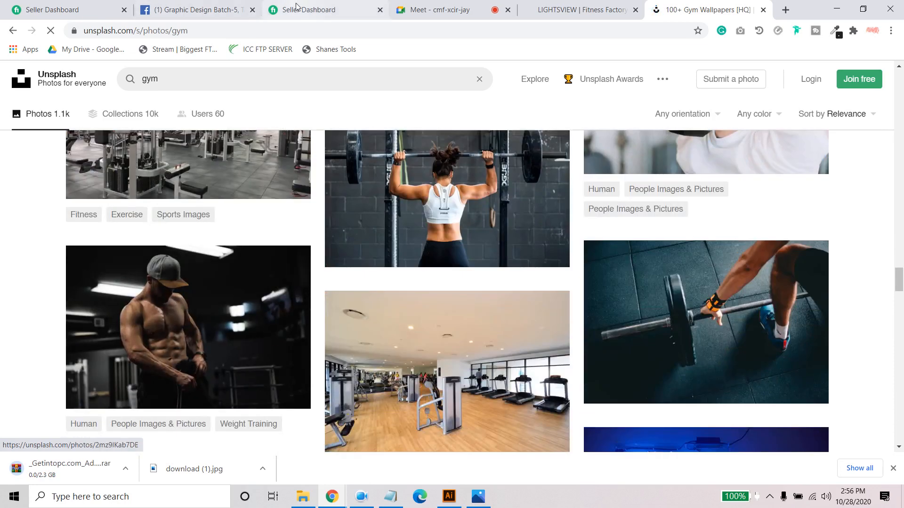
{"action": "left_click", "coordinate": [437, 10]}
{"action": "left_click", "coordinate": [575, 291]}
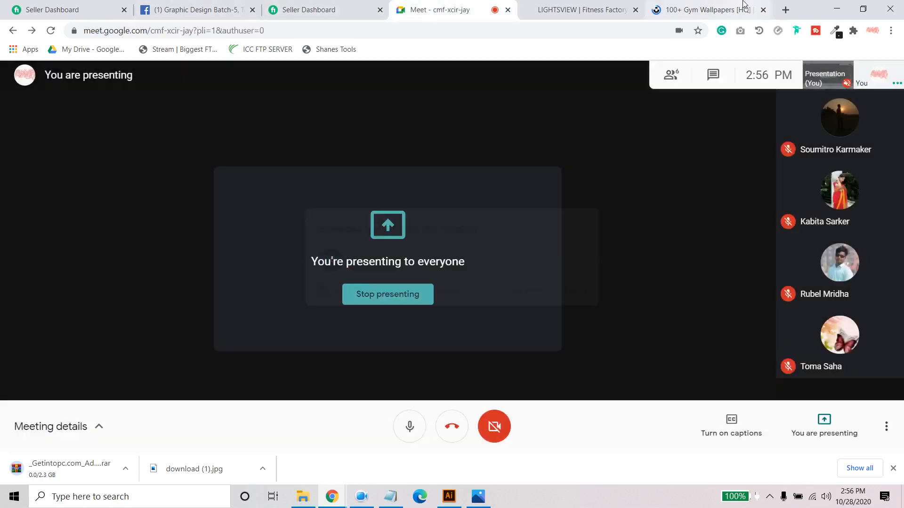
{"action": "left_click", "coordinate": [706, 10]}
- Find the portrait photo of black and grey treadmills further down the gym results and download it for free
{"action": "scroll", "coordinate": [502, 326], "scroll_direction": "down", "scroll_amount": 5}
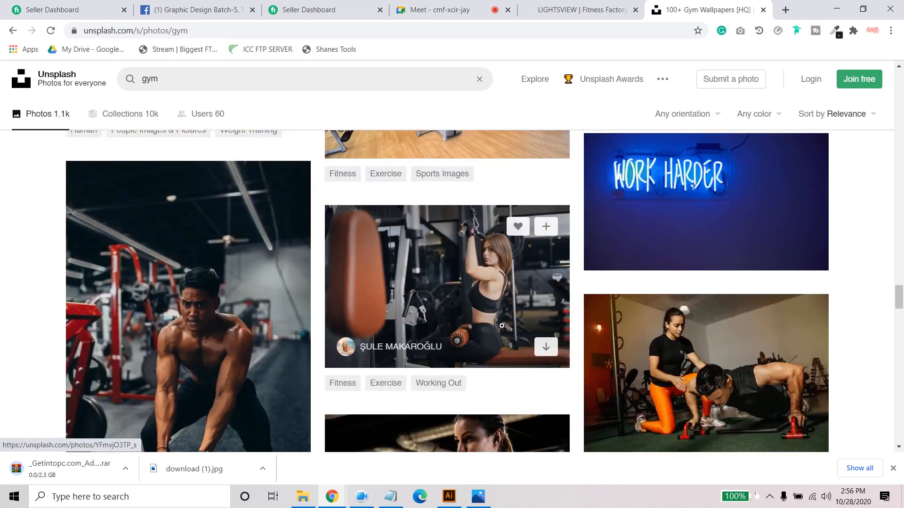
{"action": "scroll", "coordinate": [502, 325], "scroll_direction": "down", "scroll_amount": 5}
{"action": "scroll", "coordinate": [502, 326], "scroll_direction": "down", "scroll_amount": 3}
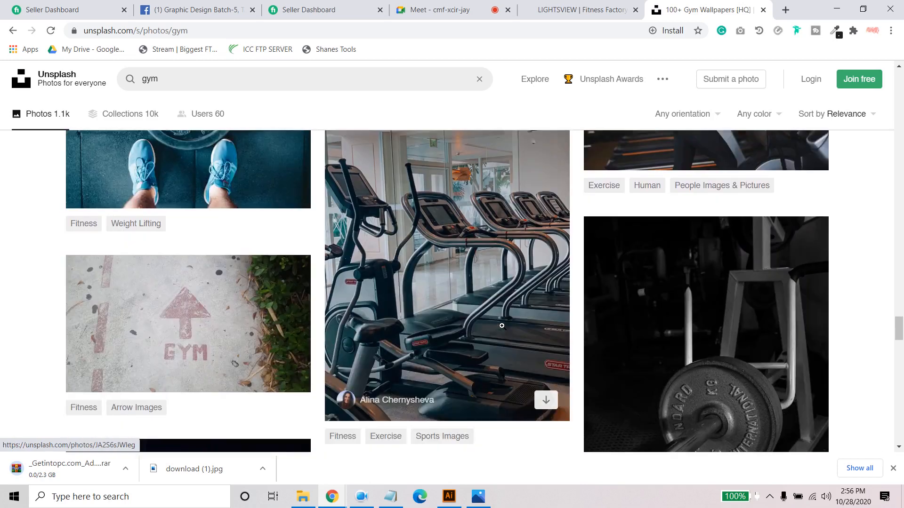
{"action": "left_click", "coordinate": [441, 242]}
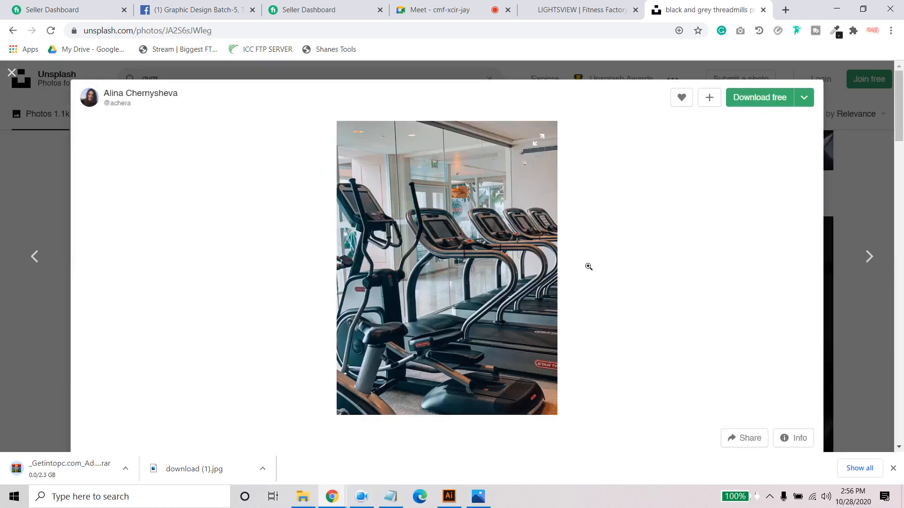
{"action": "left_click", "coordinate": [747, 100]}
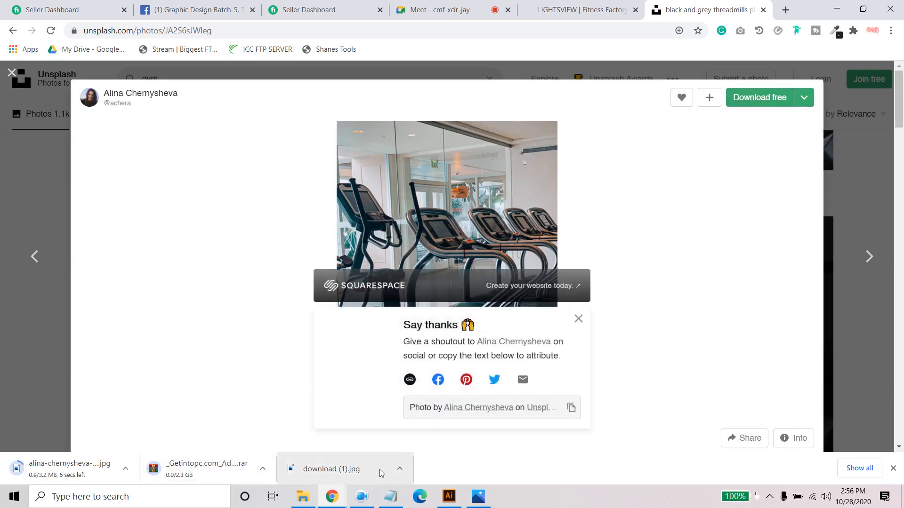
- Switch to Illustrator and place the treadmill photo from the Downloads folder on the Gym poster design artboard as a linked file
{"action": "left_click", "coordinate": [449, 497]}
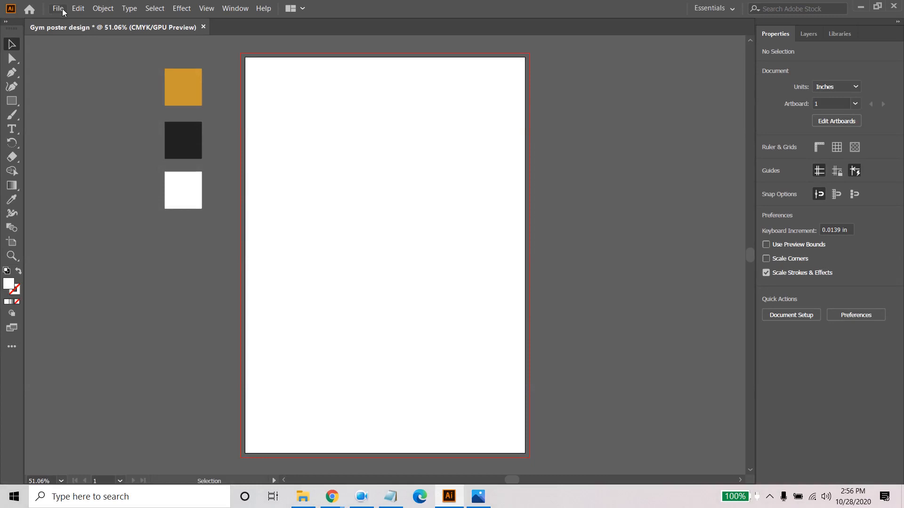
{"action": "left_click", "coordinate": [58, 8]}
{"action": "left_click", "coordinate": [89, 177]}
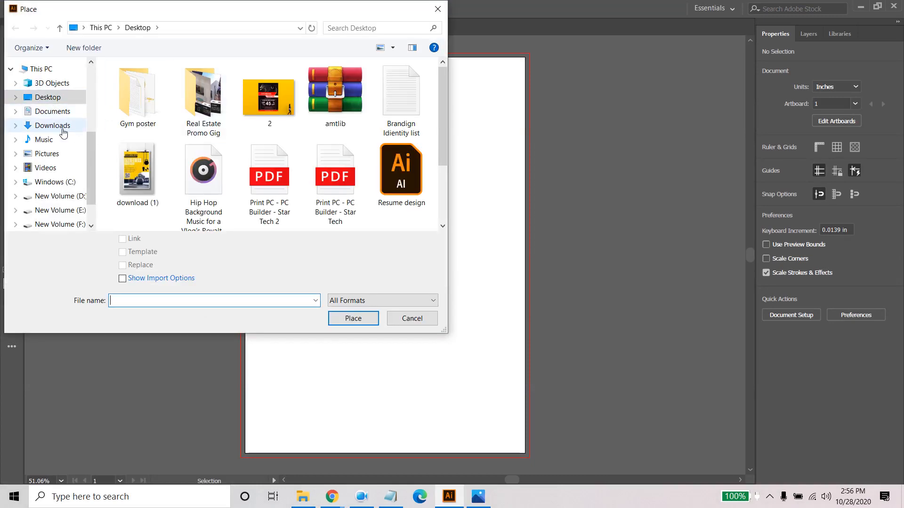
{"action": "scroll", "coordinate": [28, 125], "scroll_direction": "up", "scroll_amount": 2}
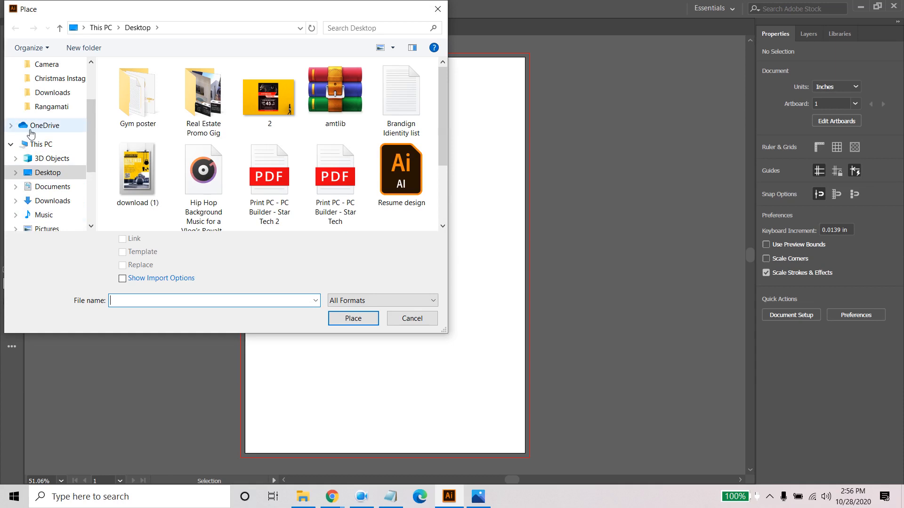
{"action": "left_click", "coordinate": [58, 94]}
{"action": "left_click", "coordinate": [268, 172]}
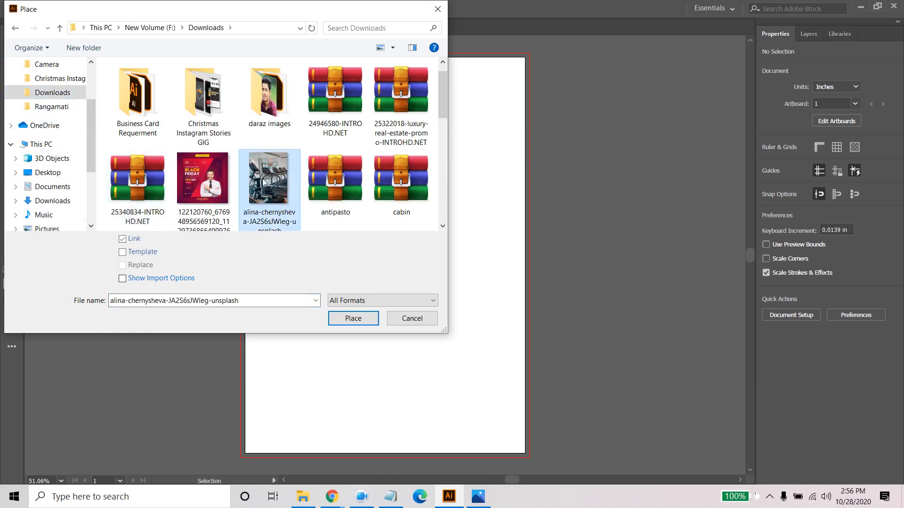
{"action": "left_click", "coordinate": [353, 318]}
{"action": "left_click", "coordinate": [320, 150]}
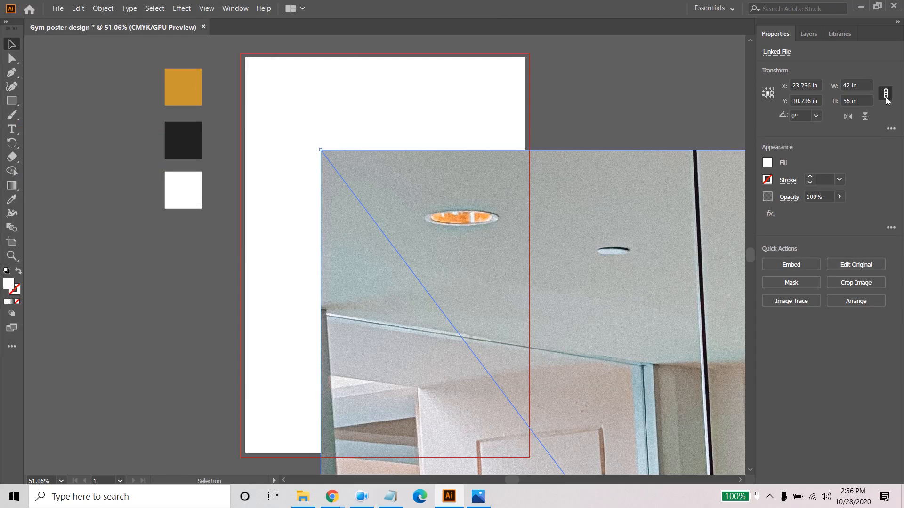
- Set the placed treadmill photo's width to 10 in with its proportions constrained
{"action": "left_click_drag", "start_coordinate": [857, 85], "coordinate": [818, 84]}
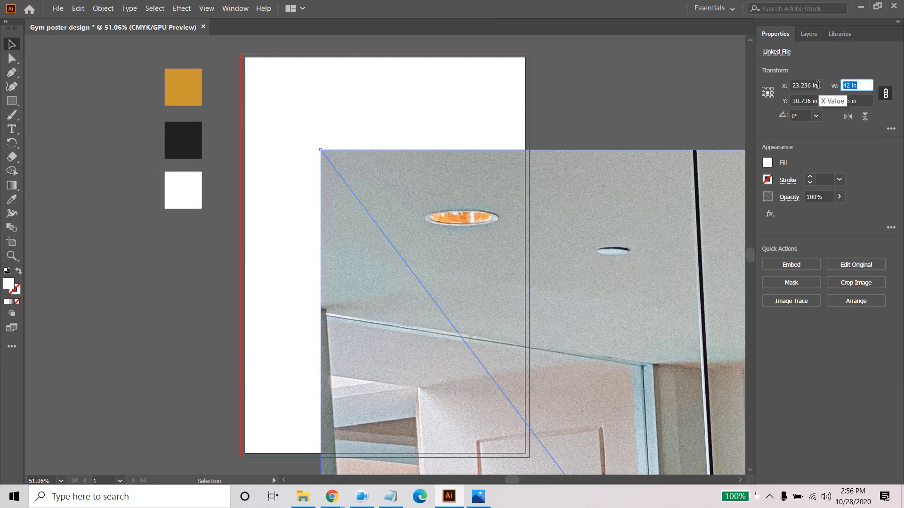
{"action": "type", "text": "10"}
{"action": "key", "text": "Return"}
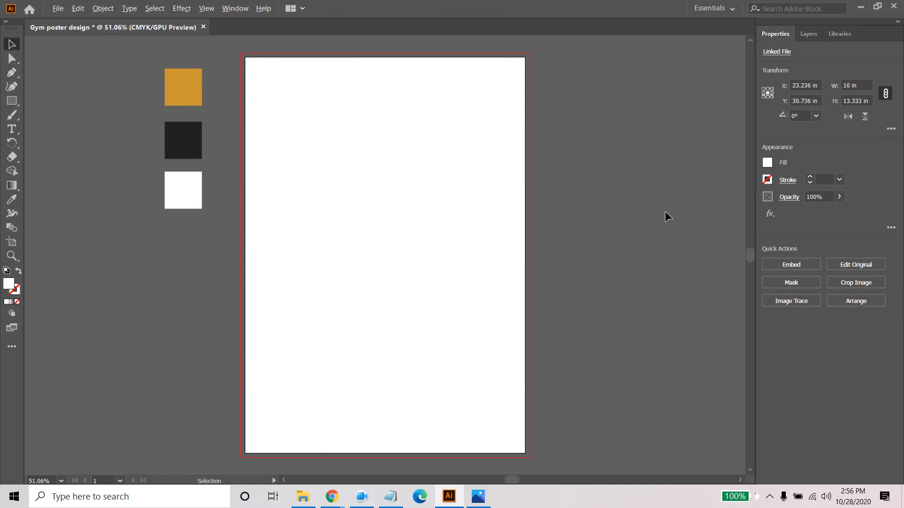
- Move the treadmill photo over the artboard to cover the page and bleed, centred at about X 4.13 in, Y 5.49 in
{"action": "scroll", "coordinate": [633, 217], "scroll_direction": "down", "scroll_amount": 7}
{"action": "scroll", "coordinate": [630, 348], "scroll_direction": "up", "scroll_amount": 2}
{"action": "left_click_drag", "start_coordinate": [536, 290], "coordinate": [389, 81]}
{"action": "scroll", "coordinate": [362, 81], "scroll_direction": "up", "scroll_amount": 5}
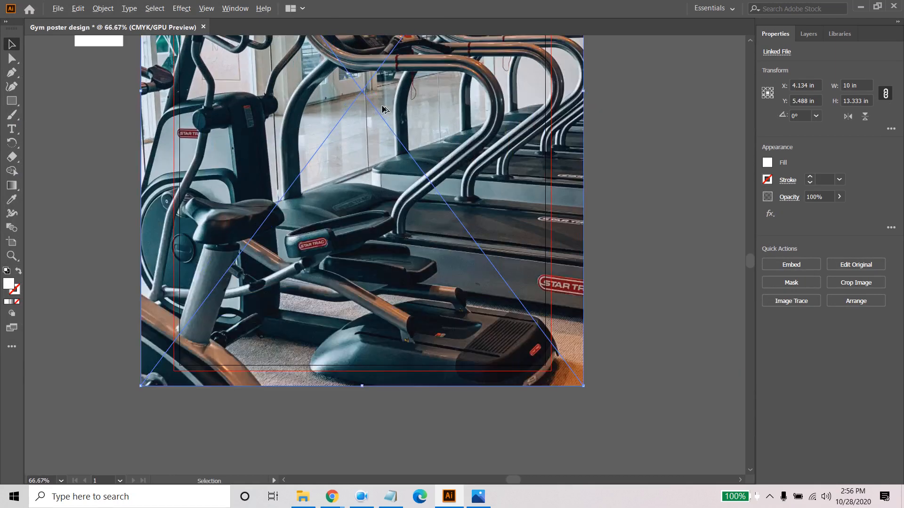
- Set the placed treadmill photo's width to 8 in with its proportions constrained
{"action": "left_click_drag", "start_coordinate": [635, 165], "coordinate": [684, 294]}
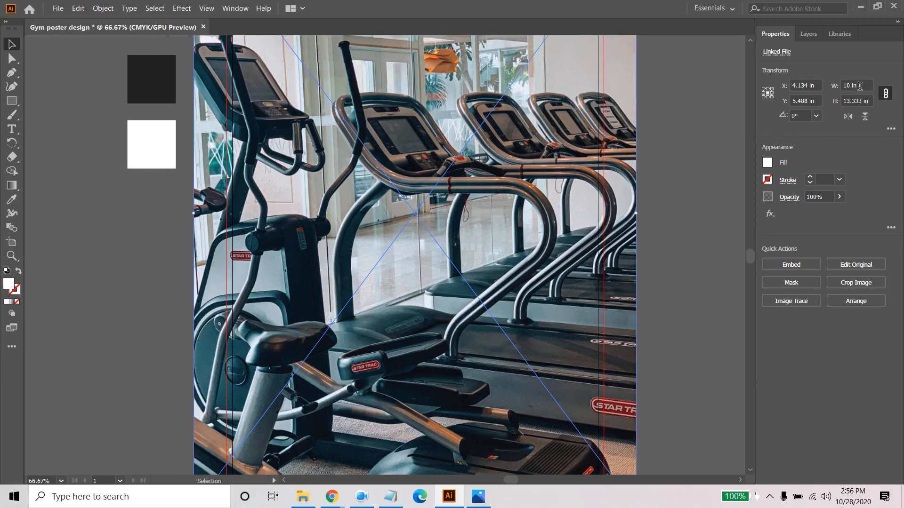
{"action": "type", "text": "8"}
{"action": "key", "text": "Return"}
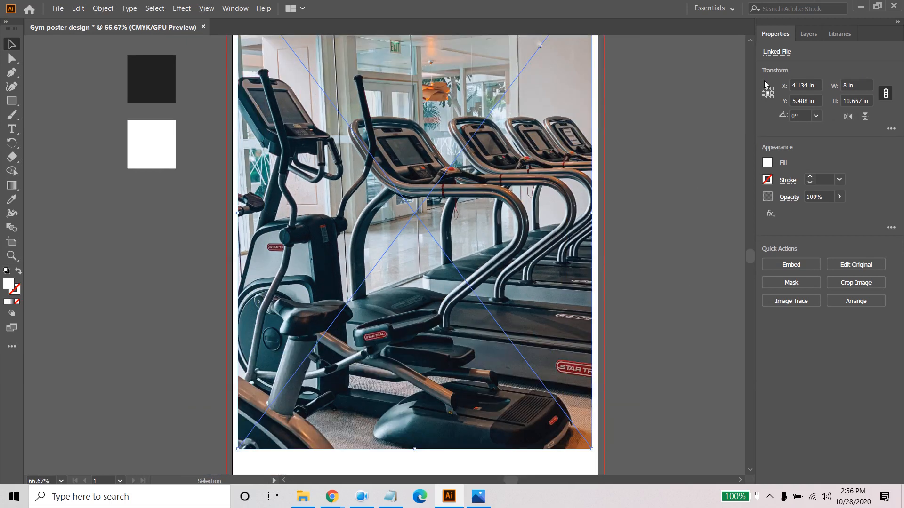
- Set the treadmill photo's height to 12 in and move it down to cover the page, centred at about Y 5.85 in
{"action": "scroll", "coordinate": [513, 228], "scroll_direction": "down", "scroll_amount": 1}
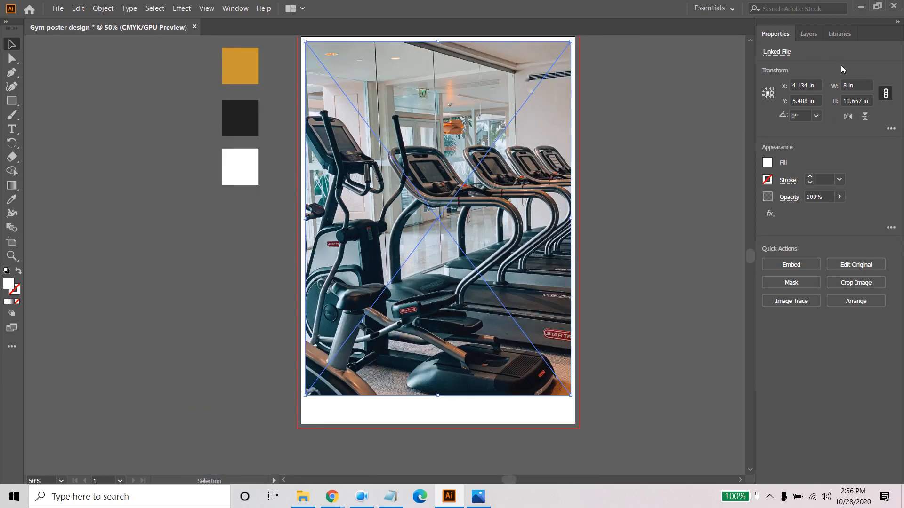
{"action": "type", "text": "12"}
{"action": "key", "text": "Return"}
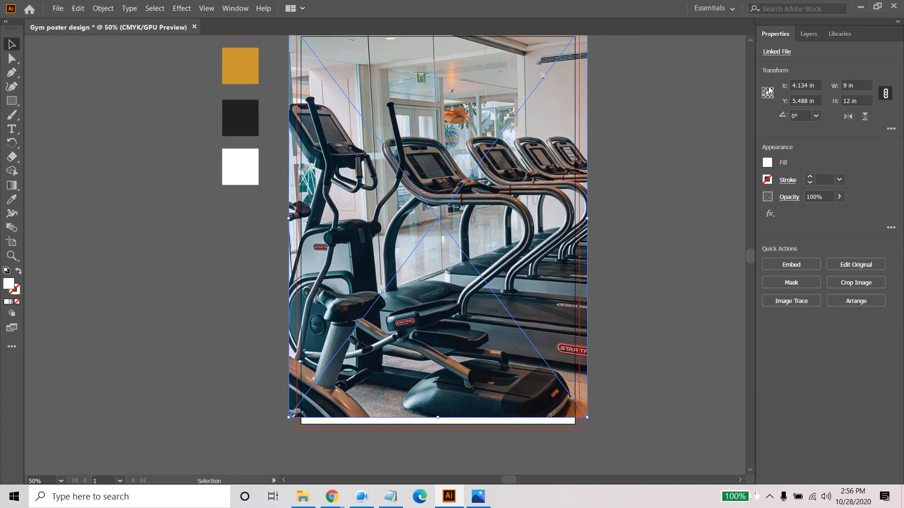
{"action": "scroll", "coordinate": [610, 189], "scroll_direction": "down", "scroll_amount": 1}
{"action": "scroll", "coordinate": [563, 190], "scroll_direction": "up", "scroll_amount": 1}
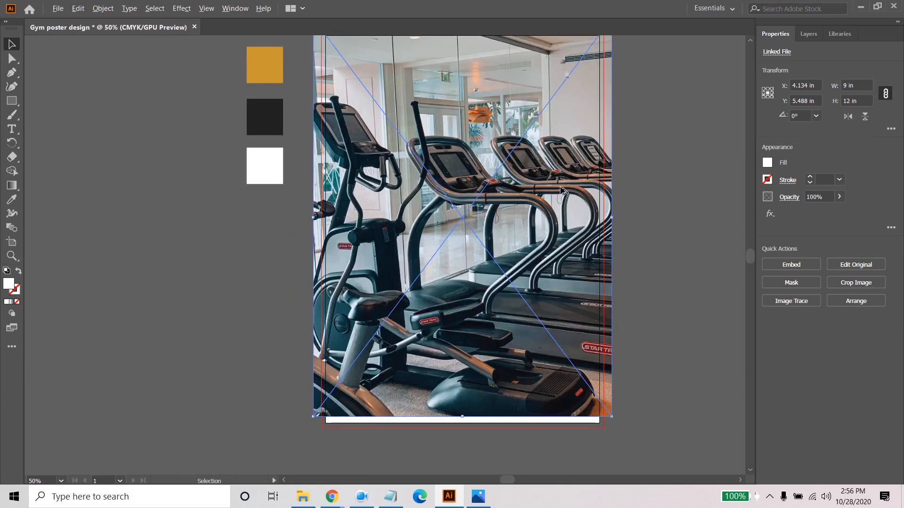
{"action": "left_click_drag", "start_coordinate": [513, 142], "coordinate": [513, 152]}
- Mask the treadmill photo at its own bounds and open the resulting clip group in isolation mode
{"action": "left_click", "coordinate": [787, 282]}
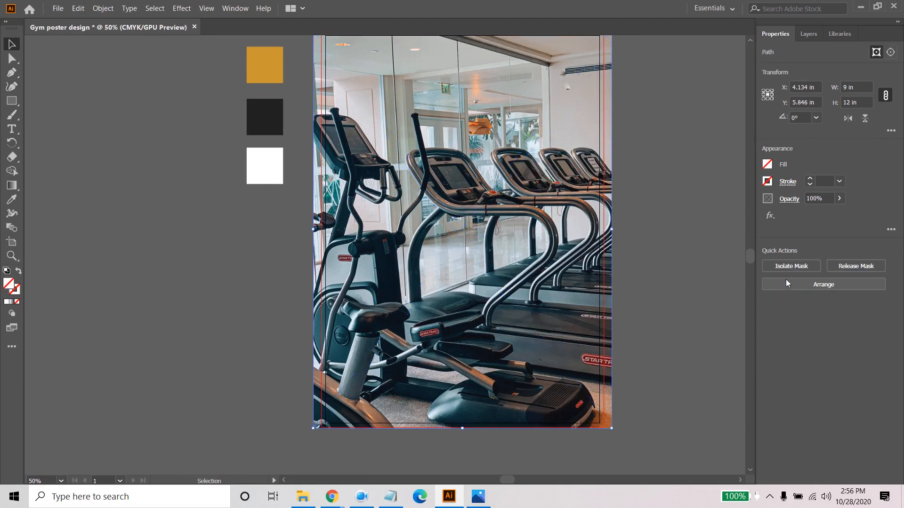
{"action": "left_click", "coordinate": [796, 268]}
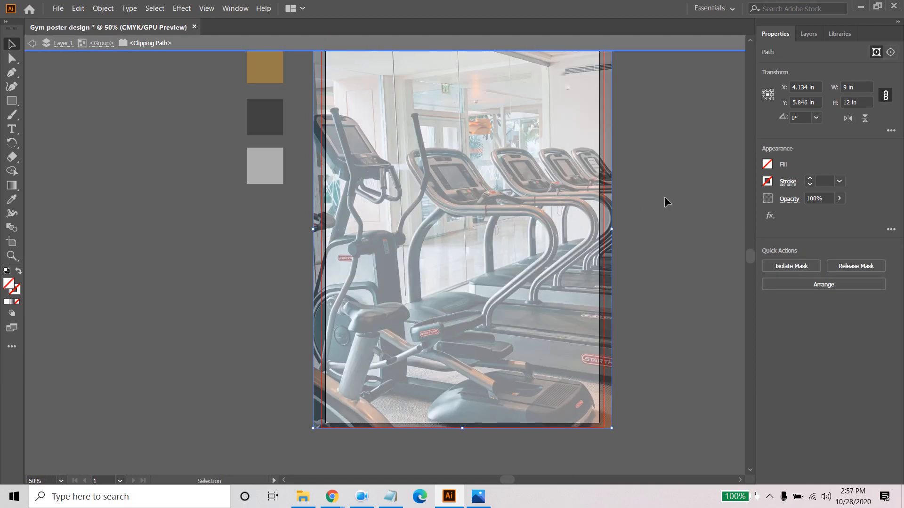
{"action": "left_click", "coordinate": [31, 44]}
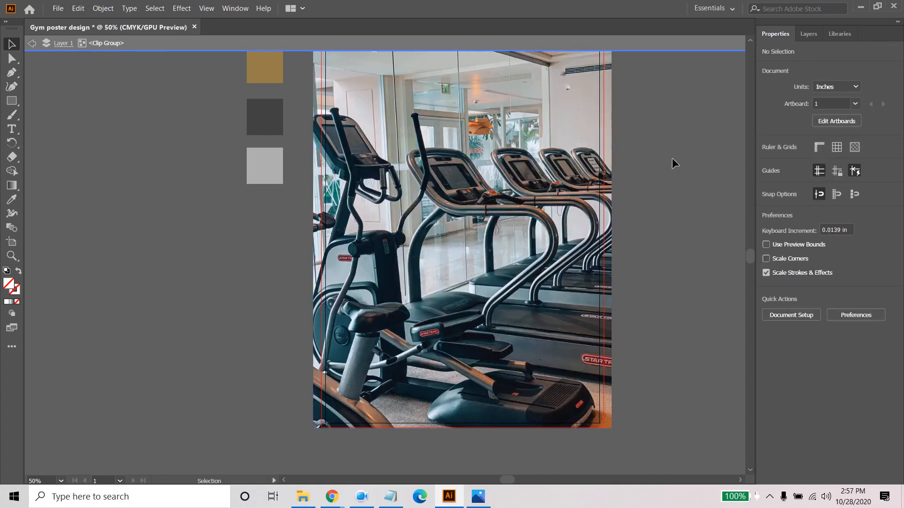
- Draw an unfilled rectangle about 8.2 x 11.69 in over the artboard inside the clip group, and go back up to Layer 1
{"action": "scroll", "coordinate": [657, 168], "scroll_direction": "down", "scroll_amount": 1}
{"action": "left_click_drag", "start_coordinate": [687, 150], "coordinate": [606, 196]}
{"action": "scroll", "coordinate": [411, 143], "scroll_direction": "up", "scroll_amount": 1}
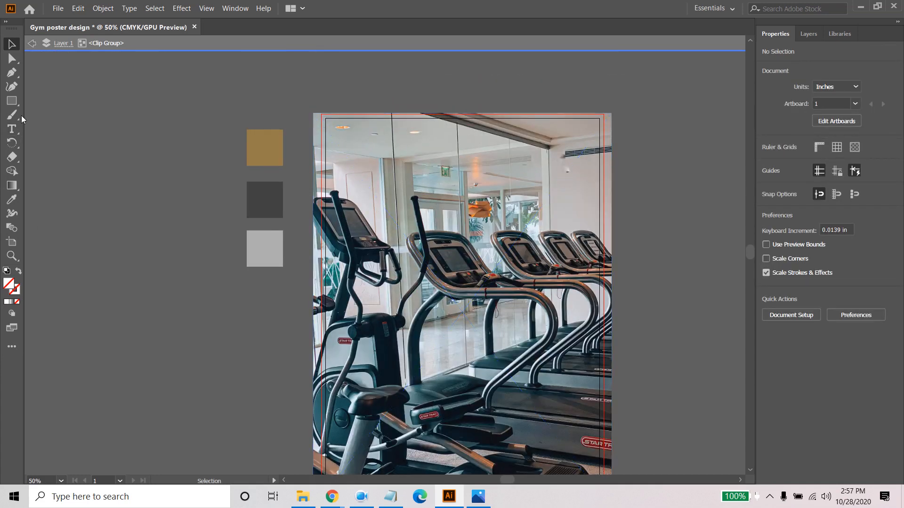
{"action": "key", "text": "m"}
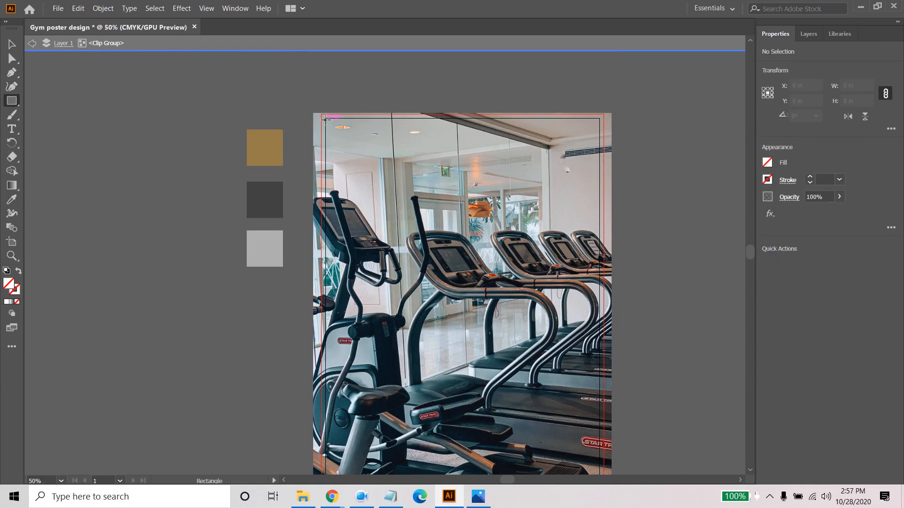
{"action": "left_click_drag", "start_coordinate": [325, 117], "coordinate": [597, 395]}
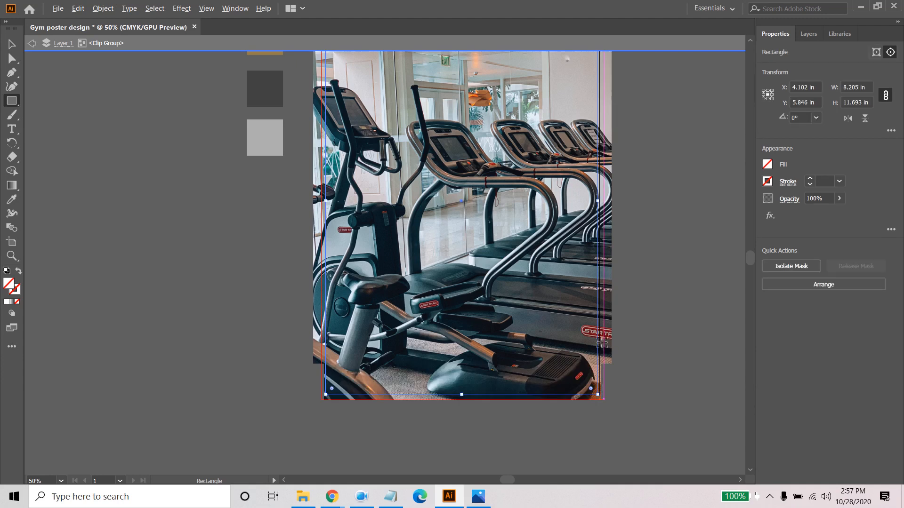
{"action": "scroll", "coordinate": [600, 343], "scroll_direction": "down", "scroll_amount": 1}
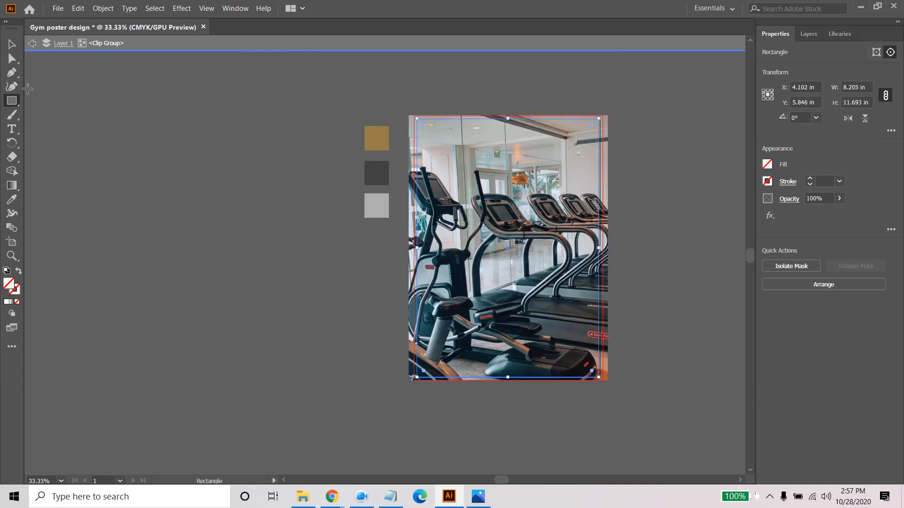
{"action": "left_click", "coordinate": [32, 44]}
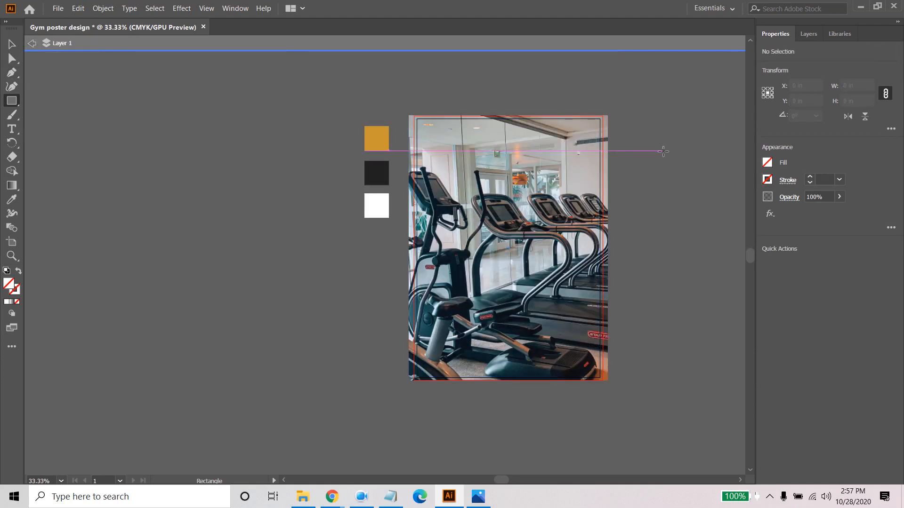
- Expand Layer 1 in the layer list, highlight the clip group and leave isolation mode
{"action": "left_click", "coordinate": [809, 34]}
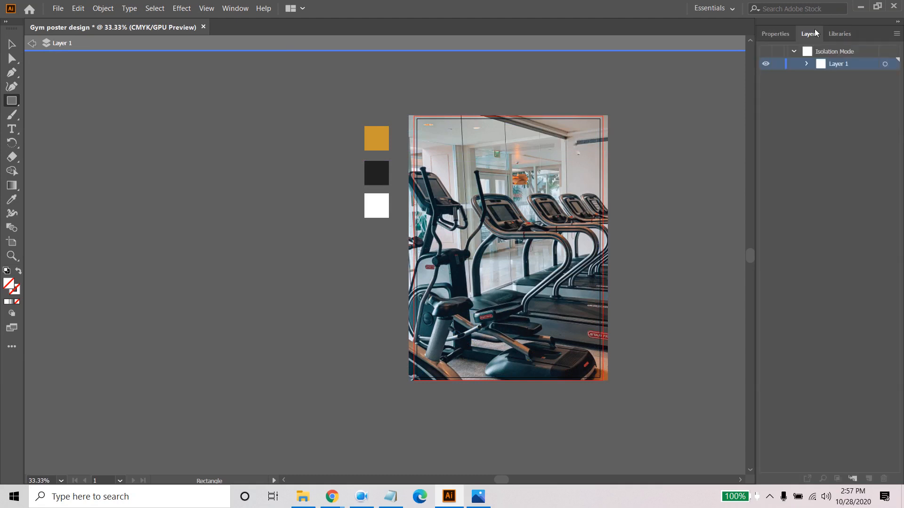
{"action": "left_click", "coordinate": [806, 64]}
{"action": "left_click_drag", "start_coordinate": [854, 91], "coordinate": [846, 72]}
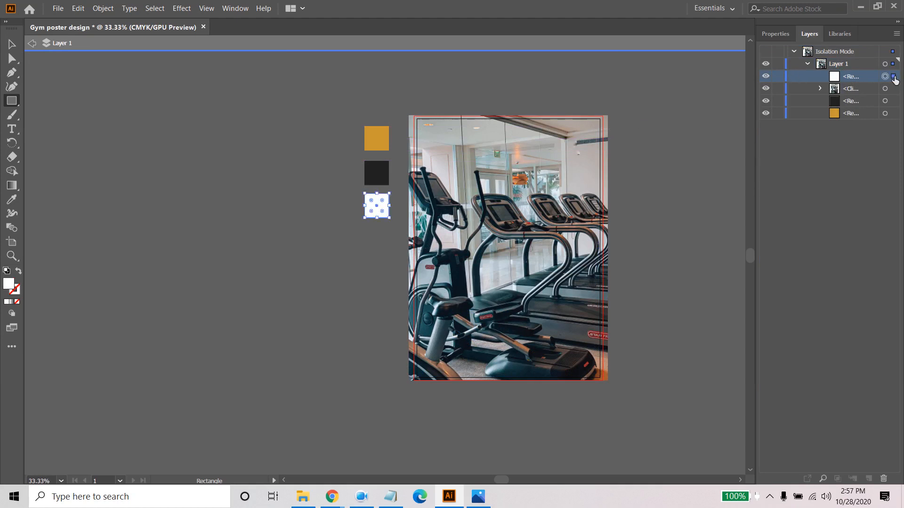
{"action": "left_click", "coordinate": [852, 88]}
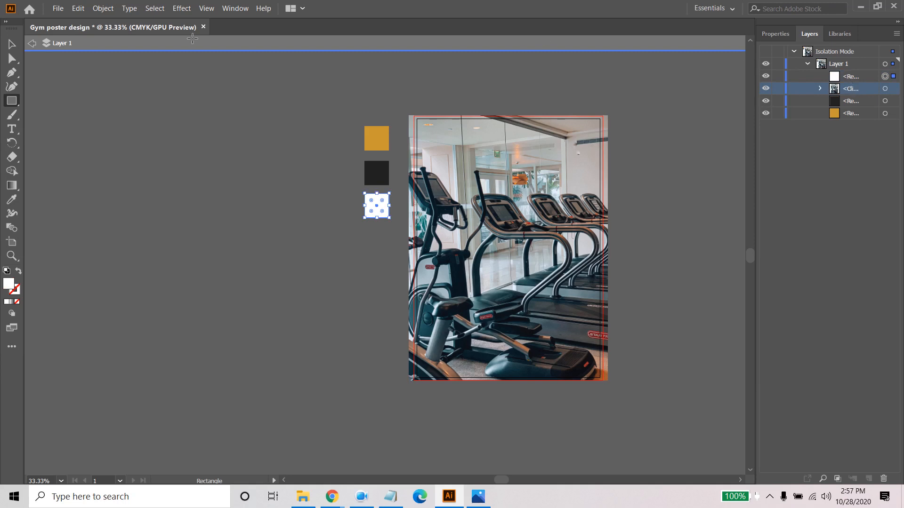
{"action": "left_click", "coordinate": [30, 42]}
{"action": "left_click", "coordinate": [30, 42]}
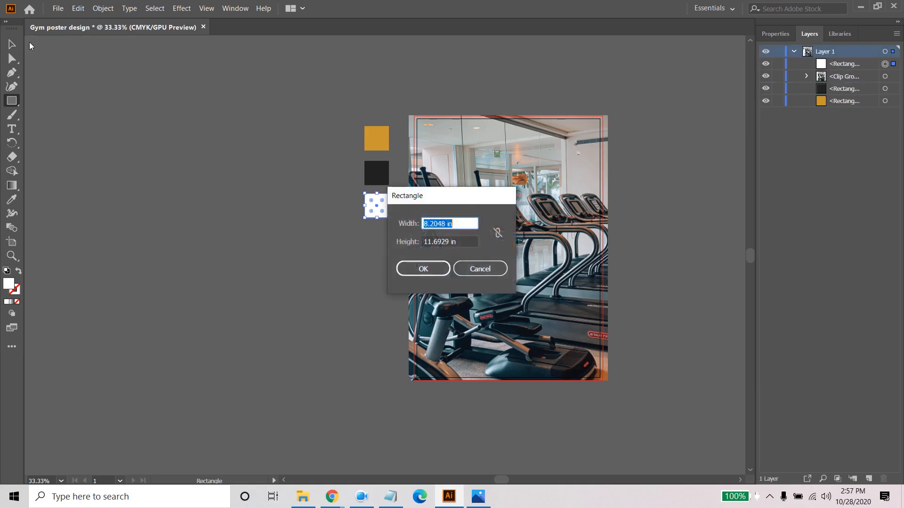
{"action": "left_click", "coordinate": [480, 268]}
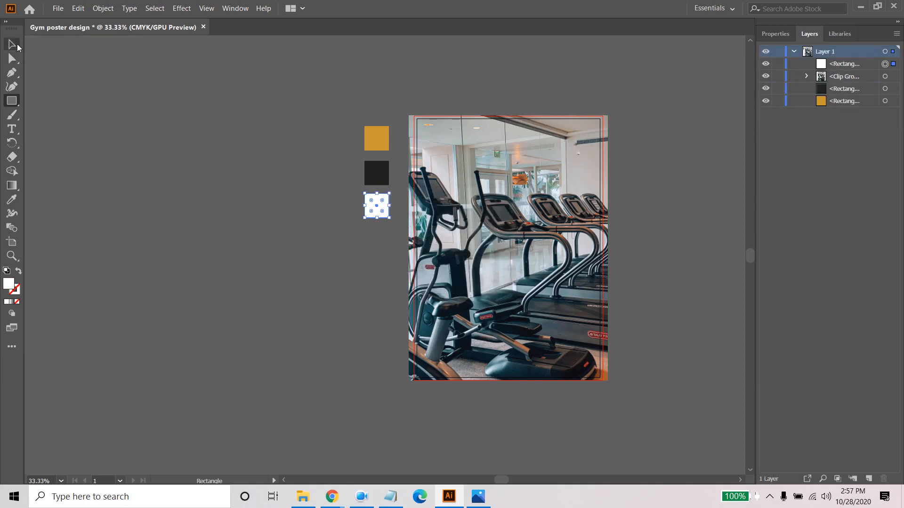
- Clear the selection and move the white rectangle directly below the clip group in the layer order
{"action": "key", "text": "v"}
{"action": "left_click", "coordinate": [182, 175]}
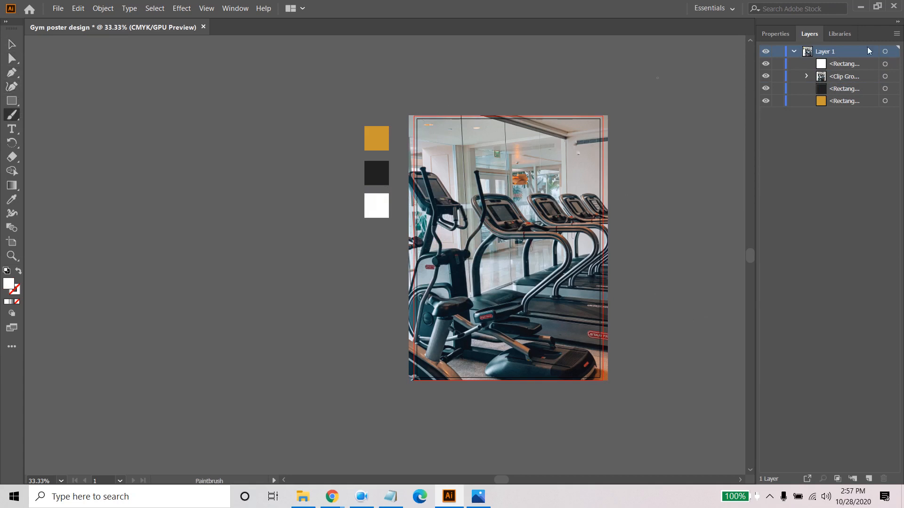
{"action": "left_click_drag", "start_coordinate": [851, 68], "coordinate": [849, 85]}
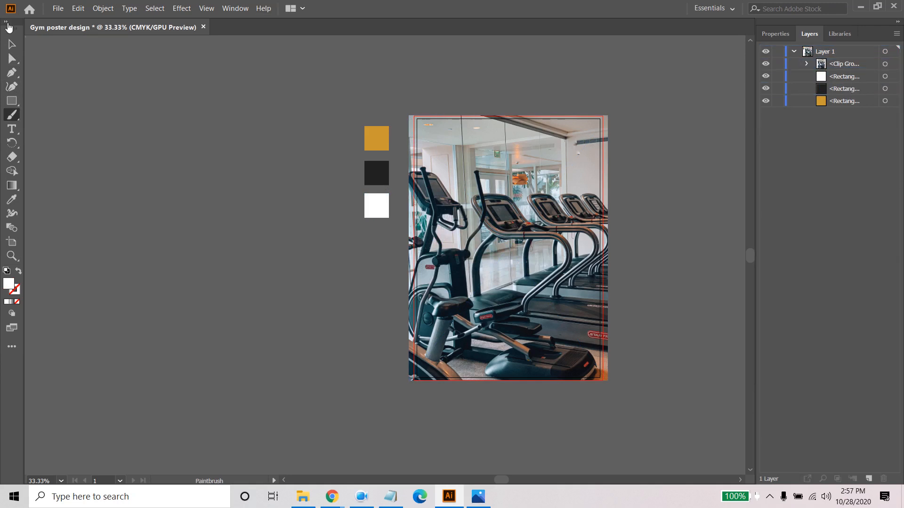
- Draw a white rectangle over the photo from corner to corner of the artboard
{"action": "left_click", "coordinate": [15, 104]}
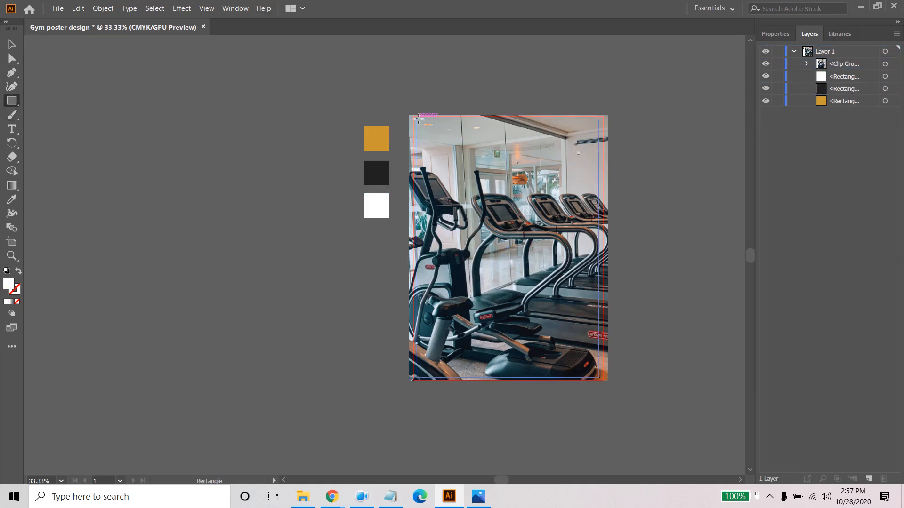
{"action": "left_click_drag", "start_coordinate": [417, 118], "coordinate": [599, 377]}
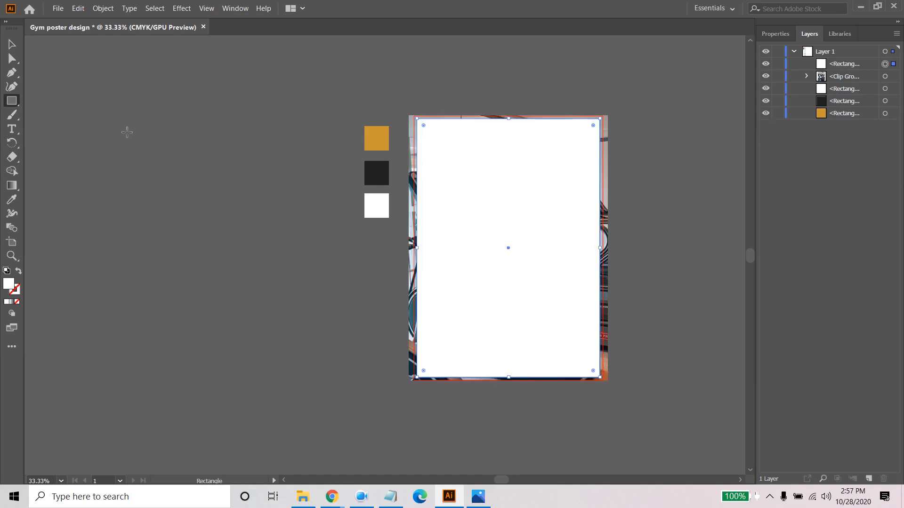
{"action": "left_click", "coordinate": [12, 45]}
{"action": "left_click", "coordinate": [149, 73]}
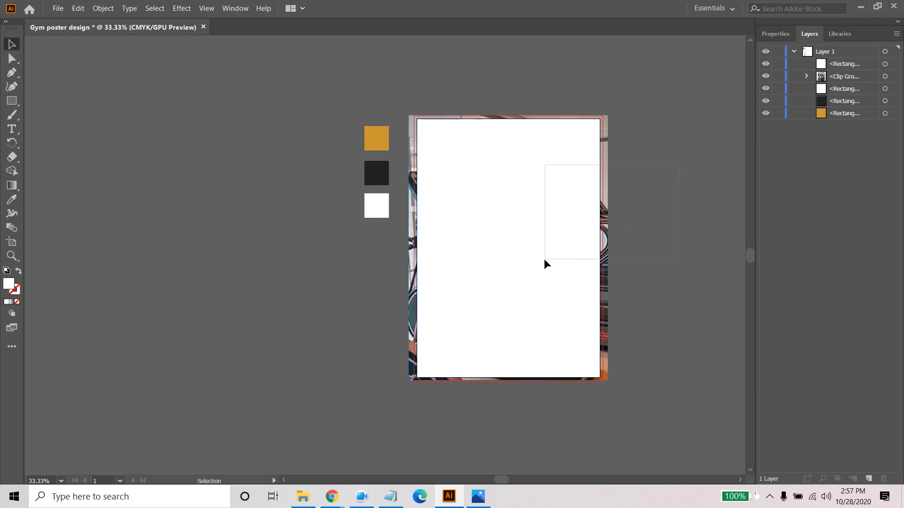
- Make a clipping mask from the white rectangle and the treadmill photo so the photo is trimmed to the page
{"action": "left_click_drag", "start_coordinate": [544, 259], "coordinate": [546, 260]}
{"action": "right_click", "coordinate": [560, 184]}
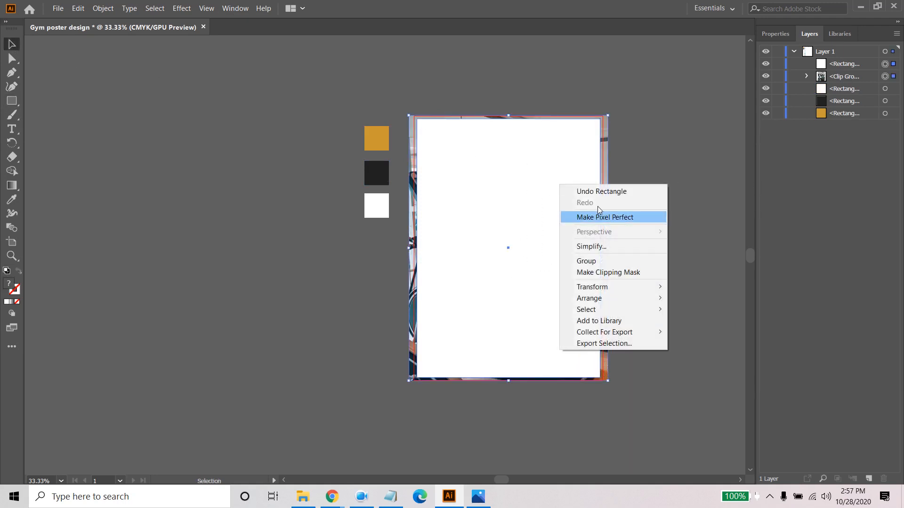
{"action": "left_click", "coordinate": [611, 273]}
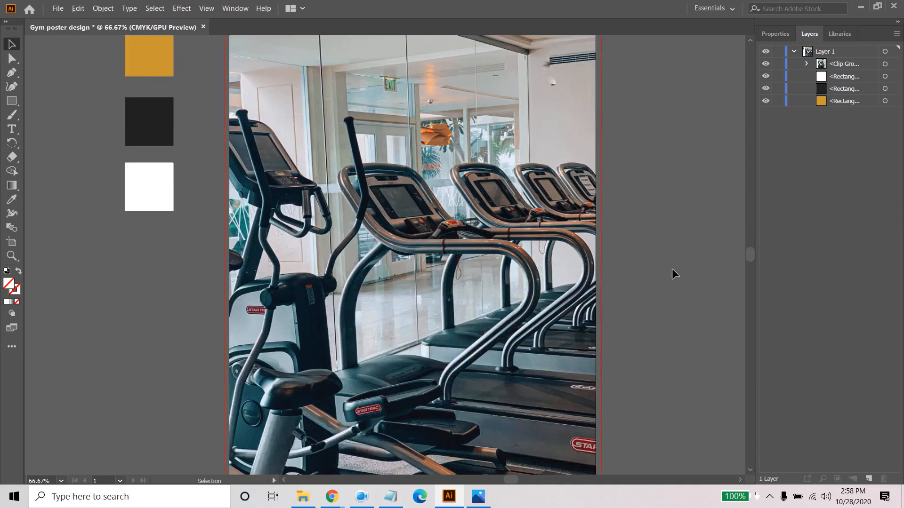
{"action": "left_click_drag", "start_coordinate": [653, 285], "coordinate": [643, 228]}
{"action": "scroll", "coordinate": [631, 244], "scroll_direction": "down", "scroll_amount": 1}
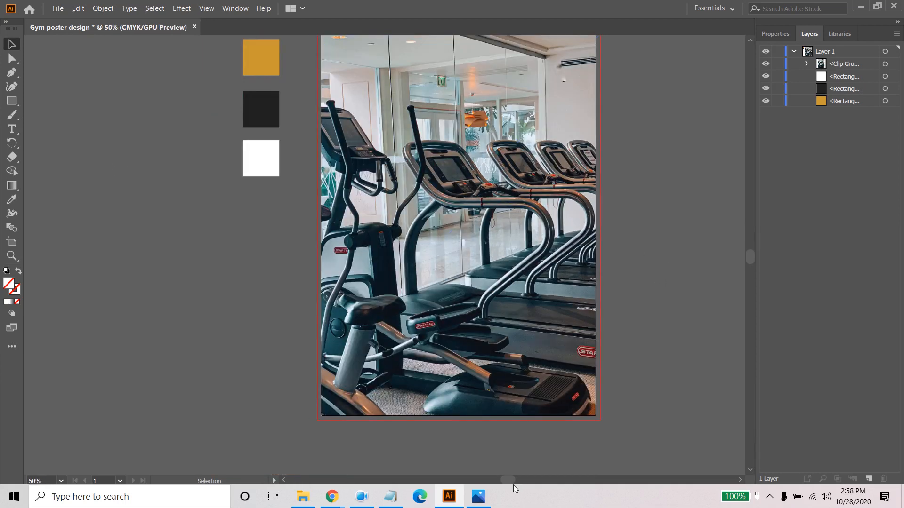
- Check the yellow fitness reference poster in Photos and return to Illustrator
{"action": "left_click", "coordinate": [479, 495]}
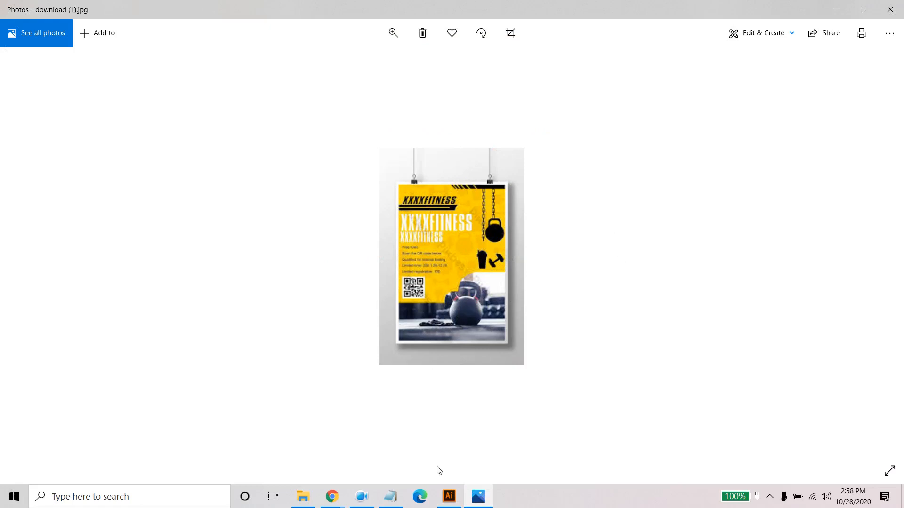
{"action": "left_click", "coordinate": [449, 500]}
{"action": "scroll", "coordinate": [626, 208], "scroll_direction": "up", "scroll_amount": 2}
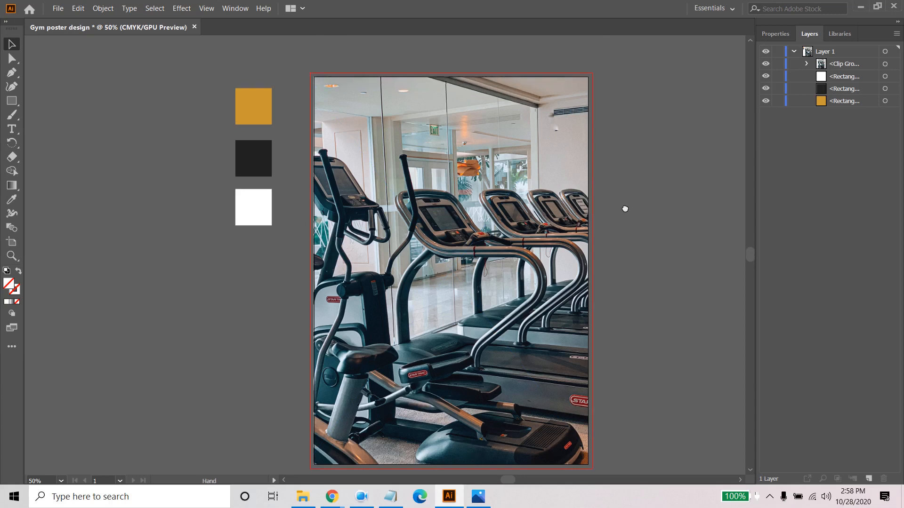
{"action": "left_click", "coordinate": [12, 101]}
{"action": "left_click_drag", "start_coordinate": [394, 81], "coordinate": [353, 314]}
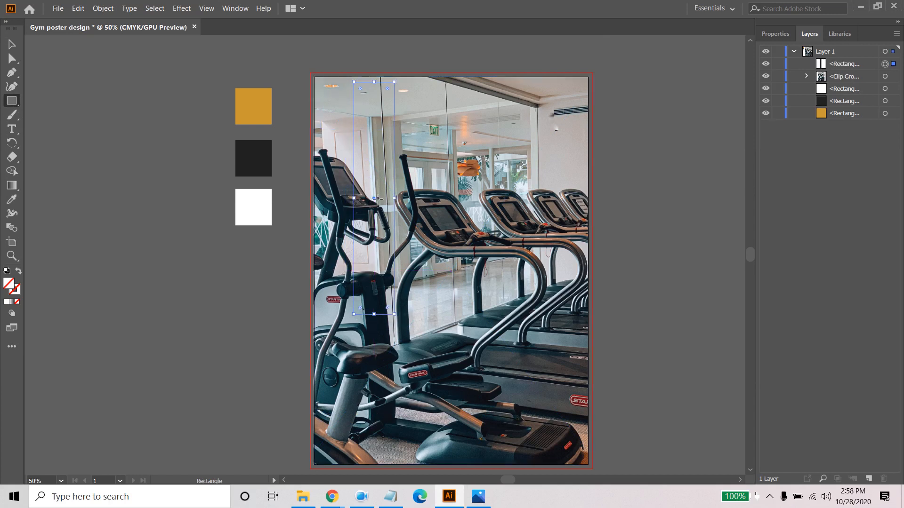
{"action": "key", "text": "Delete"}
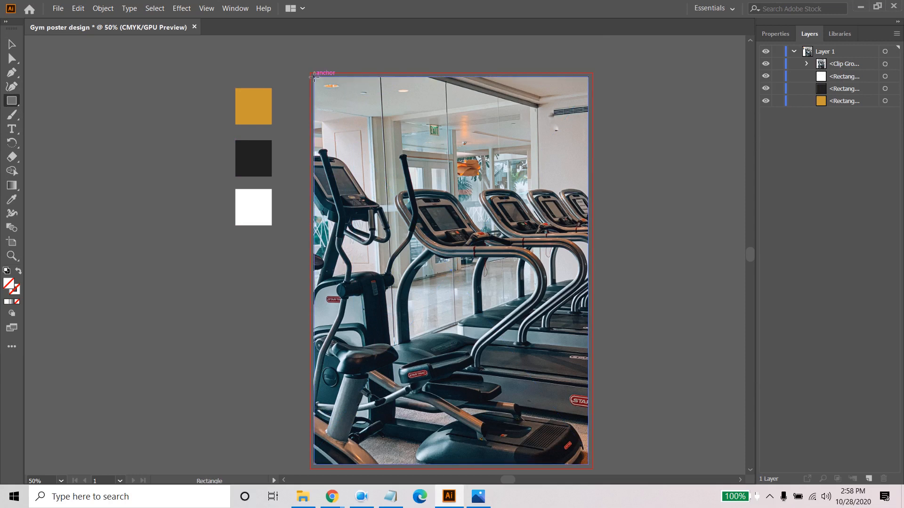
- Draw a page-wide rectangle from the artboard's top, leaving a narrow photo strip at the bottom, and fill it with the sampled gold swatch colour
{"action": "left_click_drag", "start_coordinate": [314, 75], "coordinate": [588, 414]}
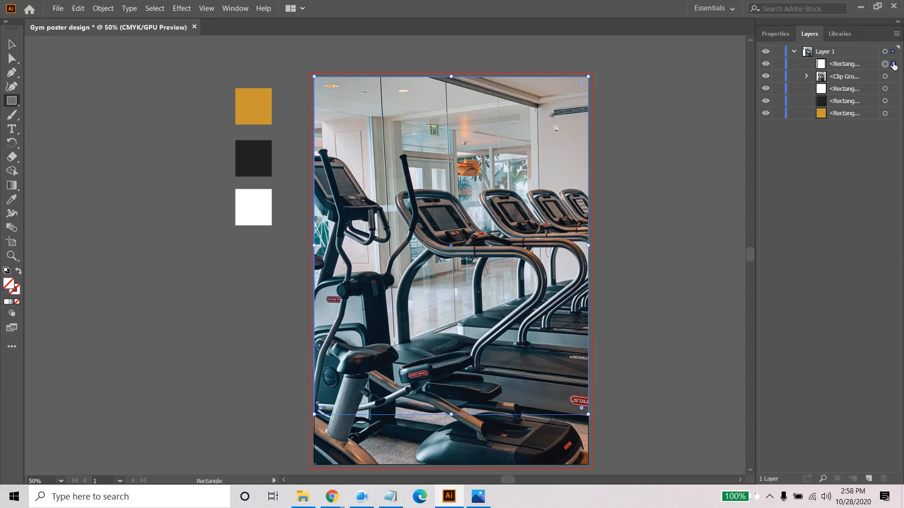
{"action": "double_click", "coordinate": [10, 287]}
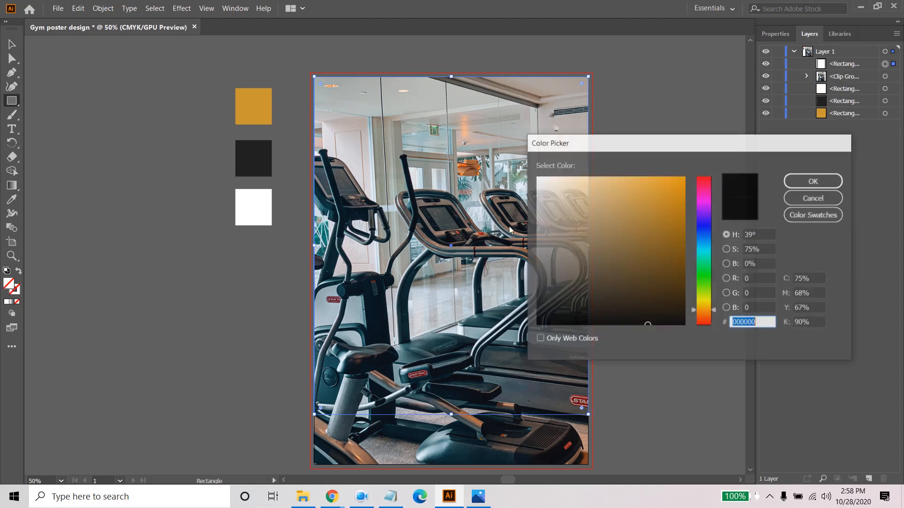
{"action": "left_click", "coordinate": [814, 180]}
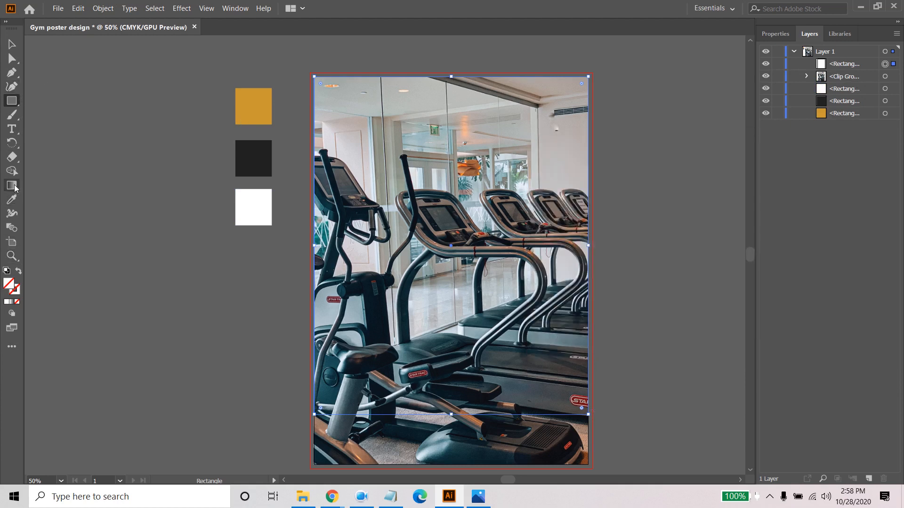
{"action": "left_click", "coordinate": [14, 200]}
{"action": "left_click", "coordinate": [256, 104]}
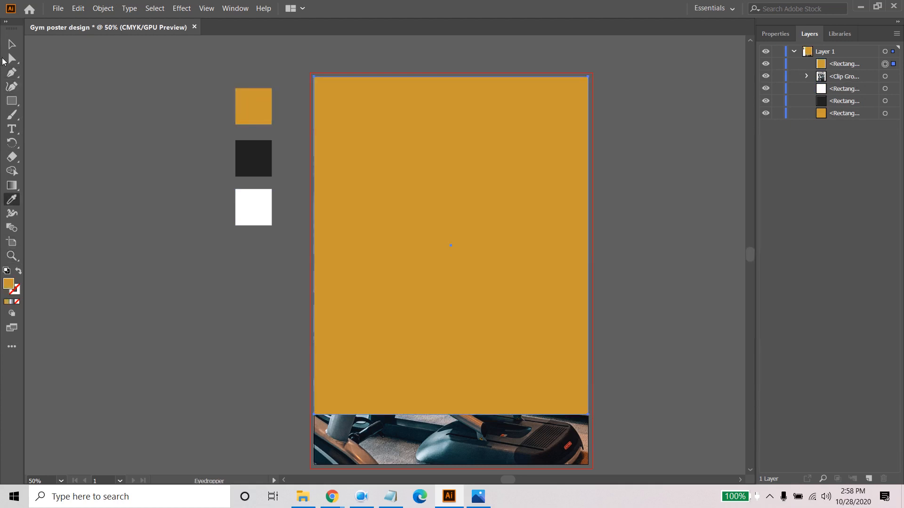
{"action": "left_click", "coordinate": [12, 44]}
{"action": "left_click", "coordinate": [97, 80]}
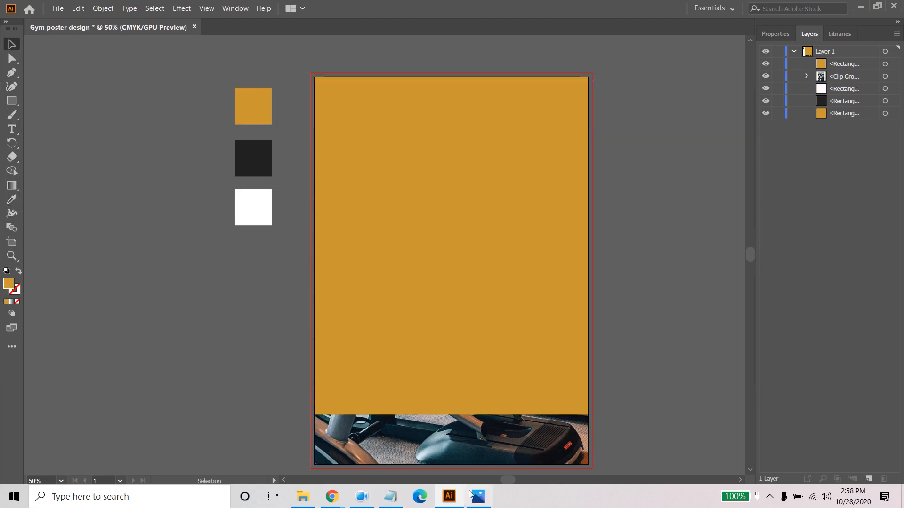
- Check the yellow reference poster in Photos, and in Illustrator draw a rectangle at the gold panel's lower right with fully rounded ends
{"action": "left_click", "coordinate": [487, 500]}
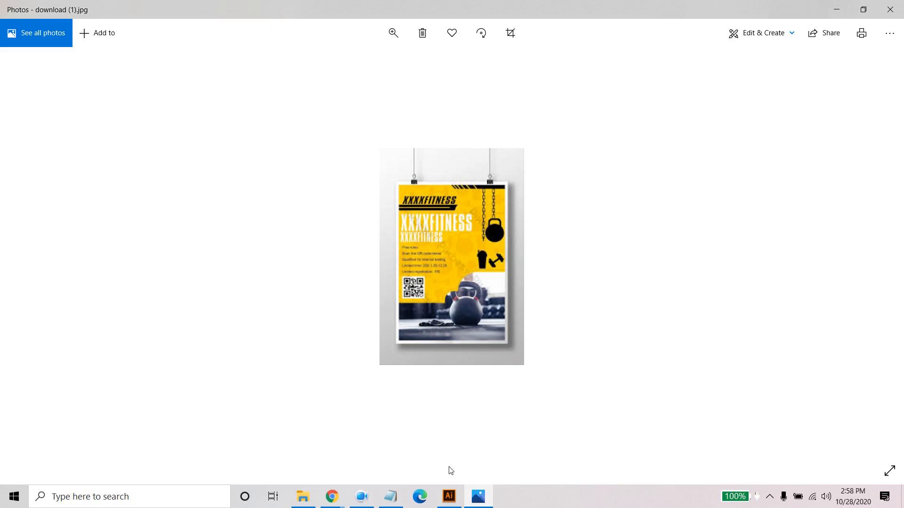
{"action": "left_click", "coordinate": [483, 496]}
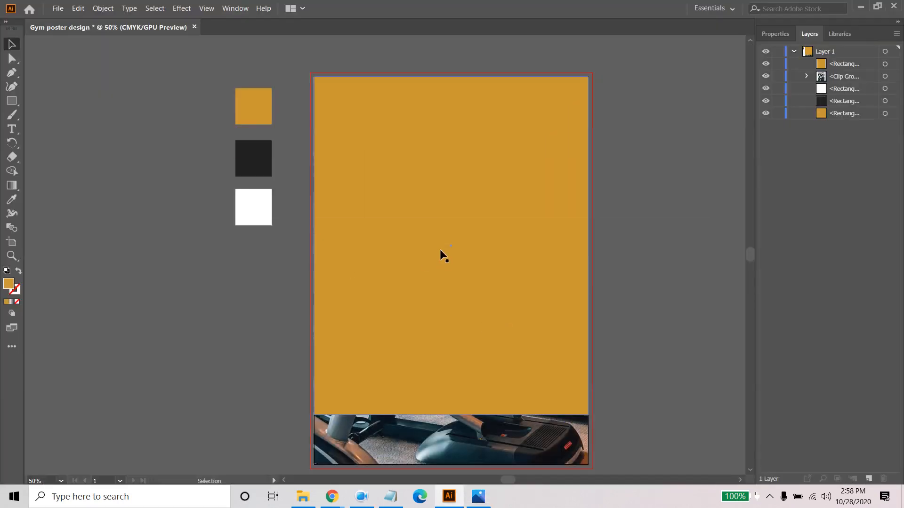
{"action": "left_click", "coordinate": [481, 344]}
{"action": "left_click_drag", "start_coordinate": [95, 202], "coordinate": [11, 181]}
{"action": "left_click", "coordinate": [10, 101]}
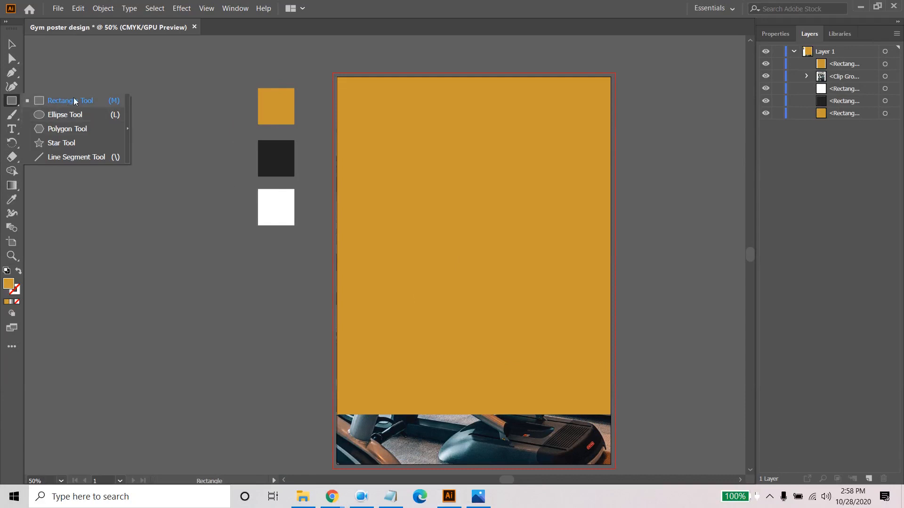
{"action": "left_click", "coordinate": [75, 102]}
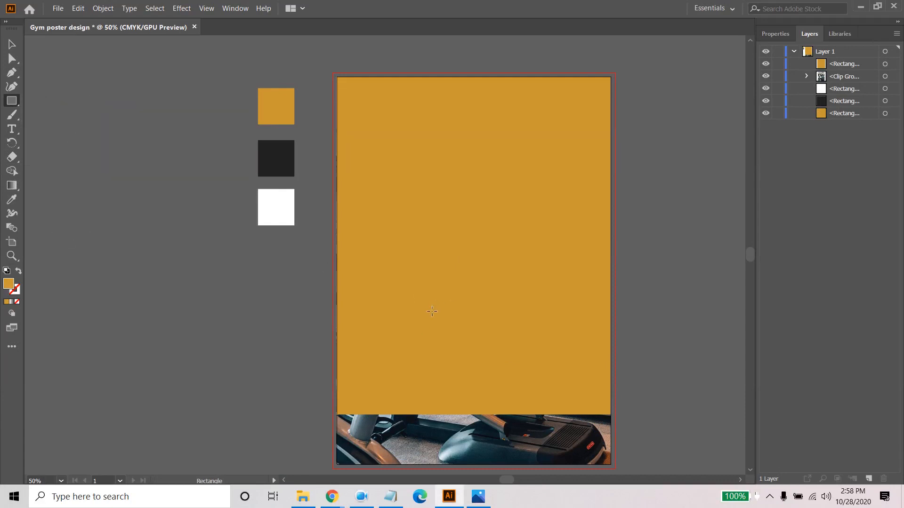
{"action": "left_click_drag", "start_coordinate": [431, 311], "coordinate": [611, 367]}
{"action": "left_click_drag", "start_coordinate": [437, 319], "coordinate": [555, 356]}
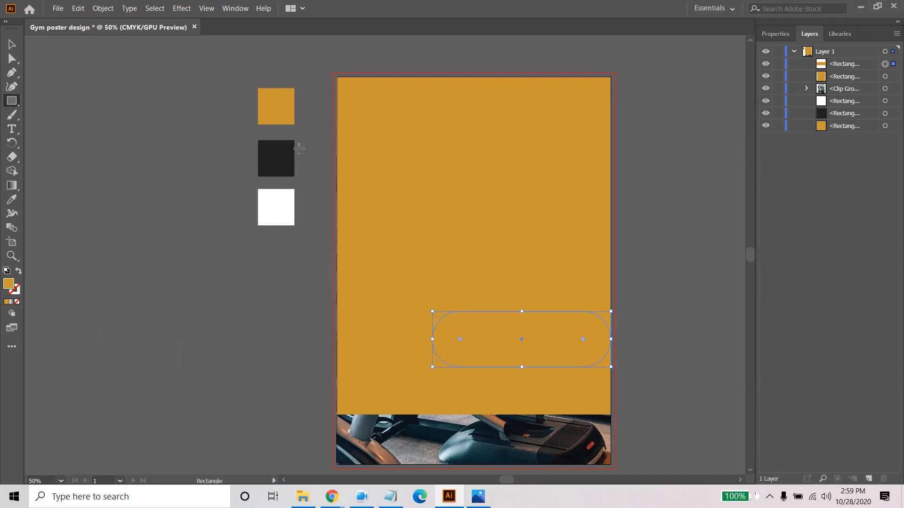
- Fill the pill shape with the sampled dark swatch colour and shift it right so it overhangs the page's right edge
{"action": "left_click", "coordinate": [12, 200]}
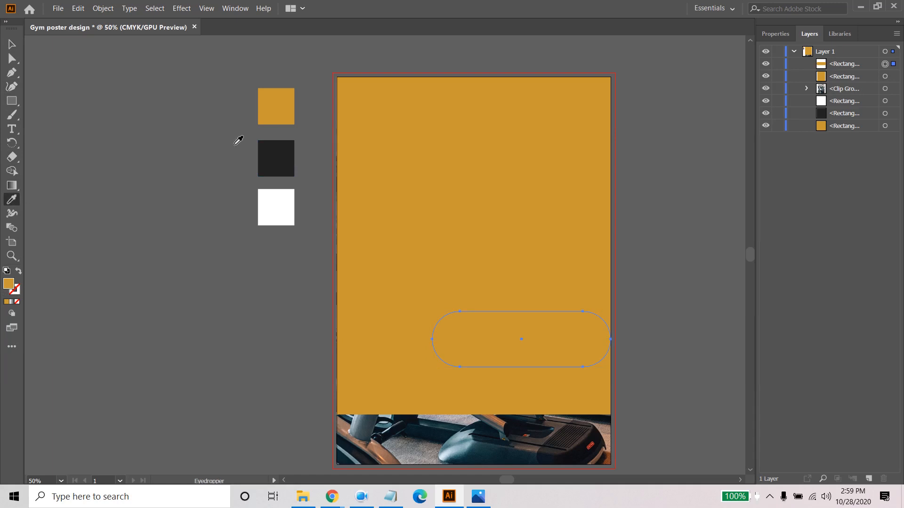
{"action": "left_click", "coordinate": [264, 156]}
{"action": "left_click", "coordinate": [12, 44]}
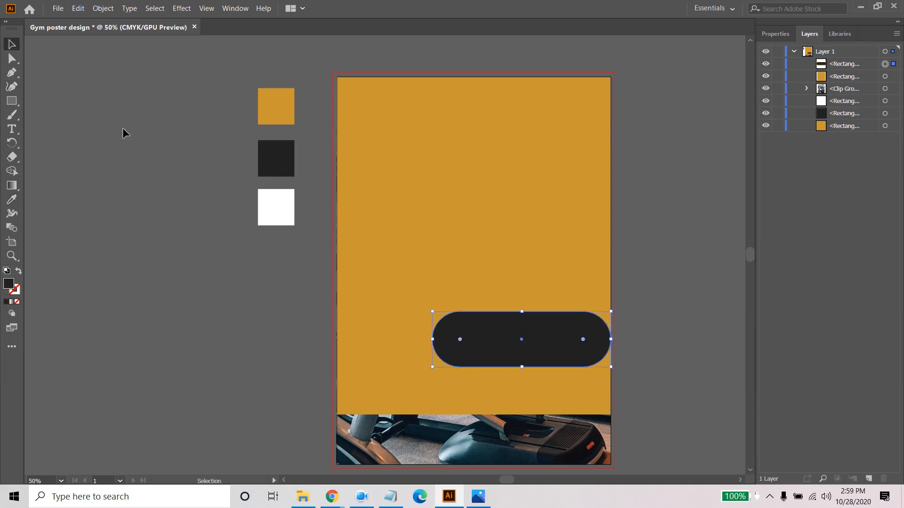
{"action": "left_click_drag", "start_coordinate": [505, 335], "coordinate": [538, 335]}
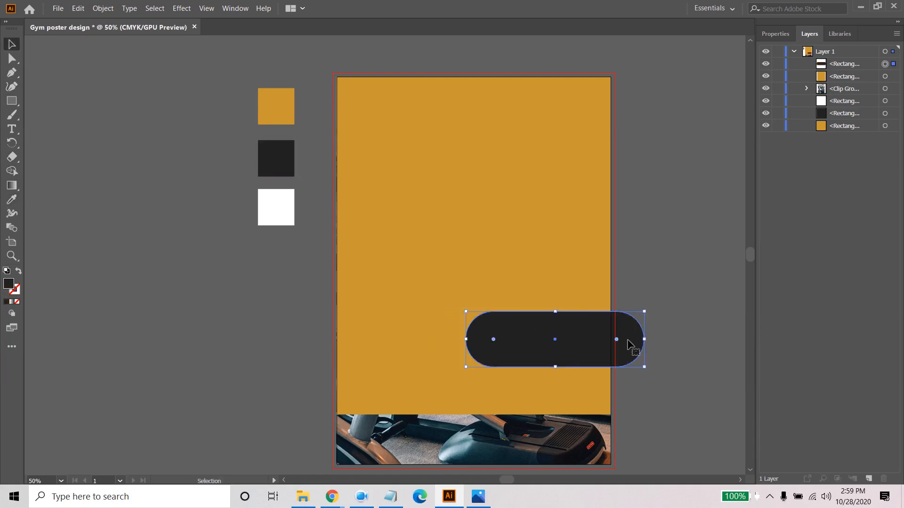
{"action": "left_click", "coordinate": [725, 352]}
{"action": "left_click_drag", "start_coordinate": [694, 382], "coordinate": [647, 277]}
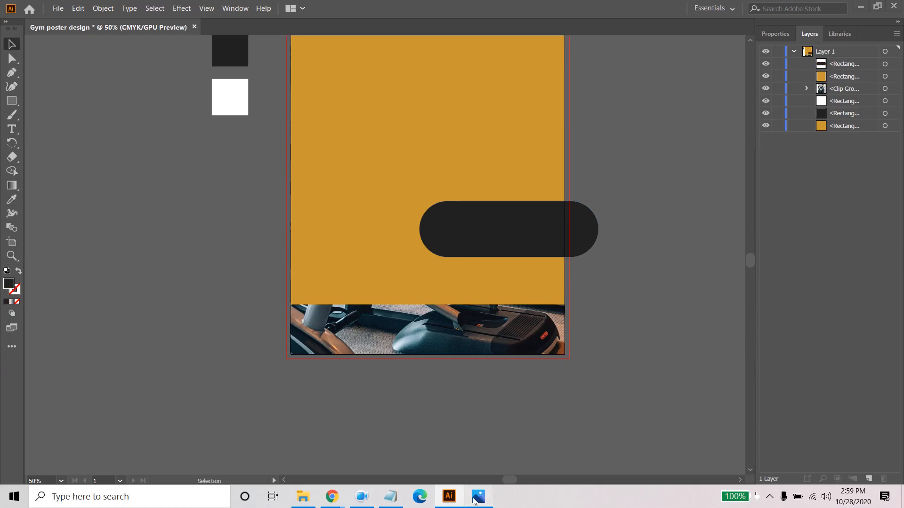
- Duplicate the dark pill below and slightly left of the original, and stretch the copy's right end further past the page edge
{"action": "left_click", "coordinate": [477, 497]}
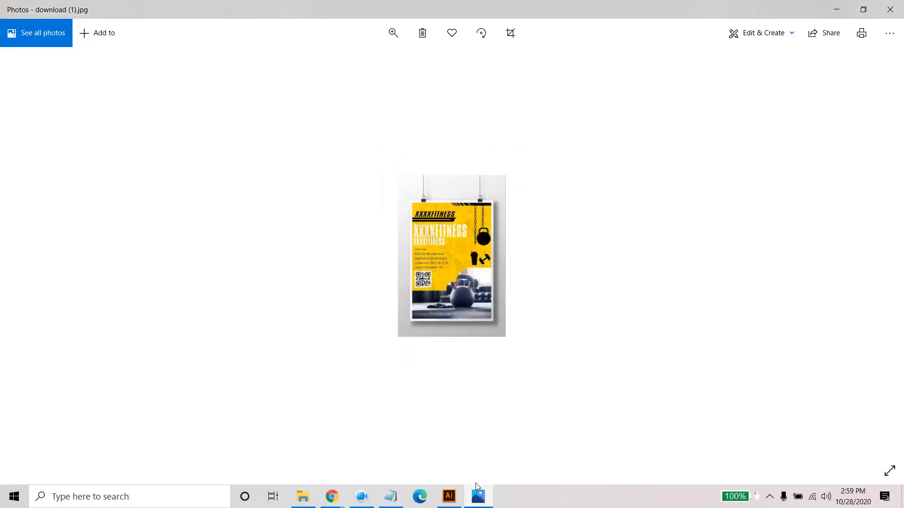
{"action": "left_click", "coordinate": [476, 497]}
{"action": "left_click", "coordinate": [456, 229]}
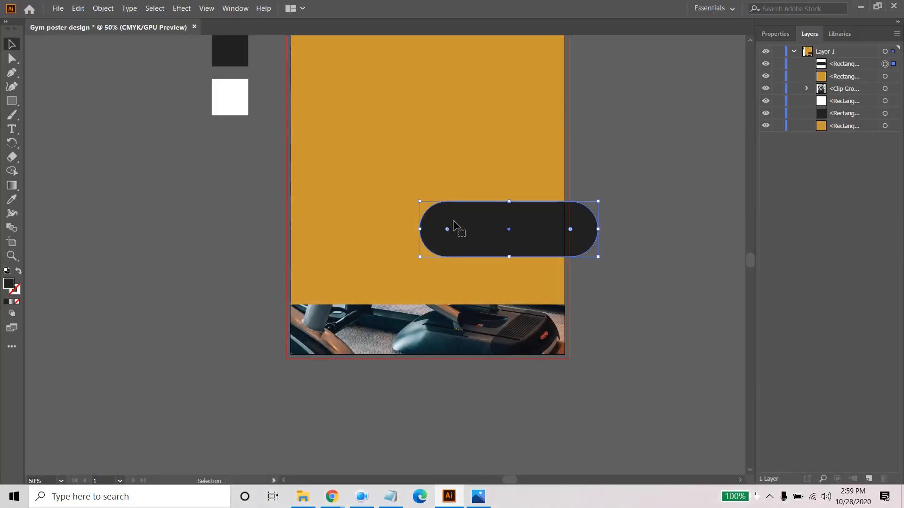
{"action": "left_click_drag", "start_coordinate": [478, 232], "coordinate": [453, 284]}
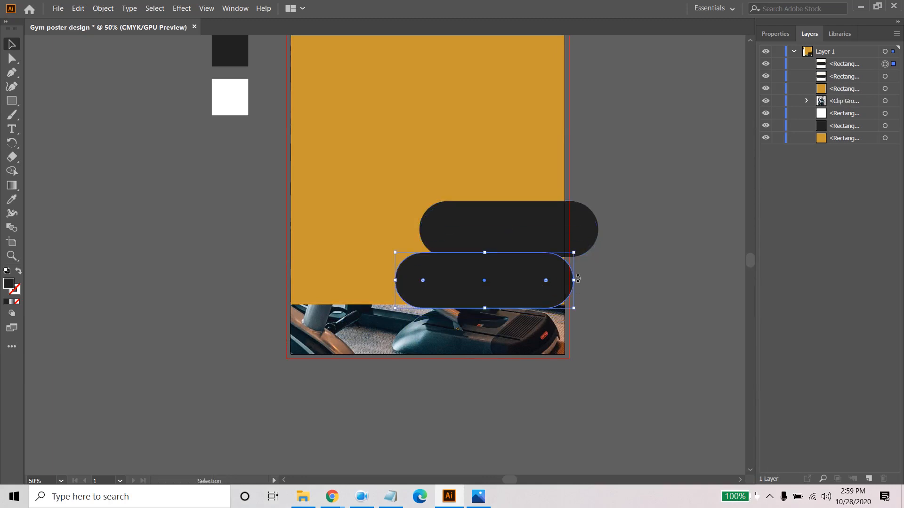
{"action": "left_click_drag", "start_coordinate": [576, 280], "coordinate": [640, 280]}
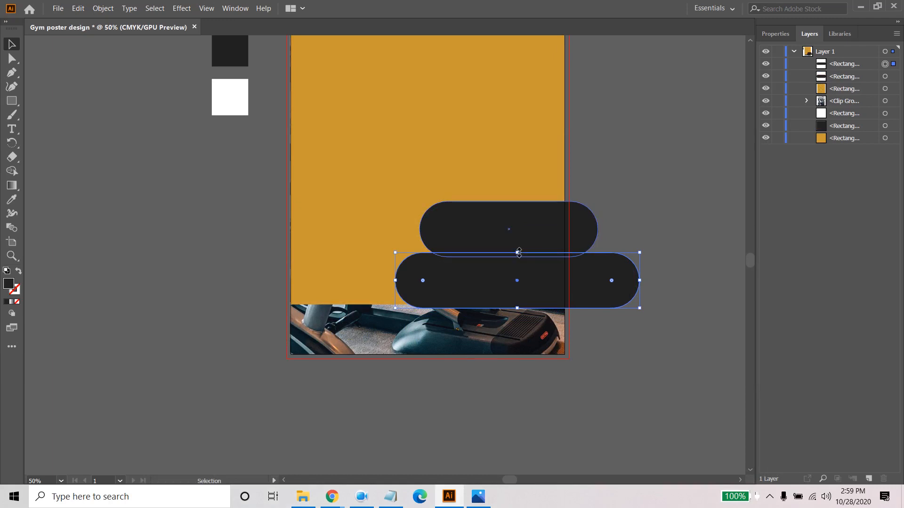
{"action": "left_click_drag", "start_coordinate": [519, 253], "coordinate": [520, 303]}
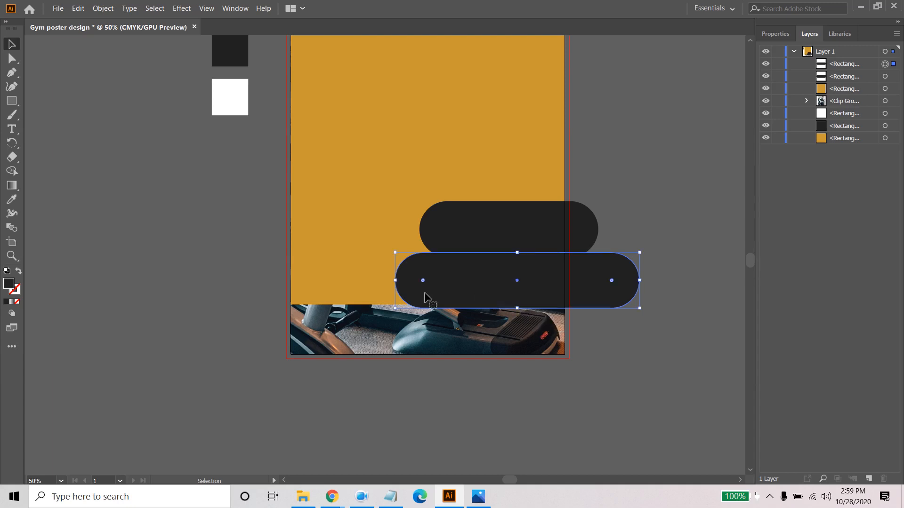
- Square off the lower pill's corners, reduce its height slightly and fully round its ends again
{"action": "left_click_drag", "start_coordinate": [422, 281], "coordinate": [391, 262]}
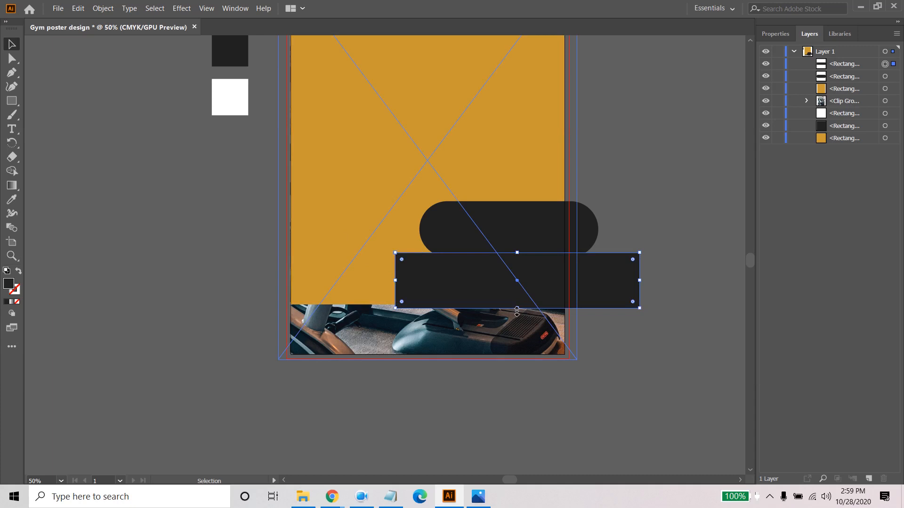
{"action": "left_click_drag", "start_coordinate": [517, 311], "coordinate": [517, 299]}
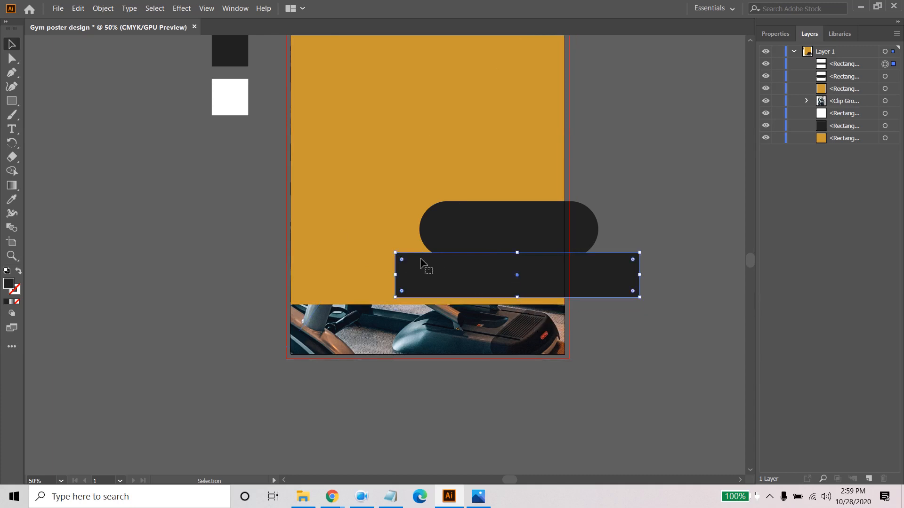
{"action": "left_click_drag", "start_coordinate": [402, 260], "coordinate": [518, 308]}
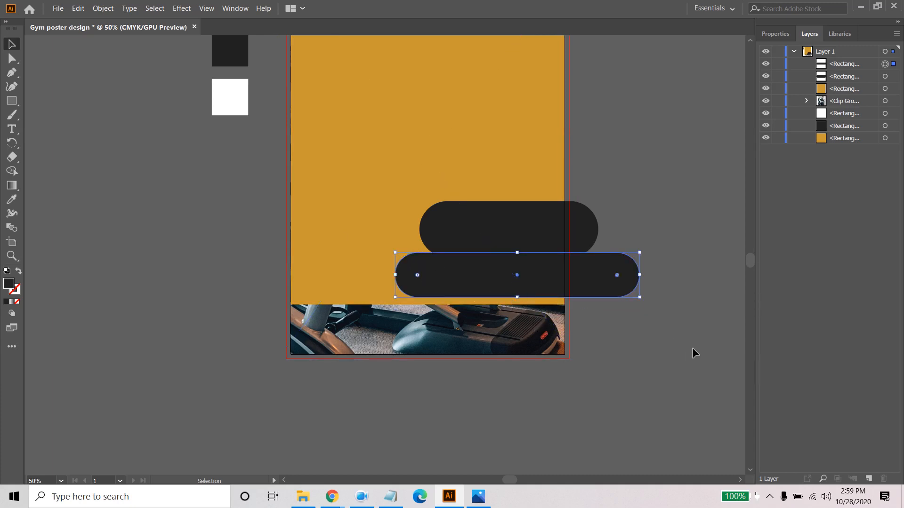
{"action": "left_click", "coordinate": [682, 332]}
- Reposition the longer pill to overlap the upper pill's lower edge and extend beyond its left end, checking the reference poster
{"action": "left_click", "coordinate": [486, 284]}
{"action": "left_click_drag", "start_coordinate": [464, 284], "coordinate": [471, 262]}
{"action": "left_click", "coordinate": [673, 217]}
{"action": "left_click", "coordinate": [522, 217]}
{"action": "left_click", "coordinate": [613, 335]}
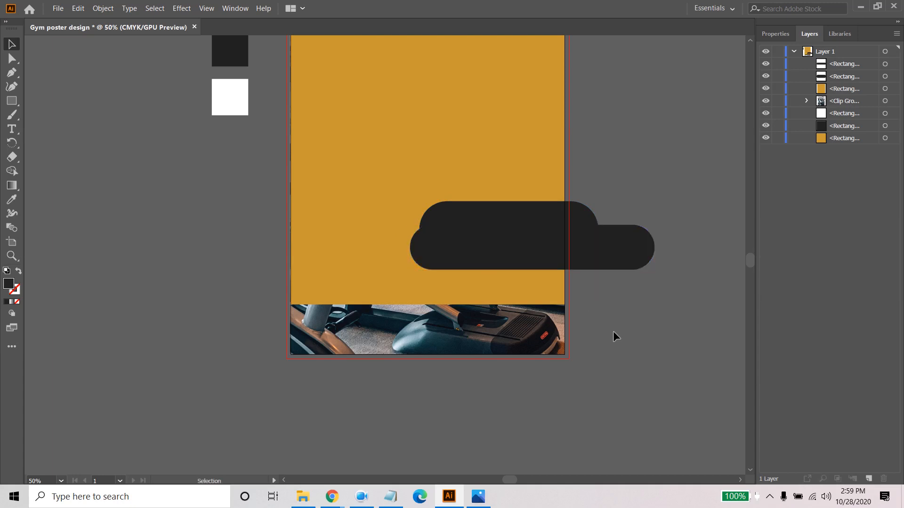
{"action": "left_click", "coordinate": [478, 496]}
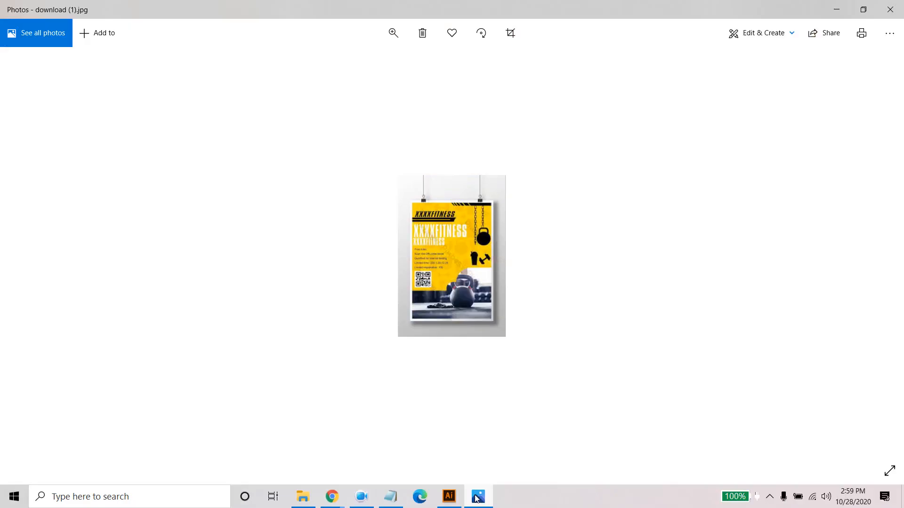
{"action": "left_click", "coordinate": [478, 496]}
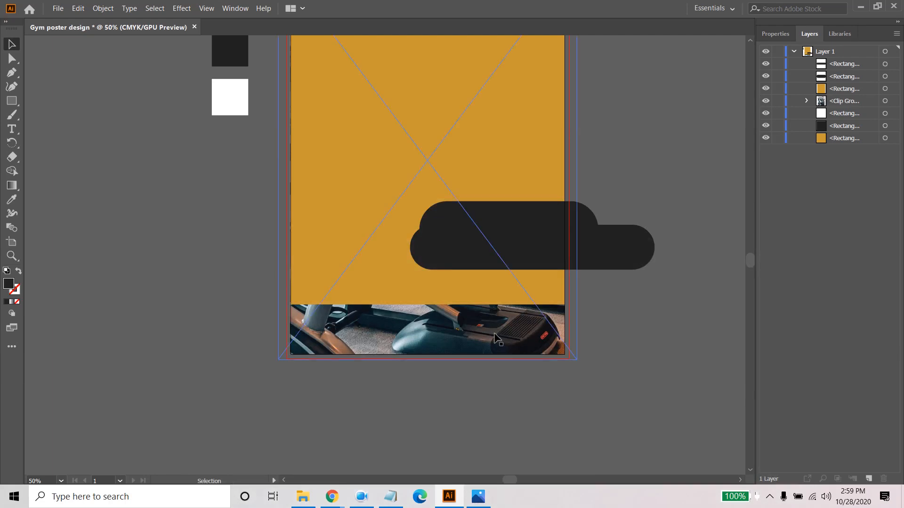
{"action": "left_click_drag", "start_coordinate": [491, 259], "coordinate": [479, 267]}
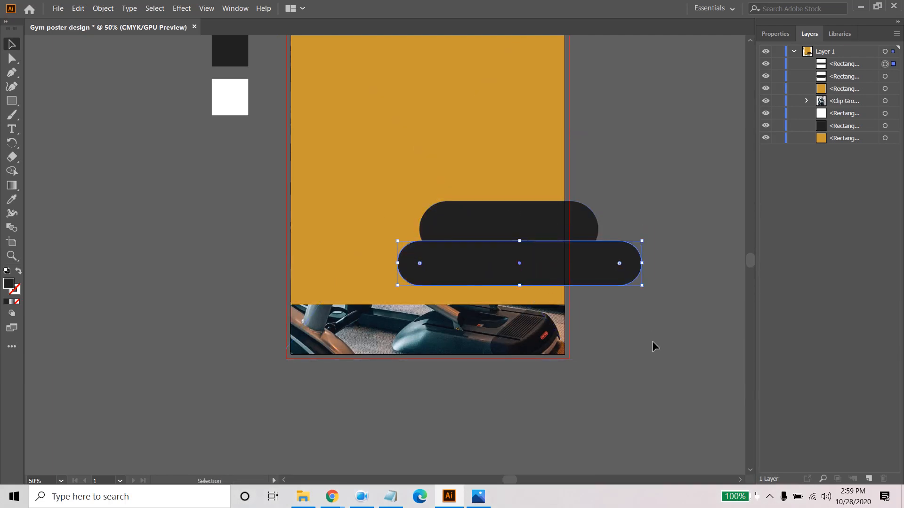
{"action": "left_click", "coordinate": [652, 346]}
- Select both dark pills and move them down and left so the lower one overlaps the photo strip
{"action": "left_click_drag", "start_coordinate": [552, 278], "coordinate": [470, 281]}
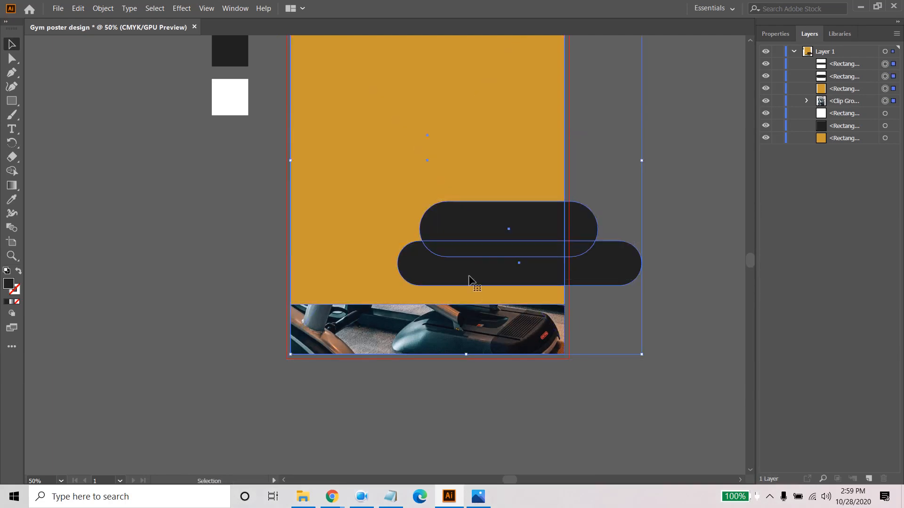
{"action": "left_click", "coordinate": [703, 220]}
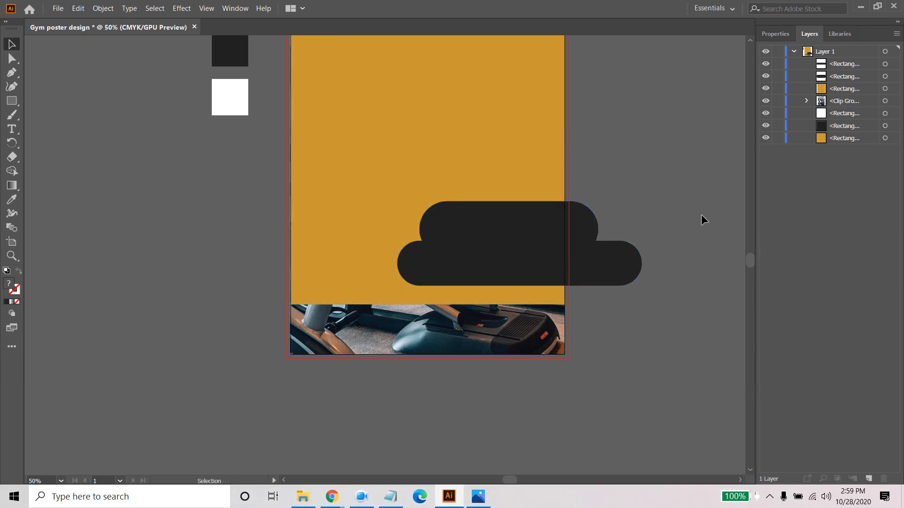
{"action": "left_click", "coordinate": [522, 234]}
{"action": "left_click", "coordinate": [464, 281], "text": "shift"}
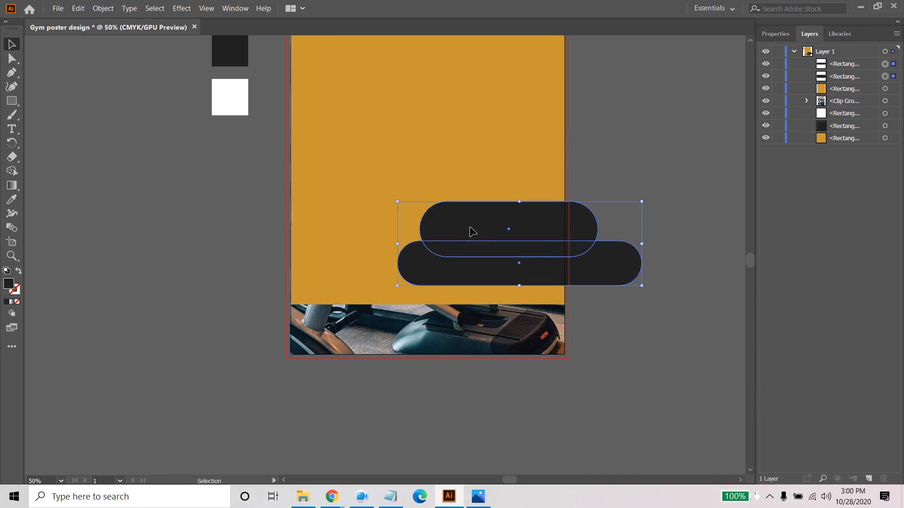
{"action": "left_click_drag", "start_coordinate": [470, 229], "coordinate": [462, 258]}
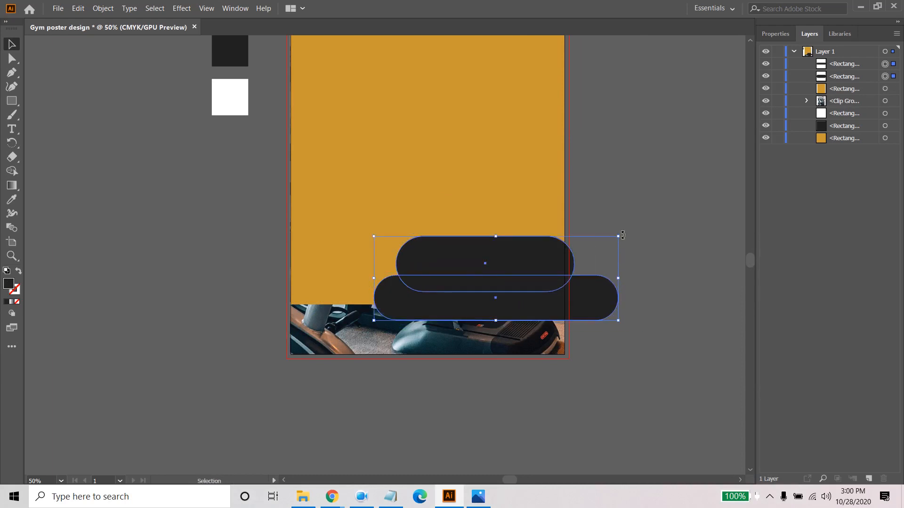
{"action": "left_click", "coordinate": [673, 261]}
- Stretch the upper pill's right end further beyond the page's right edge
{"action": "left_click", "coordinate": [554, 261]}
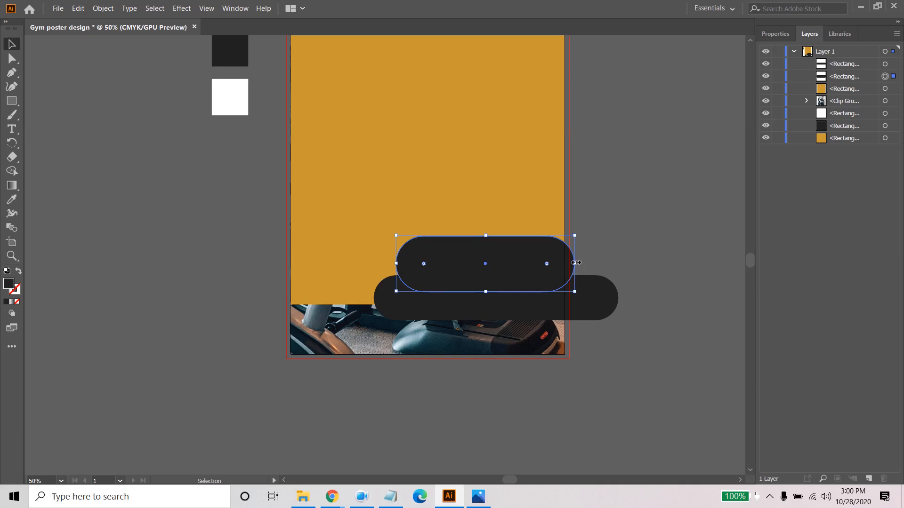
{"action": "left_click_drag", "start_coordinate": [573, 263], "coordinate": [607, 264]}
{"action": "left_click", "coordinate": [684, 258]}
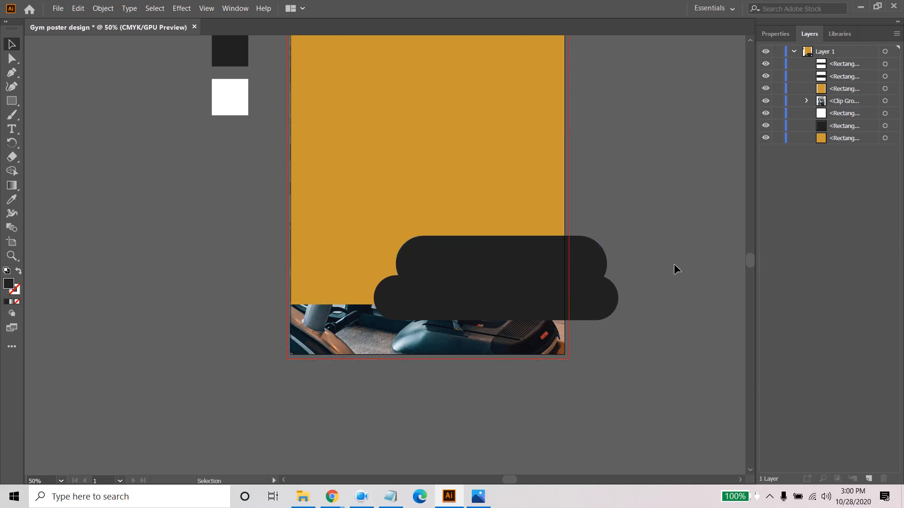
- Nudge the upper pill slightly upward over the lower one, comparing the layout with the reference poster in Photos
{"action": "left_click", "coordinate": [478, 496]}
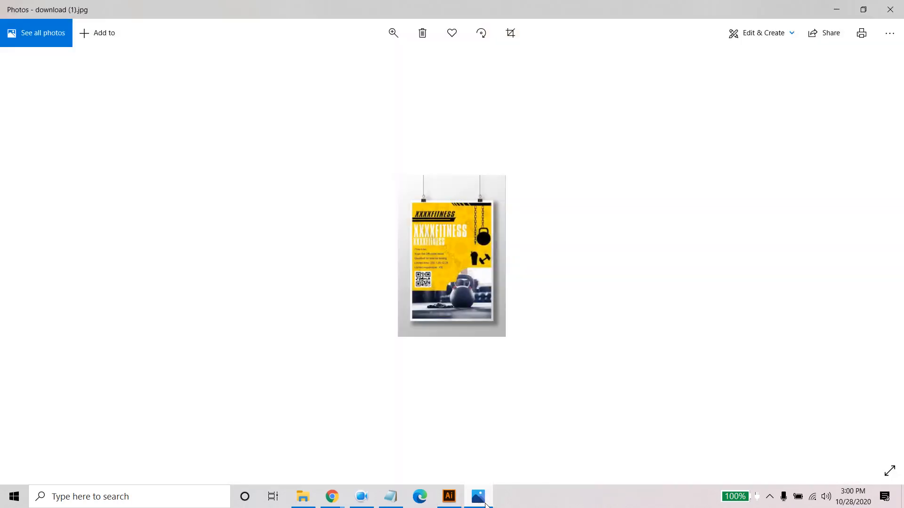
{"action": "left_click", "coordinate": [478, 497]}
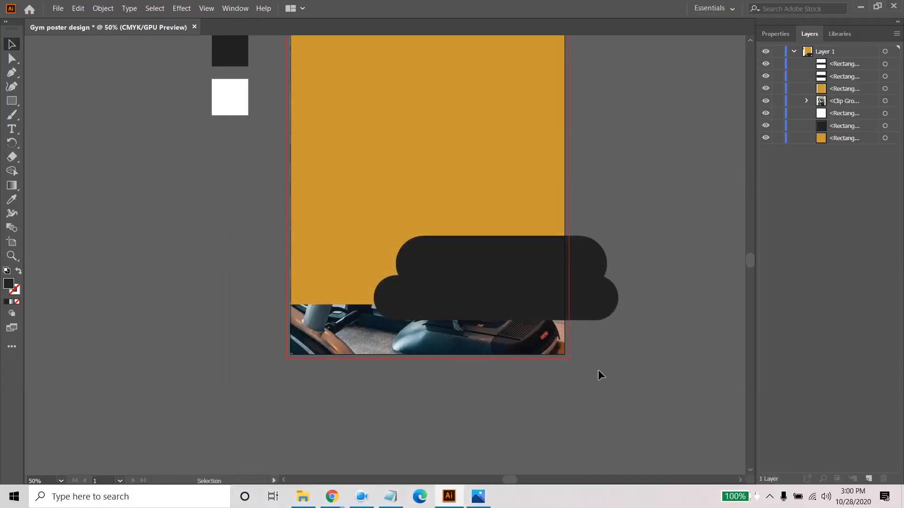
{"action": "left_click", "coordinate": [456, 264]}
{"action": "left_click", "coordinate": [457, 265]}
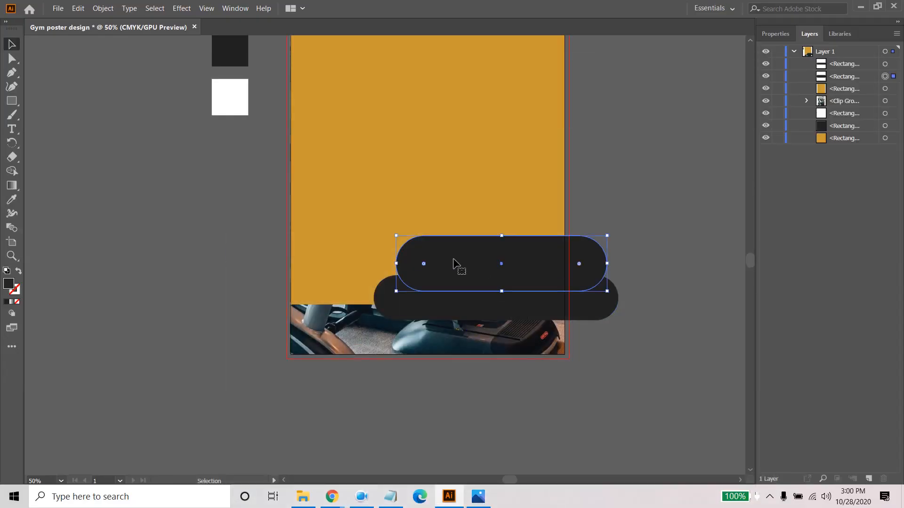
{"action": "key", "text": "Up"}
{"action": "key", "text": "Up"}
{"action": "key", "text": "Up"}
{"action": "key", "text": "Up"}
{"action": "key", "text": "Up"}
{"action": "key", "text": "Up"}
{"action": "key", "text": "Up"}
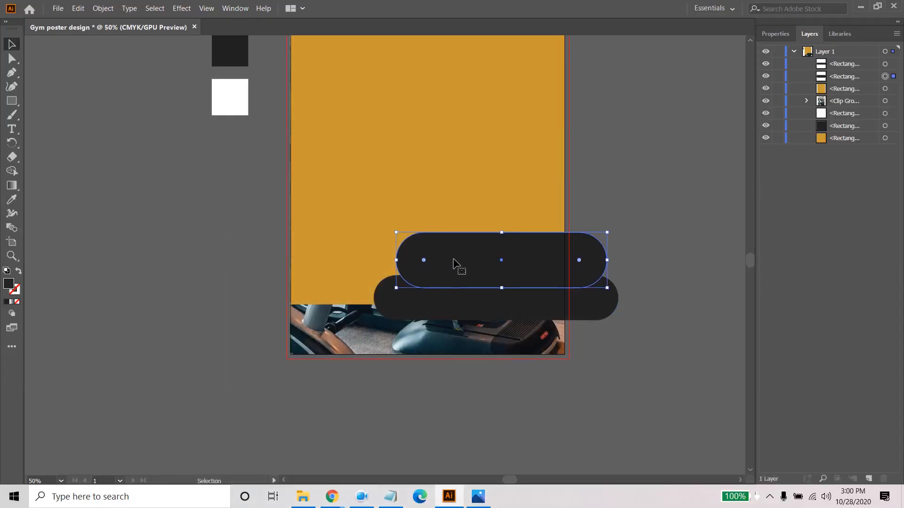
{"action": "key", "text": "Up"}
{"action": "key", "text": "Up"}
{"action": "key", "text": "Up"}
{"action": "key", "text": "Up"}
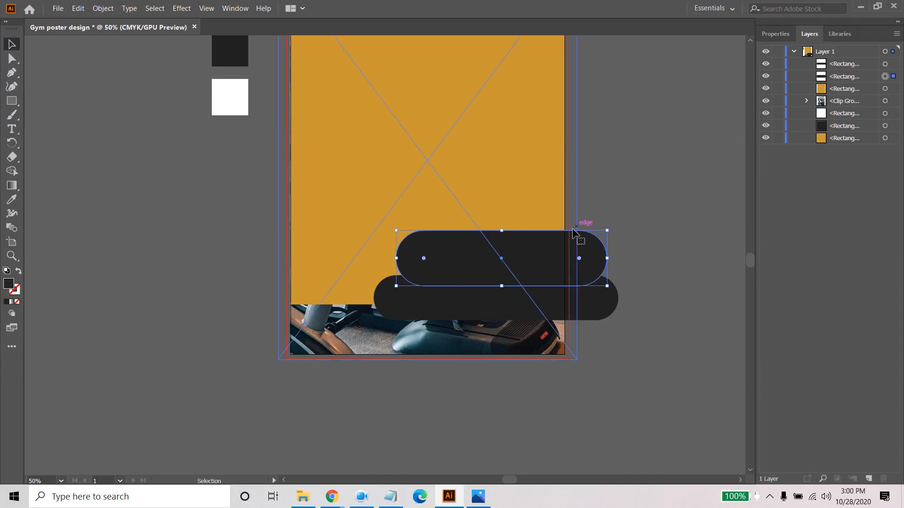
{"action": "left_click", "coordinate": [680, 206]}
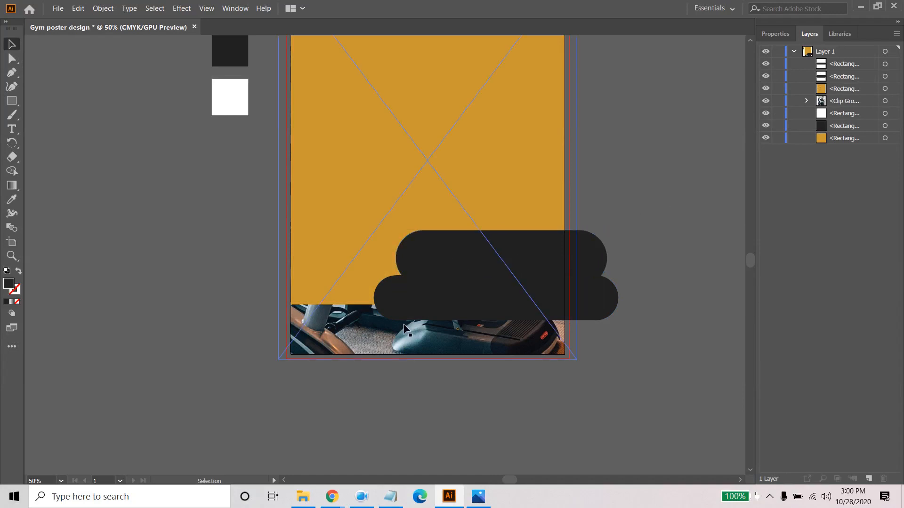
{"action": "left_click", "coordinate": [480, 500]}
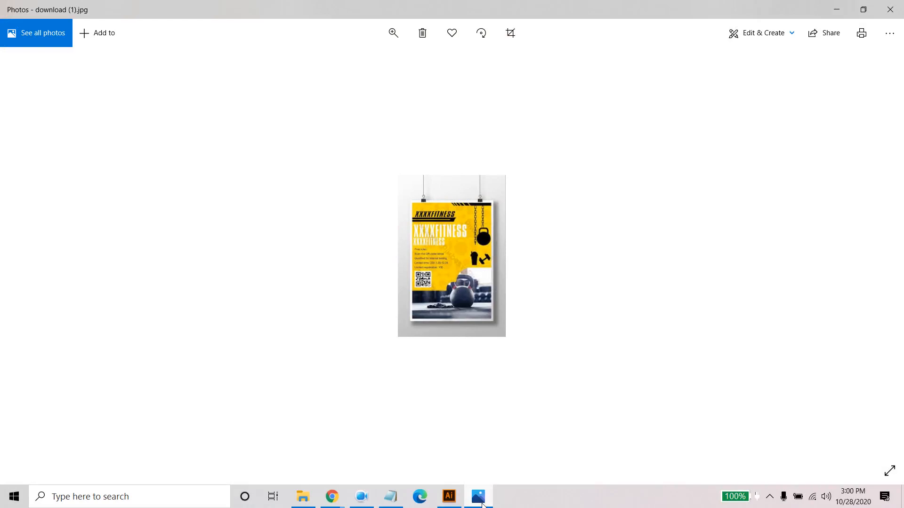
{"action": "left_click", "coordinate": [480, 500]}
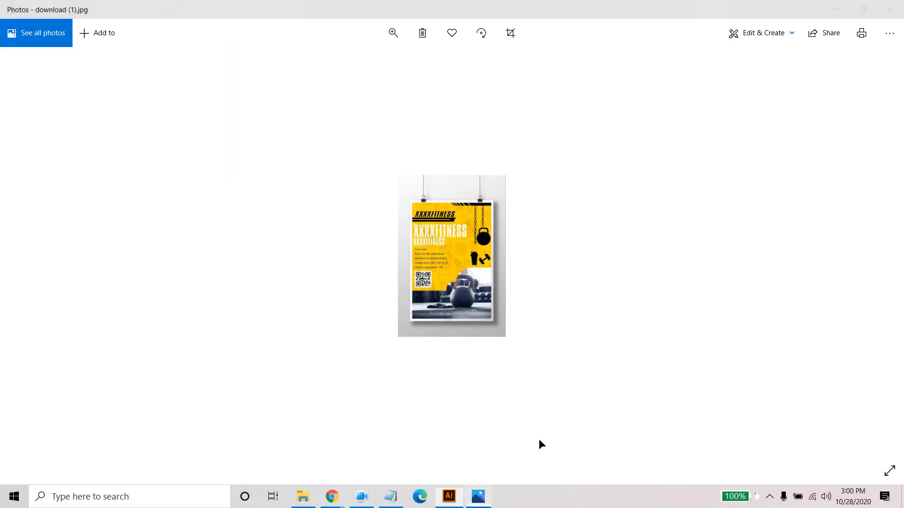
- Stretch the upper pill's lower edge downward to overlap more of the lower pill, and fully round its corners
{"action": "left_click", "coordinate": [466, 266]}
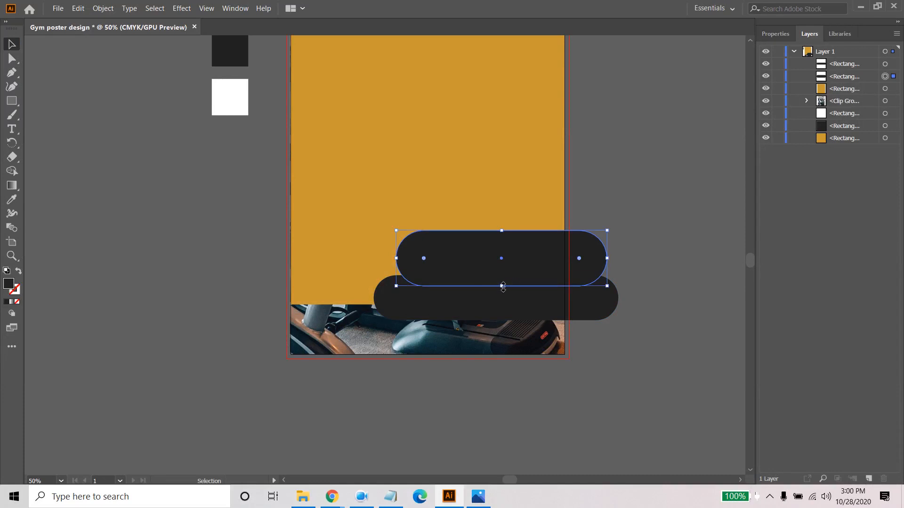
{"action": "left_click_drag", "start_coordinate": [503, 287], "coordinate": [501, 305]}
{"action": "left_click", "coordinate": [631, 233]}
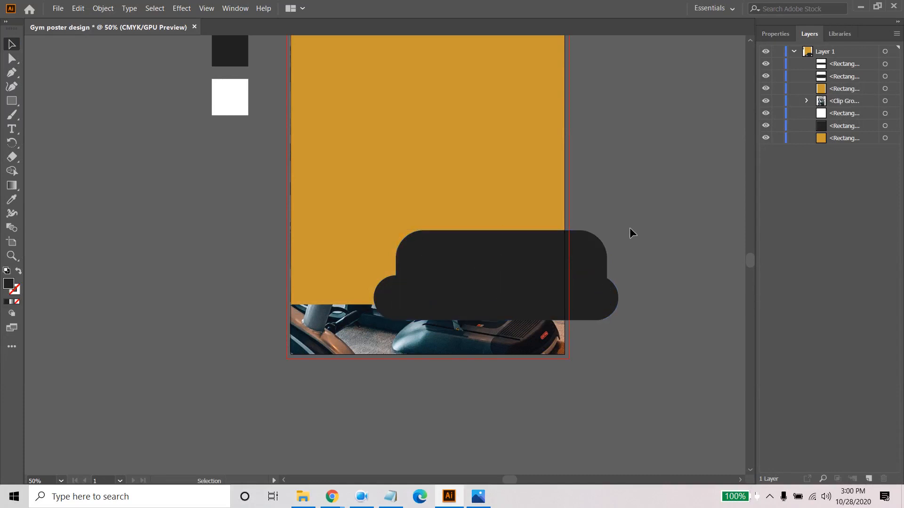
{"action": "left_click", "coordinate": [419, 256]}
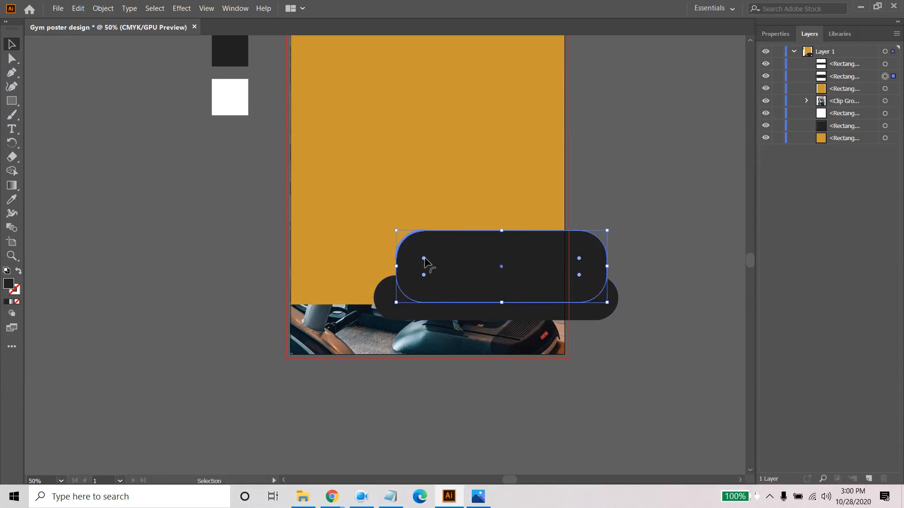
{"action": "left_click_drag", "start_coordinate": [424, 258], "coordinate": [487, 286]}
{"action": "left_click", "coordinate": [676, 219]}
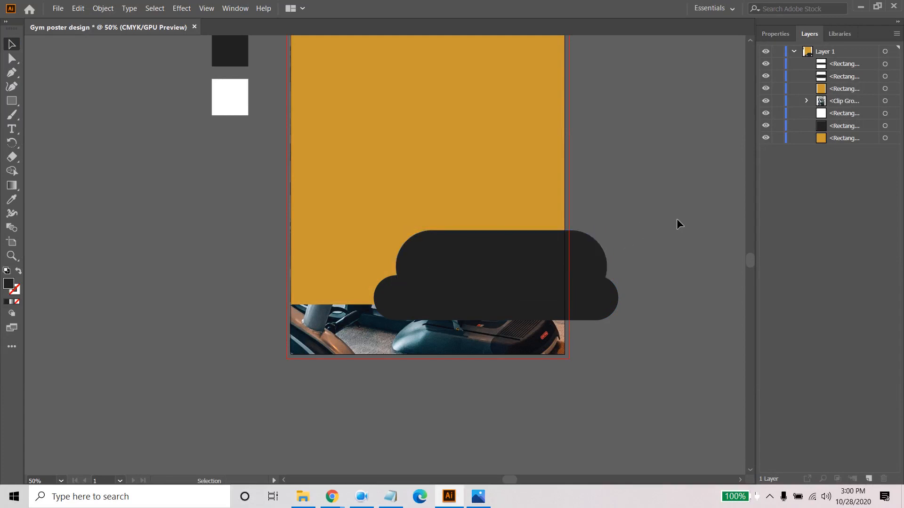
{"action": "left_click", "coordinate": [522, 259]}
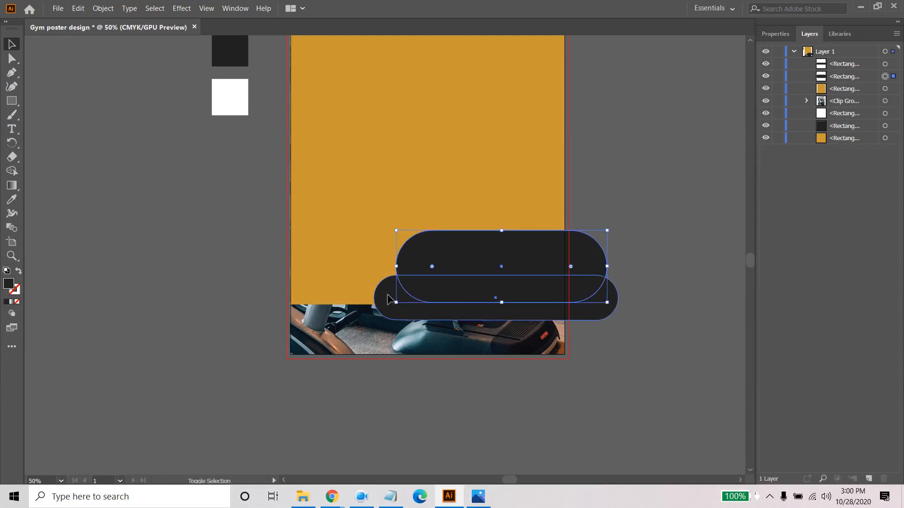
{"action": "left_click", "coordinate": [389, 299], "text": "shift"}
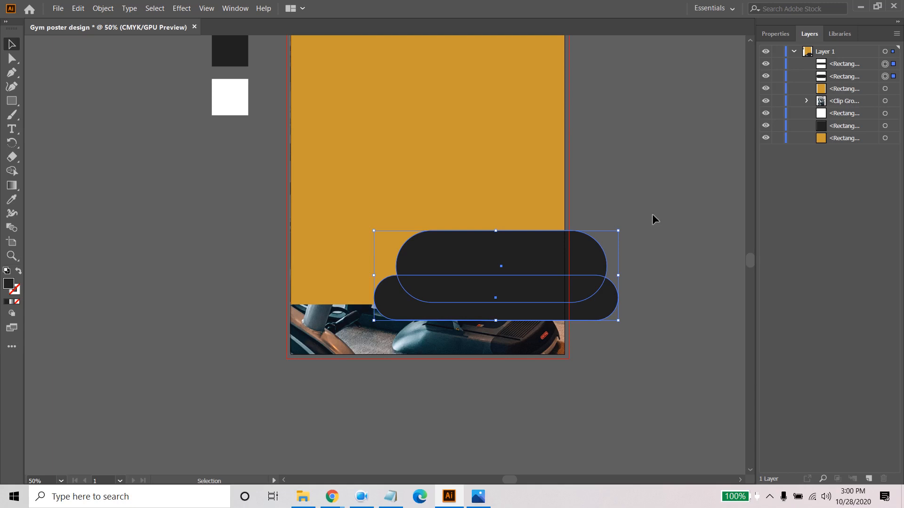
{"action": "left_click", "coordinate": [487, 152], "text": "shift"}
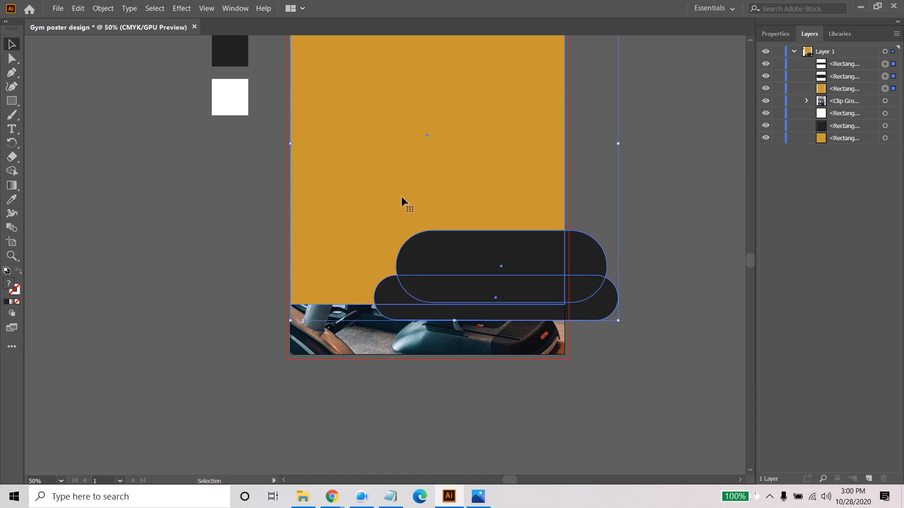
{"action": "left_click", "coordinate": [11, 172]}
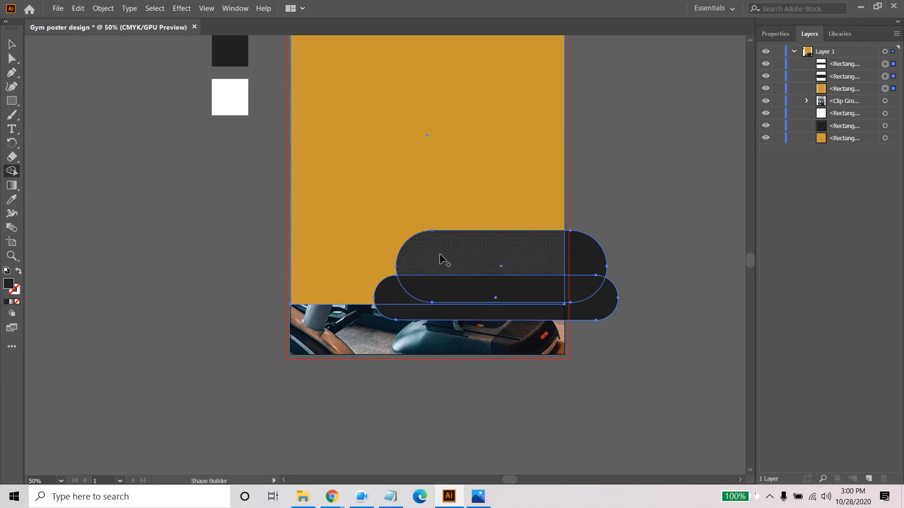
{"action": "left_click", "coordinate": [12, 43]}
{"action": "left_click", "coordinate": [373, 459]}
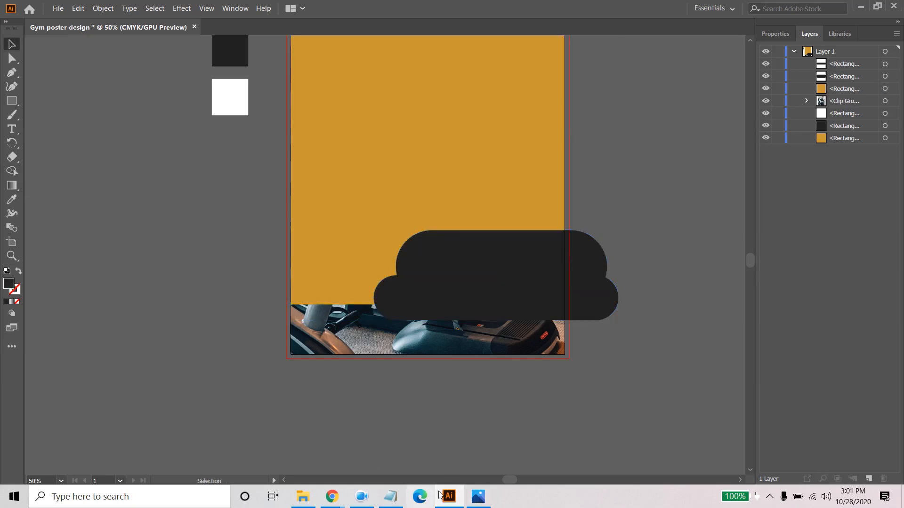
- Check the reference poster in Photos, and recolour the upper pill in Illustrator by sampling the white swatch with the Eyedropper
{"action": "left_click", "coordinate": [478, 497]}
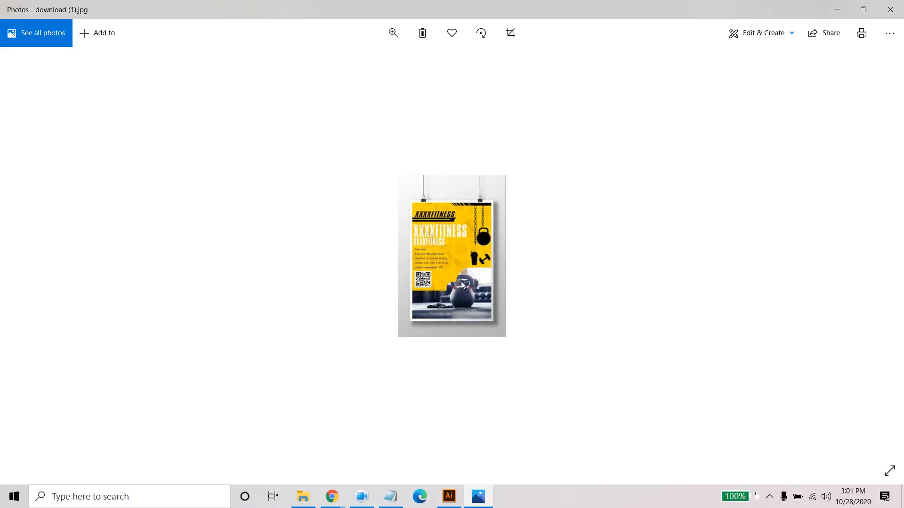
{"action": "key", "text": "Left"}
{"action": "key", "text": "Right"}
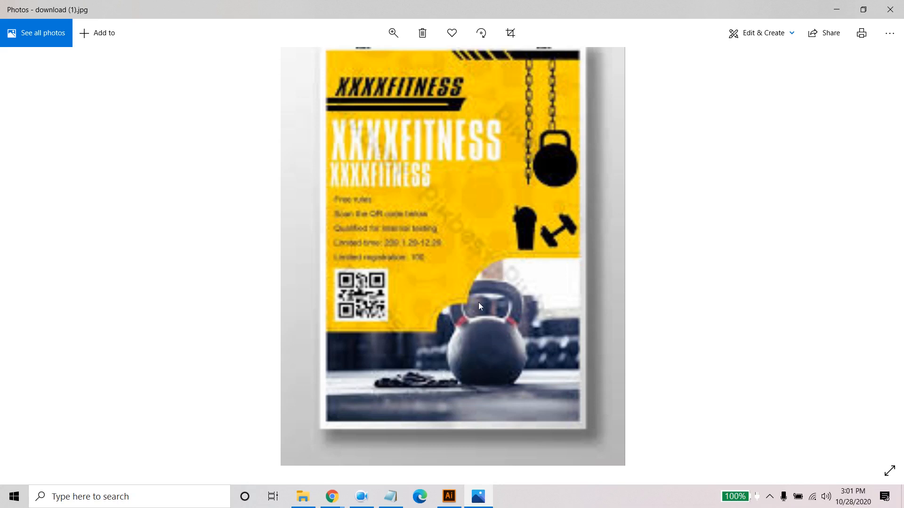
{"action": "left_click", "coordinate": [449, 496]}
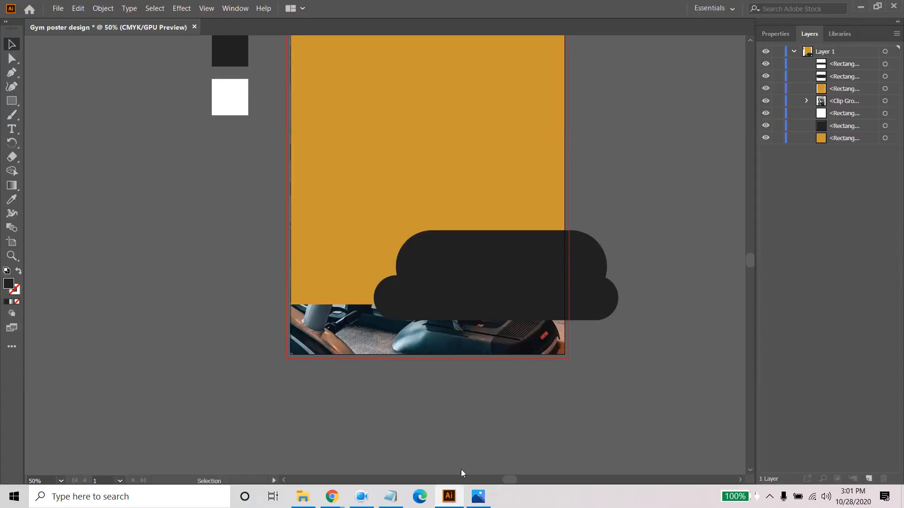
{"action": "left_click", "coordinate": [484, 266]}
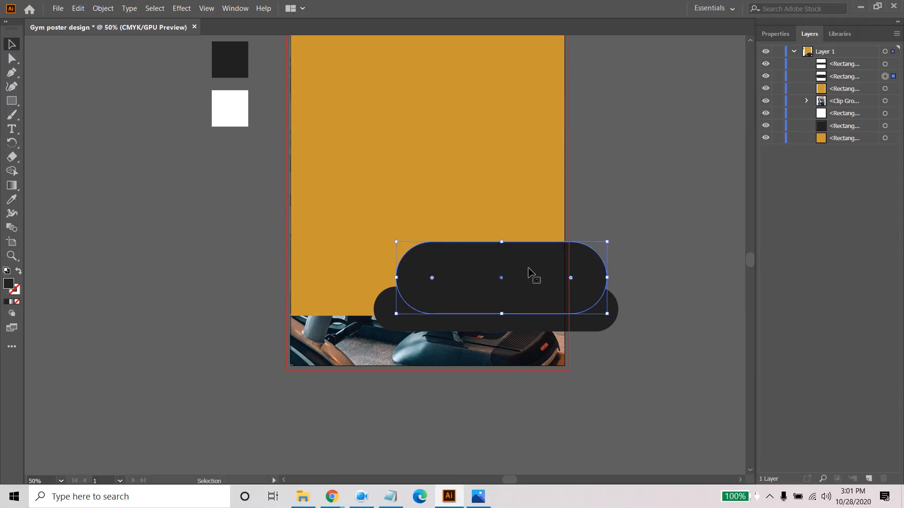
{"action": "left_click", "coordinate": [12, 200]}
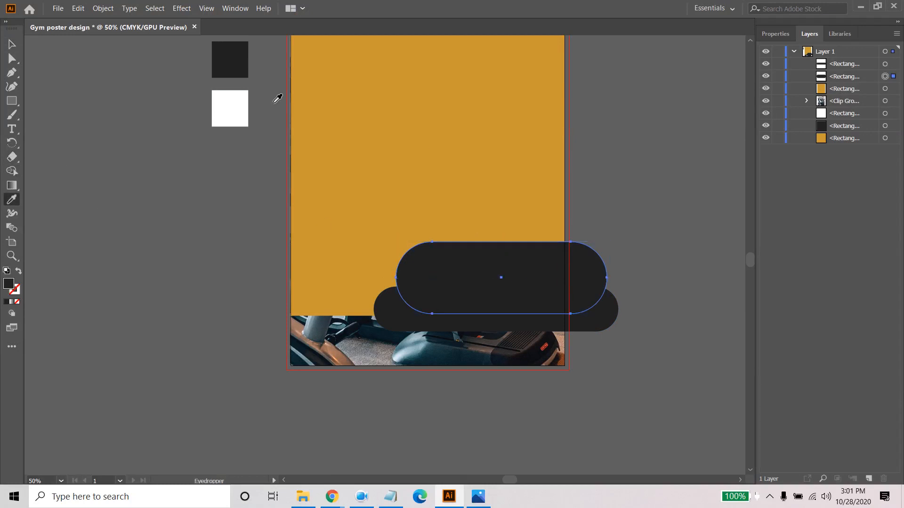
{"action": "left_click", "coordinate": [242, 108]}
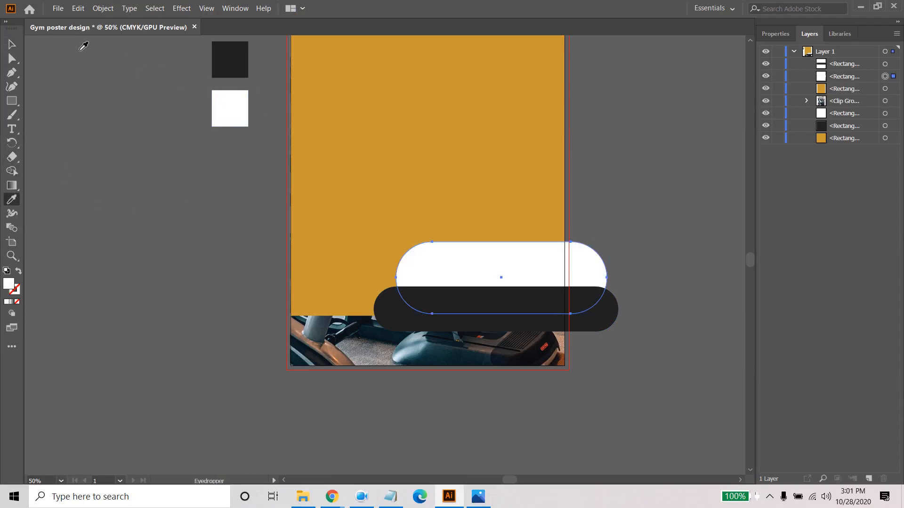
{"action": "left_click", "coordinate": [12, 44]}
{"action": "left_click", "coordinate": [376, 309]}
{"action": "left_click", "coordinate": [652, 222]}
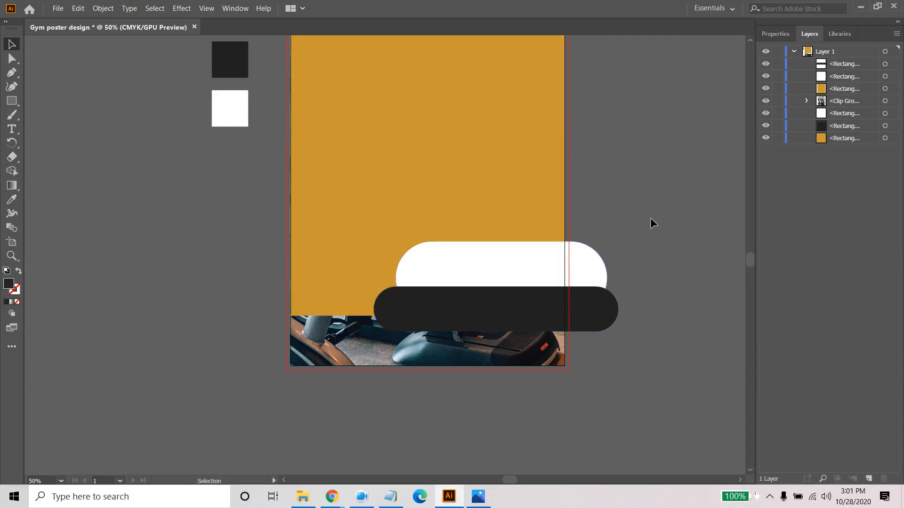
- Compare the overlapping pills with the stepped rounded cutout over the photo in the reference poster in Photos
{"action": "left_click", "coordinate": [356, 197]}
{"action": "left_click_drag", "start_coordinate": [630, 132], "coordinate": [626, 200]}
{"action": "left_click", "coordinate": [478, 497]}
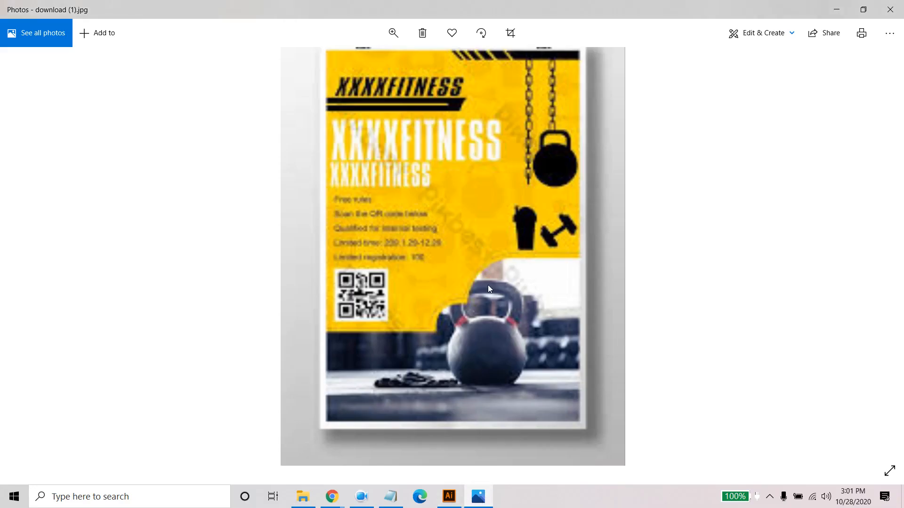
{"action": "mouse_move", "coordinate": [453, 496]}
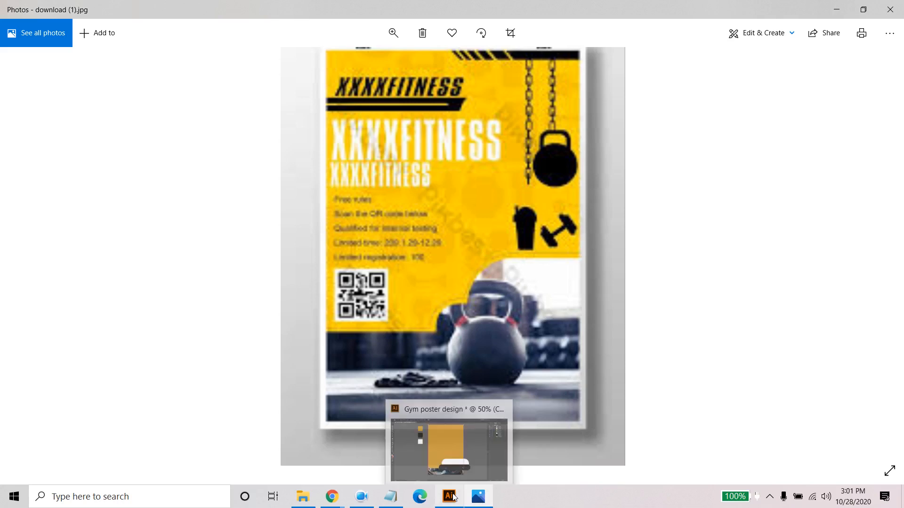
{"action": "left_click", "coordinate": [453, 497]}
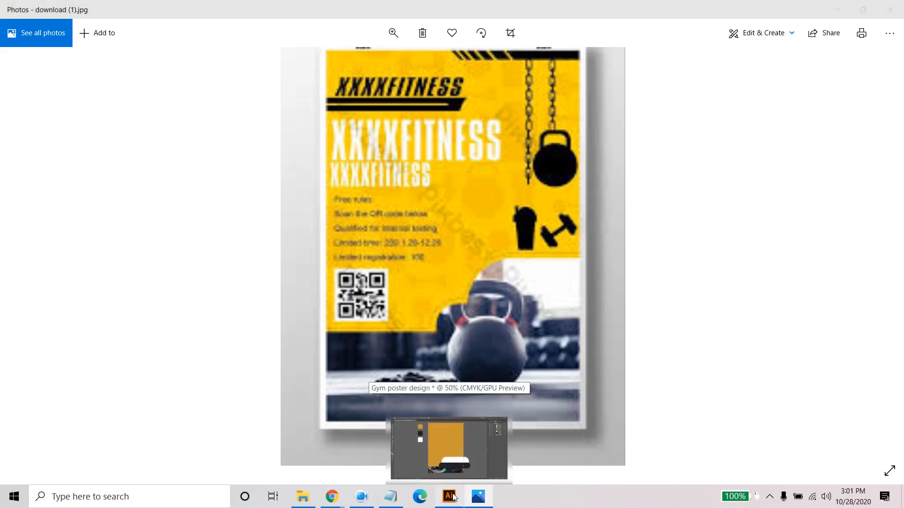
{"action": "left_click", "coordinate": [633, 264]}
{"action": "left_click", "coordinate": [466, 329]}
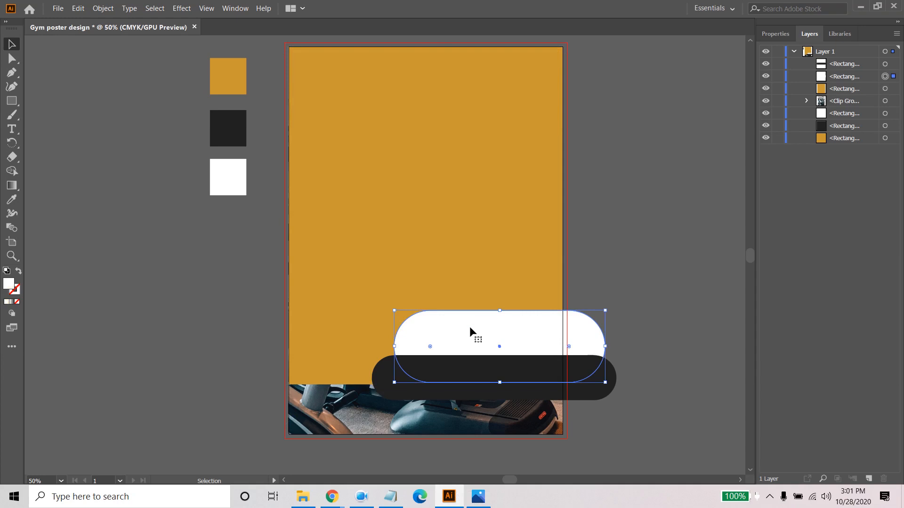
{"action": "left_click", "coordinate": [644, 225]}
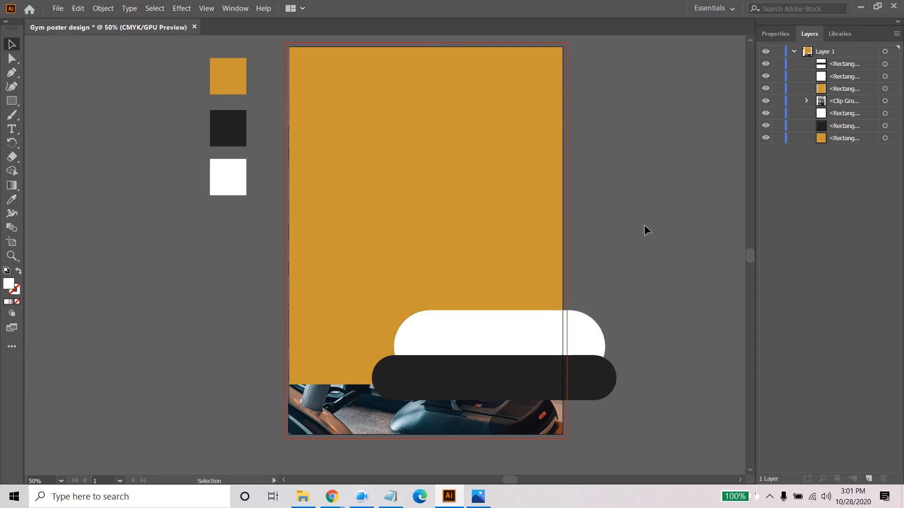
- Recolour the upper pill by sampling the dark swatch with the Eyedropper
{"action": "left_click", "coordinate": [455, 333]}
{"action": "left_click", "coordinate": [12, 199]}
{"action": "left_click", "coordinate": [236, 126]}
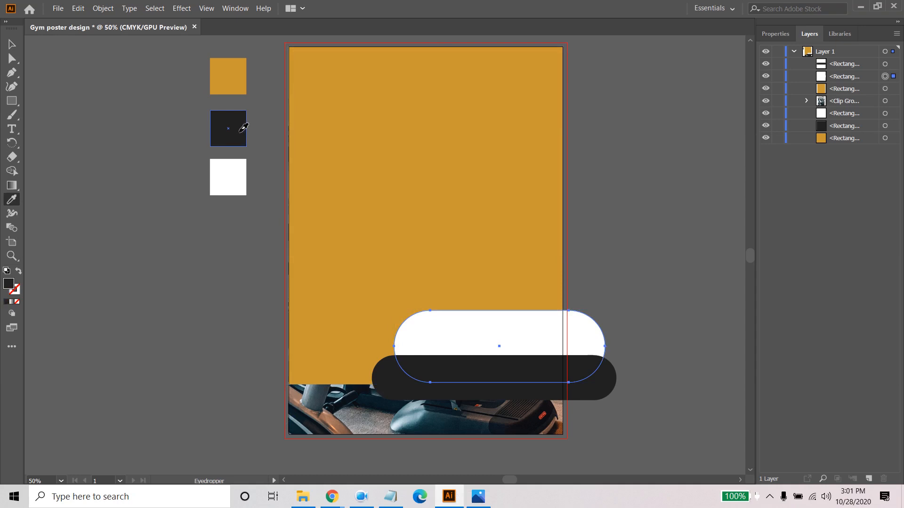
{"action": "left_click", "coordinate": [12, 45]}
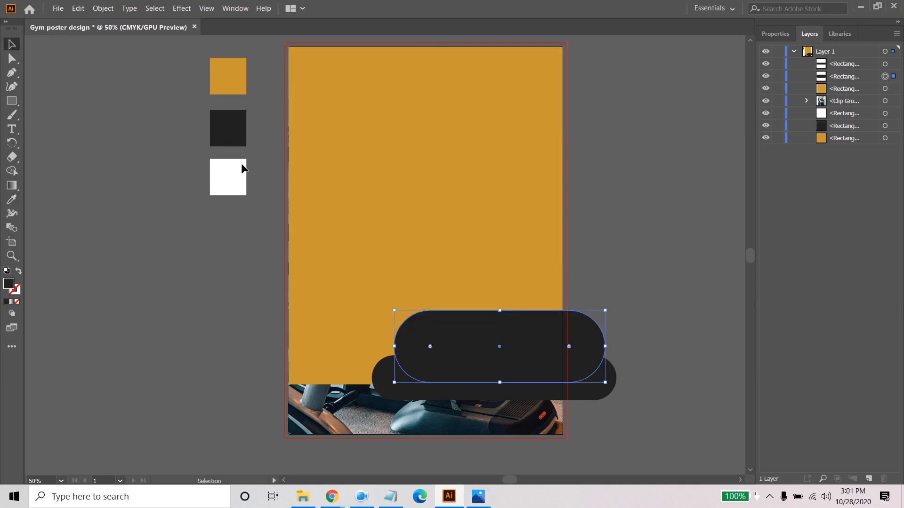
{"action": "left_click", "coordinate": [387, 152]}
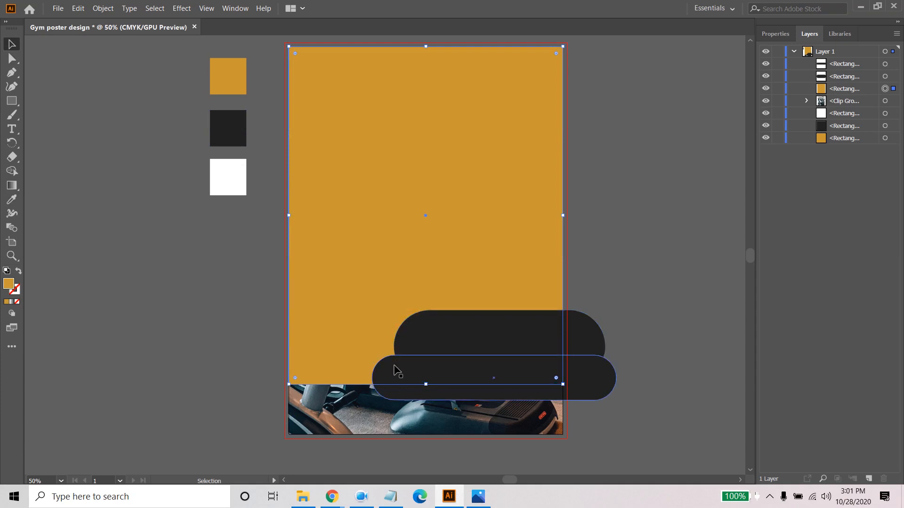
{"action": "left_click", "coordinate": [669, 275]}
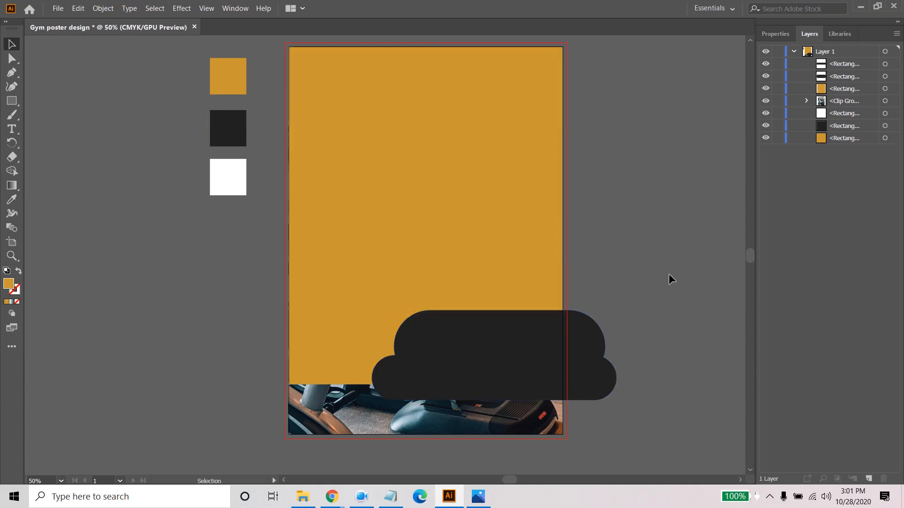
- Select both dark pills together and bring up the Pathfinder options
{"action": "left_click", "coordinate": [523, 324]}
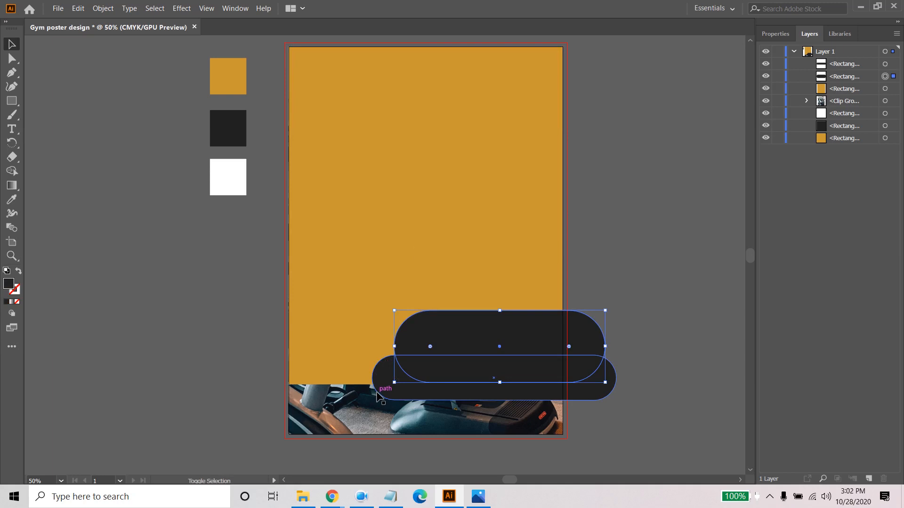
{"action": "left_click", "coordinate": [390, 386], "text": "shift"}
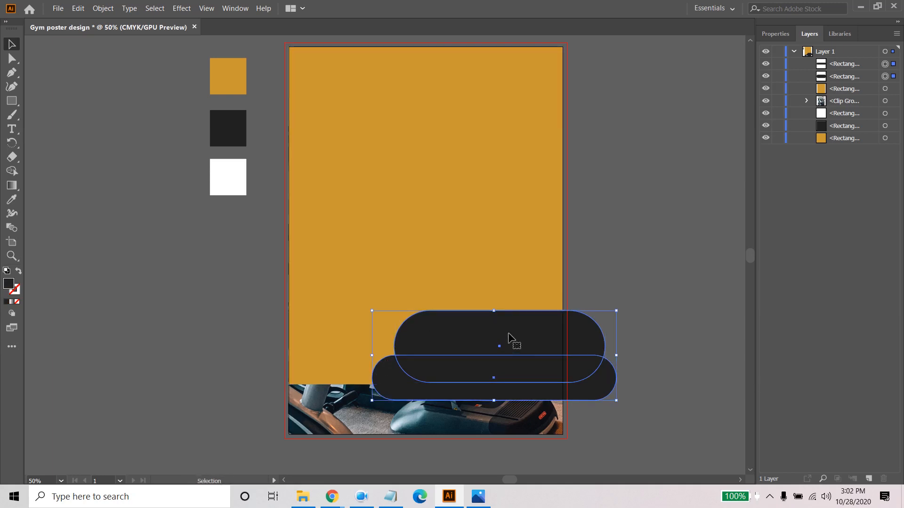
{"action": "left_click", "coordinate": [235, 8]}
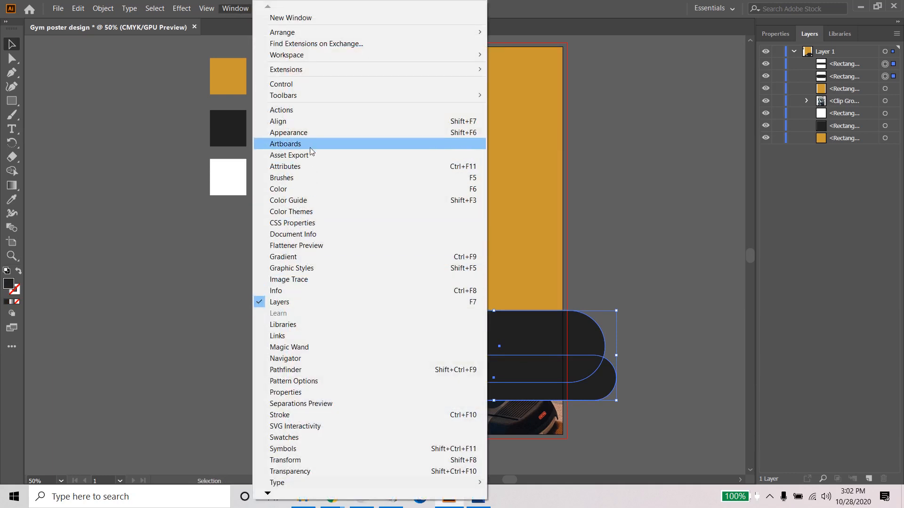
{"action": "left_click", "coordinate": [292, 371]}
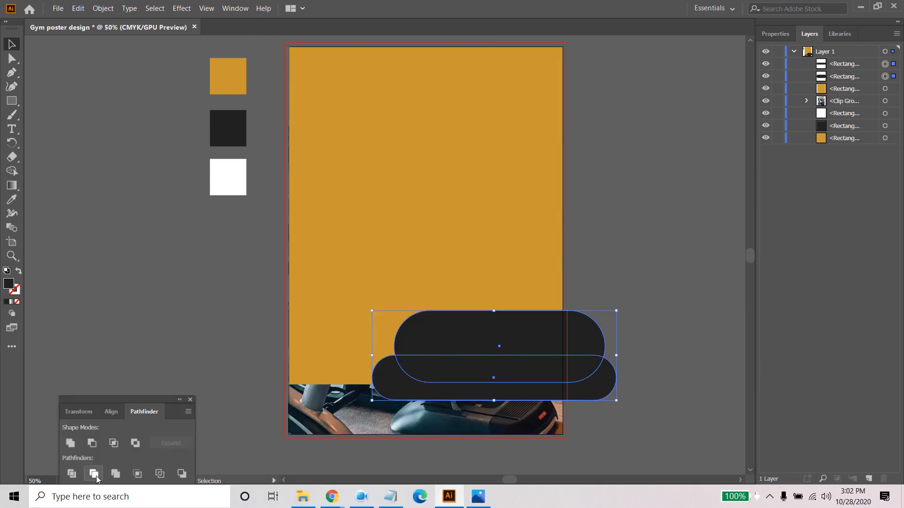
- Try uniting the two dark pills and subtracting the merged shape from the gold rectangle, and undo both operations
{"action": "left_click", "coordinate": [75, 442]}
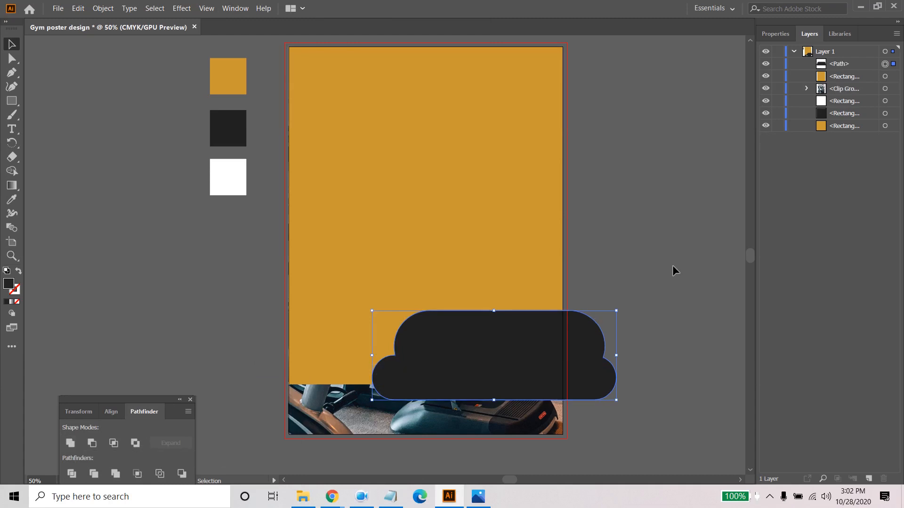
{"action": "left_click", "coordinate": [701, 253]}
{"action": "left_click", "coordinate": [497, 358]}
{"action": "left_click", "coordinate": [452, 226], "text": "shift"}
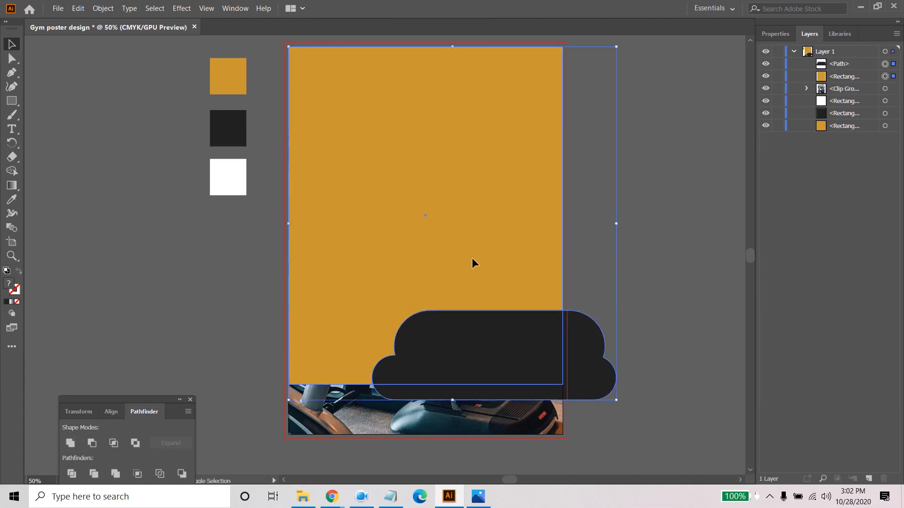
{"action": "left_click", "coordinate": [92, 444]}
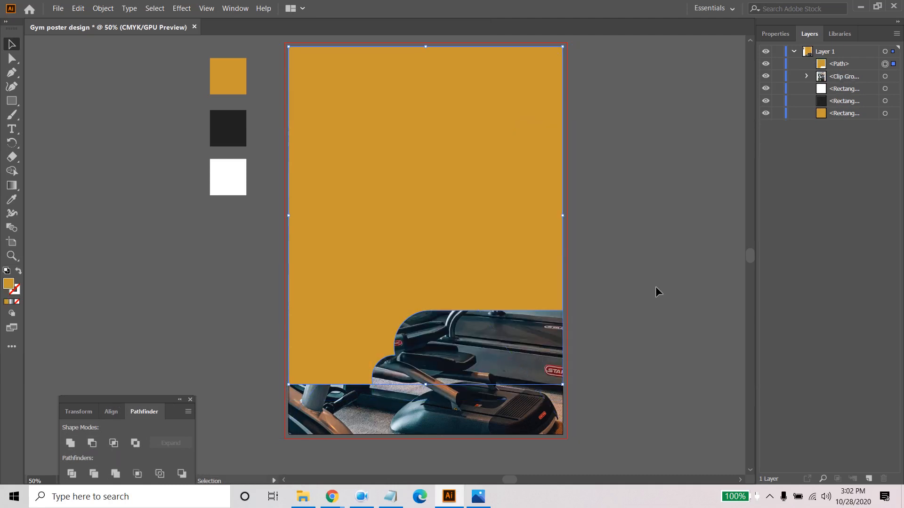
{"action": "key", "text": "ctrl+z"}
{"action": "key", "text": "ctrl+z"}
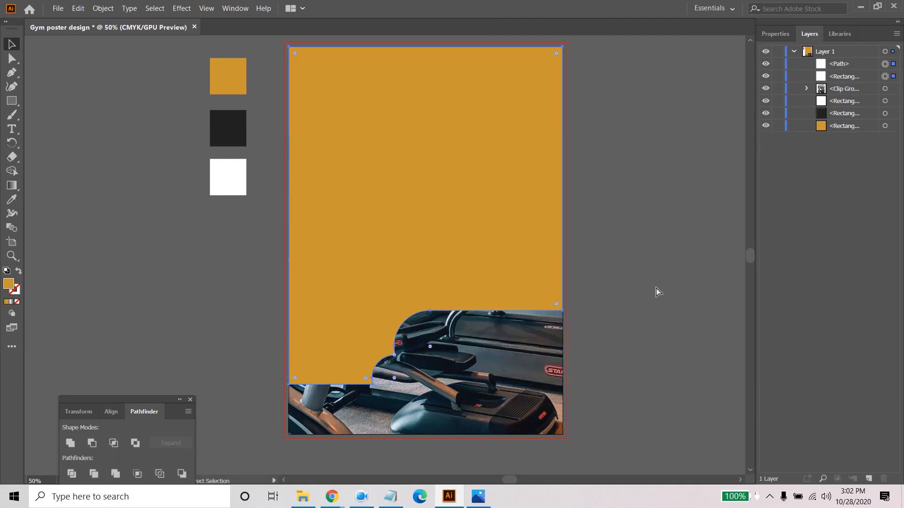
- Select both overlapping dark pills and unite them into a single shape with Pathfinder
{"action": "left_click", "coordinate": [565, 333]}
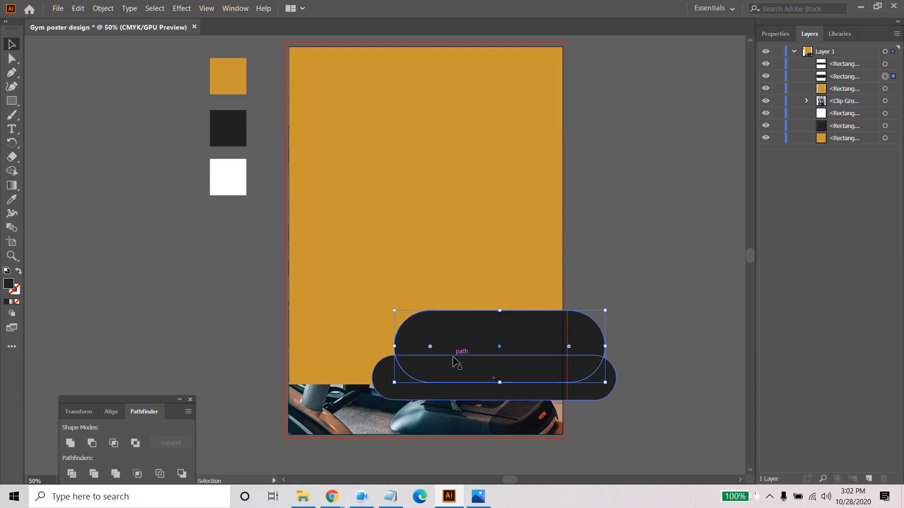
{"action": "left_click", "coordinate": [385, 381], "text": "shift"}
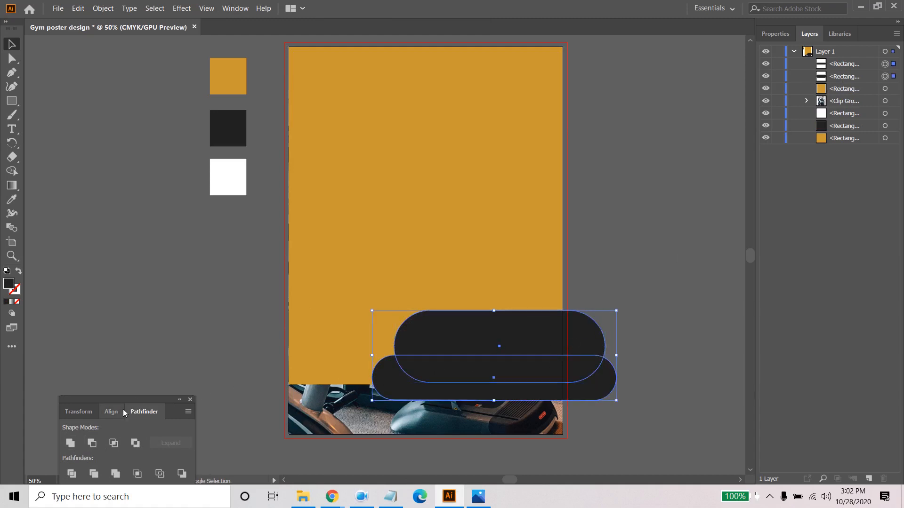
{"action": "left_click_drag", "start_coordinate": [104, 404], "coordinate": [122, 251]}
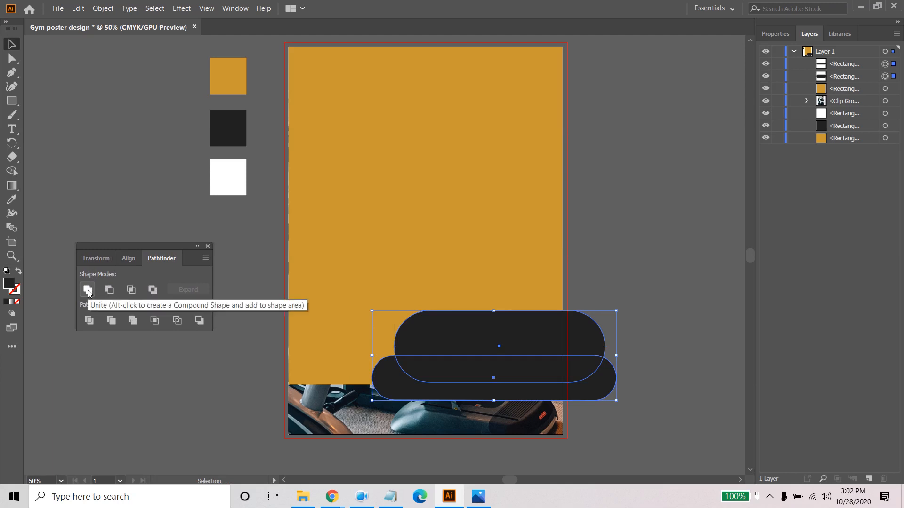
{"action": "left_click", "coordinate": [88, 289]}
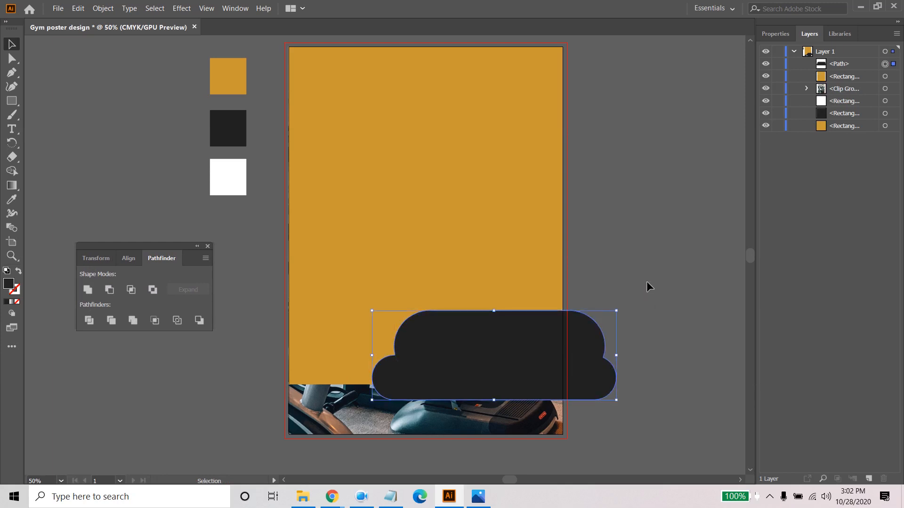
- Subtract the merged dark shape from the gold rectangle with Minus Front to open a rounded cutout over the photo
{"action": "left_click", "coordinate": [417, 233], "text": "shift"}
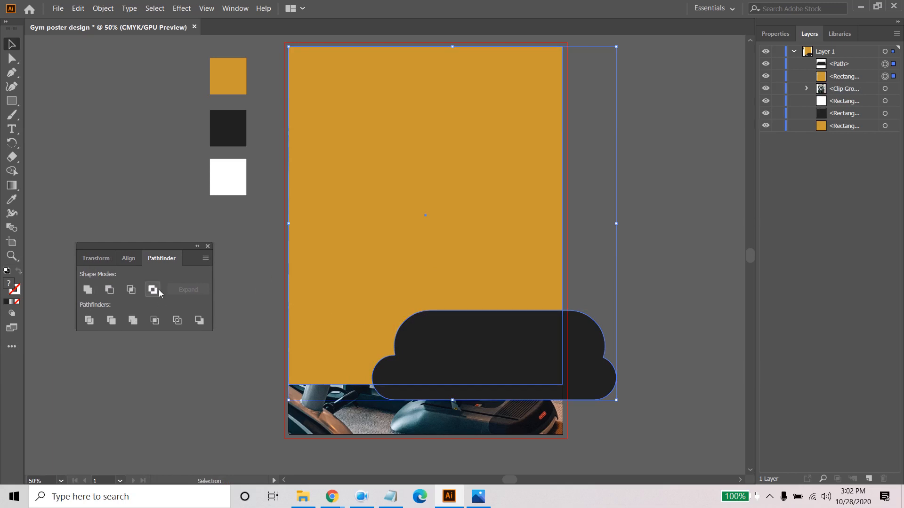
{"action": "left_click", "coordinate": [107, 291]}
{"action": "left_click", "coordinate": [655, 277]}
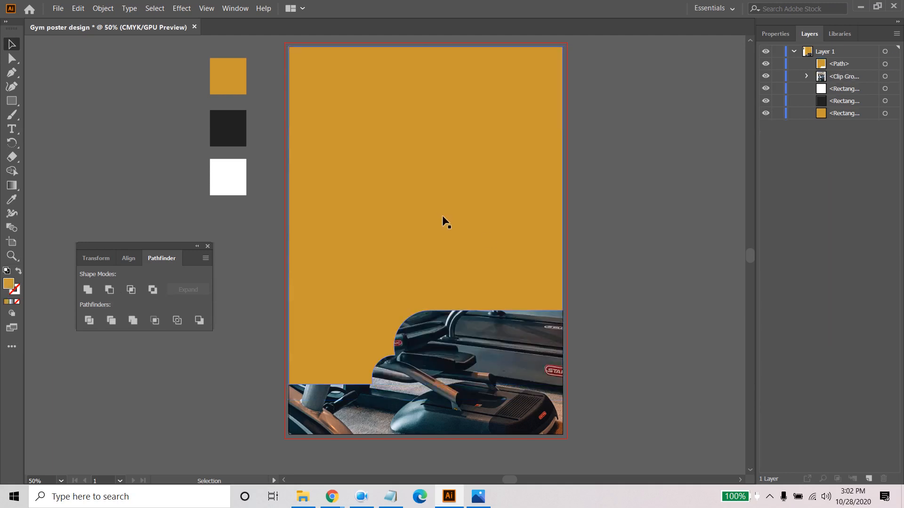
{"action": "left_click", "coordinate": [481, 385]}
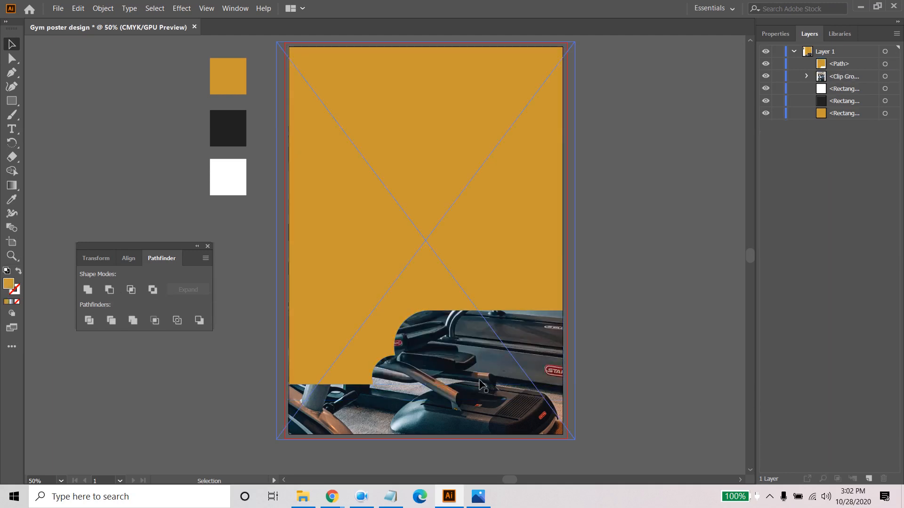
{"action": "left_click", "coordinate": [457, 271]}
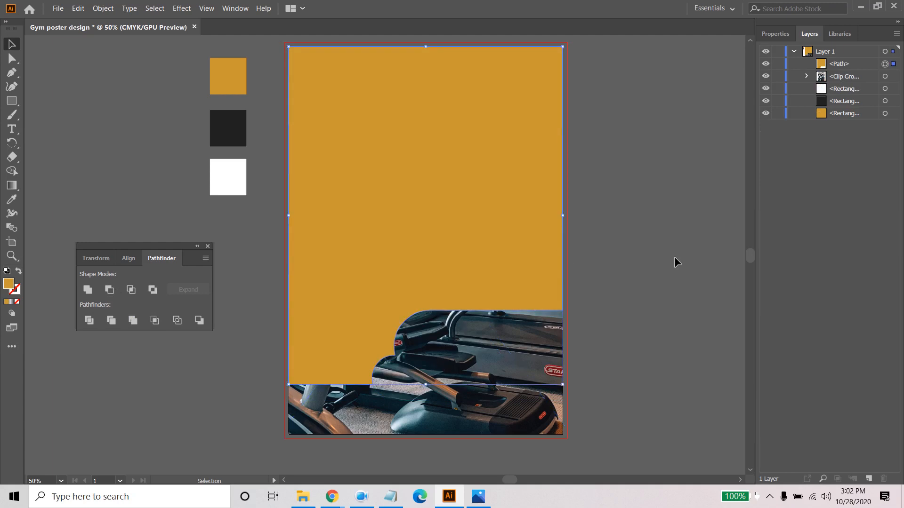
{"action": "left_click", "coordinate": [681, 288]}
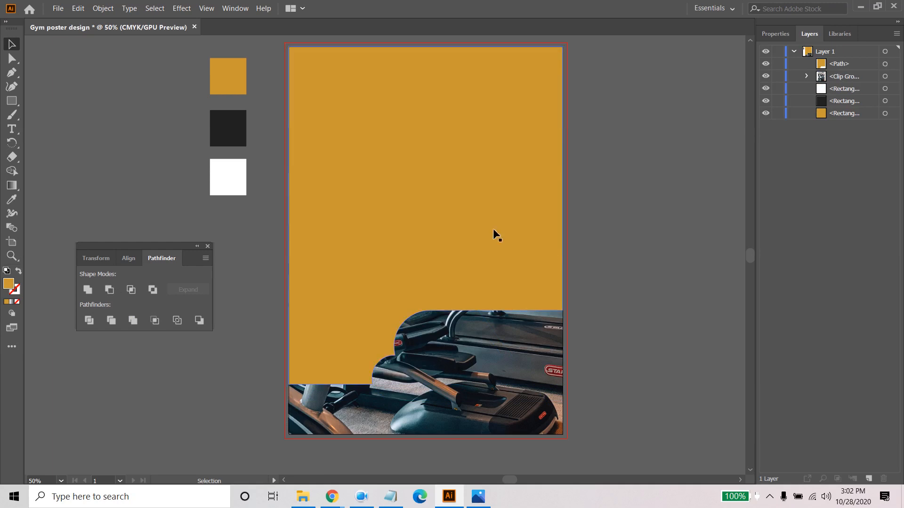
- Set the gold cutout shape's opacity to 90%, trying 75% first
{"action": "left_click", "coordinate": [439, 207]}
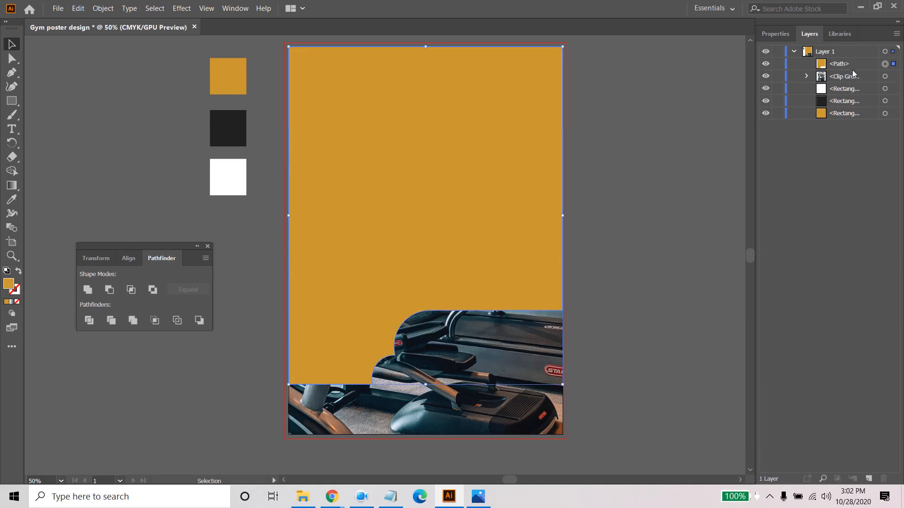
{"action": "left_click", "coordinate": [775, 34]}
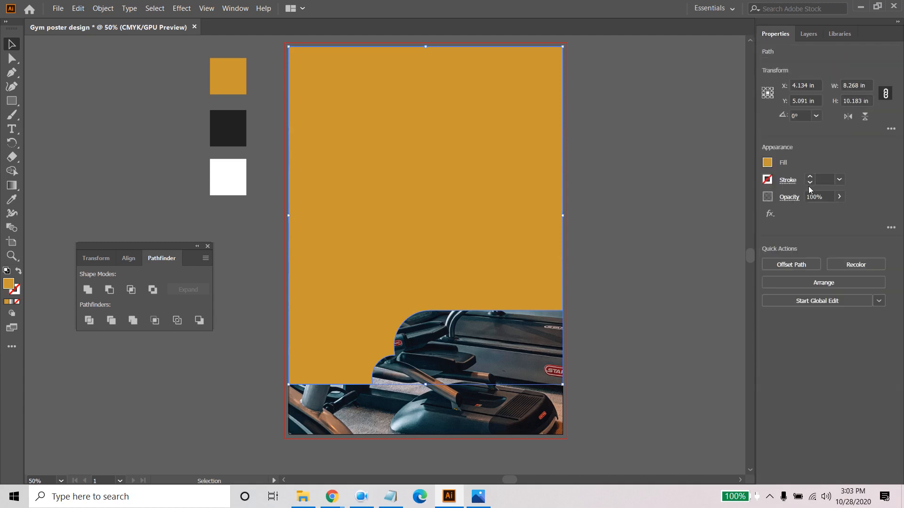
{"action": "left_click", "coordinate": [839, 197]}
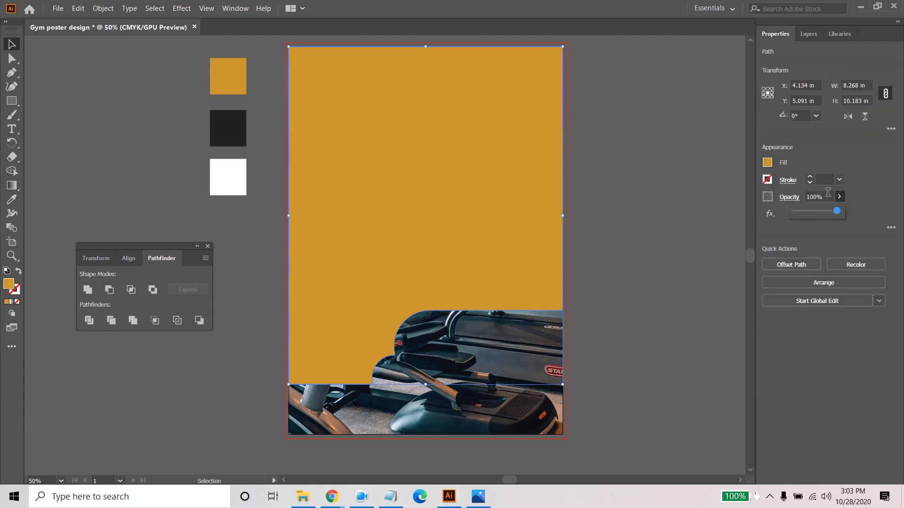
{"action": "left_click", "coordinate": [828, 193]}
{"action": "type", "text": "75"}
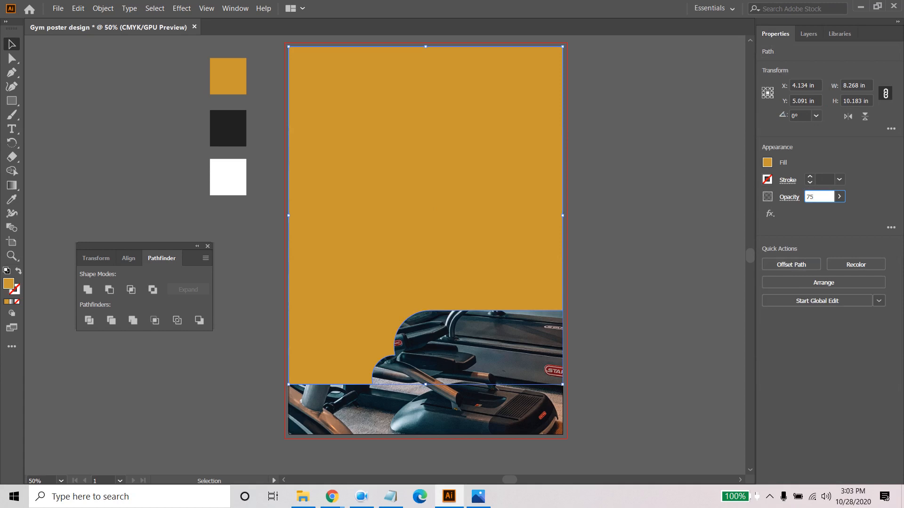
{"action": "key", "text": "Return"}
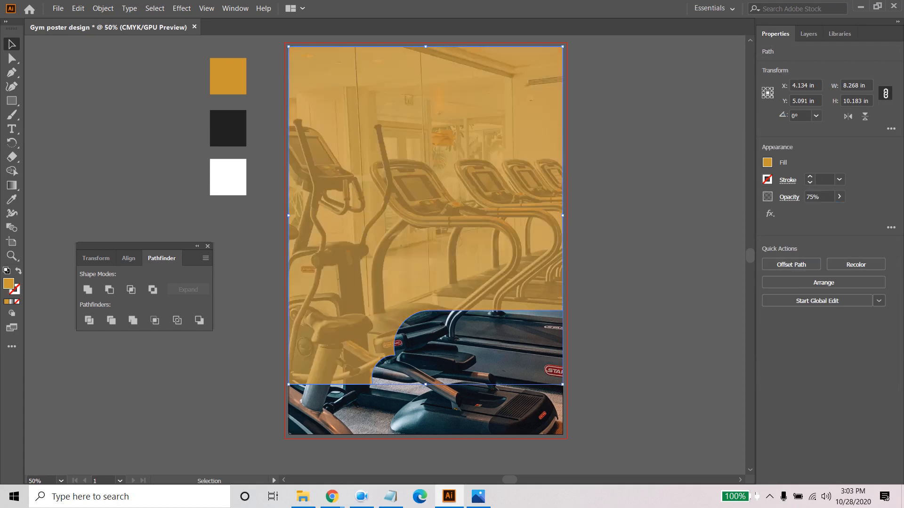
{"action": "left_click", "coordinate": [827, 196]}
{"action": "type", "text": "90"}
{"action": "key", "text": "Return"}
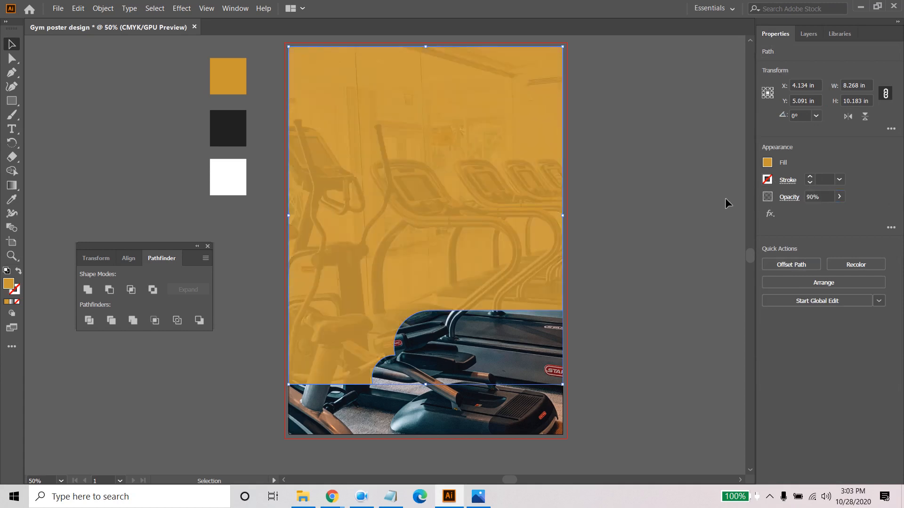
{"action": "left_click", "coordinate": [633, 238]}
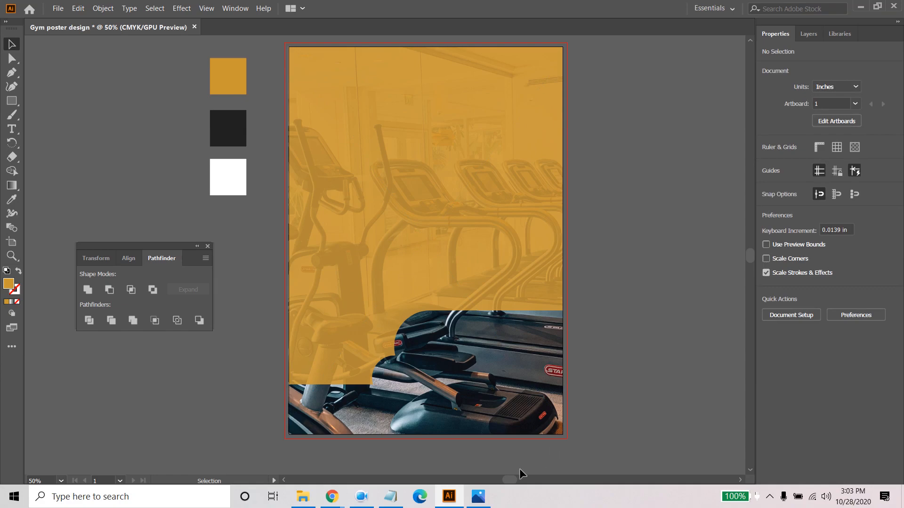
- Following the reference poster, draw a bar about 4.95 by 0.545 in near the poster's upper-right corner and fill it from the dark swatch
{"action": "left_click", "coordinate": [480, 497]}
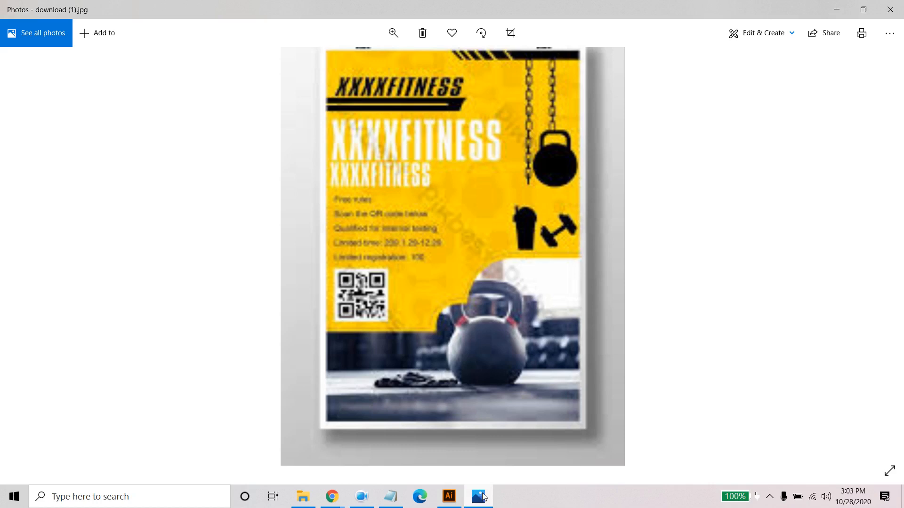
{"action": "left_click", "coordinate": [483, 496]}
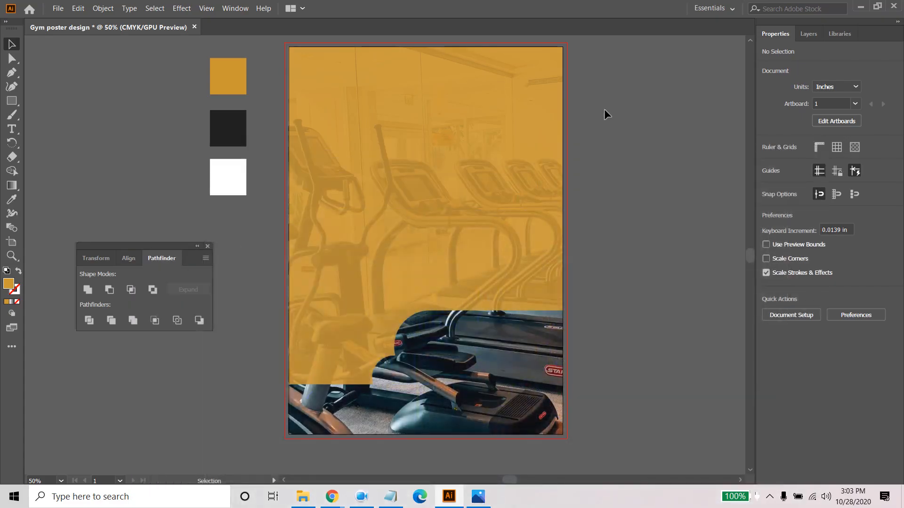
{"action": "left_click", "coordinate": [14, 101]}
{"action": "left_click_drag", "start_coordinate": [390, 58], "coordinate": [555, 76]}
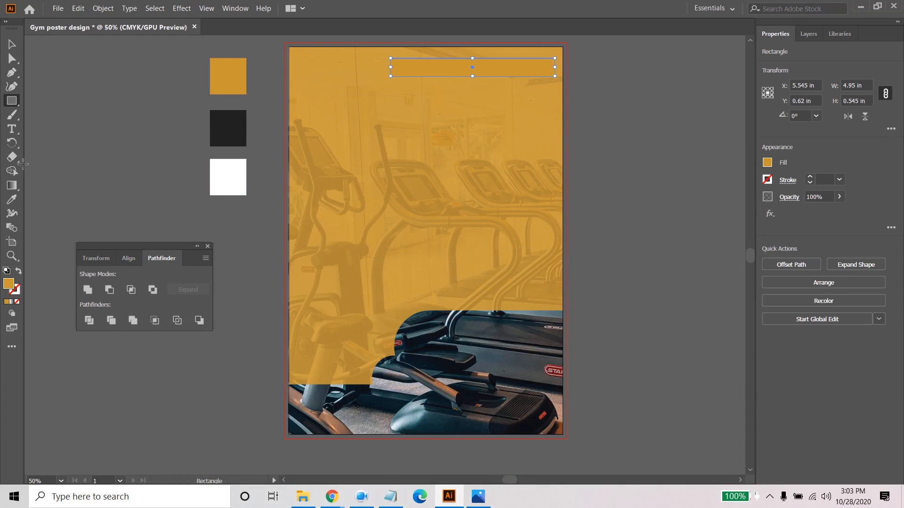
{"action": "left_click", "coordinate": [12, 200]}
{"action": "left_click", "coordinate": [227, 116]}
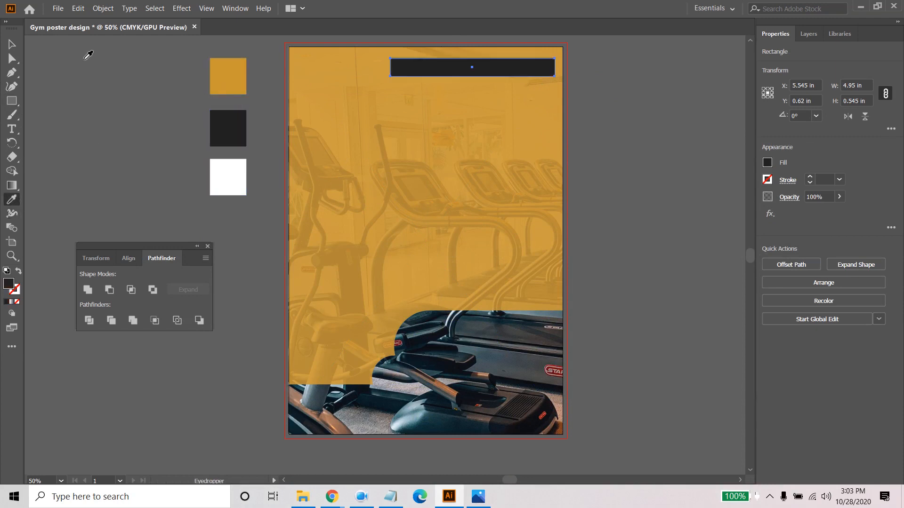
{"action": "left_click", "coordinate": [12, 43]}
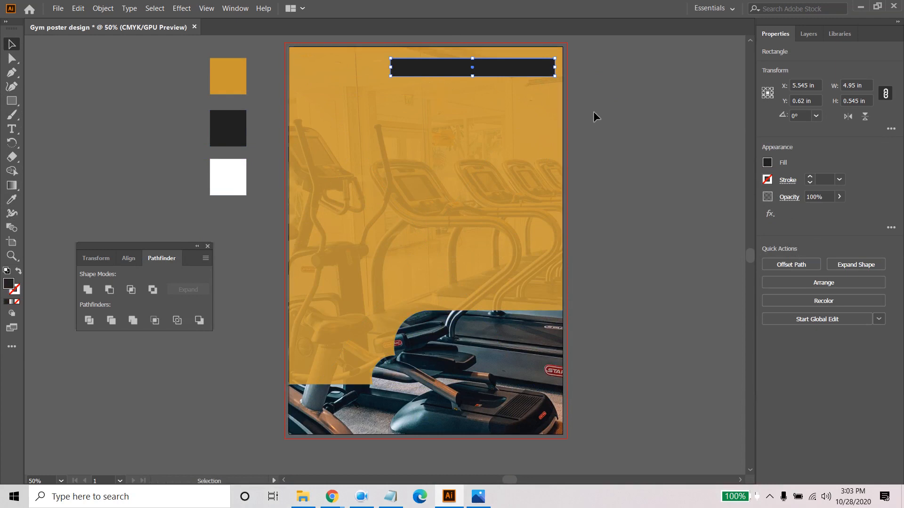
- Try slanting the dark bar's left end by moving only its lower-left anchor point inward, and undo it
{"action": "scroll", "coordinate": [418, 61], "scroll_direction": "up", "scroll_amount": 3}
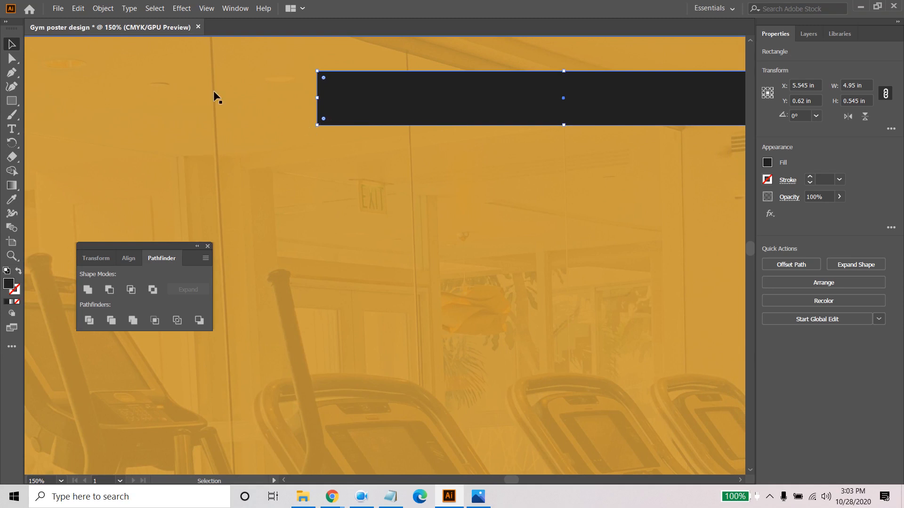
{"action": "left_click", "coordinate": [12, 58]}
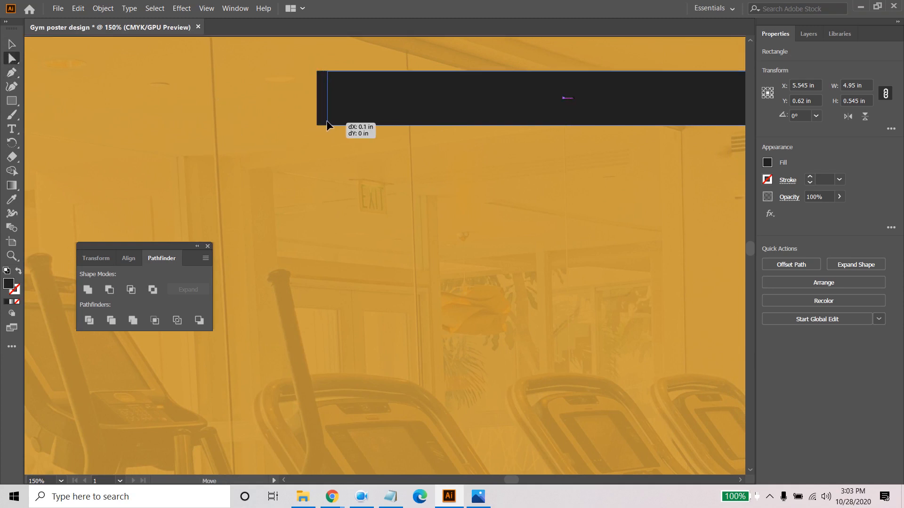
{"action": "left_click_drag", "start_coordinate": [318, 125], "coordinate": [338, 124]}
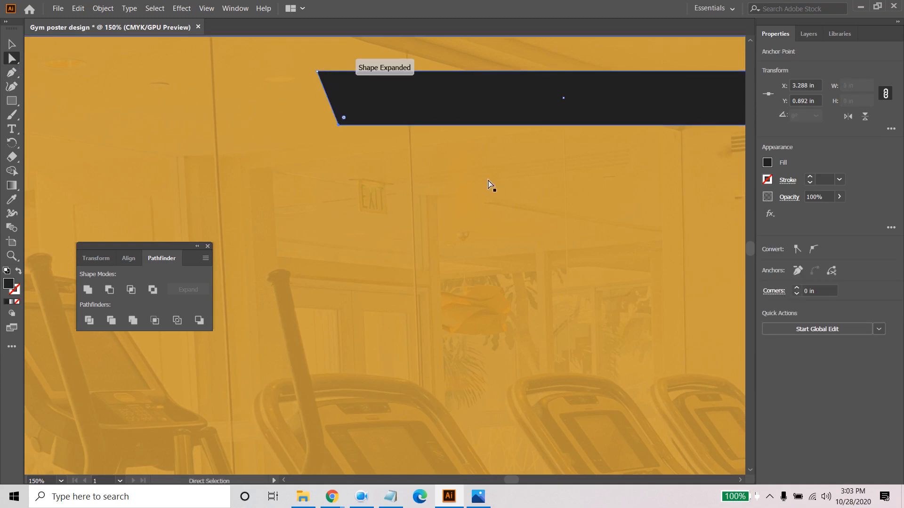
{"action": "key", "text": "ctrl+z"}
{"action": "scroll", "coordinate": [472, 184], "scroll_direction": "down", "scroll_amount": 3}
{"action": "scroll", "coordinate": [598, 183], "scroll_direction": "up", "scroll_amount": 2}
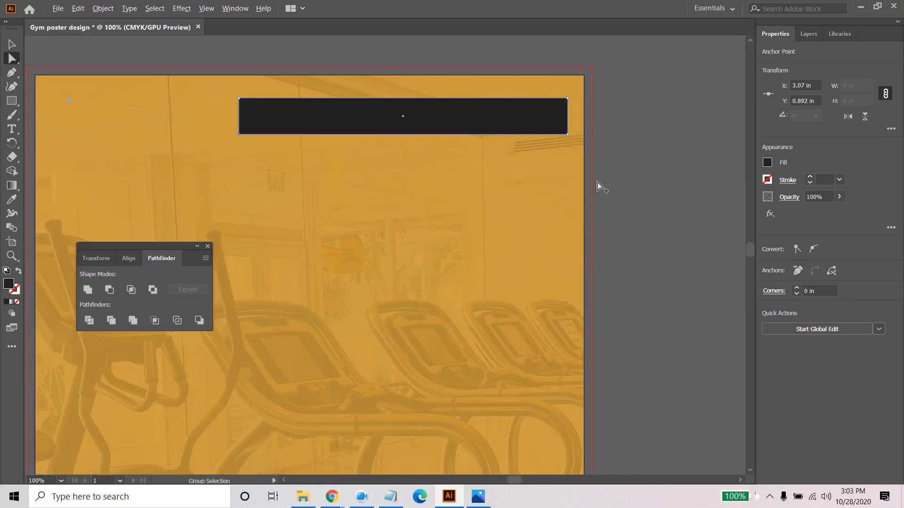
- Shift both lower anchor points of the dark bar to the right, slanting it into a parallelogram about 5.19 in wide
{"action": "left_click", "coordinate": [567, 135]}
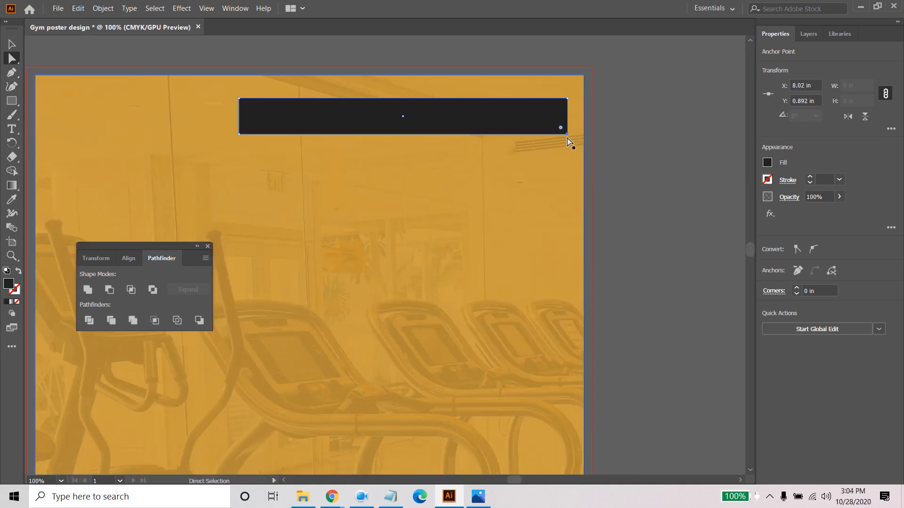
{"action": "left_click", "coordinate": [239, 135], "text": "shift"}
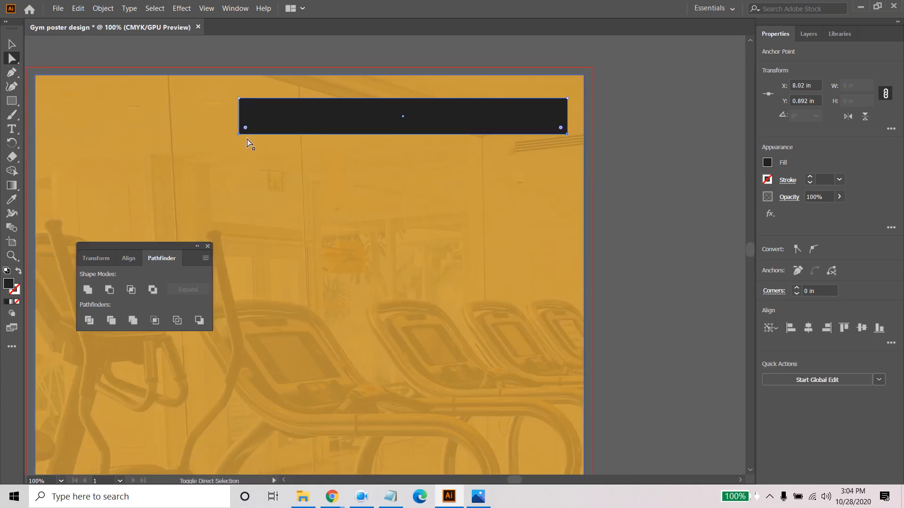
{"action": "key", "text": "Right"}
{"action": "key", "text": "Right"}
{"action": "key", "text": "Right"}
{"action": "key", "text": "Right"}
{"action": "key", "text": "Right"}
{"action": "key", "text": "Right"}
{"action": "key", "text": "Right"}
{"action": "key", "text": "Right"}
{"action": "key", "text": "Right"}
{"action": "key", "text": "Right"}
{"action": "key", "text": "Right"}
{"action": "key", "text": "Right"}
{"action": "key", "text": "Right"}
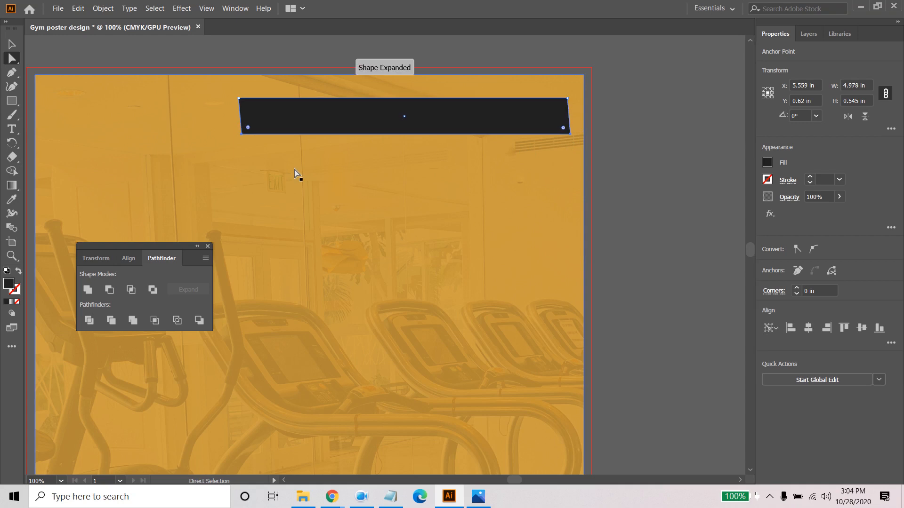
{"action": "key", "text": "Right"}
{"action": "key", "text": "Right"}
{"action": "key", "text": "Right"}
{"action": "key", "text": "Right"}
{"action": "key", "text": "Right"}
{"action": "key", "text": "Right"}
{"action": "key", "text": "Right"}
{"action": "key", "text": "Right"}
{"action": "key", "text": "Right"}
{"action": "key", "text": "Right"}
{"action": "key", "text": "Right"}
{"action": "key", "text": "Right"}
{"action": "key", "text": "Right"}
{"action": "key", "text": "Right"}
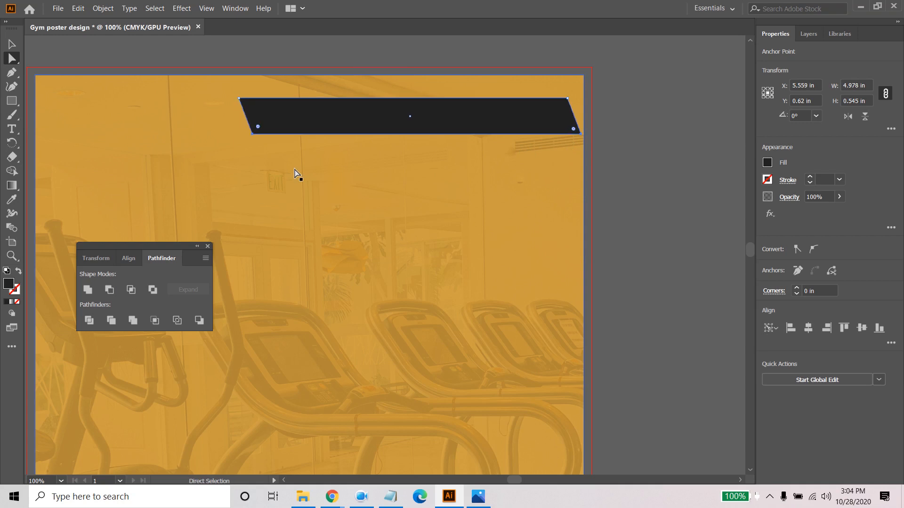
{"action": "key", "text": "v"}
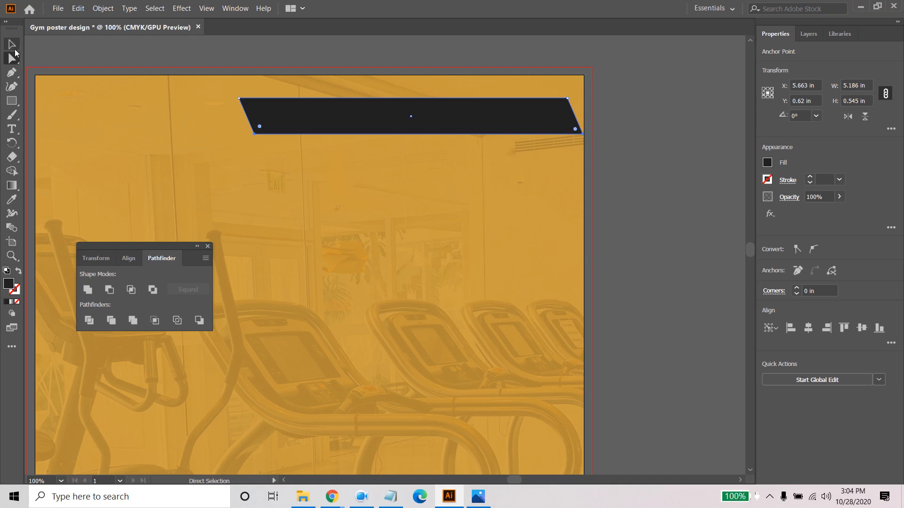
{"action": "left_click", "coordinate": [663, 171]}
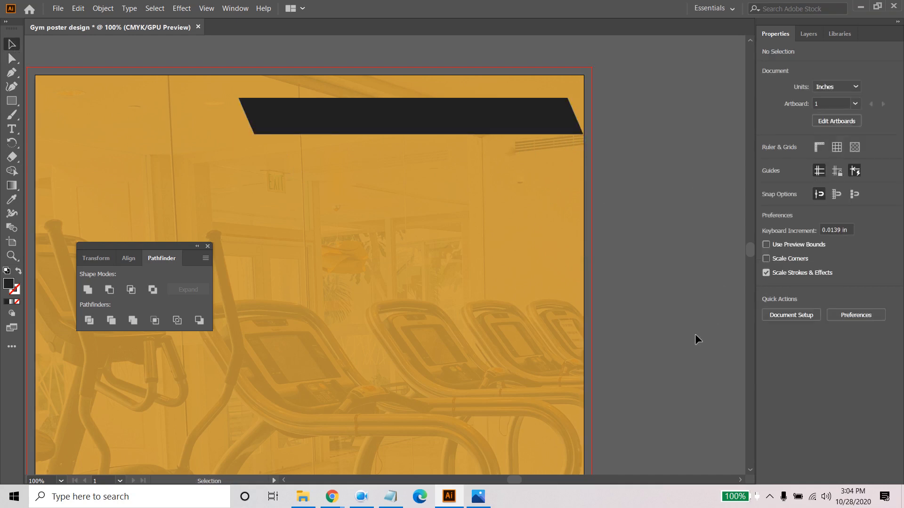
- Check the reference poster in Photos and move the slanted bar up and right in Illustrator so it overhangs the poster's right edge
{"action": "left_click", "coordinate": [478, 497]}
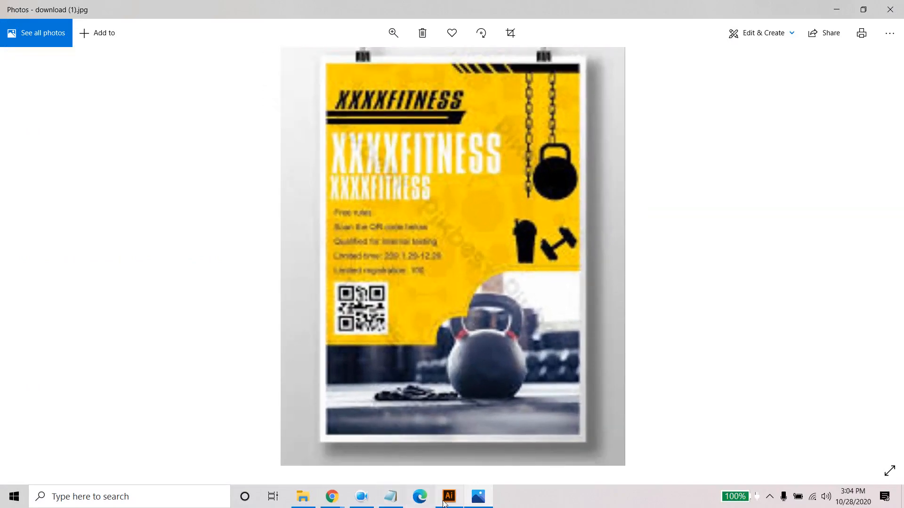
{"action": "left_click", "coordinate": [445, 502]}
{"action": "left_click_drag", "start_coordinate": [512, 118], "coordinate": [561, 110]}
{"action": "left_click", "coordinate": [648, 162]}
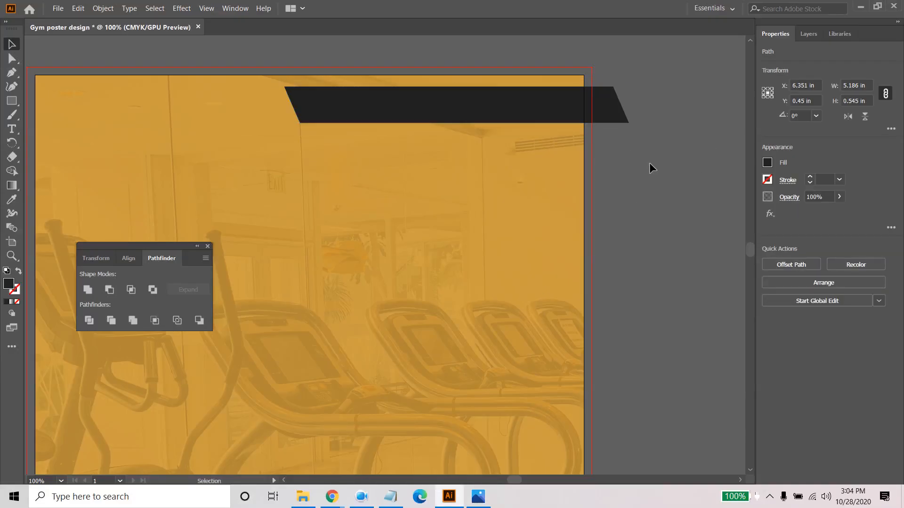
- Draw a square about 0.9 by 0.9 in outward from the poster's upper-right corner over the bar's overhang, and select both shapes
{"action": "left_click", "coordinate": [580, 112]}
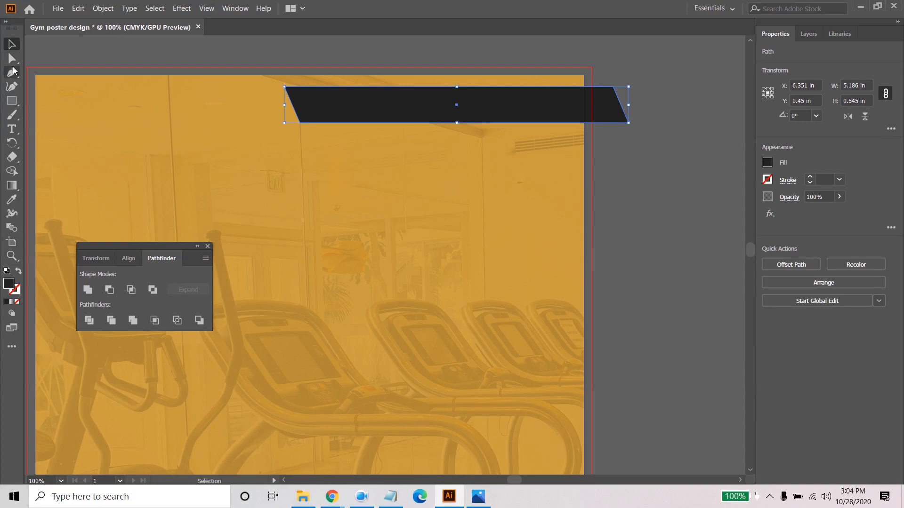
{"action": "left_click", "coordinate": [12, 101]}
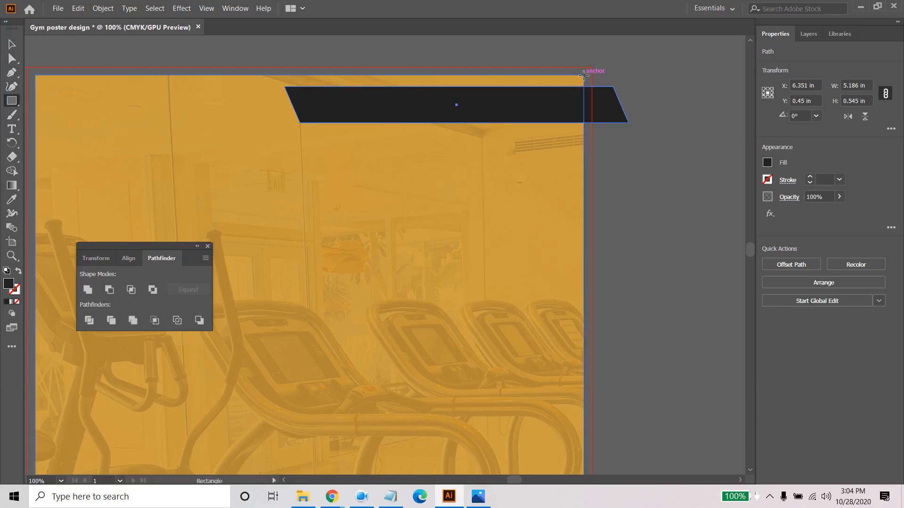
{"action": "mouse_move", "coordinate": [583, 75]}
{"action": "left_mouse_down"}
{"action": "mouse_move", "coordinate": [651, 131]}
{"action": "mouse_move", "coordinate": [643, 134]}
{"action": "left_mouse_up"}
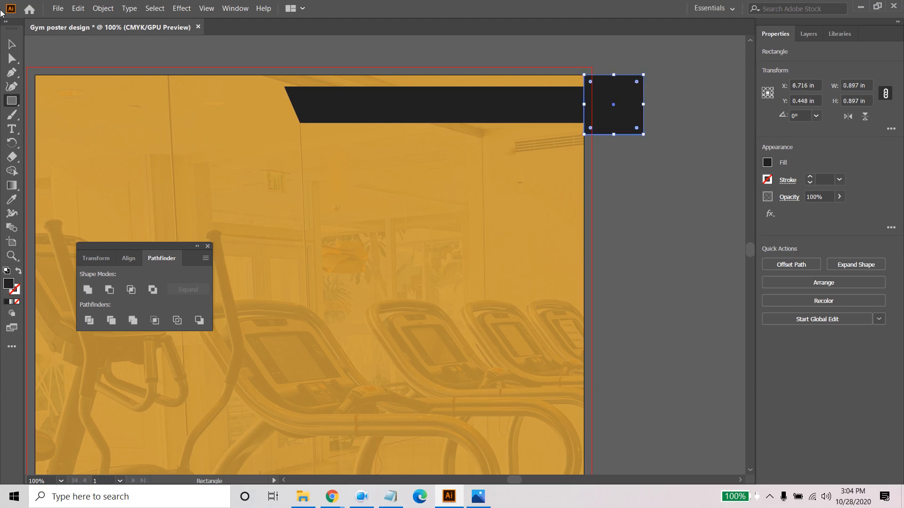
{"action": "key", "text": "v"}
{"action": "left_click_drag", "start_coordinate": [589, 144], "coordinate": [588, 144]}
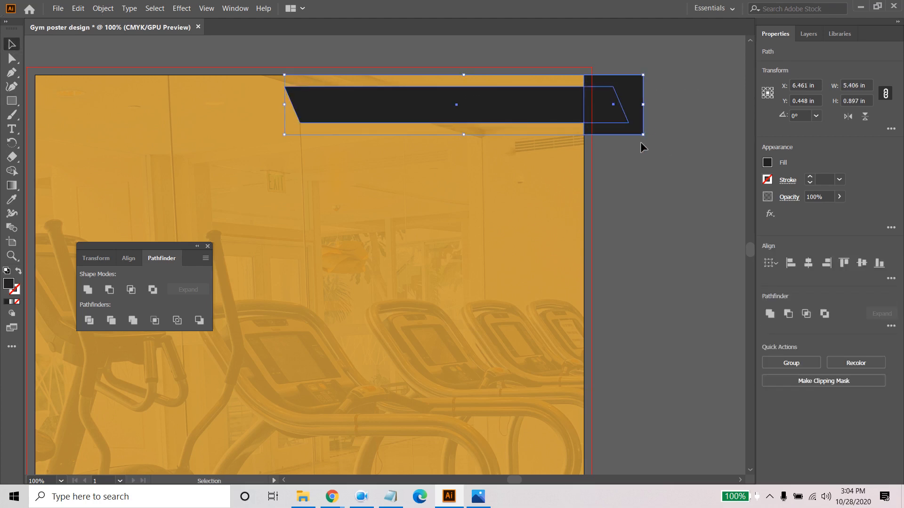
- Try to remove the bar's overhang with Shape Builder and by deleting the square over it, and undo the deletion
{"action": "left_click", "coordinate": [13, 171]}
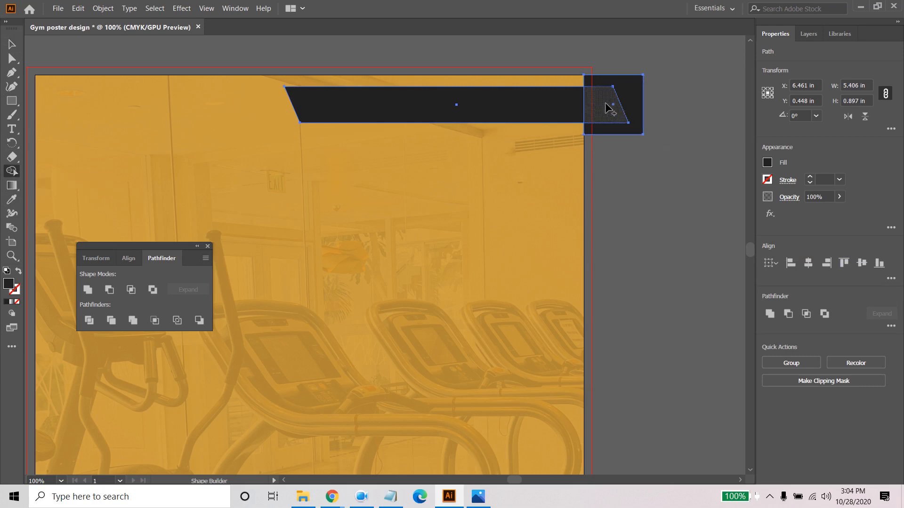
{"action": "left_click", "coordinate": [12, 58]}
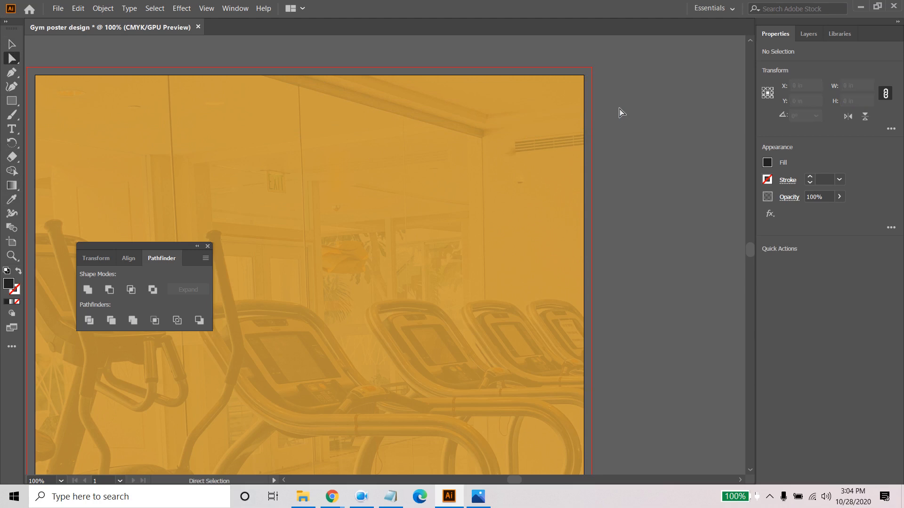
{"action": "key", "text": "ctrl+z"}
{"action": "left_click", "coordinate": [686, 95]}
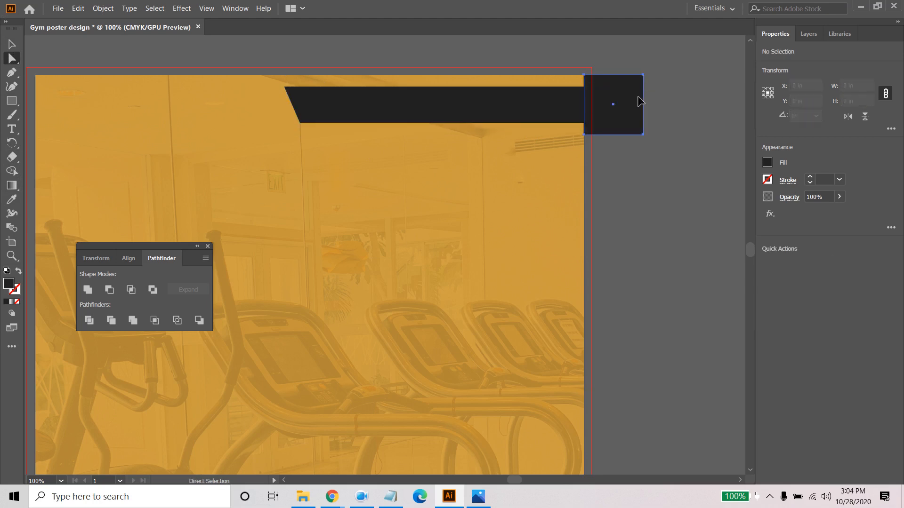
{"action": "left_click", "coordinate": [638, 97]}
{"action": "key", "text": "Delete"}
{"action": "left_click", "coordinate": [618, 112]}
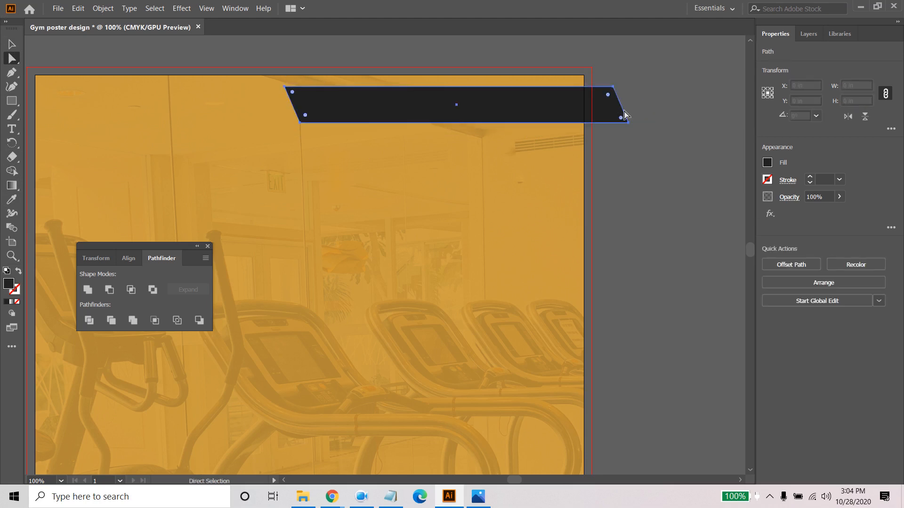
{"action": "key", "text": "ctrl+z"}
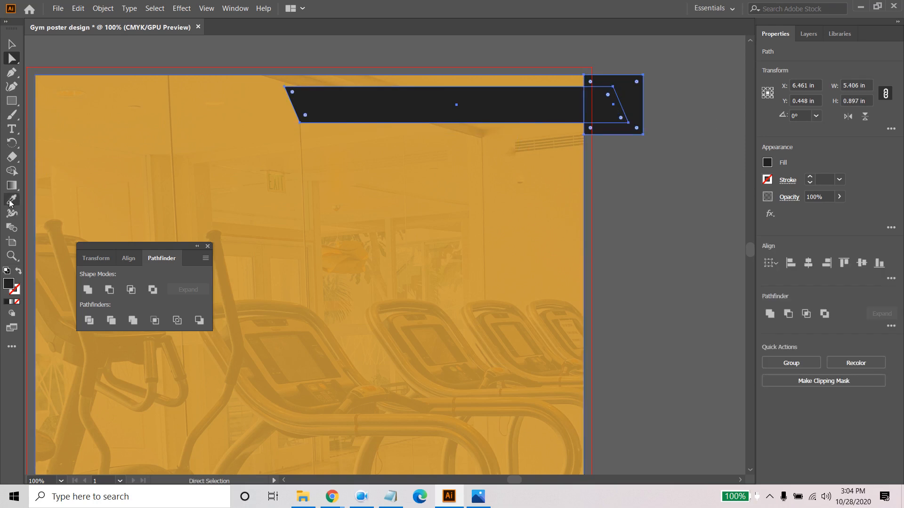
- Merge the bar's overhang into the square with Shape Builder and delete the merged piece, trimming the bar at the poster's right edge
{"action": "left_click", "coordinate": [12, 170]}
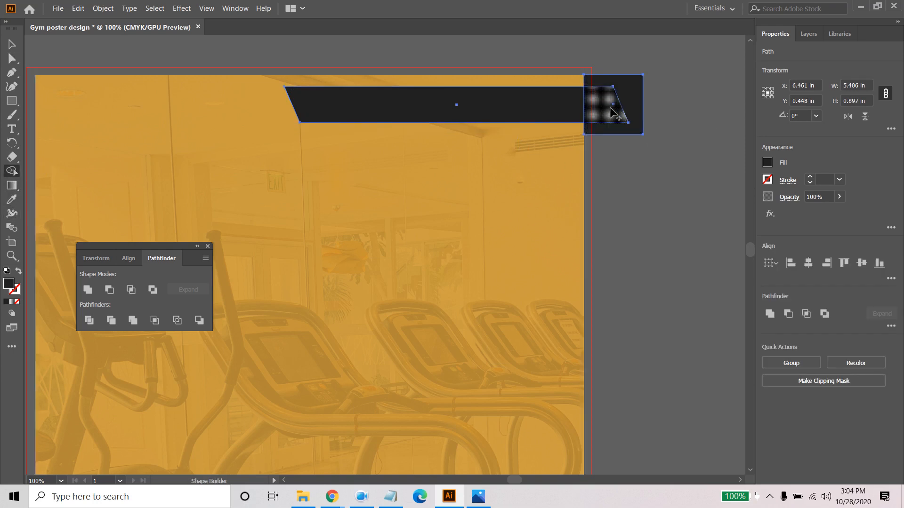
{"action": "mouse_move", "coordinate": [615, 85]}
{"action": "left_mouse_down"}
{"action": "mouse_move", "coordinate": [616, 121]}
{"action": "mouse_move", "coordinate": [615, 111]}
{"action": "left_mouse_up"}
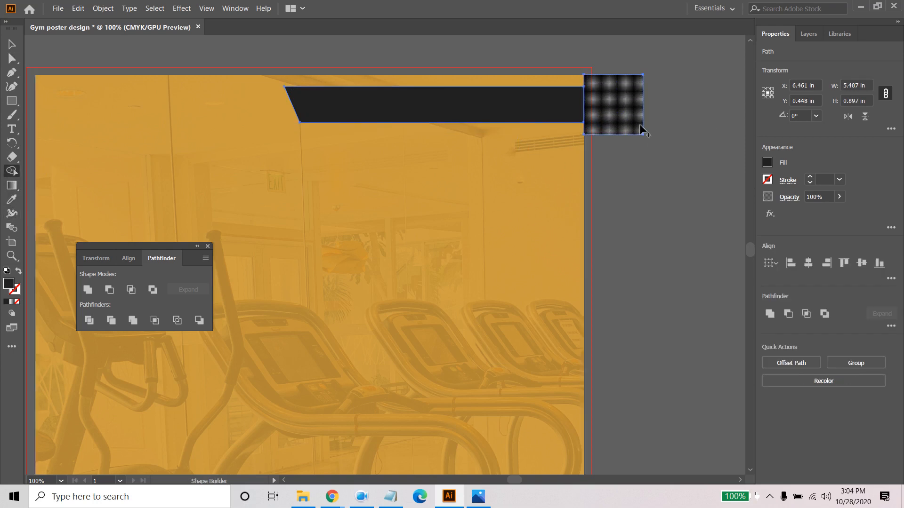
{"action": "left_click", "coordinate": [12, 58]}
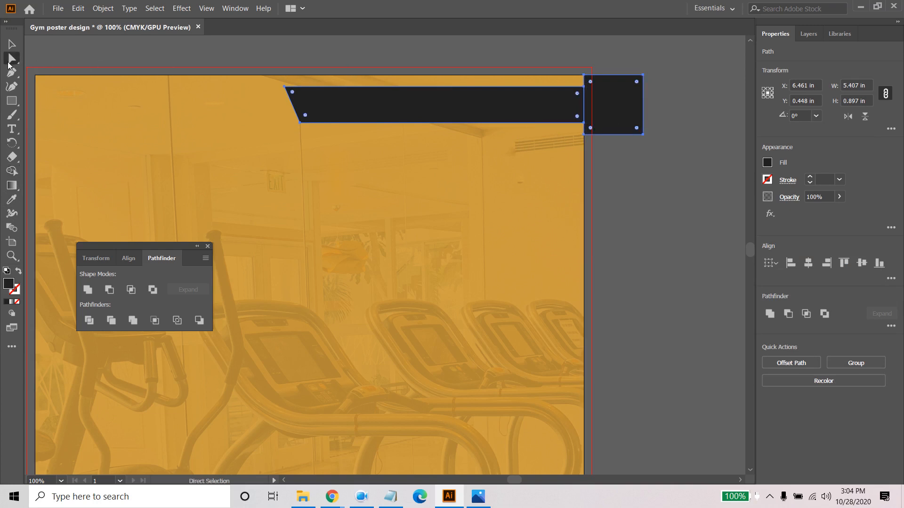
{"action": "left_click", "coordinate": [621, 107]}
{"action": "key", "text": "Delete"}
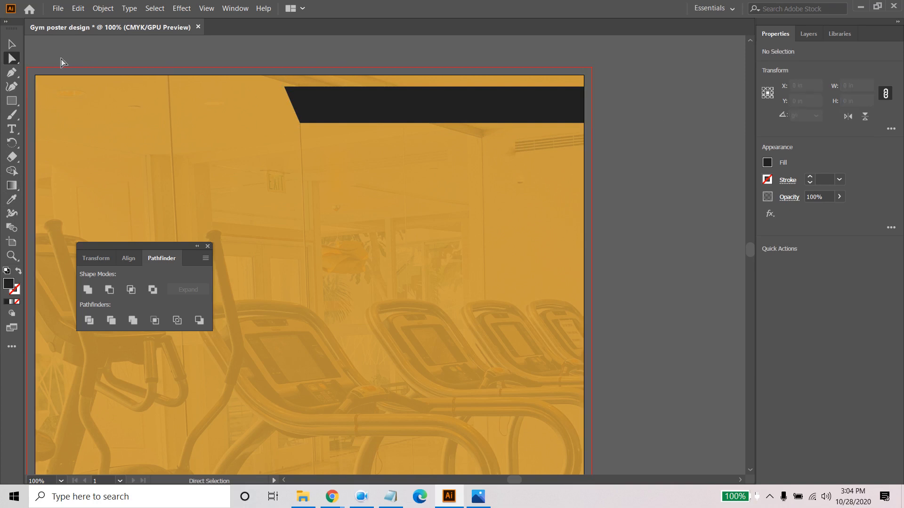
{"action": "left_click", "coordinate": [11, 44]}
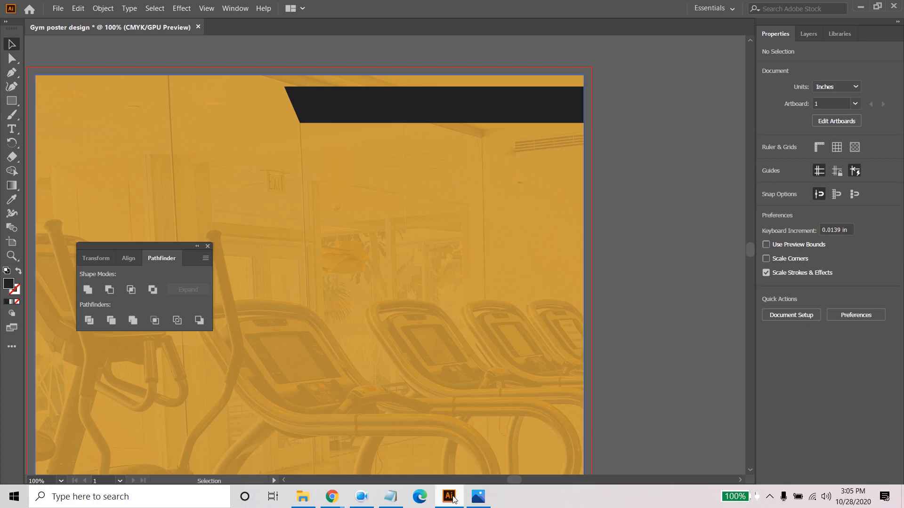
- Check the reference poster in Photos, and duplicate the trimmed dark bar in place in Illustrator
{"action": "left_click", "coordinate": [479, 497]}
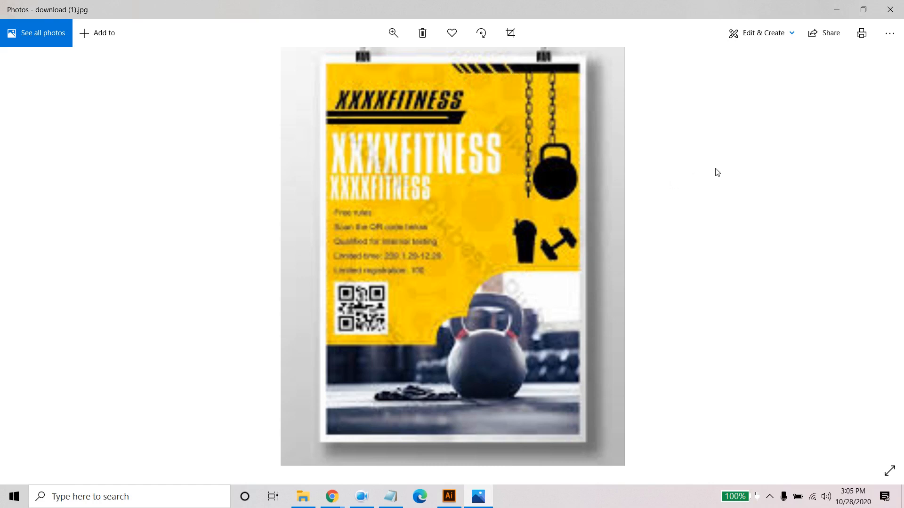
{"action": "left_click", "coordinate": [449, 497]}
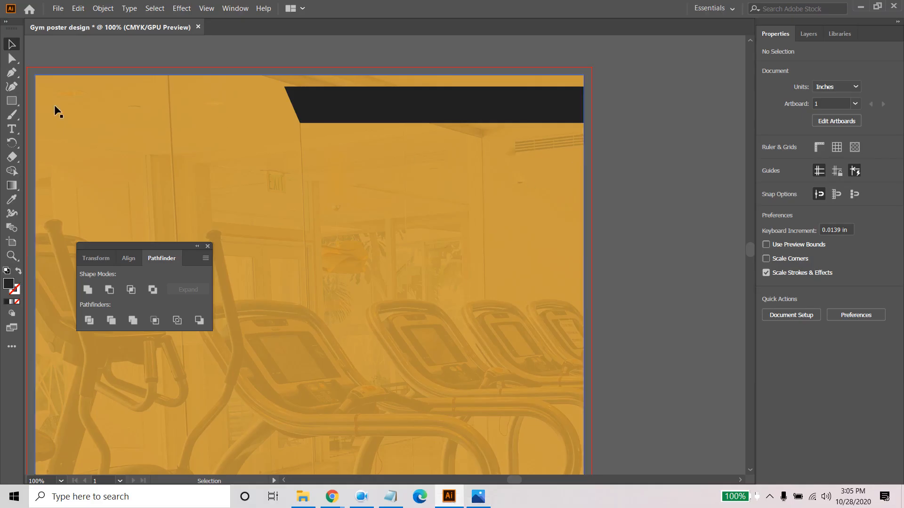
{"action": "left_click", "coordinate": [476, 119]}
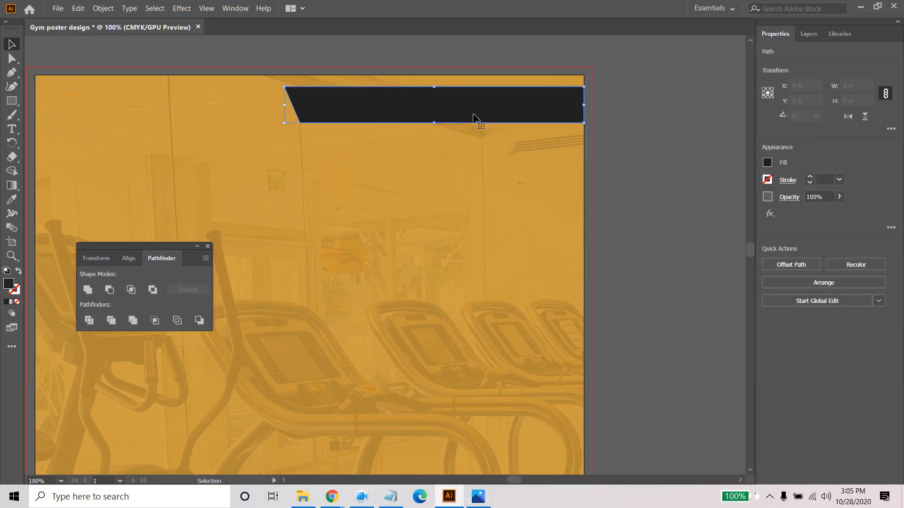
{"action": "key", "text": "a"}
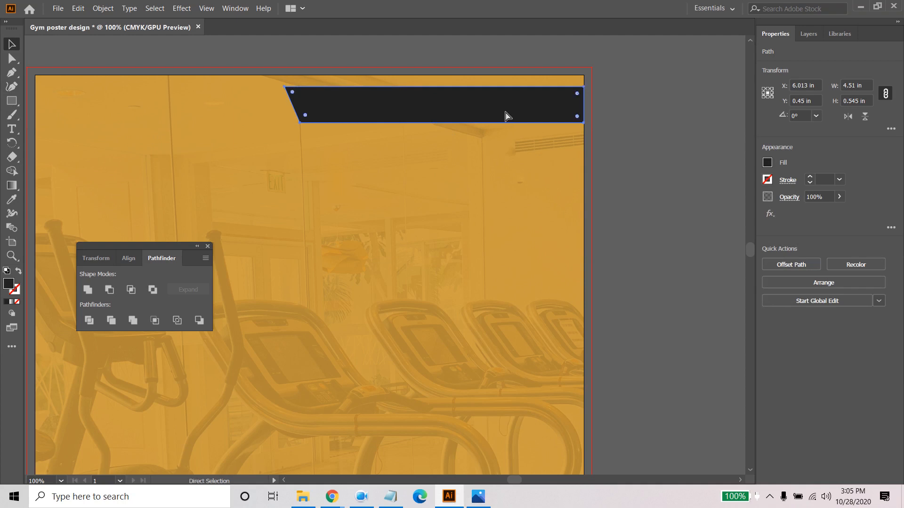
{"action": "key", "text": "ctrl+c"}
{"action": "key", "text": "ctrl+f"}
- Undo a trial narrowing of the duplicate bar and fill the duplicate from the white swatch
{"action": "left_click_drag", "start_coordinate": [583, 107], "coordinate": [327, 97]}
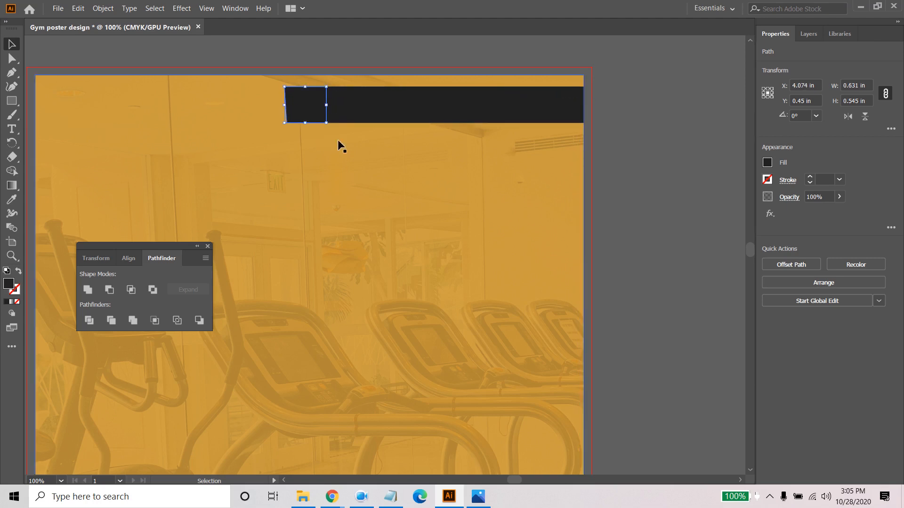
{"action": "key", "text": "ctrl+z"}
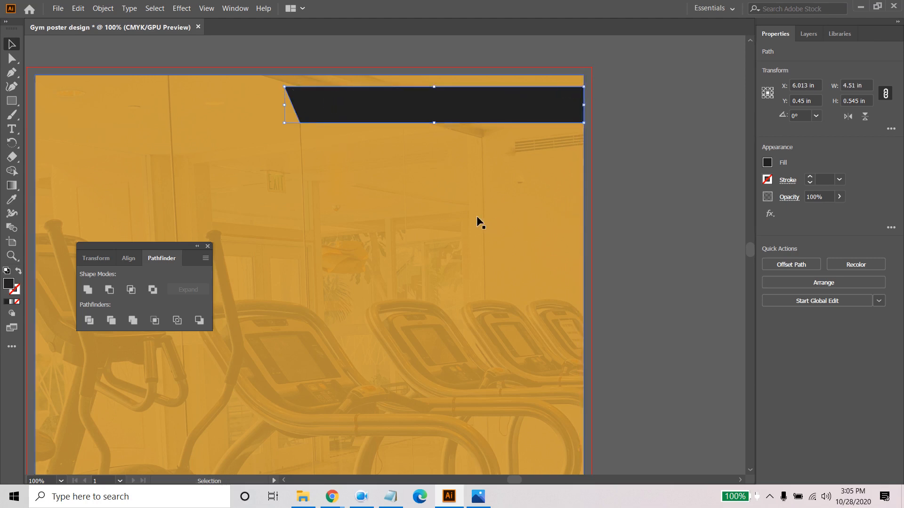
{"action": "left_click_drag", "start_coordinate": [440, 215], "coordinate": [541, 218]}
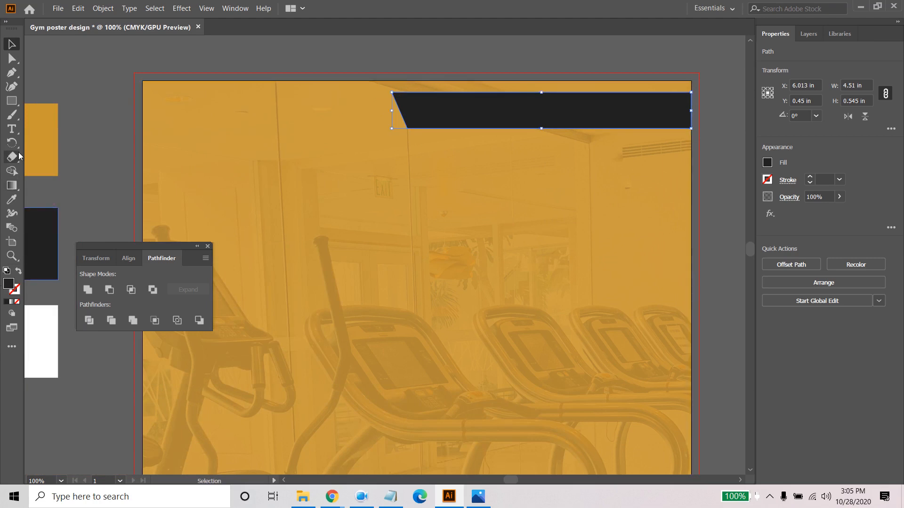
{"action": "left_click", "coordinate": [12, 199]}
{"action": "left_click", "coordinate": [41, 325]}
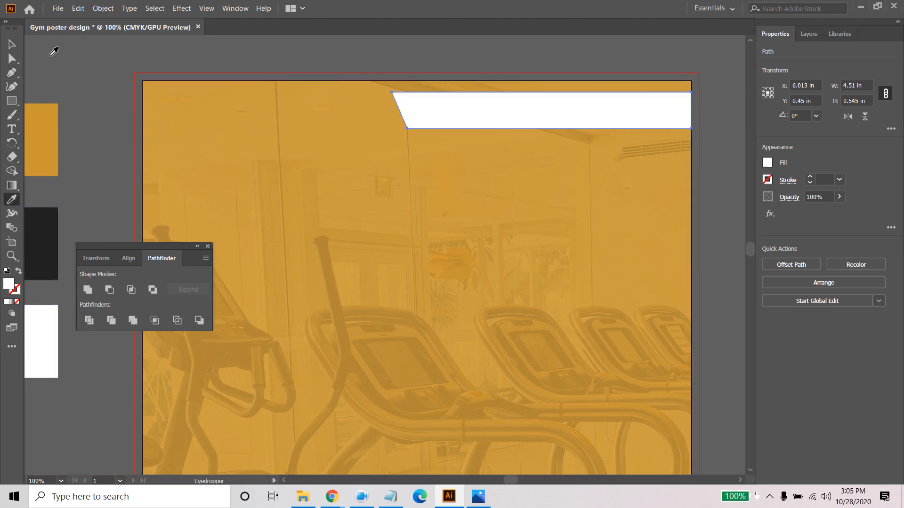
- Move the white bar's upper-right anchor point left to X 8.032 in, slanting its right end like its left end
{"action": "key", "text": "v"}
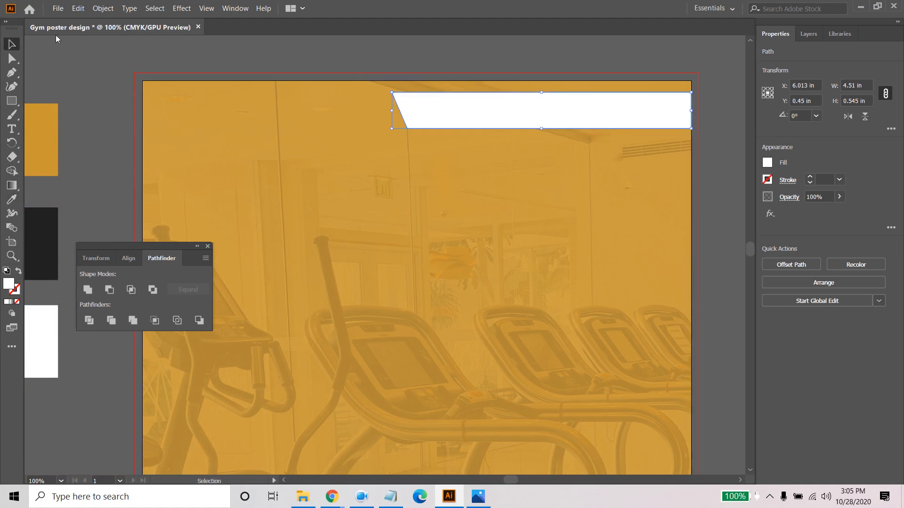
{"action": "left_click", "coordinate": [12, 59]}
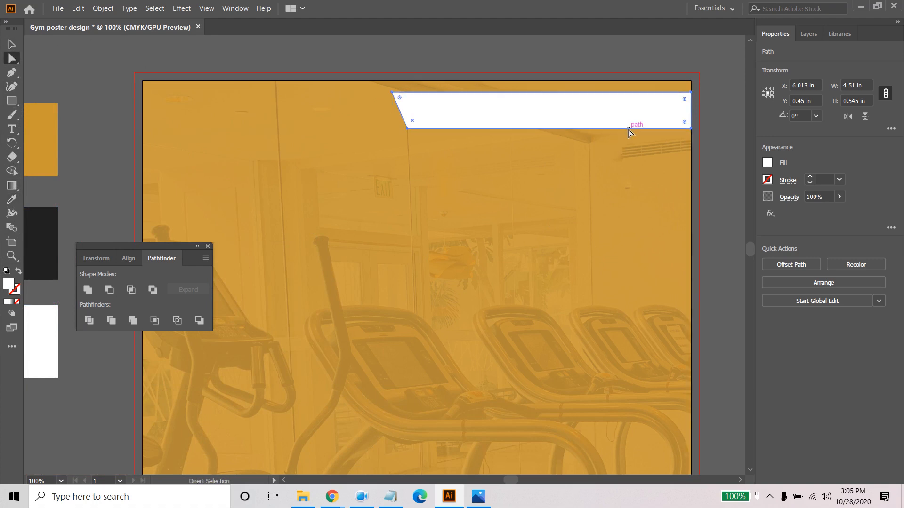
{"action": "left_click", "coordinate": [692, 94]}
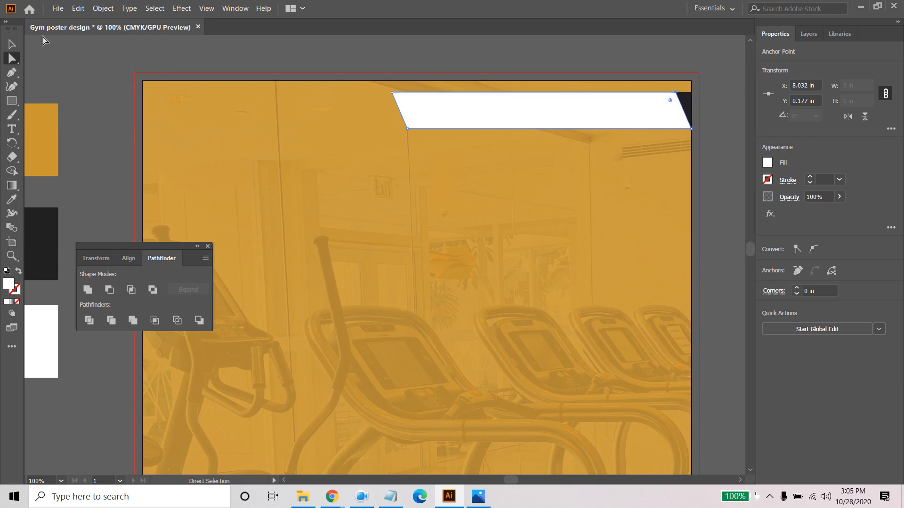
{"action": "key", "text": "v"}
{"action": "left_click", "coordinate": [83, 54]}
- Narrow the white bar to about 0.5 in wide and place it near the dark bar's left end
{"action": "left_click", "coordinate": [591, 120]}
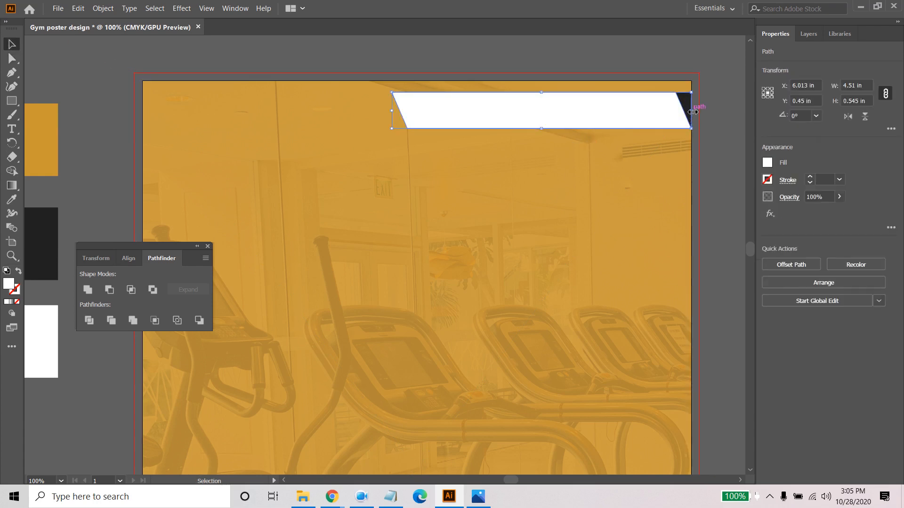
{"action": "left_click_drag", "start_coordinate": [691, 110], "coordinate": [477, 111]}
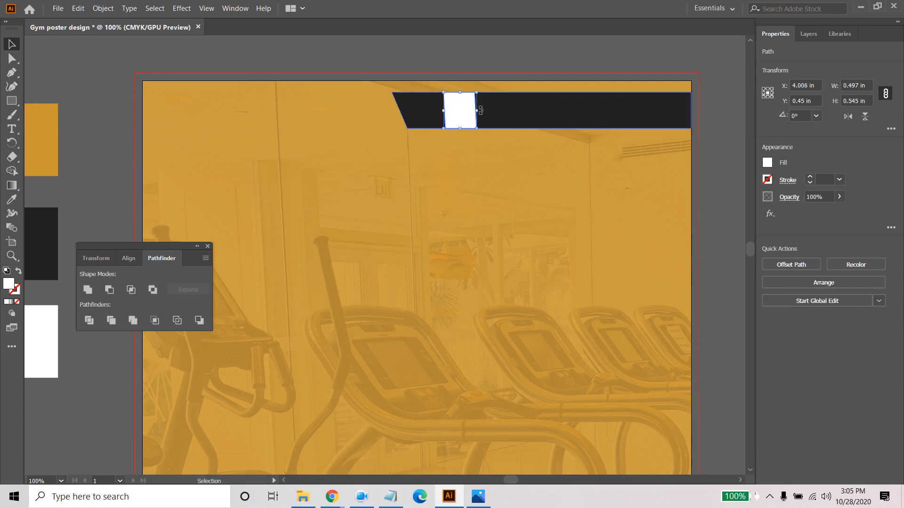
{"action": "left_click", "coordinate": [522, 179]}
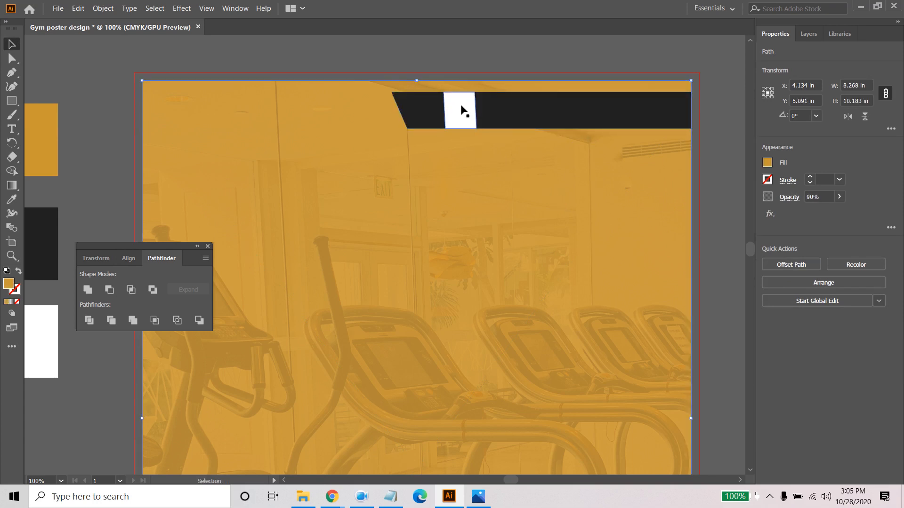
- Shift both upper anchor points of the white piece left, slanting it into a diagonal stripe about 0.87 in wide overall
{"action": "scroll", "coordinate": [460, 111], "scroll_direction": "up", "scroll_amount": 1}
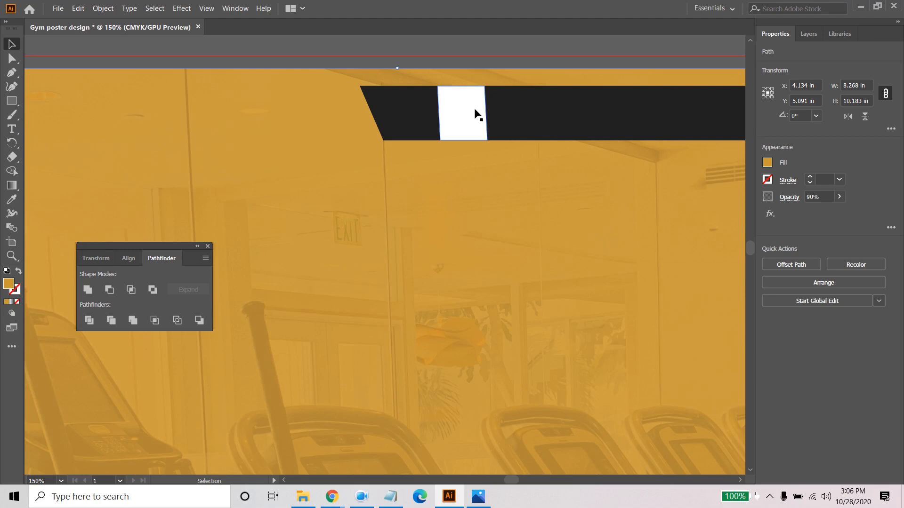
{"action": "left_click", "coordinate": [11, 58]}
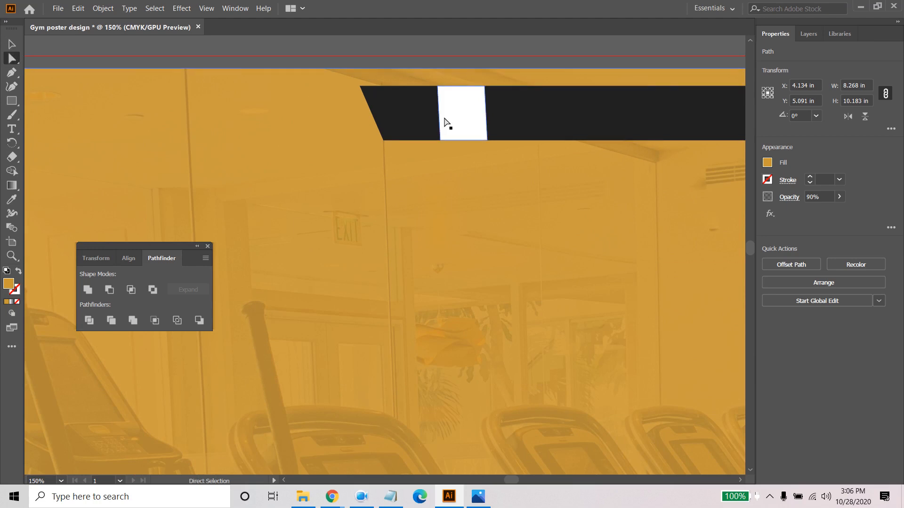
{"action": "left_click", "coordinate": [439, 88]}
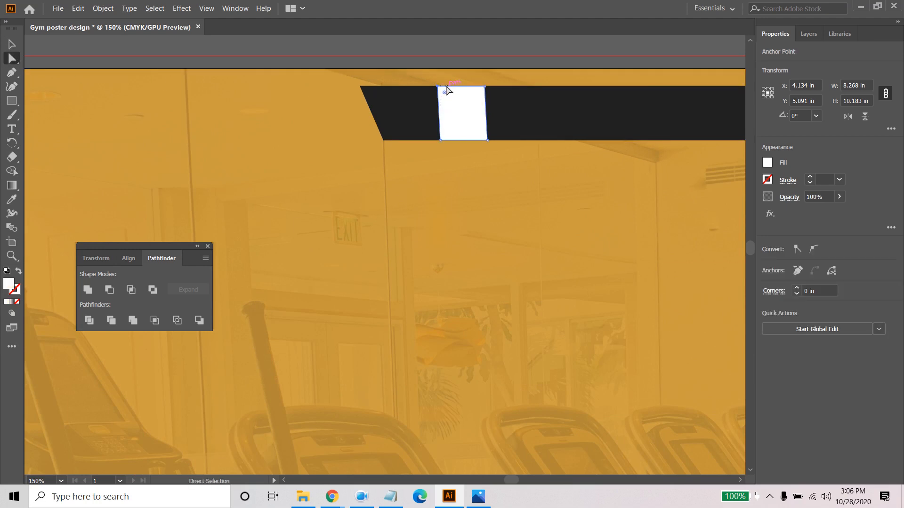
{"action": "left_click", "coordinate": [485, 88], "text": "shift"}
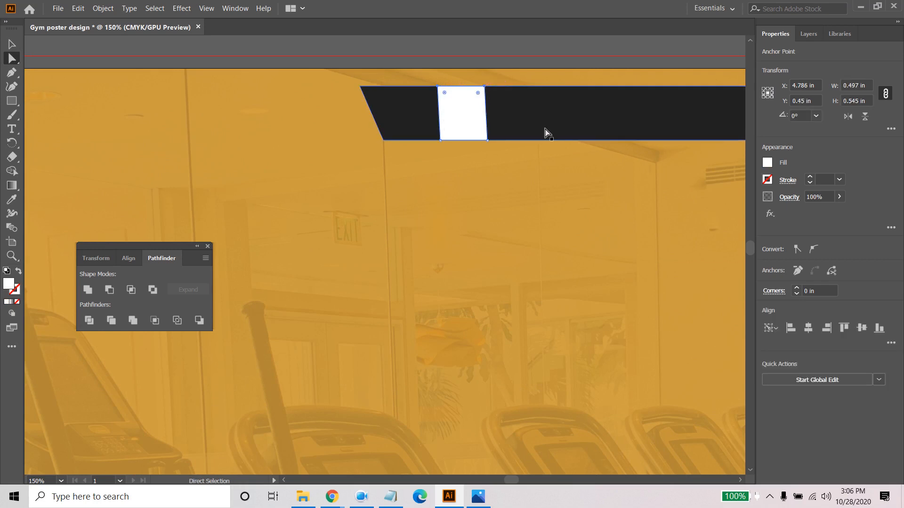
{"action": "key", "text": "Left"}
{"action": "key", "text": "Left"}
{"action": "key", "text": "Left"}
{"action": "key", "text": "Left"}
{"action": "key", "text": "Left"}
{"action": "key", "text": "Left"}
{"action": "key", "text": "Left"}
{"action": "key", "text": "Left"}
{"action": "key", "text": "Left"}
{"action": "key", "text": "Left"}
{"action": "key", "text": "Left"}
{"action": "key", "text": "Left"}
{"action": "key", "text": "Left"}
{"action": "key", "text": "Left"}
{"action": "key", "text": "Left"}
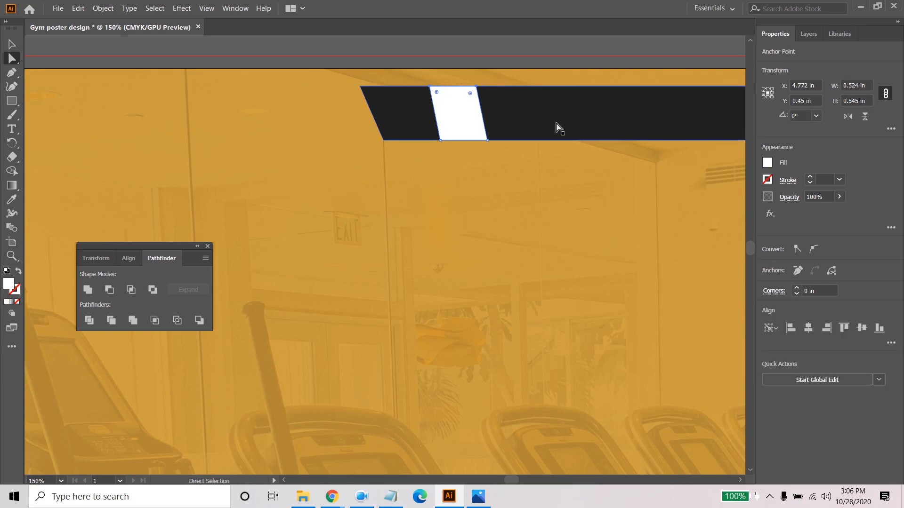
{"action": "key", "text": "Left"}
{"action": "key", "text": "Left"}
{"action": "key", "text": "Left"}
{"action": "key", "text": "Left"}
{"action": "key", "text": "Left"}
{"action": "key", "text": "Left"}
{"action": "key", "text": "Left"}
{"action": "key", "text": "Left"}
{"action": "key", "text": "Left"}
{"action": "key", "text": "Left"}
{"action": "key", "text": "Left"}
{"action": "key", "text": "Left"}
{"action": "key", "text": "Left"}
{"action": "key", "text": "Left"}
{"action": "key", "text": "Left"}
{"action": "key", "text": "Left"}
{"action": "key", "text": "Left"}
{"action": "key", "text": "Left"}
{"action": "key", "text": "Left"}
{"action": "key", "text": "Left"}
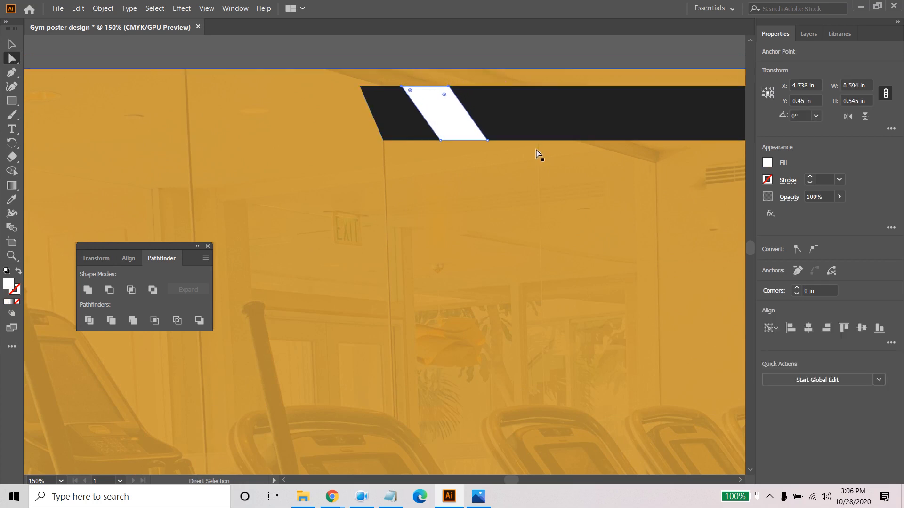
{"action": "left_click", "coordinate": [456, 111]}
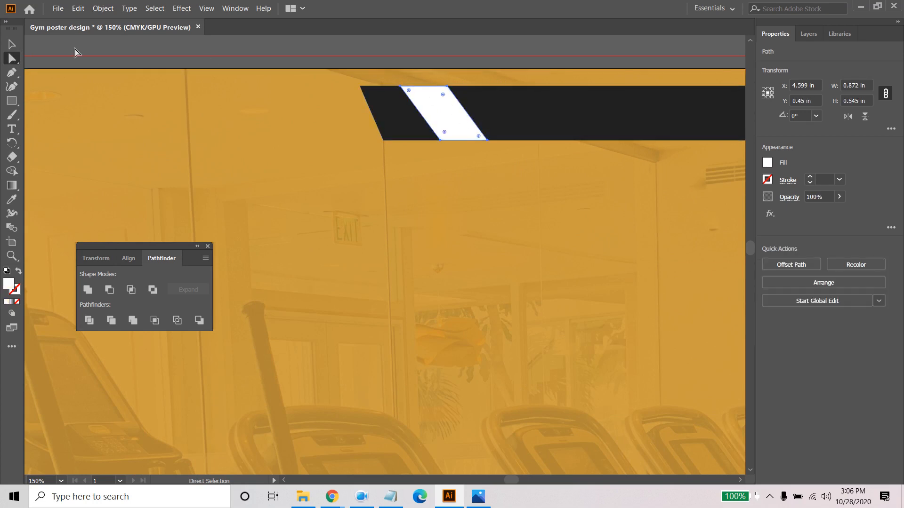
- Narrow the white diagonal stripe to about 0.35 in wide overall, keeping its left side in place
{"action": "left_click", "coordinate": [12, 45]}
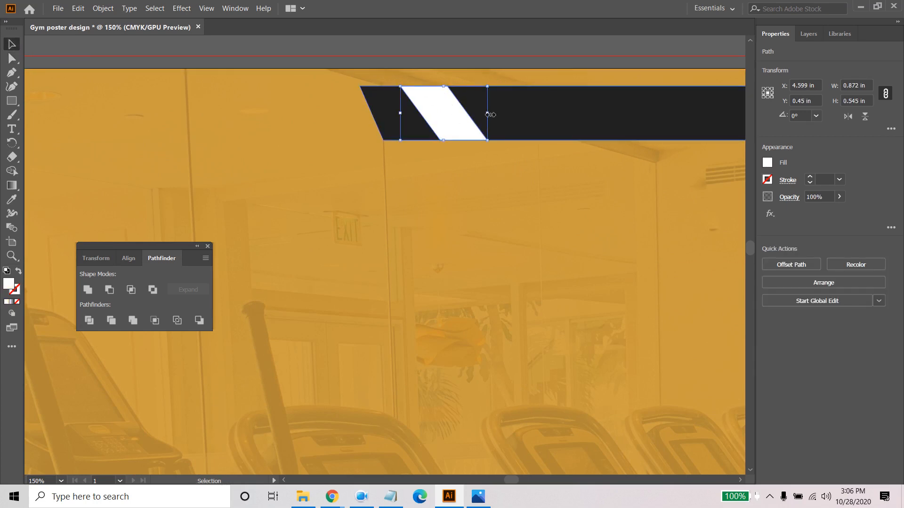
{"action": "left_click_drag", "start_coordinate": [490, 113], "coordinate": [437, 113]}
{"action": "left_click", "coordinate": [450, 182]}
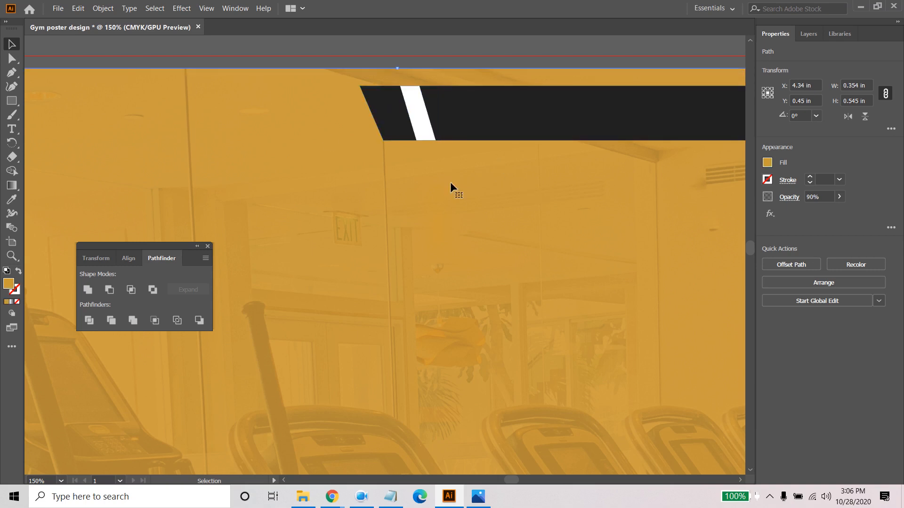
- Shift both upper anchor points of the narrowed stripe left, increasing its slant to about 0.42 in wide overall
{"action": "left_click", "coordinate": [12, 58]}
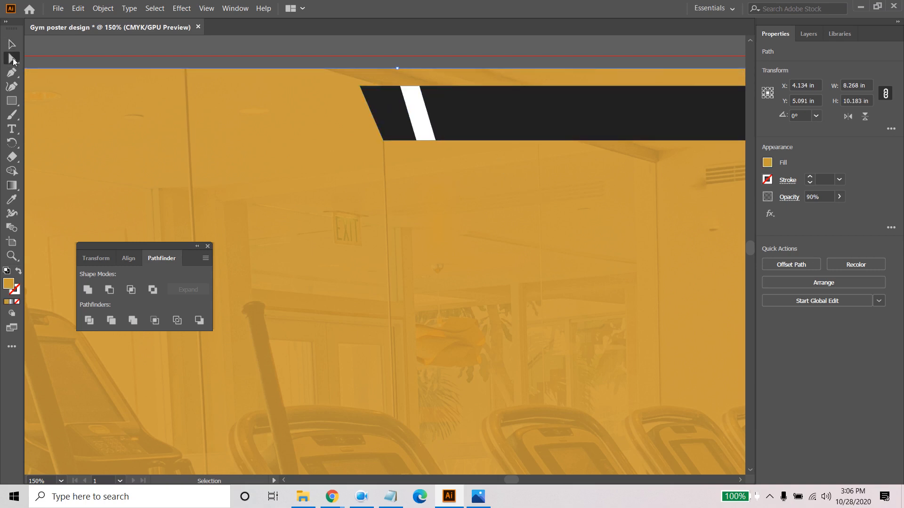
{"action": "left_click", "coordinate": [417, 90]}
{"action": "left_click", "coordinate": [422, 89], "text": "shift"}
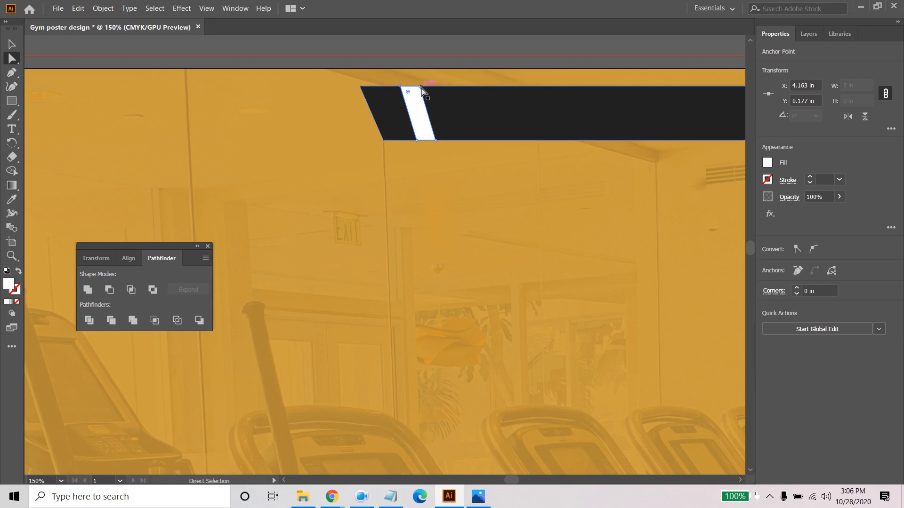
{"action": "left_click", "coordinate": [422, 91]}
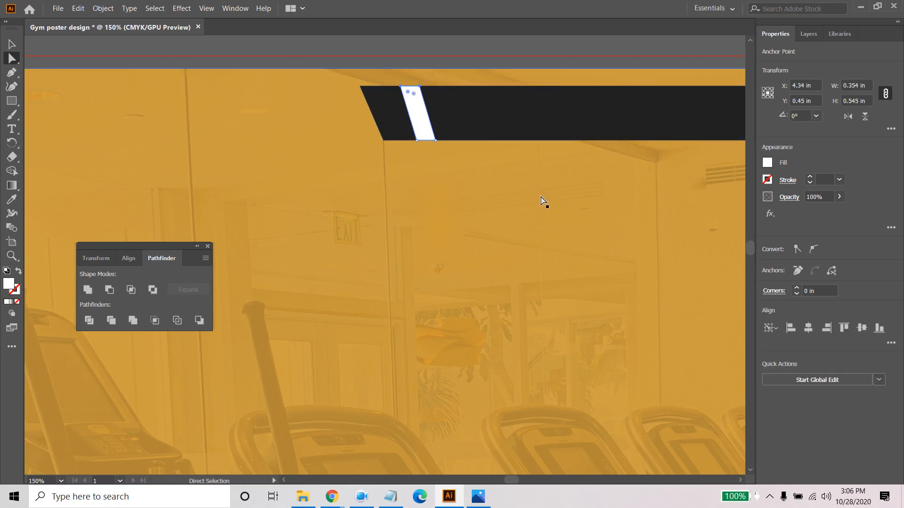
{"action": "key", "text": "Left"}
{"action": "key", "text": "Left"}
{"action": "key", "text": "Left"}
{"action": "key", "text": "Left"}
{"action": "key", "text": "Left"}
{"action": "key", "text": "Left"}
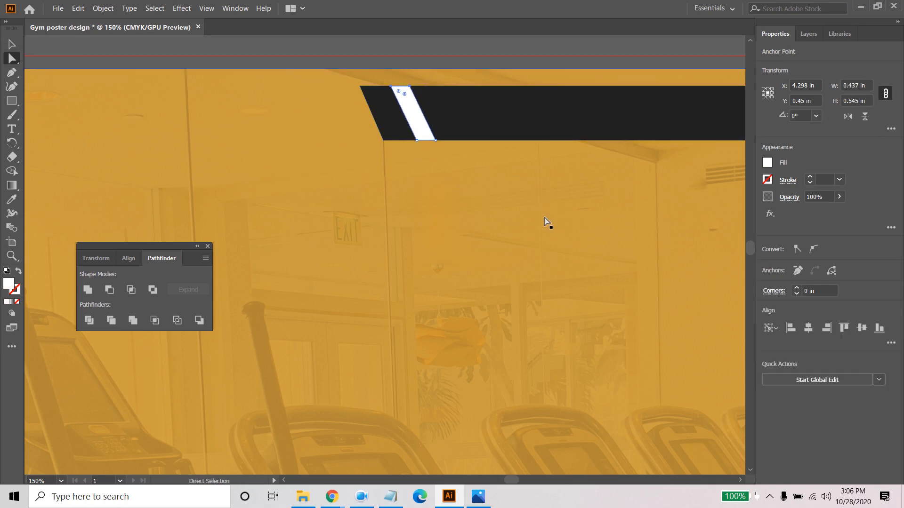
{"action": "key", "text": "Left"}
{"action": "key", "text": "Left"}
{"action": "key", "text": "Right"}
{"action": "key", "text": "Right"}
{"action": "key", "text": "Right"}
{"action": "left_click", "coordinate": [547, 208]}
{"action": "scroll", "coordinate": [472, 211], "scroll_direction": "down", "scroll_amount": 2, "text": "alt"}
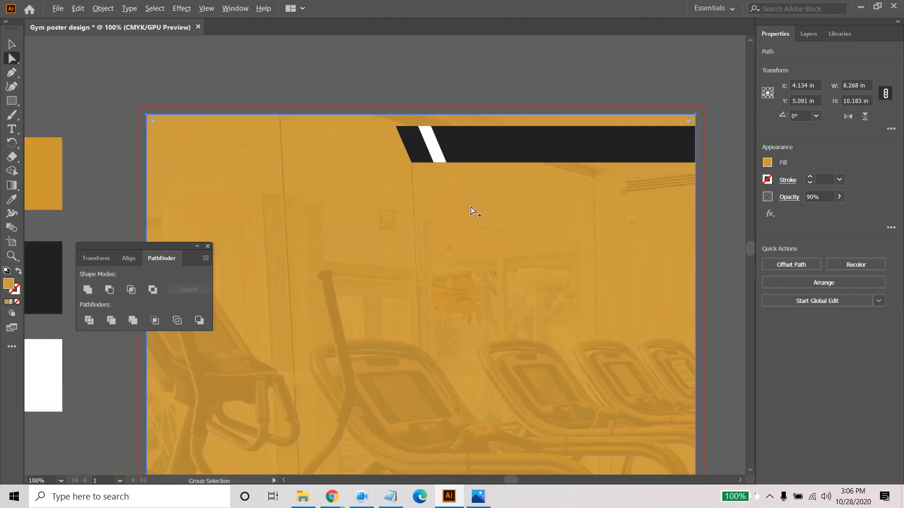
- Unlink the white stripe's width and height proportions and set its width to 0.2 in
{"action": "left_click", "coordinate": [15, 44]}
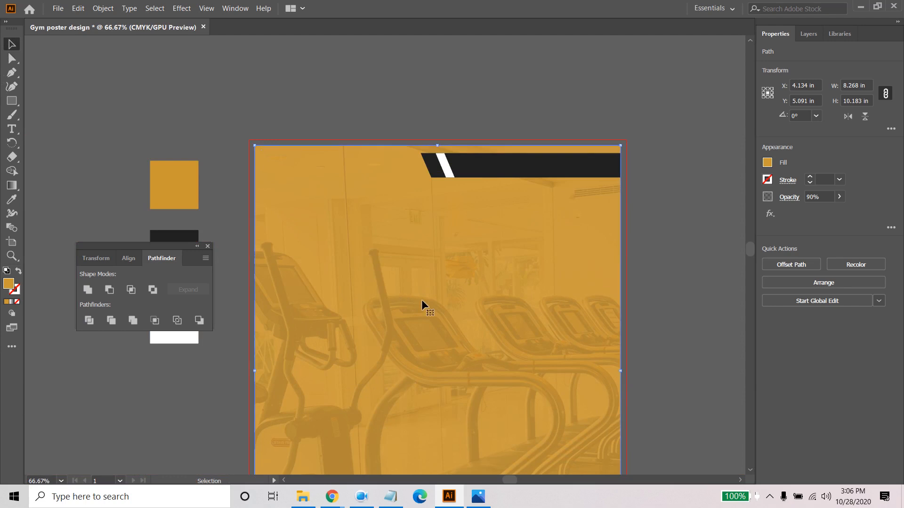
{"action": "left_click", "coordinate": [447, 171]}
{"action": "scroll", "coordinate": [447, 170], "scroll_direction": "up", "scroll_amount": 3, "text": "alt"}
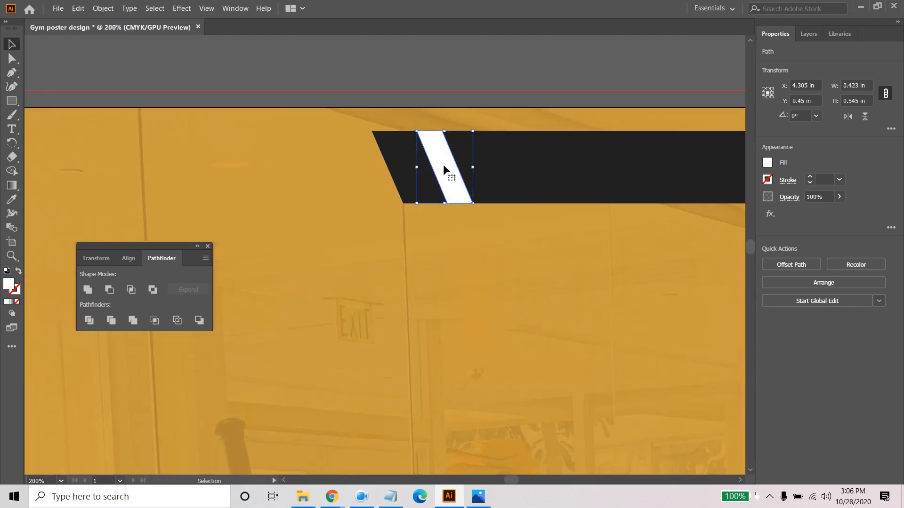
{"action": "left_click", "coordinate": [886, 95]}
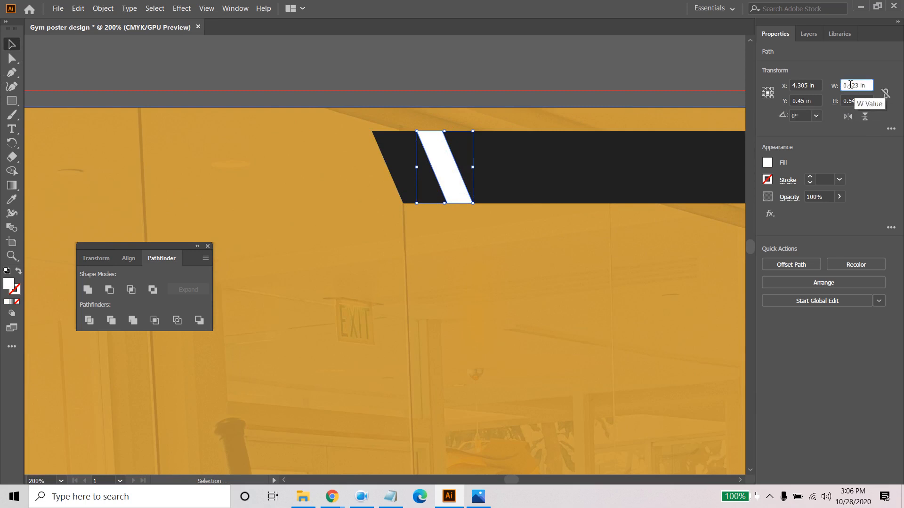
{"action": "left_click_drag", "start_coordinate": [851, 85], "coordinate": [874, 89]}
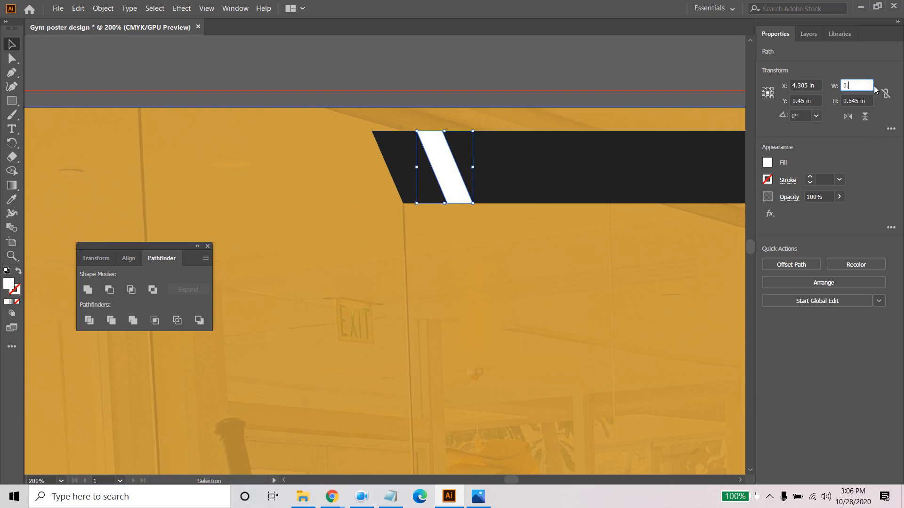
{"action": "key", "text": "Return"}
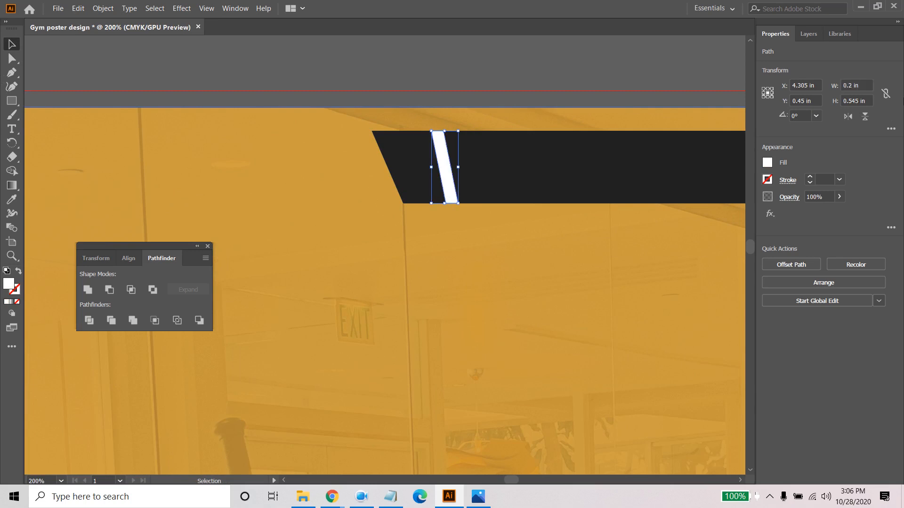
{"action": "left_click", "coordinate": [526, 228]}
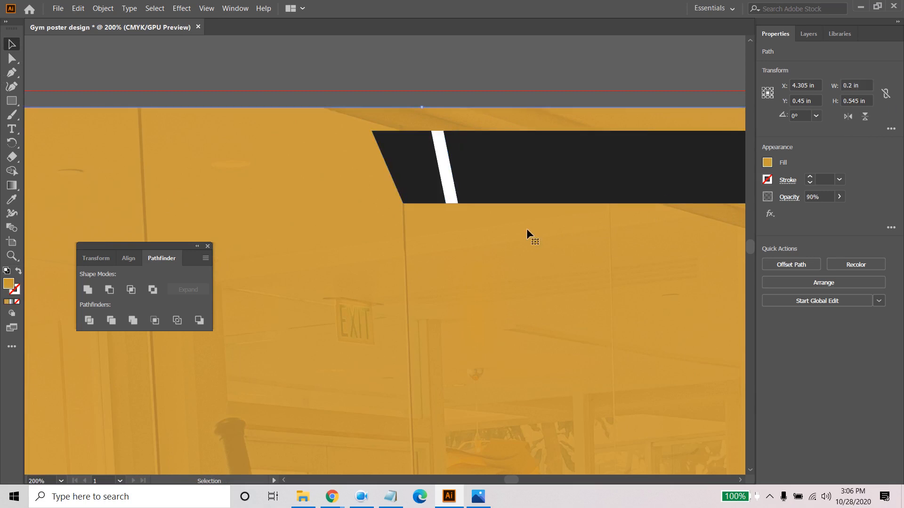
- Move both upper anchor points of the thin stripe left until it spans about 0.34 in, matching the bar's slanted end
{"action": "left_click", "coordinate": [447, 169]}
{"action": "key", "text": "a"}
{"action": "left_click", "coordinate": [442, 132]}
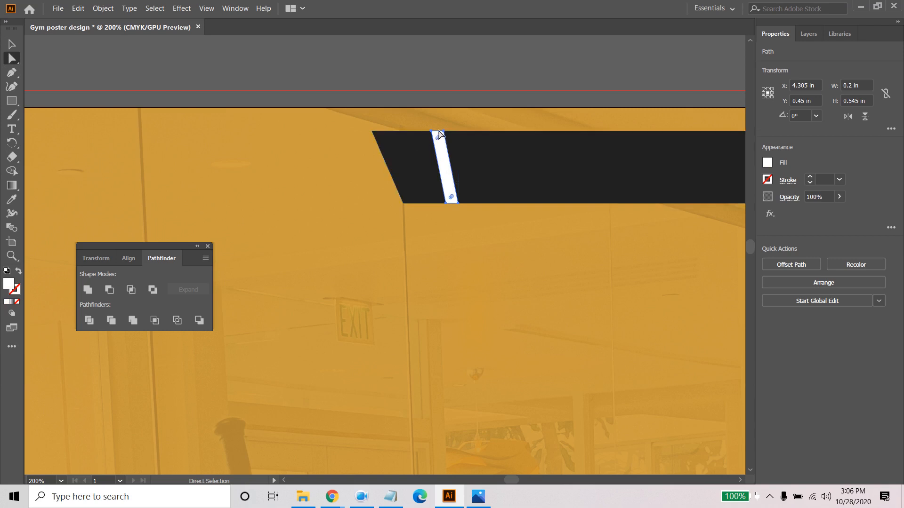
{"action": "left_click", "coordinate": [442, 132]}
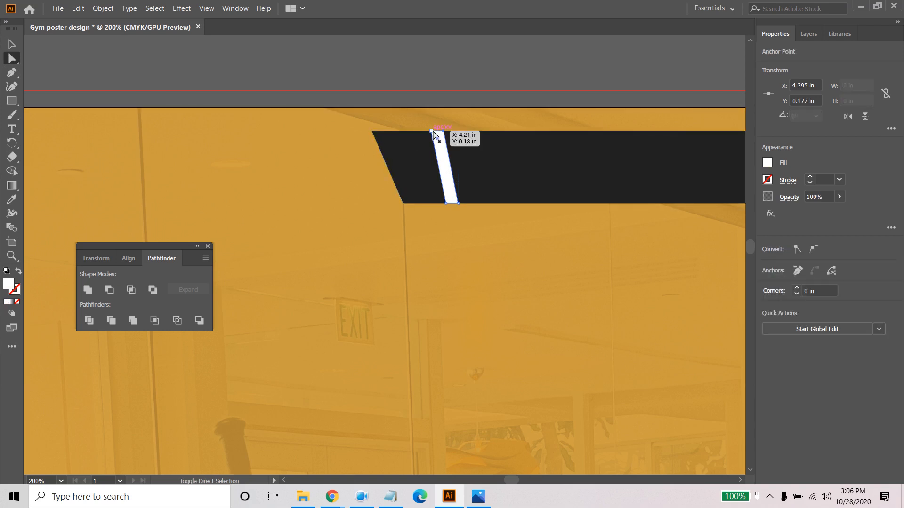
{"action": "left_click", "coordinate": [433, 134]}
{"action": "key", "text": "Left"}
{"action": "key", "text": "Left"}
{"action": "key", "text": "Left"}
{"action": "key", "text": "Left"}
{"action": "key", "text": "Left"}
{"action": "key", "text": "Left"}
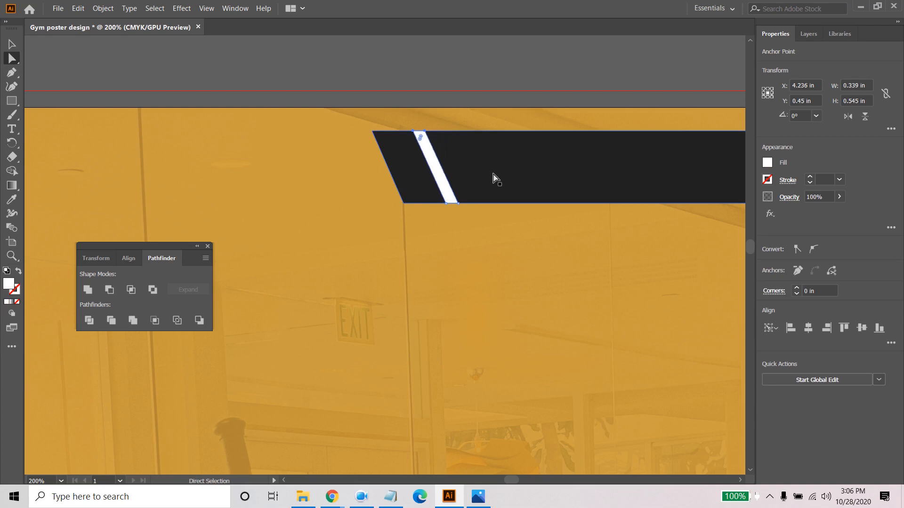
{"action": "left_click", "coordinate": [507, 255]}
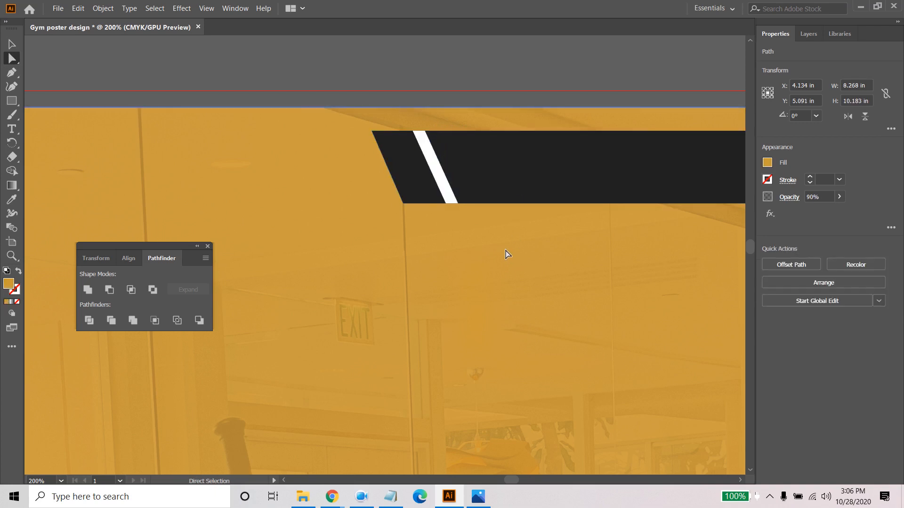
{"action": "scroll", "coordinate": [507, 255], "scroll_direction": "down", "scroll_amount": 3, "text": "alt"}
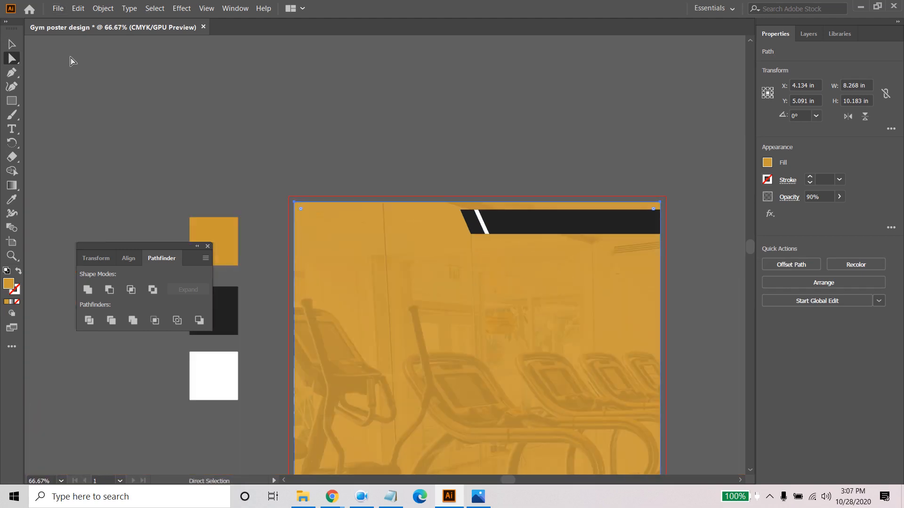
- Duplicate the thin white stripe about 0.3 in to the right along the dark bar
{"action": "left_click", "coordinate": [19, 48]}
{"action": "scroll", "coordinate": [471, 256], "scroll_direction": "up", "scroll_amount": 2, "text": "alt"}
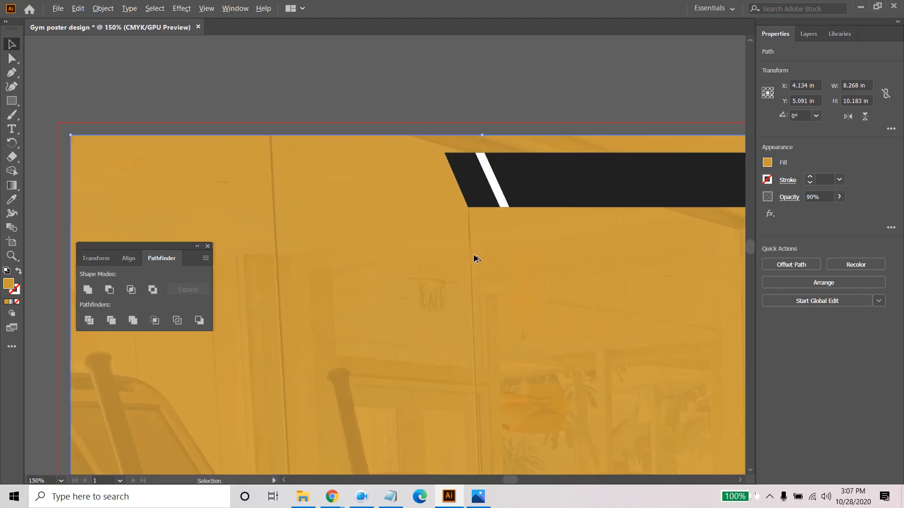
{"action": "left_click", "coordinate": [500, 196]}
{"action": "scroll", "coordinate": [575, 270], "scroll_direction": "down", "scroll_amount": 1, "text": "alt"}
{"action": "left_click_drag", "start_coordinate": [668, 312], "coordinate": [488, 298]}
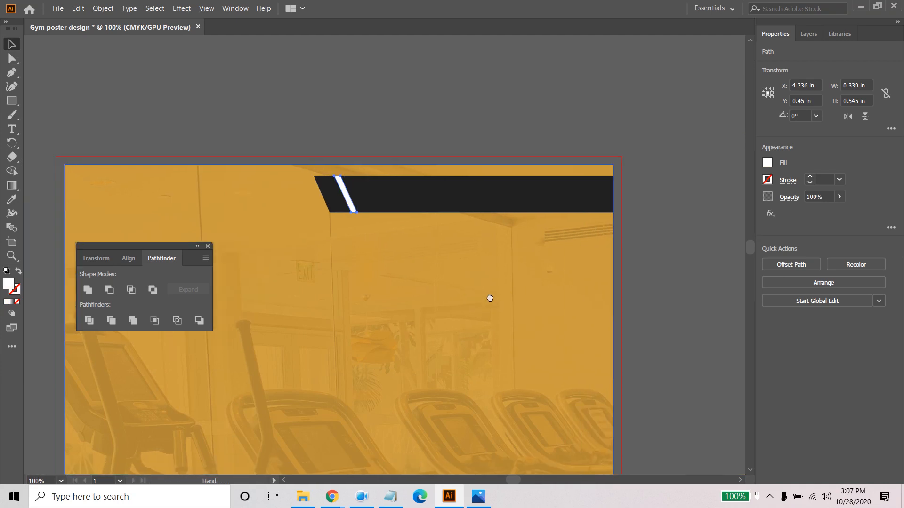
{"action": "left_click_drag", "start_coordinate": [350, 200], "coordinate": [371, 204], "text": "alt"}
{"action": "left_click", "coordinate": [397, 202]}
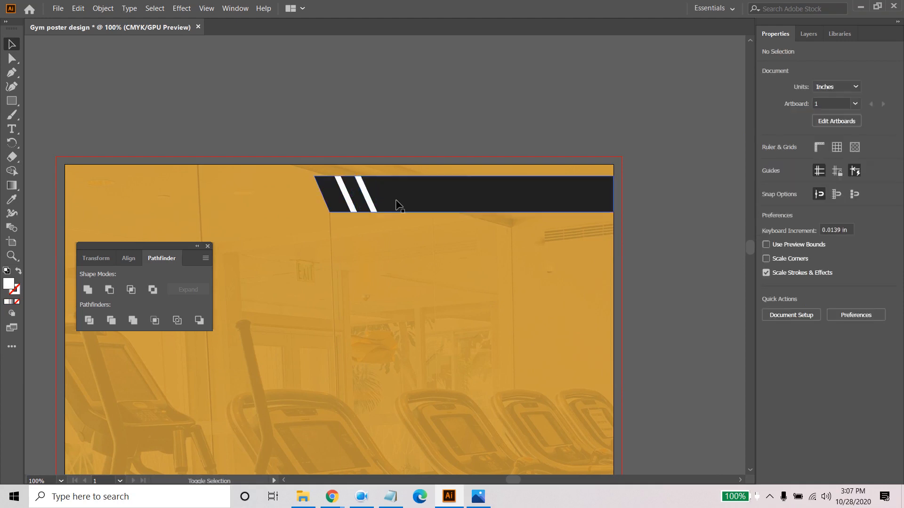
- Copy the second stripe about 0.34 in to the right and repeat the duplication three times along the bar
{"action": "left_click", "coordinate": [372, 204]}
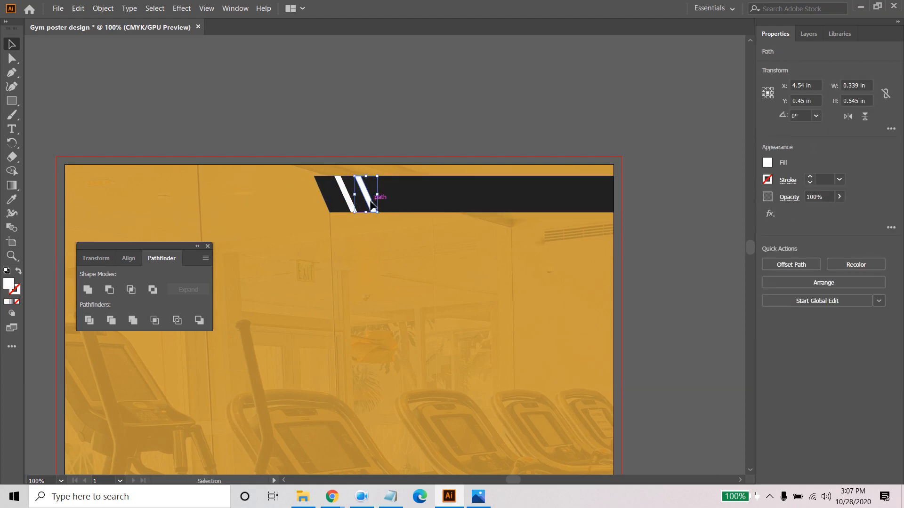
{"action": "left_click_drag", "start_coordinate": [372, 203], "coordinate": [395, 204]}
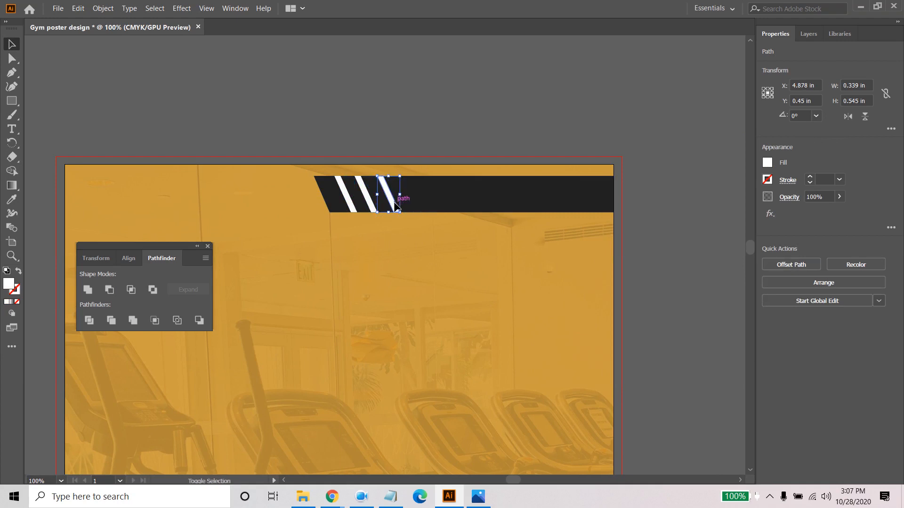
{"action": "left_click", "coordinate": [396, 203]}
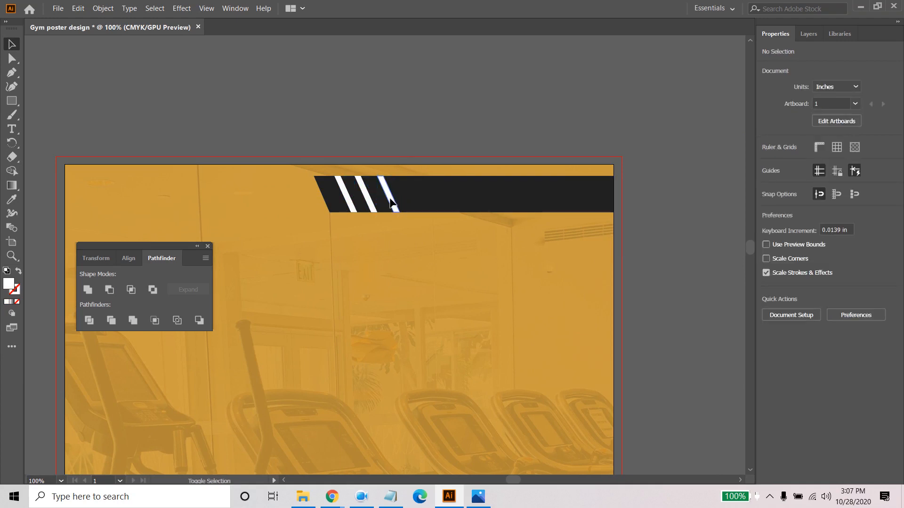
{"action": "left_click", "coordinate": [391, 199]}
{"action": "key", "text": "ctrl+d"}
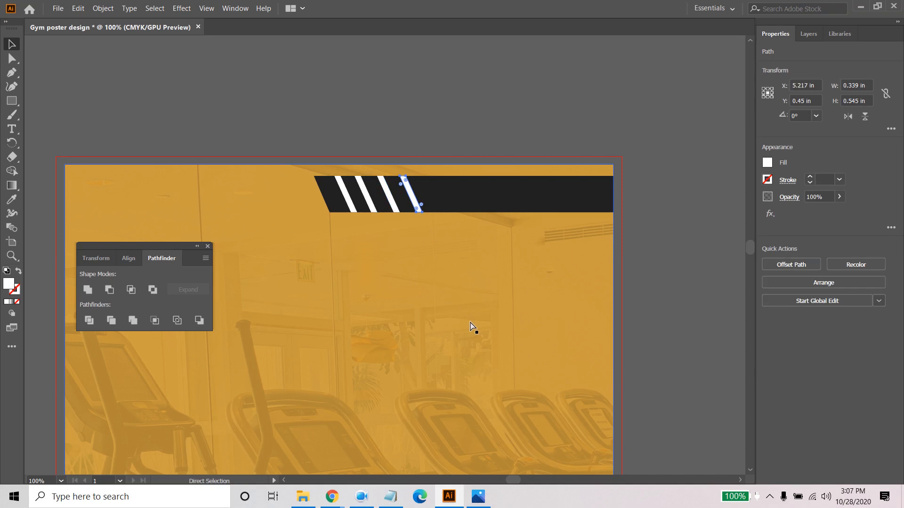
{"action": "key", "text": "ctrl+d"}
{"action": "key", "text": "ctrl+d"}
{"action": "left_click", "coordinate": [483, 285]}
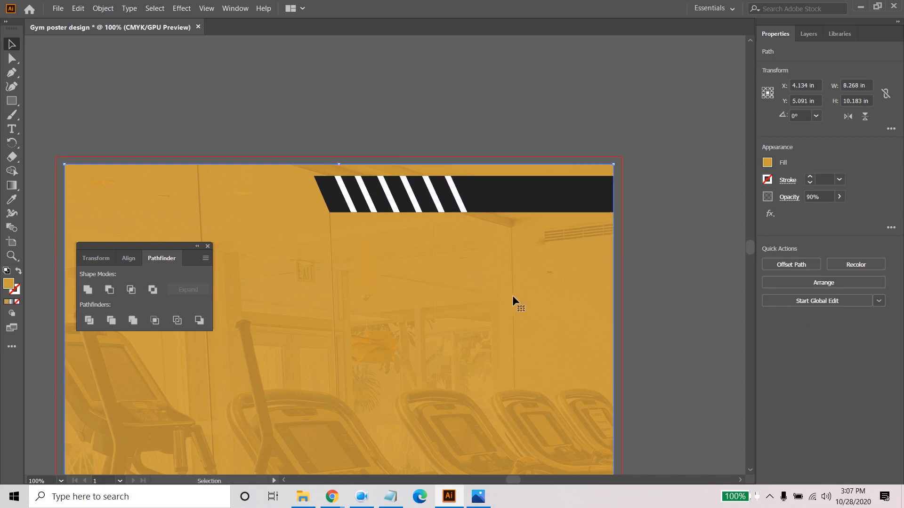
- Lock the gold overlay, clip group and three swatch rectangles, and select the dark bar with all its stripes
{"action": "left_click", "coordinate": [524, 195]}
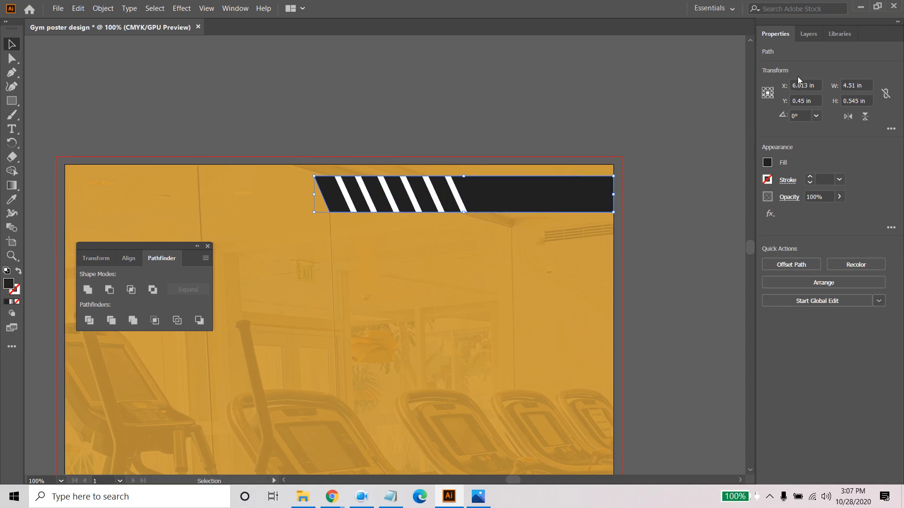
{"action": "left_click", "coordinate": [555, 306]}
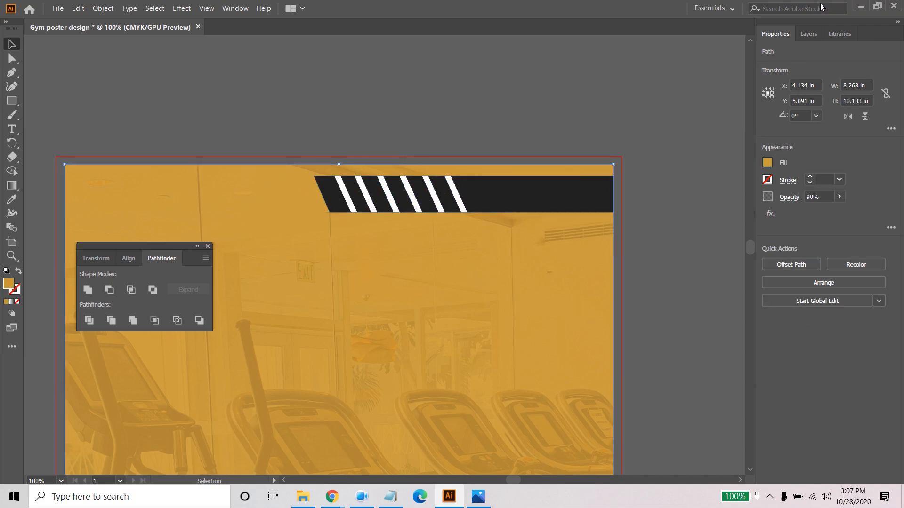
{"action": "left_click", "coordinate": [808, 33]}
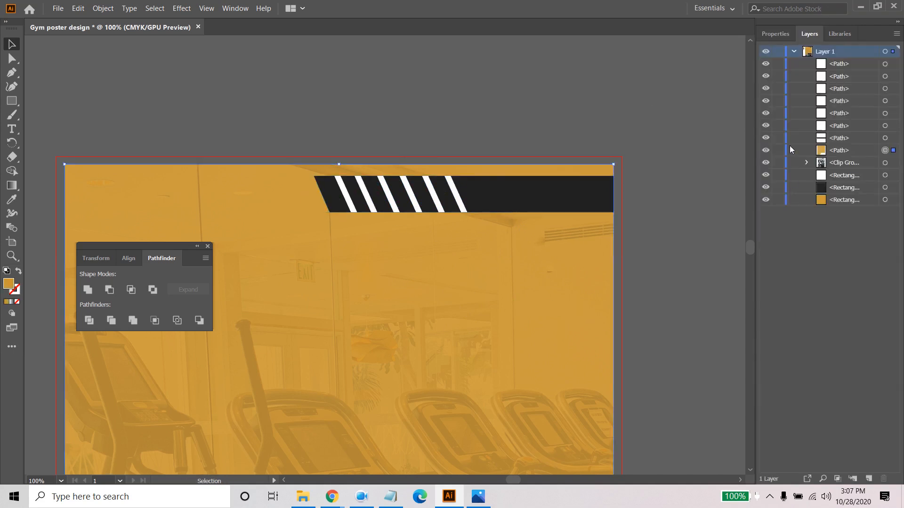
{"action": "left_click_drag", "start_coordinate": [778, 150], "coordinate": [778, 207]}
{"action": "left_click_drag", "start_coordinate": [467, 227], "coordinate": [580, 194]}
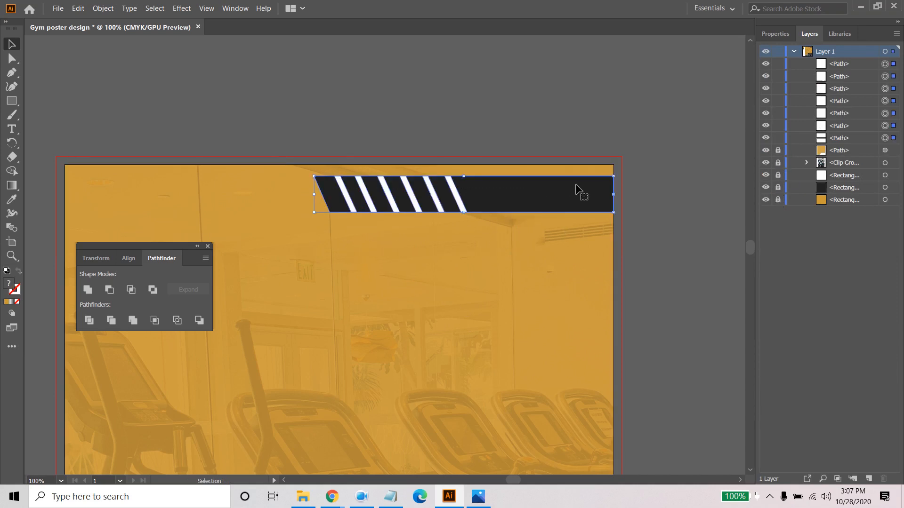
- Fill all six diagonal stripes with the gold colour using the Shape Builder, splitting them from the dark bar, and deselect
{"action": "left_click", "coordinate": [17, 173]}
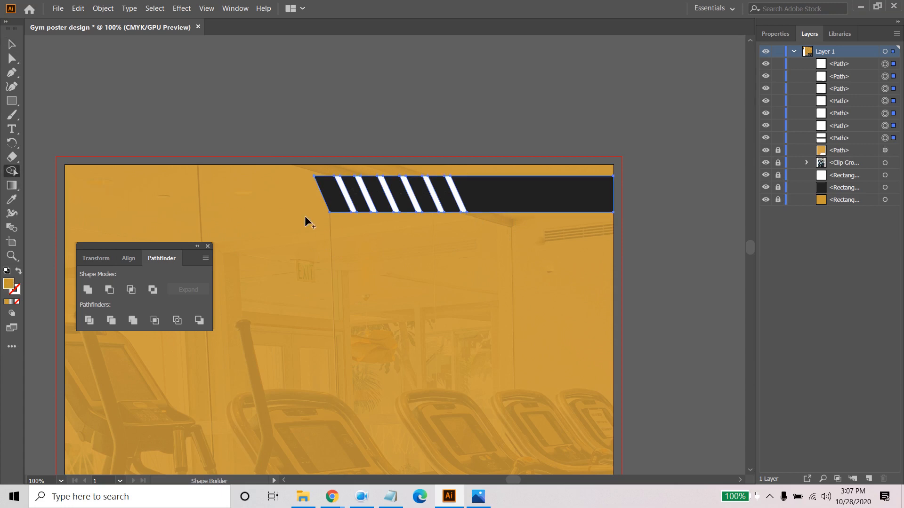
{"action": "left_click", "coordinate": [345, 193]}
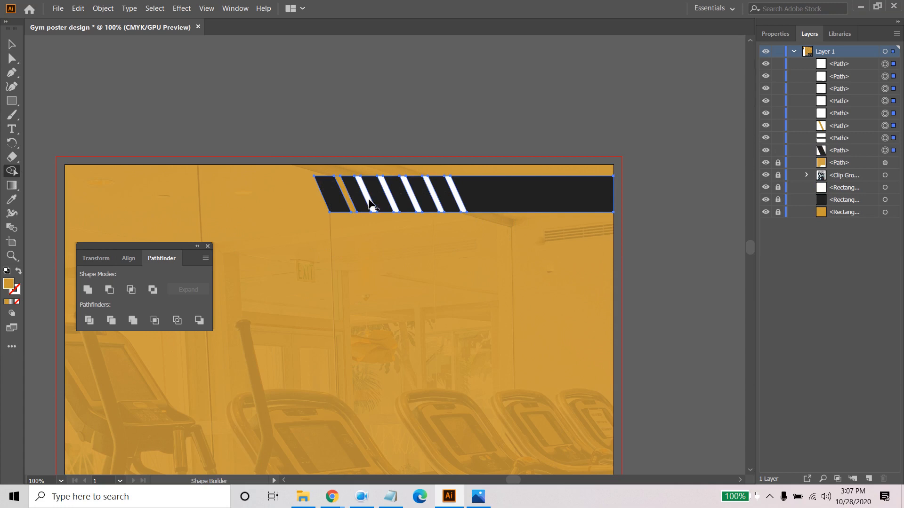
{"action": "left_click", "coordinate": [365, 197]}
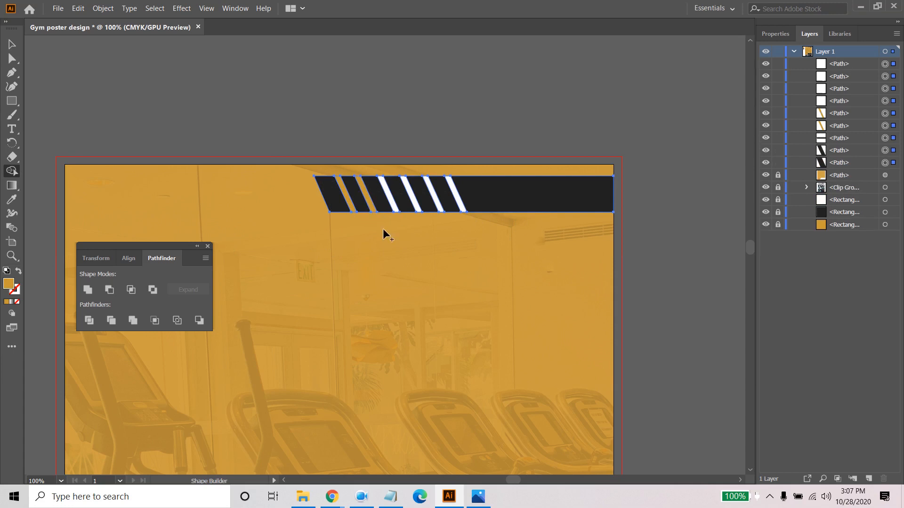
{"action": "left_click", "coordinate": [391, 197]}
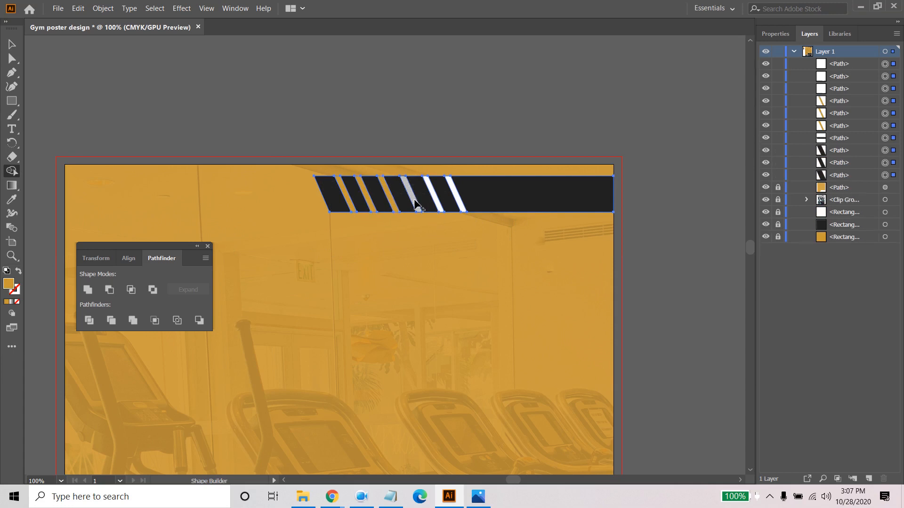
{"action": "left_click", "coordinate": [413, 196]}
{"action": "left_click", "coordinate": [436, 198]}
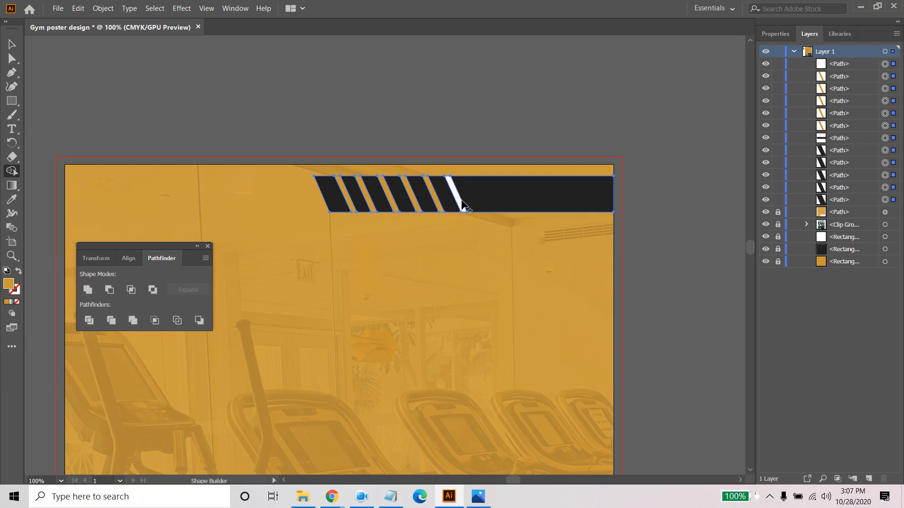
{"action": "left_click", "coordinate": [456, 200]}
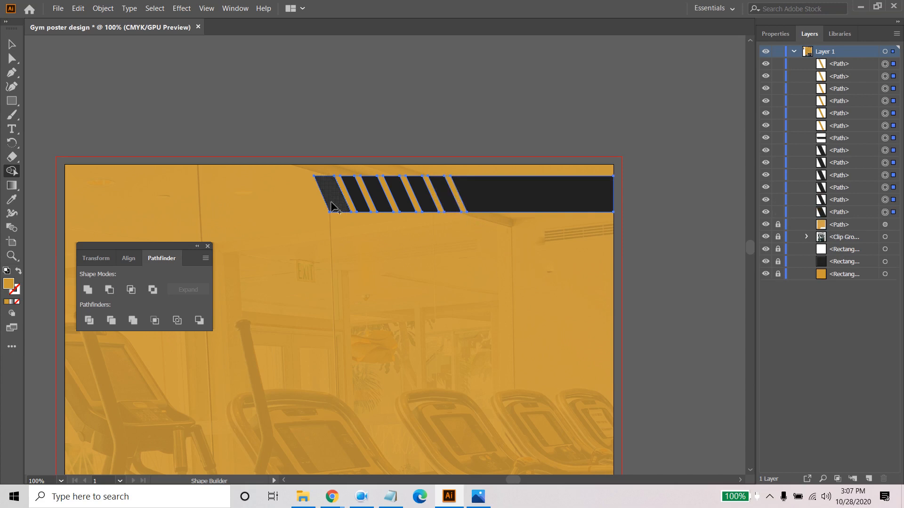
{"action": "left_click", "coordinate": [14, 44]}
{"action": "left_click", "coordinate": [487, 285]}
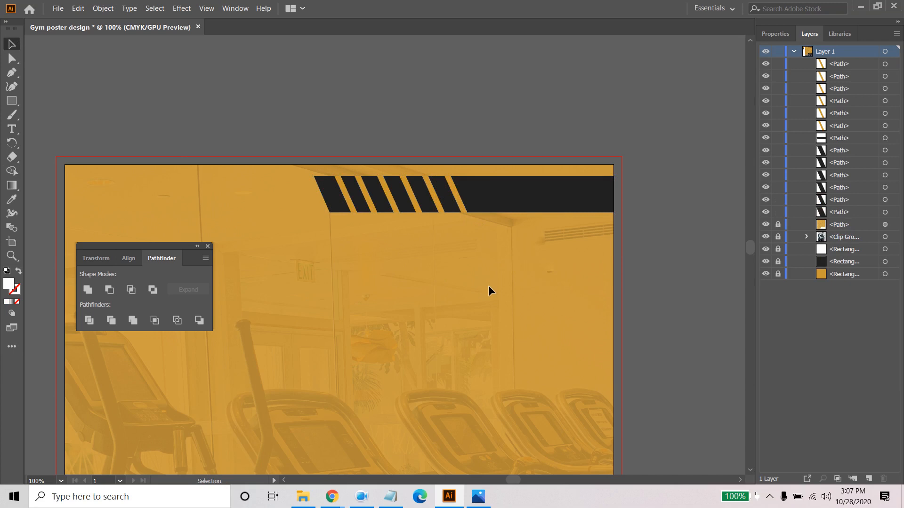
- Draw a wide white rectangle in the empty area above the poster's upper edge
{"action": "left_click", "coordinate": [12, 100]}
{"action": "left_click_drag", "start_coordinate": [303, 56], "coordinate": [540, 118]}
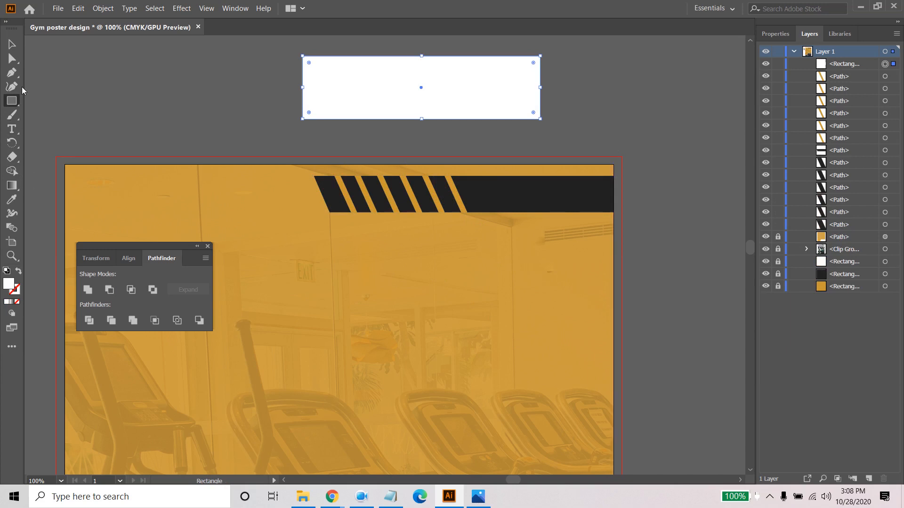
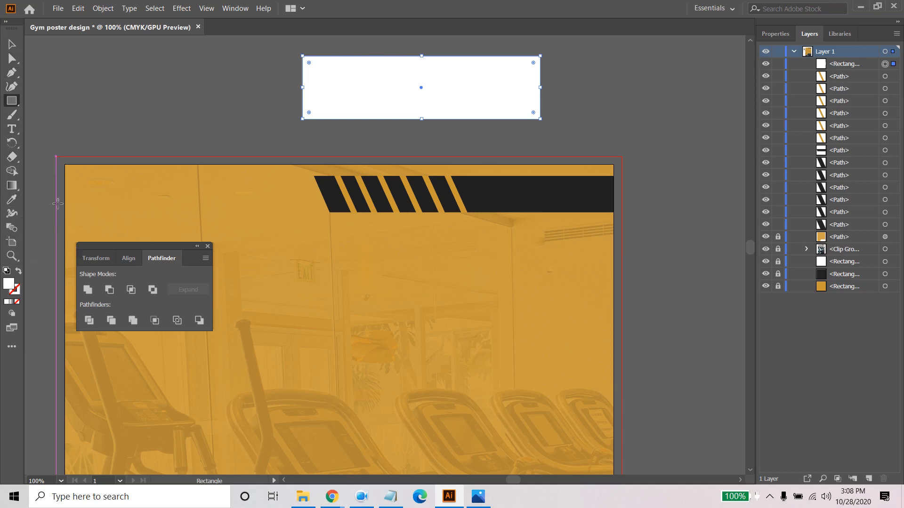
- Draw a five-pointed star over the white rectangle's left end and fill it with the poster's gold
{"action": "left_click_drag", "start_coordinate": [12, 100], "coordinate": [66, 143]}
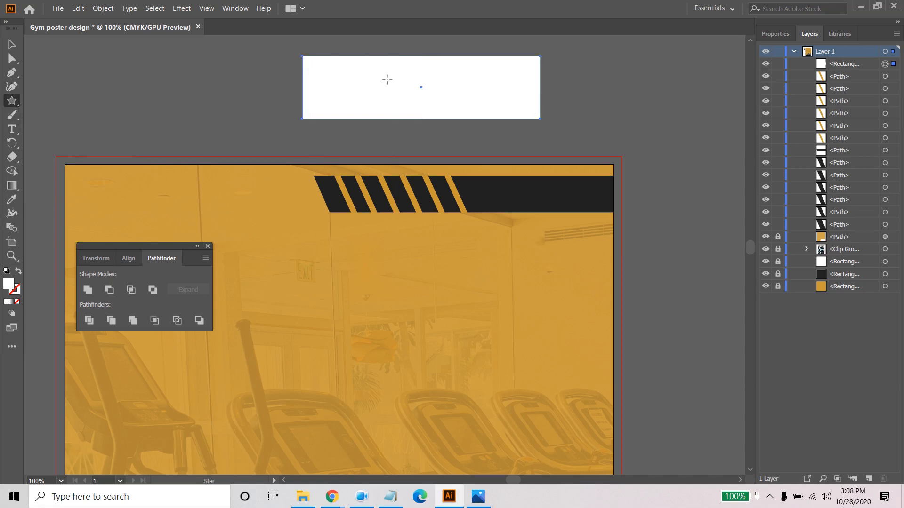
{"action": "left_click_drag", "start_coordinate": [341, 75], "coordinate": [358, 93]}
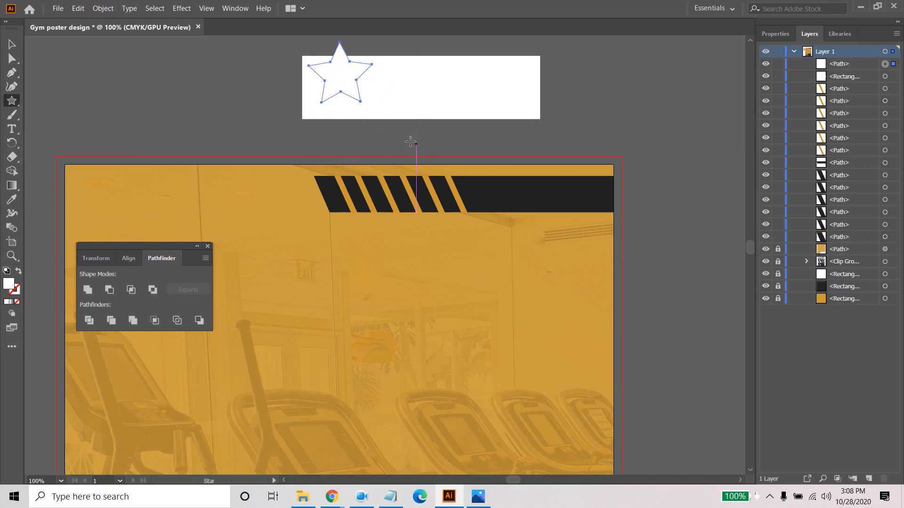
{"action": "left_click", "coordinate": [12, 199]}
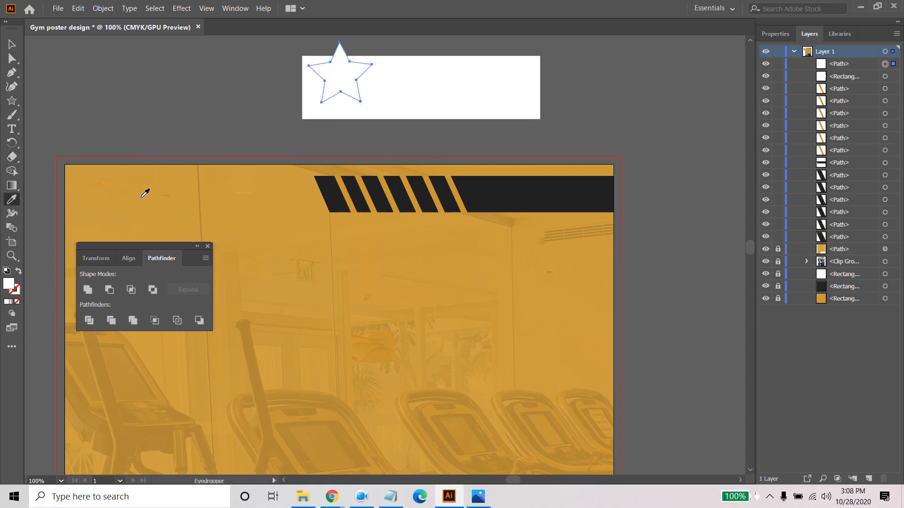
{"action": "left_click", "coordinate": [144, 192]}
{"action": "left_click", "coordinate": [11, 44]}
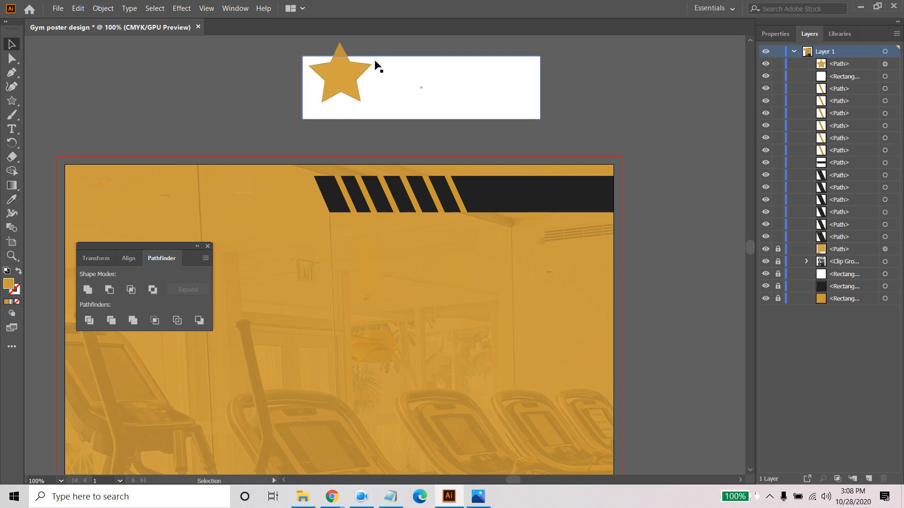
- Move the gold star onto the white rectangle and centre the two objects on each other horizontally and vertically
{"action": "left_click_drag", "start_coordinate": [335, 78], "coordinate": [416, 125]}
{"action": "left_click", "coordinate": [272, 63]}
{"action": "left_click", "coordinate": [251, 79]}
{"action": "left_click", "coordinate": [335, 81]}
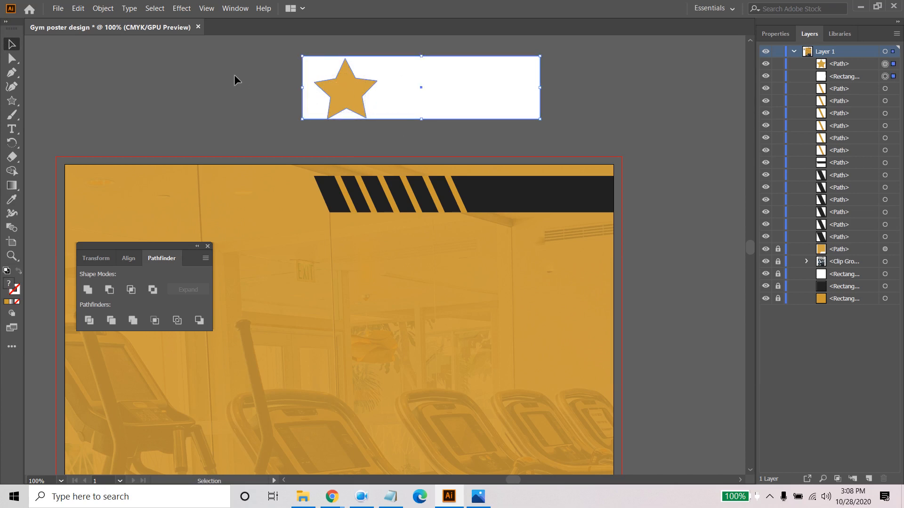
{"action": "left_click_drag", "start_coordinate": [234, 75], "coordinate": [460, 133]}
{"action": "left_click", "coordinate": [128, 258]}
{"action": "left_click", "coordinate": [108, 290]}
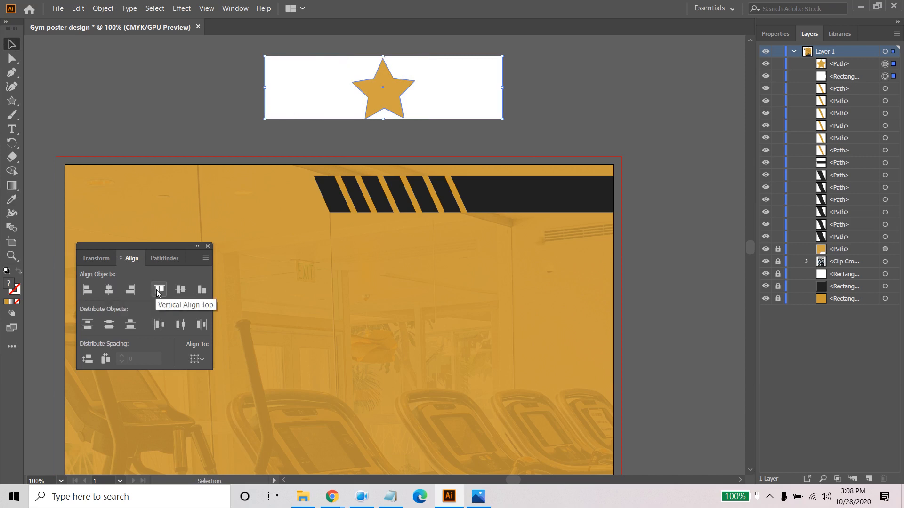
{"action": "left_click", "coordinate": [179, 291]}
{"action": "left_click", "coordinate": [172, 140]}
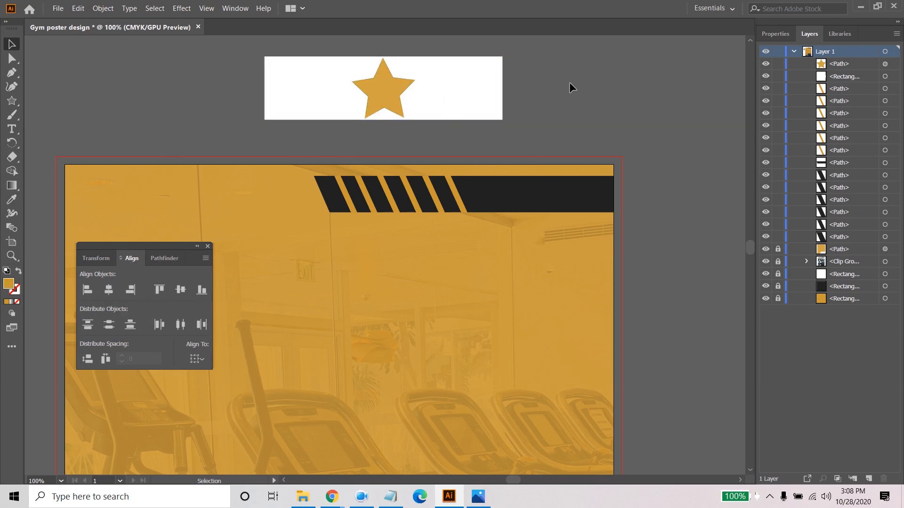
- Split the star from the white rectangle with the Shape Builder and delete the star to leave a star-shaped hole
{"action": "left_click_drag", "start_coordinate": [570, 84], "coordinate": [72, 97]}
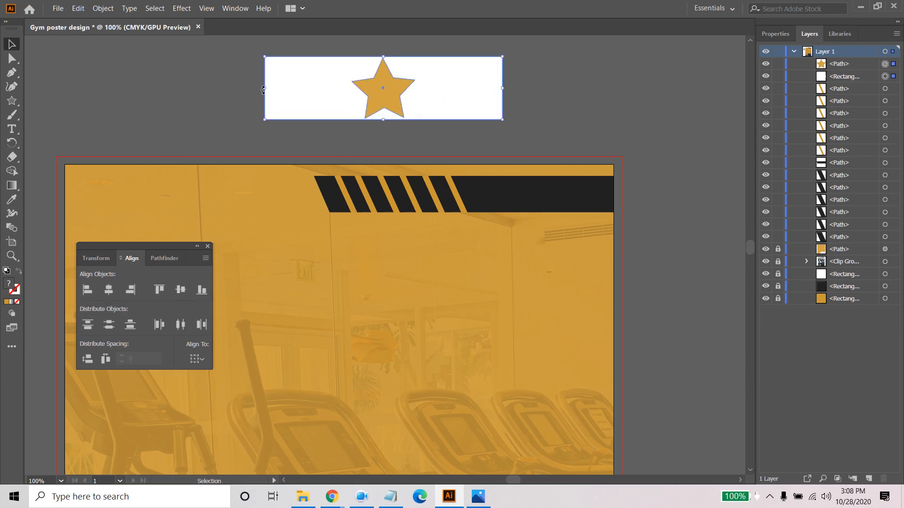
{"action": "left_click", "coordinate": [12, 170]}
{"action": "left_click", "coordinate": [410, 115]}
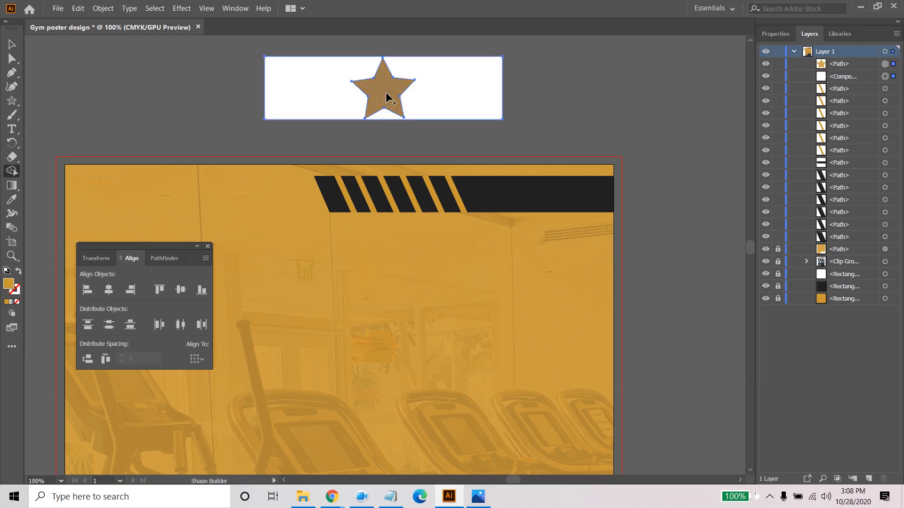
{"action": "left_click", "coordinate": [386, 97]}
{"action": "left_click", "coordinate": [12, 59]}
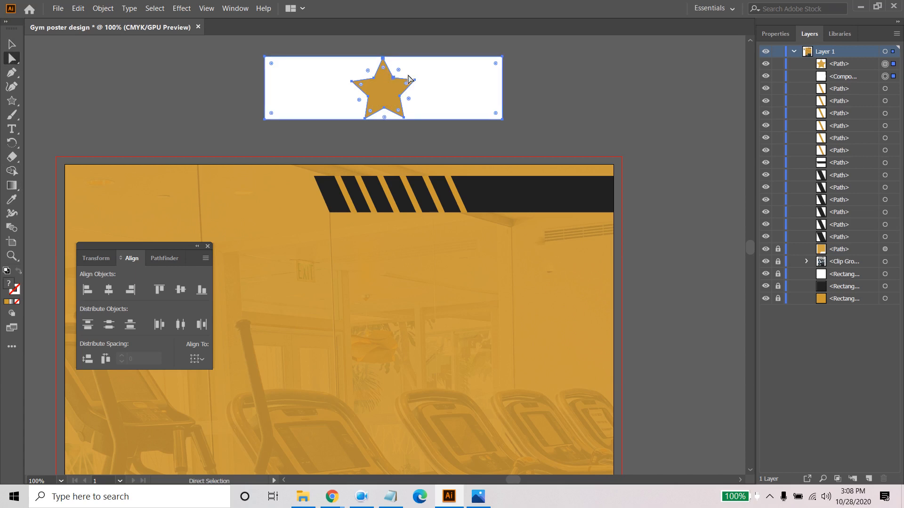
{"action": "left_click", "coordinate": [570, 99]}
{"action": "left_click", "coordinate": [391, 94]}
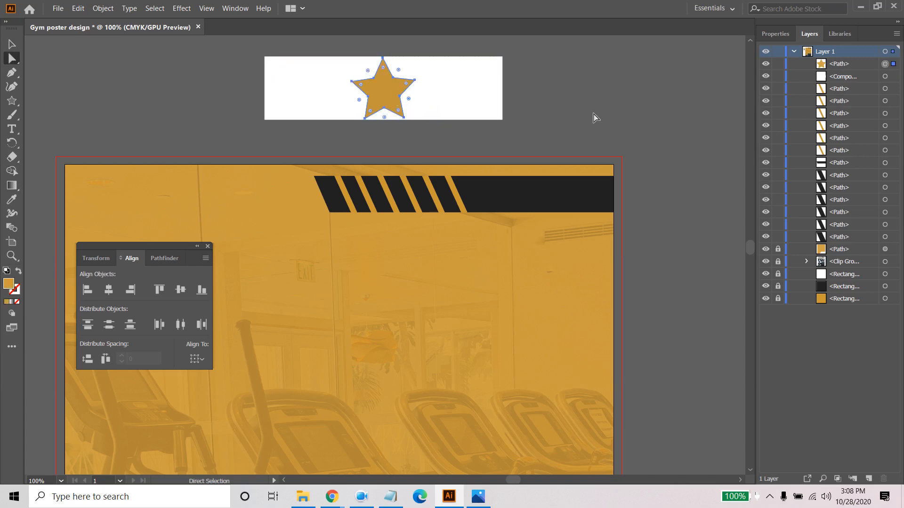
{"action": "key", "text": "Delete"}
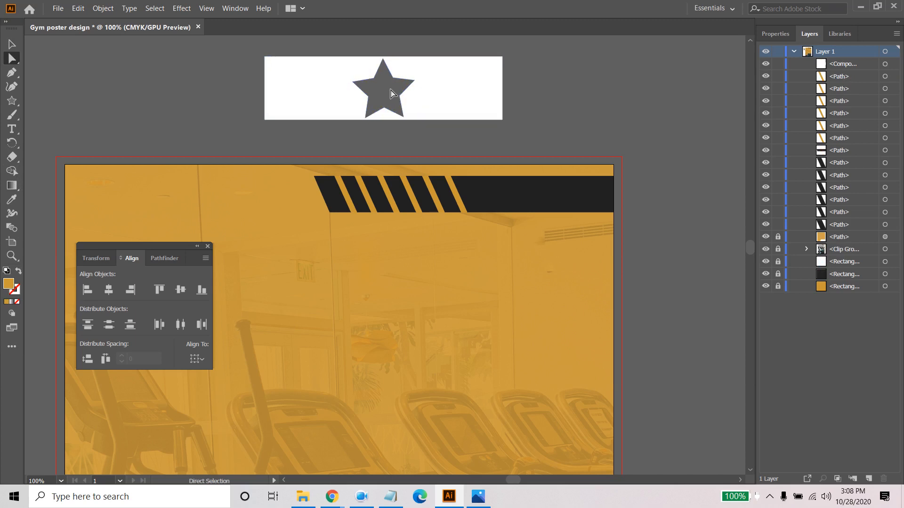
- Shift the white rectangle with the star cutout slightly, and delete it
{"action": "left_click_drag", "start_coordinate": [479, 97], "coordinate": [521, 108]}
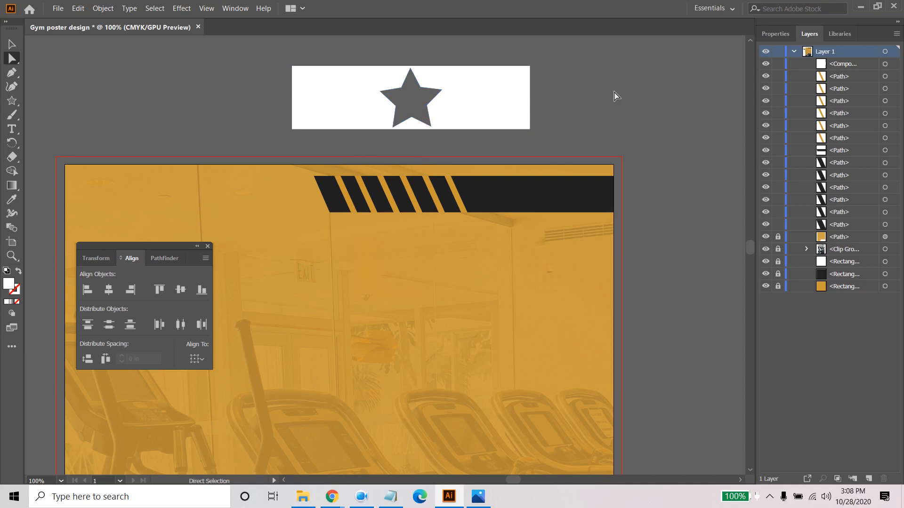
{"action": "left_click", "coordinate": [12, 45]}
{"action": "left_click", "coordinate": [316, 95]}
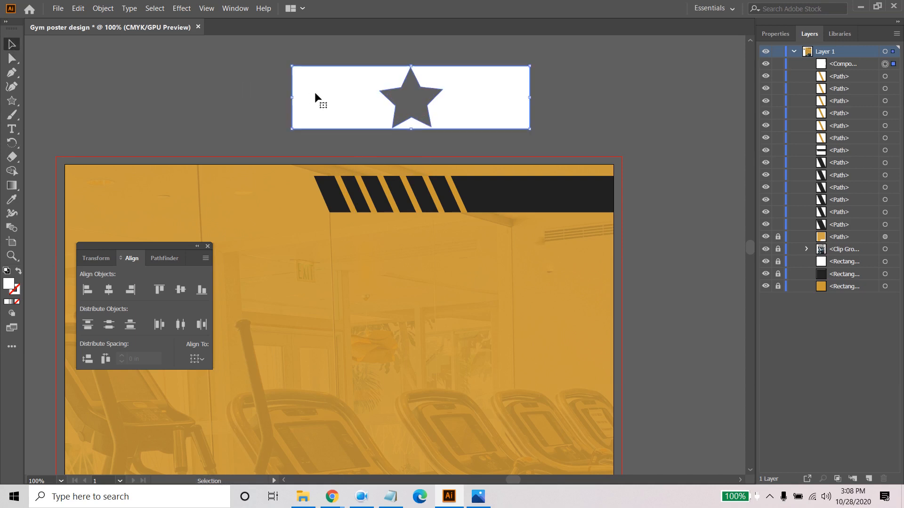
{"action": "key", "text": "Delete"}
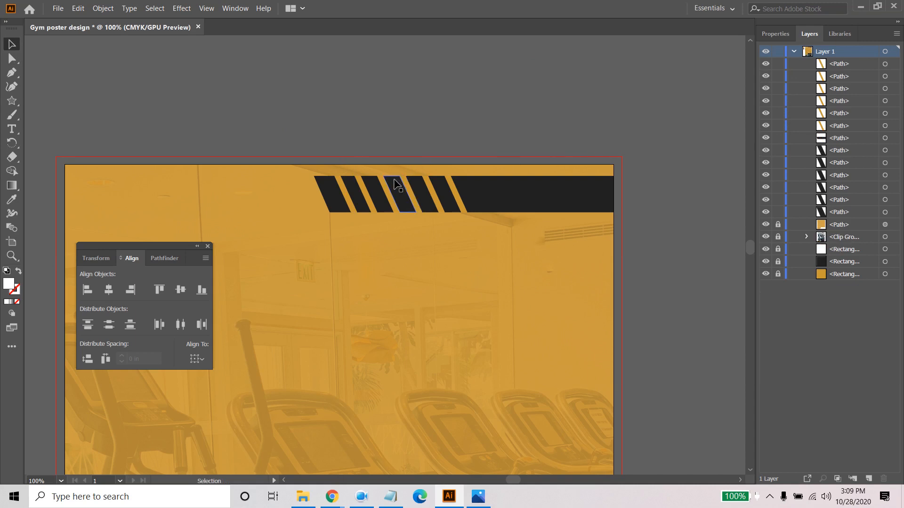
- Move the floating Transform, Align and Pathfinder panel group above the poster and collapse it to its labels
{"action": "left_click_drag", "start_coordinate": [142, 249], "coordinate": [143, 96]}
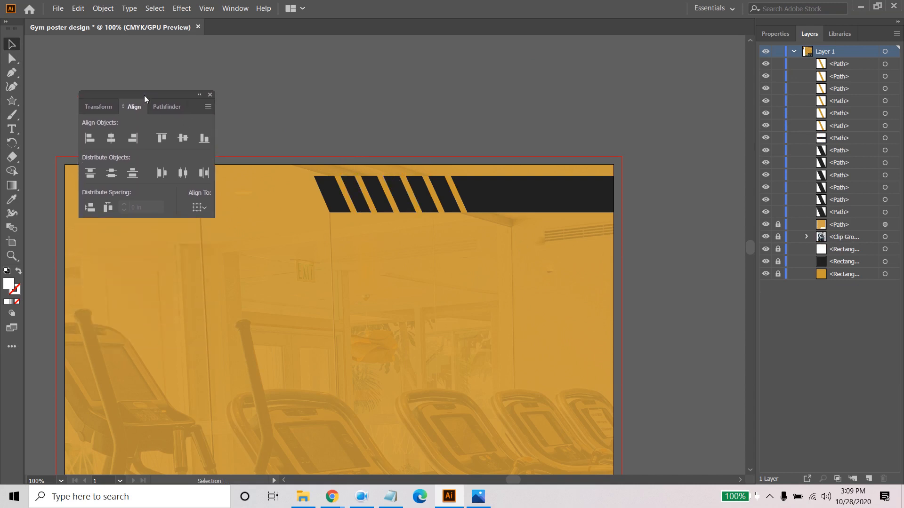
{"action": "left_click", "coordinate": [199, 94]}
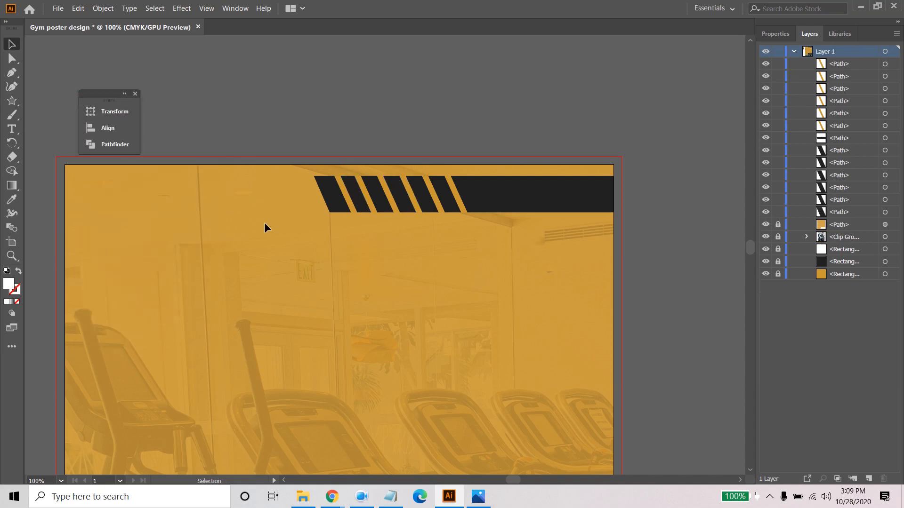
{"action": "scroll", "coordinate": [295, 242], "scroll_direction": "down", "scroll_amount": 2}
{"action": "left_click_drag", "start_coordinate": [305, 299], "coordinate": [446, 165]}
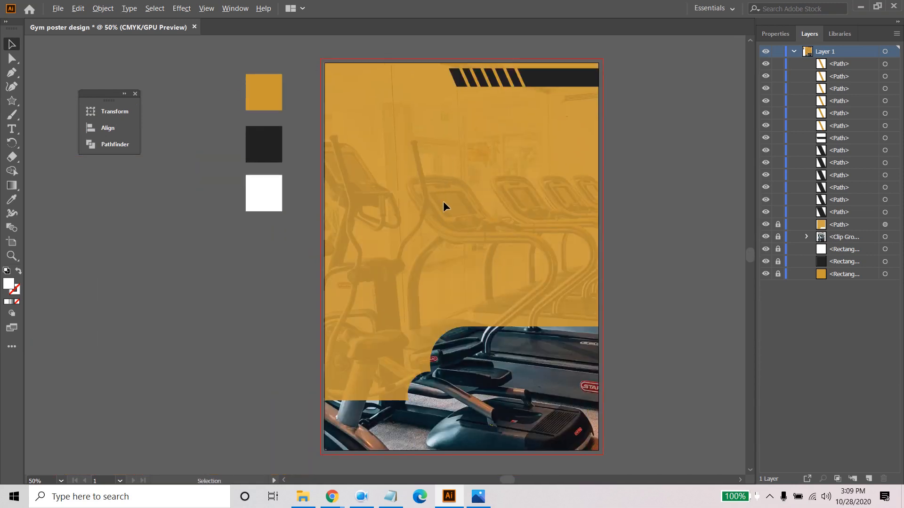
{"action": "scroll", "coordinate": [444, 204], "scroll_direction": "up", "scroll_amount": 1}
- Check the reference poster image and copy "Fitness Factory Health Clubs" from the work description in Notepad
{"action": "left_click", "coordinate": [487, 500]}
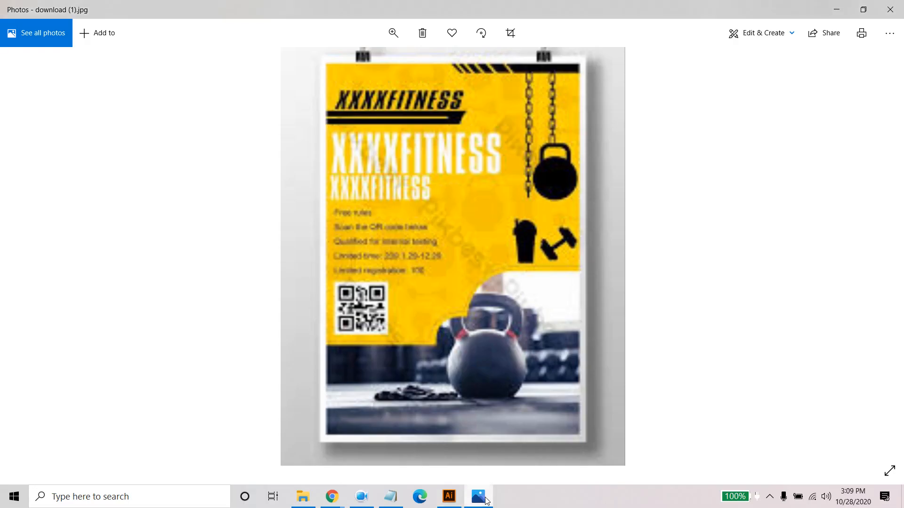
{"action": "left_click", "coordinate": [486, 501]}
{"action": "left_click", "coordinate": [391, 496]}
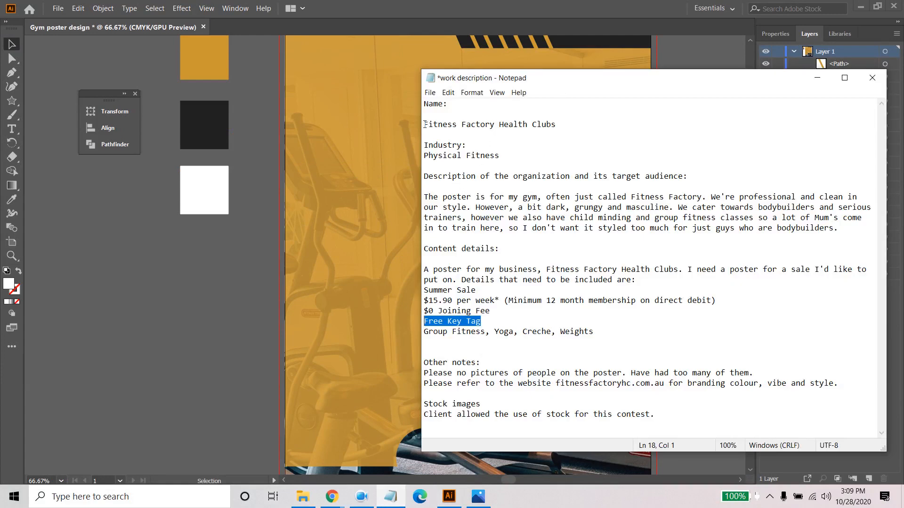
{"action": "left_click_drag", "start_coordinate": [425, 124], "coordinate": [563, 131]}
{"action": "key", "text": "ctrl+c"}
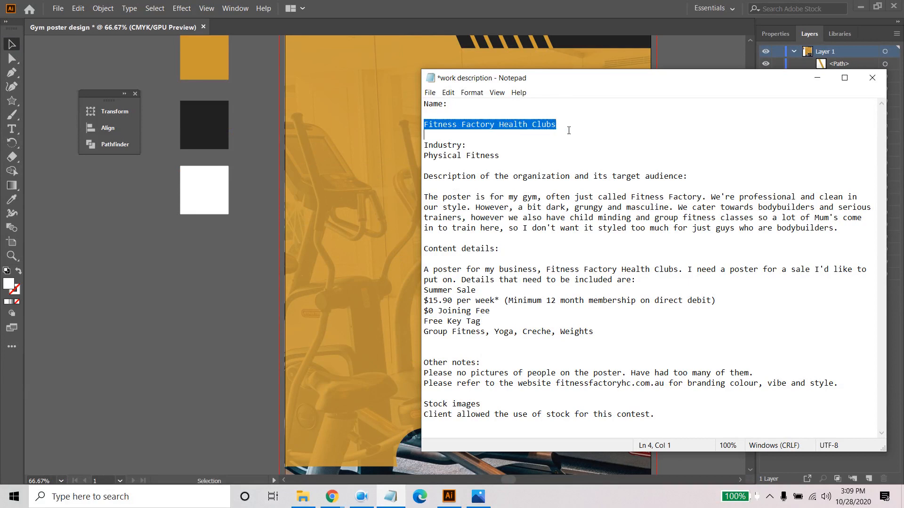
{"action": "left_click", "coordinate": [817, 78]}
- Paste the club name as text near the poster's upper left and break it before "Health Clubs"
{"action": "scroll", "coordinate": [509, 151], "scroll_direction": "up", "scroll_amount": 2}
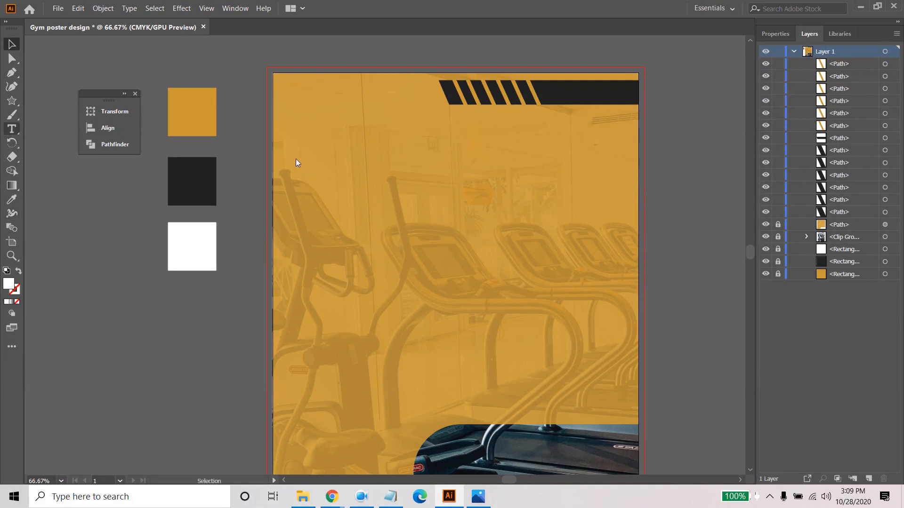
{"action": "key", "text": "t"}
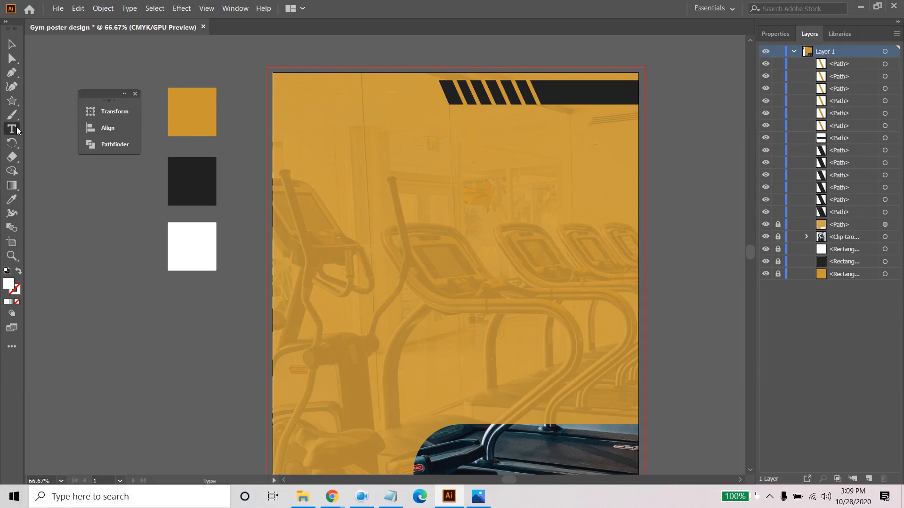
{"action": "left_click", "coordinate": [304, 157]}
{"action": "key", "text": "ctrl+v"}
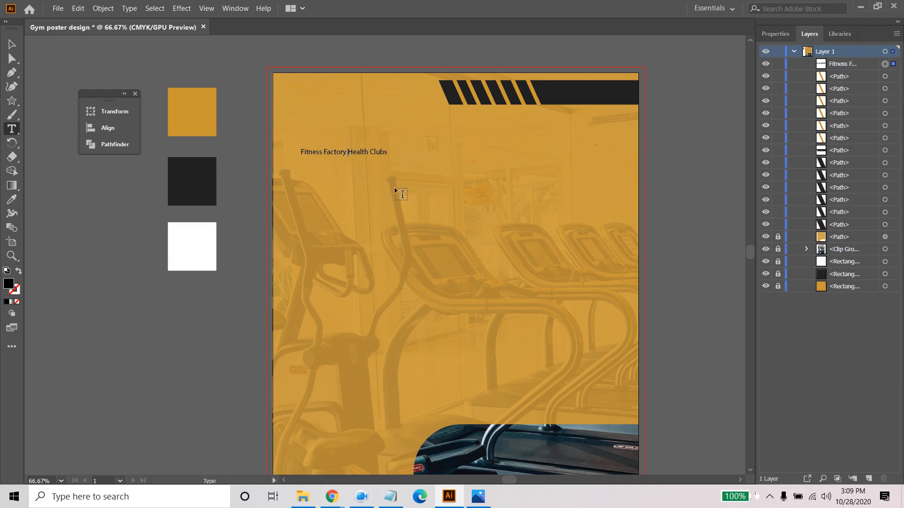
{"action": "key", "text": "Return"}
- Fill the club name text with the dark swatch colour and show its character properties
{"action": "left_click", "coordinate": [8, 48]}
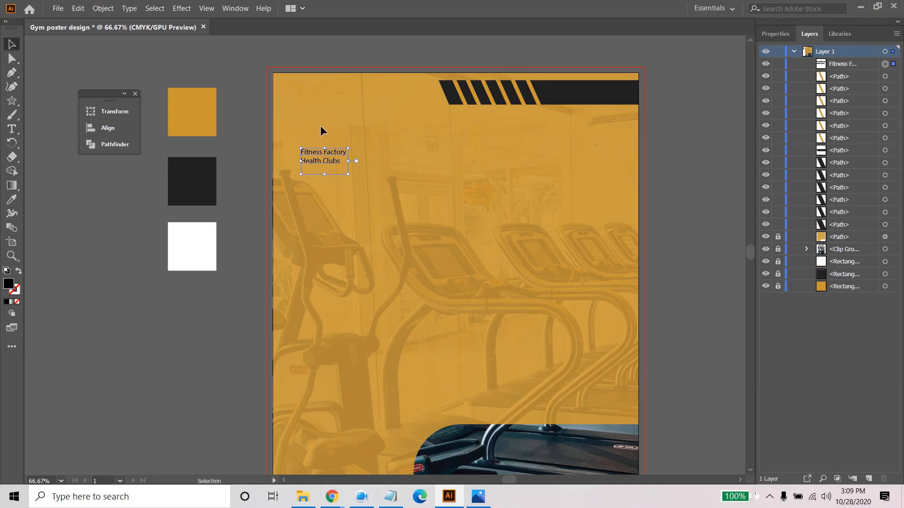
{"action": "left_click", "coordinate": [12, 199]}
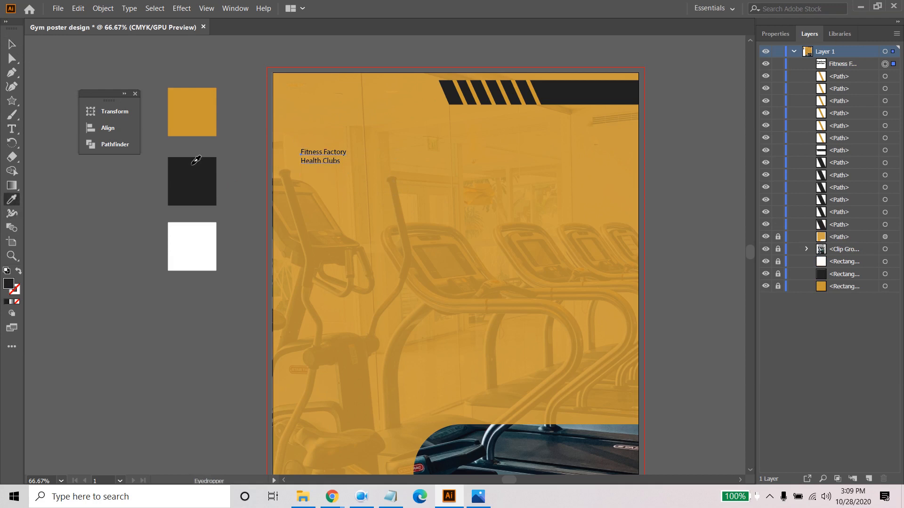
{"action": "left_click", "coordinate": [775, 34]}
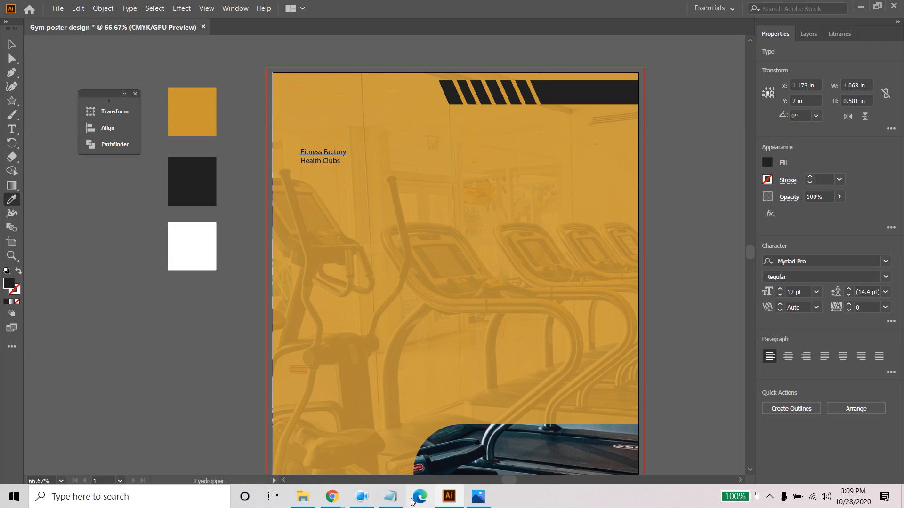
- Switch to Chrome and bring up the Our Classes section of the Fitness Factory website
{"action": "mouse_move", "coordinate": [324, 500]}
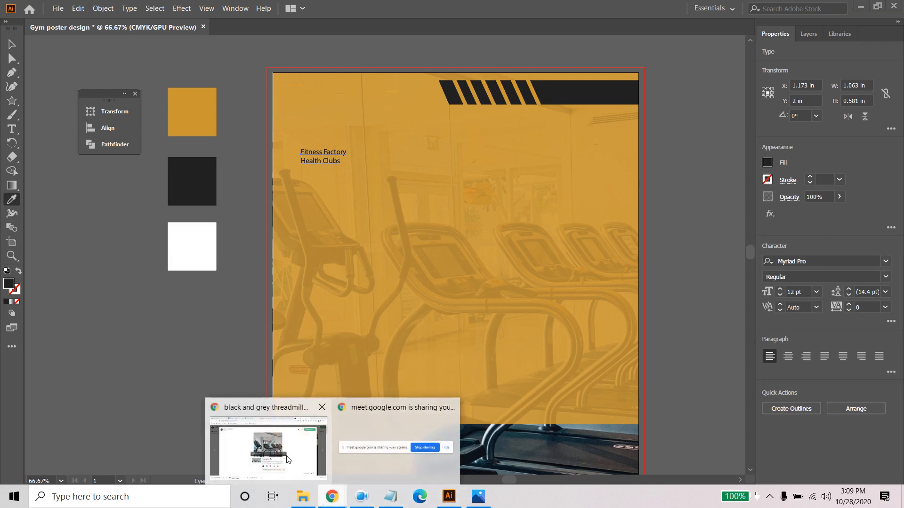
{"action": "left_click", "coordinate": [271, 414]}
{"action": "left_click", "coordinate": [607, 7]}
{"action": "scroll", "coordinate": [189, 365], "scroll_direction": "down", "scroll_amount": 3}
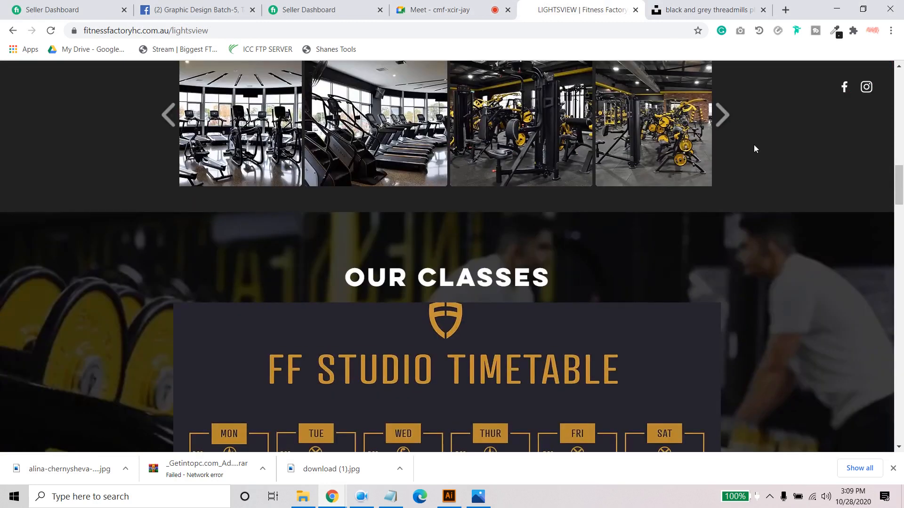
- Inspect the fonts of the "Our Classes" and "Fitness Factory" headings with the font-identifier extension
{"action": "left_click", "coordinate": [796, 31]}
{"action": "left_click", "coordinate": [797, 34]}
{"action": "left_click_drag", "start_coordinate": [437, 276], "coordinate": [556, 279]}
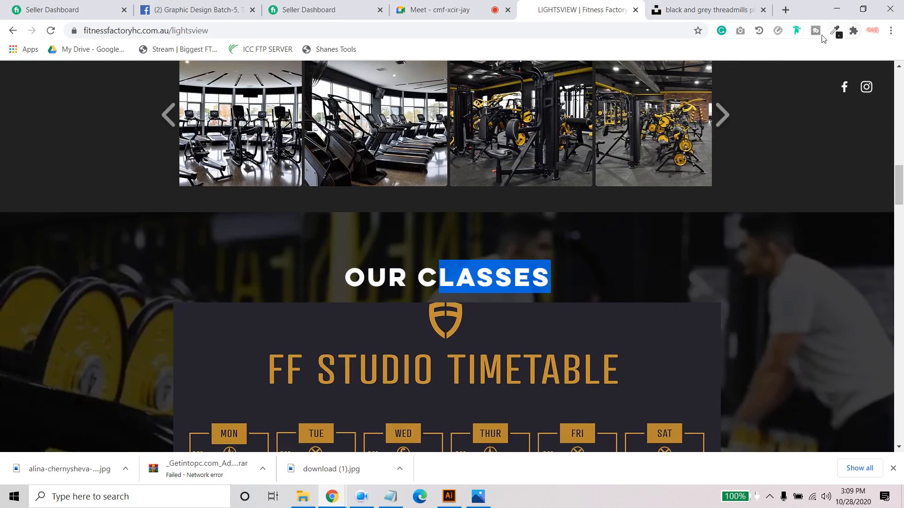
{"action": "left_click", "coordinate": [796, 31]}
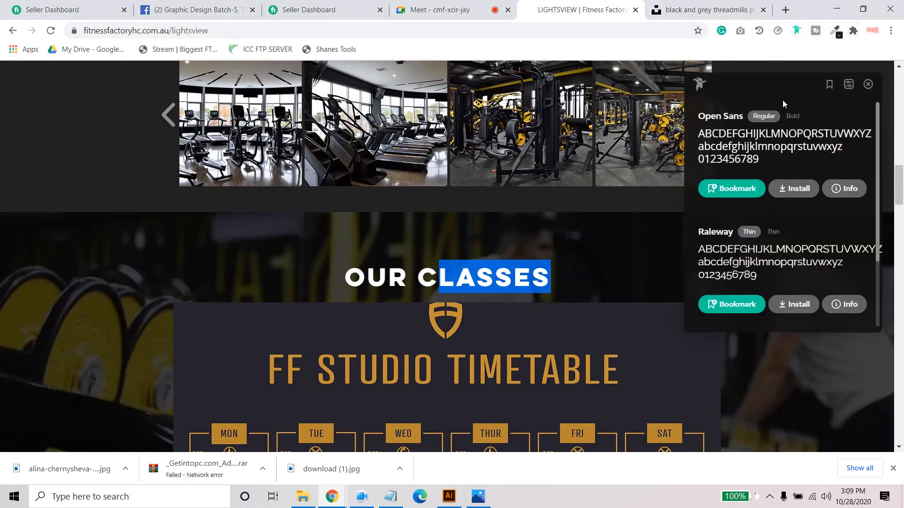
{"action": "mouse_move", "coordinate": [446, 281]}
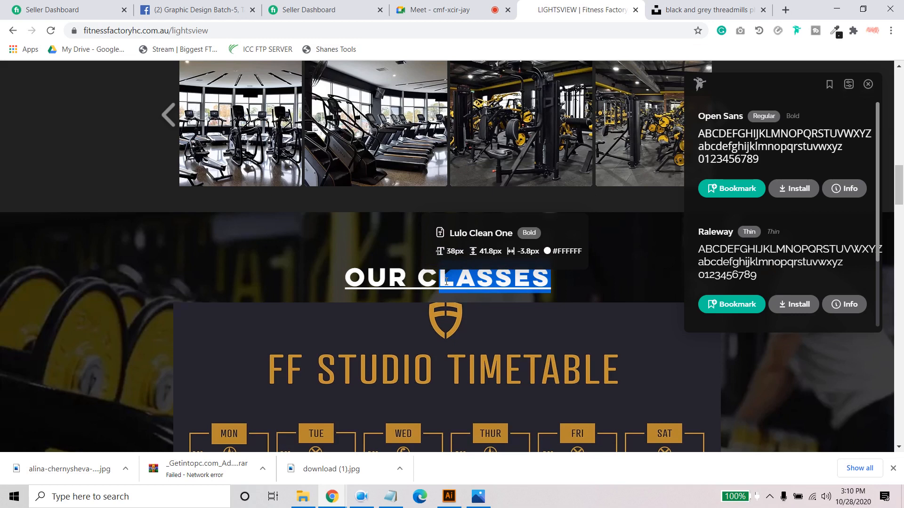
{"action": "triple_click", "coordinate": [446, 282]}
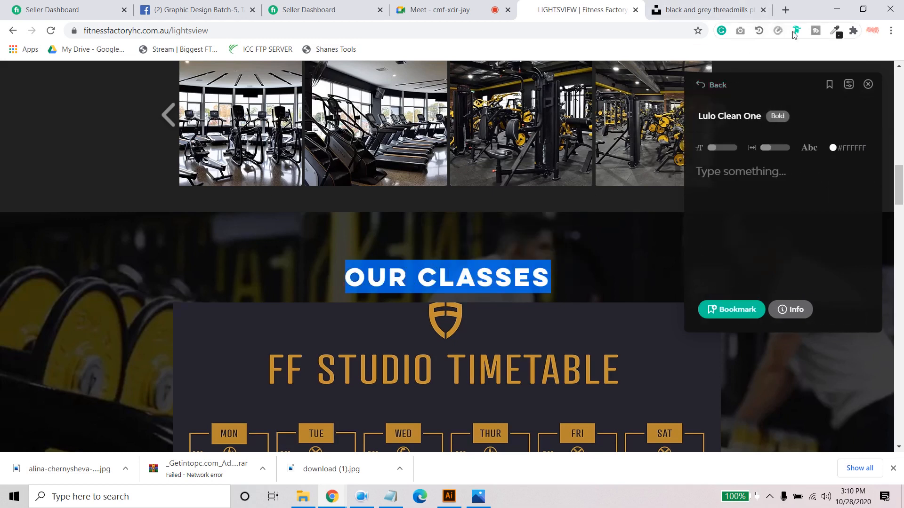
{"action": "scroll", "coordinate": [478, 385], "scroll_direction": "up", "scroll_amount": 10}
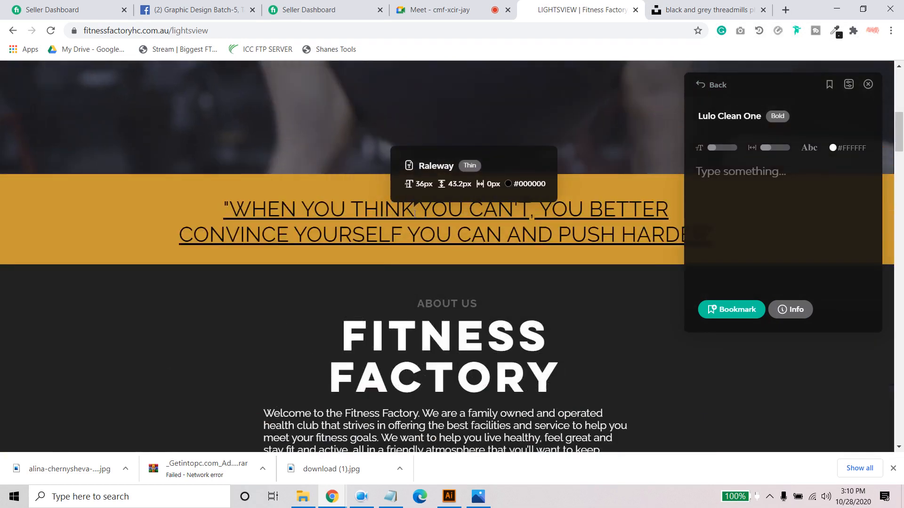
{"action": "scroll", "coordinate": [415, 254], "scroll_direction": "down", "scroll_amount": 2}
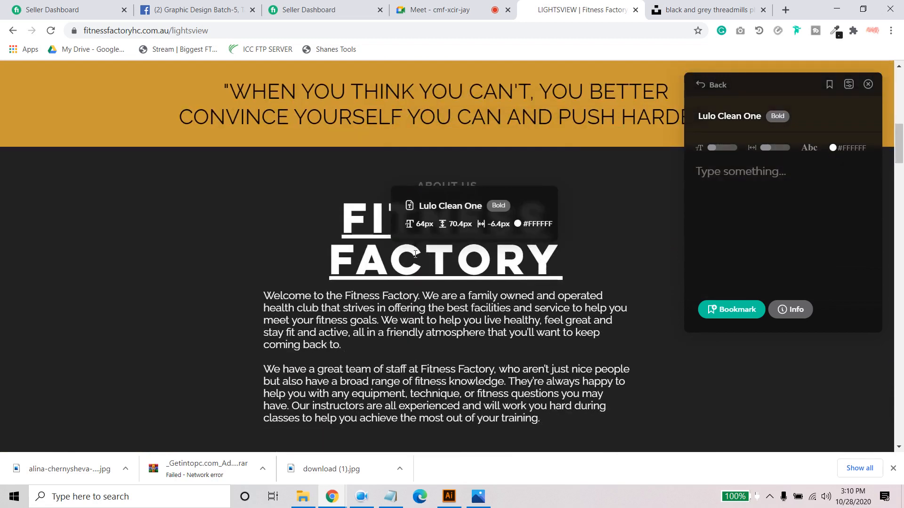
- Look through the website down to the FF Studio Timetable and copy the font name "Lulo Clean One" from the font-identifier extension
{"action": "scroll", "coordinate": [416, 254], "scroll_direction": "down", "scroll_amount": 12}
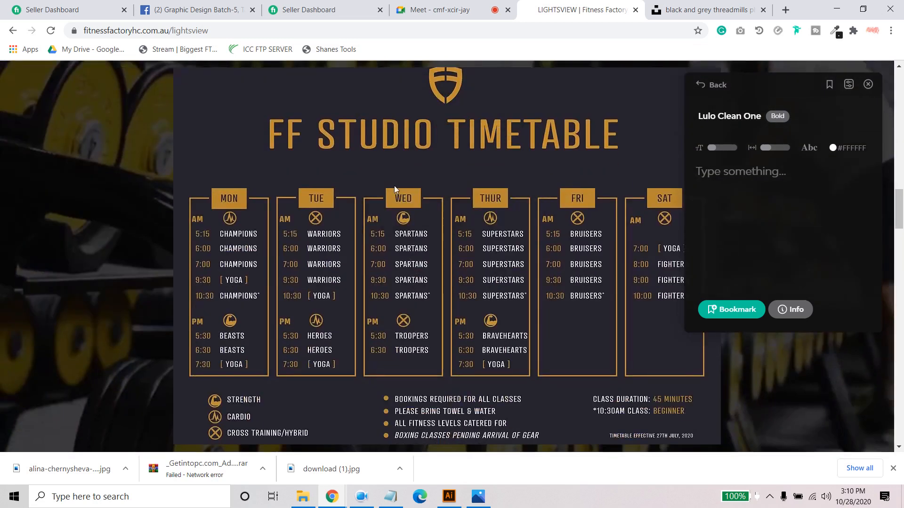
{"action": "scroll", "coordinate": [416, 306], "scroll_direction": "down", "scroll_amount": 5}
{"action": "scroll", "coordinate": [416, 317], "scroll_direction": "up", "scroll_amount": 5}
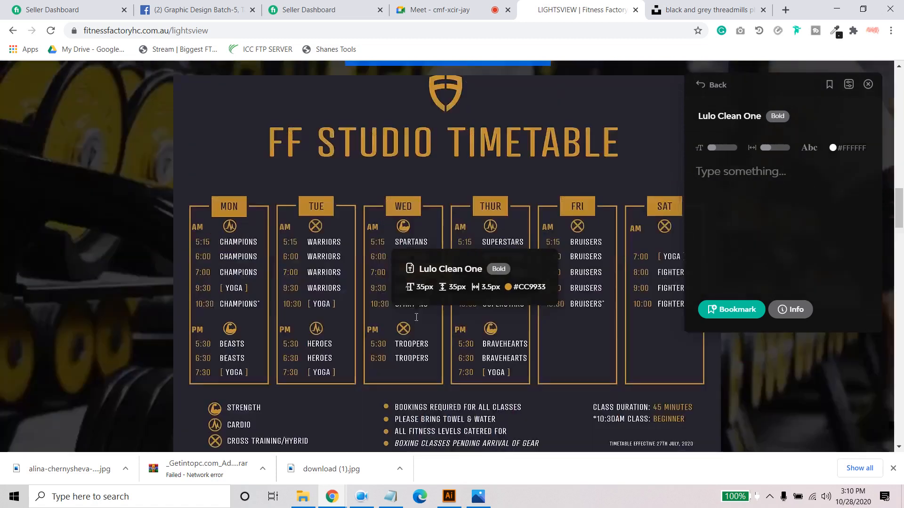
{"action": "scroll", "coordinate": [416, 317], "scroll_direction": "up", "scroll_amount": 10}
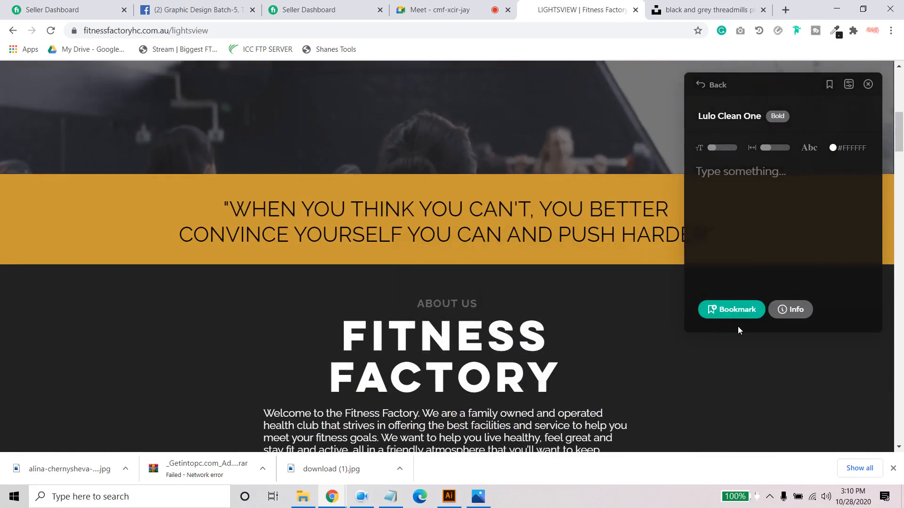
{"action": "double_click", "coordinate": [735, 116]}
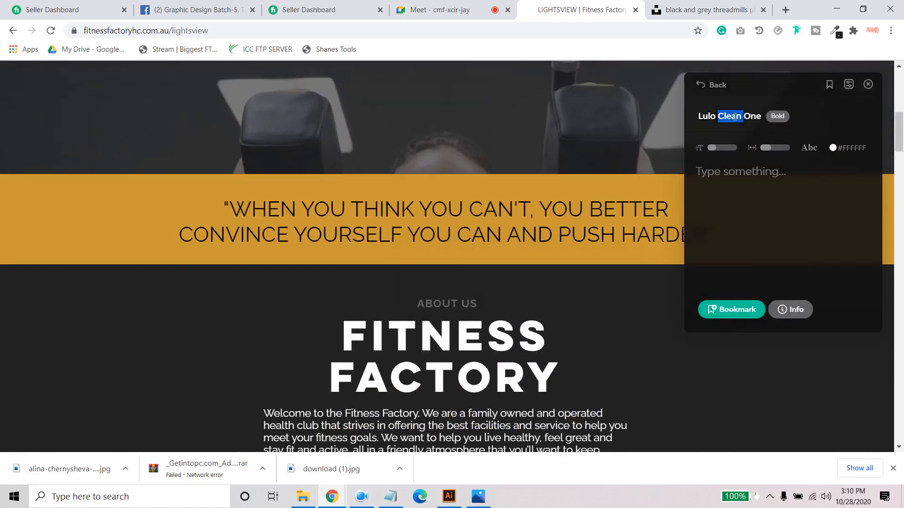
{"action": "triple_click", "coordinate": [735, 116]}
{"action": "key", "text": "ctrl+c"}
{"action": "right_click", "coordinate": [715, 118]}
{"action": "left_click", "coordinate": [715, 126]}
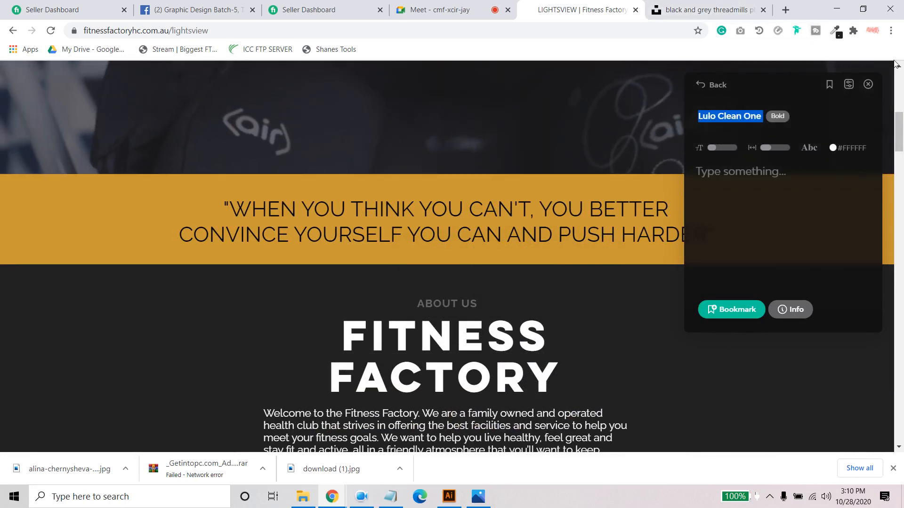
- Search Google for "lulo clean one bold font free download" in a new browser tab
{"action": "left_click", "coordinate": [785, 11]}
{"action": "key", "text": "ctrl+v"}
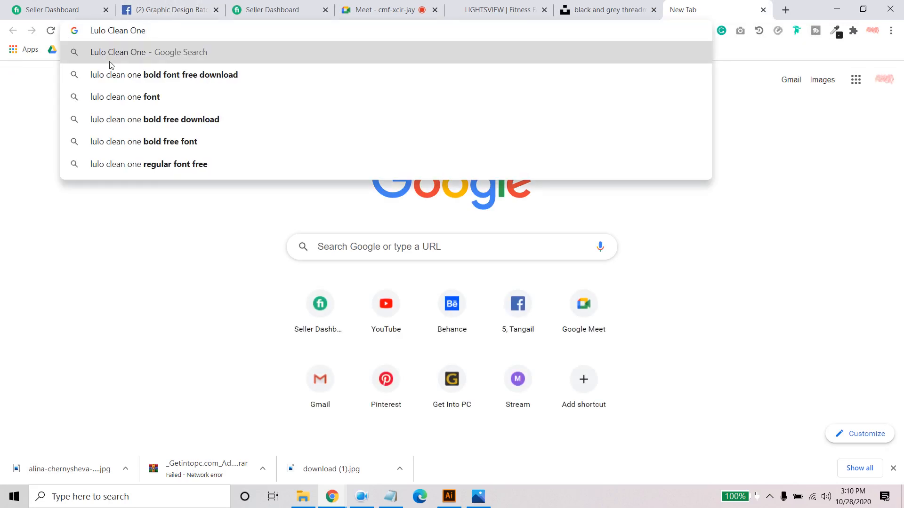
{"action": "left_click", "coordinate": [224, 78]}
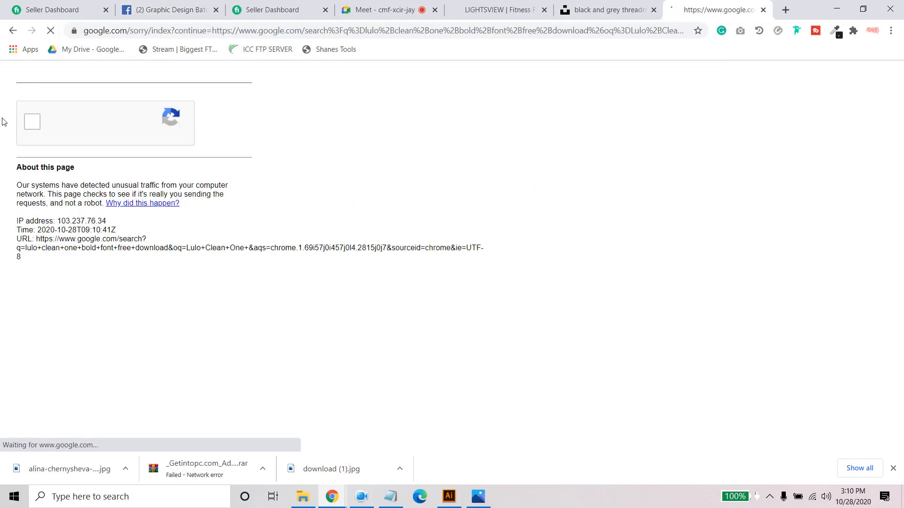
- Complete the reCAPTCHA check by selecting all images with crosswalks and verifying
{"action": "left_click", "coordinate": [44, 118]}
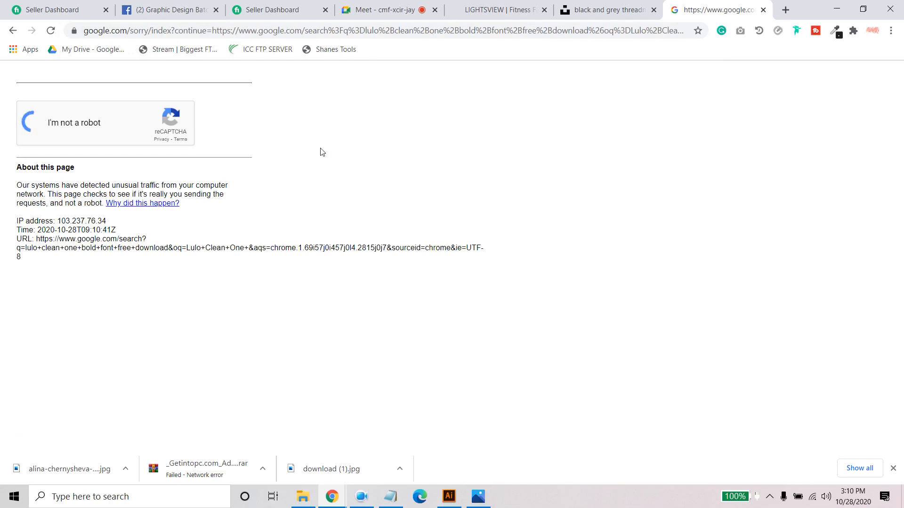
{"action": "left_click", "coordinate": [166, 171]}
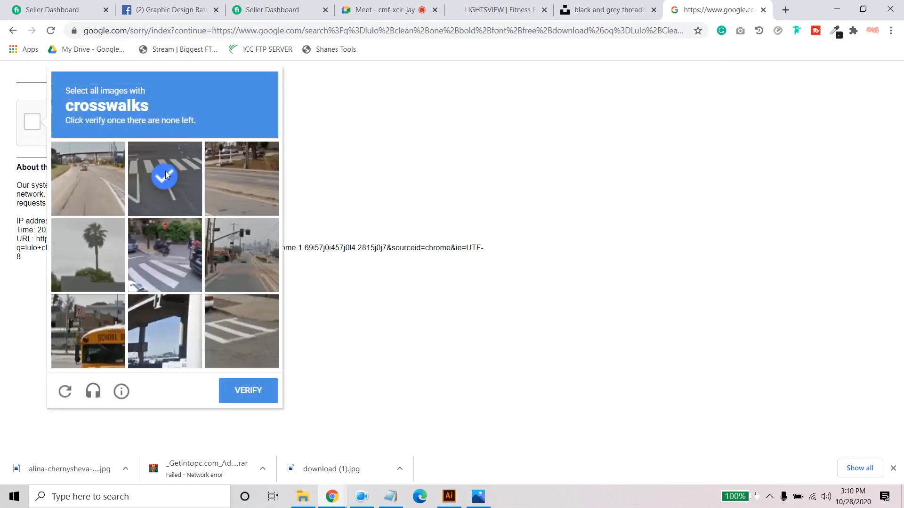
{"action": "left_click", "coordinate": [153, 261]}
{"action": "left_click", "coordinate": [251, 335]}
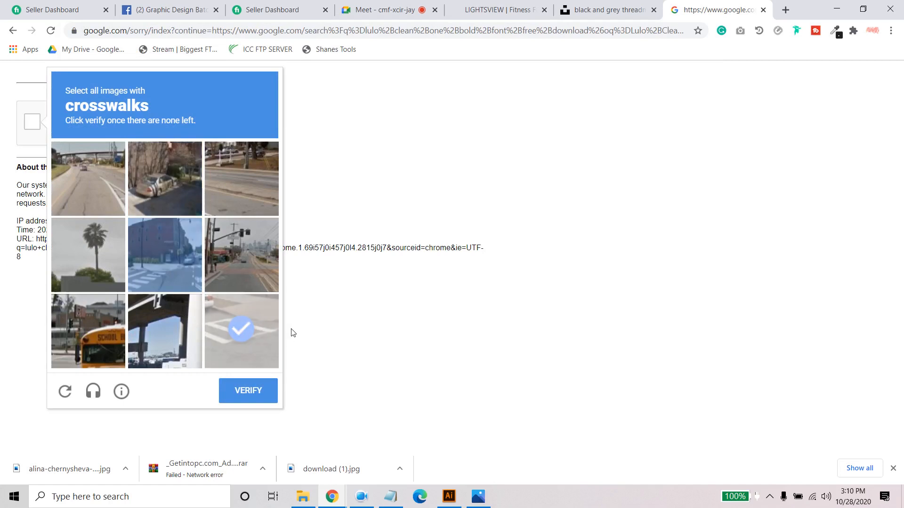
{"action": "left_click", "coordinate": [173, 270]}
{"action": "left_click", "coordinate": [265, 335]}
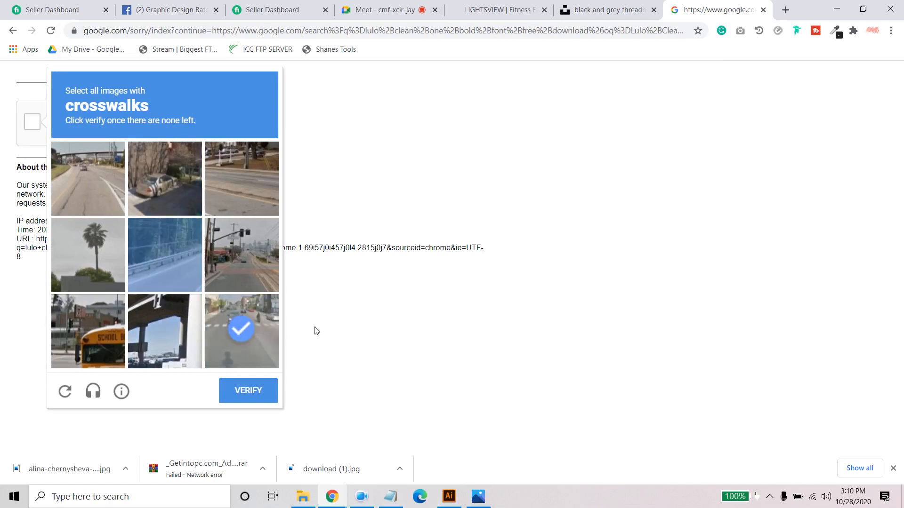
{"action": "left_click", "coordinate": [255, 404]}
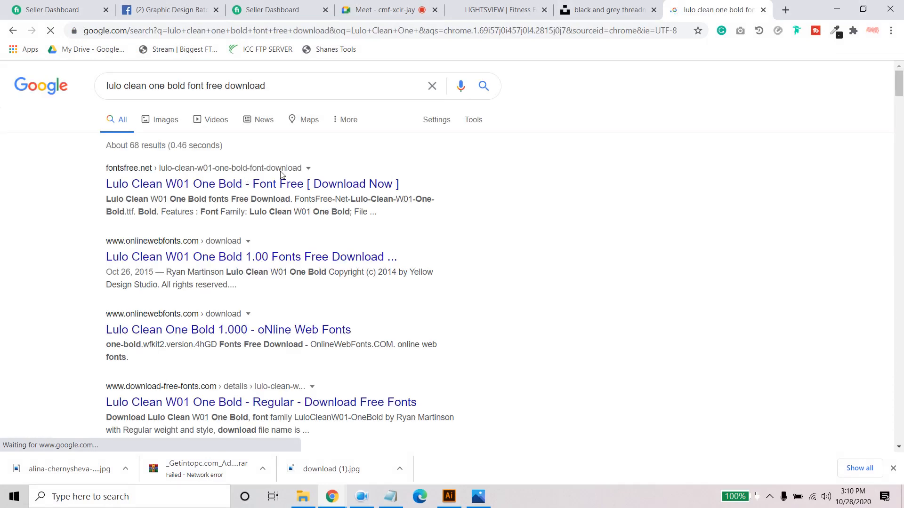
- Open the fontsfree.net result and two onlinewebfonts.com results for Lulo Clean One Bold, and bring up the fontsfree.net page
{"action": "right_click", "coordinate": [196, 188]}
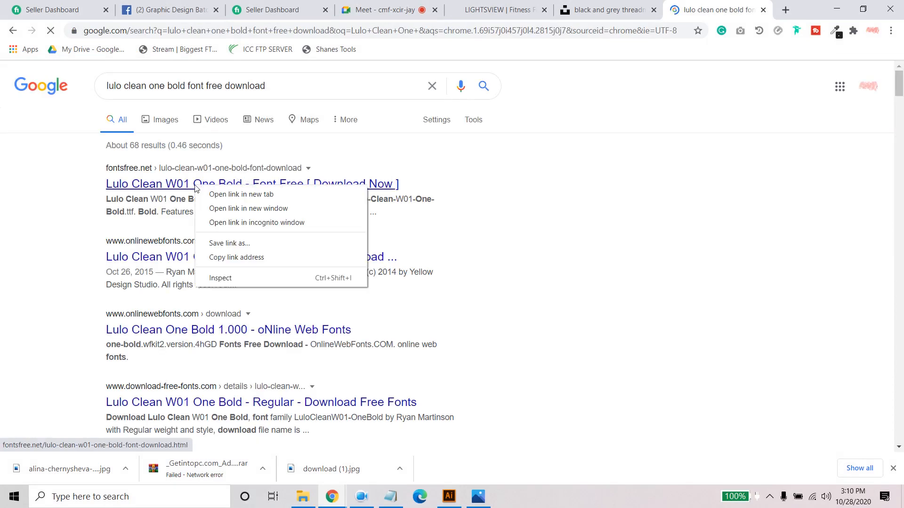
{"action": "left_click", "coordinate": [211, 195]}
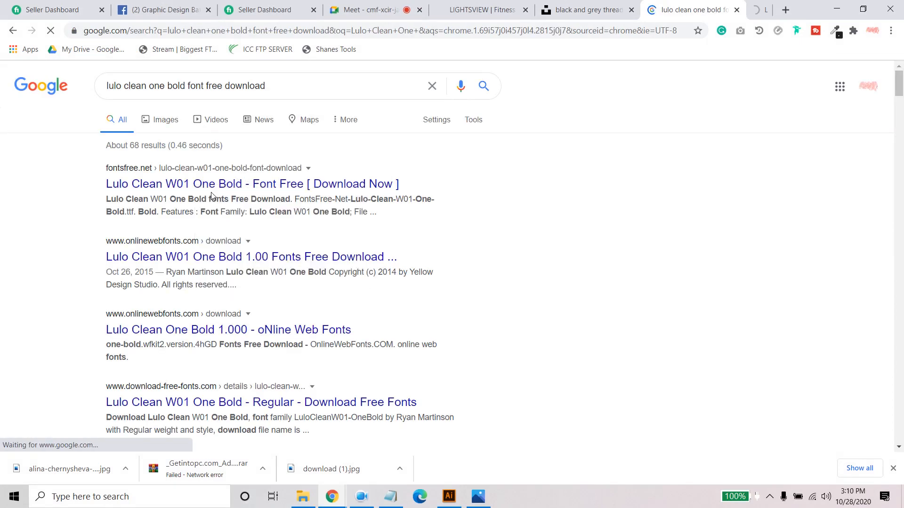
{"action": "right_click", "coordinate": [185, 257]}
{"action": "left_click", "coordinate": [212, 265]}
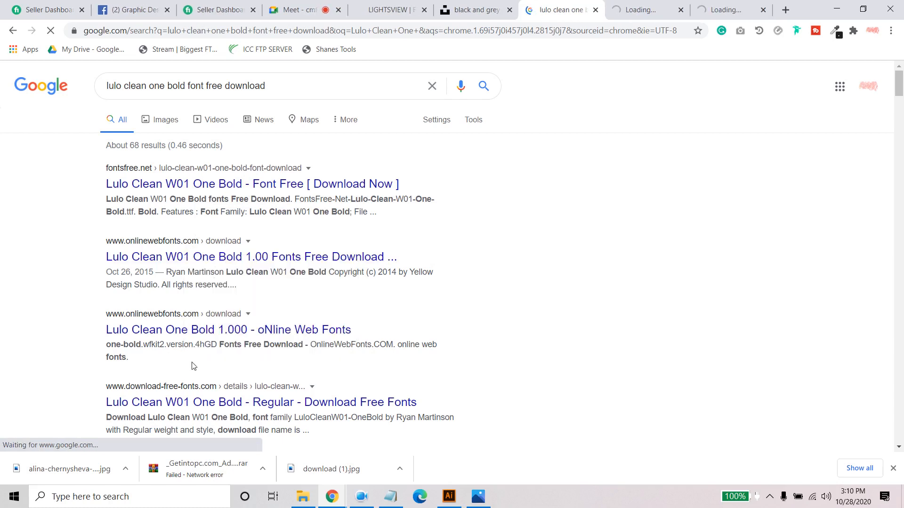
{"action": "left_click", "coordinate": [184, 333]}
{"action": "key", "text": "ctrl+Tab"}
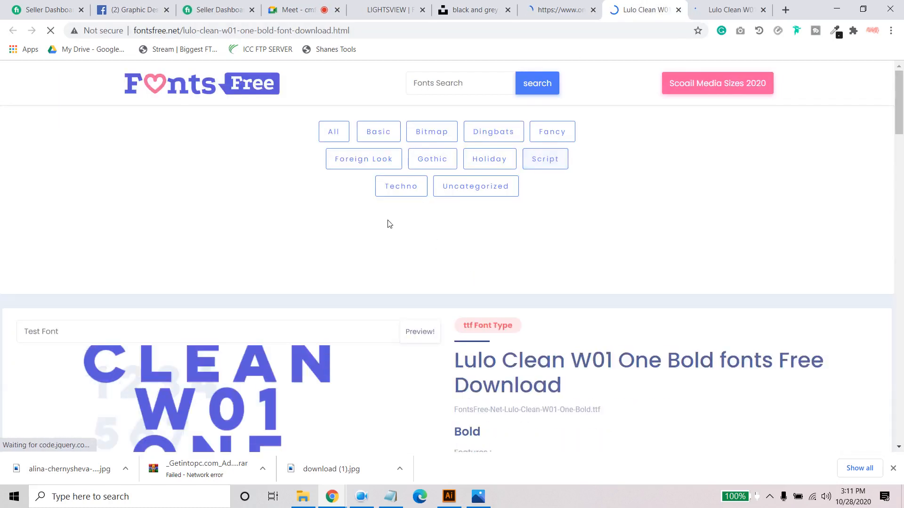
- Download the Lulo Clean W01 One Bold font from fontsfree.net and close the font website tabs
{"action": "scroll", "coordinate": [320, 234], "scroll_direction": "down", "scroll_amount": 4}
{"action": "scroll", "coordinate": [319, 234], "scroll_direction": "down", "scroll_amount": 5}
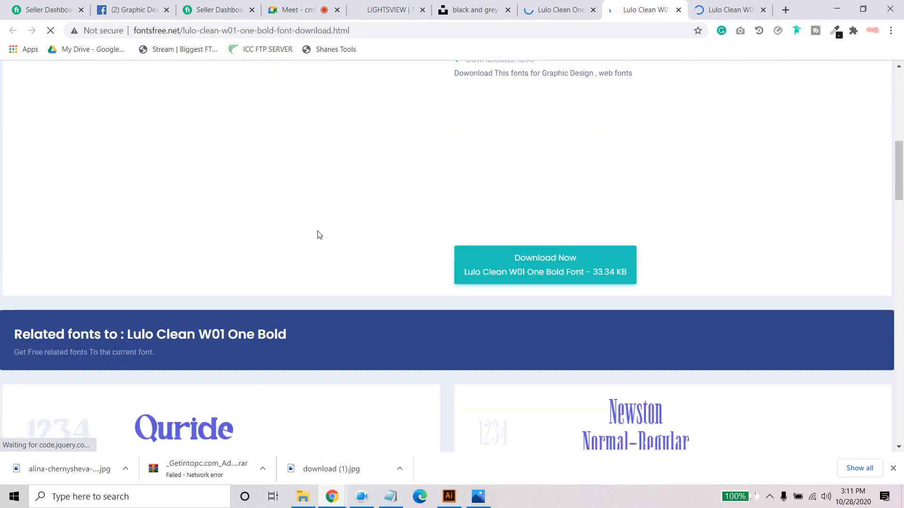
{"action": "left_click", "coordinate": [545, 269]}
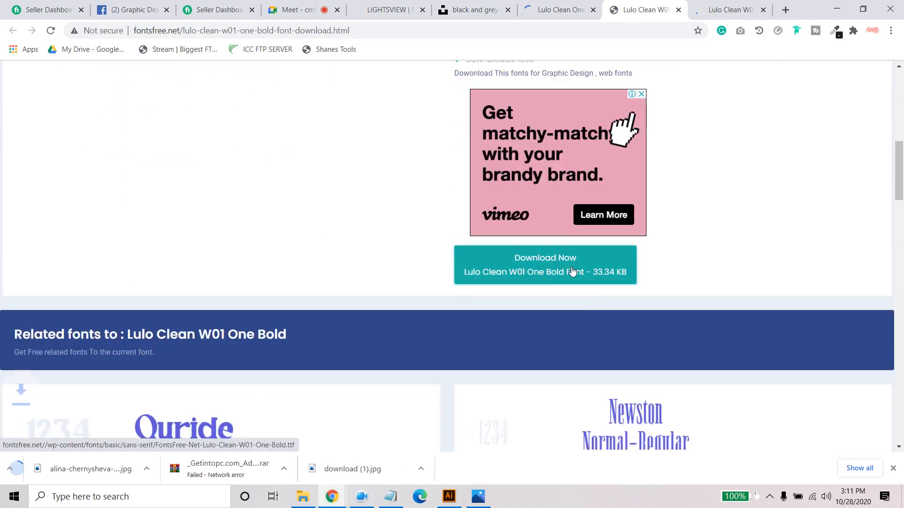
{"action": "left_click", "coordinate": [678, 10]}
{"action": "left_click", "coordinate": [677, 10]}
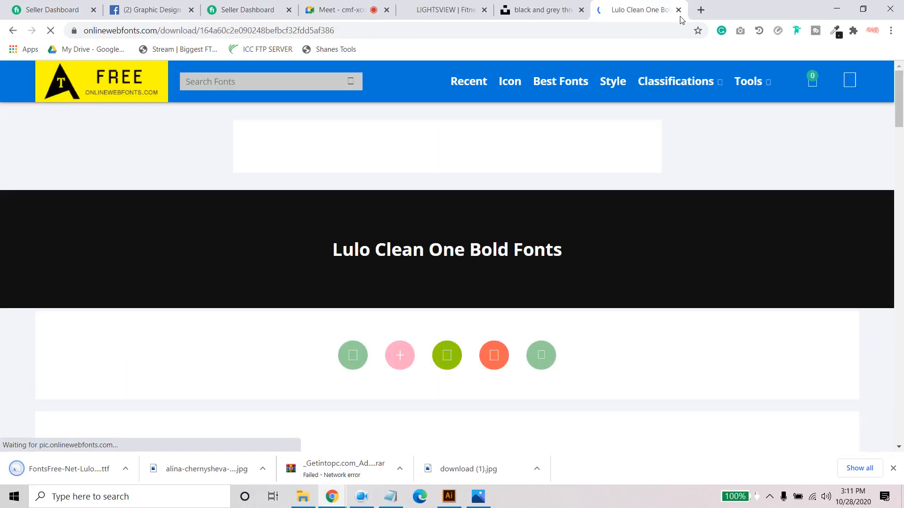
{"action": "left_click", "coordinate": [678, 10]}
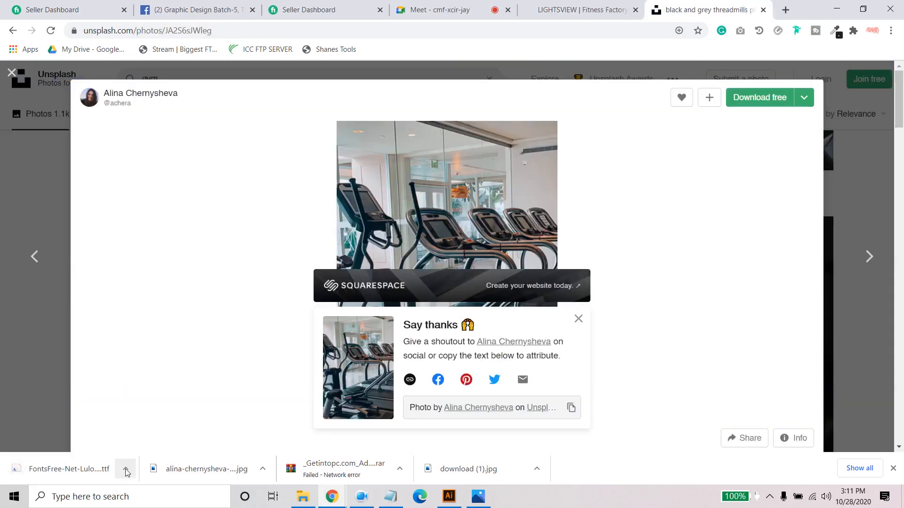
- Open the downloaded Lulo Clean font file, install the font and close its preview window
{"action": "left_click", "coordinate": [125, 468]}
{"action": "left_click", "coordinate": [168, 394]}
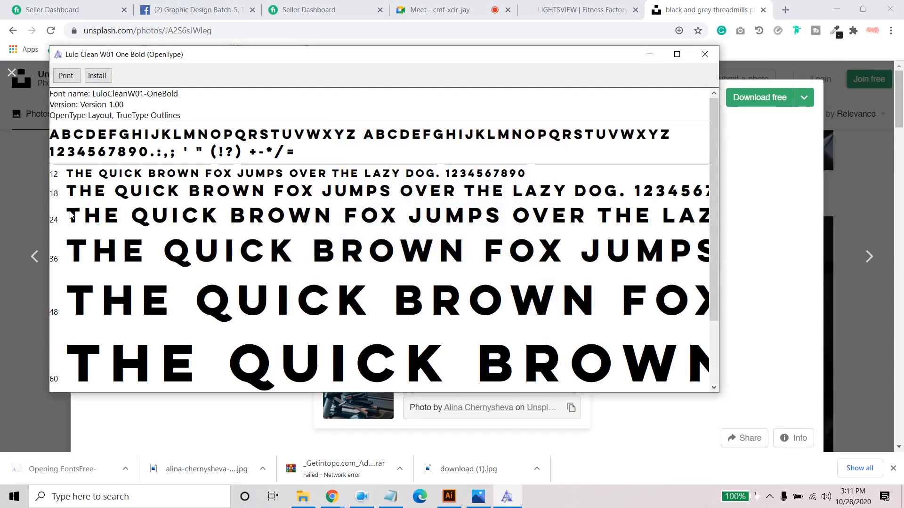
{"action": "left_click", "coordinate": [96, 76]}
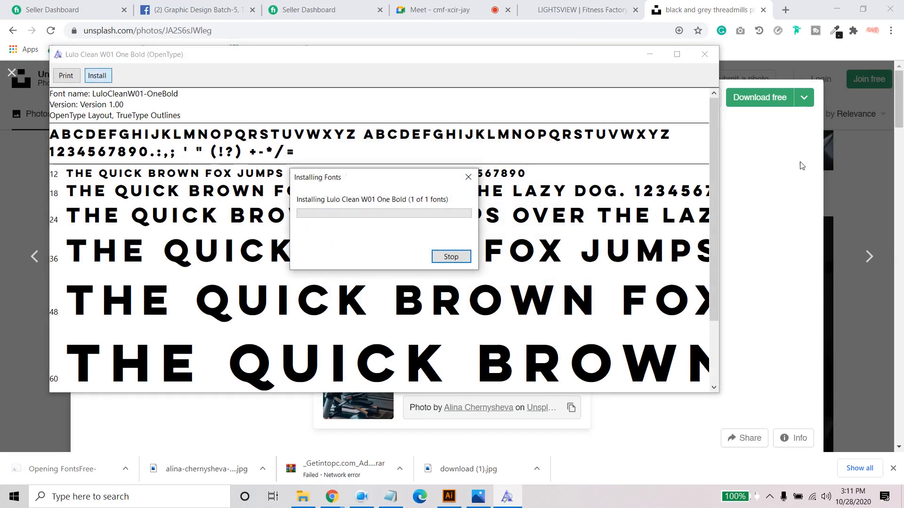
{"action": "left_click", "coordinate": [704, 54]}
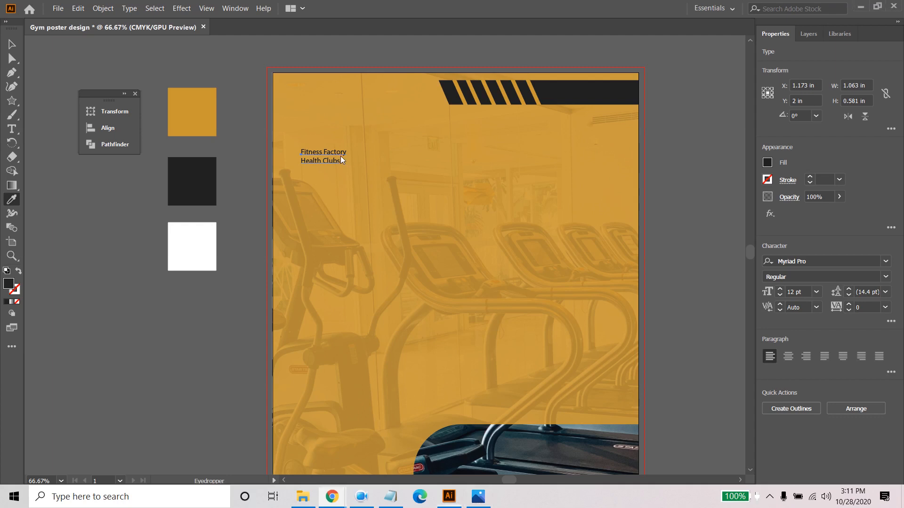
- Switch to Illustrator and set the club name text's font to Lulo Clean W01 One Bold
{"action": "left_click", "coordinate": [824, 261]}
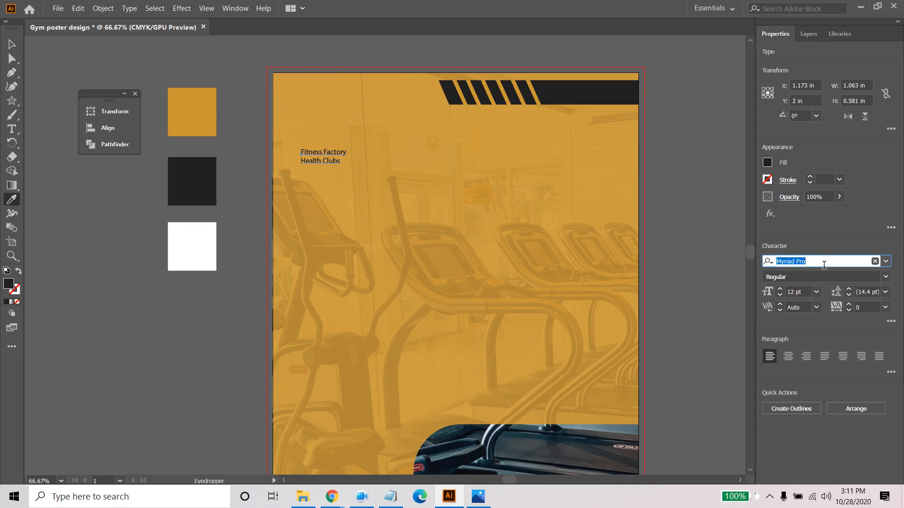
{"action": "type", "text": "lu"}
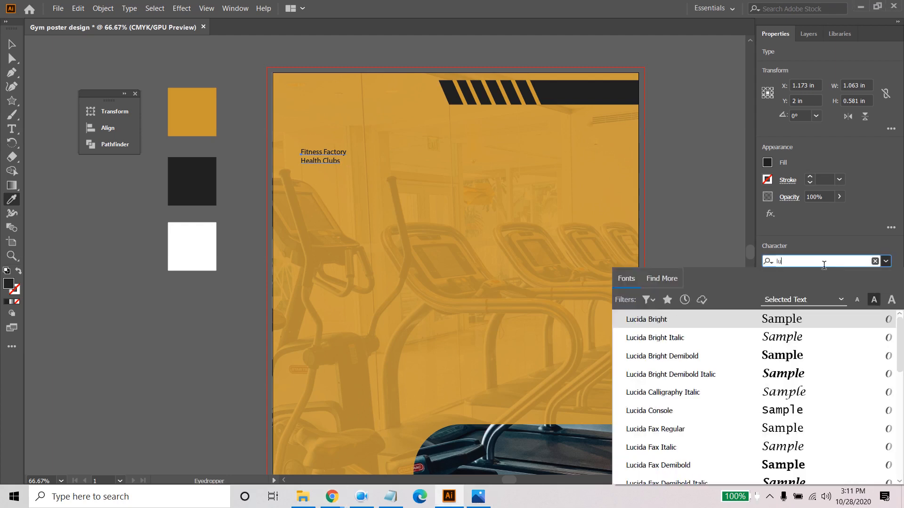
{"action": "type", "text": "l"}
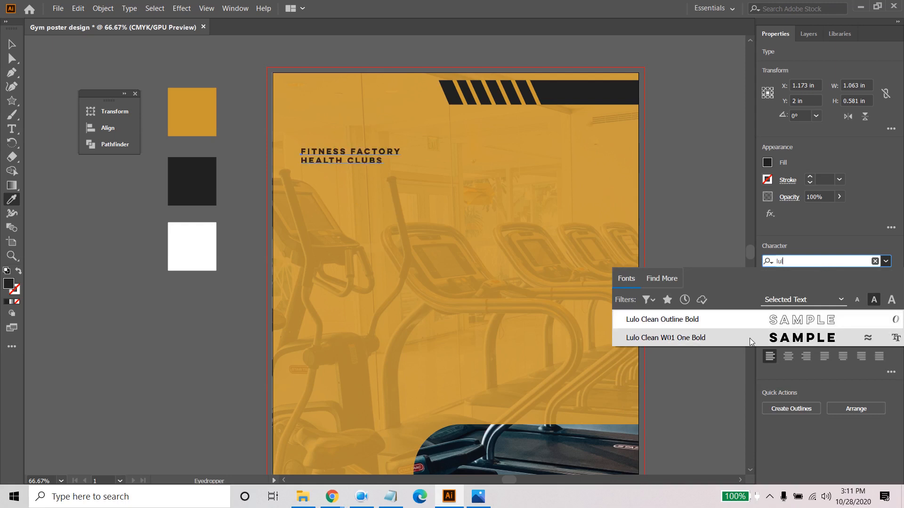
{"action": "left_click", "coordinate": [693, 339]}
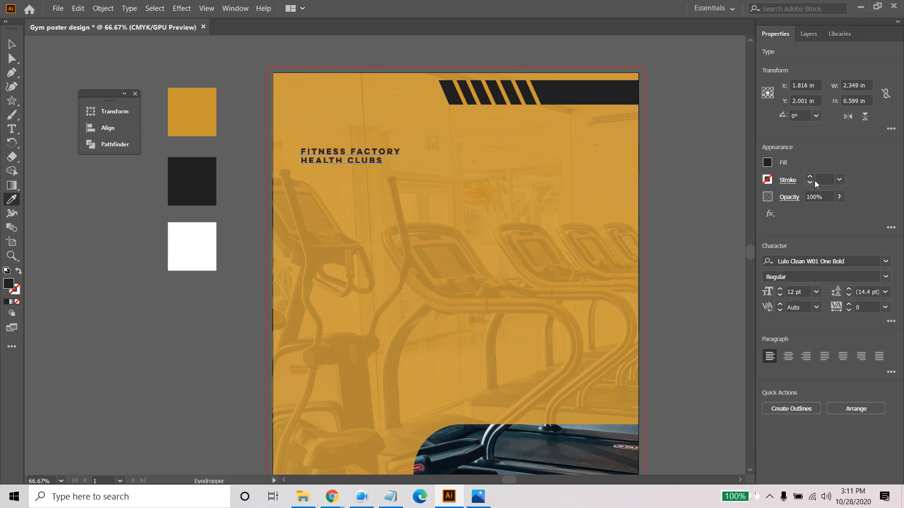
- Increase the club name text's font size to 28 pt
{"action": "left_click", "coordinate": [781, 289]}
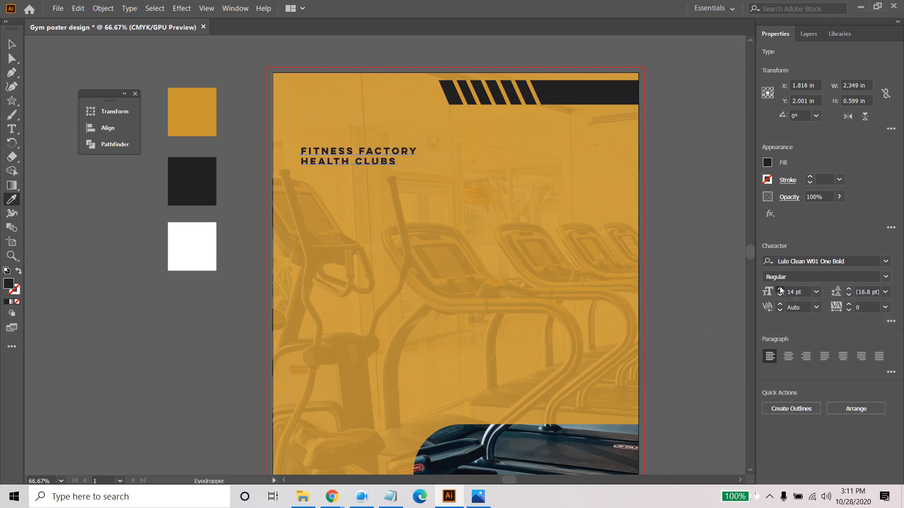
{"action": "left_click", "coordinate": [780, 289]}
{"action": "left_click", "coordinate": [781, 289]}
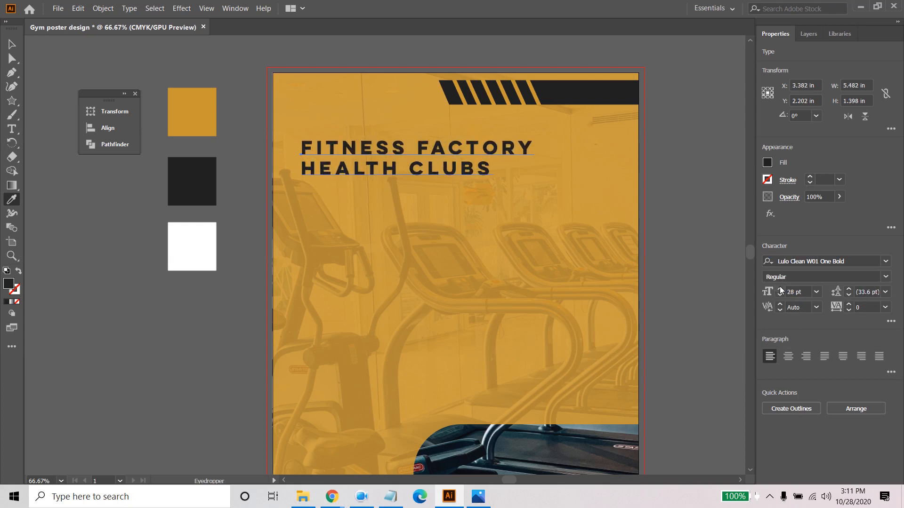
- Tighten the club name text's letter spacing to a tracking of -200
{"action": "left_click", "coordinate": [885, 308]}
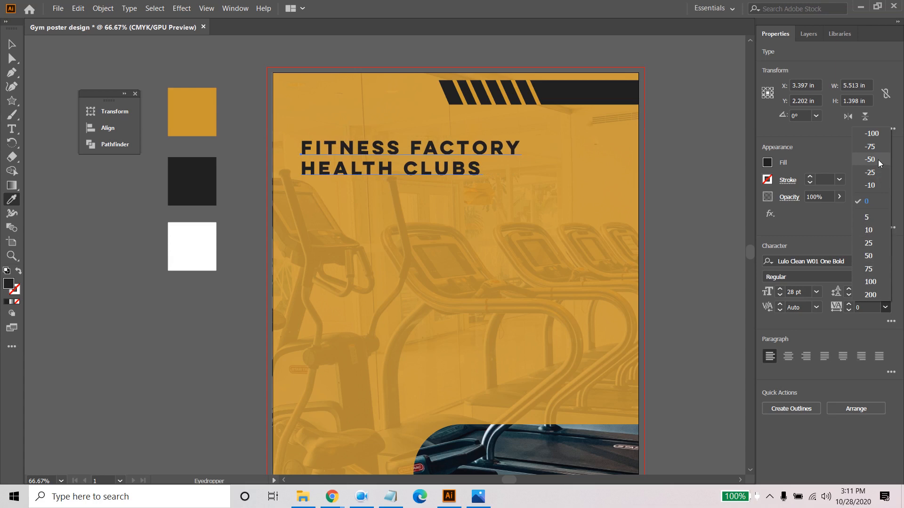
{"action": "left_click", "coordinate": [872, 134]}
{"action": "left_click", "coordinate": [873, 307]}
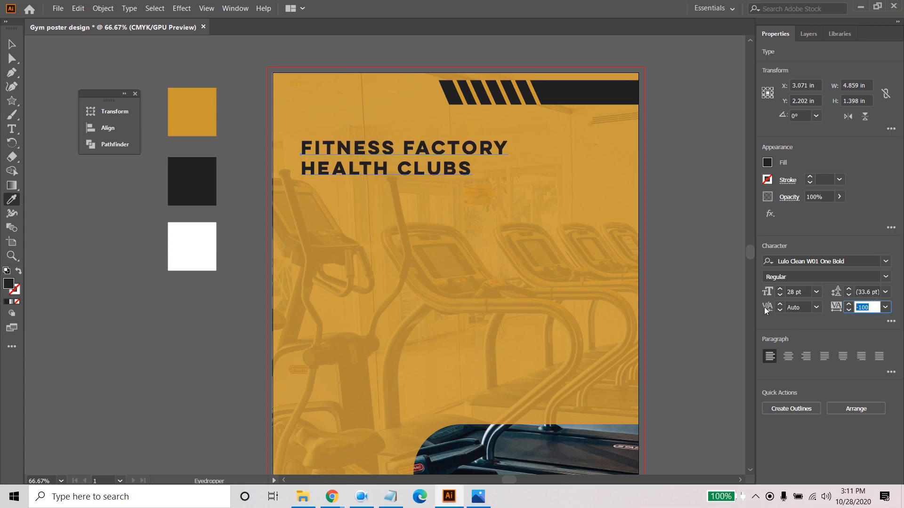
{"action": "type", "text": "-"}
{"action": "key", "text": "Return"}
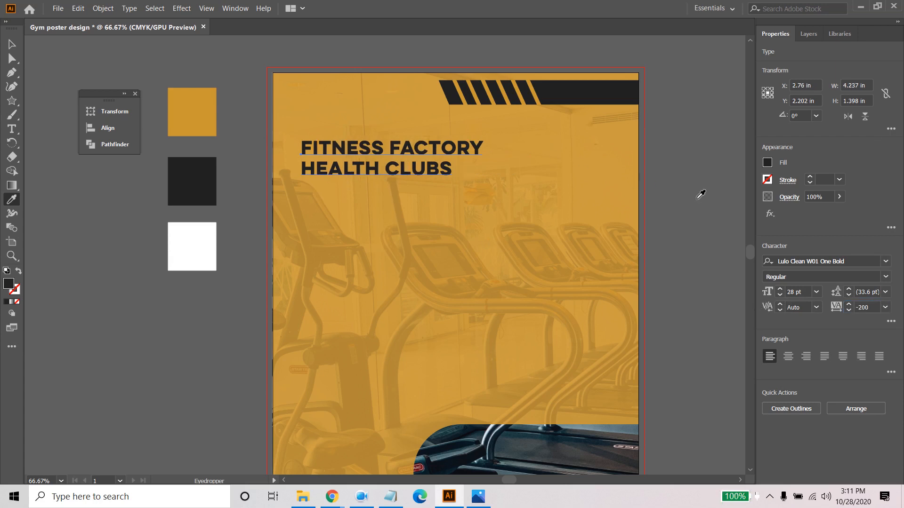
- Select the "Health Clubs" line of the club name text and fill it with the white swatch colour
{"action": "left_click", "coordinate": [12, 45]}
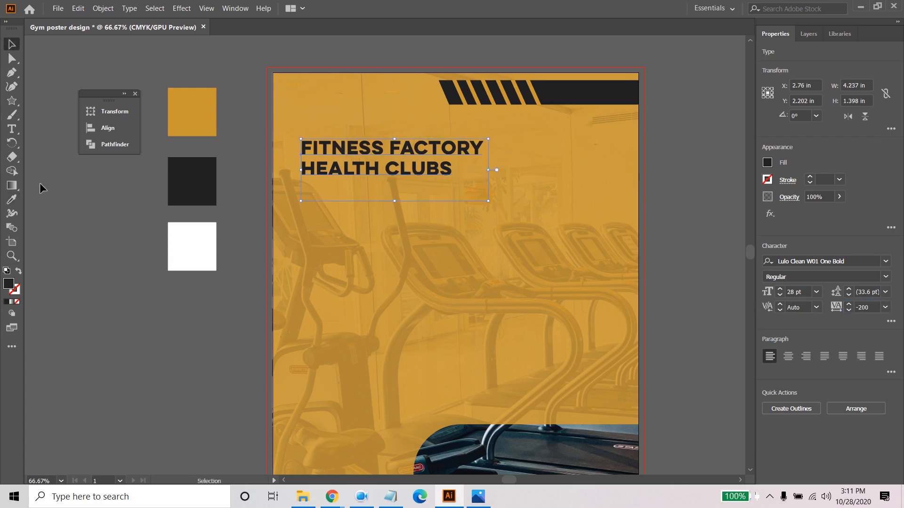
{"action": "left_click", "coordinate": [469, 196]}
{"action": "left_click", "coordinate": [405, 171]}
{"action": "triple_click", "coordinate": [405, 171]}
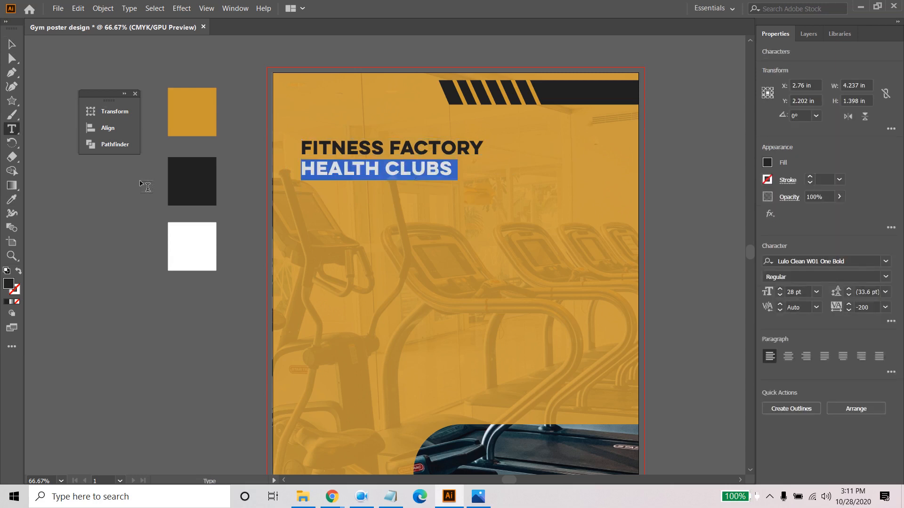
{"action": "left_click", "coordinate": [12, 199]}
{"action": "left_click", "coordinate": [190, 225]}
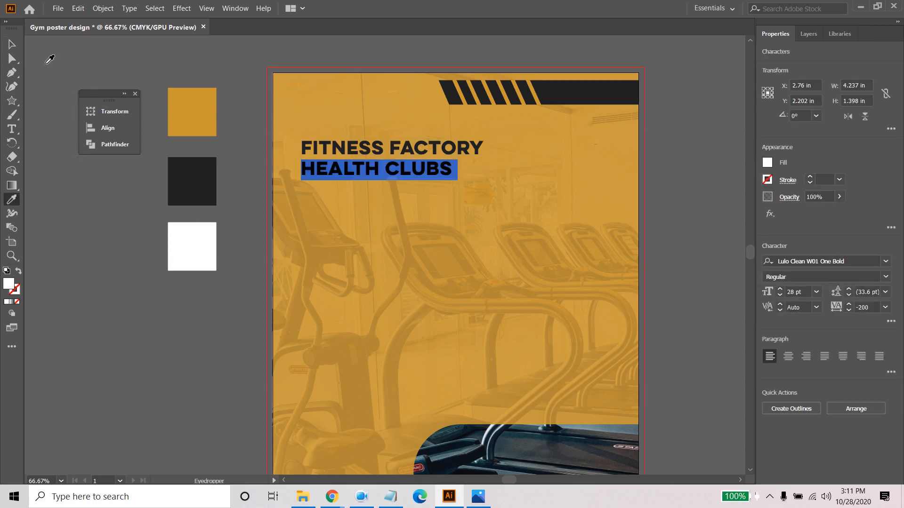
- Shift the club name text slightly up and left, then set its font size to 36 pt
{"action": "key", "text": "v"}
{"action": "left_click", "coordinate": [73, 177]}
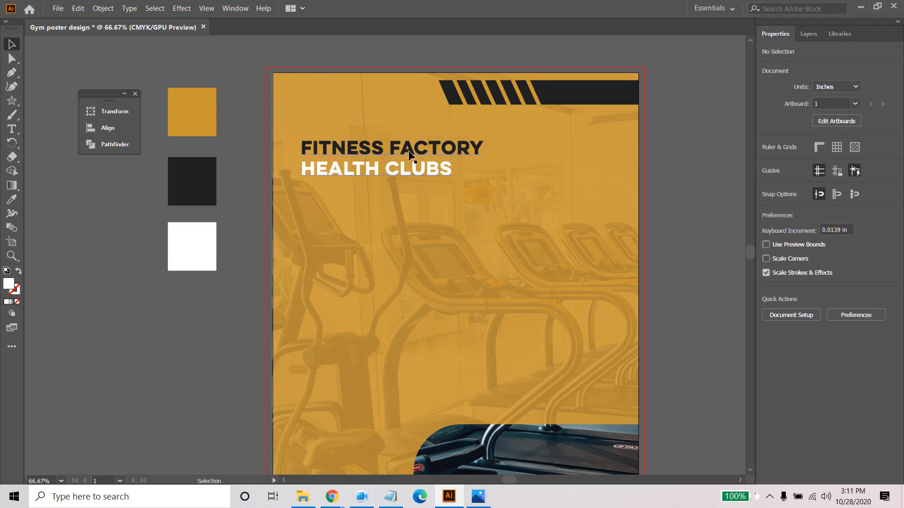
{"action": "mouse_move", "coordinate": [409, 152]}
{"action": "left_mouse_down"}
{"action": "mouse_move", "coordinate": [399, 151]}
{"action": "mouse_move", "coordinate": [411, 138]}
{"action": "mouse_move", "coordinate": [406, 128]}
{"action": "mouse_move", "coordinate": [396, 140]}
{"action": "left_mouse_up"}
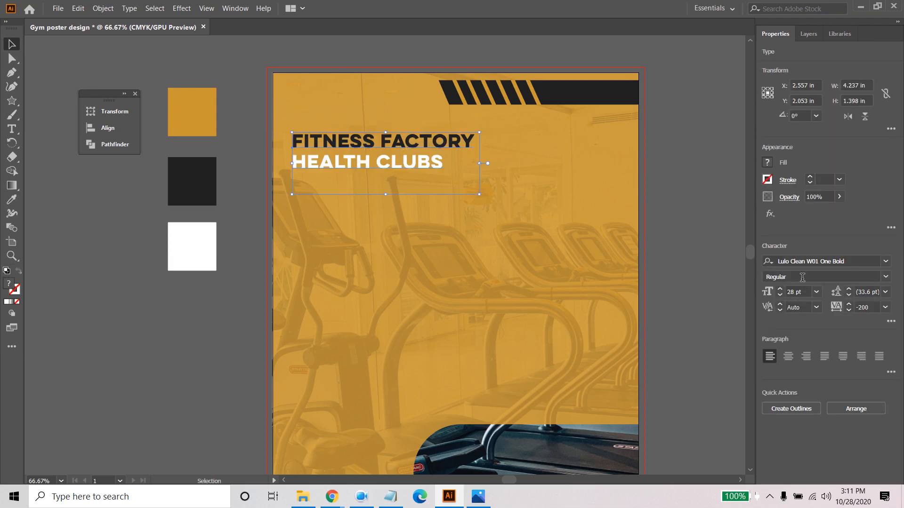
{"action": "left_click", "coordinate": [779, 289]}
{"action": "left_click", "coordinate": [779, 289]}
{"action": "left_click", "coordinate": [779, 290]}
{"action": "left_click", "coordinate": [779, 289]}
{"action": "left_click", "coordinate": [779, 289]}
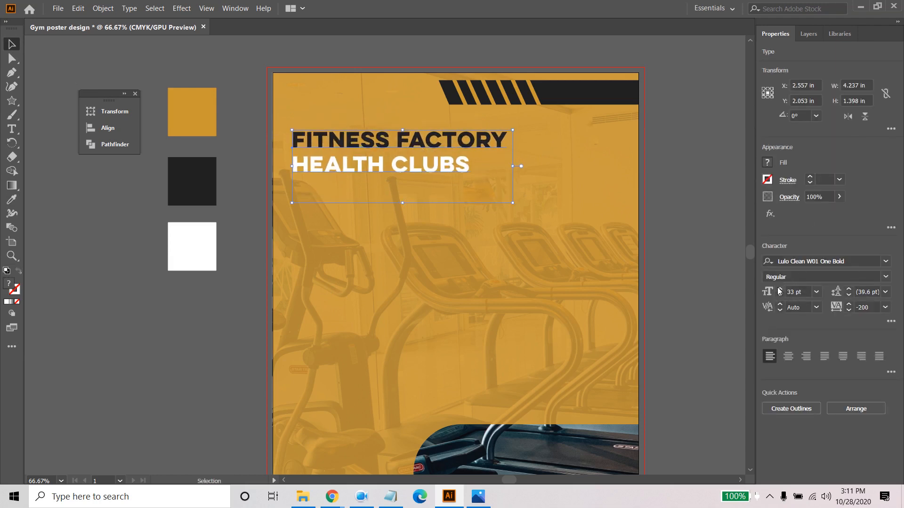
{"action": "left_click", "coordinate": [779, 290]}
{"action": "left_click", "coordinate": [779, 290]}
{"action": "left_click", "coordinate": [779, 291]}
{"action": "left_click", "coordinate": [702, 202]}
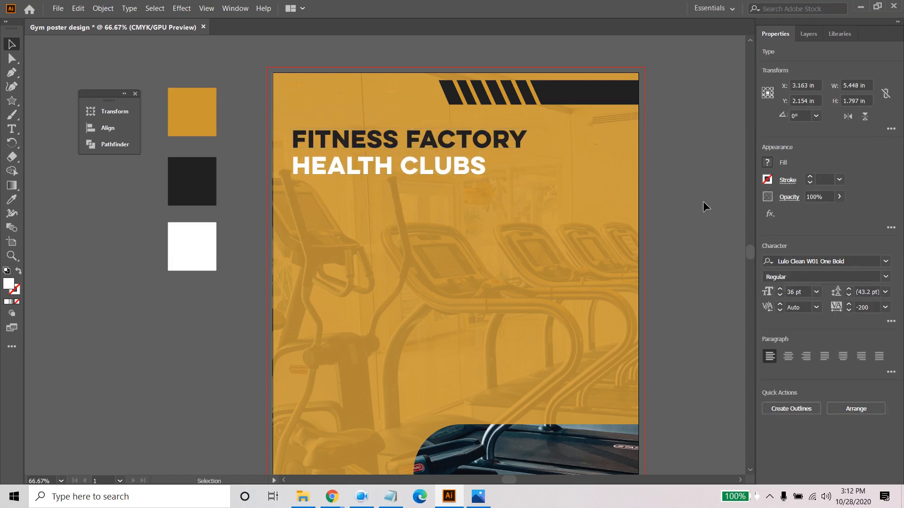
- Move the club name text straight down to leave more space below the striped bar
{"action": "left_click", "coordinate": [361, 142]}
{"action": "left_click_drag", "start_coordinate": [362, 141], "coordinate": [361, 165]}
{"action": "left_click", "coordinate": [691, 234]}
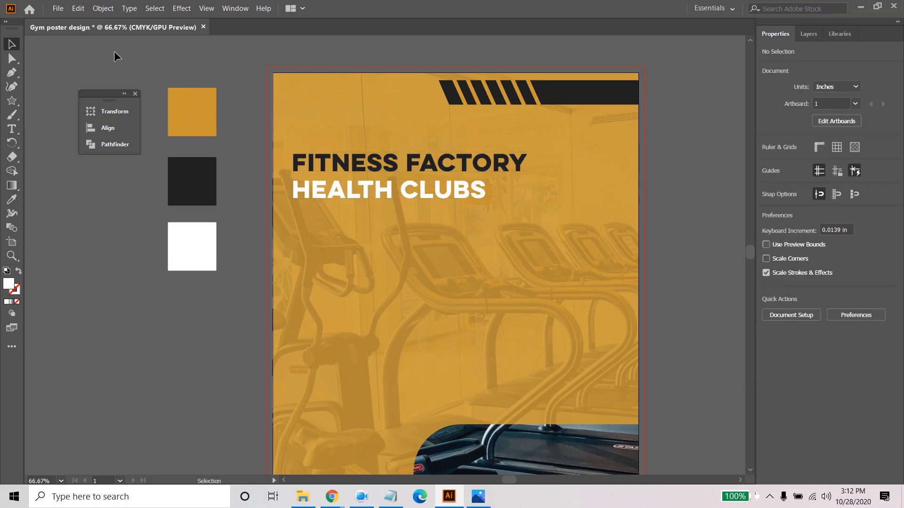
- Place the LOGOFINALFF1 image from the desktop's Gym poster folder as a linked file
{"action": "left_click", "coordinate": [59, 8]}
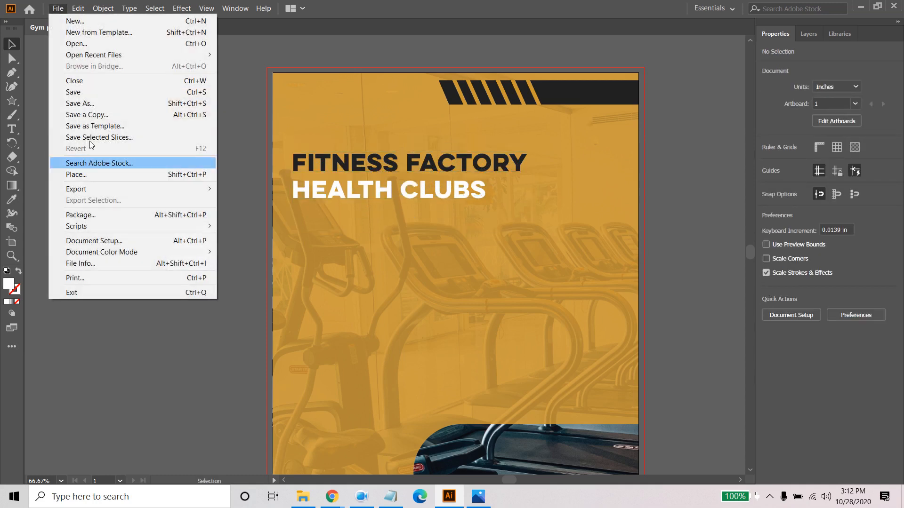
{"action": "left_click", "coordinate": [94, 173]}
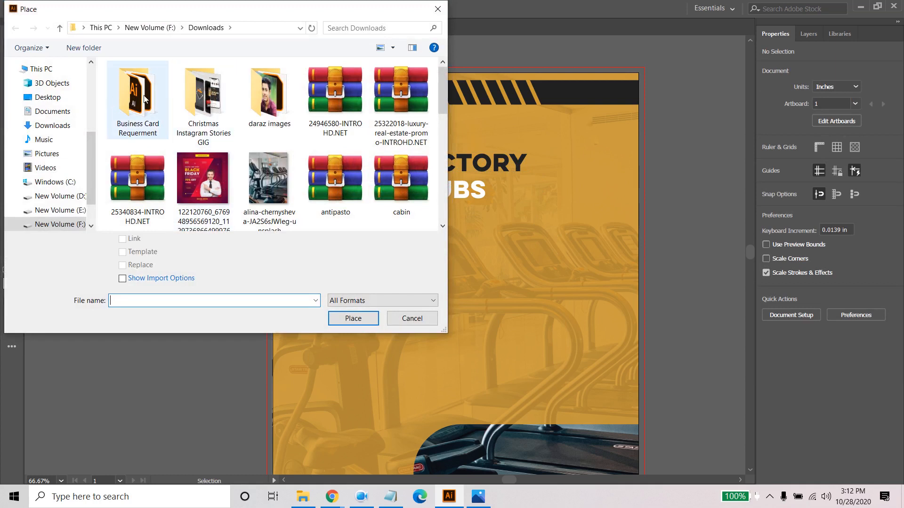
{"action": "left_click", "coordinate": [58, 98]}
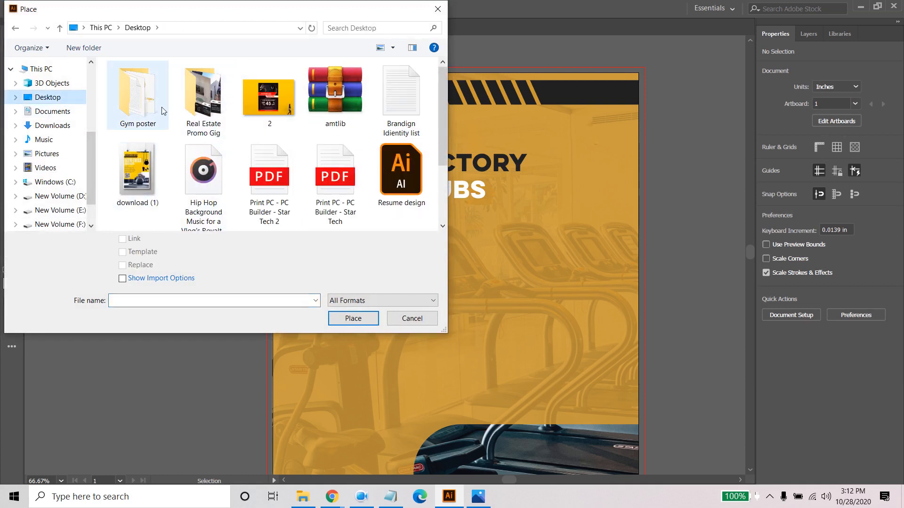
{"action": "left_click", "coordinate": [147, 109]}
{"action": "double_click", "coordinate": [147, 109]}
{"action": "left_click", "coordinate": [146, 105]}
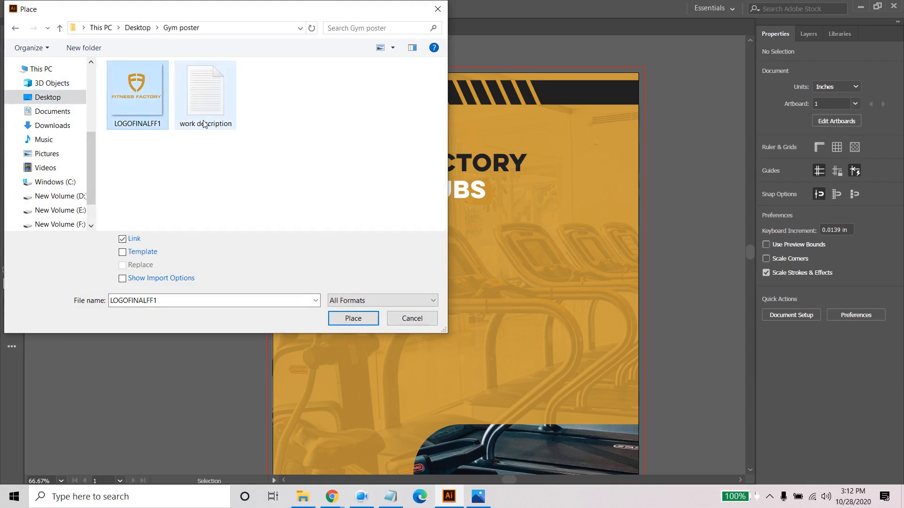
{"action": "left_click", "coordinate": [356, 319]}
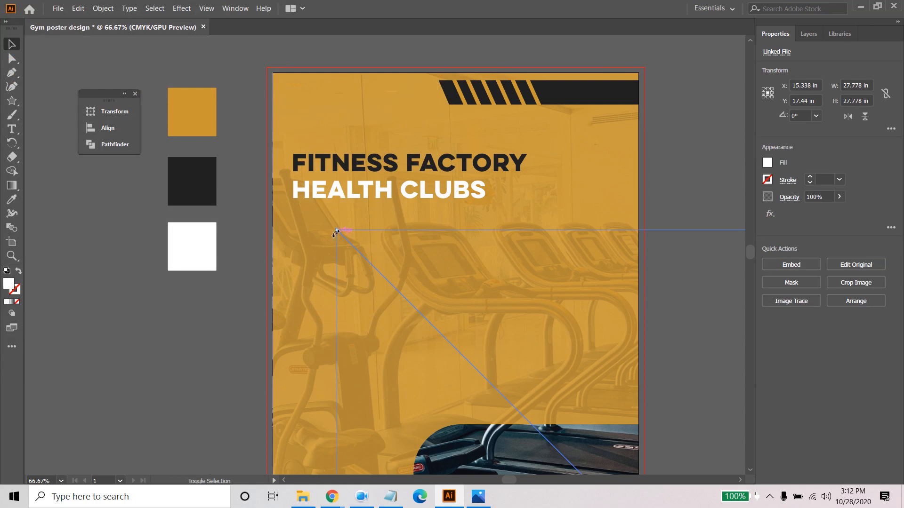
- Scale the placed logo down proportionally to about 2.25 in wide and position it over the poster's lower-right corner
{"action": "left_click_drag", "start_coordinate": [338, 233], "coordinate": [574, 468]}
{"action": "left_click_drag", "start_coordinate": [702, 328], "coordinate": [525, 4]}
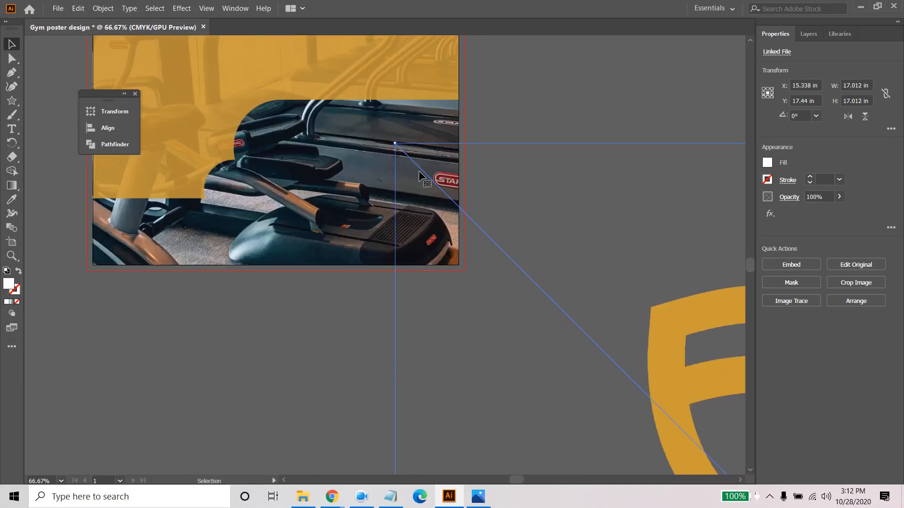
{"action": "left_click_drag", "start_coordinate": [395, 143], "coordinate": [585, 334]}
{"action": "left_click_drag", "start_coordinate": [704, 434], "coordinate": [355, 191]}
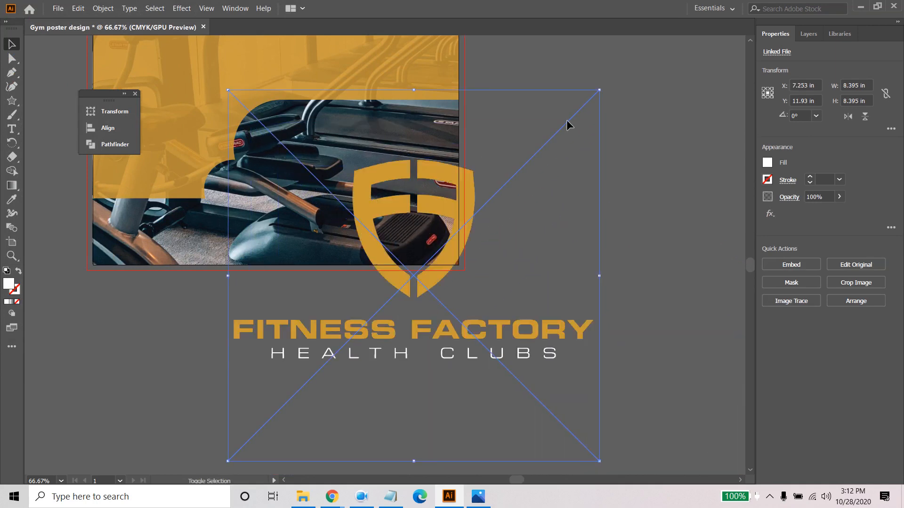
{"action": "left_click_drag", "start_coordinate": [599, 89], "coordinate": [516, 226]}
{"action": "left_click_drag", "start_coordinate": [419, 263], "coordinate": [400, 198]}
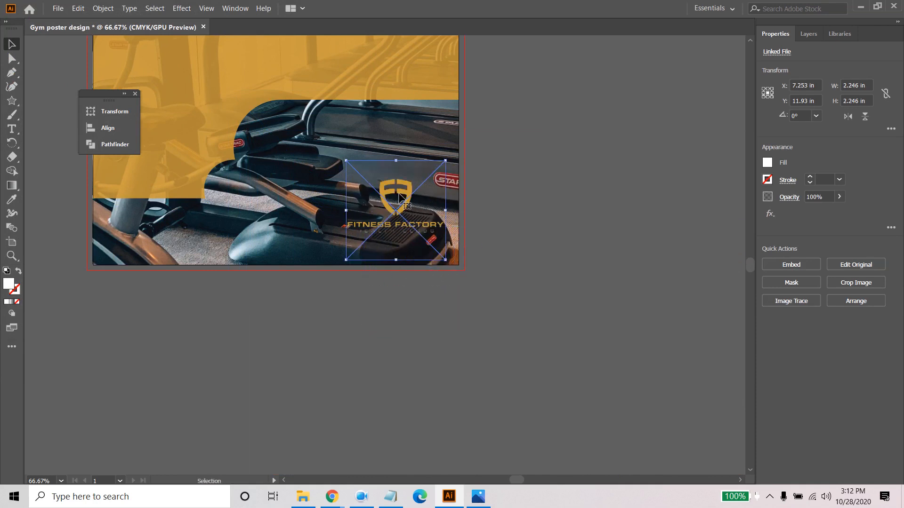
{"action": "left_click", "coordinate": [513, 224]}
{"action": "scroll", "coordinate": [544, 250], "scroll_direction": "left", "scroll_amount": 5}
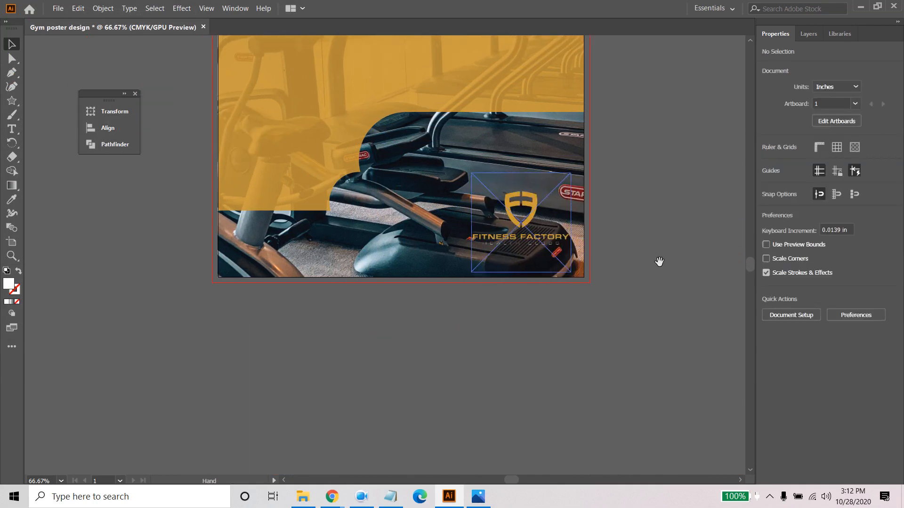
- Enlarge the logo slightly about its centre and move it up a little within the poster's lower-right corner
{"action": "left_click", "coordinate": [530, 233]}
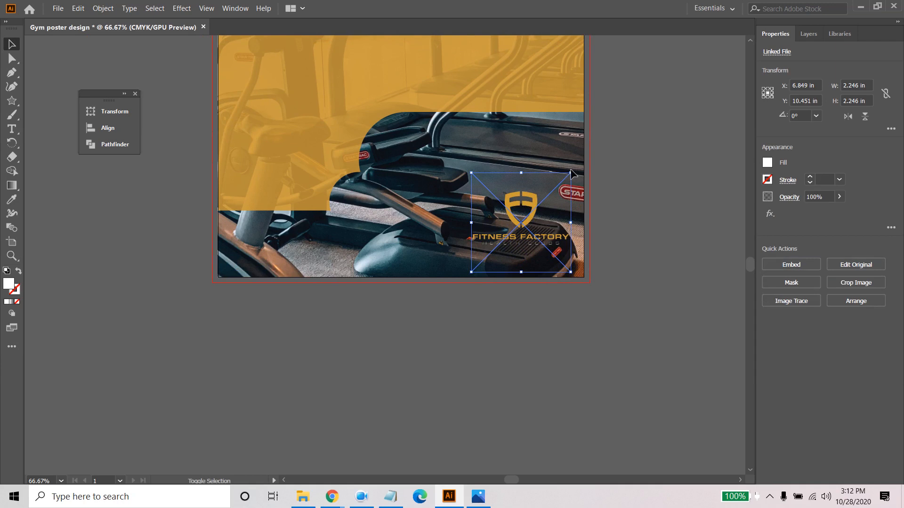
{"action": "left_click_drag", "start_coordinate": [571, 172], "coordinate": [578, 164]}
{"action": "left_click", "coordinate": [625, 176]}
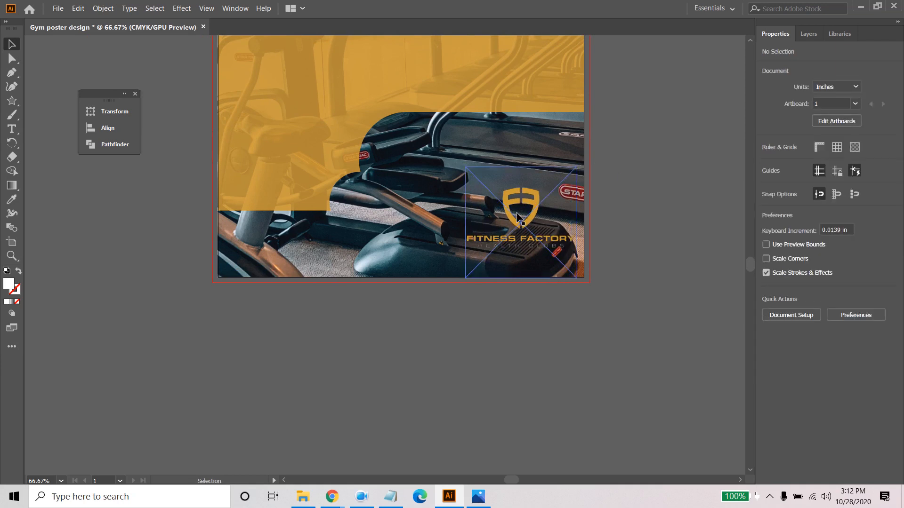
{"action": "left_click_drag", "start_coordinate": [516, 212], "coordinate": [519, 195]}
{"action": "left_click", "coordinate": [612, 210]}
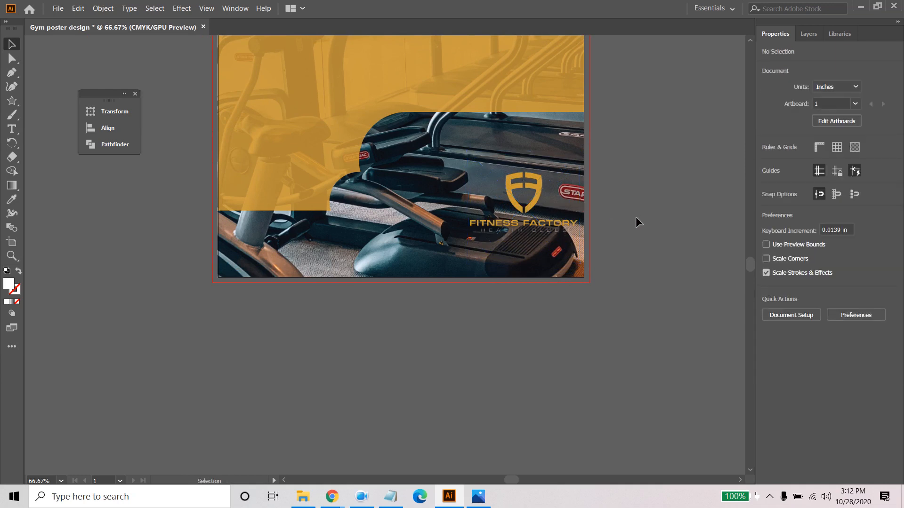
- Unlock the large orange overlay path and fill it with the white sample square's colour
{"action": "scroll", "coordinate": [634, 218], "scroll_direction": "down", "scroll_amount": 2}
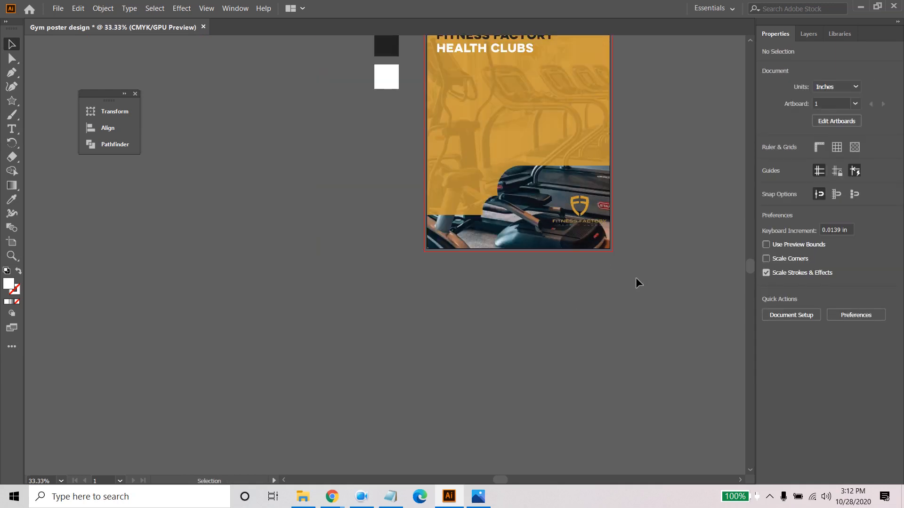
{"action": "left_click_drag", "start_coordinate": [665, 231], "coordinate": [608, 349]}
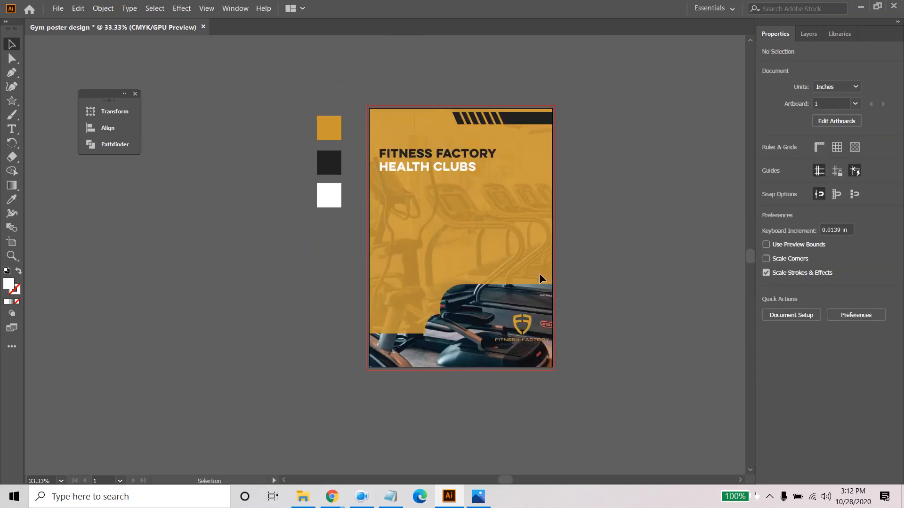
{"action": "left_click", "coordinate": [808, 34]}
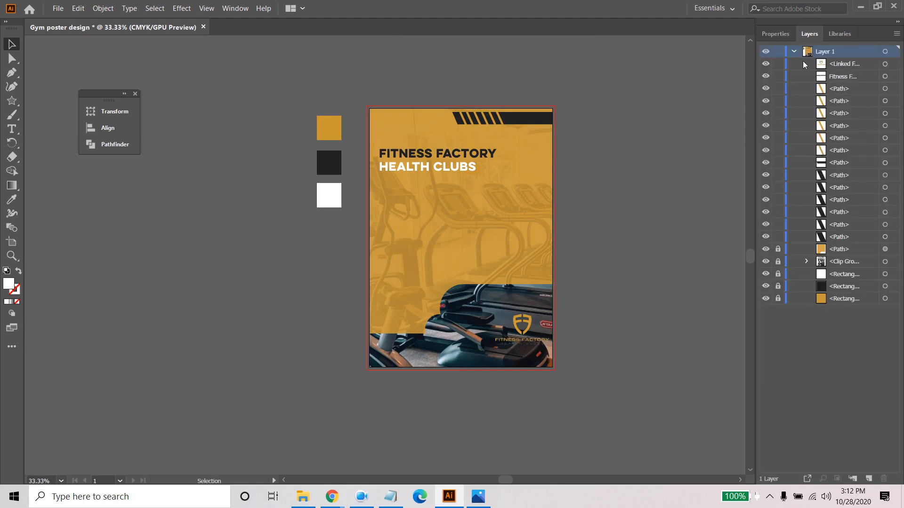
{"action": "left_click", "coordinate": [849, 252]}
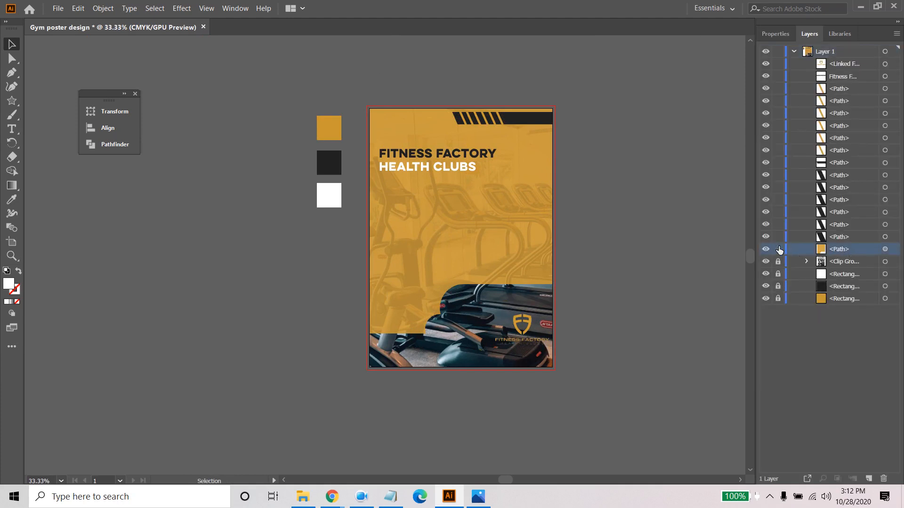
{"action": "left_click", "coordinate": [885, 249]}
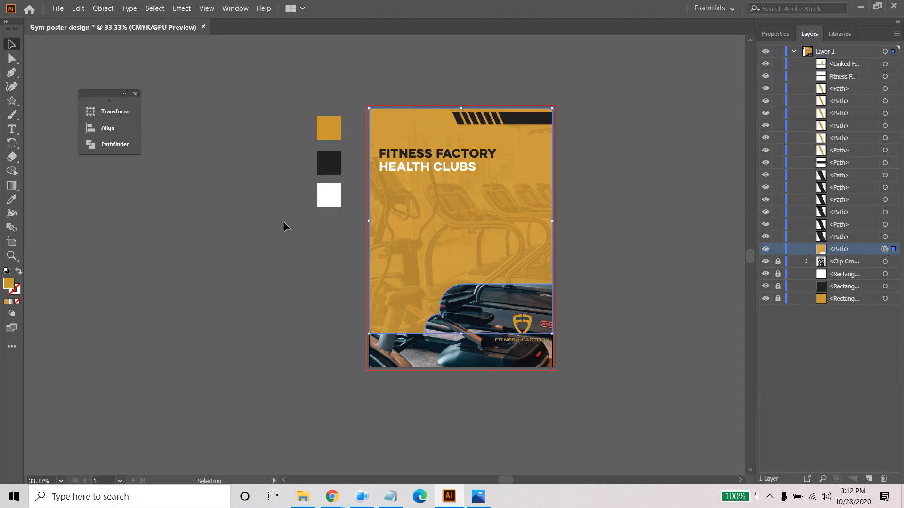
{"action": "left_click", "coordinate": [12, 200]}
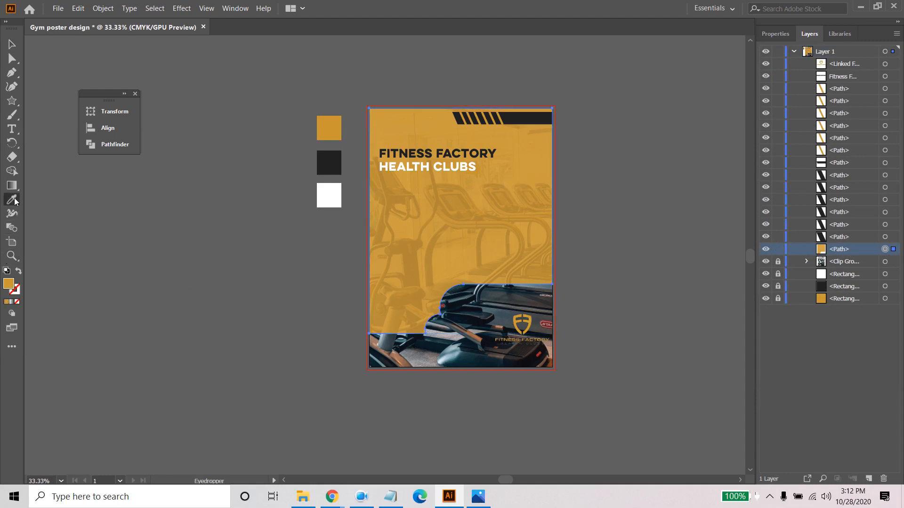
{"action": "left_click", "coordinate": [327, 188]}
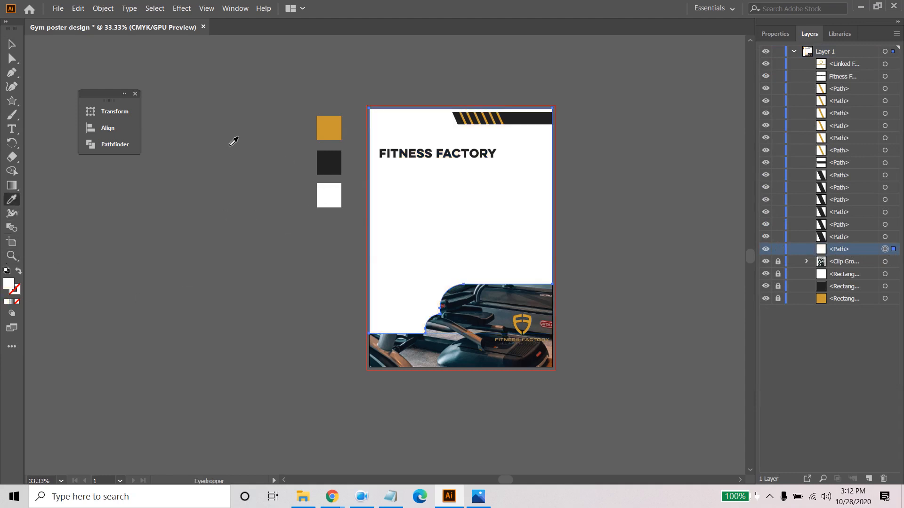
- Set the overlay path's opacity to 90% and deselect it
{"action": "left_click", "coordinate": [775, 33]}
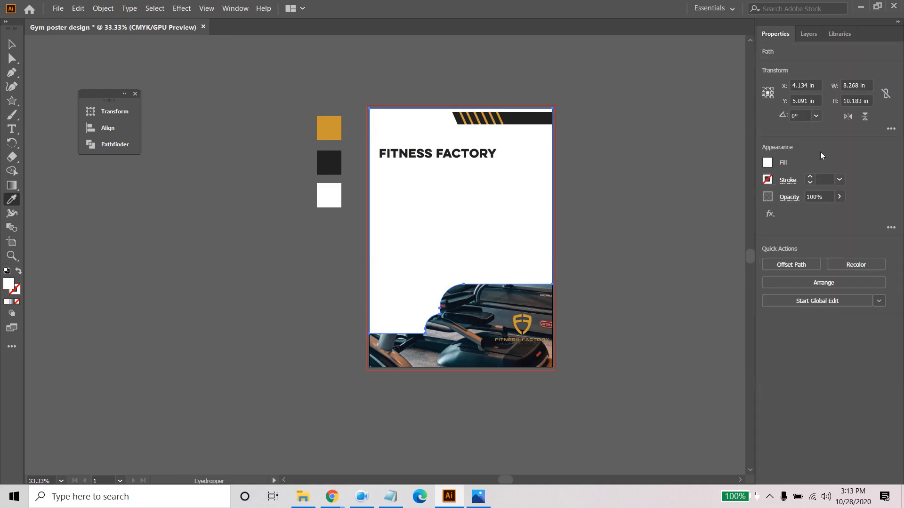
{"action": "left_click", "coordinate": [819, 197]}
{"action": "type", "text": "90"}
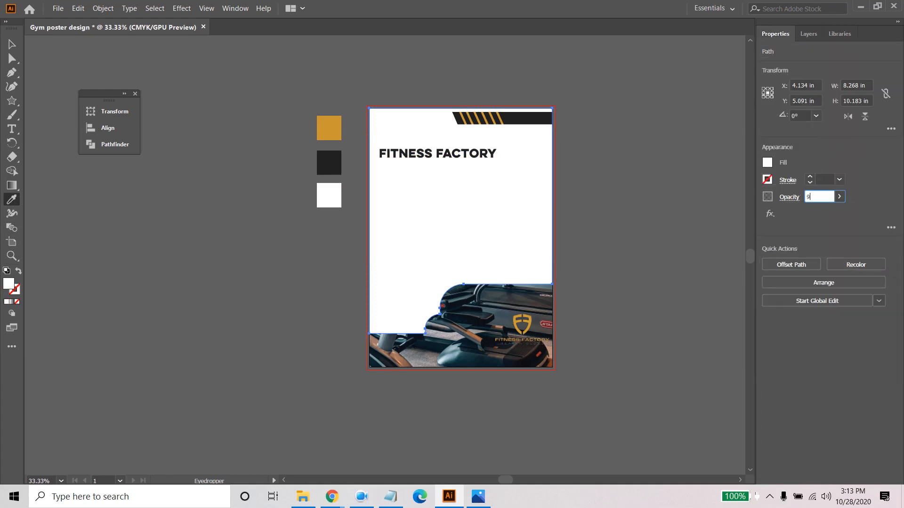
{"action": "key", "text": "Return"}
{"action": "left_click", "coordinate": [627, 196]}
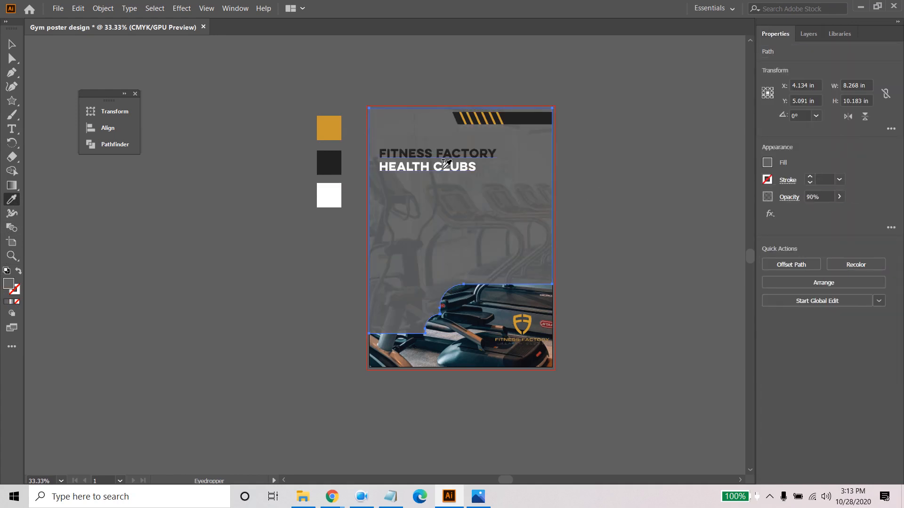
{"action": "left_click", "coordinate": [12, 44]}
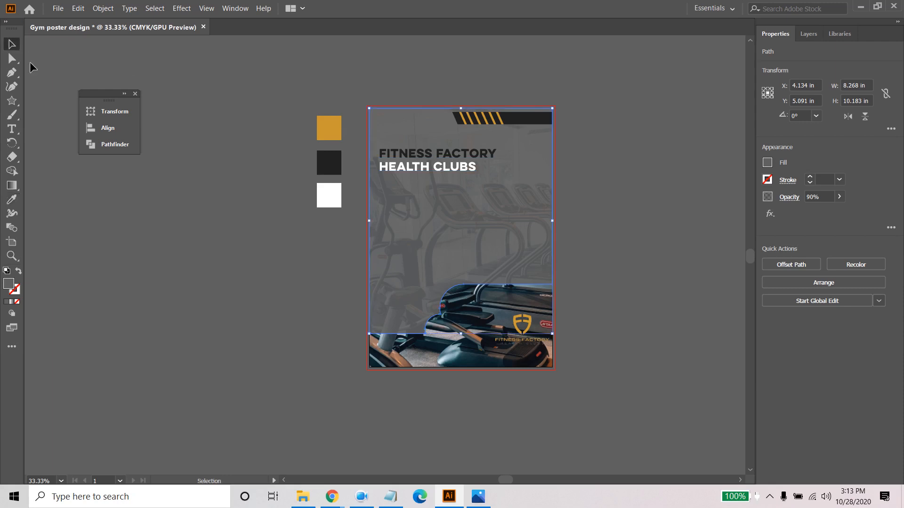
{"action": "left_click", "coordinate": [222, 278]}
- Recolour the "Health Clubs" line of the club name text with the orange sample square's colour
{"action": "left_click", "coordinate": [446, 171]}
{"action": "triple_click", "coordinate": [444, 170]}
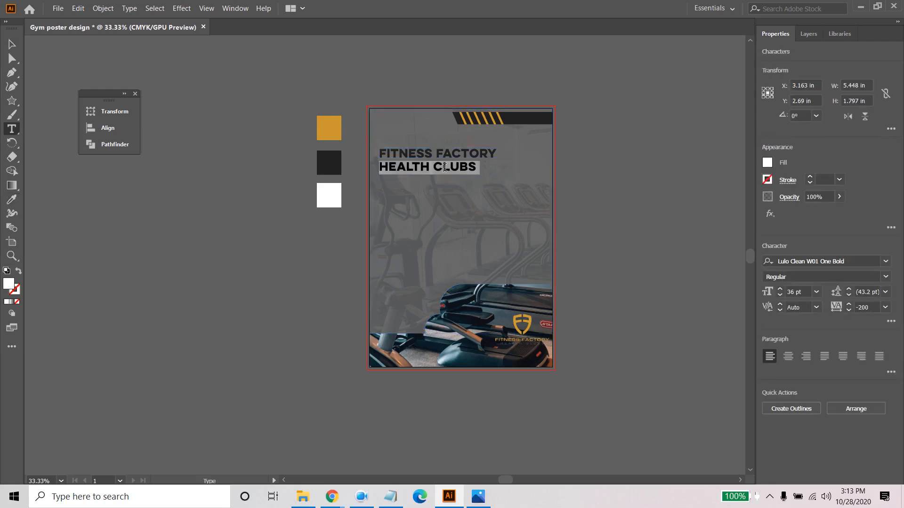
{"action": "left_click", "coordinate": [12, 201]}
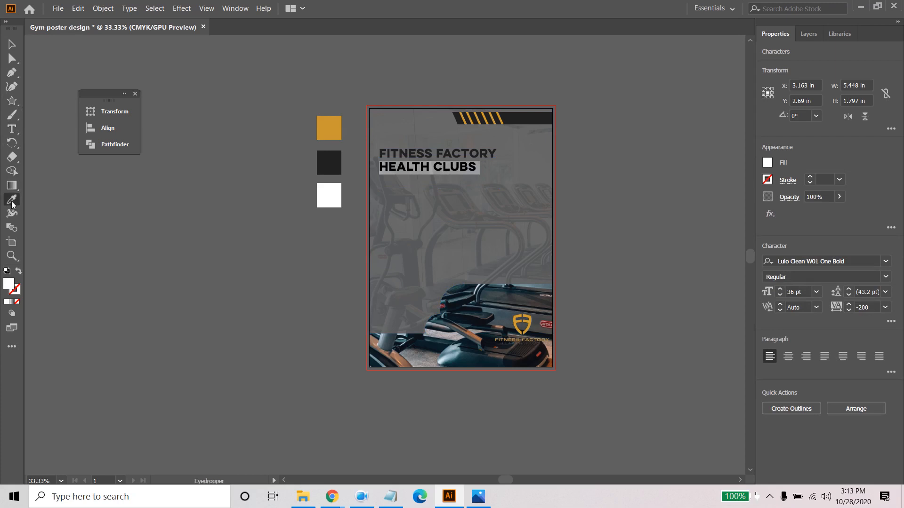
{"action": "left_click", "coordinate": [329, 123]}
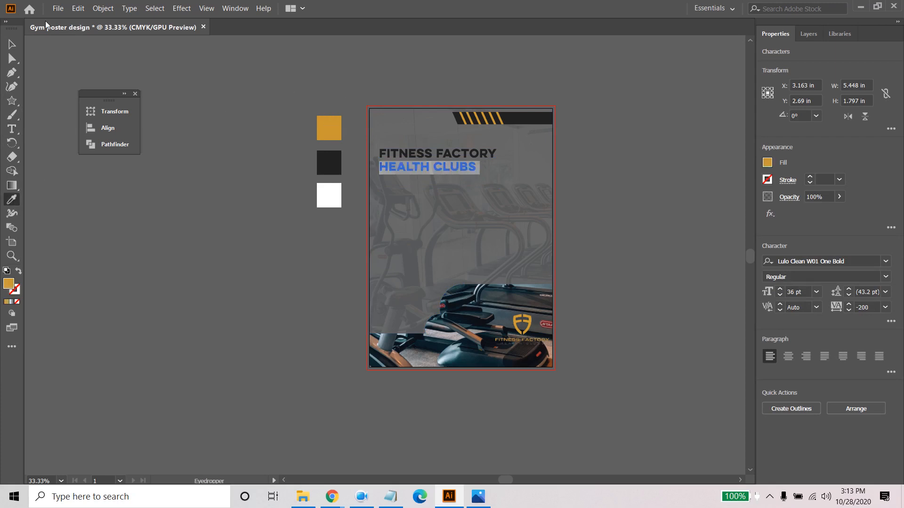
{"action": "key", "text": "v"}
{"action": "left_click", "coordinate": [163, 216]}
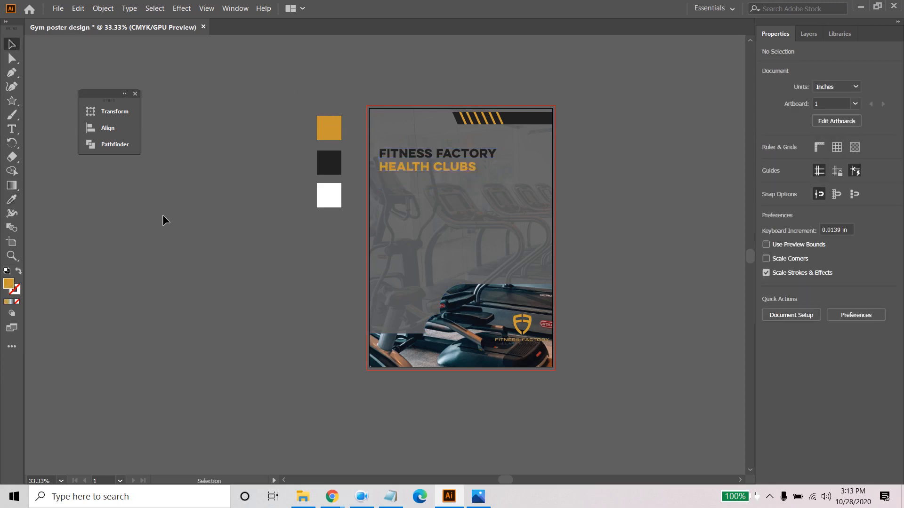
- Fill the large overlay path with the white swatch and deselect it
{"action": "left_click", "coordinate": [460, 236]}
{"action": "left_click", "coordinate": [768, 163]}
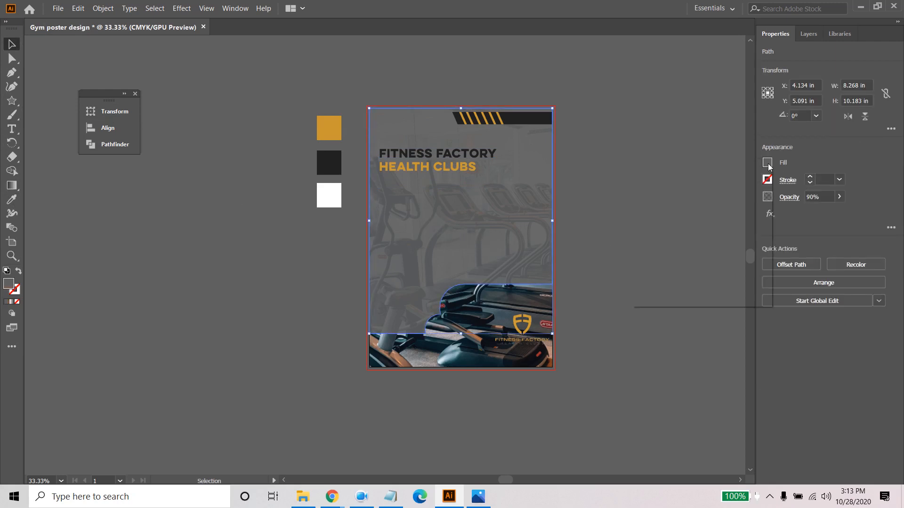
{"action": "left_click", "coordinate": [656, 205]}
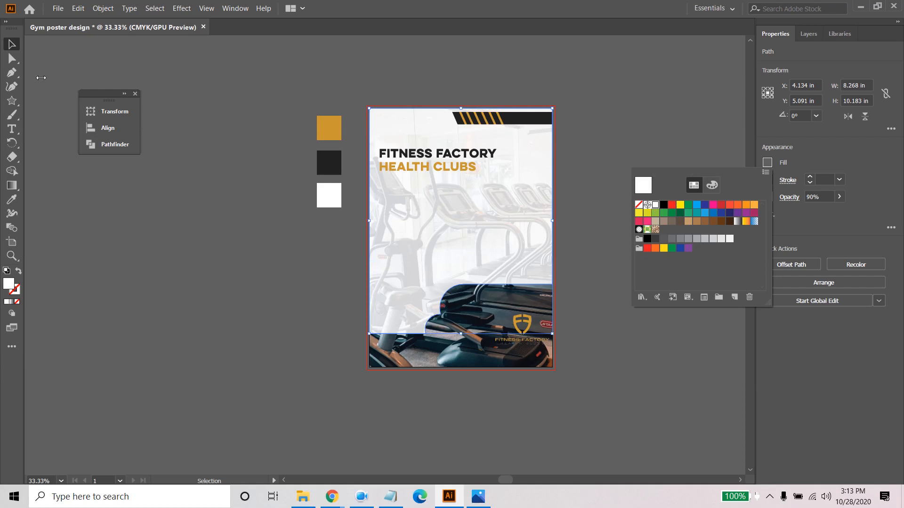
{"action": "left_click", "coordinate": [5, 44]}
{"action": "left_click", "coordinate": [176, 221]}
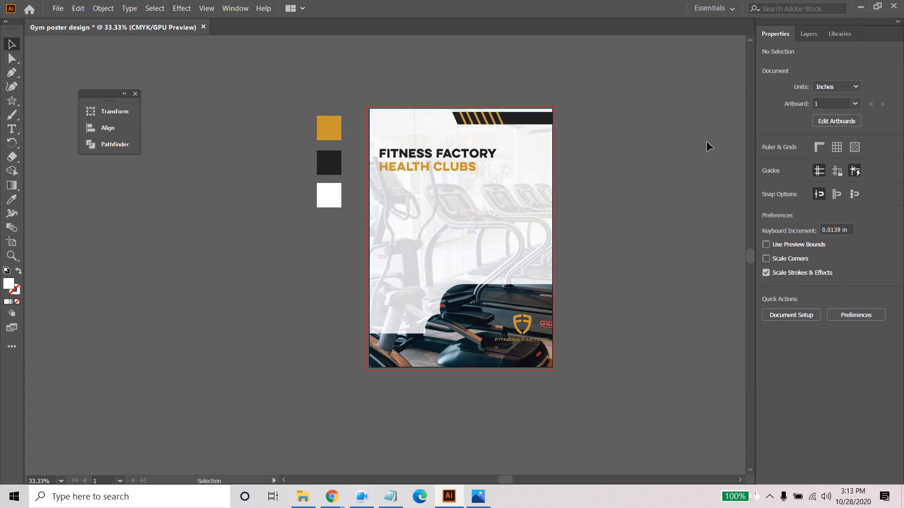
- Undo the last recolouring edits to restore the orange overlay and the white "Health Clubs" line, and deselect everything
{"action": "key", "text": "ctrl+z"}
{"action": "key", "text": "ctrl+z"}
{"action": "key", "text": "ctrl+z"}
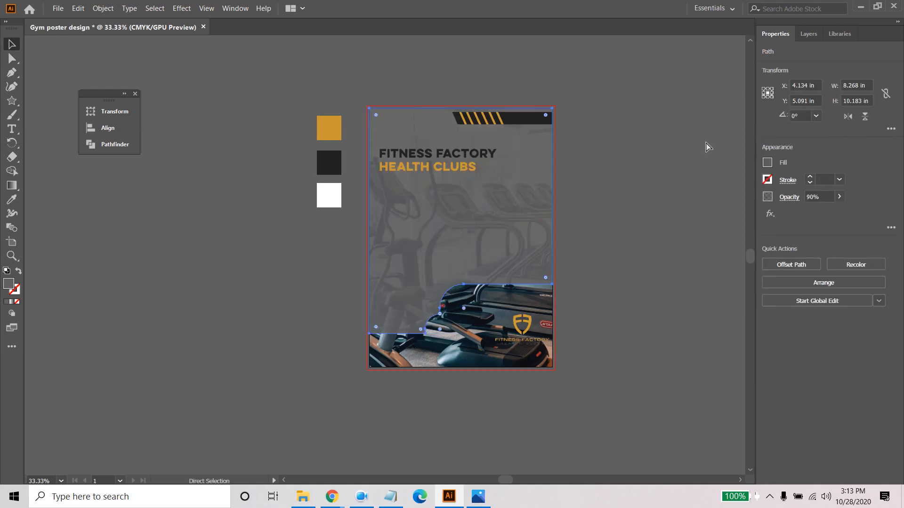
{"action": "key", "text": "ctrl+z"}
{"action": "key", "text": "ctrl+z"}
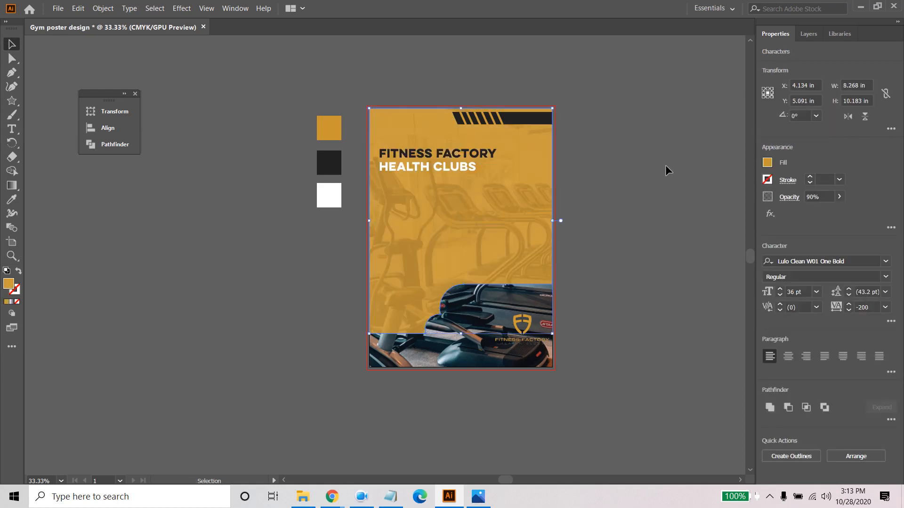
{"action": "left_click", "coordinate": [665, 165]}
{"action": "scroll", "coordinate": [496, 250], "scroll_direction": "up", "scroll_amount": 1}
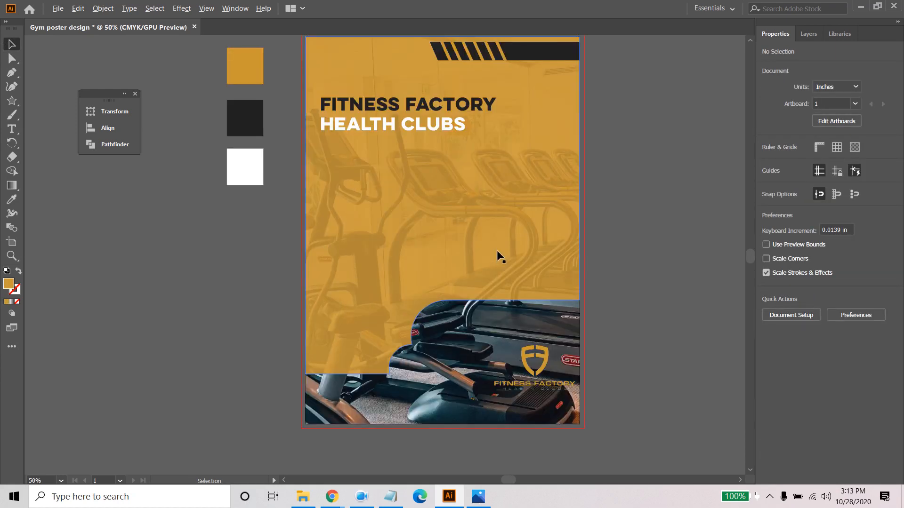
{"action": "left_click_drag", "start_coordinate": [686, 155], "coordinate": [729, 194]}
{"action": "scroll", "coordinate": [636, 221], "scroll_direction": "up", "scroll_amount": 1}
{"action": "scroll", "coordinate": [635, 220], "scroll_direction": "up", "scroll_amount": 1}
{"action": "scroll", "coordinate": [722, 198], "scroll_direction": "down", "scroll_amount": 1}
{"action": "left_click_drag", "start_coordinate": [741, 295], "coordinate": [719, 299]}
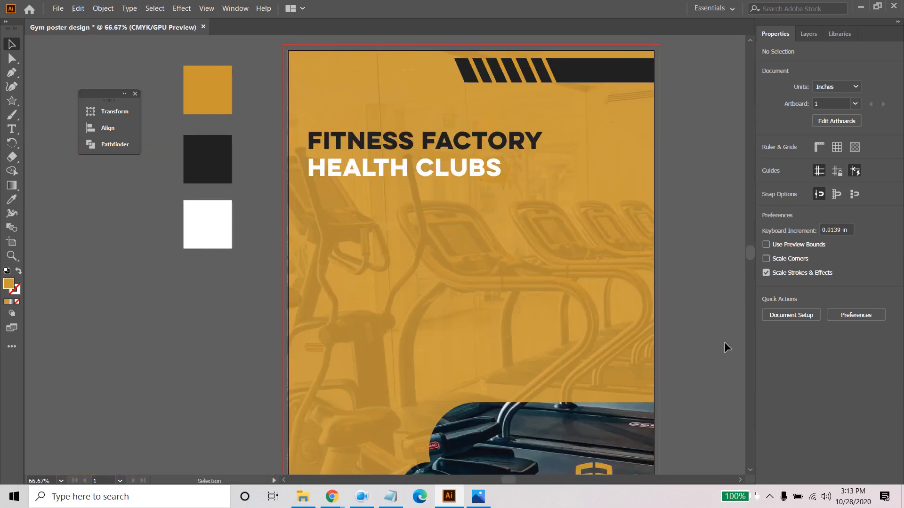
- Copy the "Summer Sale" line from the work description file in Notepad and return to the poster
{"action": "left_click", "coordinate": [390, 497]}
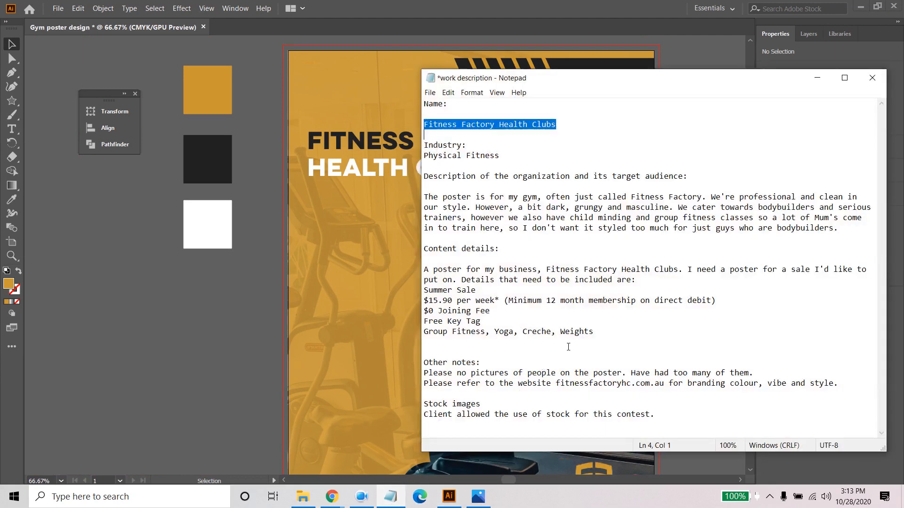
{"action": "left_click_drag", "start_coordinate": [480, 290], "coordinate": [419, 289]}
{"action": "right_click", "coordinate": [454, 290]}
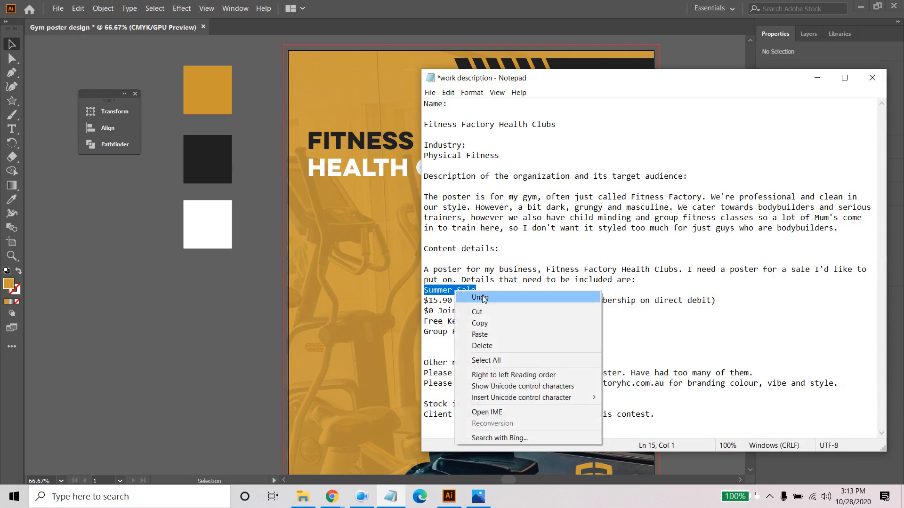
{"action": "left_click", "coordinate": [487, 323]}
{"action": "left_click", "coordinate": [817, 78]}
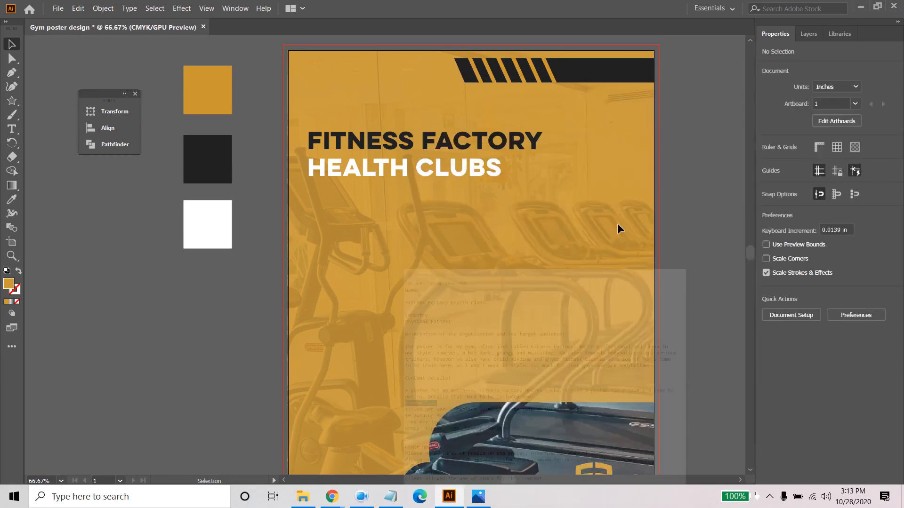
{"action": "scroll", "coordinate": [635, 212], "scroll_direction": "down", "scroll_amount": 1}
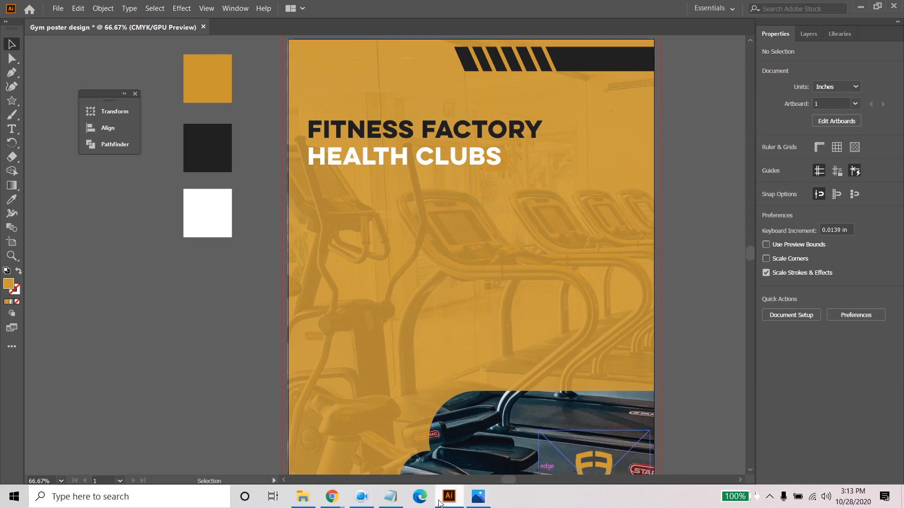
- Check the reference poster in Photos, and draw a rectangle about 5.37 by 1.47 in below the club name, filled with the dark sample colour
{"action": "left_click", "coordinate": [476, 496]}
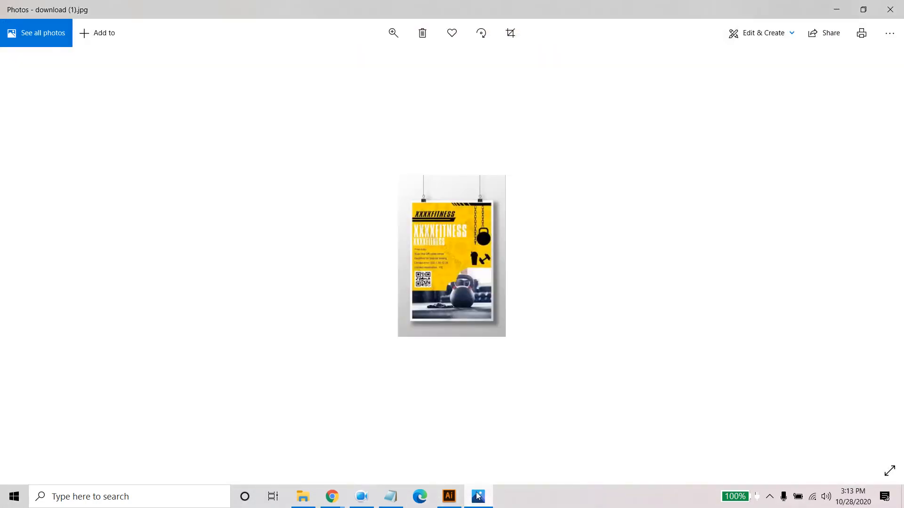
{"action": "left_click", "coordinate": [477, 495]}
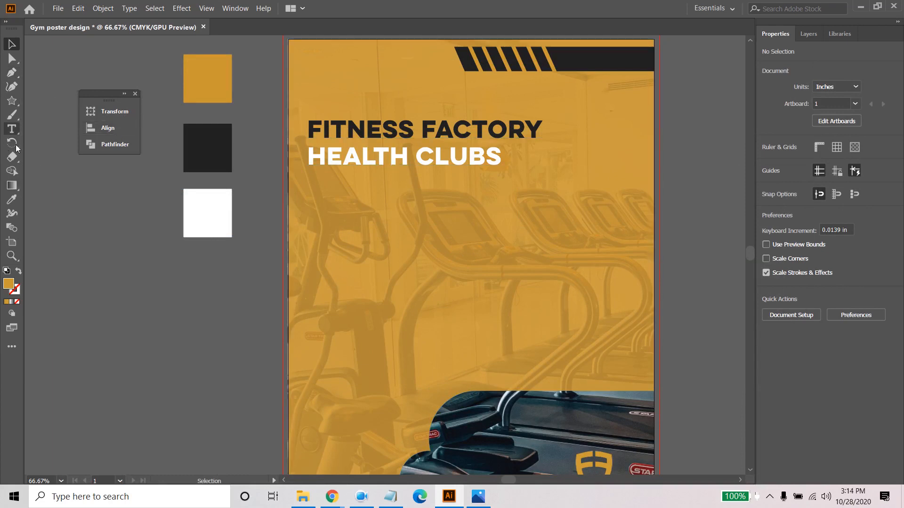
{"action": "left_click", "coordinate": [12, 101]}
{"action": "left_click", "coordinate": [70, 101]}
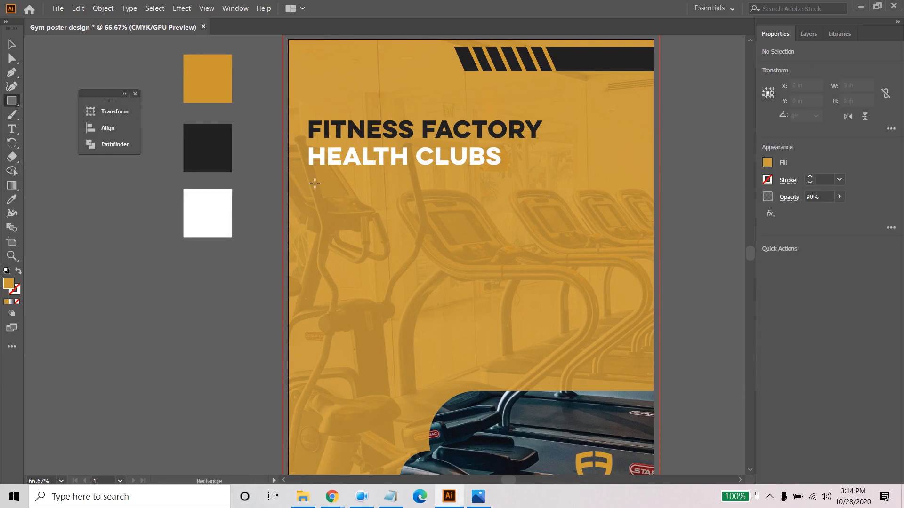
{"action": "left_click_drag", "start_coordinate": [311, 173], "coordinate": [549, 236]}
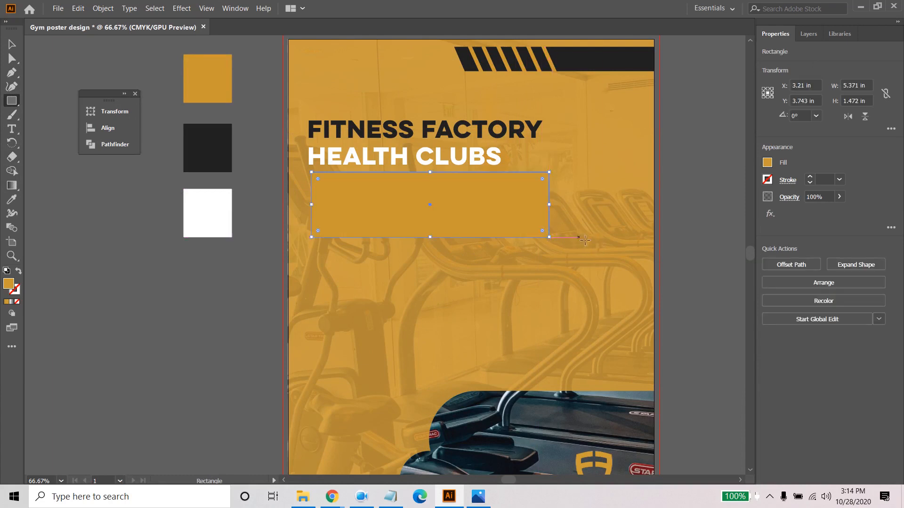
{"action": "left_click", "coordinate": [12, 200]}
{"action": "left_click", "coordinate": [210, 130]}
{"action": "left_click", "coordinate": [11, 44]}
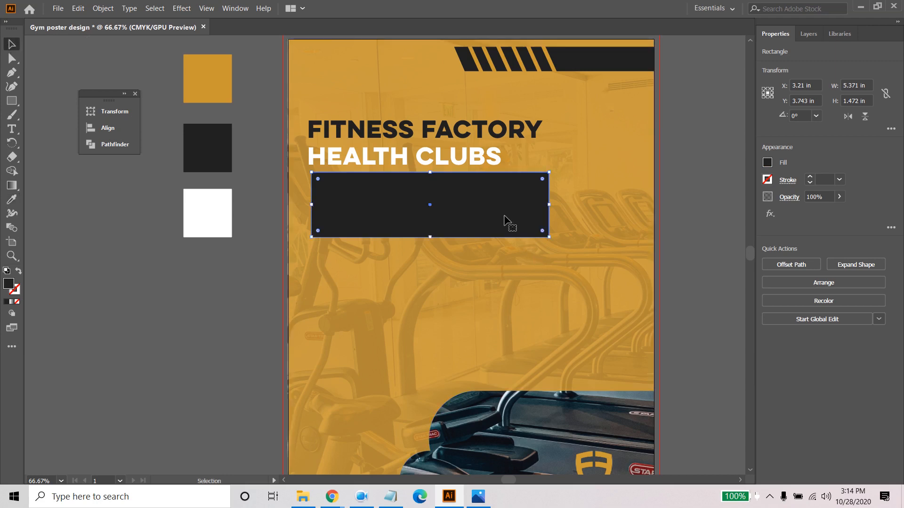
- Duplicate the dark rectangle slightly up and to its left, fill the copy with the white sample colour and deselect it
{"action": "left_click_drag", "start_coordinate": [513, 211], "coordinate": [512, 211]}
{"action": "left_click", "coordinate": [14, 203]}
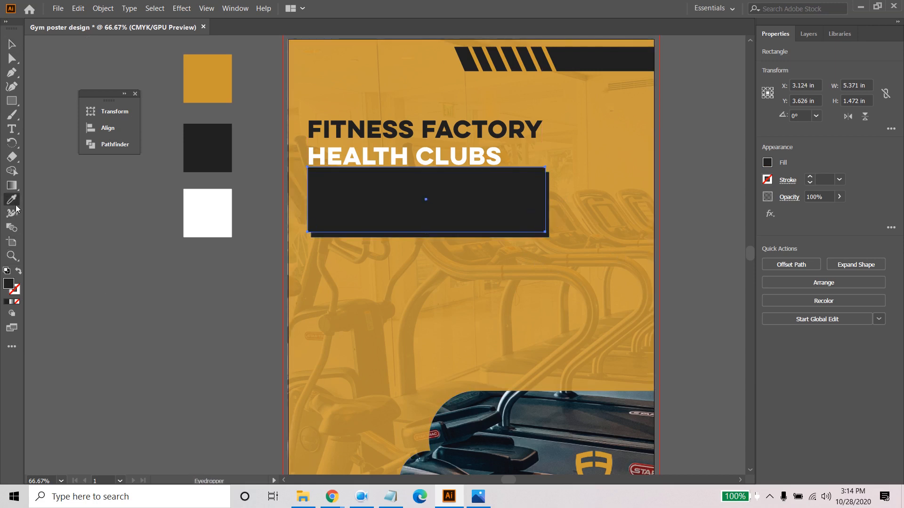
{"action": "left_click", "coordinate": [221, 204]}
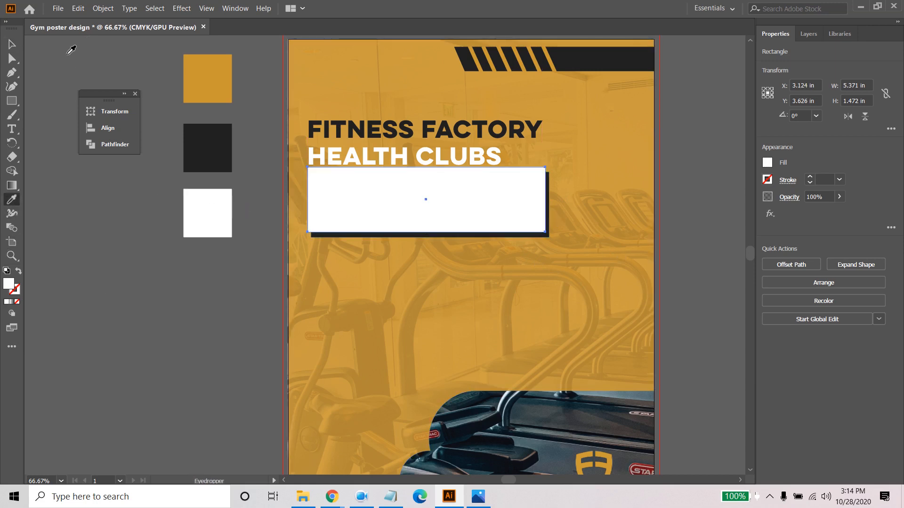
{"action": "left_click", "coordinate": [12, 44]}
{"action": "left_click", "coordinate": [264, 240]}
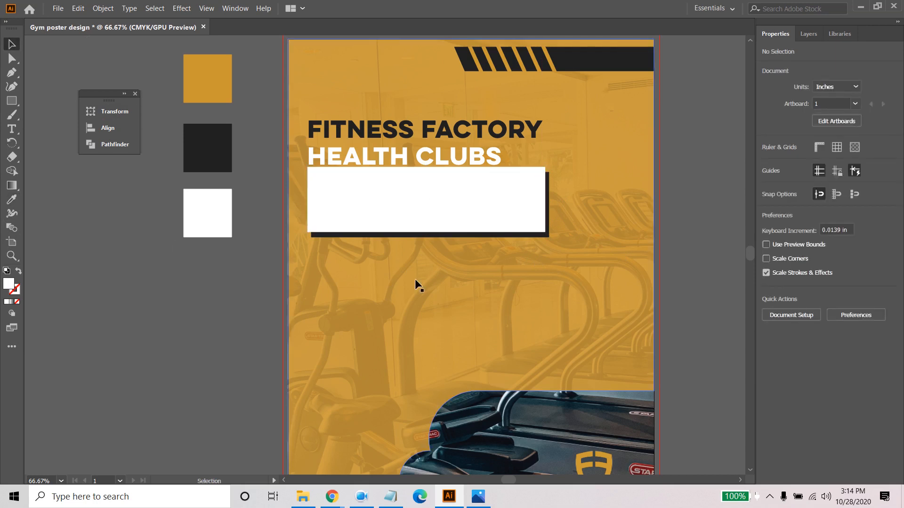
- Select the white and dark rectangles together and nudge them down about 0.14 in from the club name
{"action": "left_click", "coordinate": [462, 205]}
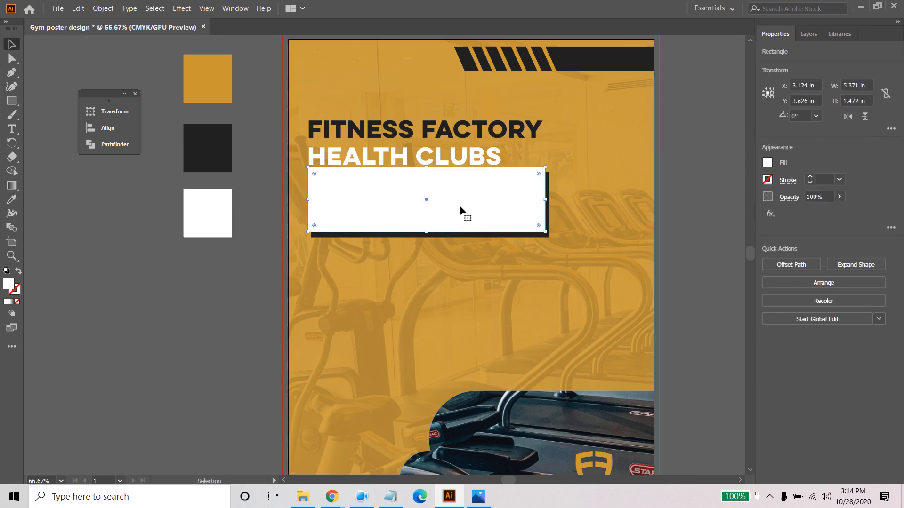
{"action": "left_click", "coordinate": [505, 236], "text": "shift"}
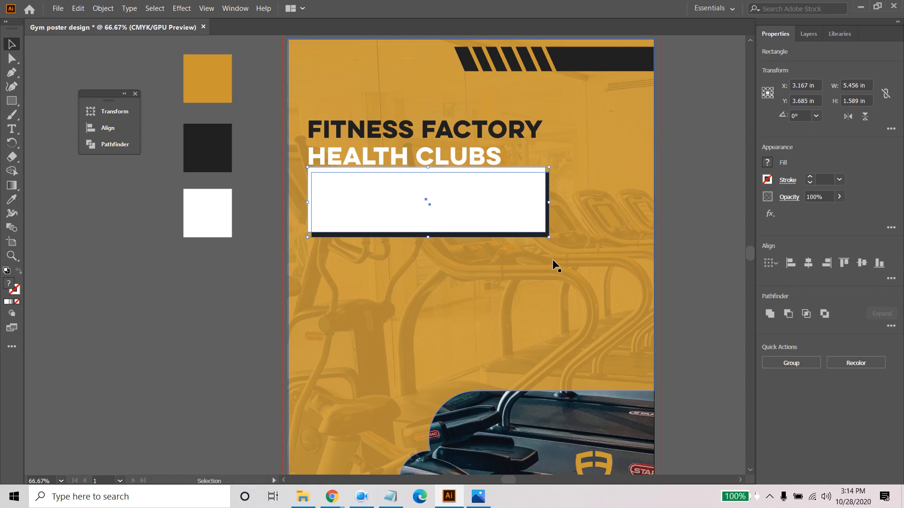
{"action": "key", "text": "Down"}
{"action": "key", "text": "Down"}
{"action": "key", "text": "Down"}
{"action": "key", "text": "Down"}
{"action": "key", "text": "Down"}
{"action": "key", "text": "Down"}
{"action": "key", "text": "Down"}
{"action": "key", "text": "Down"}
{"action": "key", "text": "Down"}
{"action": "key", "text": "Down"}
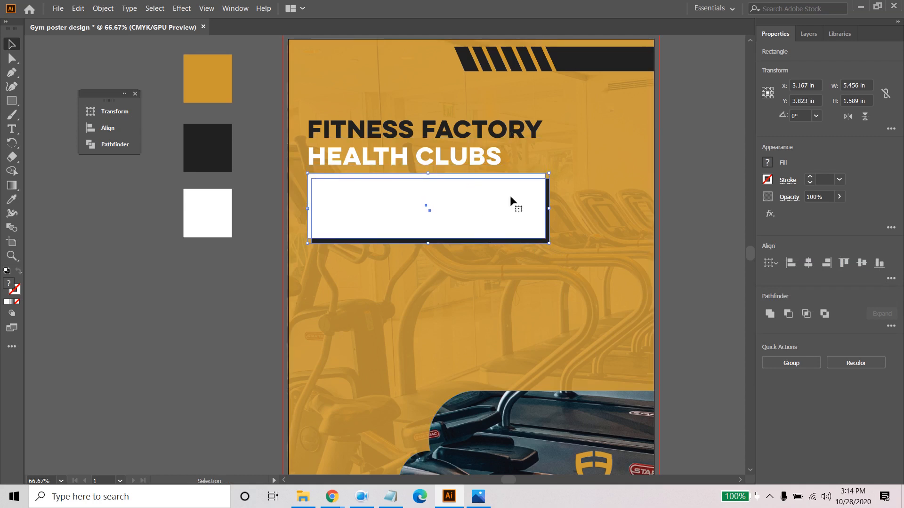
- Narrow the dark rectangle and its white copy from their right edges to about 5.2 in wide
{"action": "left_click", "coordinate": [535, 211], "text": "shift"}
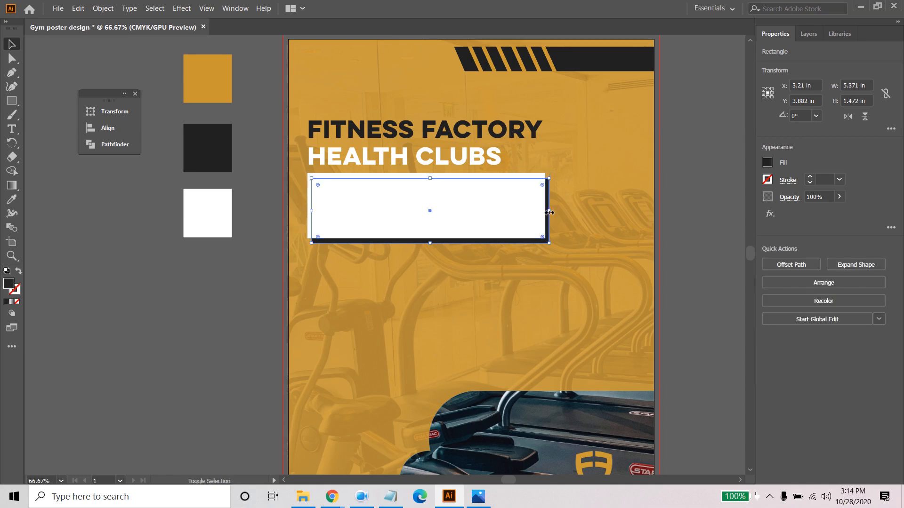
{"action": "left_click_drag", "start_coordinate": [552, 210], "coordinate": [548, 210]}
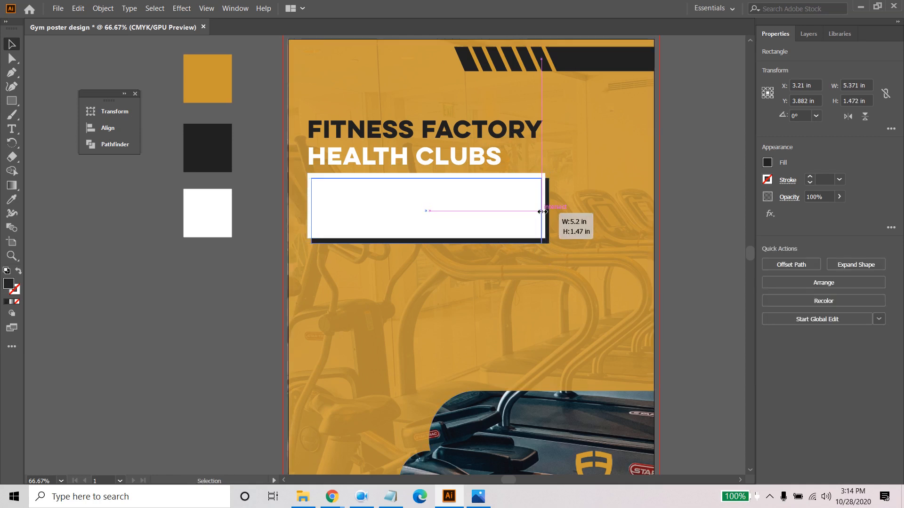
{"action": "left_click_drag", "start_coordinate": [541, 212], "coordinate": [540, 205]}
{"action": "left_click", "coordinate": [686, 222]}
{"action": "left_click", "coordinate": [541, 207]}
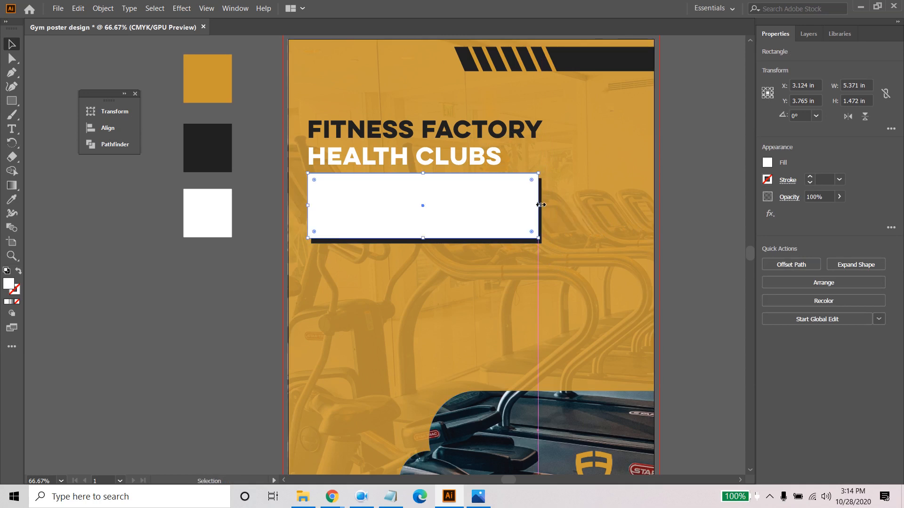
{"action": "left_click", "coordinate": [683, 230]}
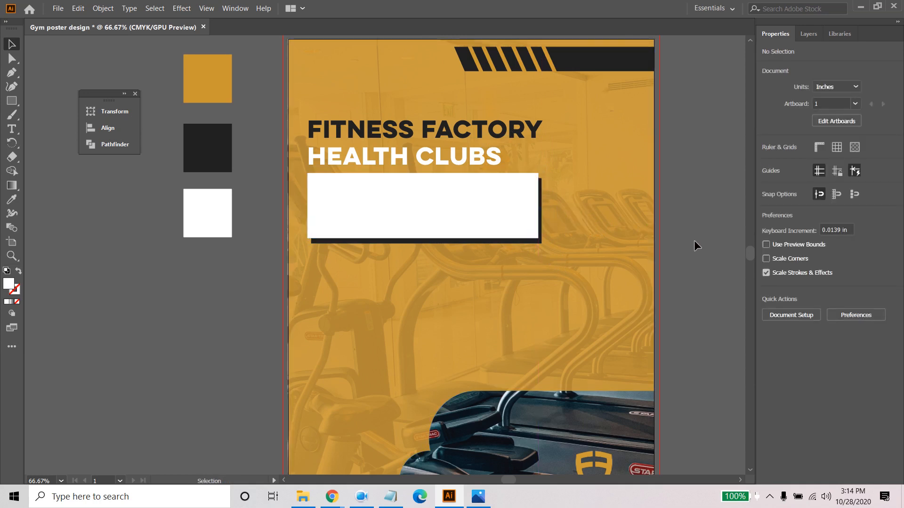
- Fine-tune the white rectangle's right edge to a width of about 5.2 in, leaving an even dark shadow strip
{"action": "left_click", "coordinate": [429, 226]}
{"action": "scroll", "coordinate": [547, 210], "scroll_direction": "up", "scroll_amount": 2}
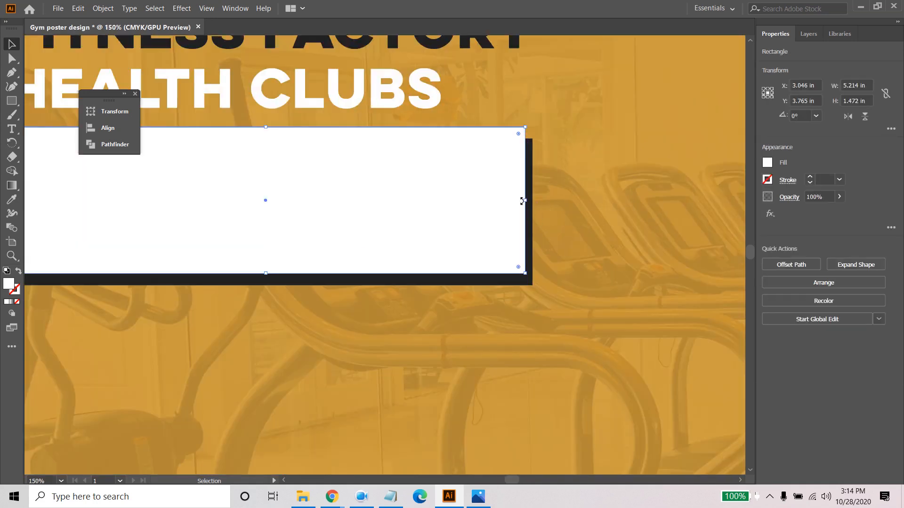
{"action": "left_click_drag", "start_coordinate": [522, 201], "coordinate": [521, 200]}
{"action": "left_click", "coordinate": [555, 198]}
{"action": "left_click", "coordinate": [491, 210]}
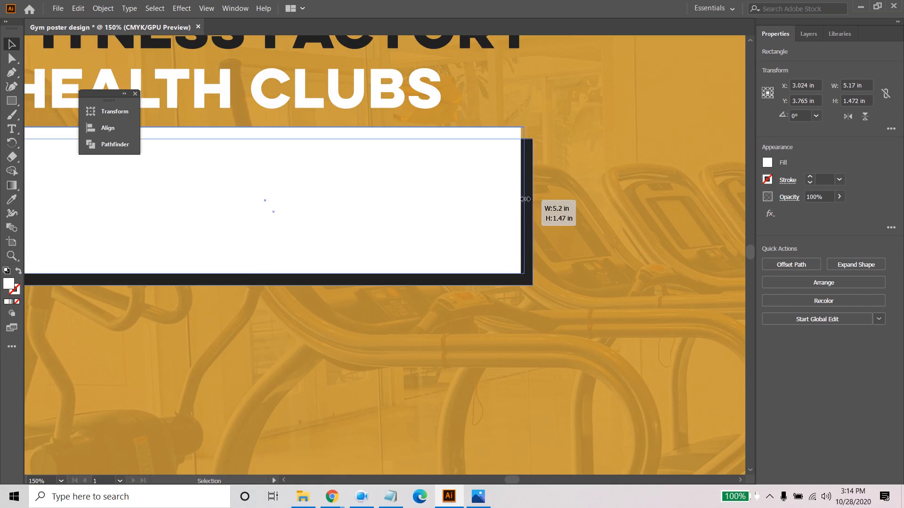
{"action": "left_click", "coordinate": [563, 202]}
{"action": "scroll", "coordinate": [565, 202], "scroll_direction": "down", "scroll_amount": 1}
{"action": "scroll", "coordinate": [572, 229], "scroll_direction": "down", "scroll_amount": 1}
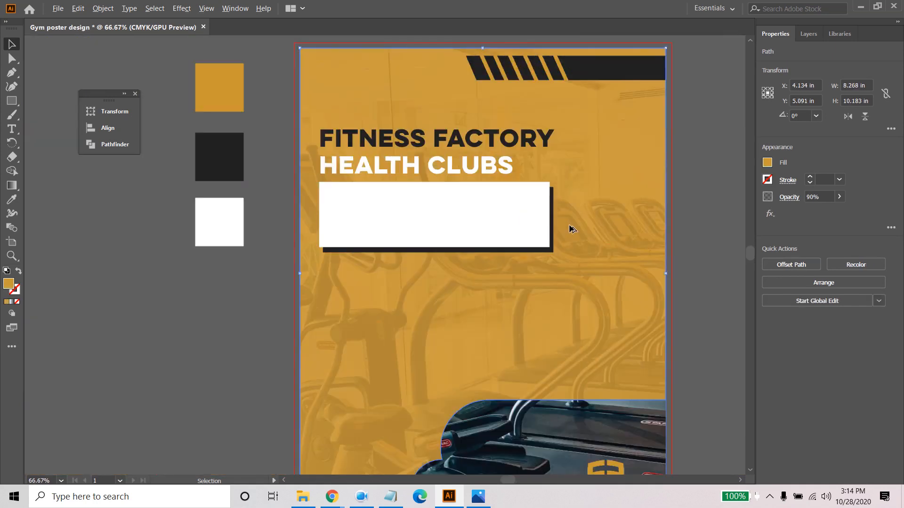
- Paste the copied "Summer Sale" text onto the white rectangle and move it towards the rectangle's centre
{"action": "left_click", "coordinate": [12, 128]}
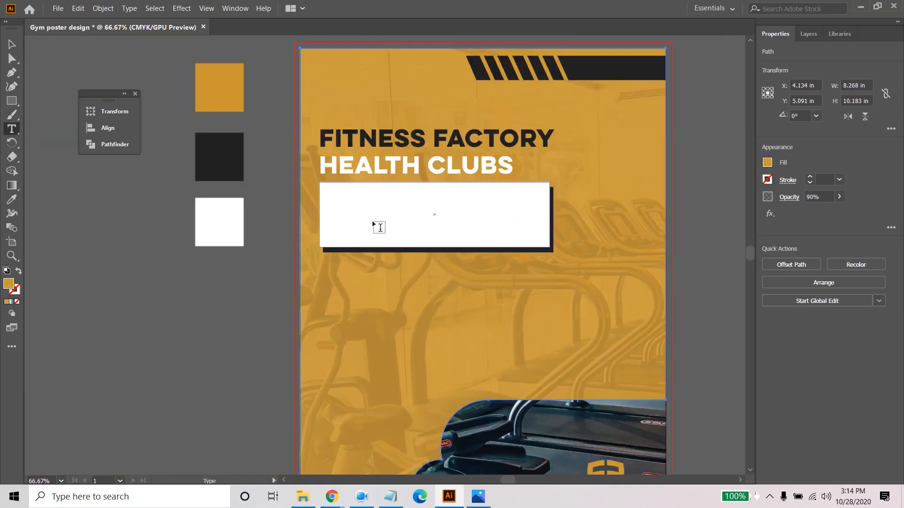
{"action": "left_click", "coordinate": [364, 218]}
{"action": "key", "text": "ctrl+v"}
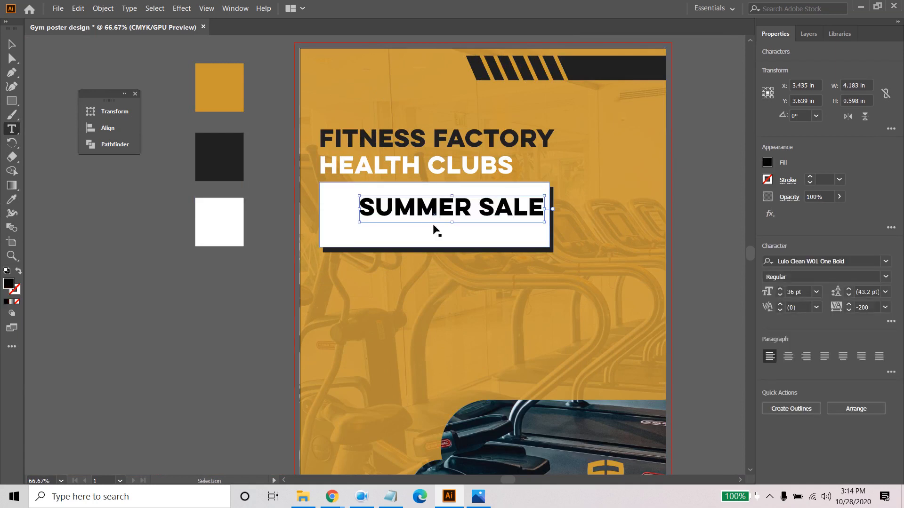
{"action": "left_click", "coordinate": [4, 45]}
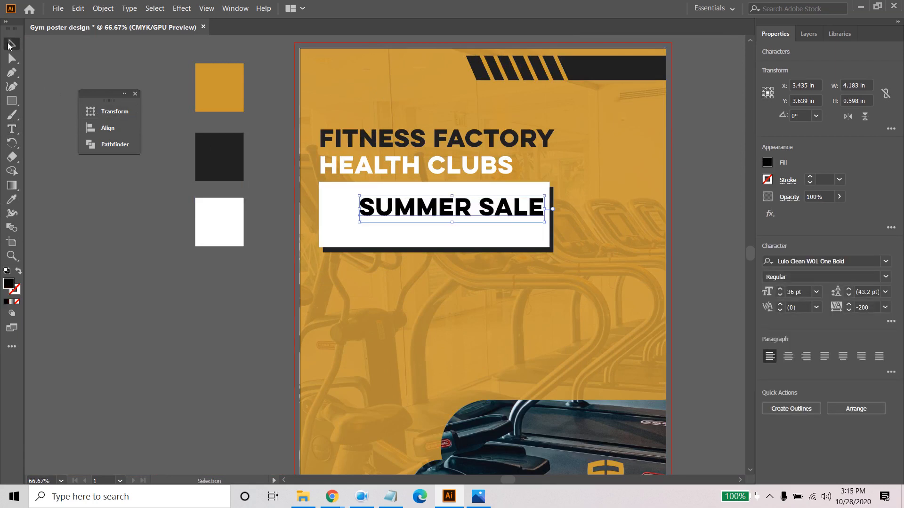
{"action": "left_click_drag", "start_coordinate": [496, 210], "coordinate": [480, 217]}
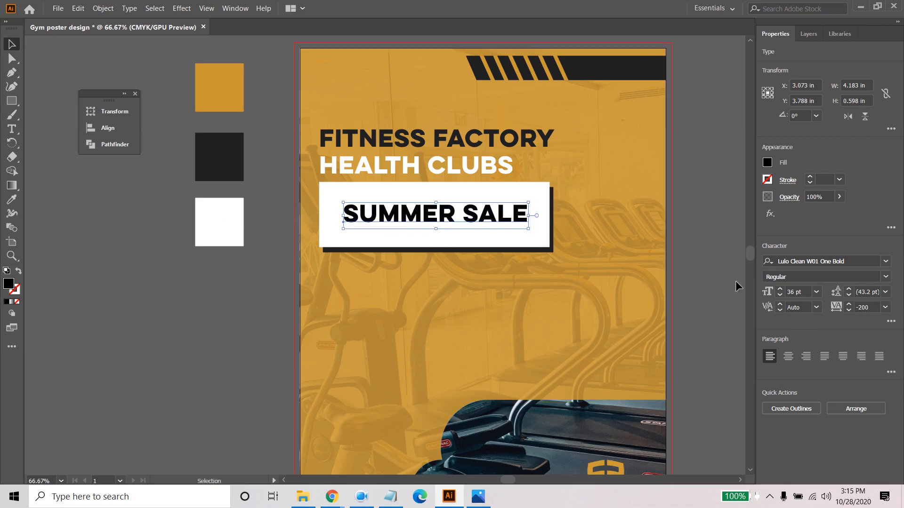
- Set the "Summer Sale" text to 40 pt and centre it horizontally in the white rectangle
{"action": "left_click", "coordinate": [780, 289]}
{"action": "left_click", "coordinate": [779, 289]}
{"action": "left_click", "coordinate": [779, 289]}
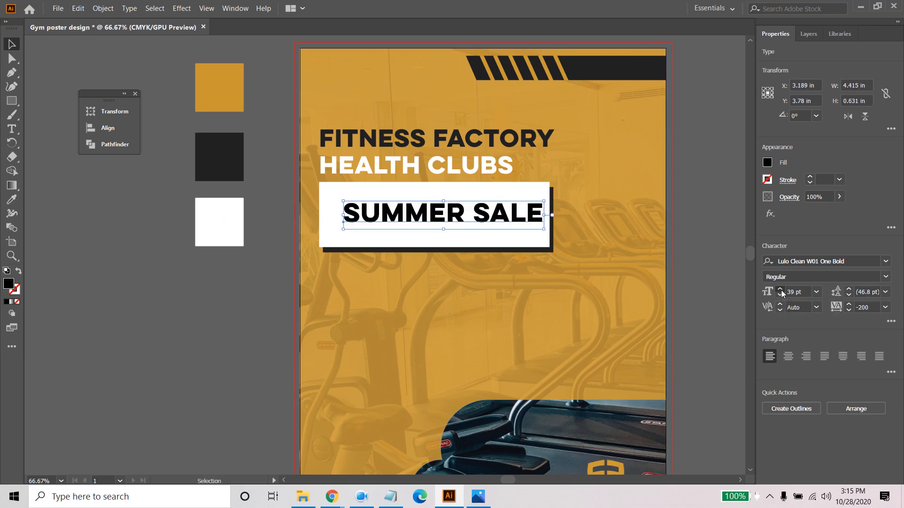
{"action": "left_click", "coordinate": [780, 289]}
{"action": "left_click_drag", "start_coordinate": [468, 210], "coordinate": [455, 209]}
{"action": "left_click", "coordinate": [543, 287]}
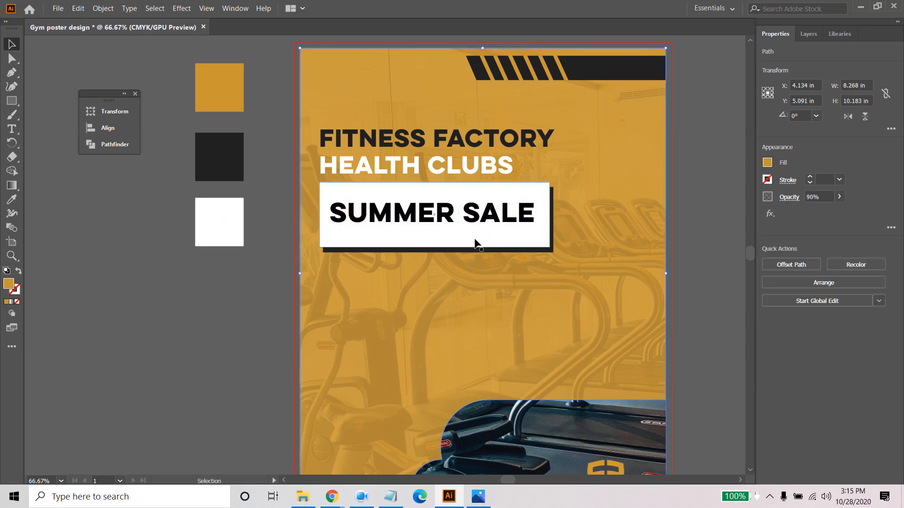
- Try the orange sample colour on the "Summer Sale" text, and recolour it with the dark sample square's colour instead
{"action": "left_click", "coordinate": [471, 217]}
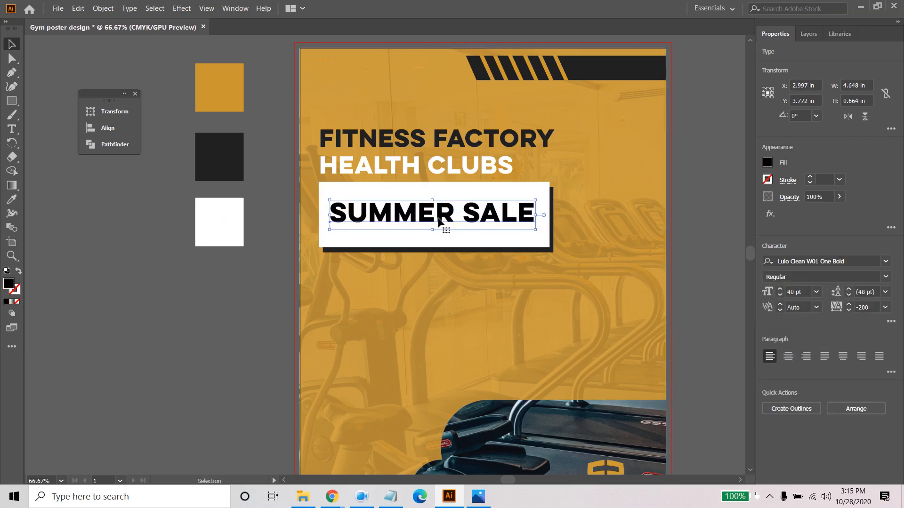
{"action": "key", "text": "i"}
{"action": "left_click", "coordinate": [218, 81]}
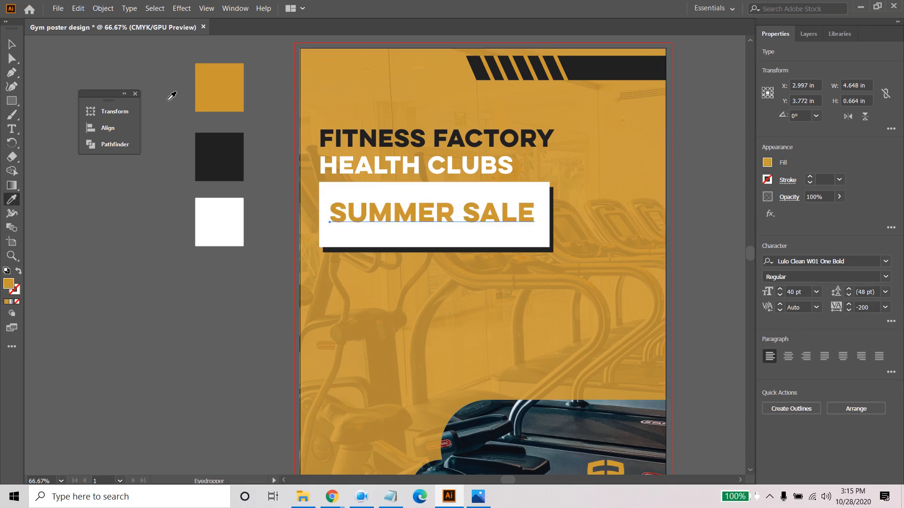
{"action": "left_click", "coordinate": [225, 144]}
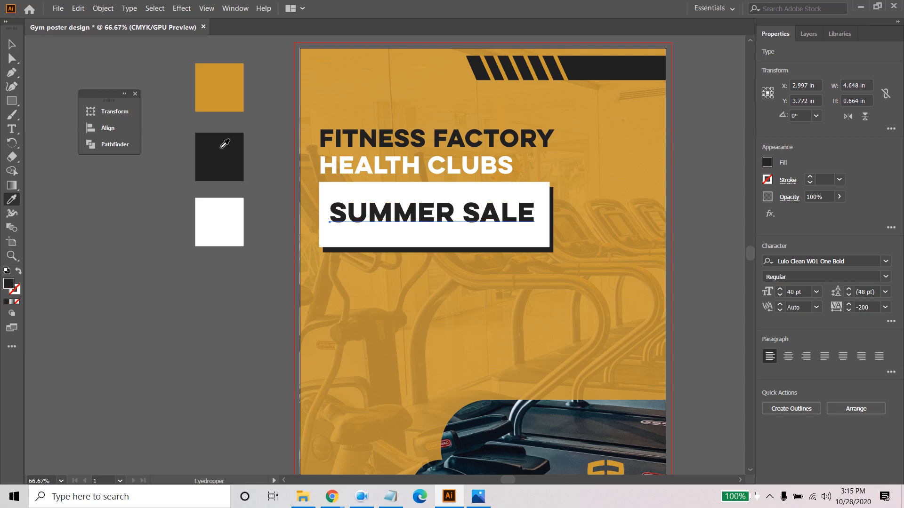
- Enlarge the "Summer Sale" text to 42 pt and move it slightly left within the white rectangle
{"action": "left_click", "coordinate": [12, 44]}
{"action": "left_click", "coordinate": [108, 239]}
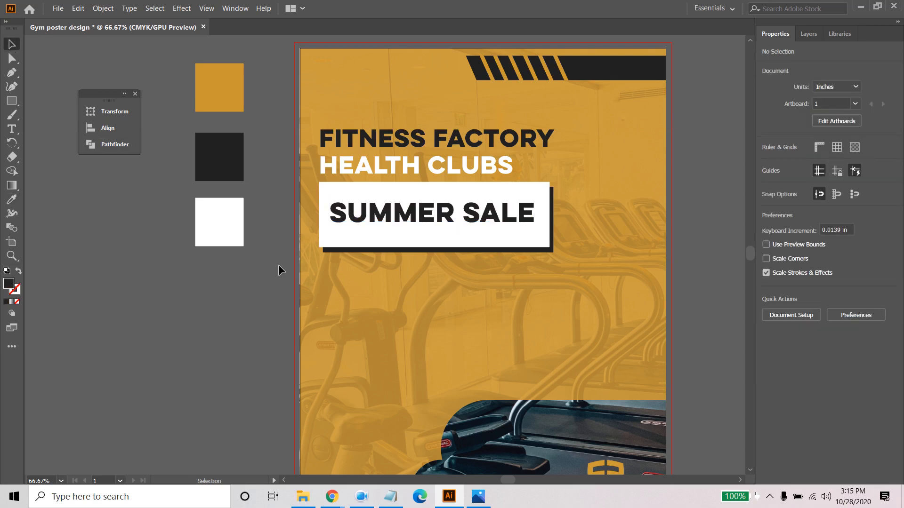
{"action": "left_click", "coordinate": [415, 214]}
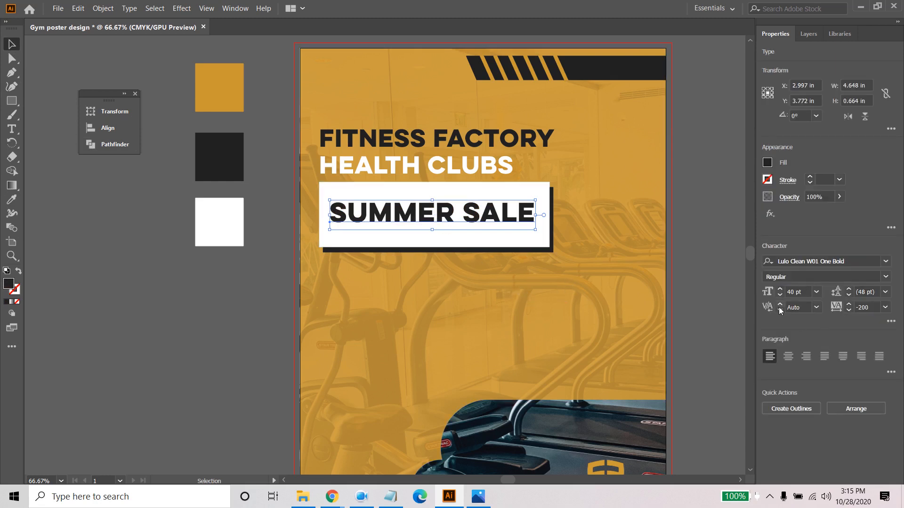
{"action": "left_click", "coordinate": [780, 291]}
{"action": "left_click", "coordinate": [780, 290]}
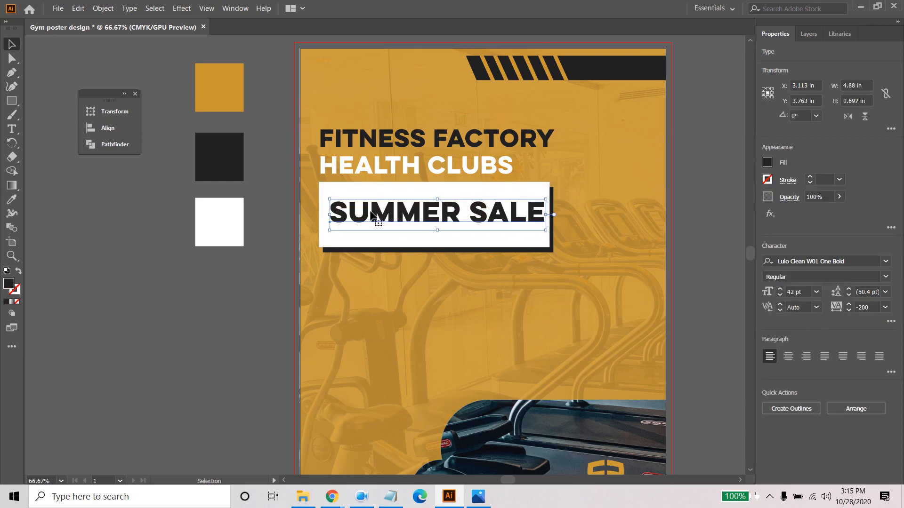
{"action": "left_click_drag", "start_coordinate": [457, 214], "coordinate": [455, 217]}
{"action": "left_click", "coordinate": [465, 275]}
- Group the white rectangle with the dark shadow rectangle behind it
{"action": "left_click", "coordinate": [513, 233]}
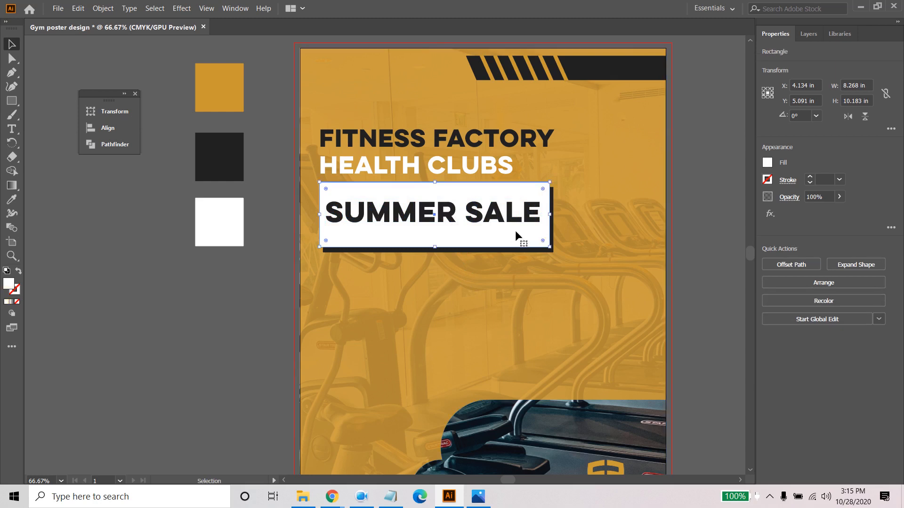
{"action": "left_click", "coordinate": [536, 250], "text": "shift"}
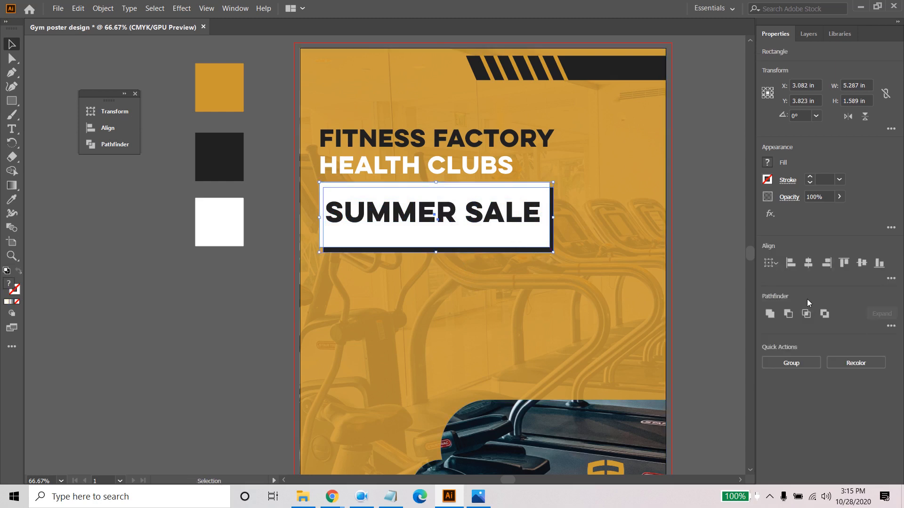
{"action": "left_click", "coordinate": [487, 273]}
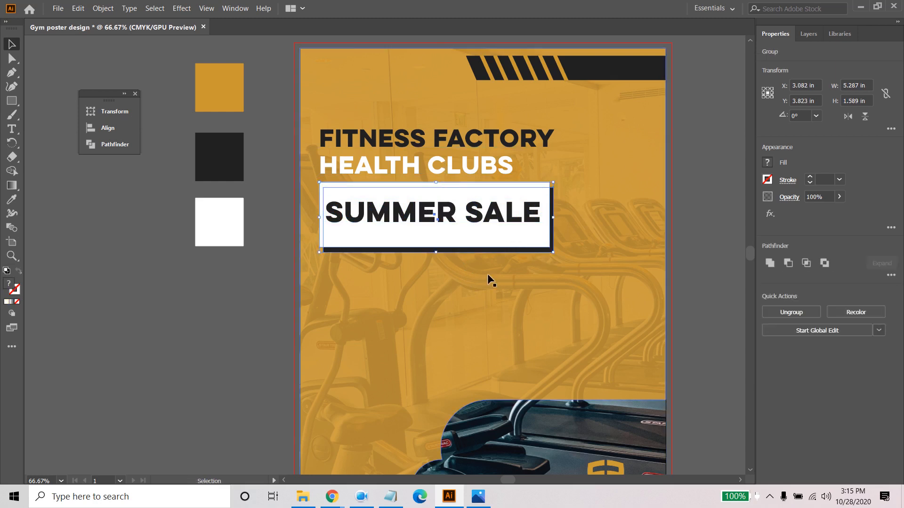
- Align the rectangle group and the "Summer Sale" text on their horizontal and vertical centres
{"action": "left_click", "coordinate": [499, 248]}
{"action": "left_click", "coordinate": [469, 212], "text": "shift"}
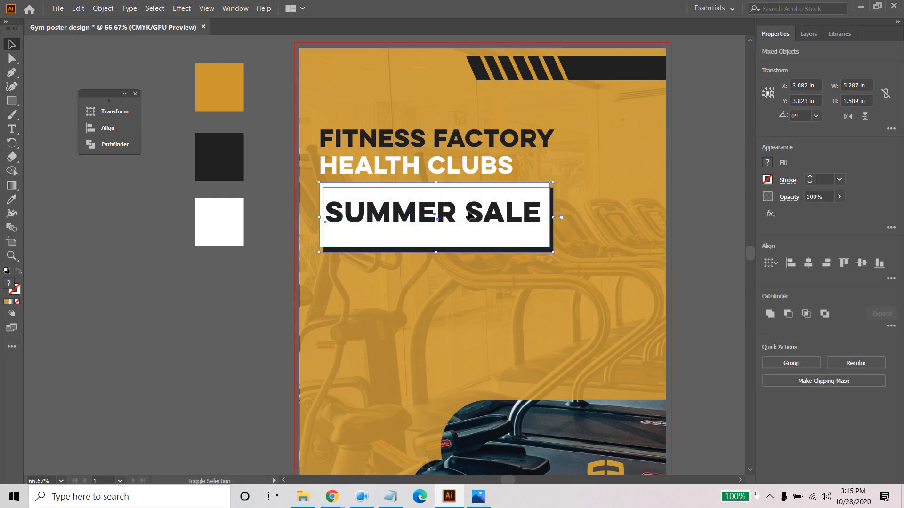
{"action": "left_click", "coordinate": [808, 263]}
{"action": "left_click", "coordinate": [861, 262]}
{"action": "left_click", "coordinate": [603, 248]}
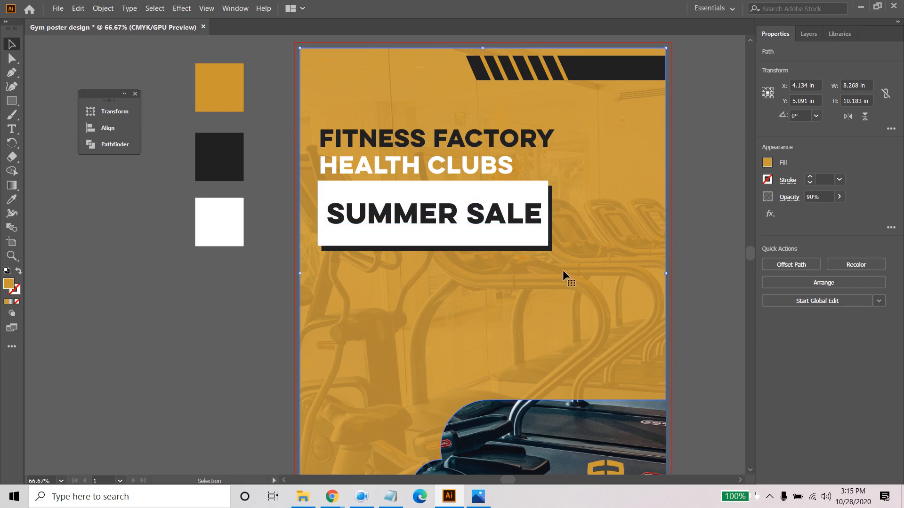
- Switch to the work description in Notepad, copy "$15.90 per week" without the asterisk, and return to Illustrator
{"action": "left_click", "coordinate": [390, 496]}
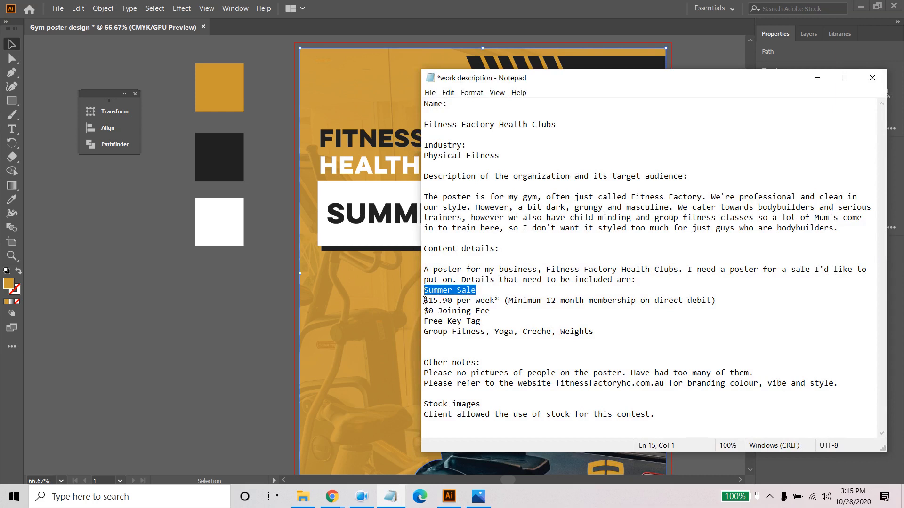
{"action": "left_click_drag", "start_coordinate": [425, 300], "coordinate": [479, 311]}
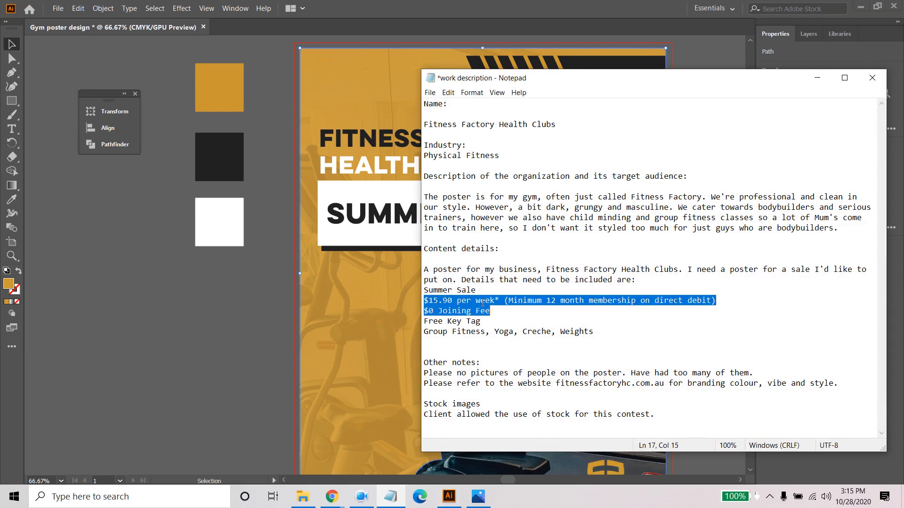
{"action": "right_click", "coordinate": [482, 303]}
{"action": "left_click", "coordinate": [512, 337]}
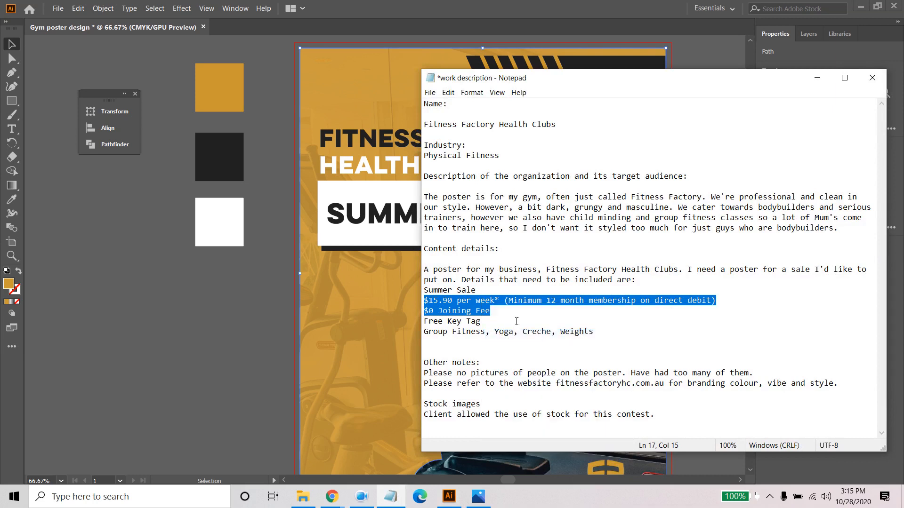
{"action": "left_click", "coordinate": [475, 302]}
{"action": "left_click_drag", "start_coordinate": [496, 300], "coordinate": [418, 300]}
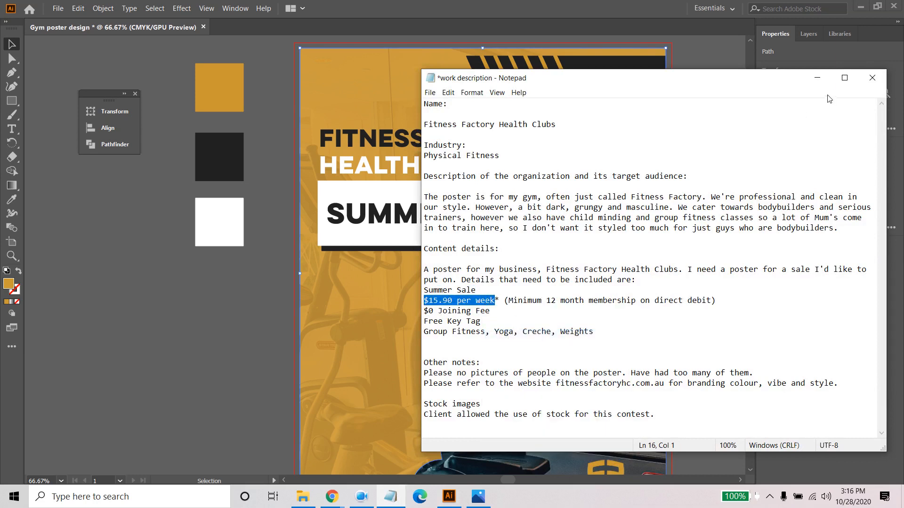
{"action": "left_click", "coordinate": [817, 78]}
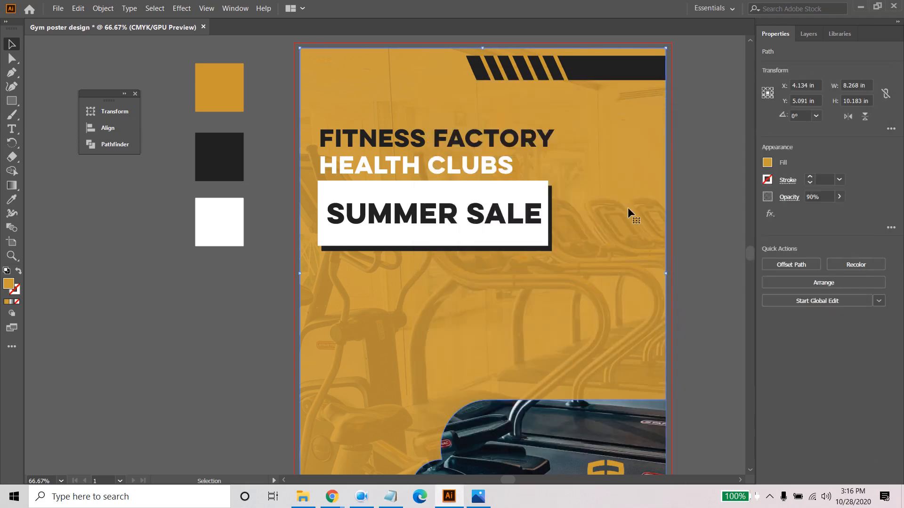
- Paste "$15.90 per week" as new text below the Summer Sale box and line it up with the box's left edge
{"action": "left_click", "coordinate": [14, 129]}
{"action": "left_click", "coordinate": [324, 275]}
{"action": "key", "text": "ctrl+v"}
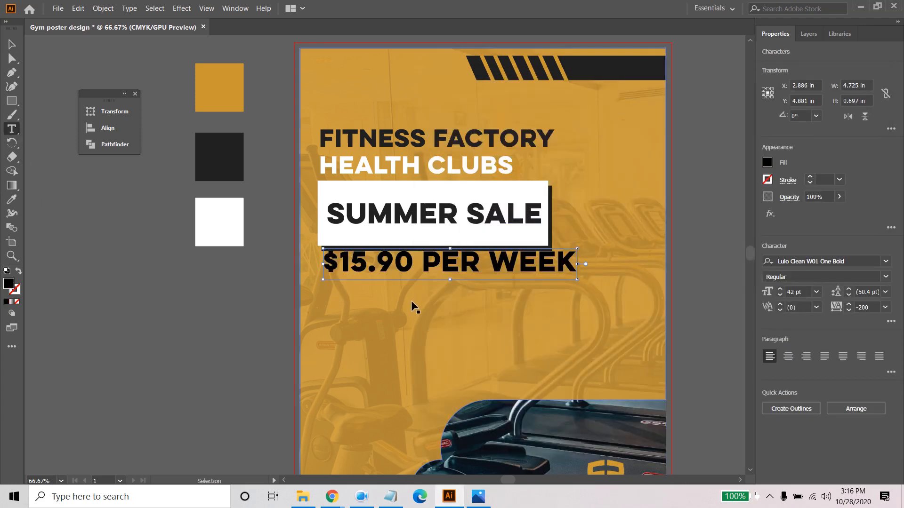
{"action": "key", "text": "Escape"}
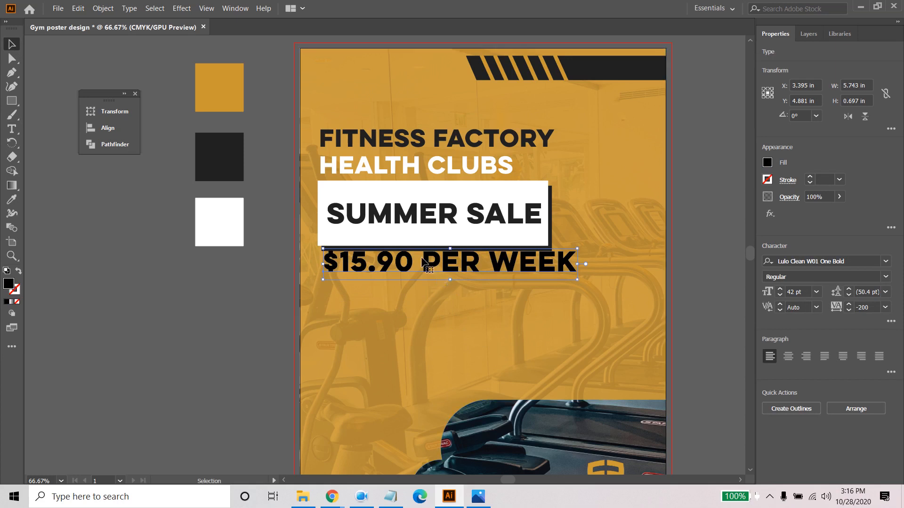
{"action": "left_click_drag", "start_coordinate": [422, 257], "coordinate": [417, 269]}
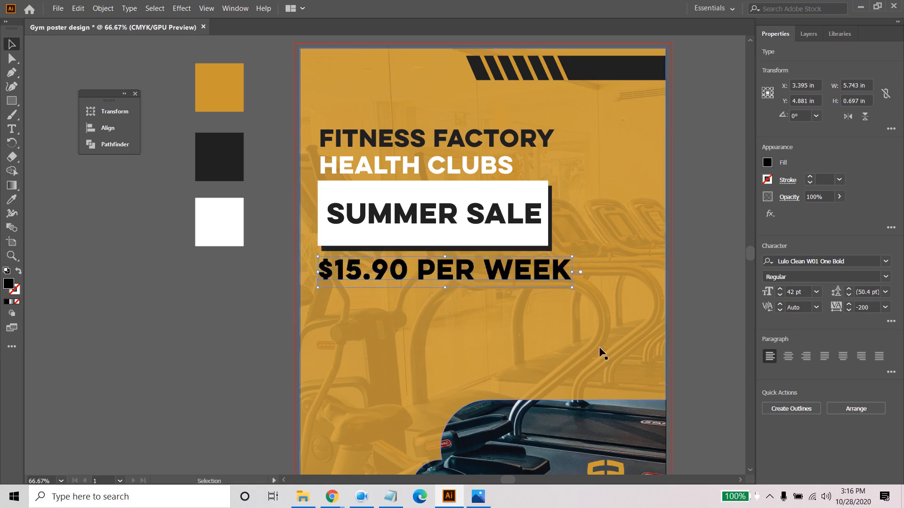
- Set the "$15.90 per week" text to 39 pt so it spans roughly the Summer Sale box's width
{"action": "left_click", "coordinate": [780, 295]}
{"action": "left_click", "coordinate": [779, 296]}
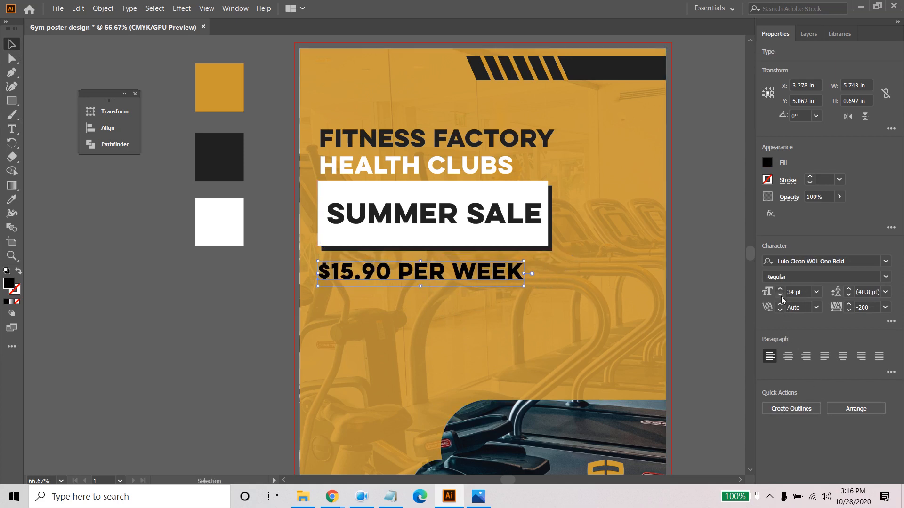
{"action": "left_click", "coordinate": [781, 288]}
{"action": "left_click", "coordinate": [780, 288]}
{"action": "left_click", "coordinate": [781, 289]}
{"action": "left_click", "coordinate": [780, 289]}
{"action": "left_click", "coordinate": [780, 289]}
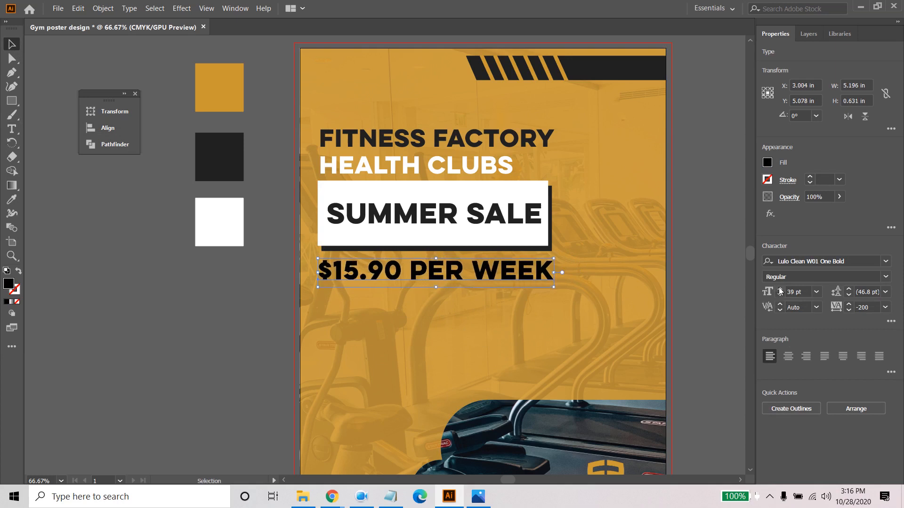
{"action": "left_click", "coordinate": [547, 312]}
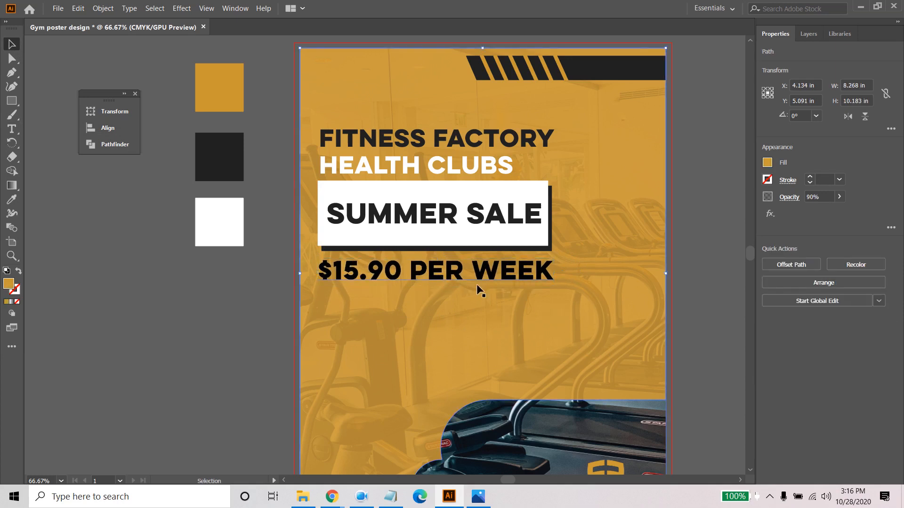
- Copy "(Minimum 12 month membership on direct debit)" from the Notepad brief and paste it as new text below the price in Illustrator
{"action": "left_click", "coordinate": [390, 497]}
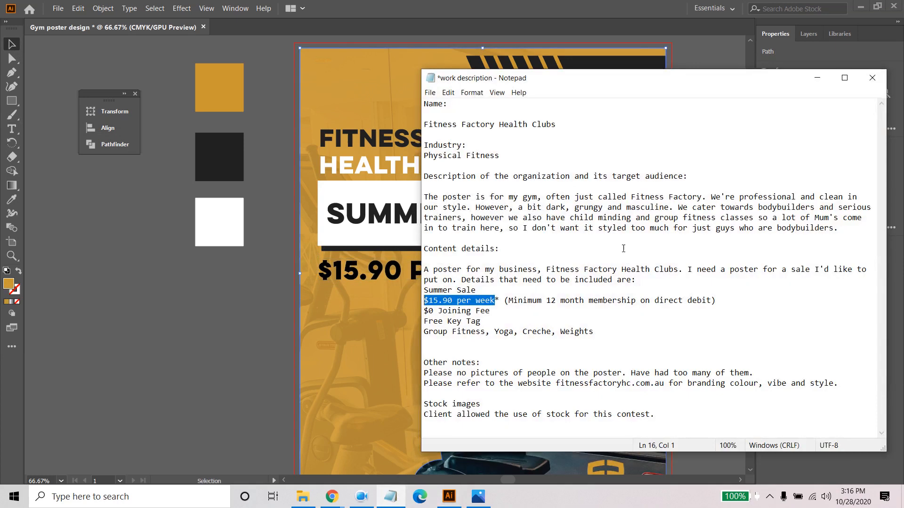
{"action": "mouse_move", "coordinate": [510, 301]}
{"action": "left_mouse_down"}
{"action": "mouse_move", "coordinate": [716, 301]}
{"action": "mouse_move", "coordinate": [507, 301]}
{"action": "left_mouse_up"}
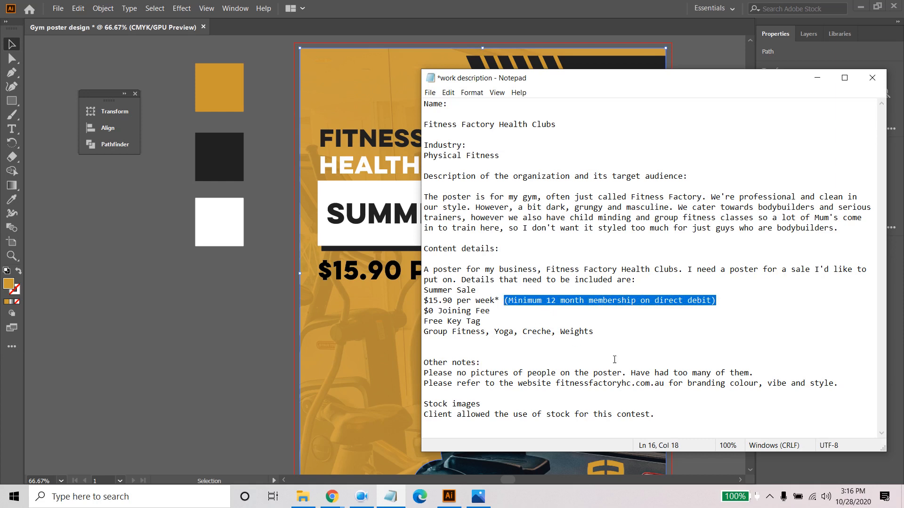
{"action": "left_click", "coordinate": [11, 131]}
{"action": "left_click", "coordinate": [332, 299]}
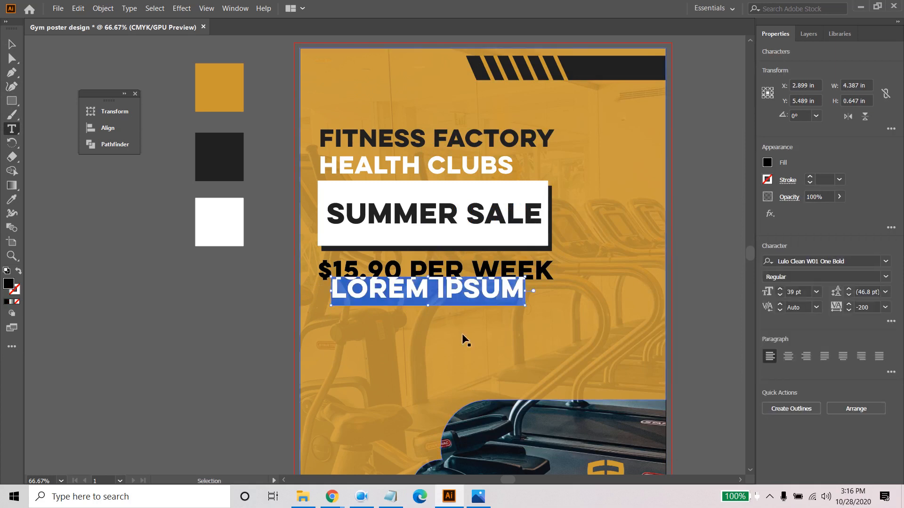
{"action": "key", "text": "ctrl+v"}
{"action": "left_click", "coordinate": [12, 45]}
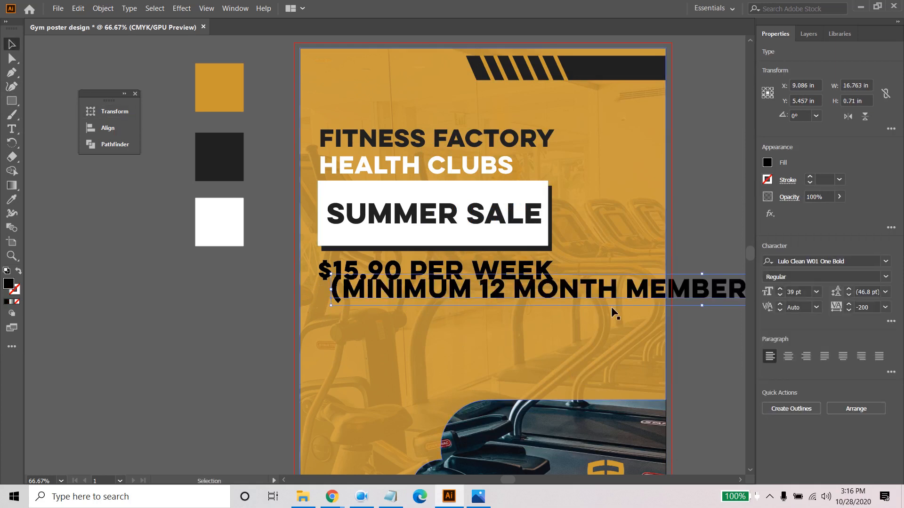
- Reduce the minimum membership note to 12 pt and place it directly under the price, flush with its left edge
{"action": "left_click", "coordinate": [779, 298]}
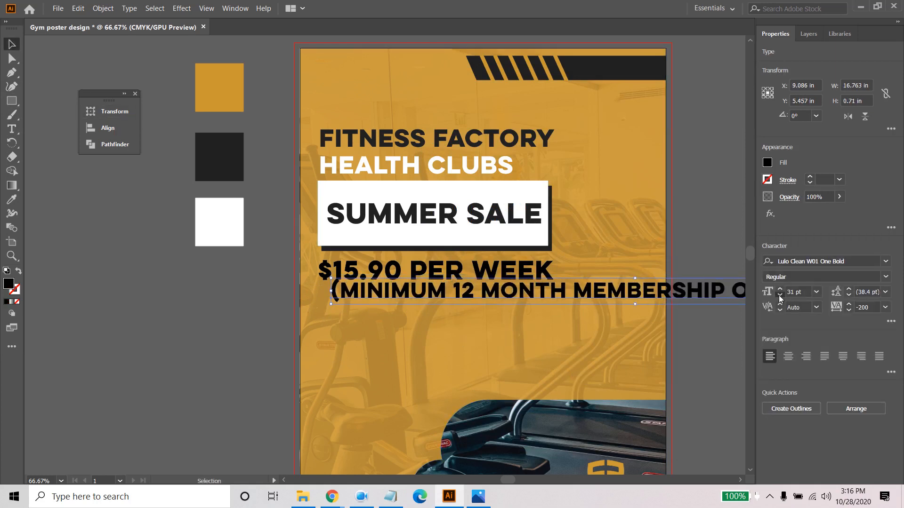
{"action": "left_click", "coordinate": [780, 297]}
{"action": "left_click", "coordinate": [780, 297]}
{"action": "left_click", "coordinate": [780, 297]}
{"action": "left_click", "coordinate": [780, 297]}
{"action": "left_click", "coordinate": [779, 297]}
{"action": "left_click", "coordinate": [780, 297]}
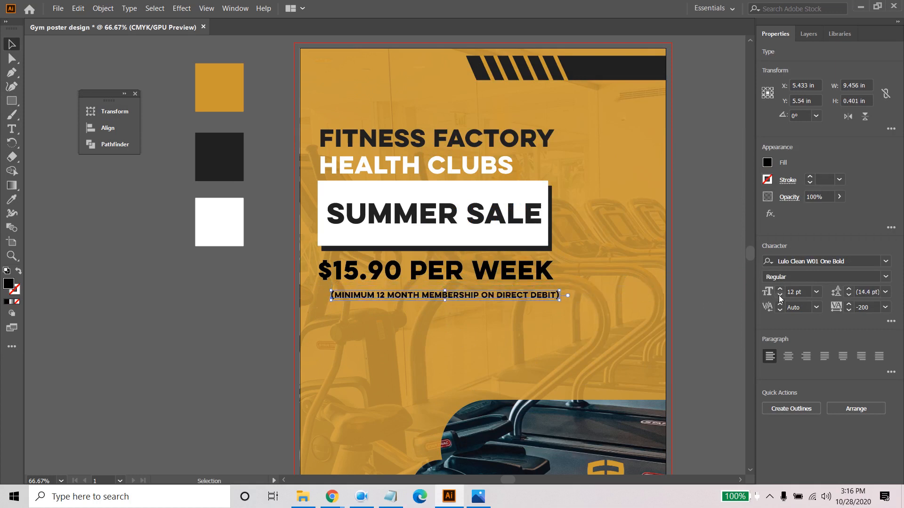
{"action": "left_click_drag", "start_coordinate": [498, 295], "coordinate": [483, 288]}
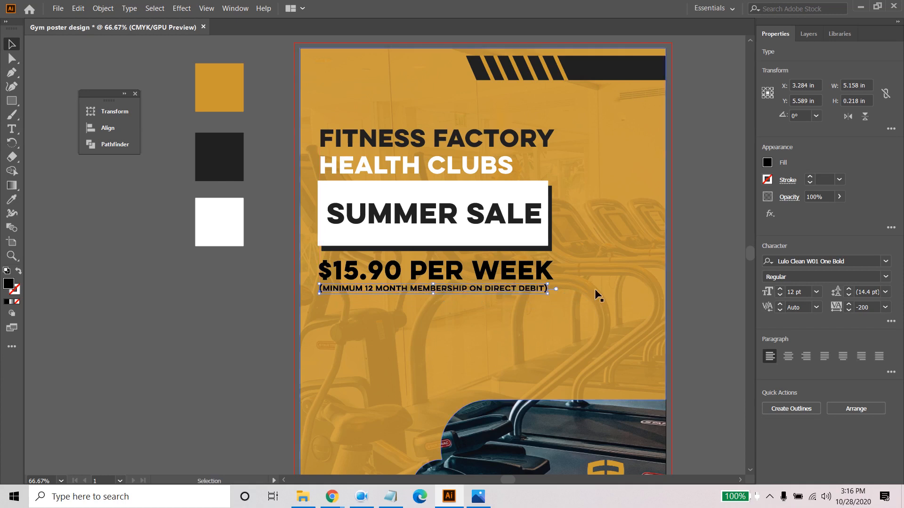
- Fill the minimum membership note with white
{"action": "left_click", "coordinate": [768, 164]}
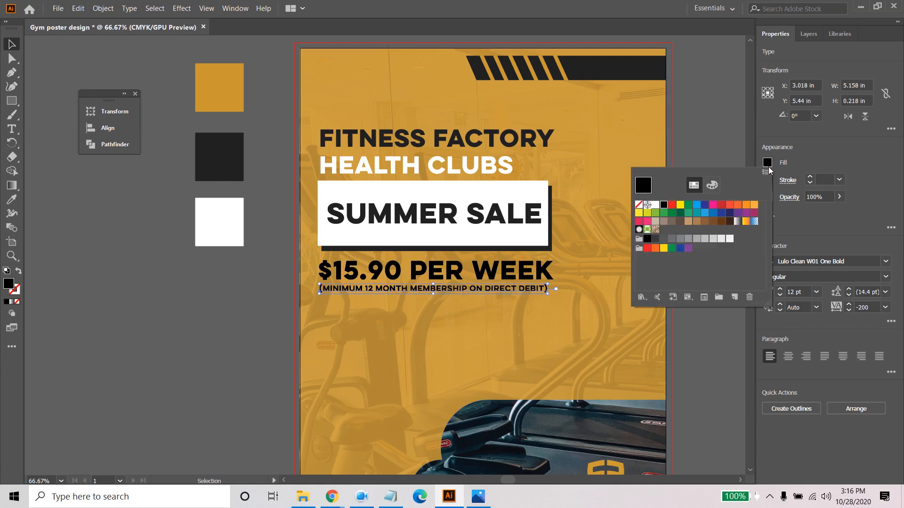
{"action": "left_click", "coordinate": [654, 205]}
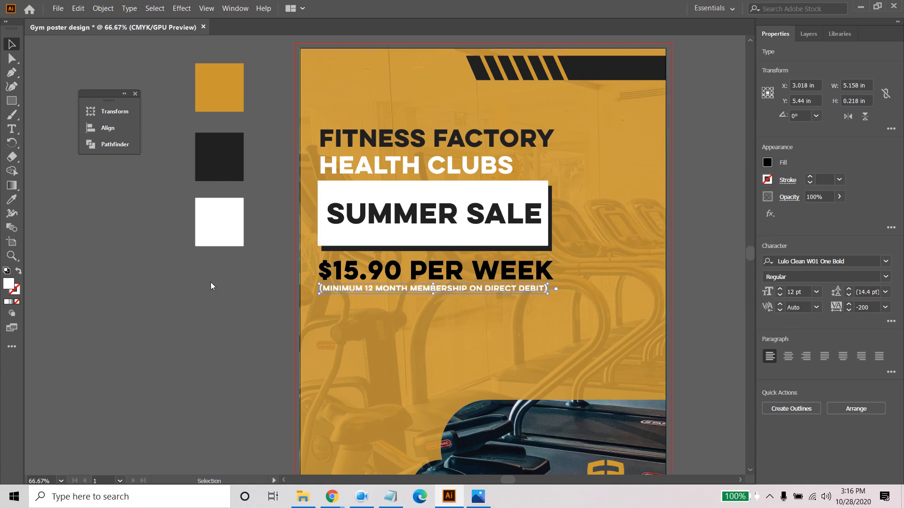
- Try a 13 pt font size on the minimum membership note
{"action": "left_click", "coordinate": [780, 289]}
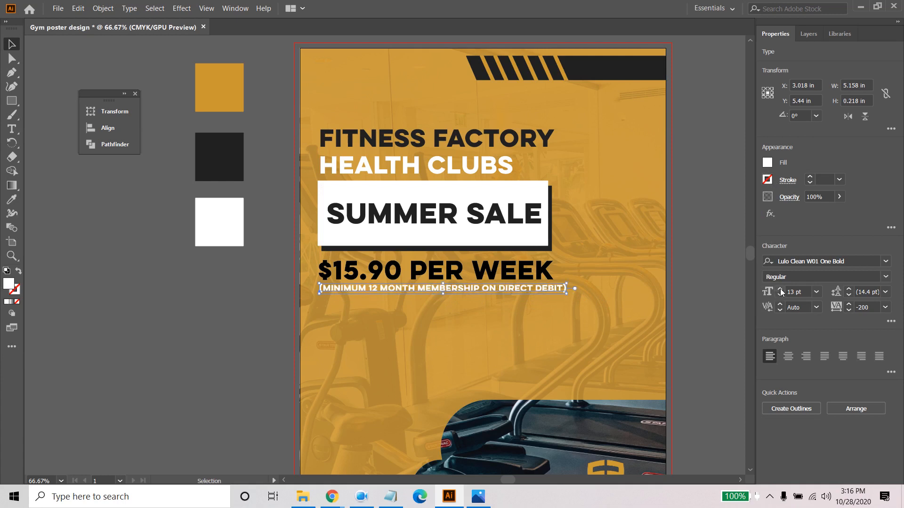
{"action": "left_click", "coordinate": [779, 296]}
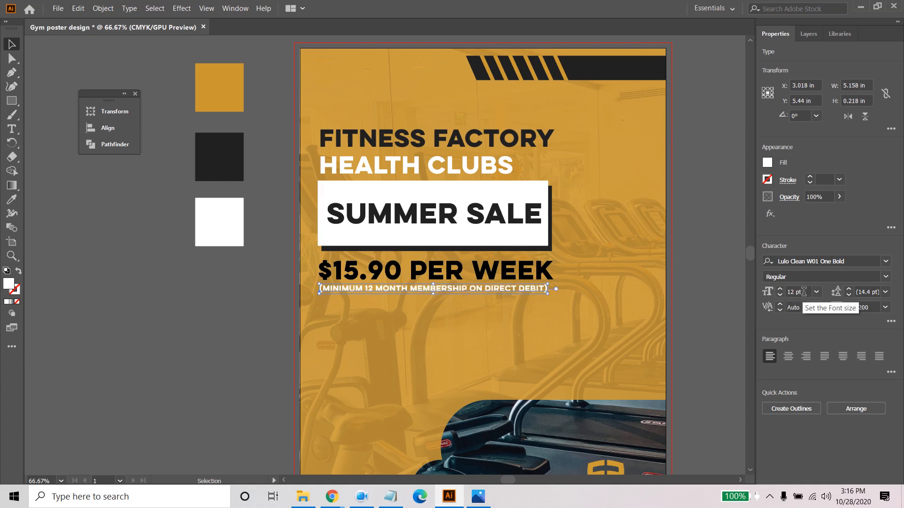
{"action": "left_click", "coordinate": [800, 291]}
{"action": "type", "text": "13"}
{"action": "key", "text": "Return"}
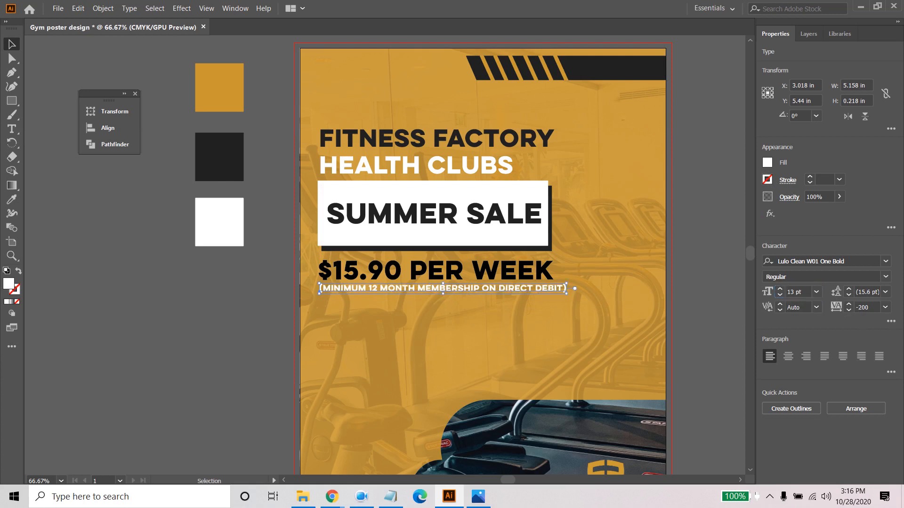
- Set the minimum membership note to 12.5 pt and nudge it slightly left to match the price's left edge
{"action": "left_click", "coordinate": [810, 292]}
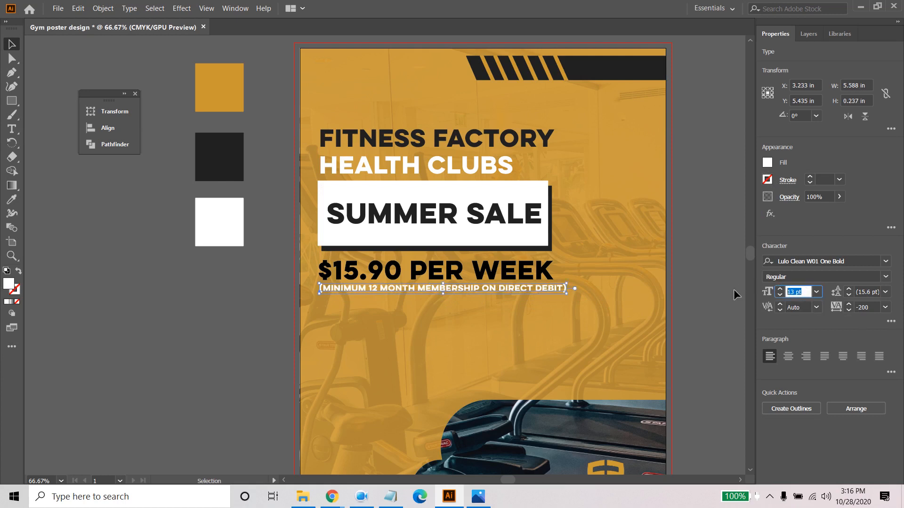
{"action": "type", "text": "12.5"}
{"action": "key", "text": "Return"}
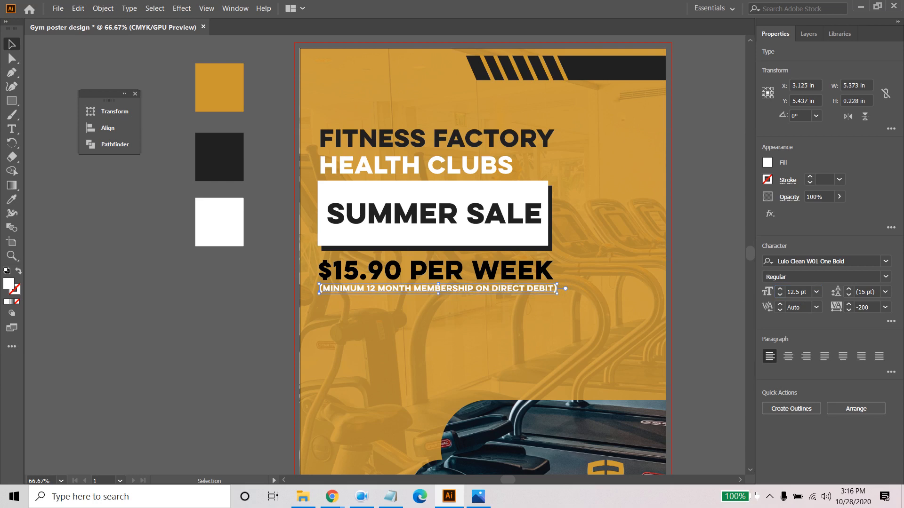
{"action": "left_click", "coordinate": [234, 303]}
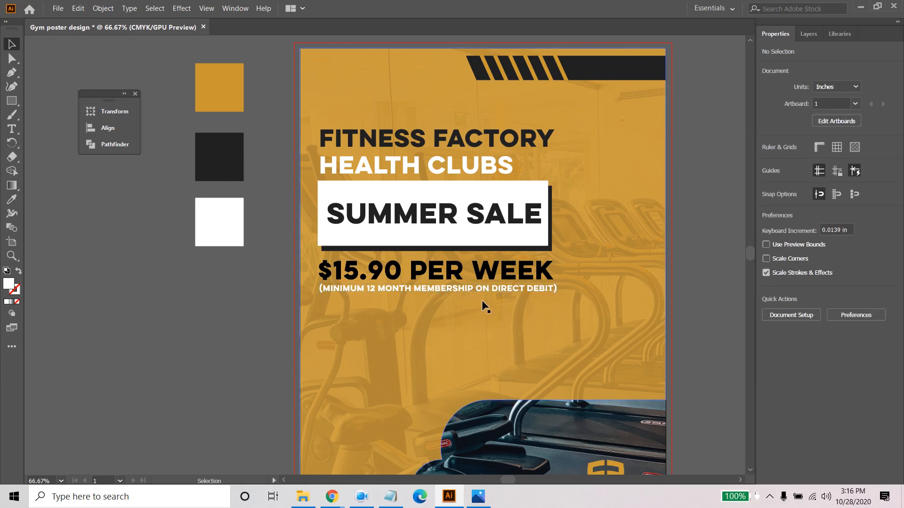
{"action": "left_click", "coordinate": [438, 289]}
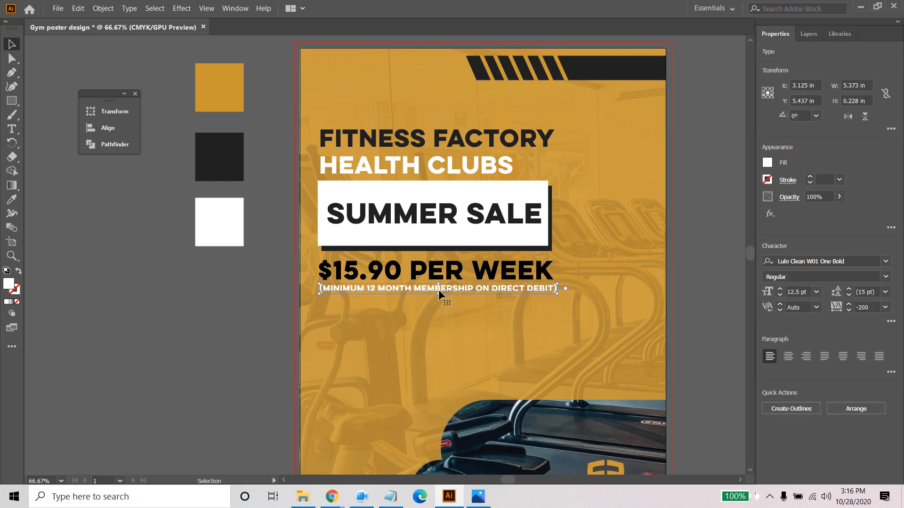
{"action": "left_click", "coordinate": [248, 296]}
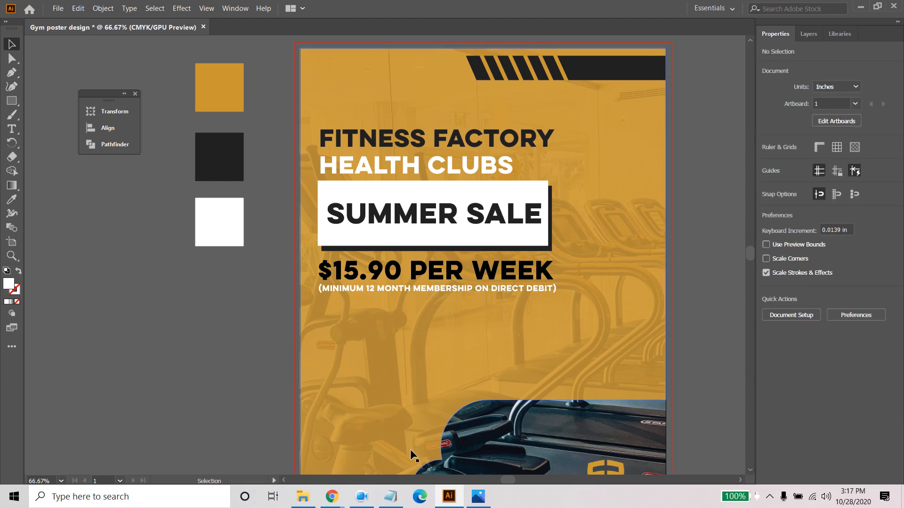
- Switch to the work description in Notepad and copy the "$0 Joining Fee" line
{"action": "left_click", "coordinate": [390, 496]}
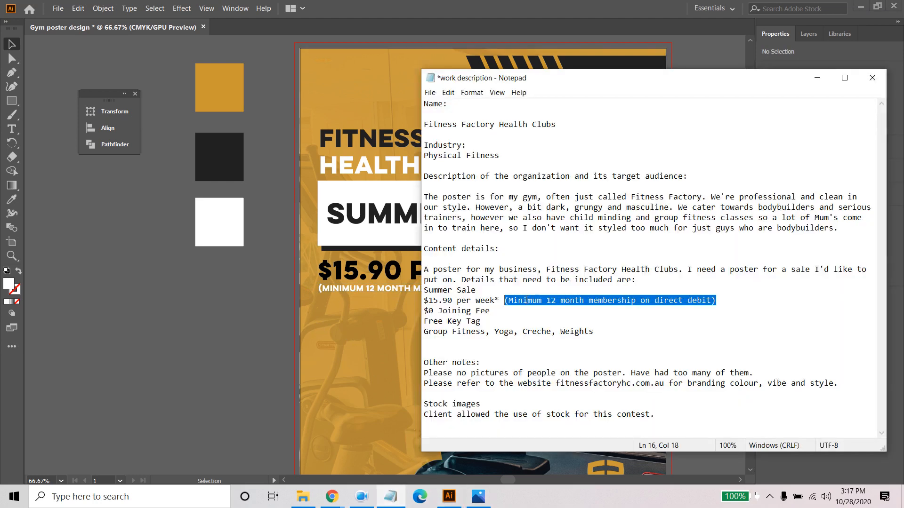
{"action": "left_click_drag", "start_coordinate": [424, 311], "coordinate": [494, 311]}
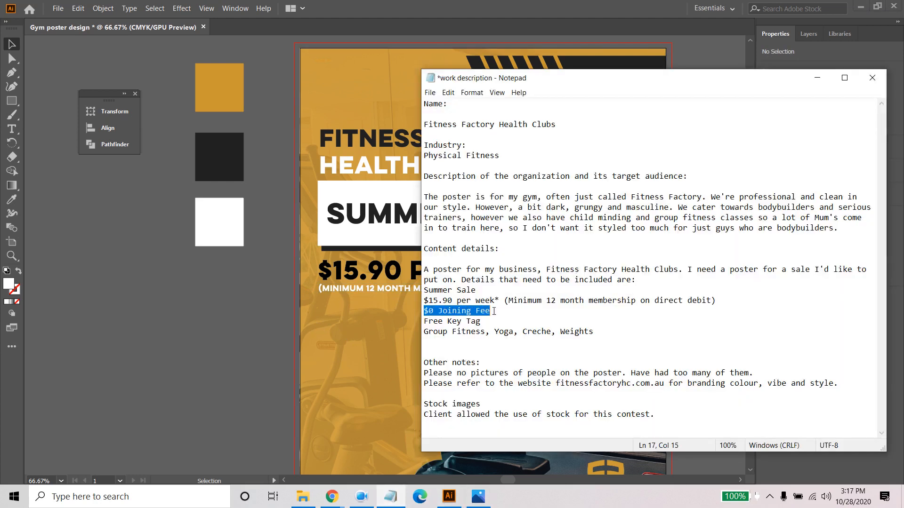
{"action": "right_click", "coordinate": [485, 309]}
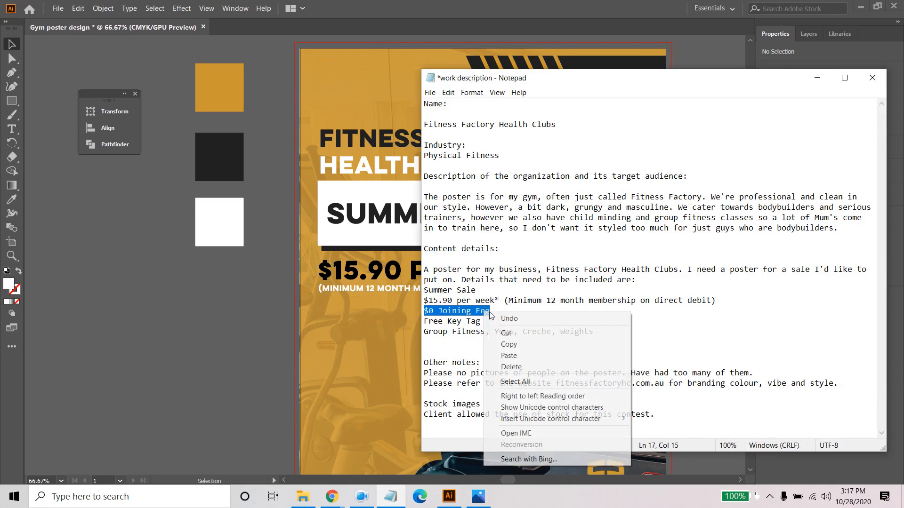
{"action": "left_click", "coordinate": [509, 344]}
{"action": "left_click", "coordinate": [824, 82]}
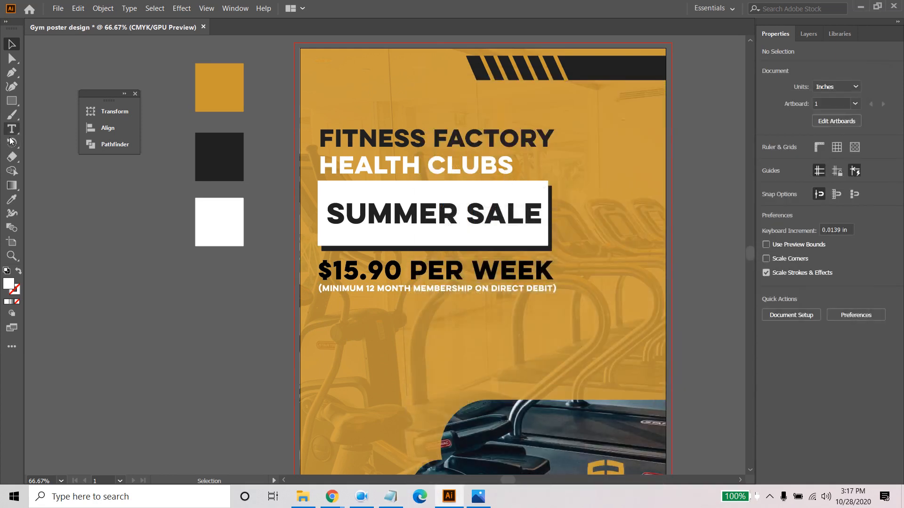
- Add the copied "$0 Joining Fee" as a new text line below the minimum membership note
{"action": "left_click", "coordinate": [12, 128]}
{"action": "left_click", "coordinate": [351, 329]}
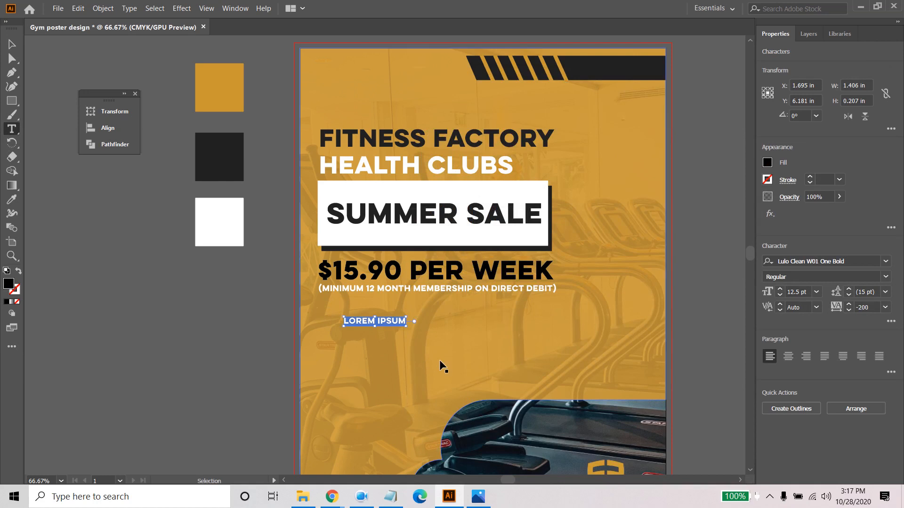
{"action": "key", "text": "ctrl+v"}
{"action": "left_click", "coordinate": [11, 43]}
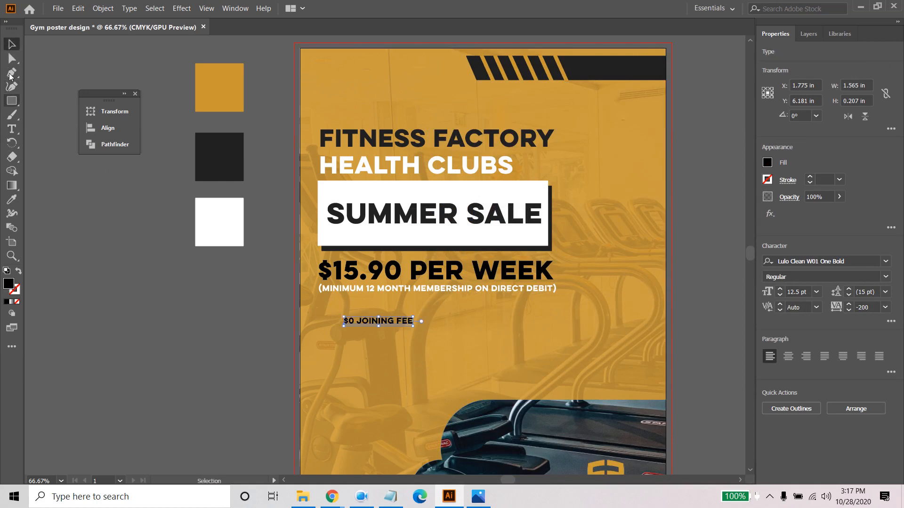
- Match the joining fee line to the price's text style with the Eyedropper and align it with the price's left edge
{"action": "left_click", "coordinate": [11, 199]}
{"action": "left_click", "coordinate": [349, 273]}
{"action": "left_click", "coordinate": [349, 272]}
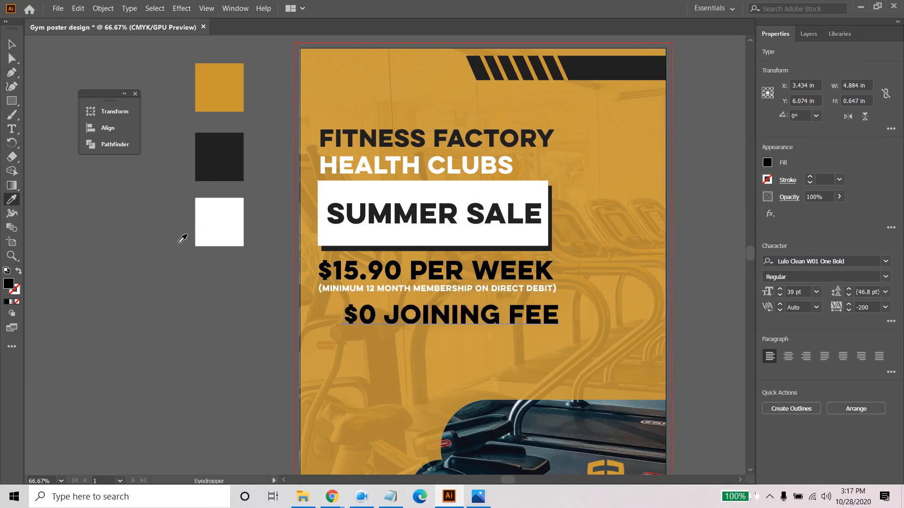
{"action": "left_click", "coordinate": [12, 44]}
{"action": "left_click_drag", "start_coordinate": [403, 316], "coordinate": [380, 318]}
{"action": "left_click", "coordinate": [233, 328]}
- Copy the "Group Fitness, Yoga, Creche, Weights" line from the work description in Notepad
{"action": "scroll", "coordinate": [448, 323], "scroll_direction": "down", "scroll_amount": 2}
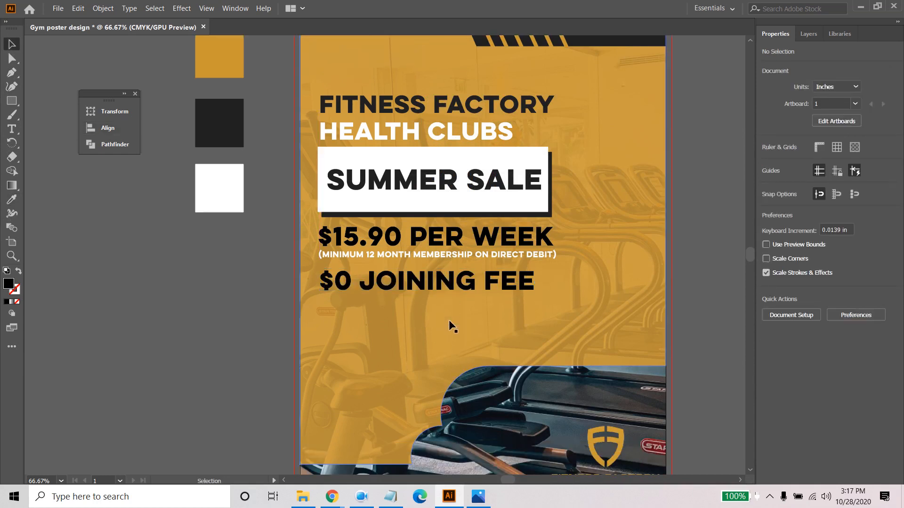
{"action": "scroll", "coordinate": [451, 326], "scroll_direction": "down", "scroll_amount": 2}
{"action": "scroll", "coordinate": [448, 320], "scroll_direction": "down", "scroll_amount": 2}
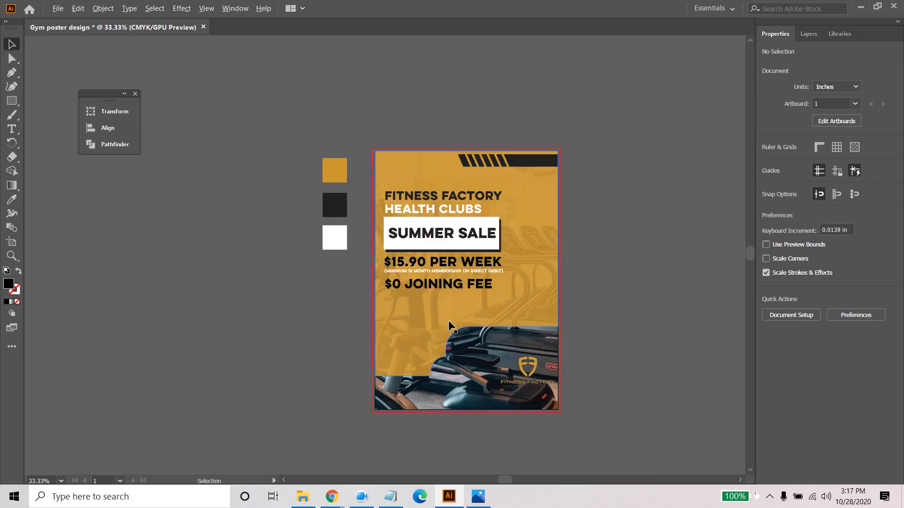
{"action": "scroll", "coordinate": [448, 320], "scroll_direction": "up", "scroll_amount": 1}
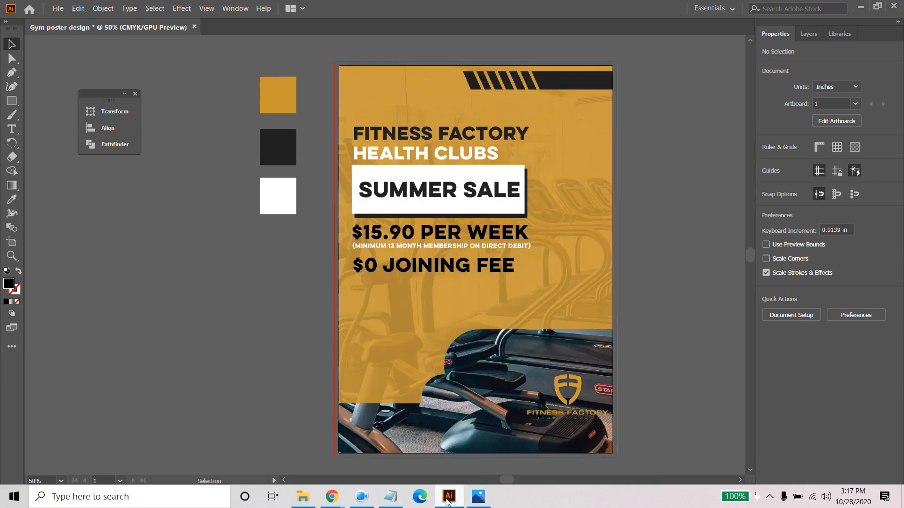
{"action": "left_click", "coordinate": [390, 496]}
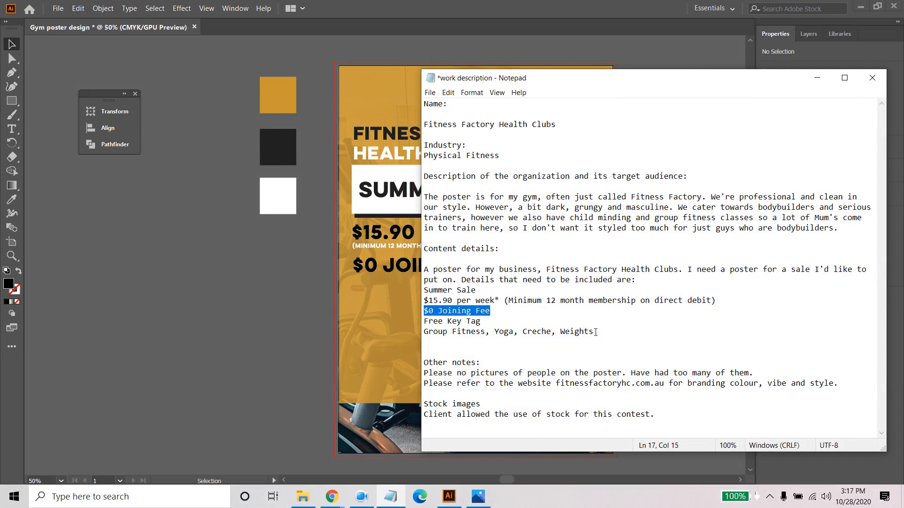
{"action": "left_click_drag", "start_coordinate": [595, 332], "coordinate": [422, 332]}
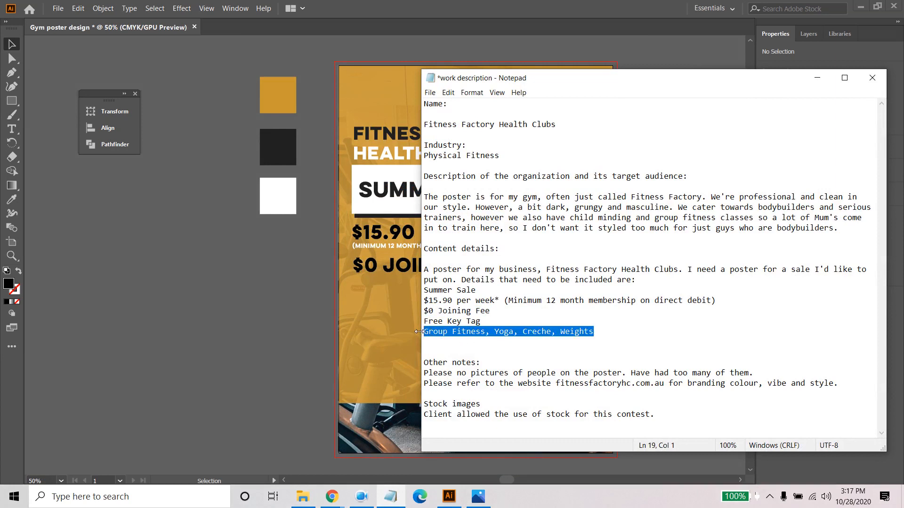
{"action": "left_click", "coordinate": [844, 78]}
{"action": "left_click", "coordinate": [861, 6]}
- Add the copied "Group Fitness, Yoga, Creche, Weights" as new text below the joining fee line
{"action": "left_click", "coordinate": [408, 346]}
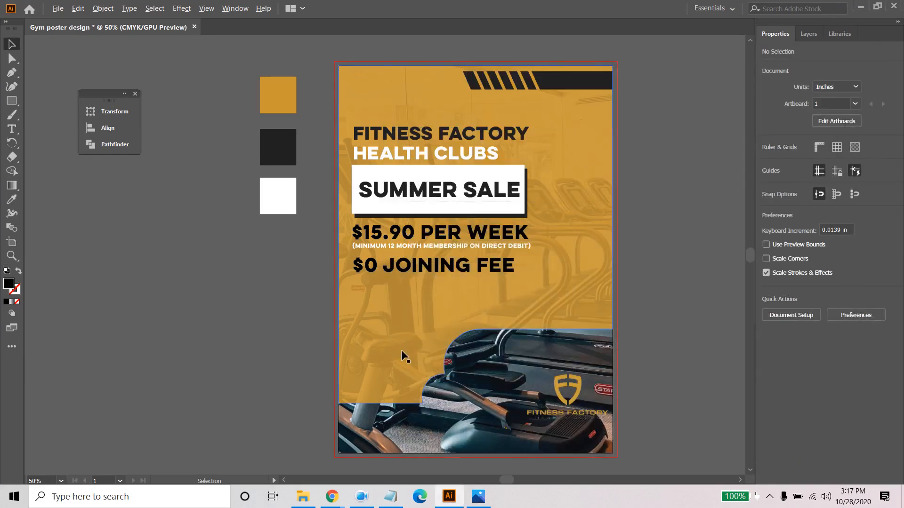
{"action": "scroll", "coordinate": [401, 349], "scroll_direction": "up", "scroll_amount": 1}
{"action": "left_click", "coordinate": [12, 128]}
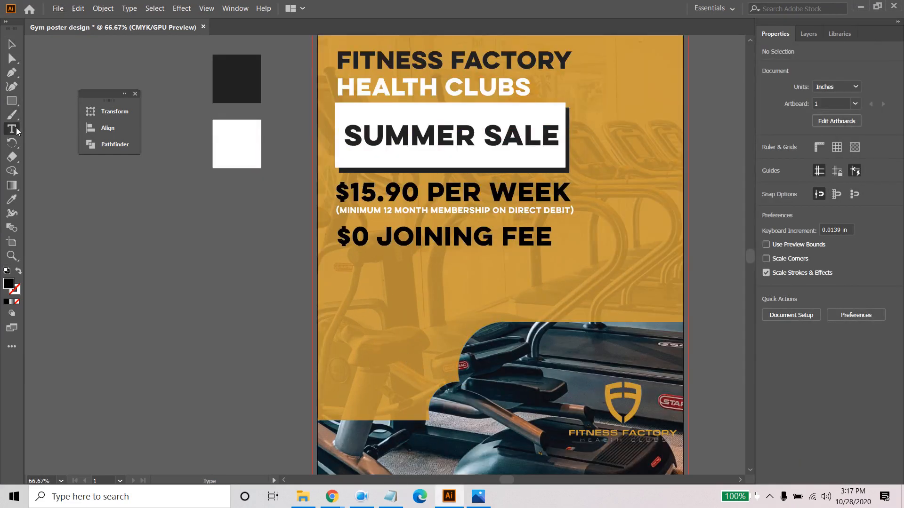
{"action": "left_click", "coordinate": [347, 288]}
{"action": "key", "text": "ctrl+v"}
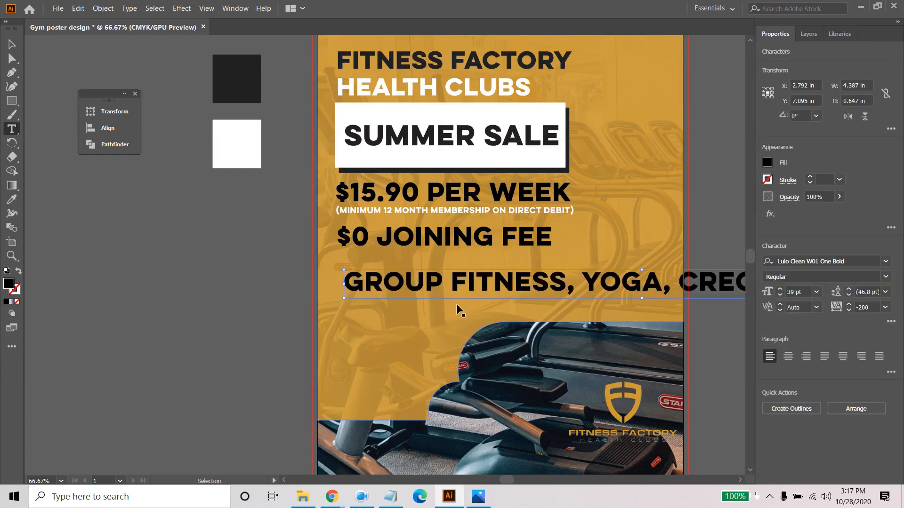
- Remove the commas from the services text and break it into four lines: Group Fitness, Yoga, Creche, Weights
{"action": "left_click", "coordinate": [584, 282]}
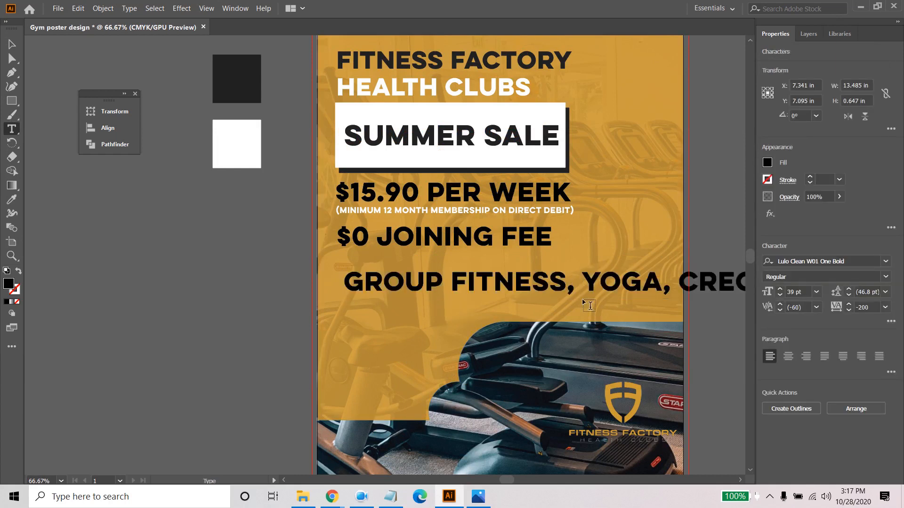
{"action": "key", "text": "BackSpace"}
{"action": "key", "text": "BackSpace"}
{"action": "key", "text": "Return"}
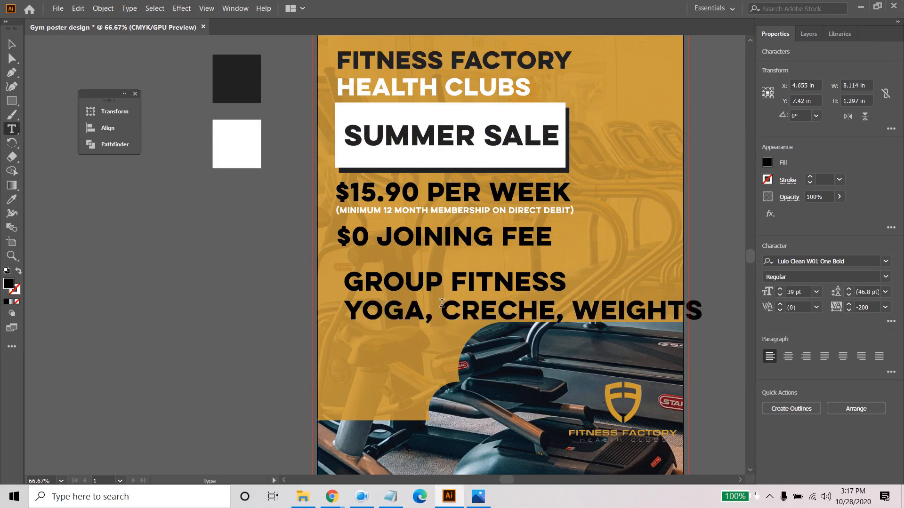
{"action": "key", "text": "BackSpace"}
{"action": "key", "text": "BackSpace"}
{"action": "key", "text": "Return"}
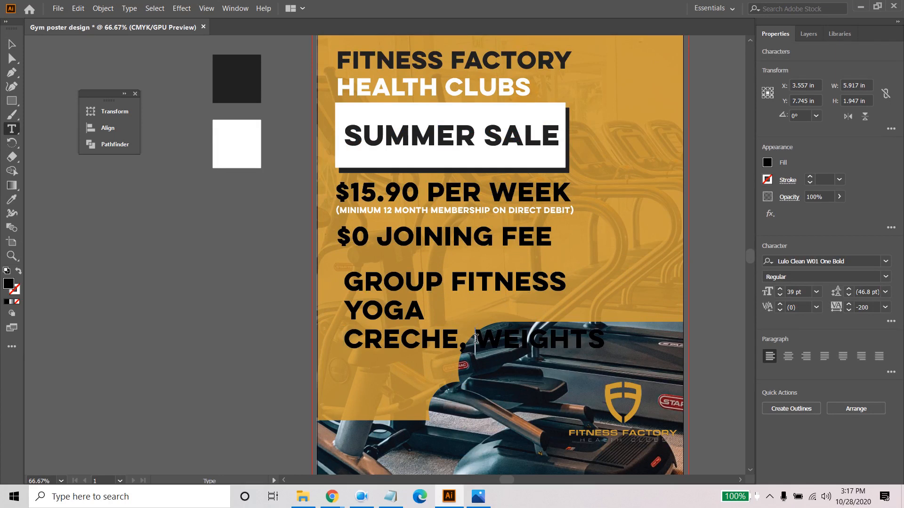
{"action": "key", "text": "BackSpace"}
{"action": "key", "text": "BackSpace"}
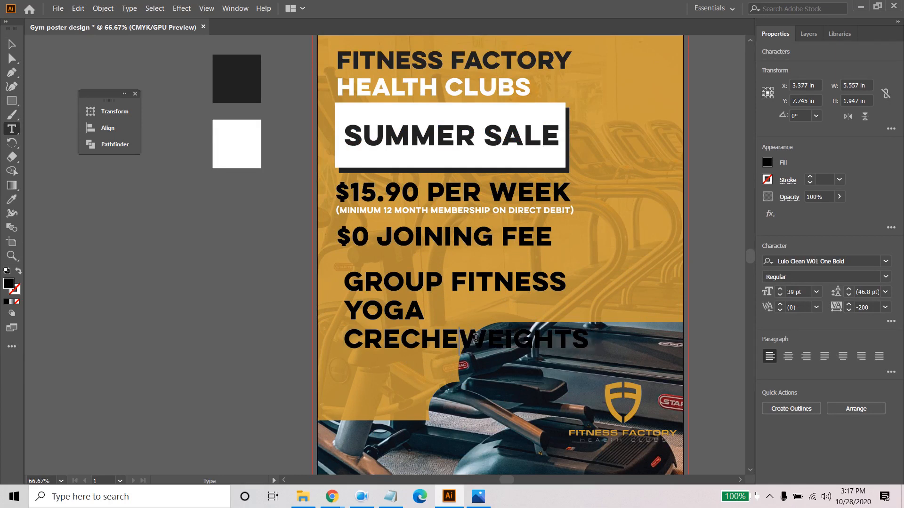
{"action": "key", "text": "Return"}
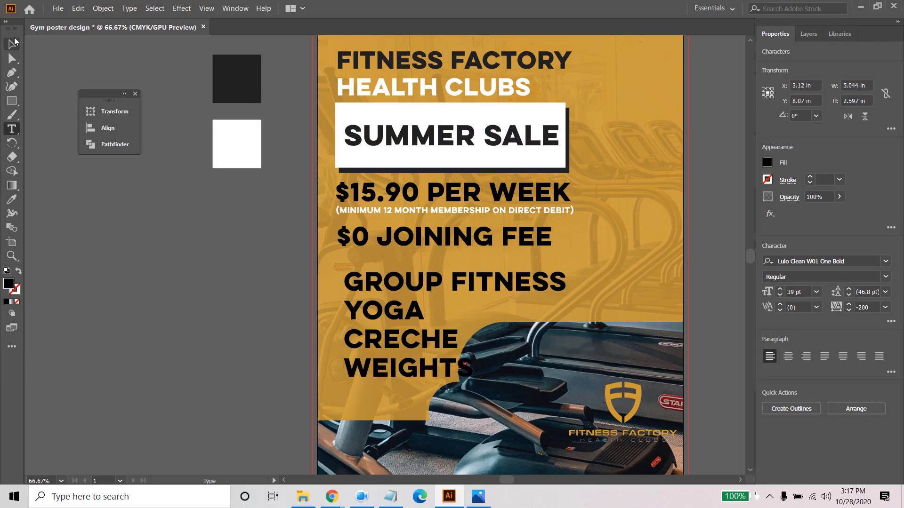
{"action": "left_click", "coordinate": [12, 44]}
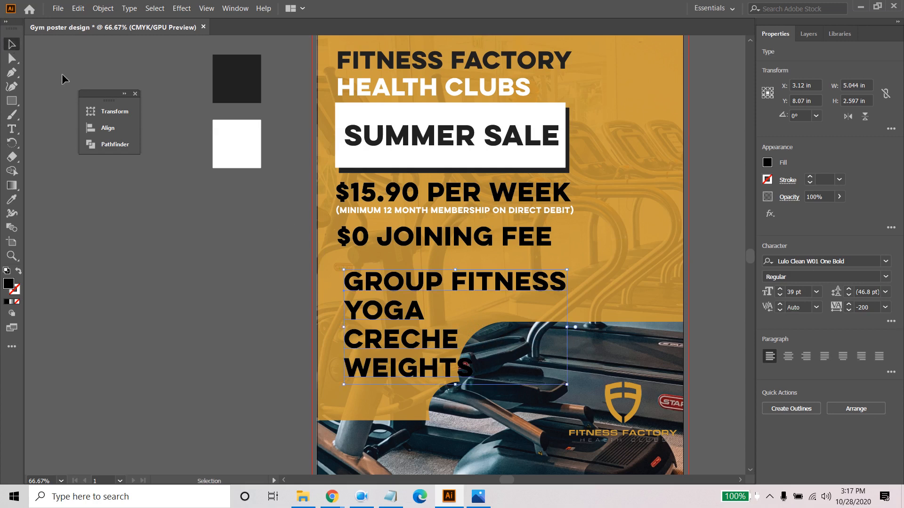
- Reduce the services list to 22 pt and move it slightly left and down, near the joining fee's left edge
{"action": "left_click", "coordinate": [780, 297]}
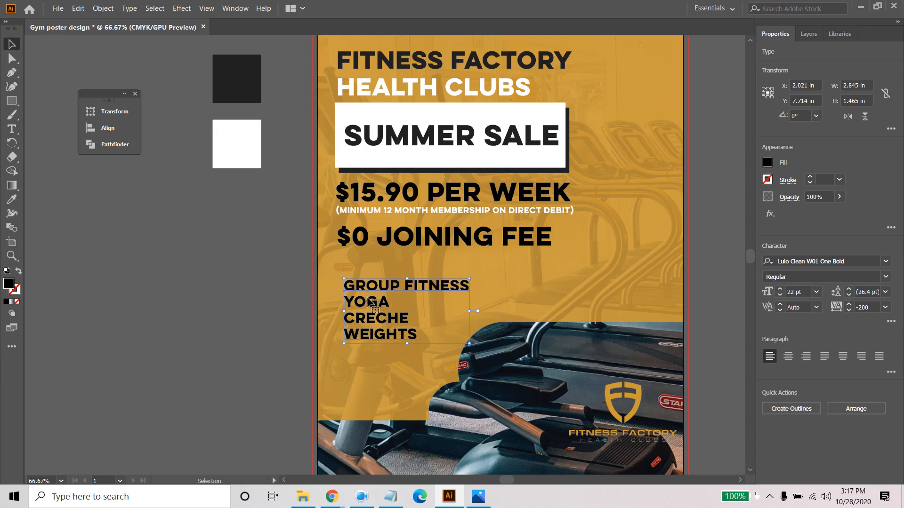
{"action": "mouse_move", "coordinate": [371, 306]}
{"action": "left_mouse_down"}
{"action": "mouse_move", "coordinate": [365, 293]}
{"action": "mouse_move", "coordinate": [365, 306]}
{"action": "left_mouse_up"}
{"action": "left_click", "coordinate": [228, 304]}
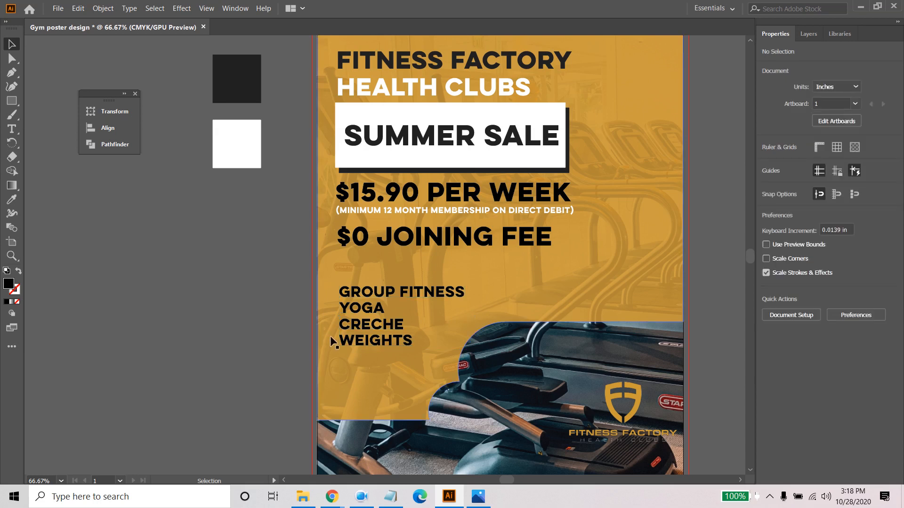
- Fill the services list with white
{"action": "left_click", "coordinate": [368, 329]}
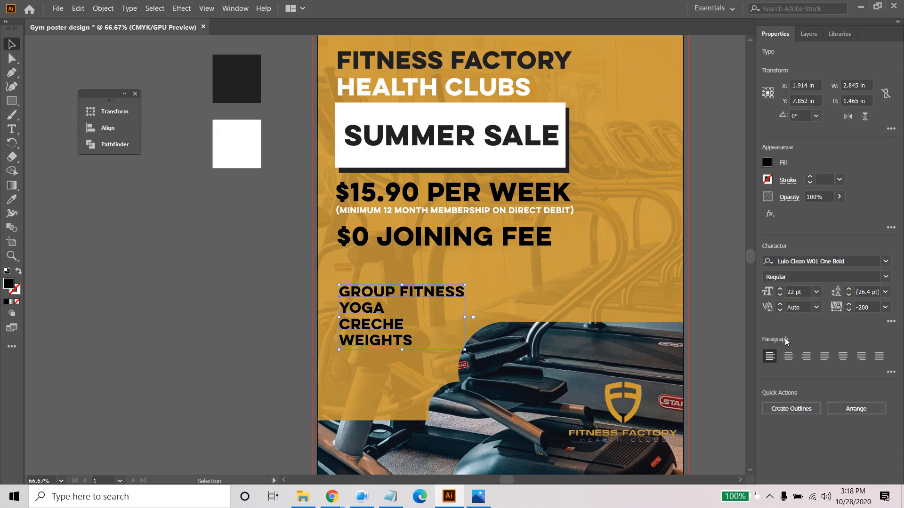
{"action": "left_click", "coordinate": [767, 163]}
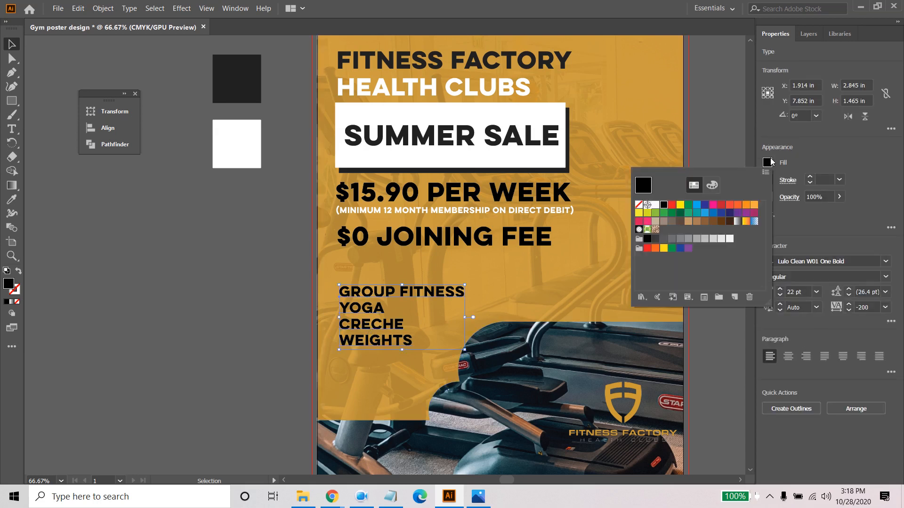
{"action": "left_click", "coordinate": [655, 204]}
{"action": "left_click", "coordinate": [204, 267]}
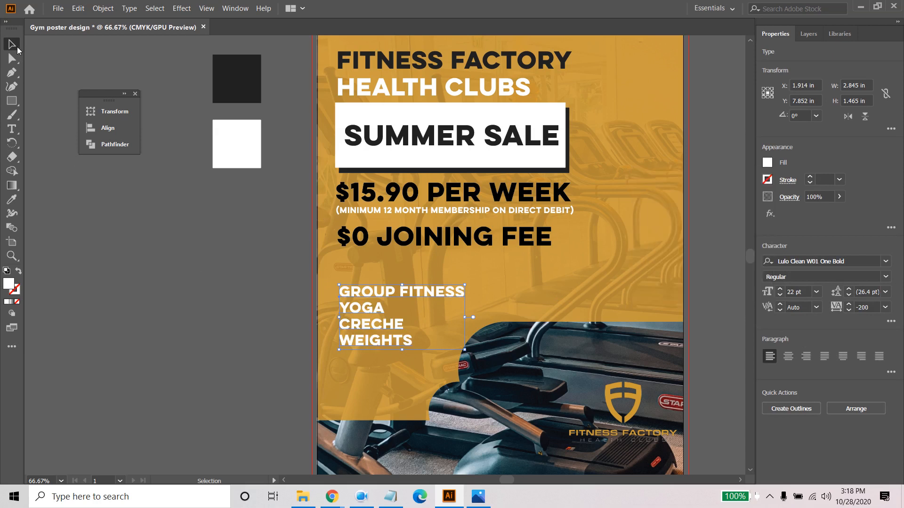
{"action": "left_click", "coordinate": [167, 249]}
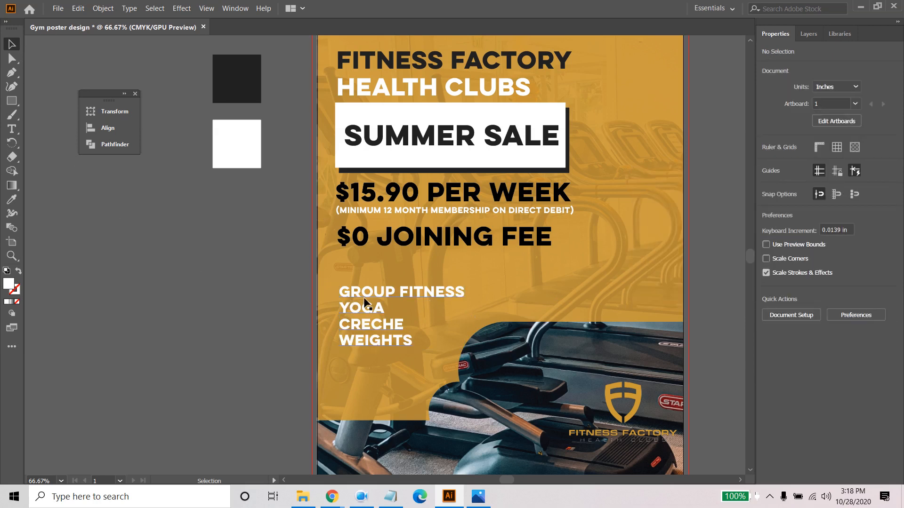
- Set the services list's leading to 29 pt and move it slightly down and right, leaving space on its left
{"action": "left_click", "coordinate": [381, 331]}
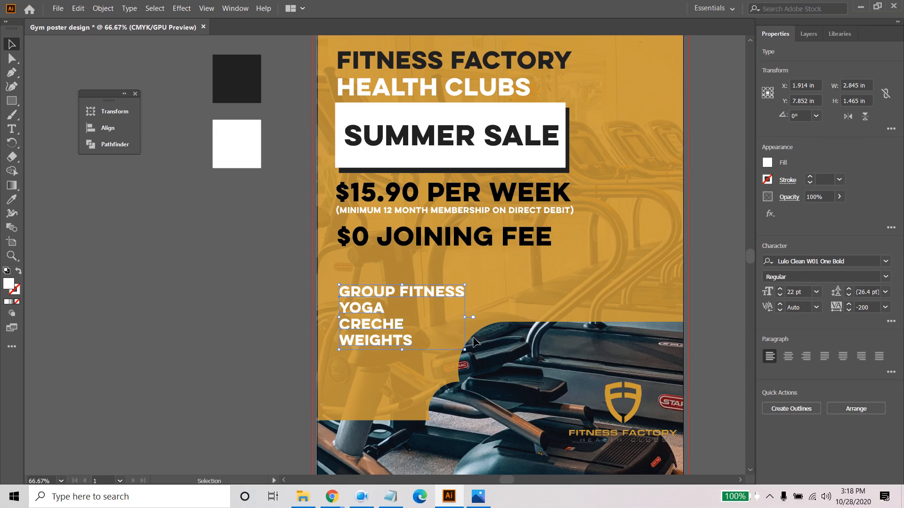
{"action": "left_click", "coordinate": [848, 289]}
{"action": "left_click", "coordinate": [848, 289]}
{"action": "left_click", "coordinate": [848, 289]}
{"action": "left_click", "coordinate": [849, 289]}
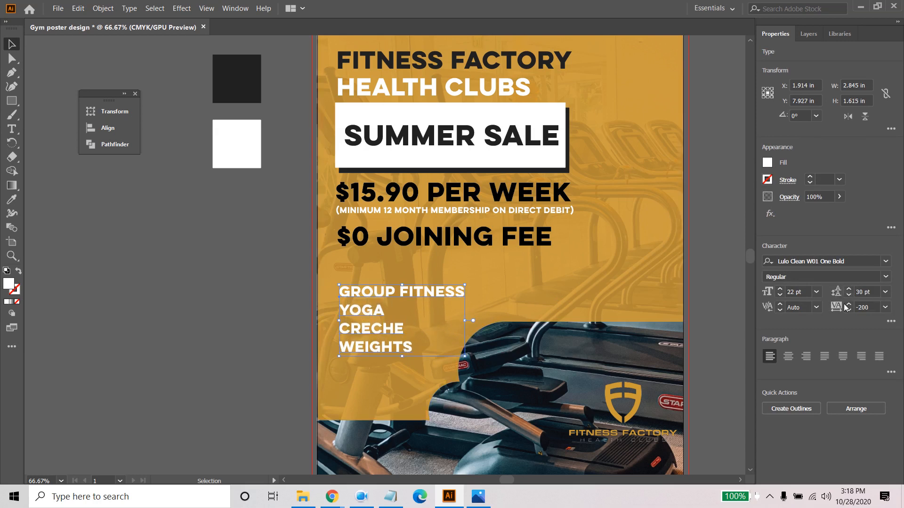
{"action": "left_click", "coordinate": [849, 295]}
{"action": "left_click_drag", "start_coordinate": [368, 289], "coordinate": [382, 309]}
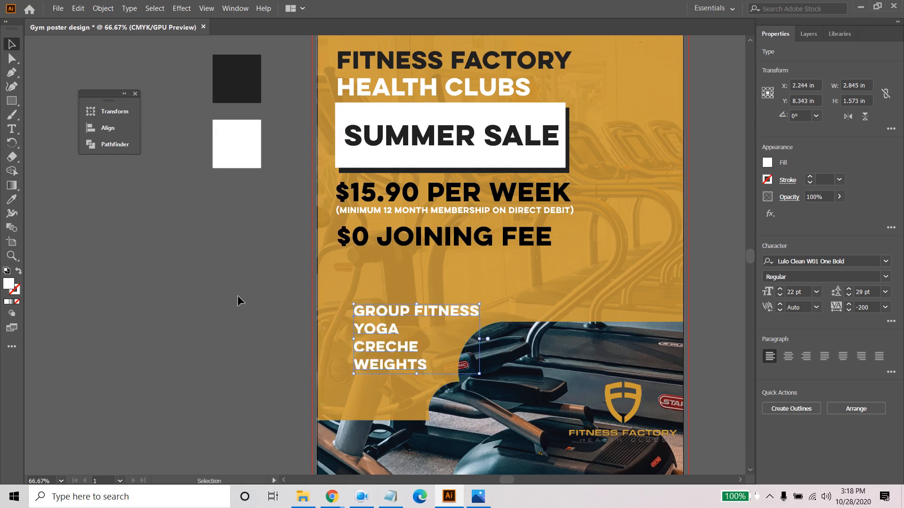
{"action": "left_click", "coordinate": [238, 302]}
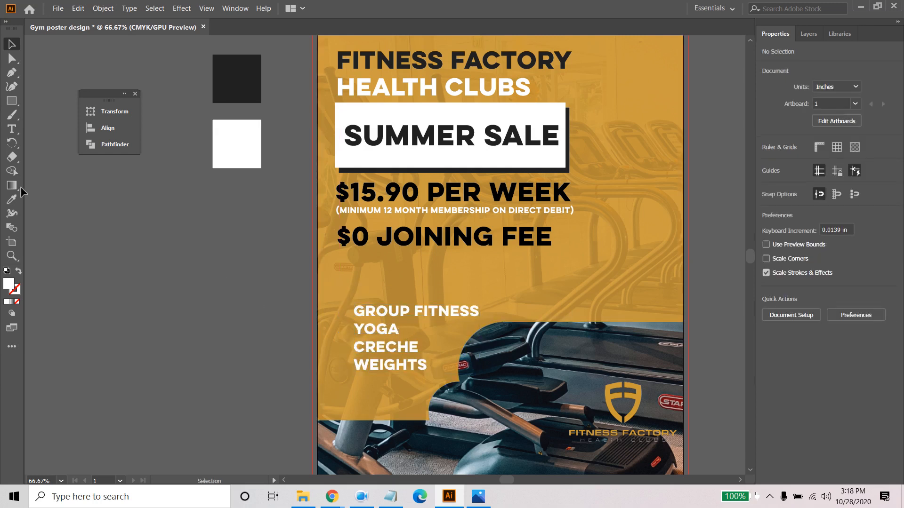
- Open the Arrows symbol library and enlarge it so all of its symbols can be seen
{"action": "left_click", "coordinate": [232, 9]}
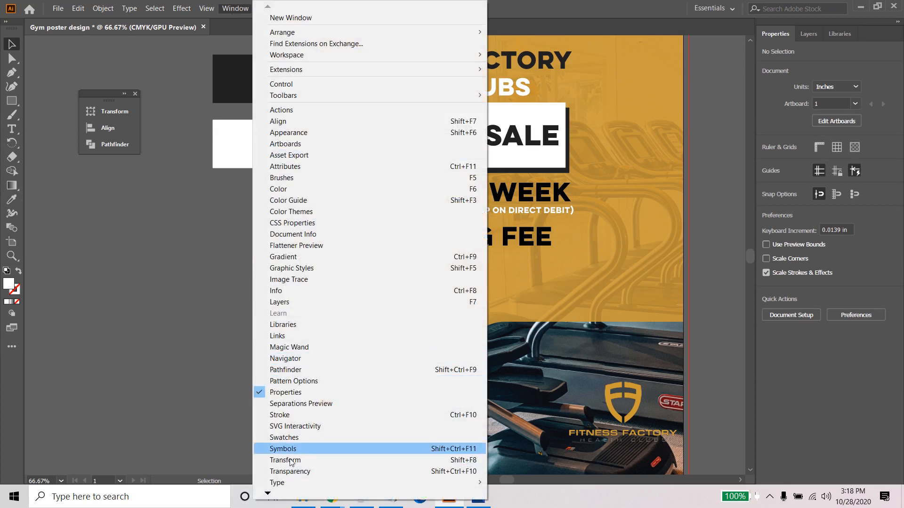
{"action": "left_click", "coordinate": [303, 448]}
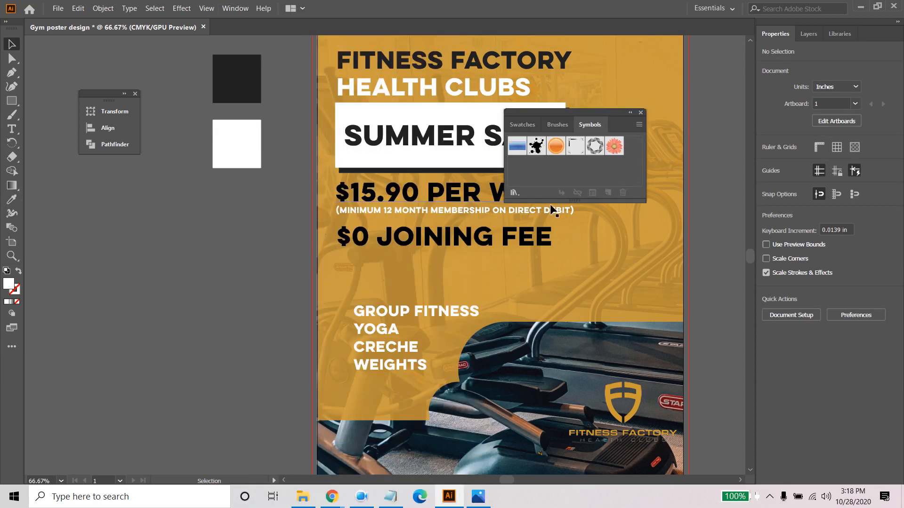
{"action": "left_click_drag", "start_coordinate": [551, 202], "coordinate": [551, 359]}
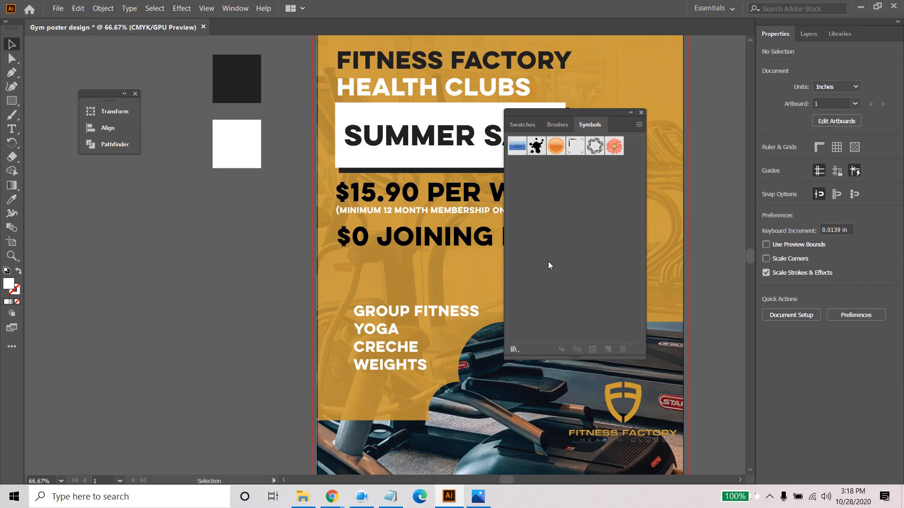
{"action": "left_click", "coordinate": [515, 348]}
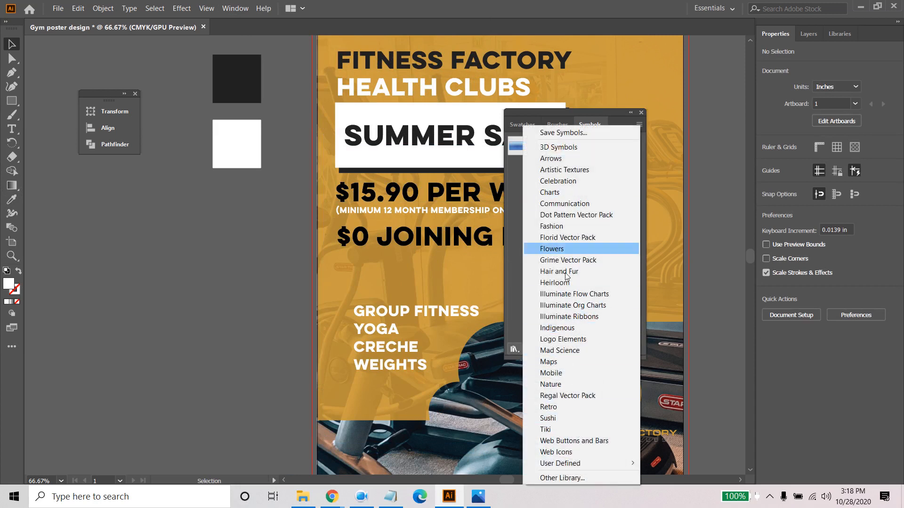
{"action": "left_click", "coordinate": [578, 156]}
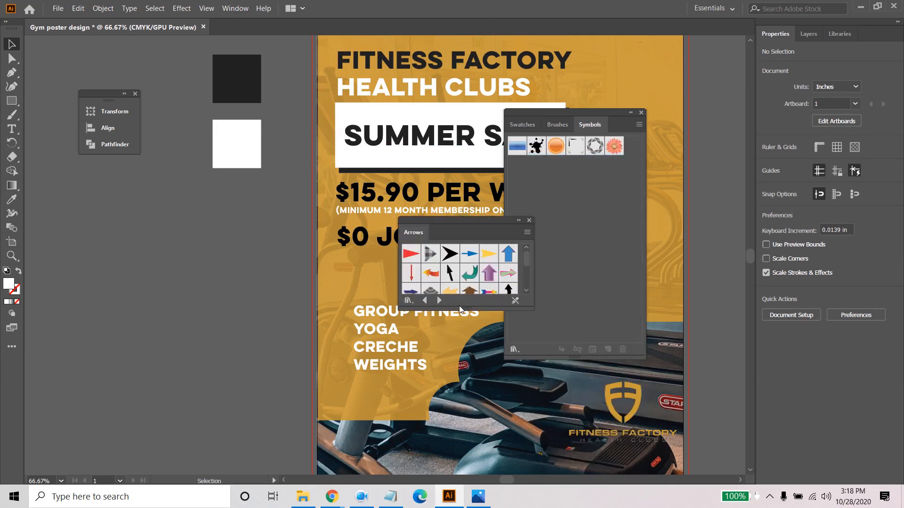
{"action": "left_click_drag", "start_coordinate": [458, 310], "coordinate": [463, 409]}
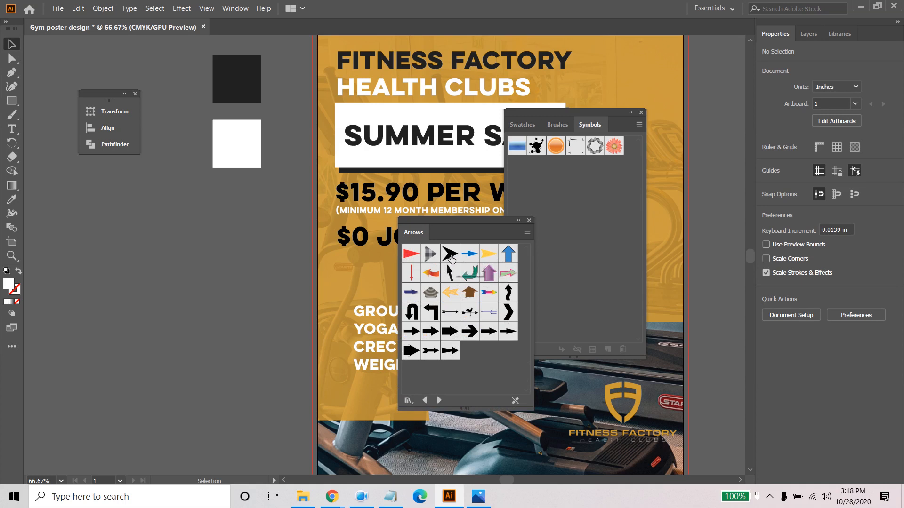
- Place the black notched arrowhead symbol on the poster below the joining fee and close the symbol libraries
{"action": "left_click_drag", "start_coordinate": [451, 257], "coordinate": [342, 280]}
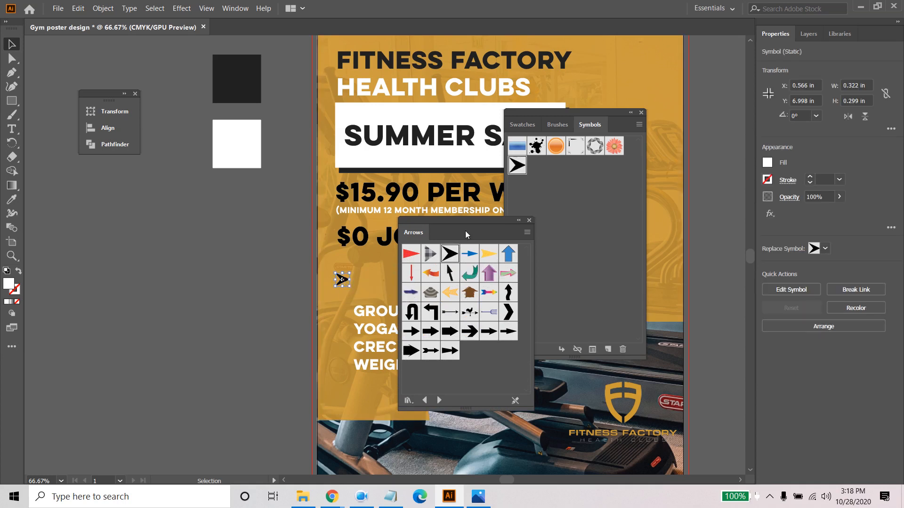
{"action": "left_click", "coordinate": [529, 220]}
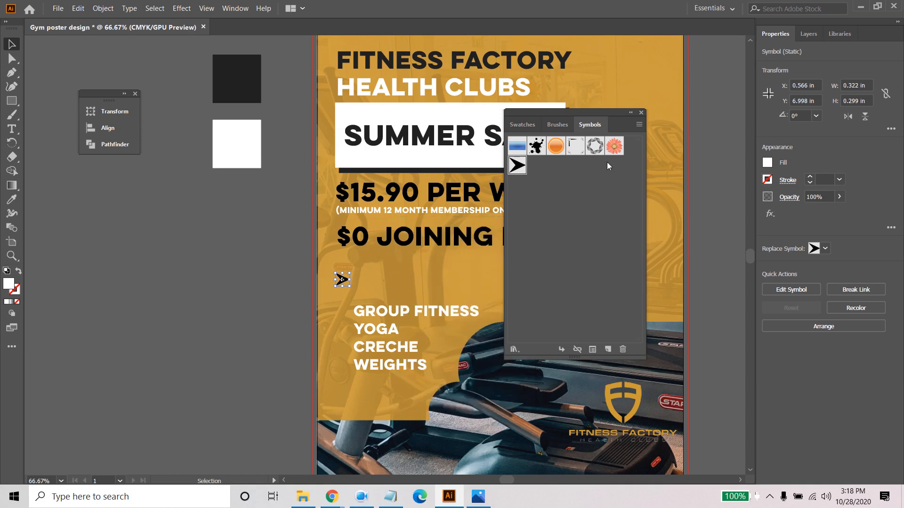
{"action": "left_click", "coordinate": [641, 112]}
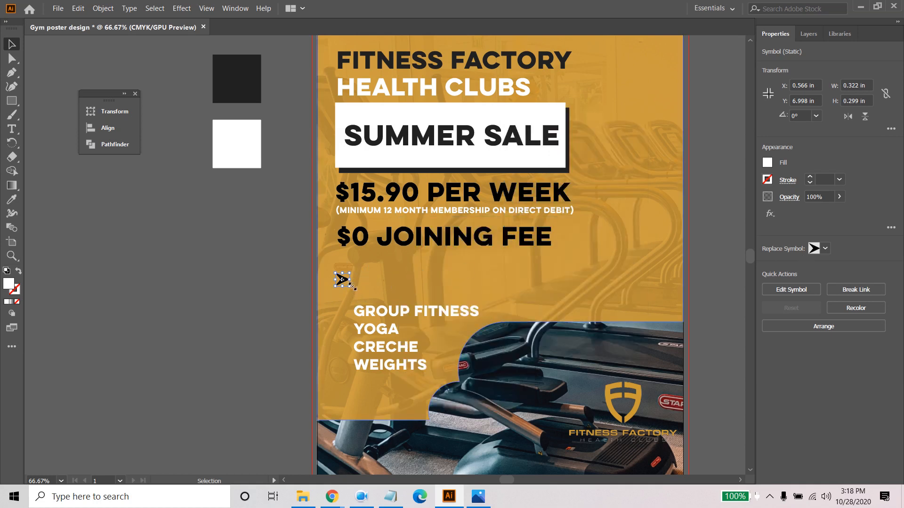
- Copy the arrowhead down beside Group Fitness and repeat the duplication at even spacing for a column of four bullets
{"action": "scroll", "coordinate": [325, 275], "scroll_direction": "up", "scroll_amount": 2}
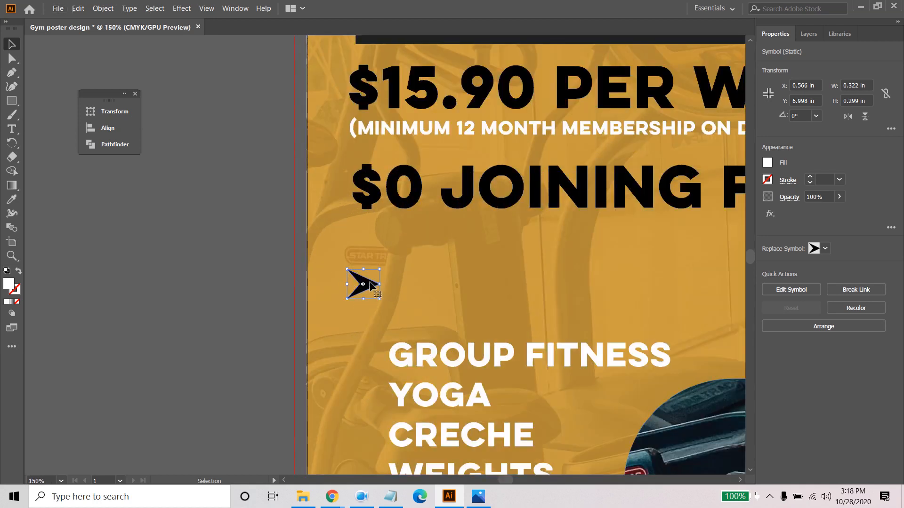
{"action": "left_click_drag", "start_coordinate": [369, 283], "coordinate": [379, 409]}
{"action": "key", "text": "ctrl+d"}
{"action": "scroll", "coordinate": [470, 390], "scroll_direction": "down", "scroll_amount": 1}
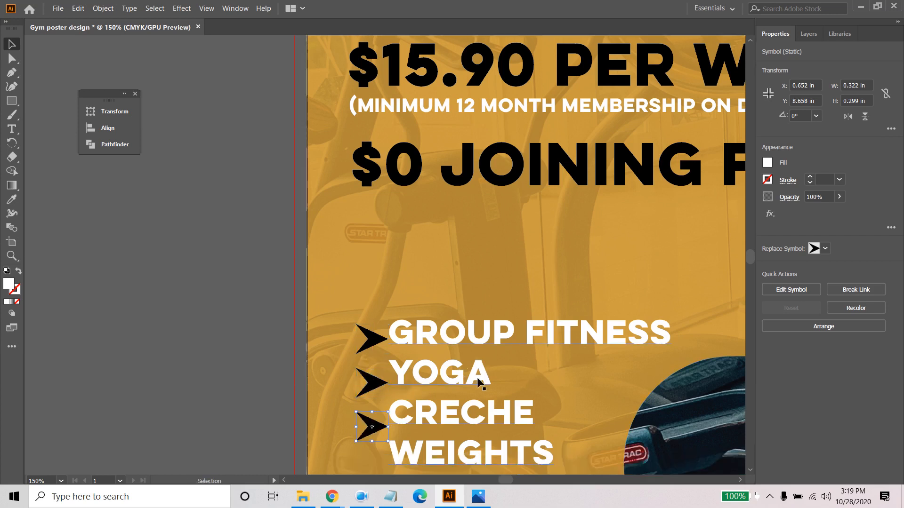
{"action": "scroll", "coordinate": [480, 382], "scroll_direction": "down", "scroll_amount": 1}
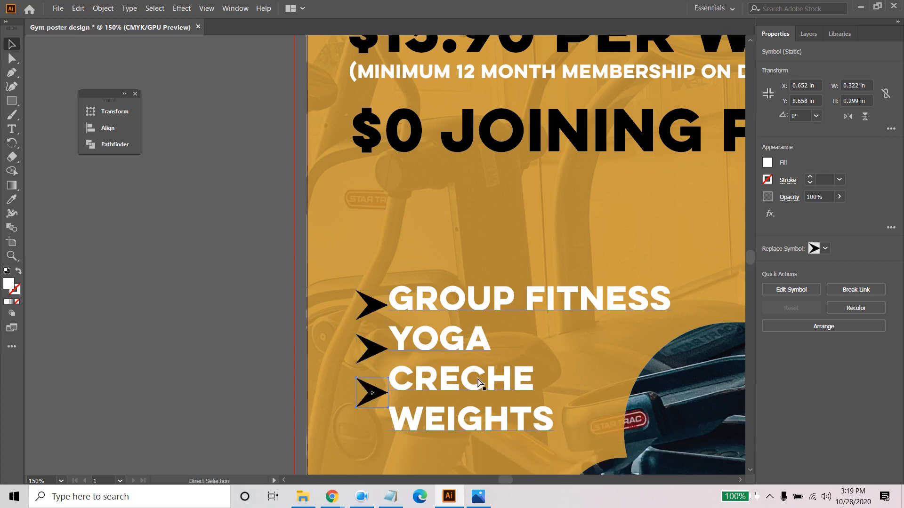
{"action": "key", "text": "ctrl+d"}
- Set the services list's leading to 33 pt and shift the list slightly right and up, clear of the arrowheads
{"action": "left_click", "coordinate": [445, 303]}
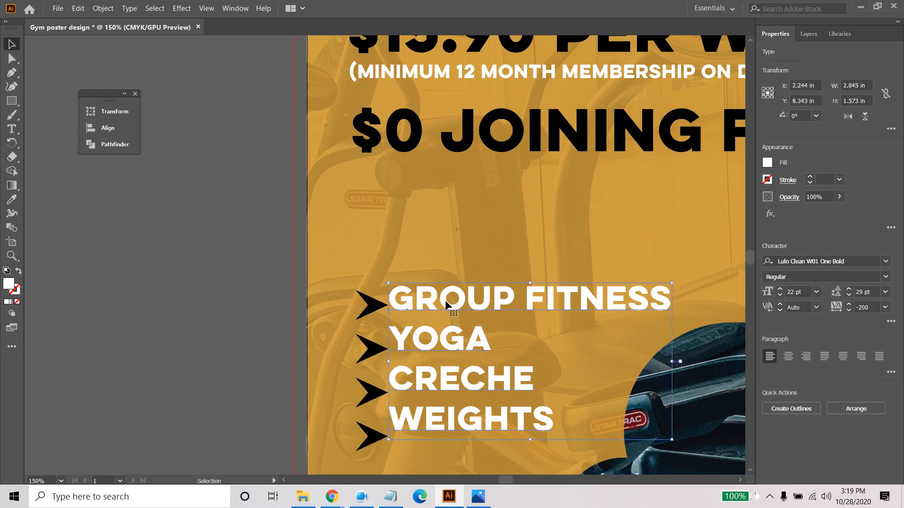
{"action": "left_click_drag", "start_coordinate": [446, 303], "coordinate": [450, 310]}
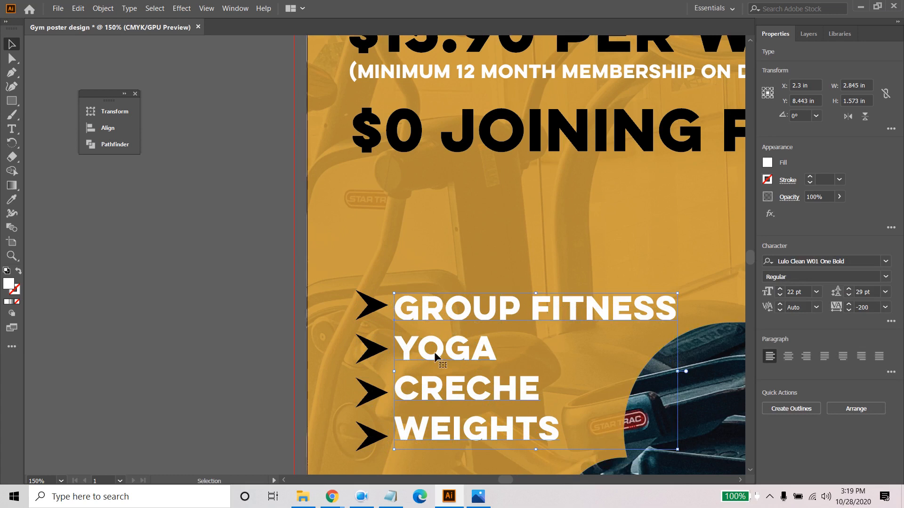
{"action": "left_click", "coordinate": [849, 290]}
{"action": "left_click", "coordinate": [848, 290]}
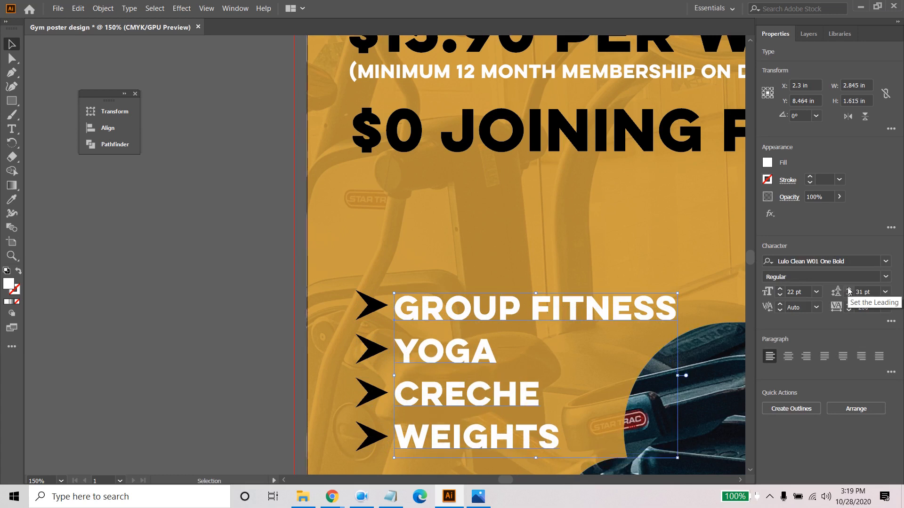
{"action": "left_click", "coordinate": [849, 290]}
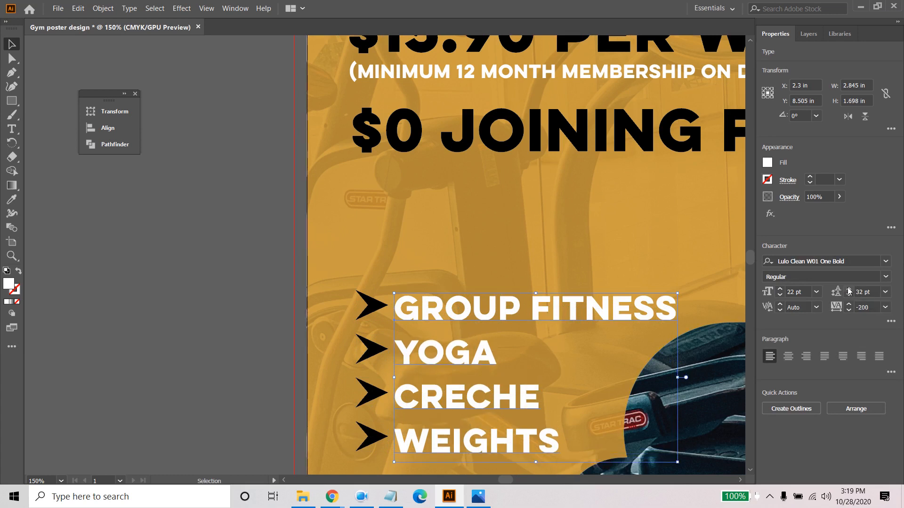
{"action": "left_click", "coordinate": [849, 290]}
{"action": "left_click_drag", "start_coordinate": [438, 238], "coordinate": [418, 127]}
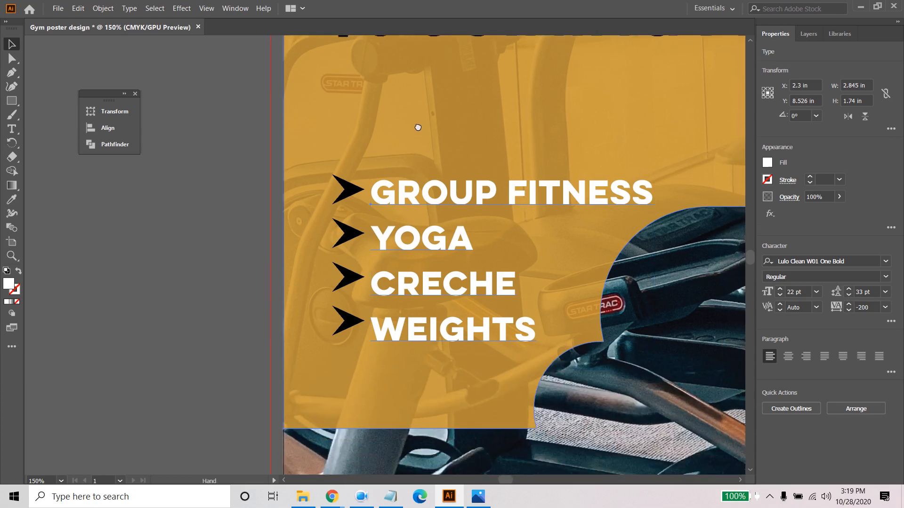
{"action": "left_click_drag", "start_coordinate": [403, 198], "coordinate": [404, 171]}
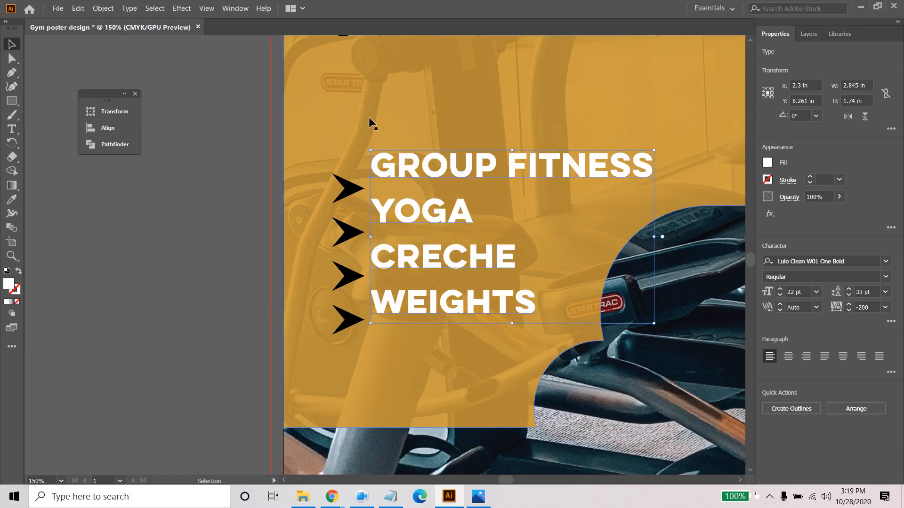
- Move each of the four arrowheads up beside its own line: Group Fitness, Yoga, Creche and Weights
{"action": "left_click", "coordinate": [364, 115]}
{"action": "left_click", "coordinate": [355, 190]}
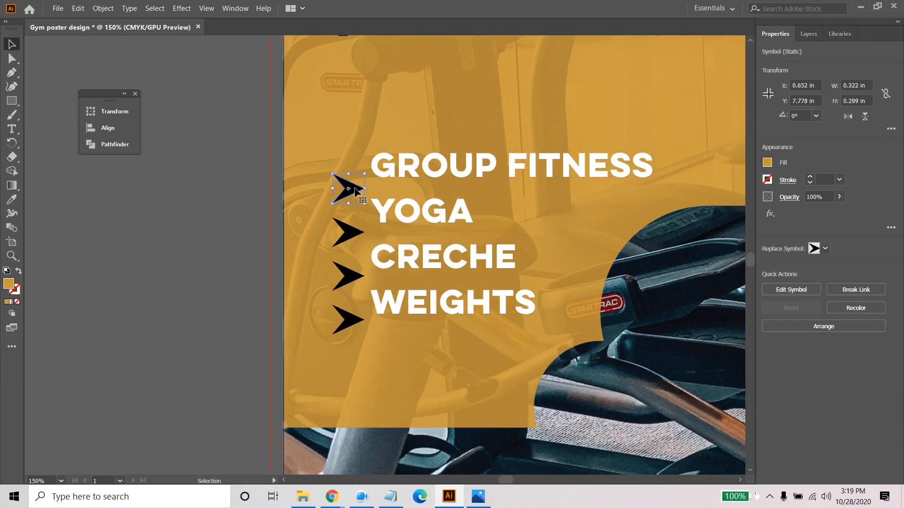
{"action": "left_click_drag", "start_coordinate": [354, 190], "coordinate": [355, 170]}
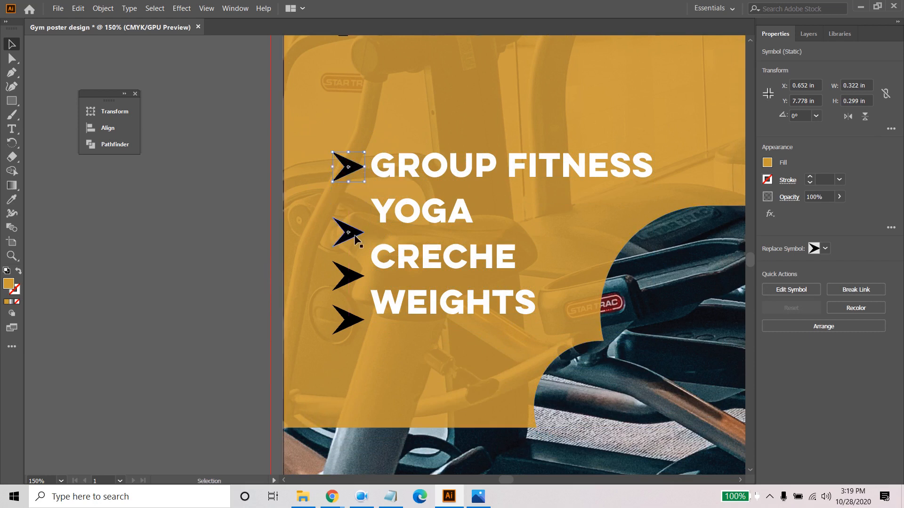
{"action": "mouse_move", "coordinate": [353, 235]}
{"action": "left_mouse_down"}
{"action": "mouse_move", "coordinate": [354, 210]}
{"action": "mouse_move", "coordinate": [353, 219]}
{"action": "left_mouse_up"}
{"action": "left_click_drag", "start_coordinate": [348, 278], "coordinate": [349, 259]}
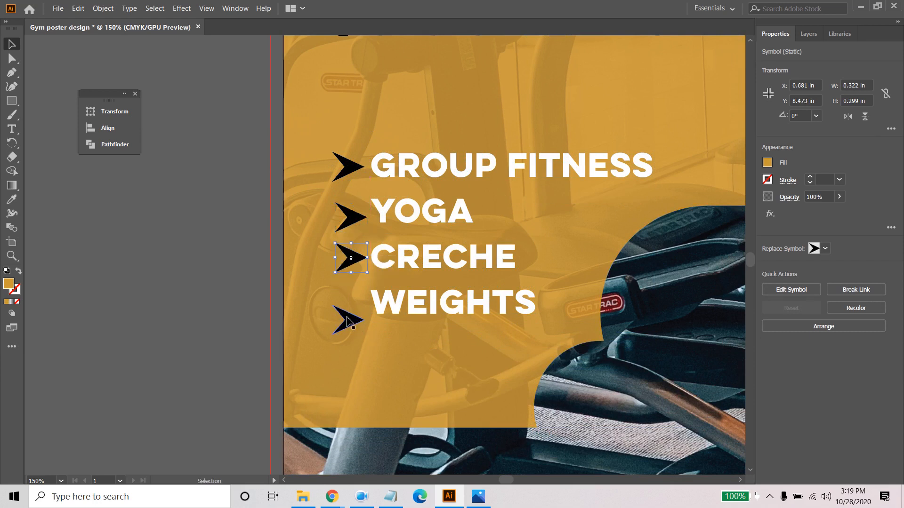
{"action": "left_click_drag", "start_coordinate": [351, 320], "coordinate": [351, 304]}
{"action": "left_click", "coordinate": [424, 347]}
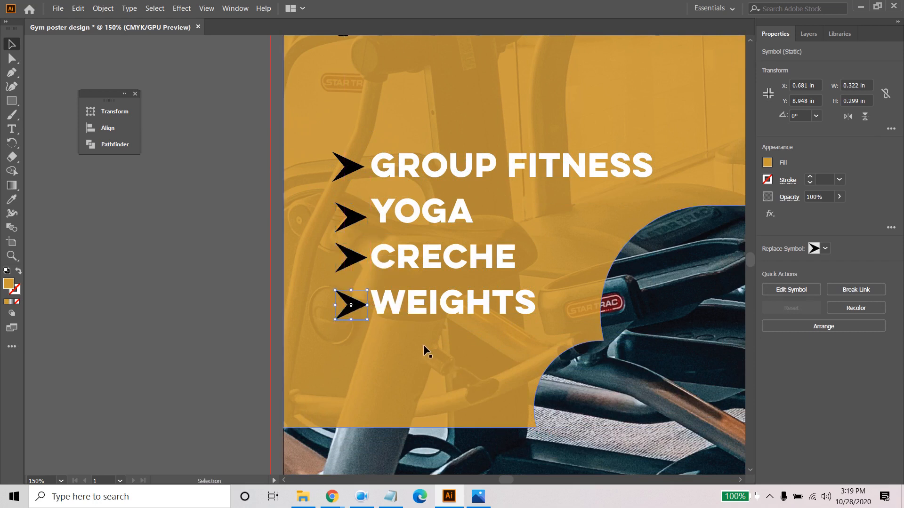
{"action": "left_click_drag", "start_coordinate": [335, 164], "coordinate": [346, 275]}
{"action": "key", "text": "ctrl+z"}
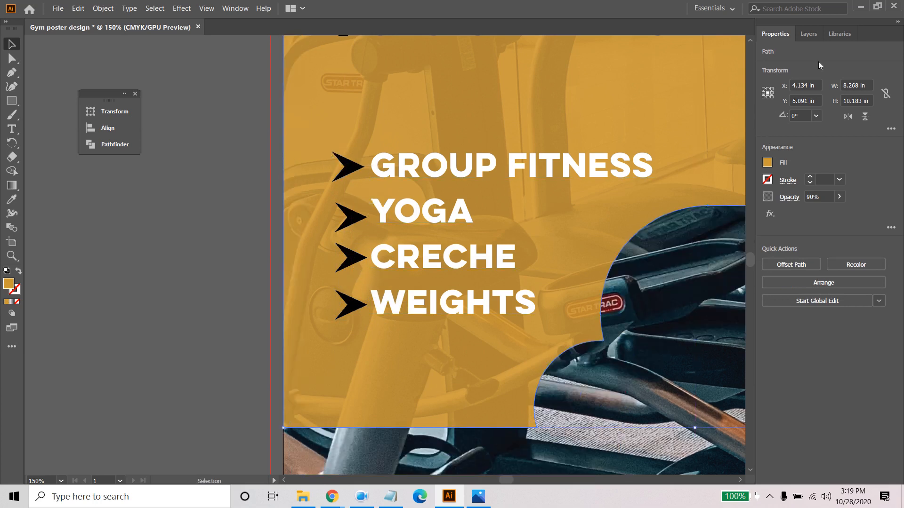
- Lock the yellow overlay shape so it cannot be selected or moved
{"action": "left_click", "coordinate": [808, 34]}
{"action": "left_click", "coordinate": [778, 373]}
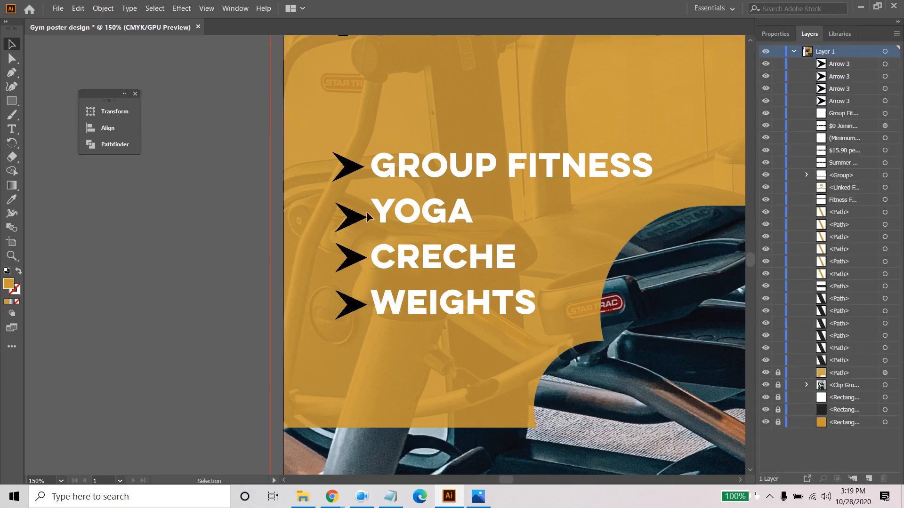
- Align the four arrowheads to their left edges and distribute them evenly in the vertical direction
{"action": "left_click_drag", "start_coordinate": [359, 323], "coordinate": [359, 324]}
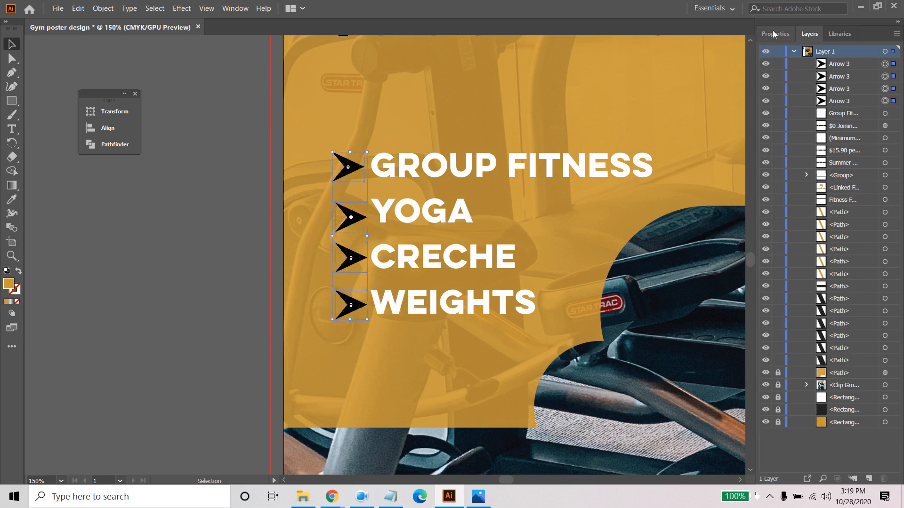
{"action": "left_click", "coordinate": [770, 33]}
{"action": "left_click", "coordinate": [790, 265]}
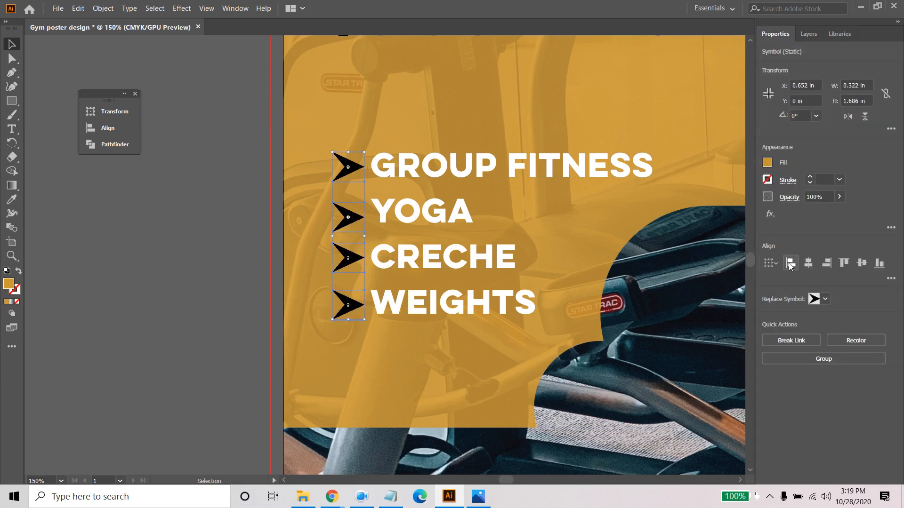
{"action": "left_click", "coordinate": [891, 279]}
{"action": "left_click", "coordinate": [797, 349]}
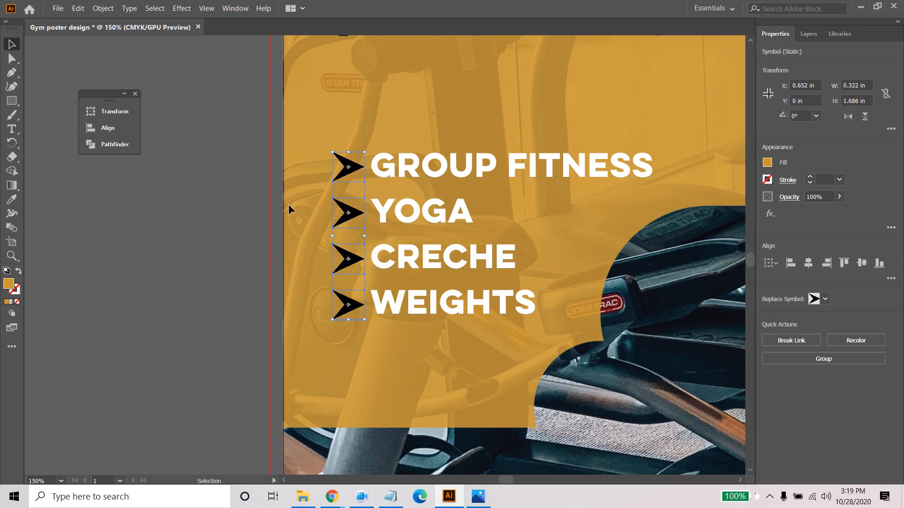
- Set the services list's leading to 34 pt so the lines match the arrowhead spacing
{"action": "left_click", "coordinate": [236, 193]}
{"action": "left_click", "coordinate": [464, 310]}
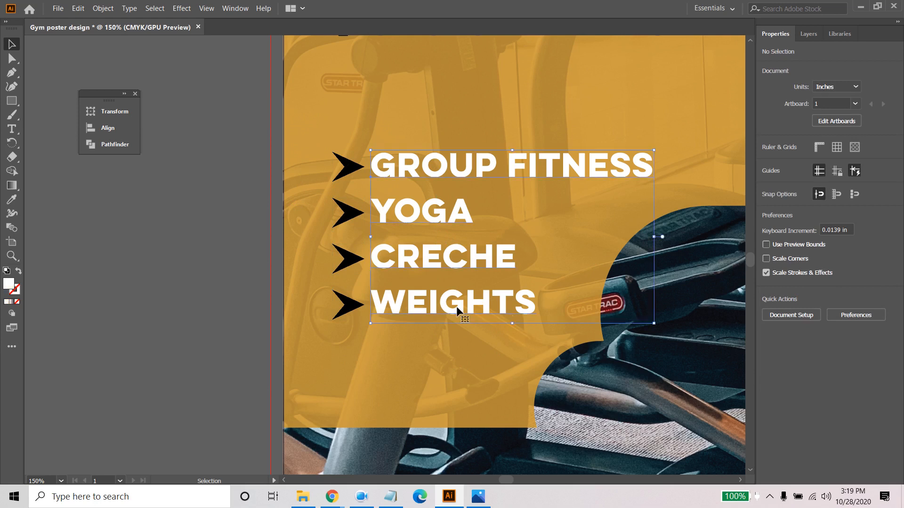
{"action": "left_click", "coordinate": [849, 289]}
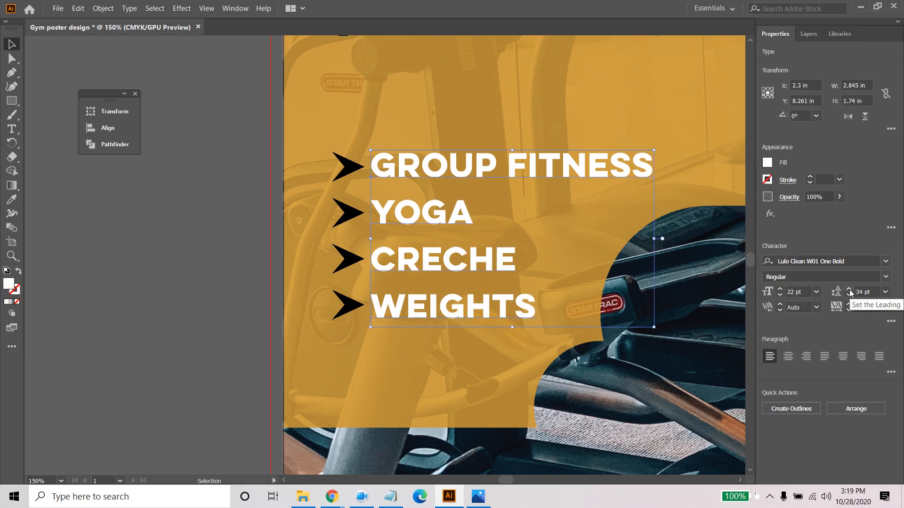
{"action": "left_click", "coordinate": [849, 289]}
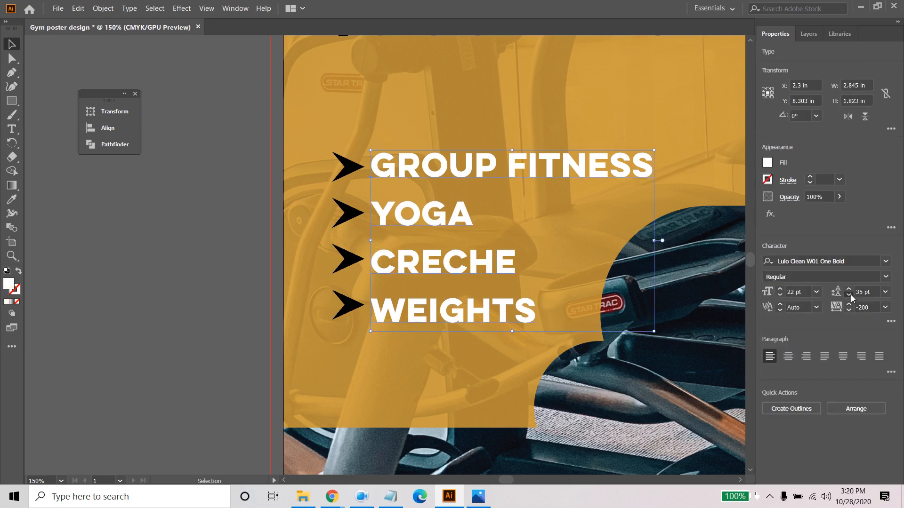
{"action": "left_click", "coordinate": [849, 295]}
{"action": "left_click", "coordinate": [465, 342]}
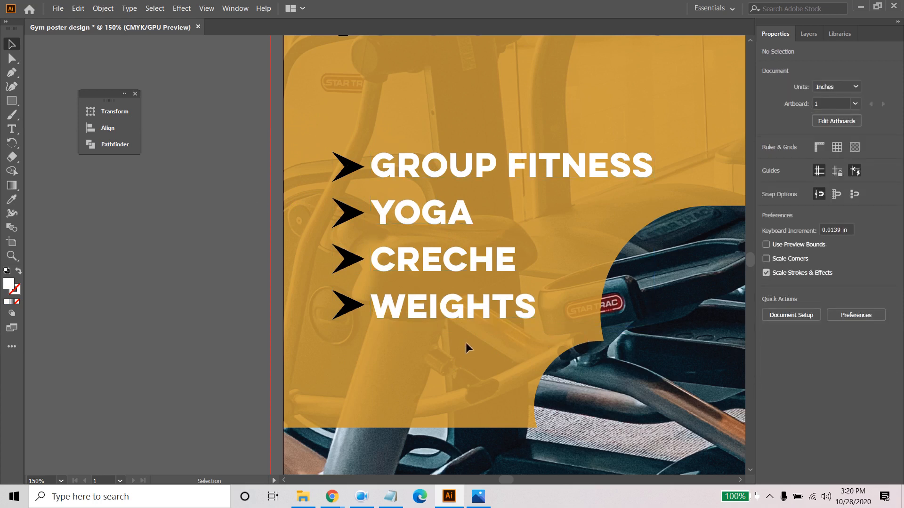
- Move the Fitness Factory logo inward from the poster's right edge to about X 6.36 in, Y 10.18 in
{"action": "scroll", "coordinate": [465, 342], "scroll_direction": "down", "scroll_amount": 4}
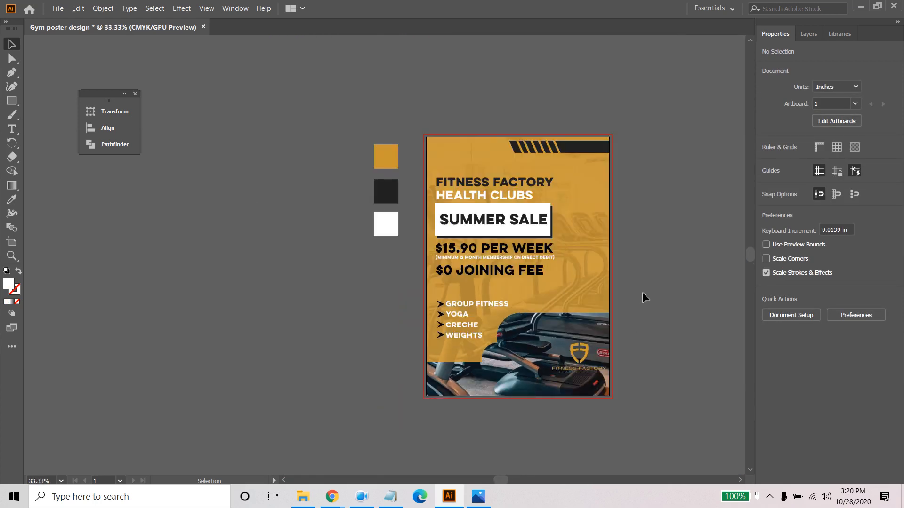
{"action": "left_click_drag", "start_coordinate": [649, 293], "coordinate": [619, 266]}
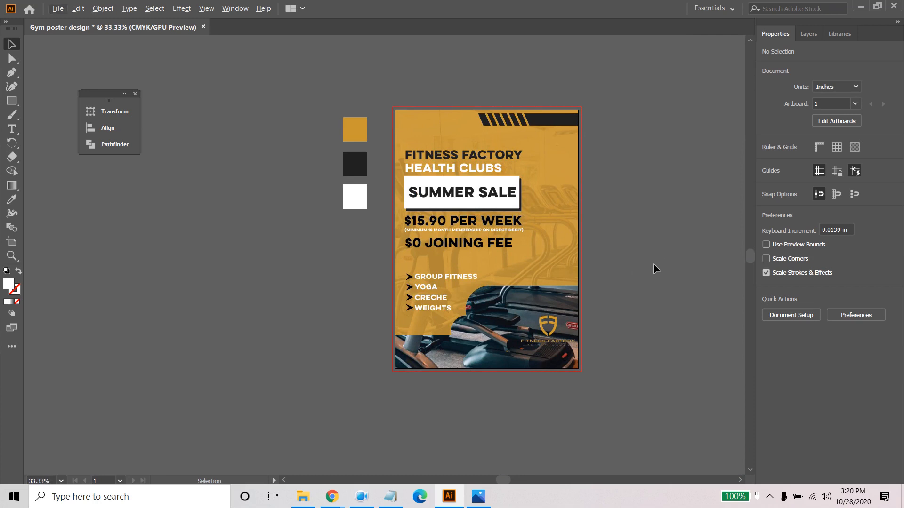
{"action": "left_click_drag", "start_coordinate": [635, 309], "coordinate": [639, 285]}
{"action": "scroll", "coordinate": [587, 288], "scroll_direction": "up", "scroll_amount": 1}
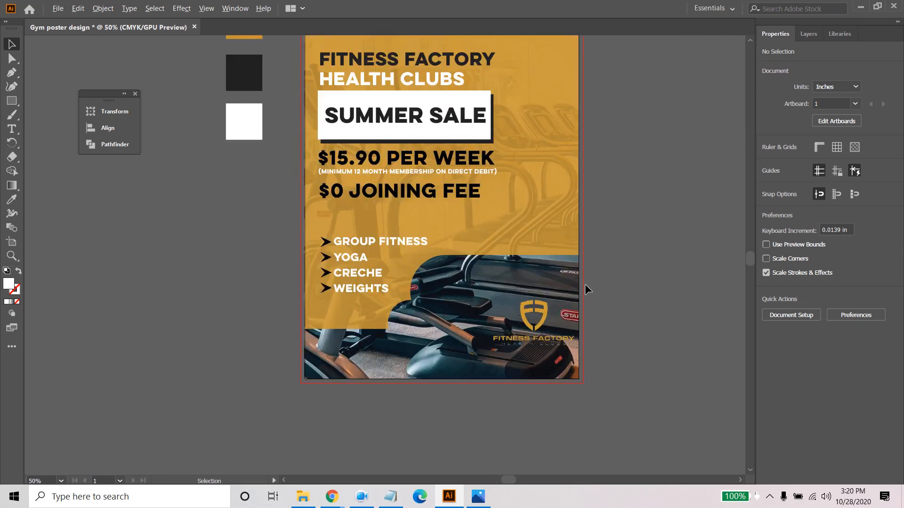
{"action": "left_click", "coordinate": [536, 320]}
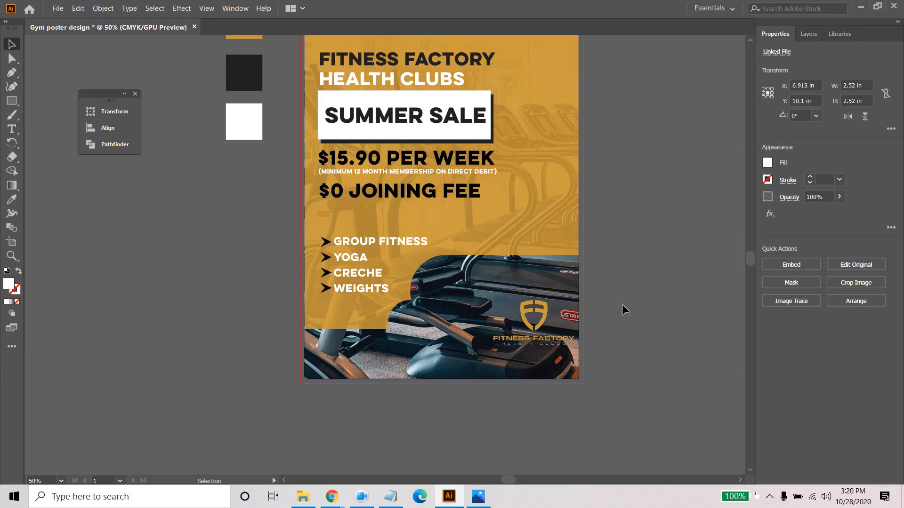
{"action": "left_click", "coordinate": [622, 308]}
{"action": "left_click", "coordinate": [555, 314]}
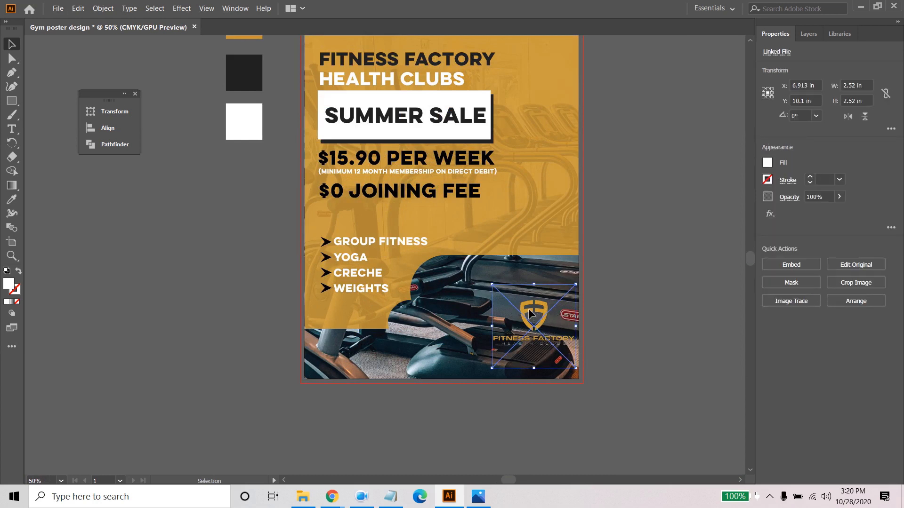
{"action": "left_click_drag", "start_coordinate": [529, 314], "coordinate": [511, 316]}
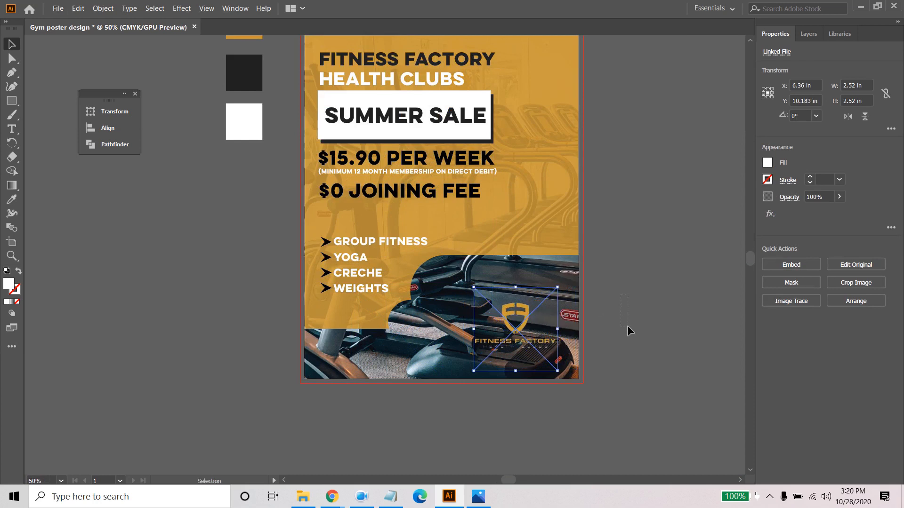
{"action": "left_click_drag", "start_coordinate": [627, 326], "coordinate": [628, 327]}
{"action": "left_click", "coordinate": [522, 321]}
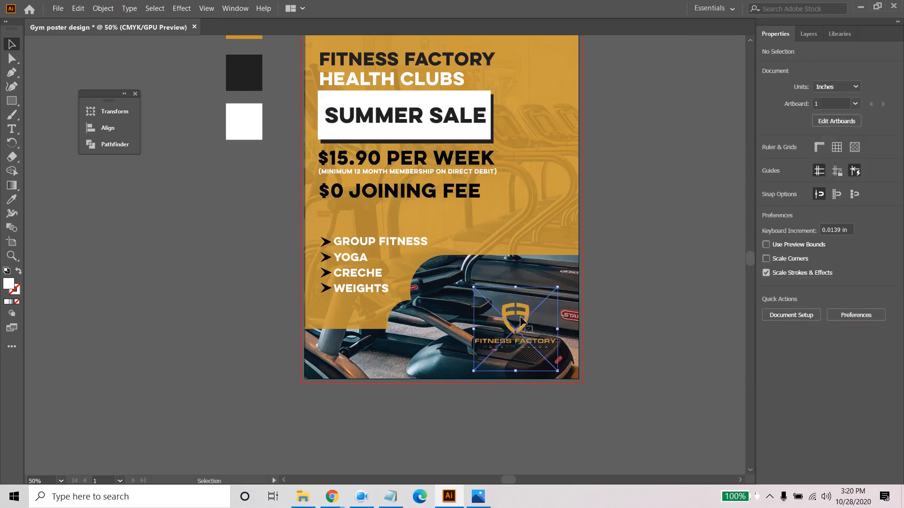
{"action": "left_click", "coordinate": [603, 289]}
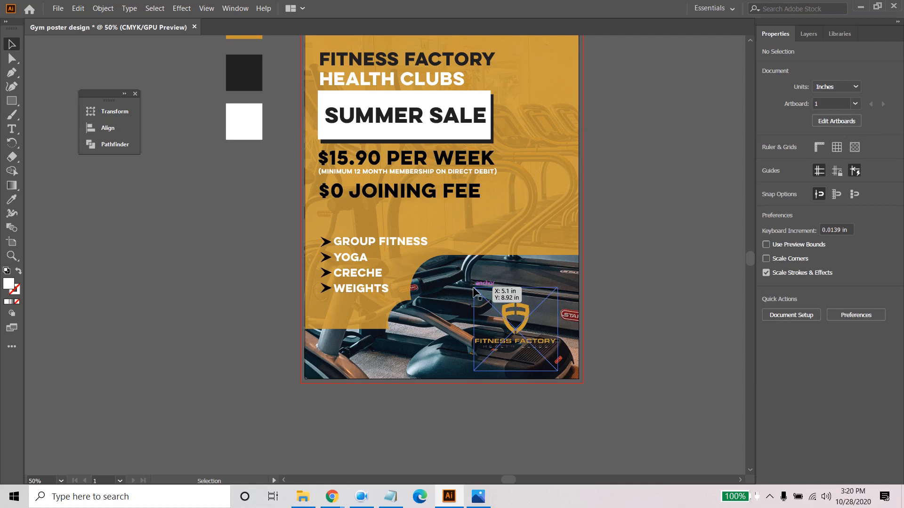
- Group the services list with its four arrowheads and move the group up beneath the joining fee line, to about Y 7.59 in
{"action": "scroll", "coordinate": [641, 295], "scroll_direction": "up", "scroll_amount": 3}
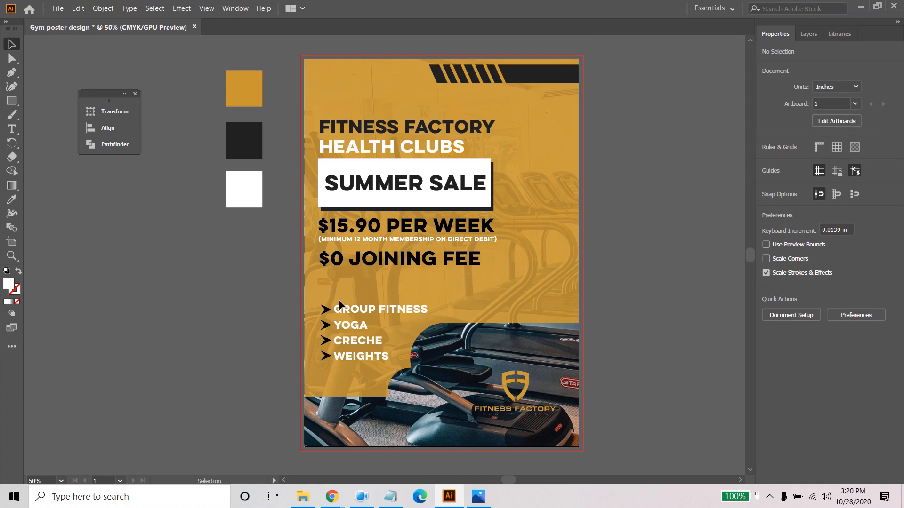
{"action": "left_click_drag", "start_coordinate": [317, 337], "coordinate": [375, 365]}
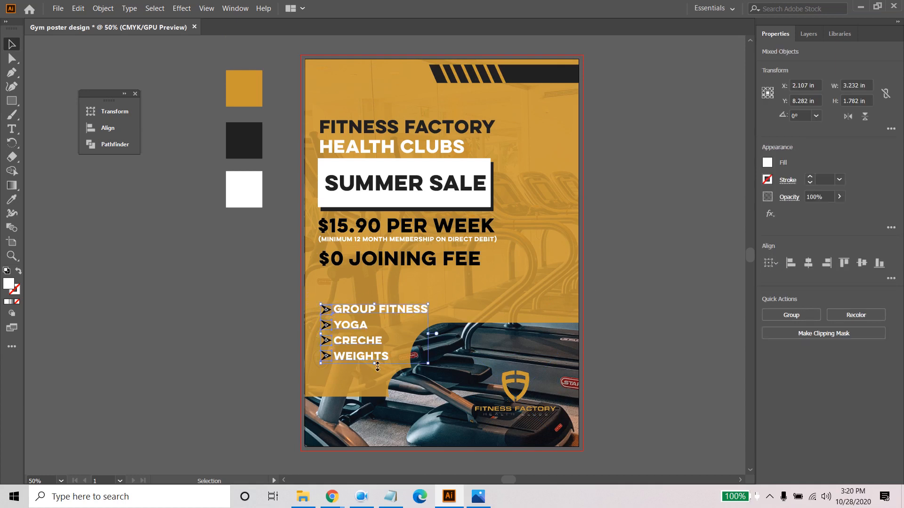
{"action": "key", "text": "ctrl+g"}
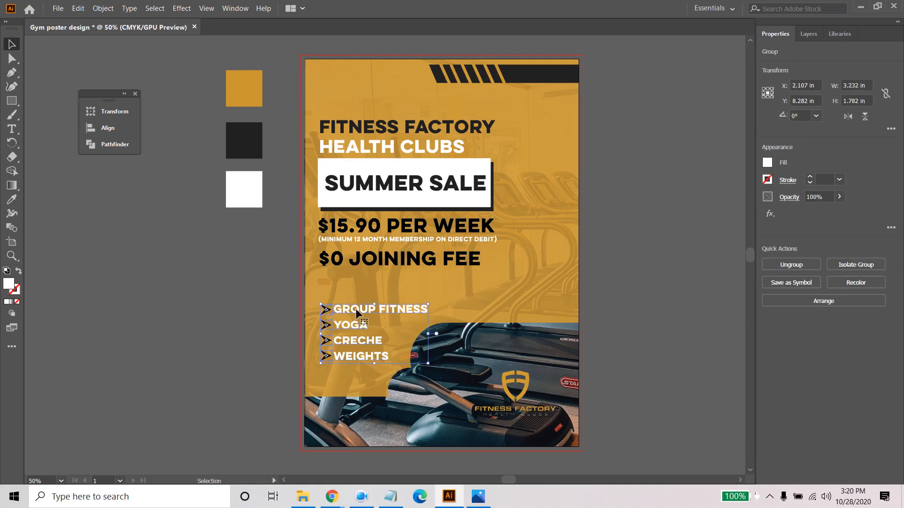
{"action": "left_click_drag", "start_coordinate": [356, 313], "coordinate": [359, 285]}
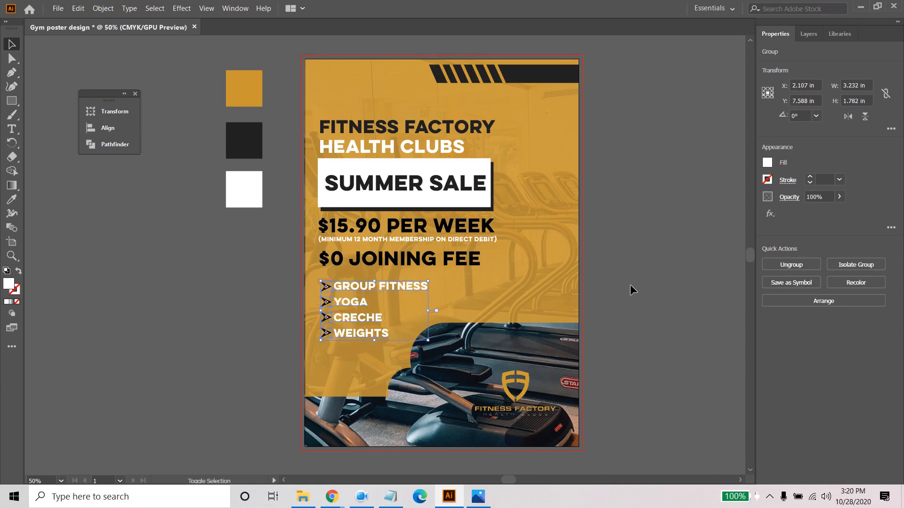
{"action": "left_click", "coordinate": [670, 285]}
- Move the Fitness Factory logo slightly up over the treadmill photo
{"action": "scroll", "coordinate": [666, 286], "scroll_direction": "up", "scroll_amount": 2}
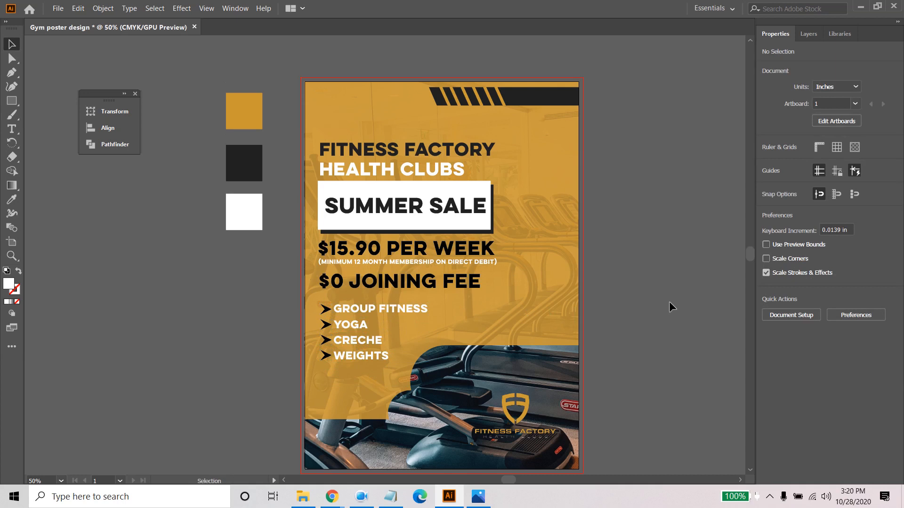
{"action": "scroll", "coordinate": [702, 304], "scroll_direction": "down", "scroll_amount": 6}
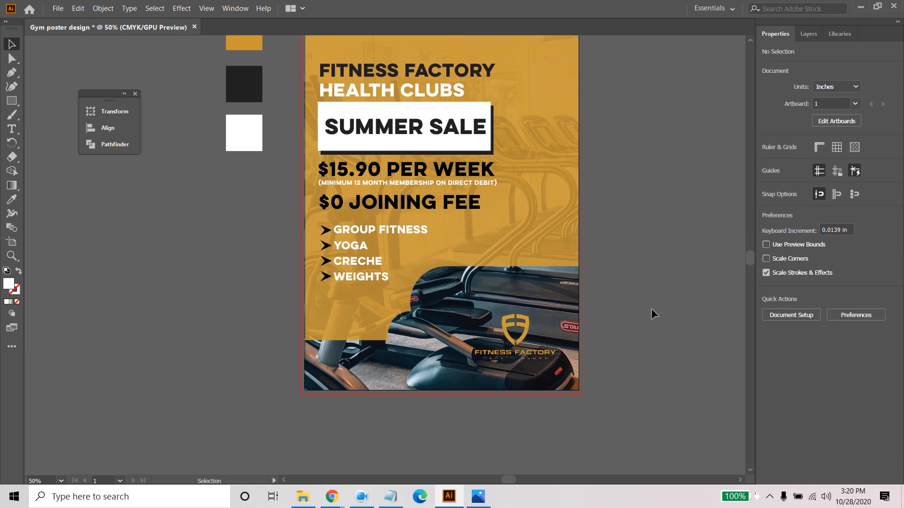
{"action": "scroll", "coordinate": [665, 361], "scroll_direction": "up", "scroll_amount": 6}
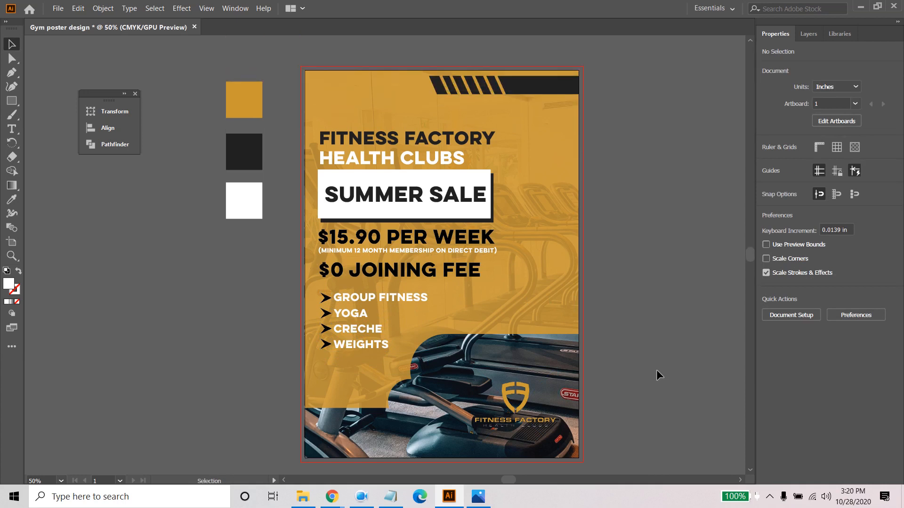
{"action": "scroll", "coordinate": [658, 375], "scroll_direction": "up", "scroll_amount": 2}
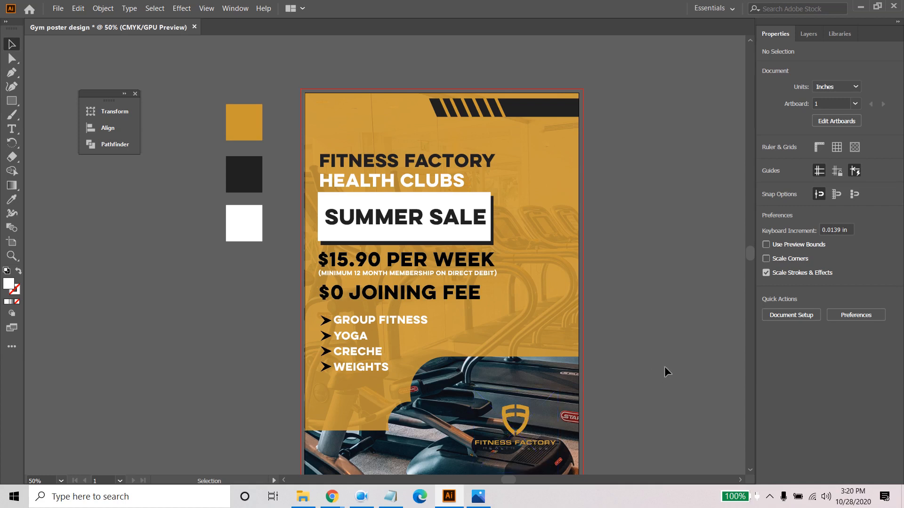
{"action": "left_click", "coordinate": [516, 410]}
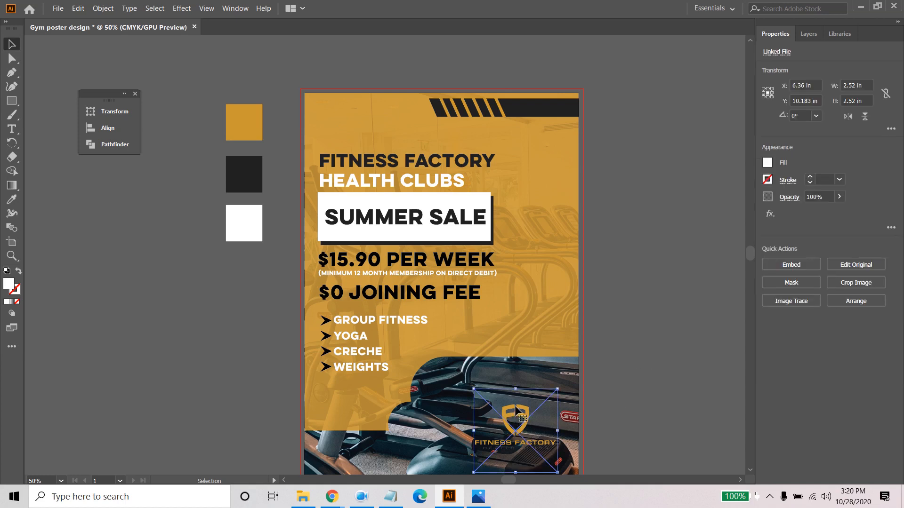
{"action": "left_click", "coordinate": [626, 379]}
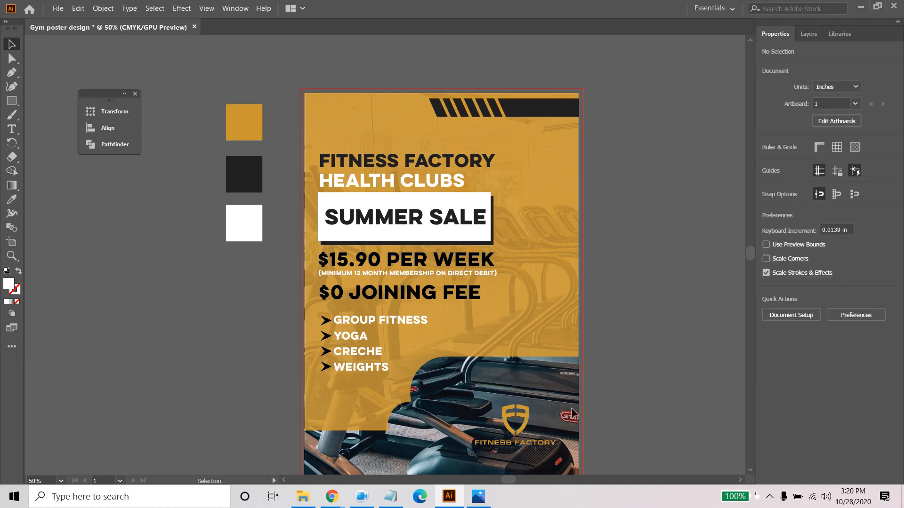
{"action": "left_click_drag", "start_coordinate": [520, 411], "coordinate": [521, 393]}
{"action": "left_click", "coordinate": [628, 380]}
- Switch to Chrome, examine the address and phone details in the Fitness Factory Lightsview page's contact section, and return to Illustrator
{"action": "scroll", "coordinate": [629, 380], "scroll_direction": "down", "scroll_amount": 2}
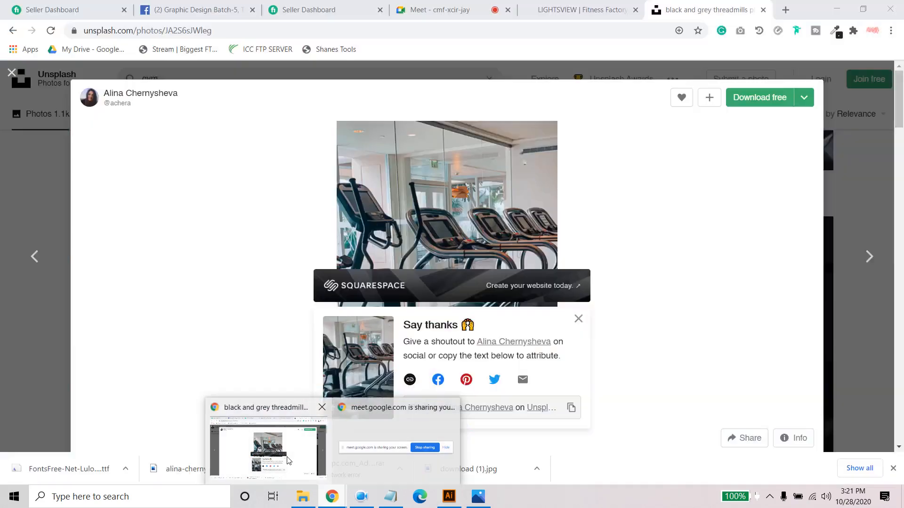
{"action": "left_click", "coordinate": [297, 470]}
{"action": "left_click", "coordinate": [582, 4]}
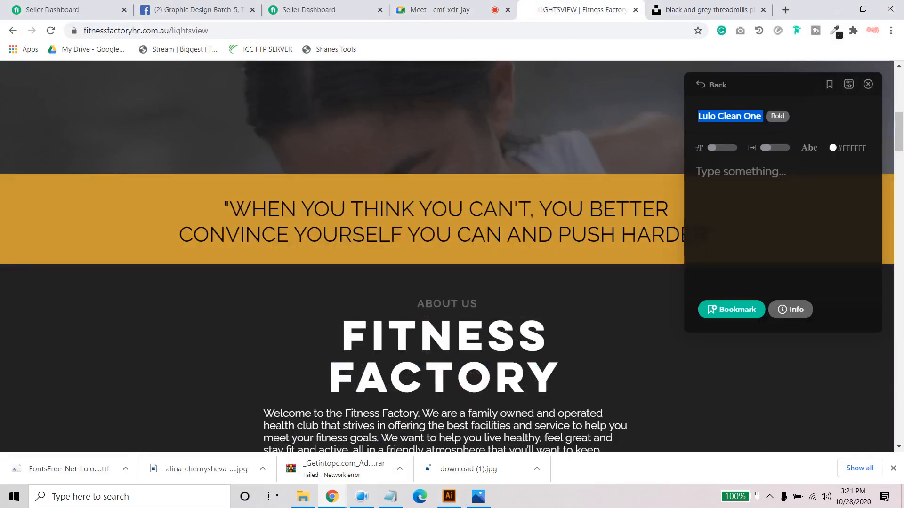
{"action": "scroll", "coordinate": [515, 339], "scroll_direction": "down", "scroll_amount": 15}
{"action": "scroll", "coordinate": [515, 338], "scroll_direction": "down", "scroll_amount": 20}
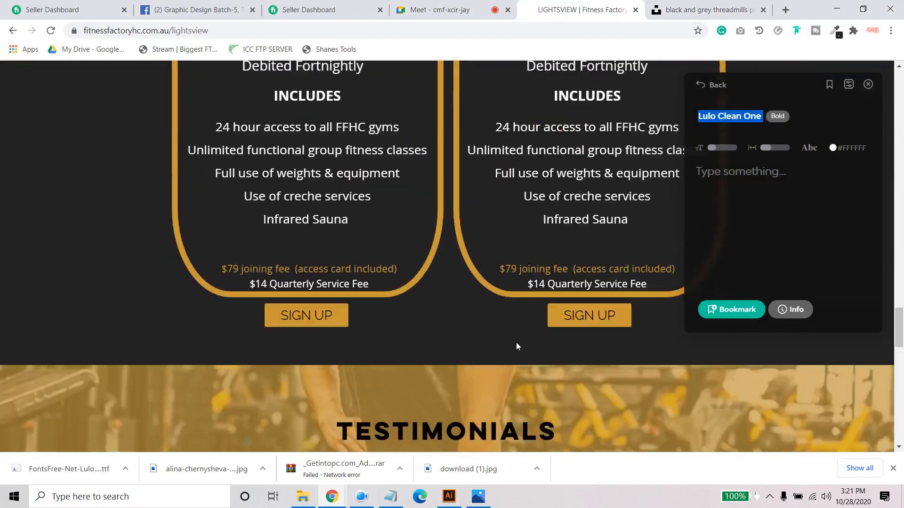
{"action": "scroll", "coordinate": [514, 349], "scroll_direction": "up", "scroll_amount": 6}
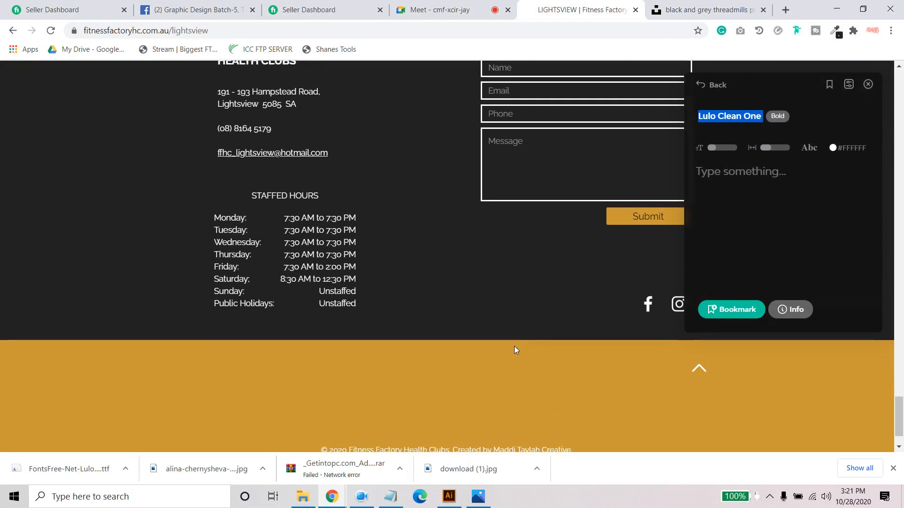
{"action": "scroll", "coordinate": [380, 358], "scroll_direction": "down", "scroll_amount": 1}
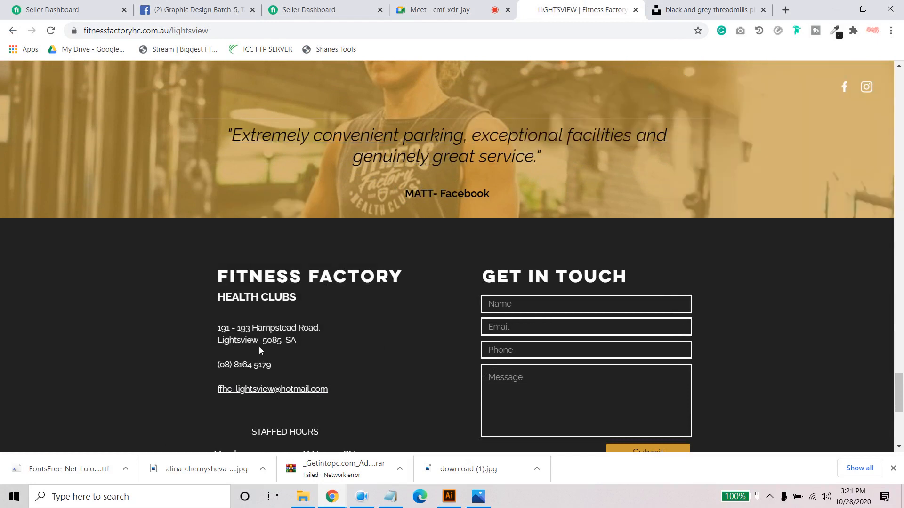
{"action": "left_click_drag", "start_coordinate": [225, 330], "coordinate": [339, 343]}
{"action": "left_click", "coordinate": [339, 343]}
{"action": "double_click", "coordinate": [311, 363]}
{"action": "left_click", "coordinate": [389, 354]}
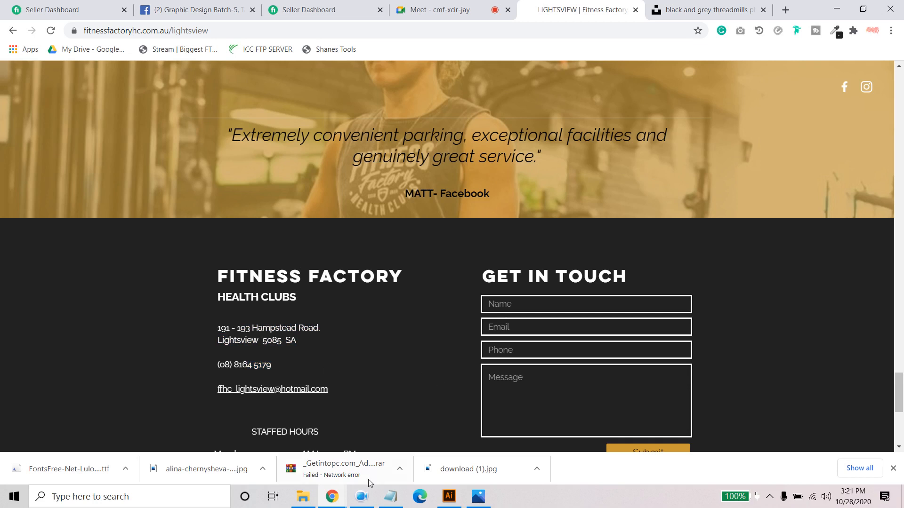
{"action": "left_click", "coordinate": [449, 496]}
{"action": "scroll", "coordinate": [439, 386], "scroll_direction": "down", "scroll_amount": 1}
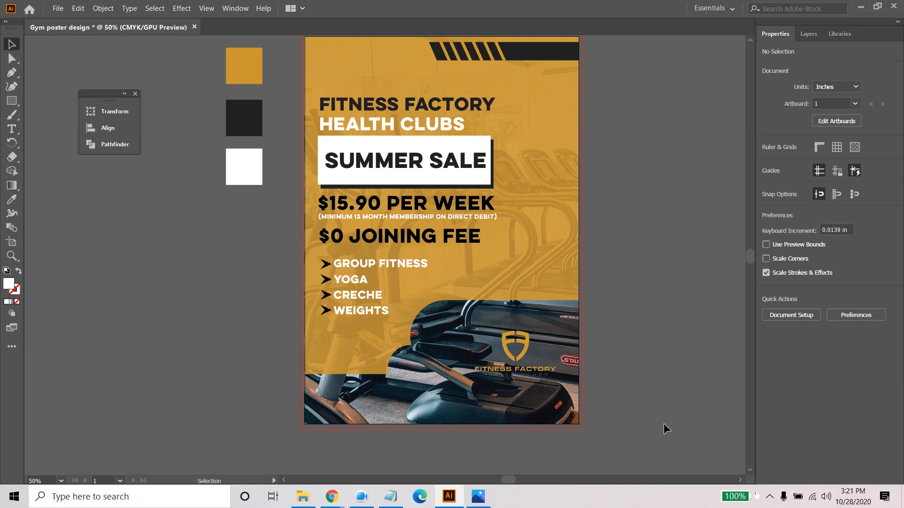
- Switch to Chrome and search Google in a new tab for "qr code png download", showing the image results
{"action": "left_click", "coordinate": [360, 495]}
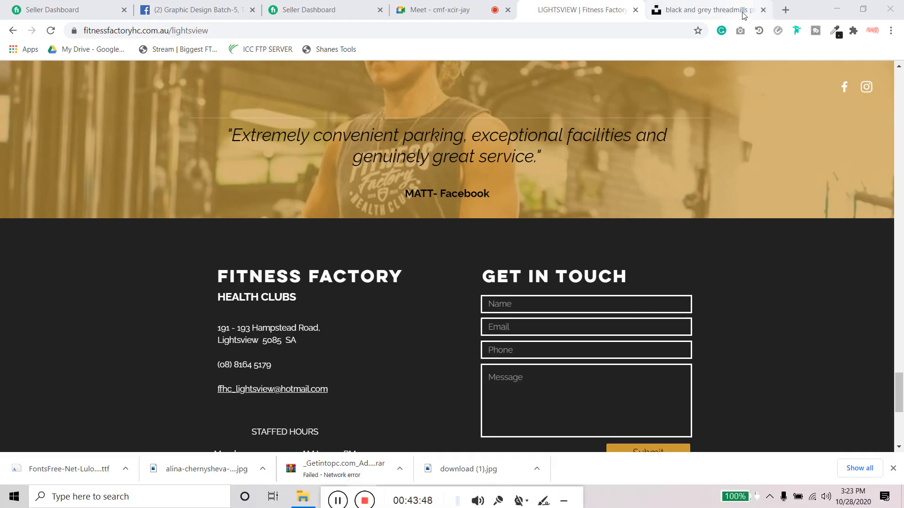
{"action": "left_click", "coordinate": [785, 9]}
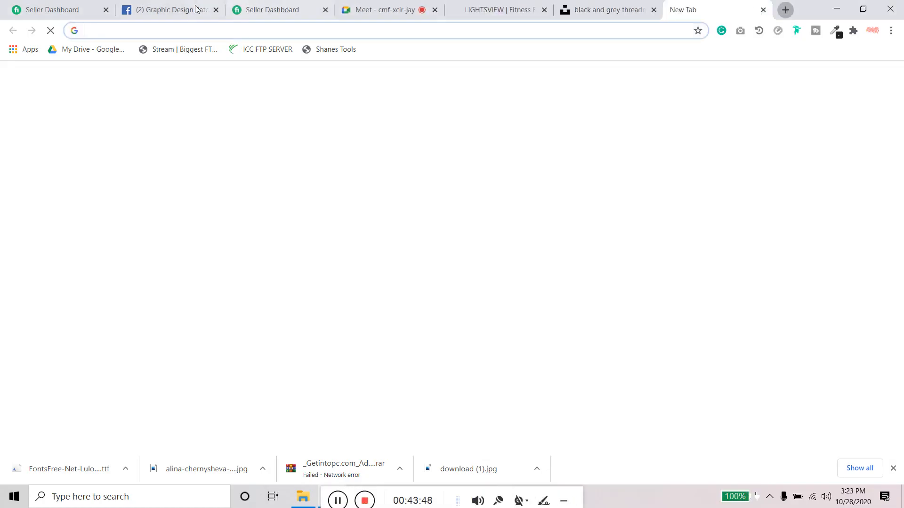
{"action": "type", "text": "qr code "}
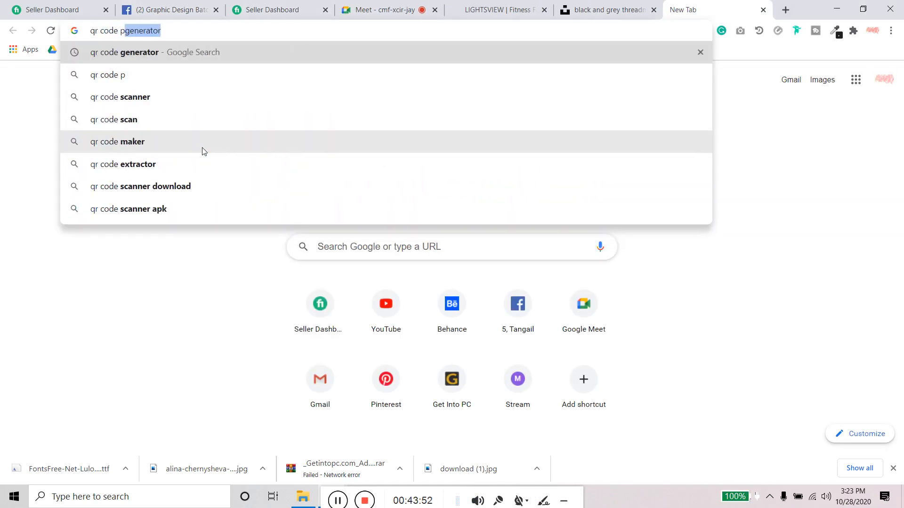
{"action": "type", "text": "png do"}
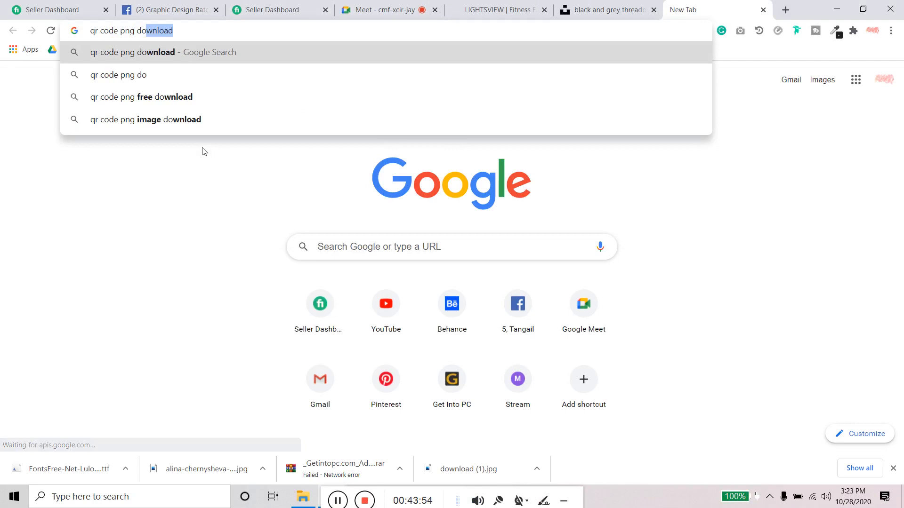
{"action": "key", "text": "Return"}
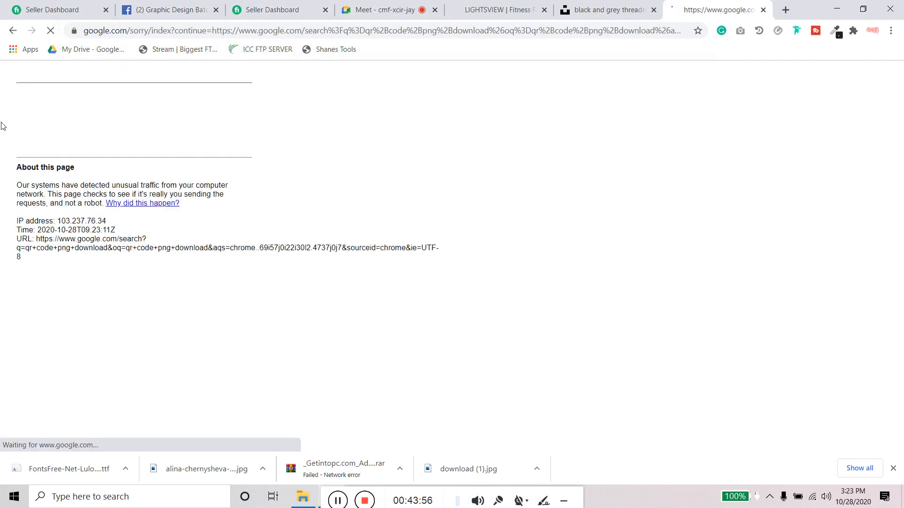
{"action": "left_click", "coordinate": [27, 125]}
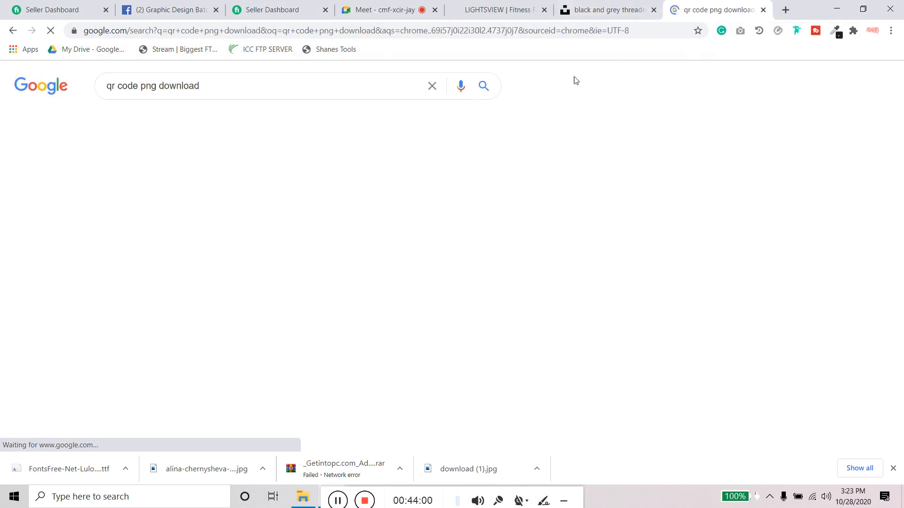
{"action": "left_click", "coordinate": [140, 256]}
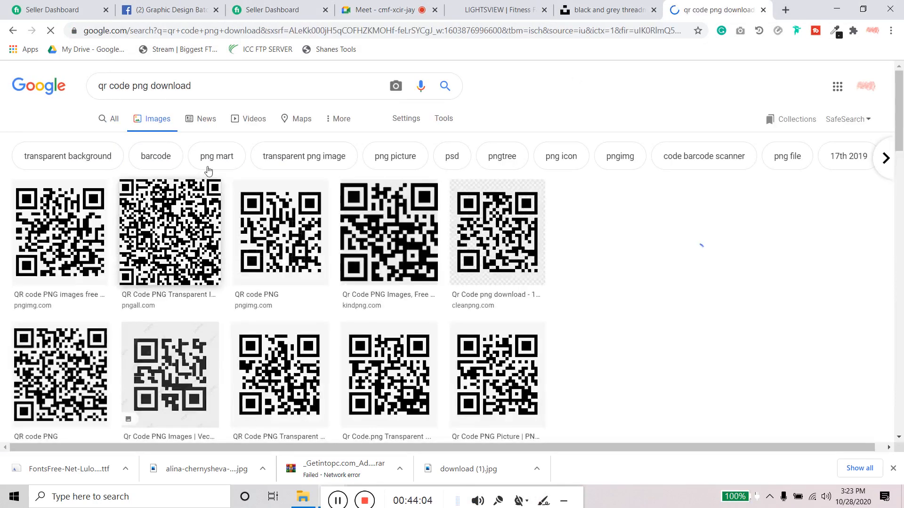
- Save the first QR code image from pngimg.com to the Desktop as the PNG file qr_code_PNG2
{"action": "left_click", "coordinate": [54, 215]}
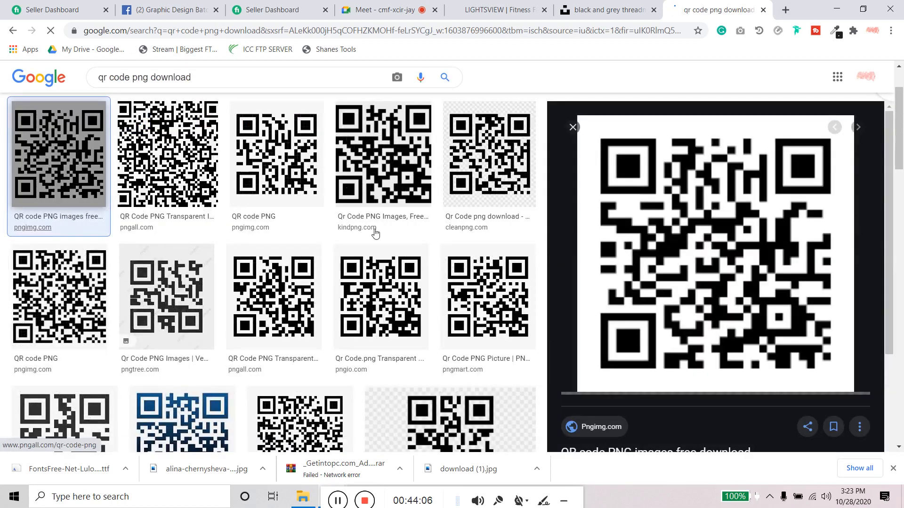
{"action": "right_click", "coordinate": [690, 206]}
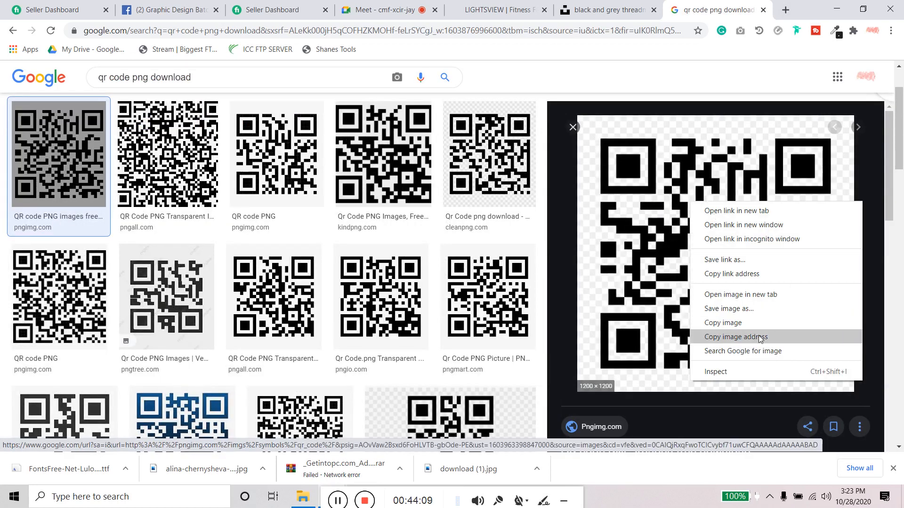
{"action": "left_click", "coordinate": [752, 294]}
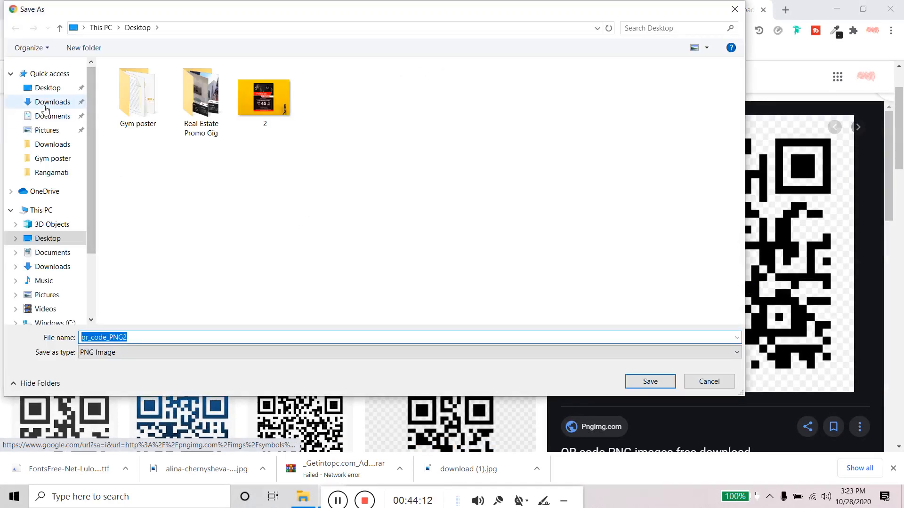
{"action": "left_click", "coordinate": [650, 381]}
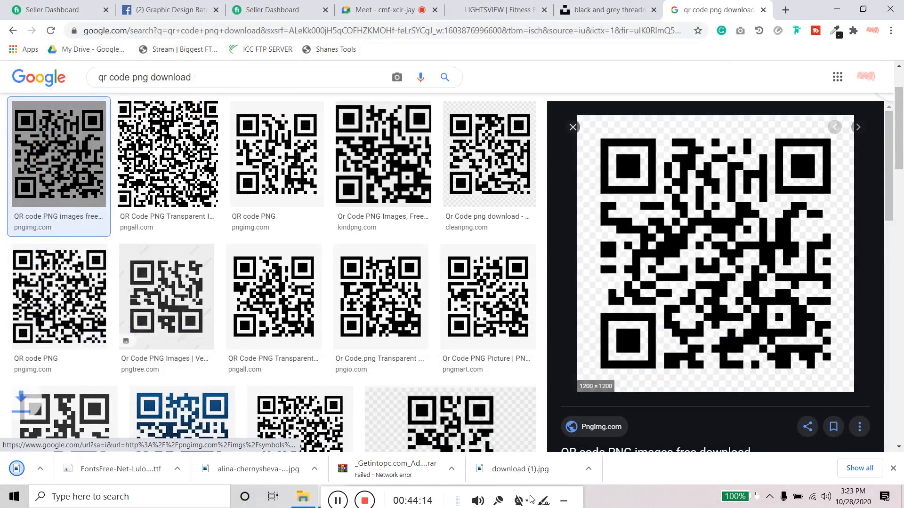
- Return to Illustrator and place qr_code_PNG2 from the Desktop into the poster document as an embedded image, without linking
{"action": "left_click", "coordinate": [449, 498]}
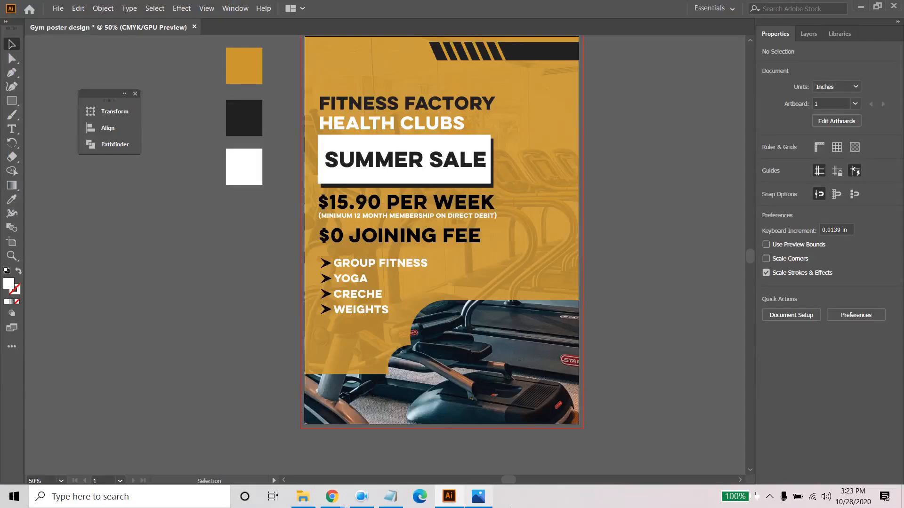
{"action": "left_click", "coordinate": [58, 8]}
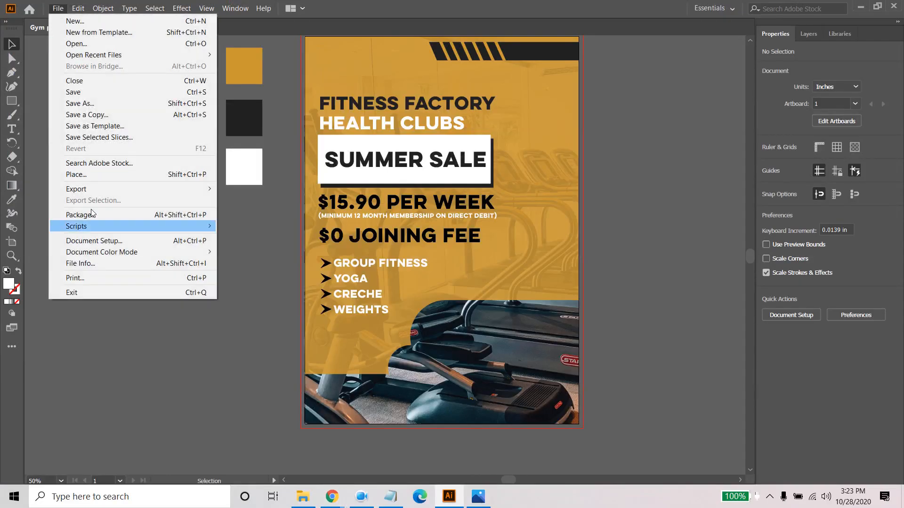
{"action": "left_click", "coordinate": [89, 174]}
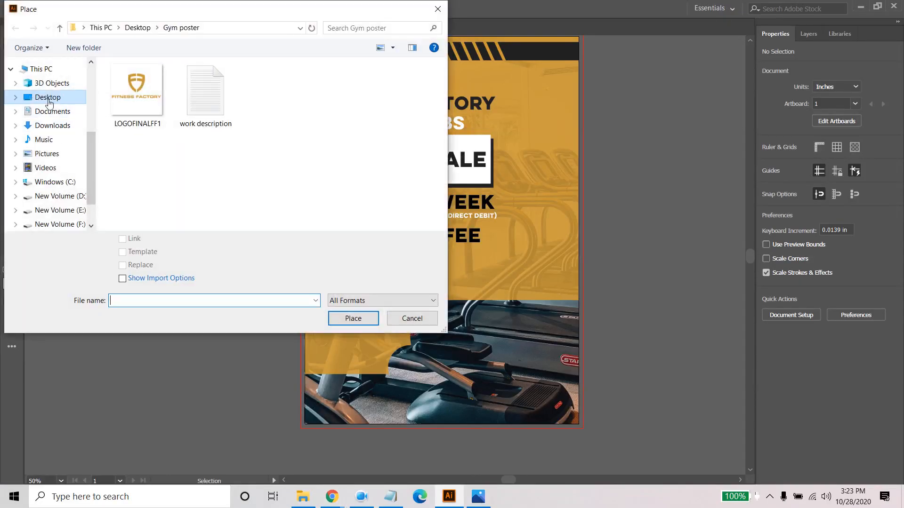
{"action": "left_click", "coordinate": [47, 97]}
{"action": "left_click", "coordinate": [400, 167]}
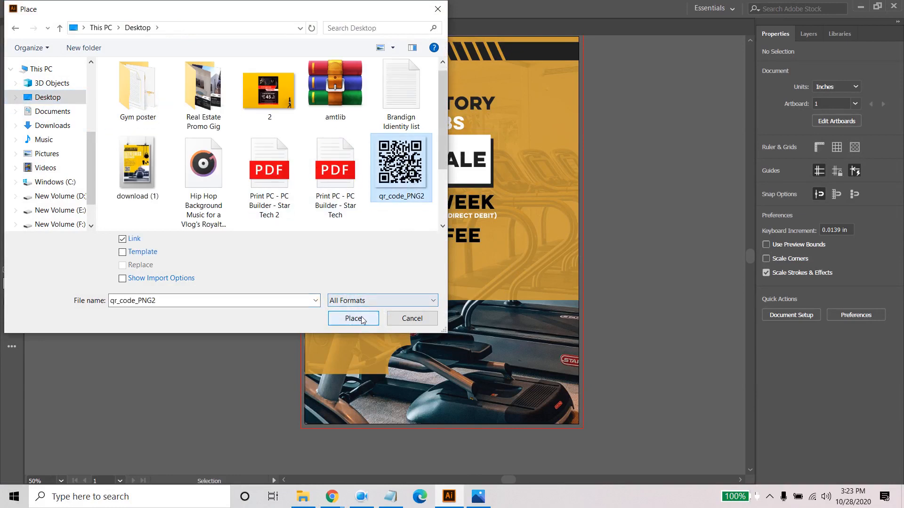
{"action": "left_click", "coordinate": [122, 239]}
{"action": "left_click", "coordinate": [356, 319]}
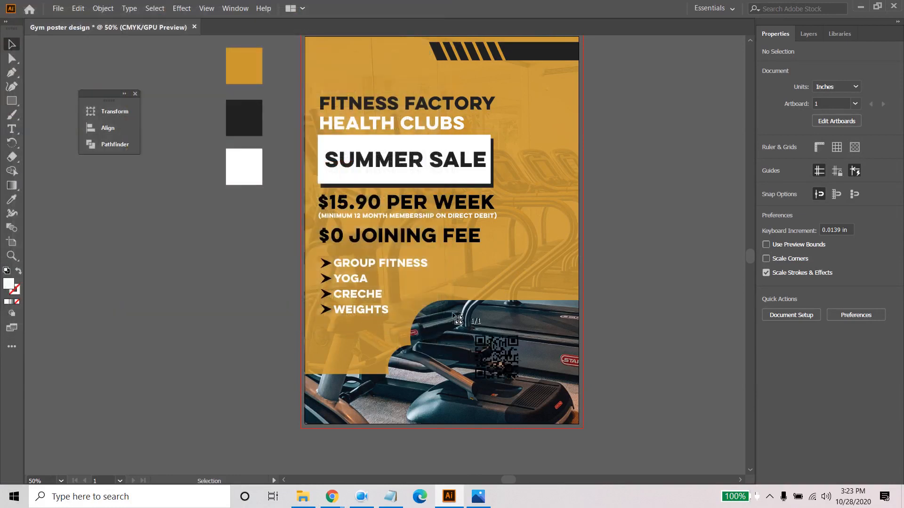
{"action": "left_click", "coordinate": [452, 296]}
{"action": "left_click_drag", "start_coordinate": [454, 295], "coordinate": [578, 421]}
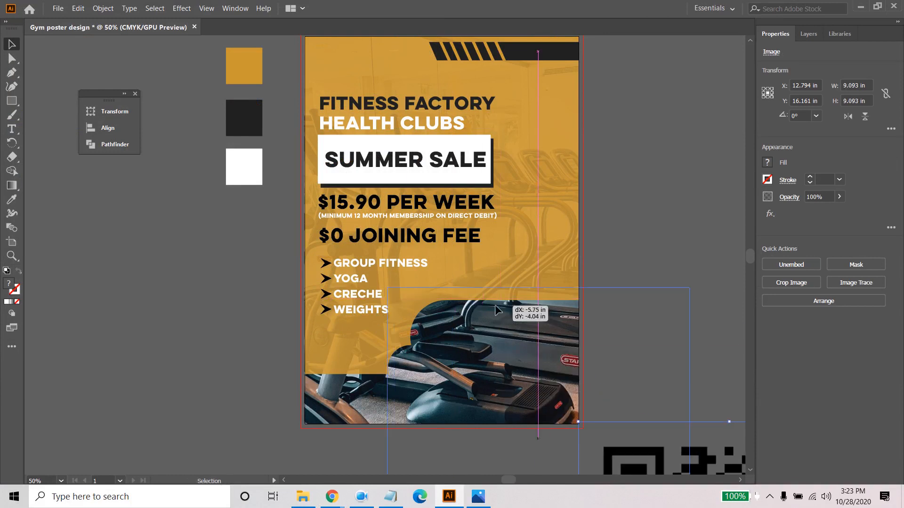
- Move the QR code over the treadmill photo and scale it to about 2.08 in square, near X 6.77 in, Y 10.26 in
{"action": "left_click_drag", "start_coordinate": [685, 443], "coordinate": [490, 299]}
{"action": "left_click_drag", "start_coordinate": [385, 278], "coordinate": [528, 366]}
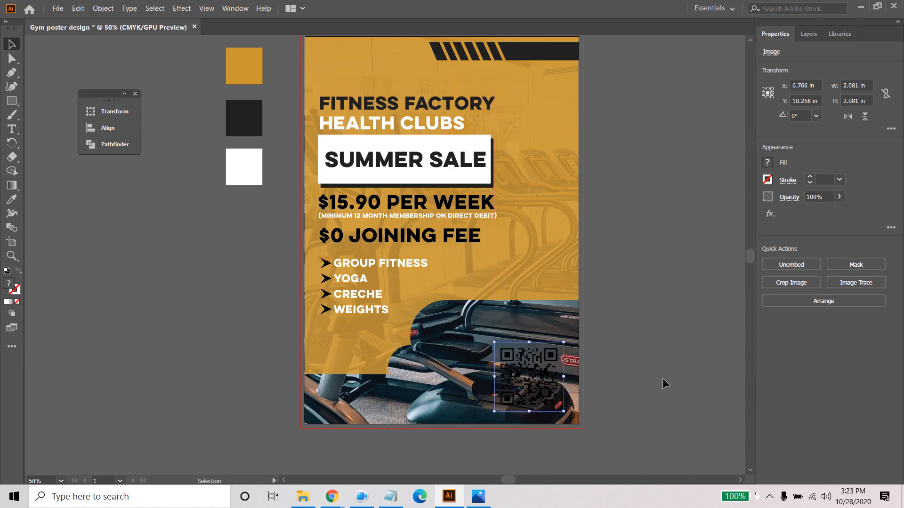
{"action": "left_click", "coordinate": [664, 382]}
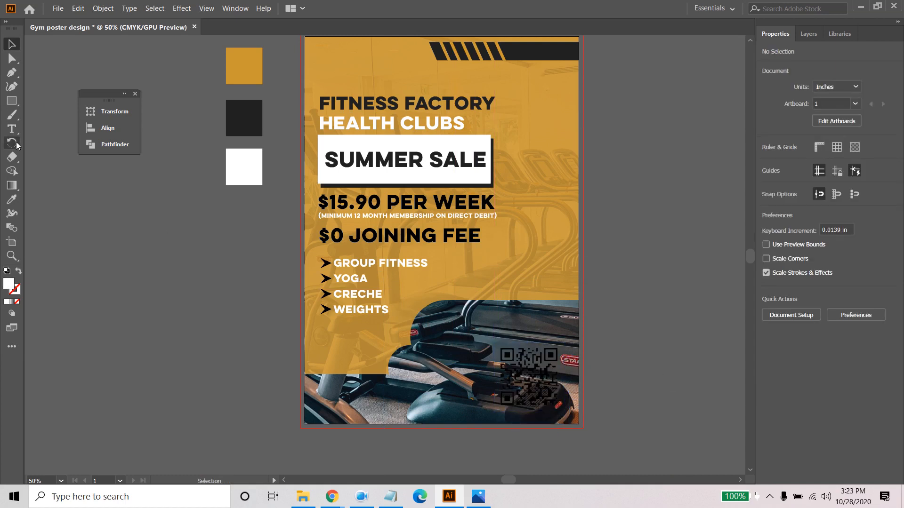
- Draw a white rectangle covering the QR code area and reorder the layers so the QR image sits above it
{"action": "left_click", "coordinate": [12, 101]}
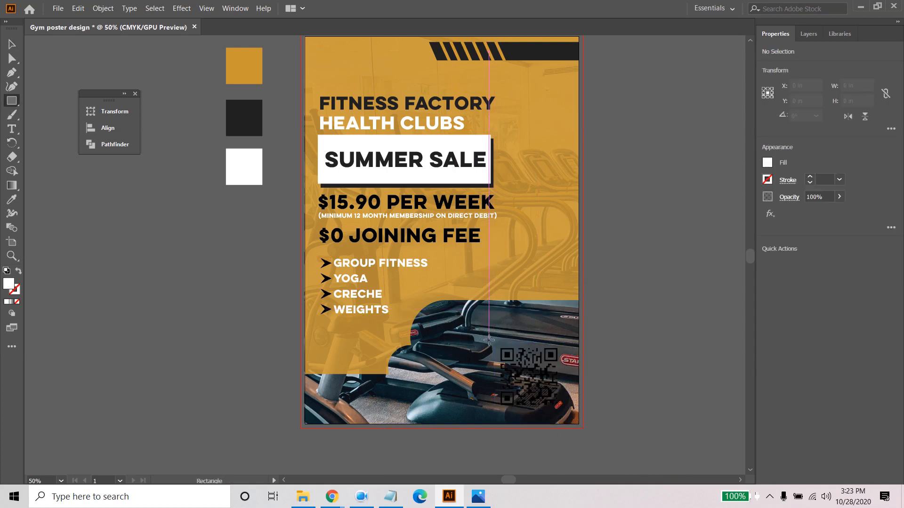
{"action": "left_click_drag", "start_coordinate": [494, 342], "coordinate": [565, 411]}
{"action": "left_click", "coordinate": [808, 34]}
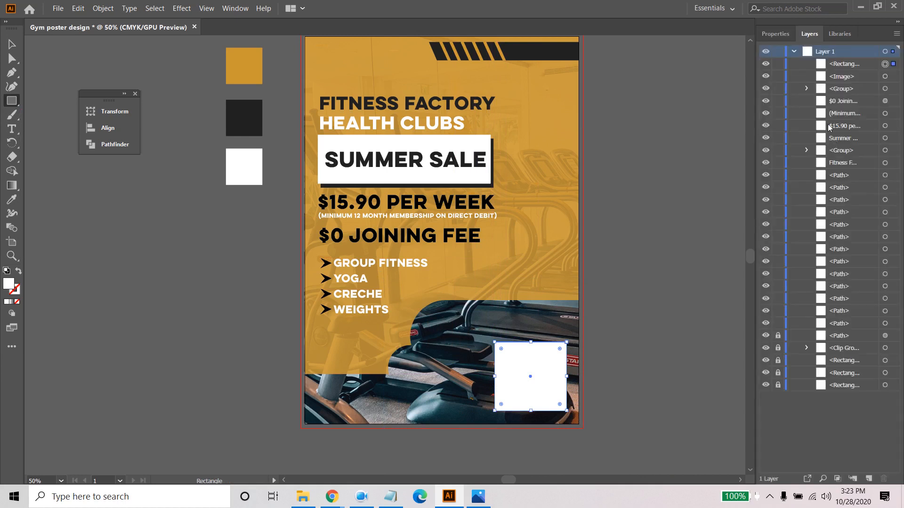
{"action": "left_click_drag", "start_coordinate": [841, 76], "coordinate": [840, 60]}
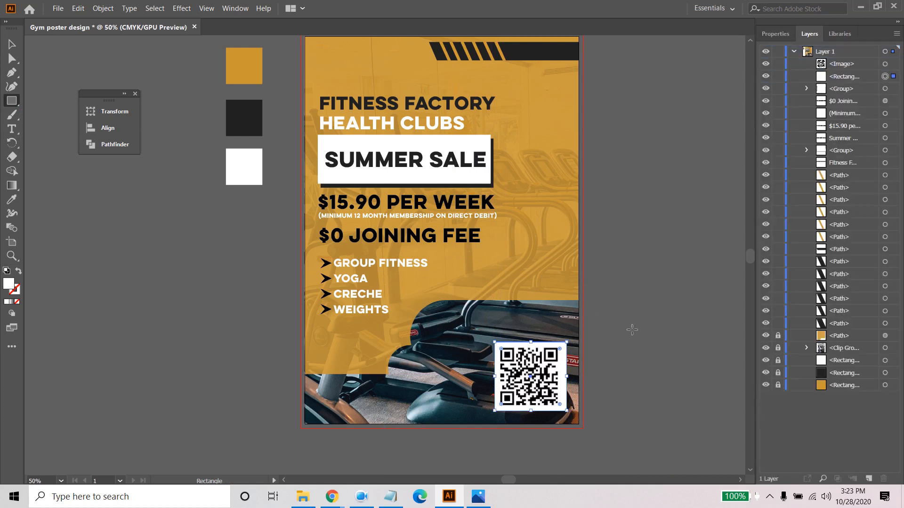
{"action": "left_click", "coordinate": [11, 43]}
{"action": "left_click", "coordinate": [441, 438]}
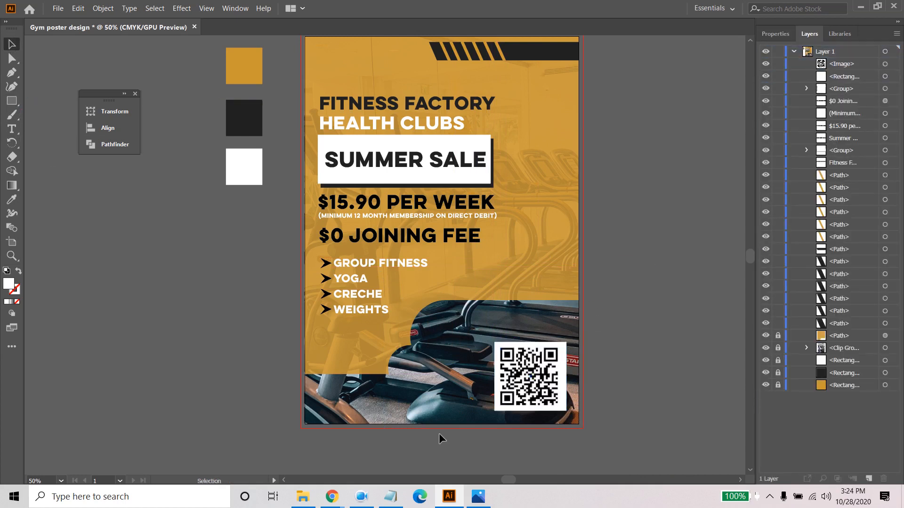
- Group the QR code with its white background and scale the group down about its centre
{"action": "left_click_drag", "start_coordinate": [473, 347], "coordinate": [560, 402]}
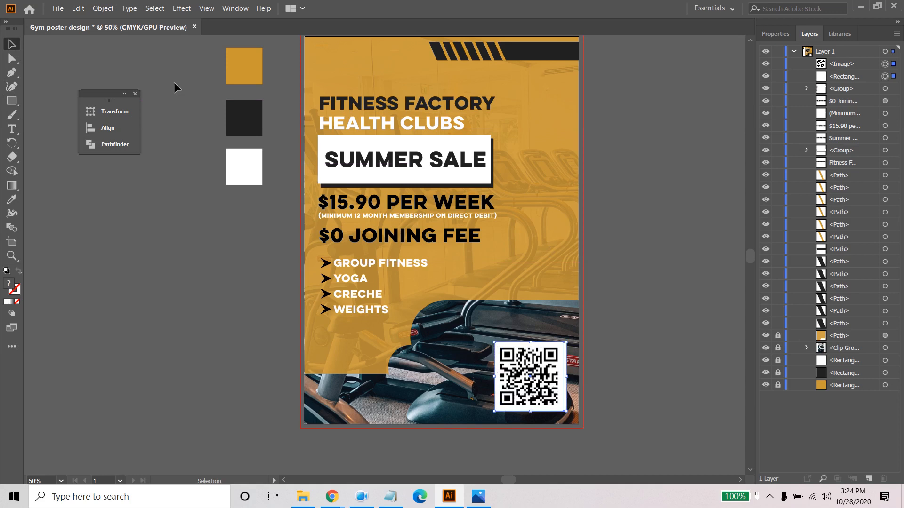
{"action": "left_click", "coordinate": [103, 8]}
{"action": "left_click", "coordinate": [121, 58]}
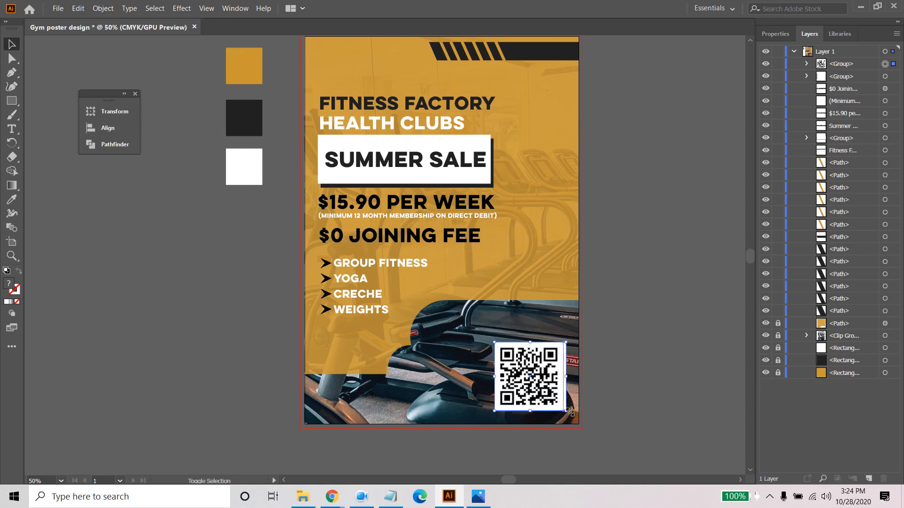
{"action": "left_click_drag", "start_coordinate": [568, 411], "coordinate": [560, 405]}
{"action": "left_click", "coordinate": [697, 391]}
- Try the QR code group beneath the services list, and undo the move
{"action": "left_click", "coordinate": [522, 379]}
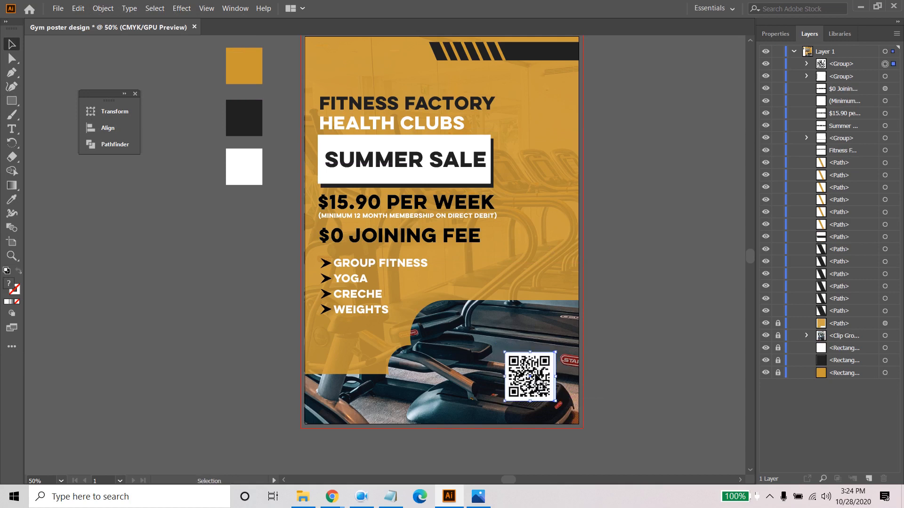
{"action": "left_click_drag", "start_coordinate": [535, 377], "coordinate": [349, 340]}
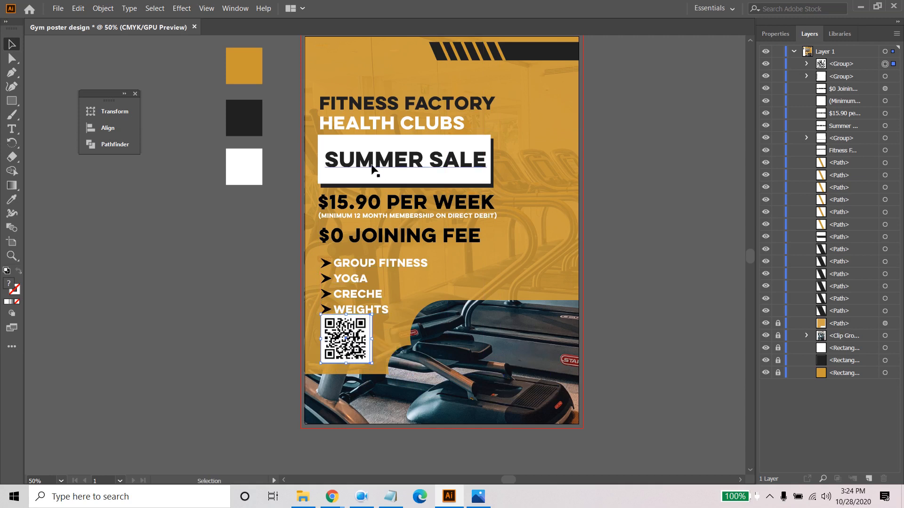
{"action": "key", "text": "ctrl+z"}
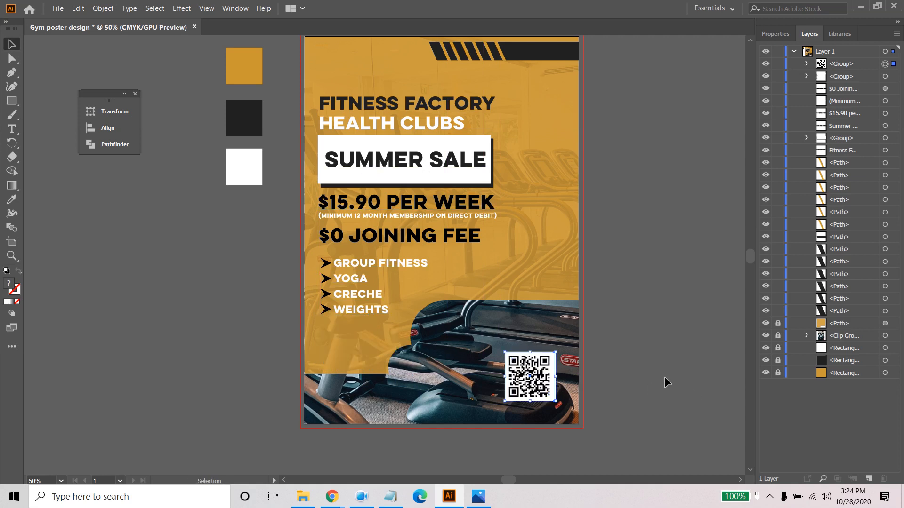
{"action": "left_click", "coordinate": [687, 377]}
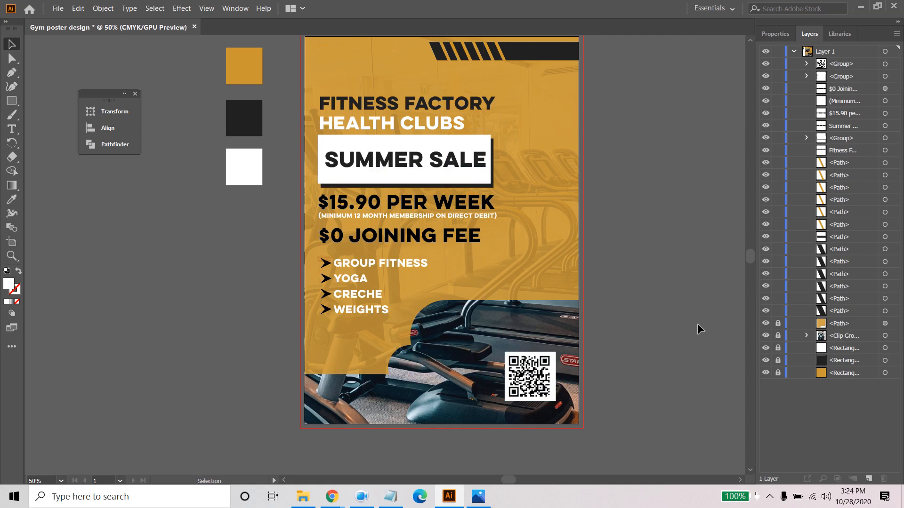
- Scale the QR code group down slightly more about its centre over the treadmill photo
{"action": "scroll", "coordinate": [697, 325], "scroll_direction": "up", "scroll_amount": 2}
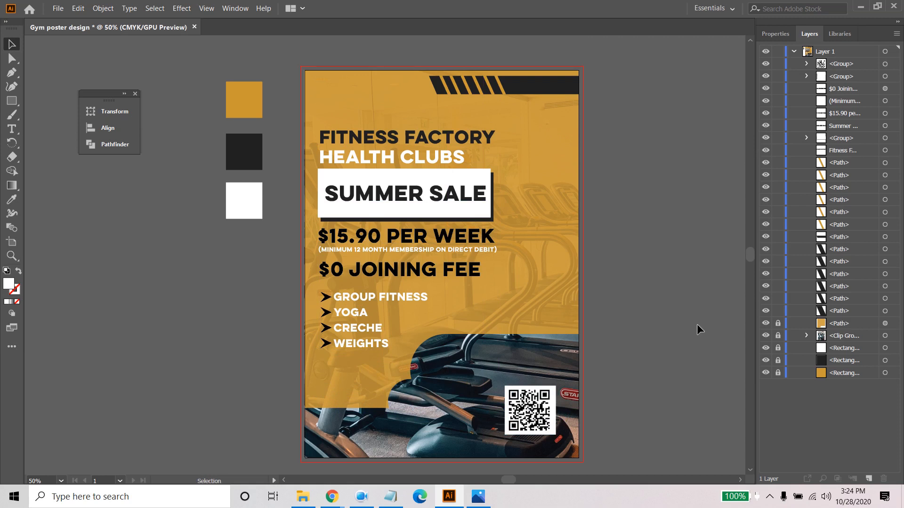
{"action": "left_click", "coordinate": [545, 416]}
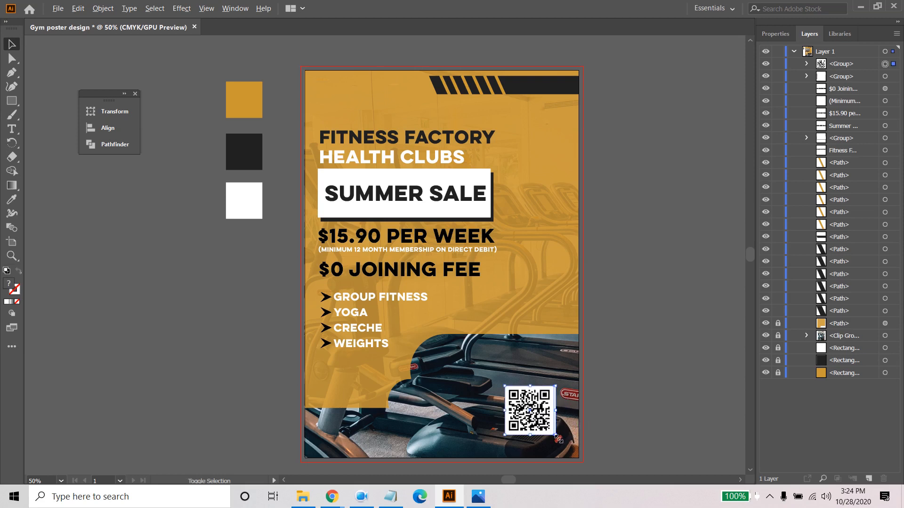
{"action": "left_click_drag", "start_coordinate": [556, 434], "coordinate": [552, 431]}
{"action": "left_click", "coordinate": [676, 379]}
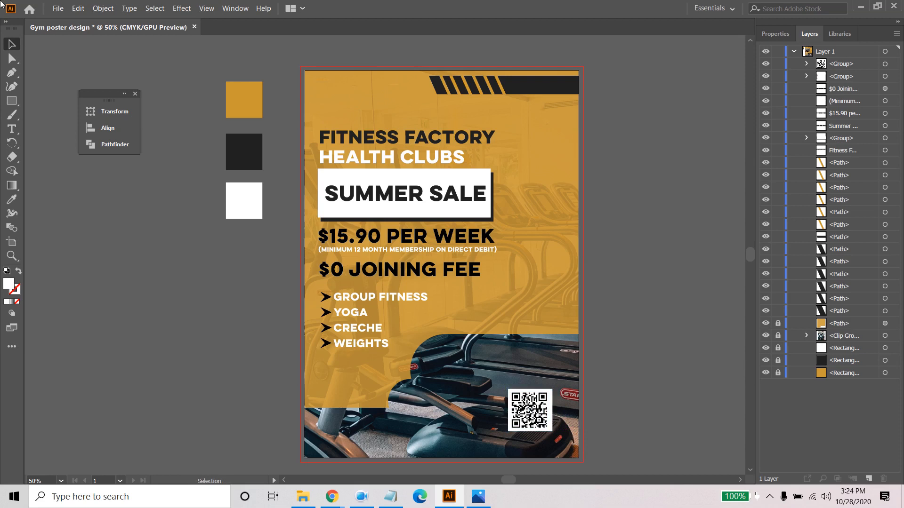
- Save the poster as the Illustrator file "Gym poster design" in the Gym poster folder, keeping the Illustrator 2020 options
{"action": "left_click", "coordinate": [57, 9]}
{"action": "left_click", "coordinate": [80, 92]}
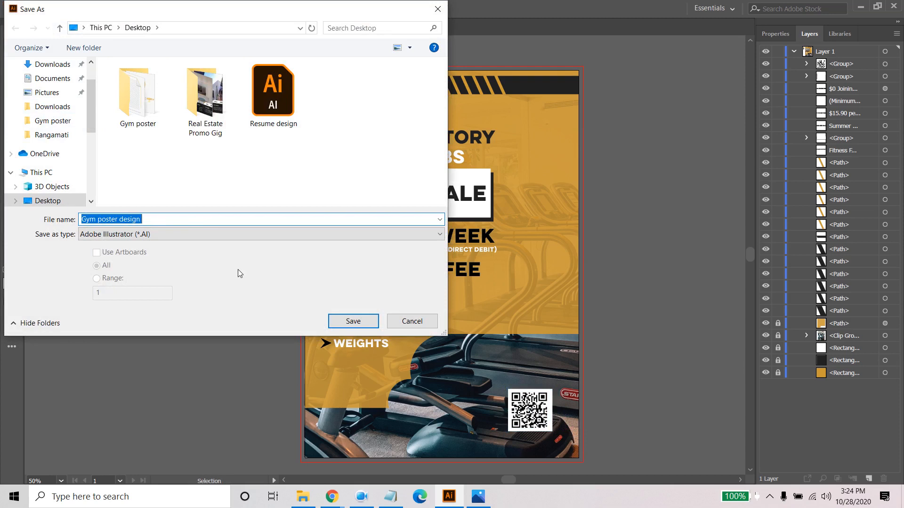
{"action": "double_click", "coordinate": [131, 96]}
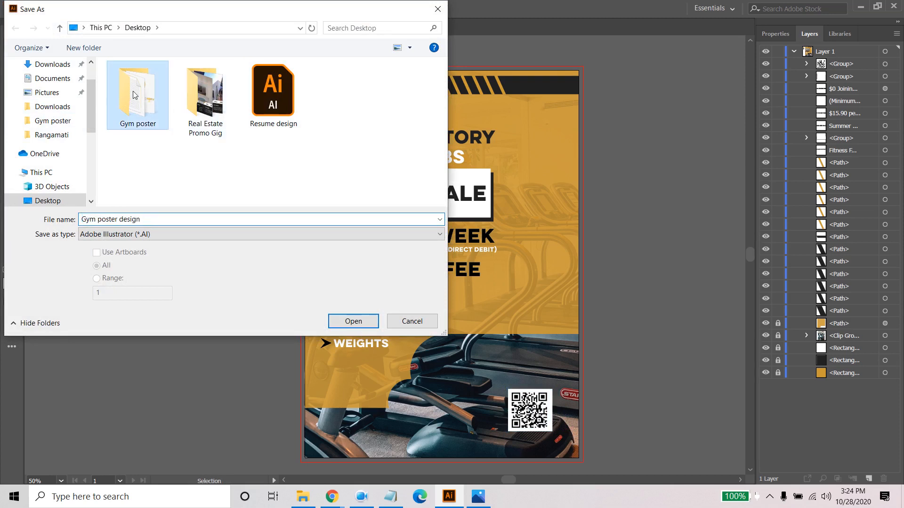
{"action": "left_click", "coordinate": [349, 323]}
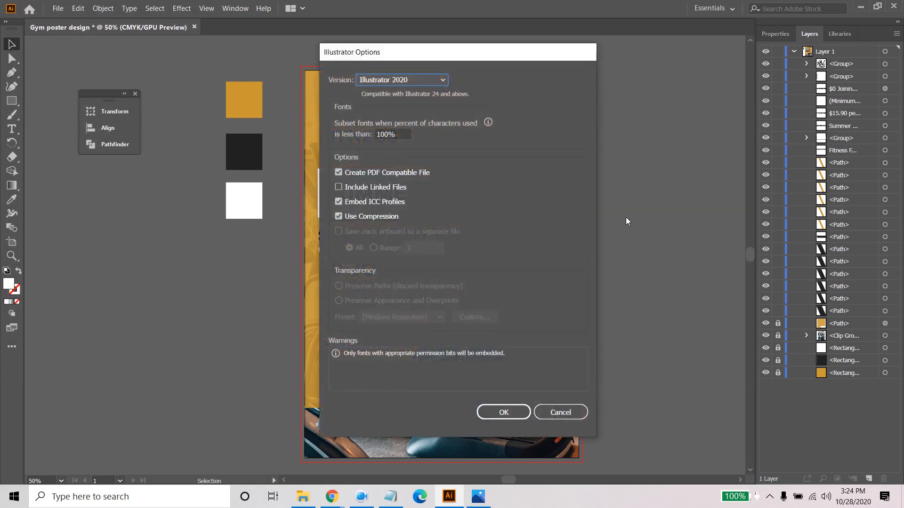
{"action": "left_click", "coordinate": [498, 417]}
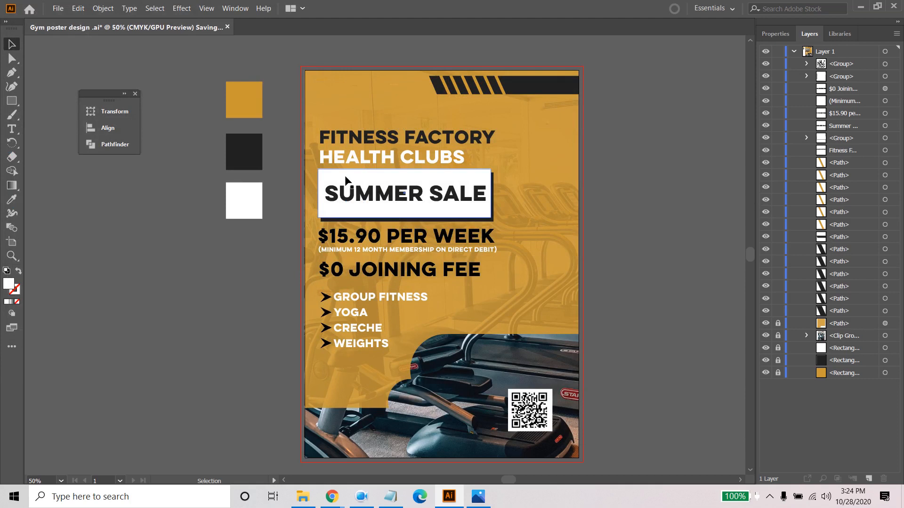
- Nudge the "$0 JOINING FEE" line slightly left and up, closer to the price text above it
{"action": "left_click", "coordinate": [439, 278]}
{"action": "key", "text": "Right"}
{"action": "key", "text": "Right"}
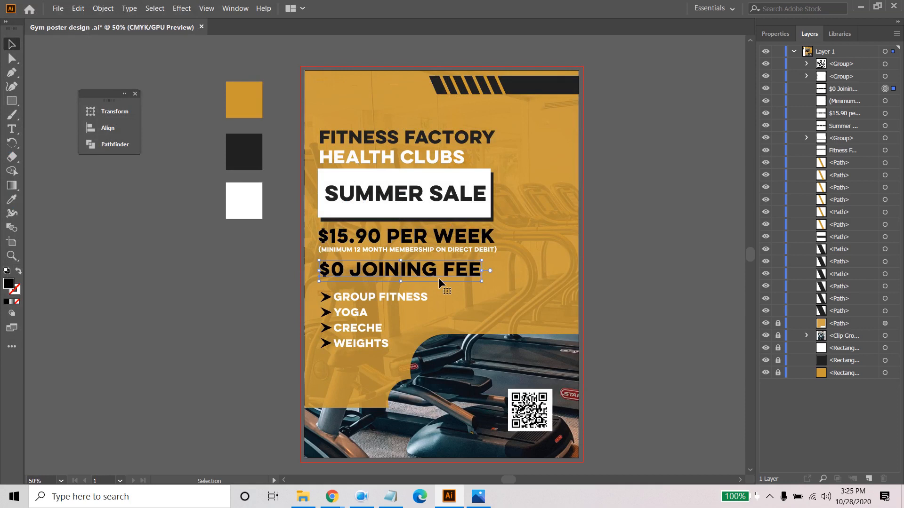
{"action": "key", "text": "Left"}
{"action": "key", "text": "Left"}
{"action": "key", "text": "Left"}
{"action": "key", "text": "Up"}
{"action": "key", "text": "Up"}
{"action": "key", "text": "Up"}
{"action": "key", "text": "Up"}
{"action": "key", "text": "Up"}
{"action": "key", "text": "Up"}
{"action": "key", "text": "Up"}
{"action": "key", "text": "Up"}
{"action": "key", "text": "Up"}
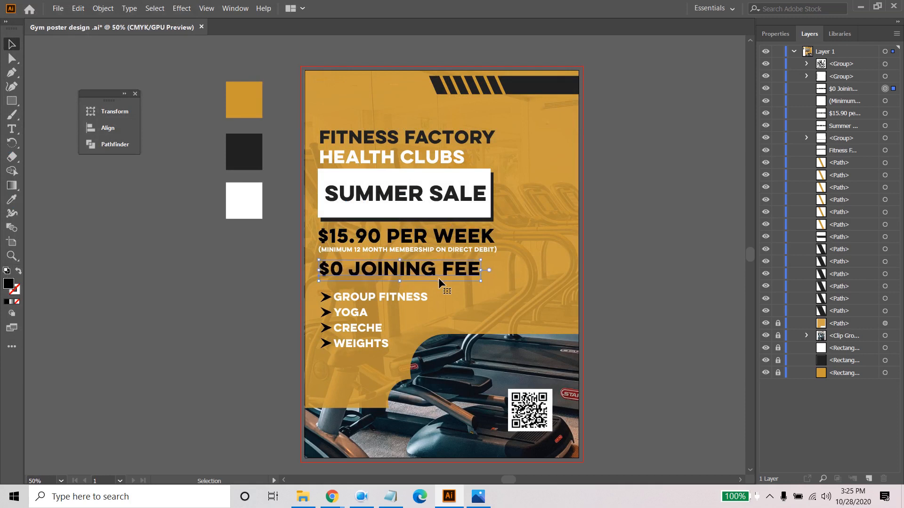
- Left-align the headings, sale box, price lines and services list with its arrows to each other, and save the poster
{"action": "left_click", "coordinate": [337, 108]}
{"action": "left_click_drag", "start_coordinate": [382, 374], "coordinate": [578, 203]}
{"action": "left_click", "coordinate": [775, 34]}
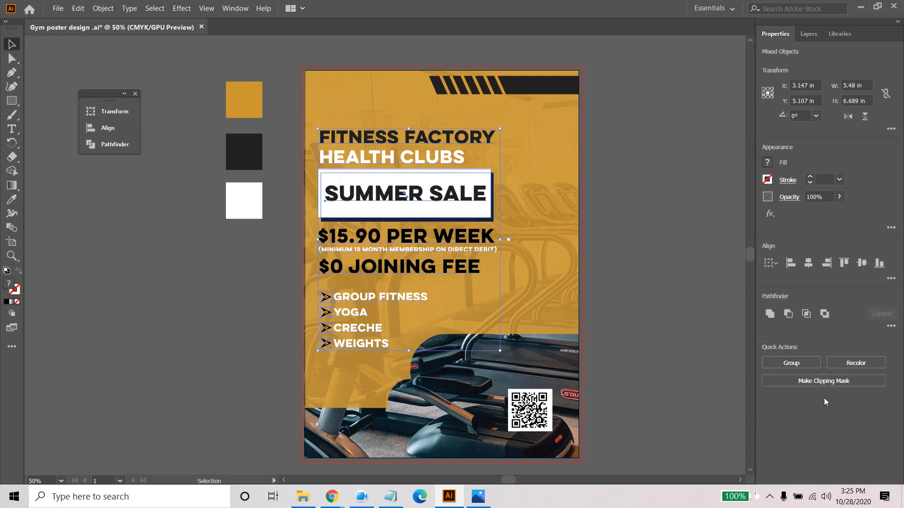
{"action": "left_click", "coordinate": [791, 263]}
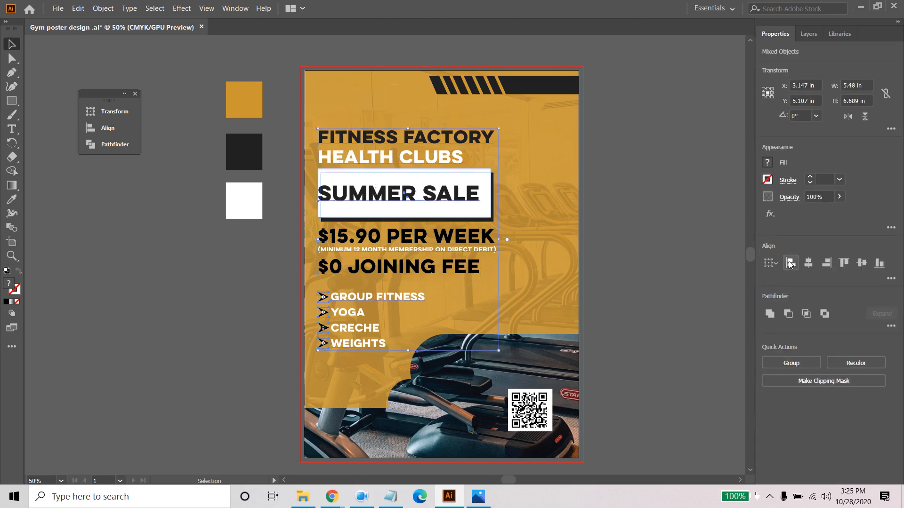
{"action": "left_click", "coordinate": [537, 163]}
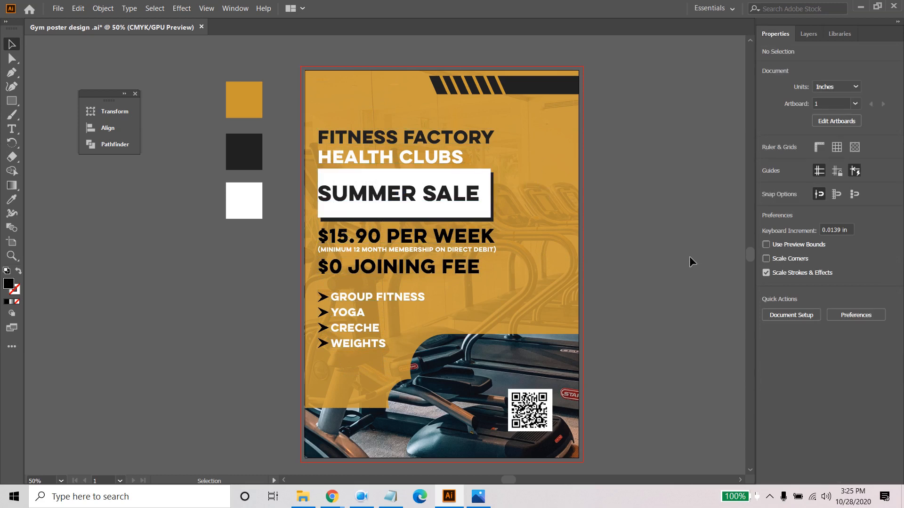
{"action": "left_click", "coordinate": [58, 8]}
{"action": "left_click", "coordinate": [75, 92]}
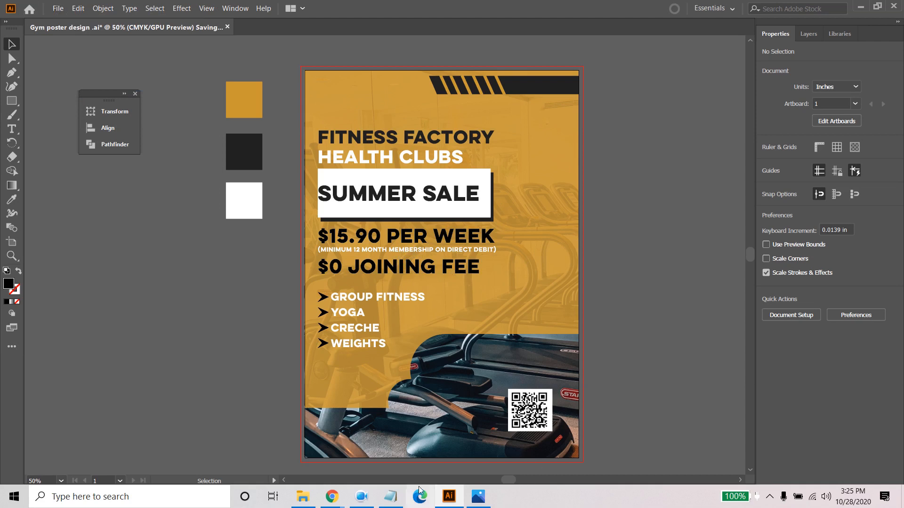
- Review the client's poster requirements in the Notepad work description, and put the notes away
{"action": "left_click", "coordinate": [390, 497]}
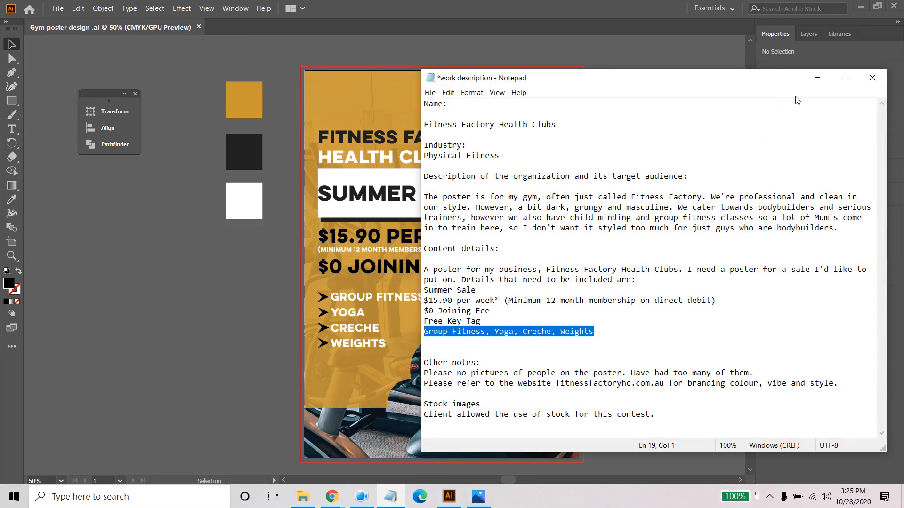
{"action": "left_click", "coordinate": [817, 78]}
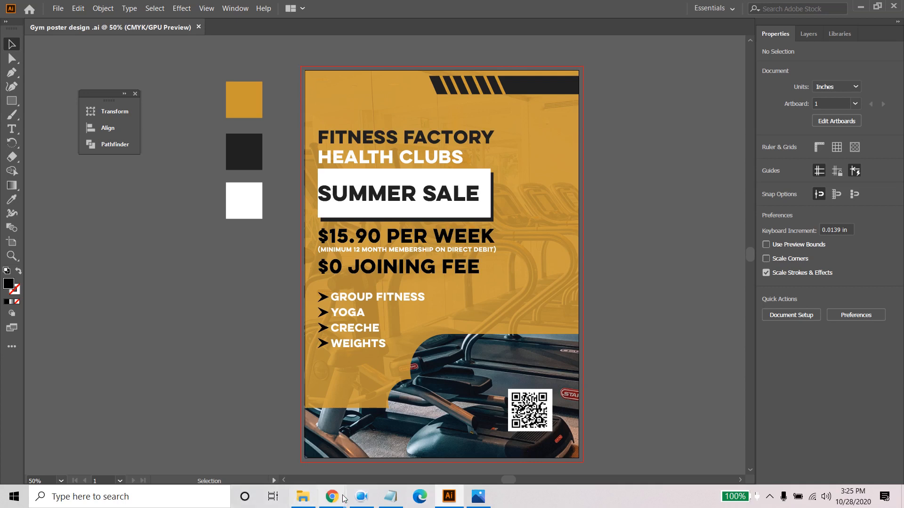
{"action": "left_click", "coordinate": [361, 497]}
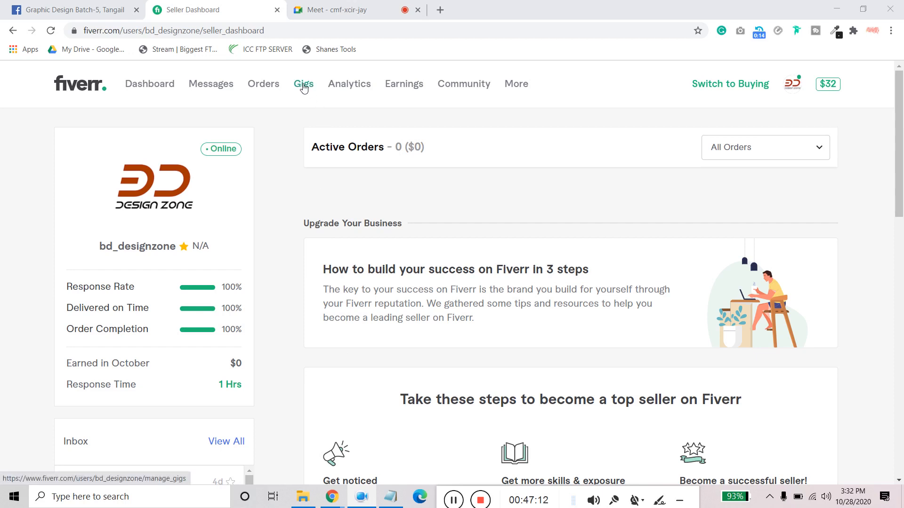
- Switch the Fiverr account to buying mode and search its services for "banner design"
{"action": "left_click", "coordinate": [730, 89]}
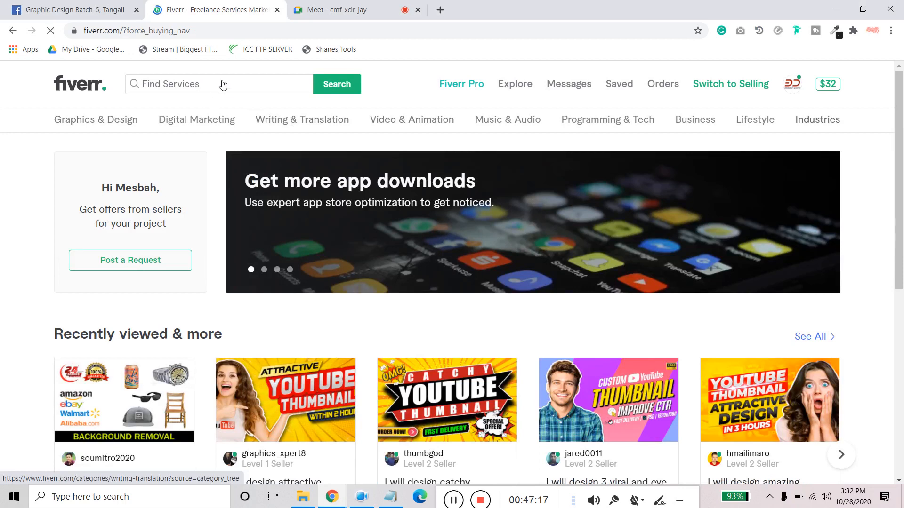
{"action": "left_click", "coordinate": [217, 83]}
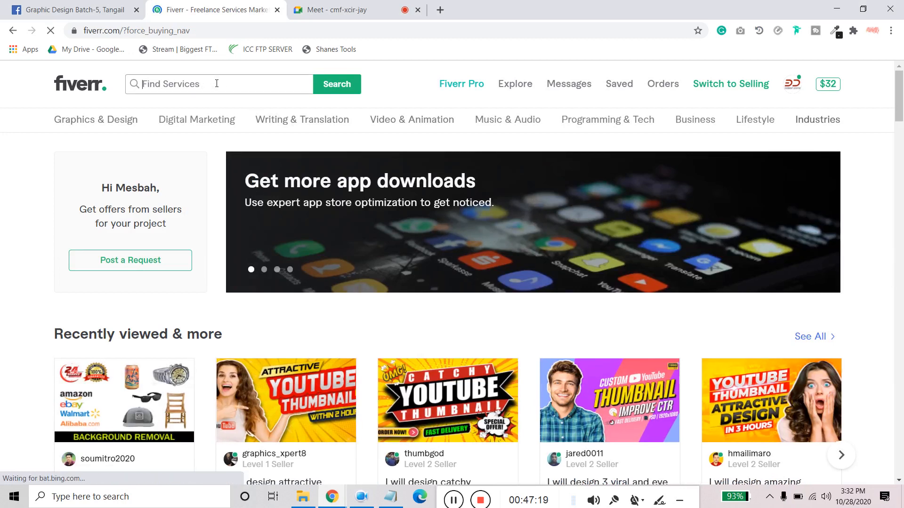
{"action": "type", "text": "ba"}
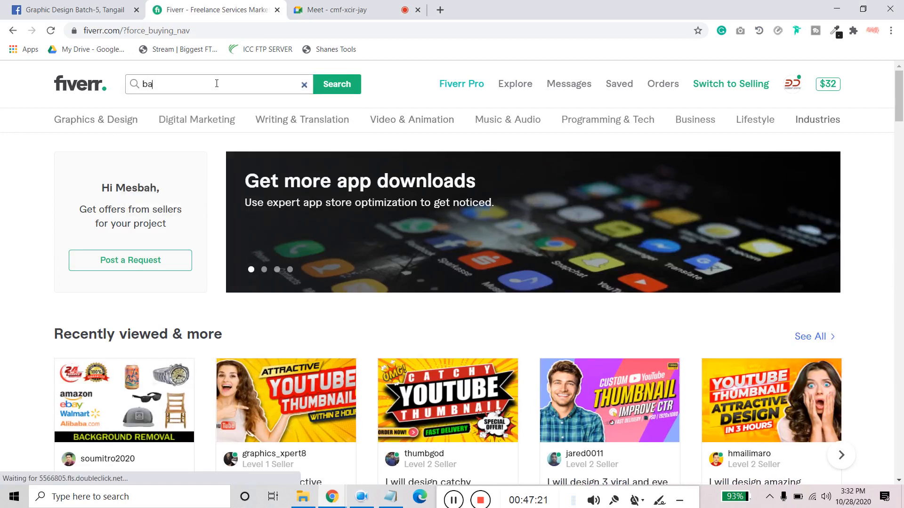
{"action": "type", "text": "nner design"}
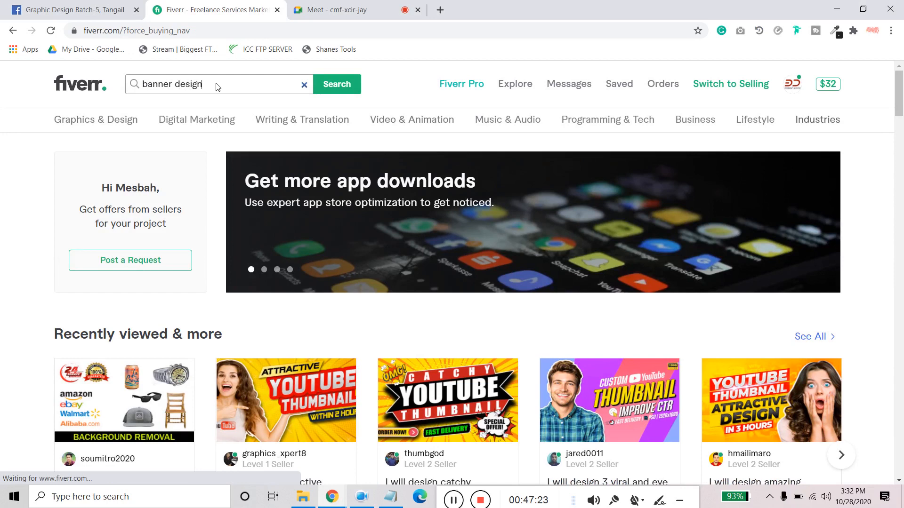
{"action": "key", "text": "Return"}
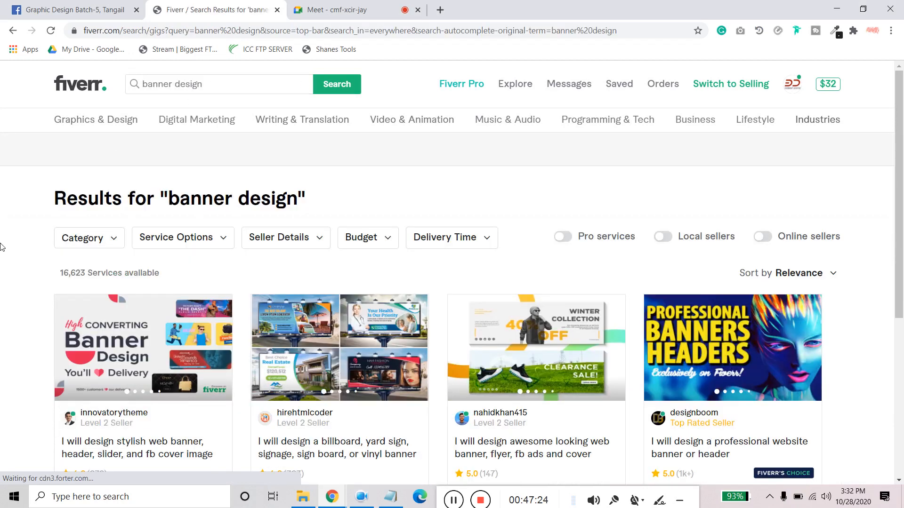
- Play the preview video of the HTML5 animated banner ads gig in the results and check the speaker volume
{"action": "scroll", "coordinate": [2, 247], "scroll_direction": "down", "scroll_amount": 5}
{"action": "scroll", "coordinate": [2, 247], "scroll_direction": "down", "scroll_amount": 3}
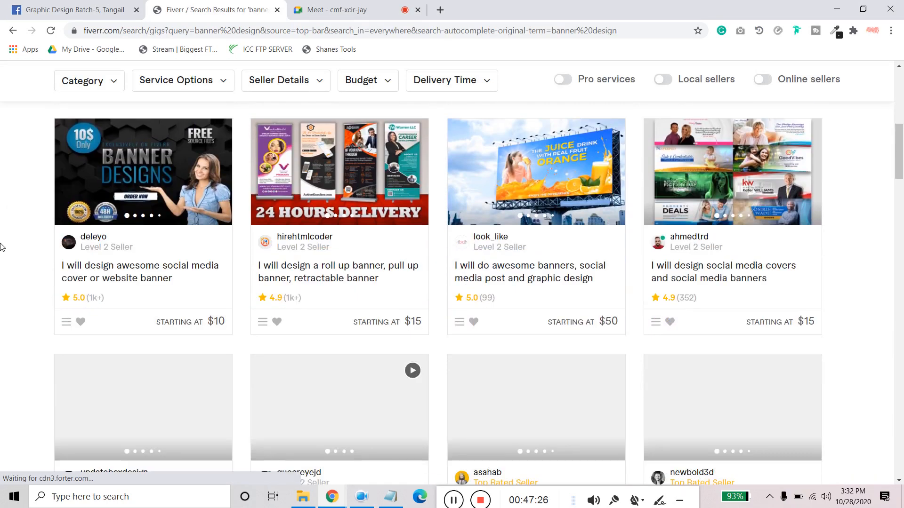
{"action": "scroll", "coordinate": [1, 247], "scroll_direction": "down", "scroll_amount": 2}
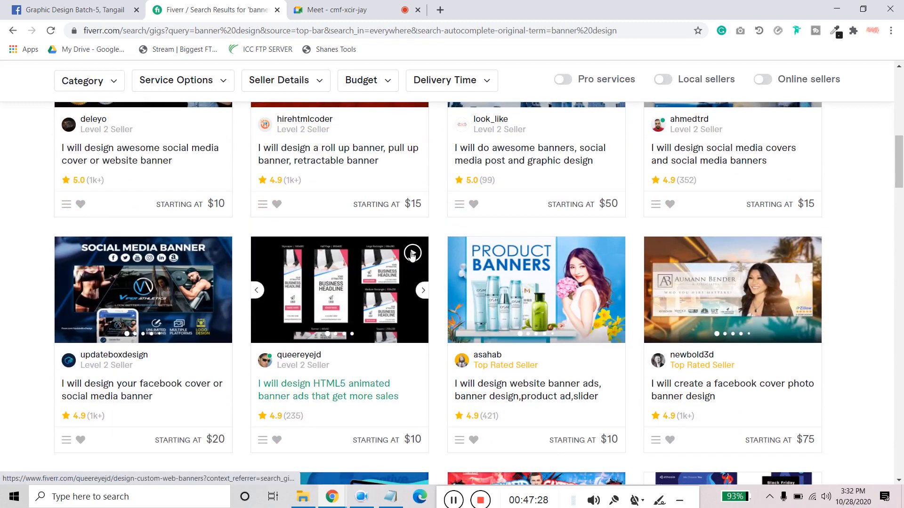
{"action": "left_click", "coordinate": [411, 254]}
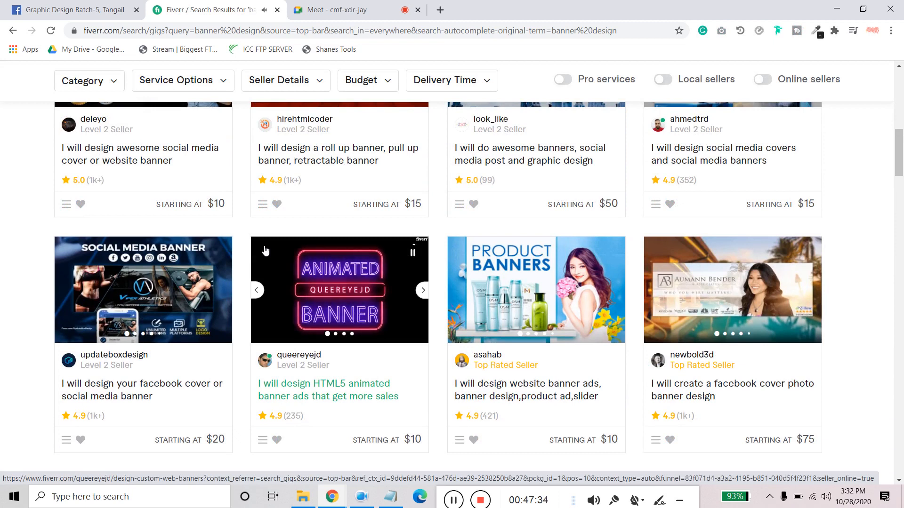
{"action": "left_click", "coordinate": [826, 499]}
{"action": "scroll", "coordinate": [826, 494], "scroll_direction": "down", "scroll_amount": 7}
{"action": "scroll", "coordinate": [823, 489], "scroll_direction": "up", "scroll_amount": 5}
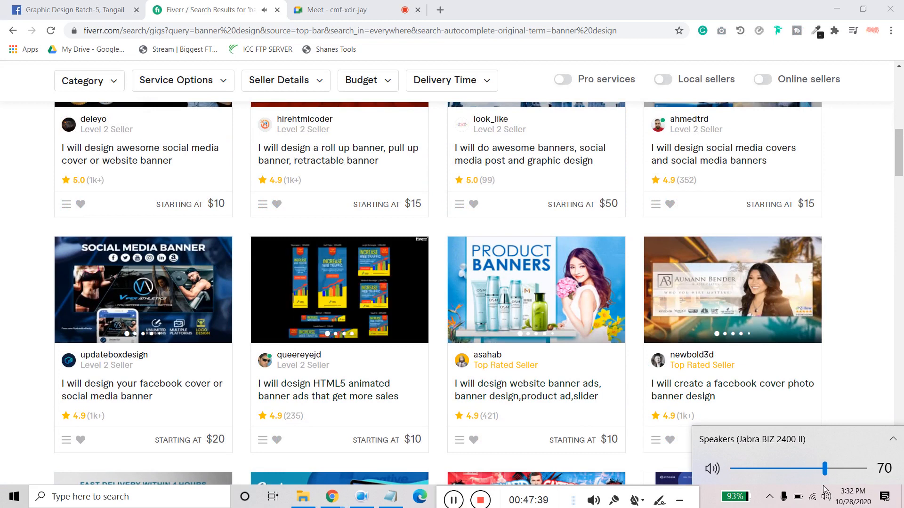
{"action": "scroll", "coordinate": [823, 487], "scroll_direction": "up", "scroll_amount": 9}
{"action": "left_click", "coordinate": [412, 253]}
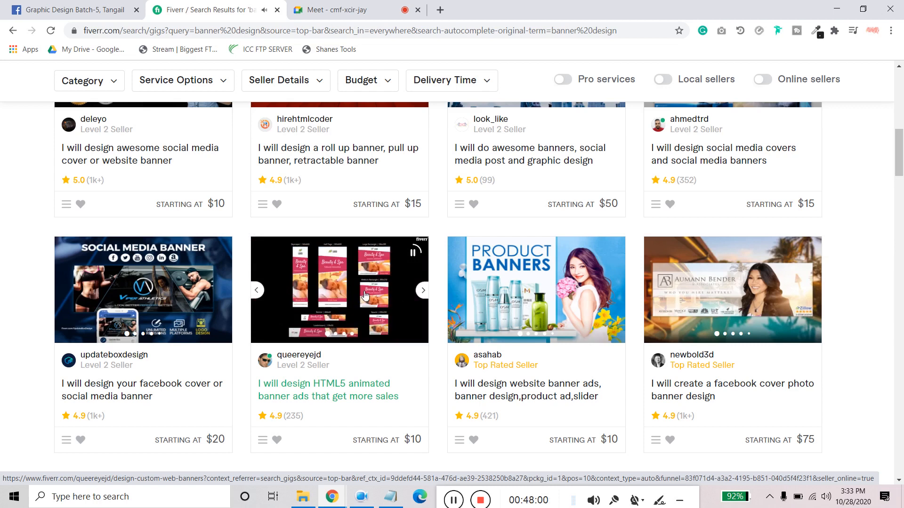
- Flip forward and back through the sample images of the HTML5 animated banner ads gig
{"action": "left_click", "coordinate": [422, 292]}
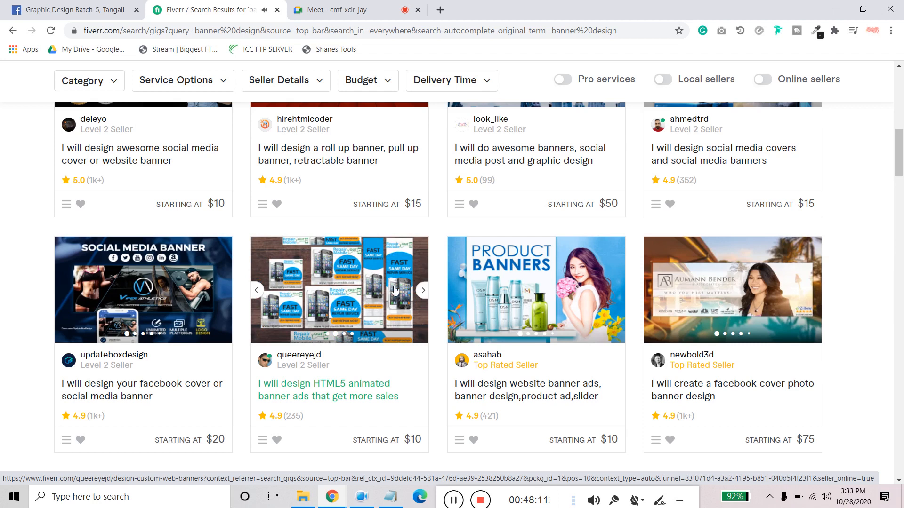
{"action": "left_click", "coordinate": [422, 293]}
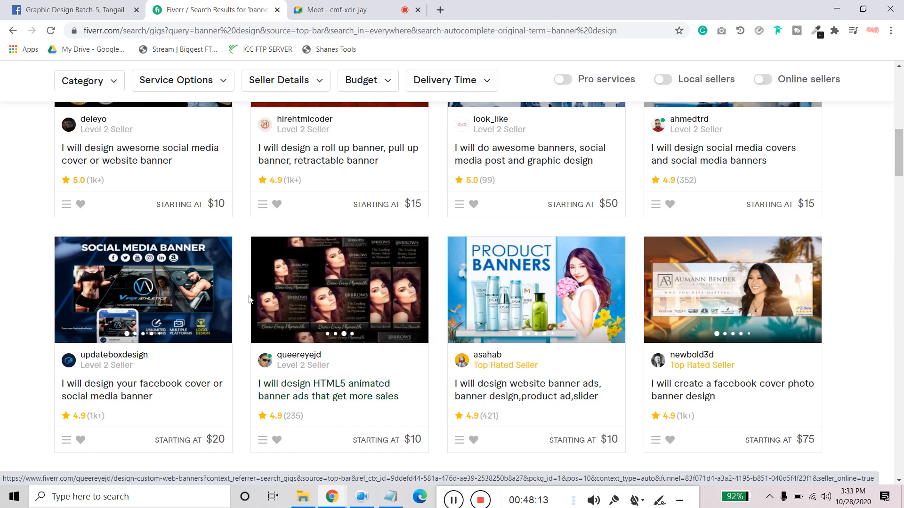
{"action": "left_click", "coordinate": [256, 293]}
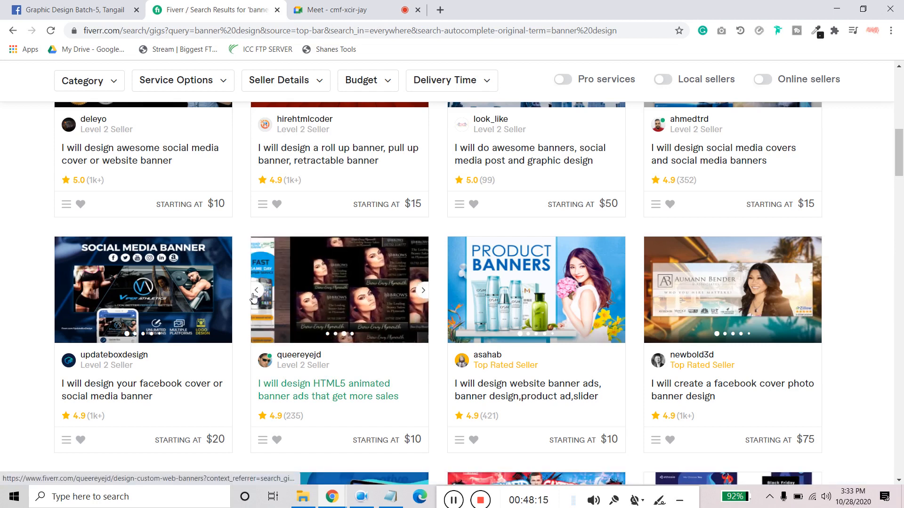
{"action": "left_click", "coordinate": [256, 293]}
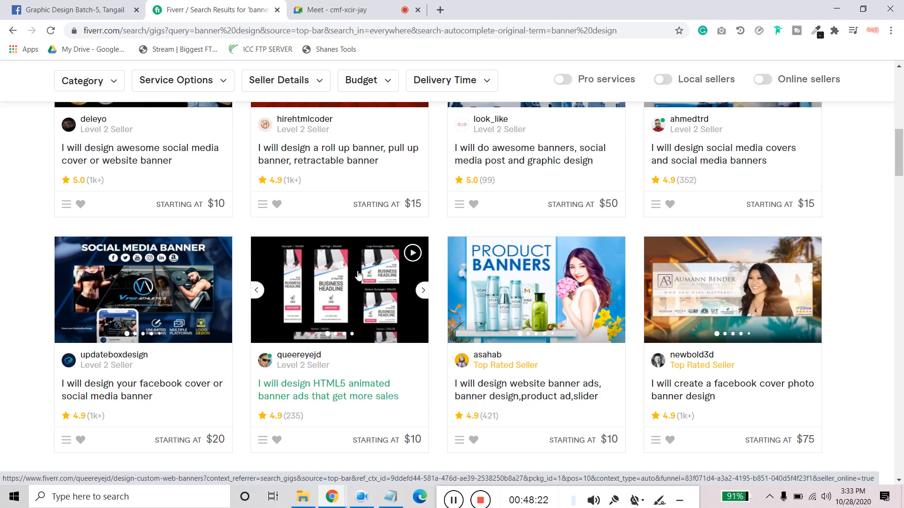
- Examine the thumbnails of the other banner design gigs further down, and play the twitch or mixer overlay gig's preview video
{"action": "scroll", "coordinate": [358, 276], "scroll_direction": "up", "scroll_amount": 2}
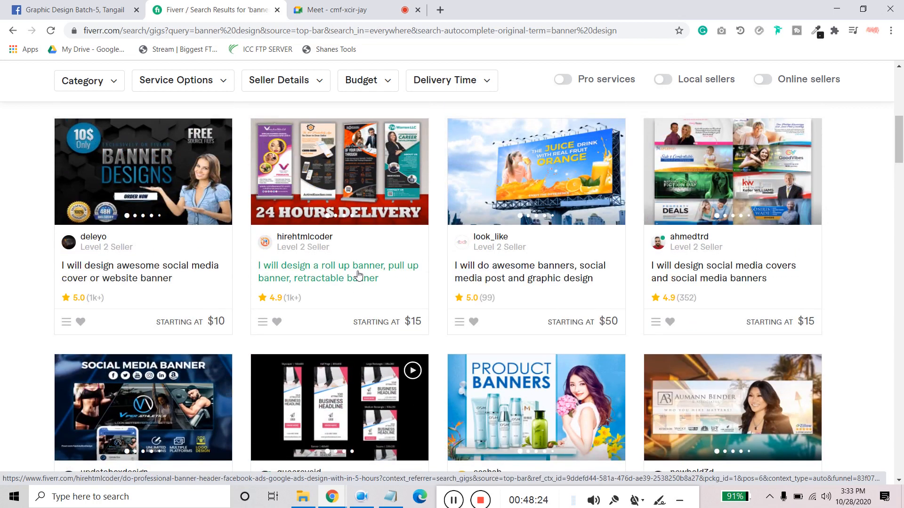
{"action": "scroll", "coordinate": [354, 276], "scroll_direction": "down", "scroll_amount": 3}
{"action": "scroll", "coordinate": [381, 240], "scroll_direction": "down", "scroll_amount": 7}
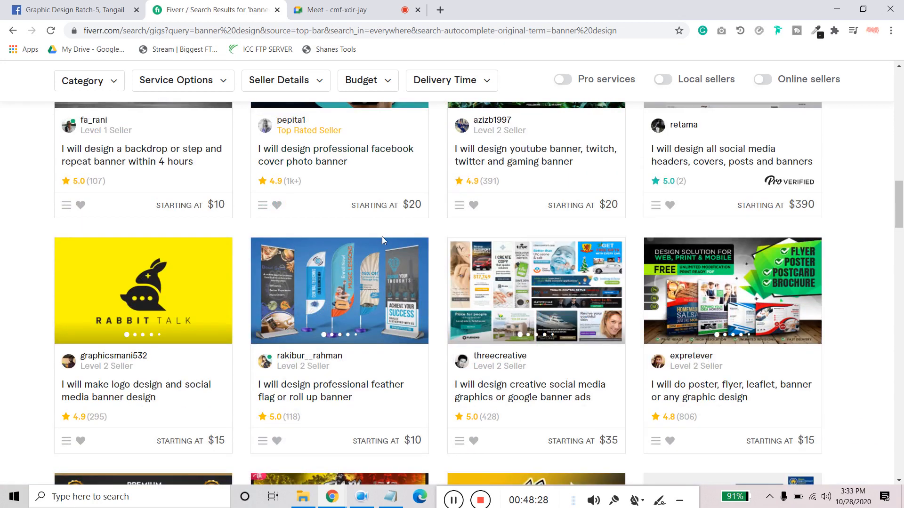
{"action": "scroll", "coordinate": [382, 239], "scroll_direction": "down", "scroll_amount": 7}
{"action": "scroll", "coordinate": [385, 241], "scroll_direction": "down", "scroll_amount": 5}
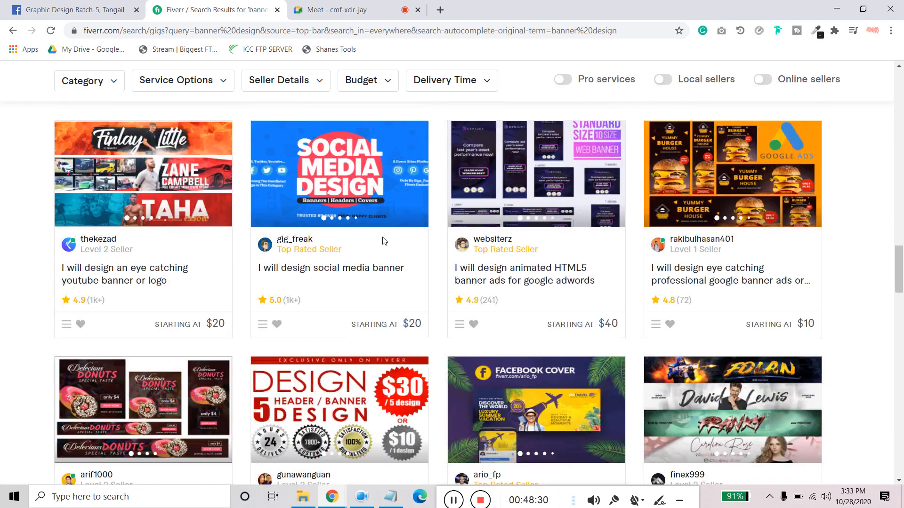
{"action": "scroll", "coordinate": [301, 246], "scroll_direction": "down", "scroll_amount": 3}
{"action": "scroll", "coordinate": [301, 245], "scroll_direction": "up", "scroll_amount": 3}
{"action": "scroll", "coordinate": [301, 246], "scroll_direction": "up", "scroll_amount": 1}
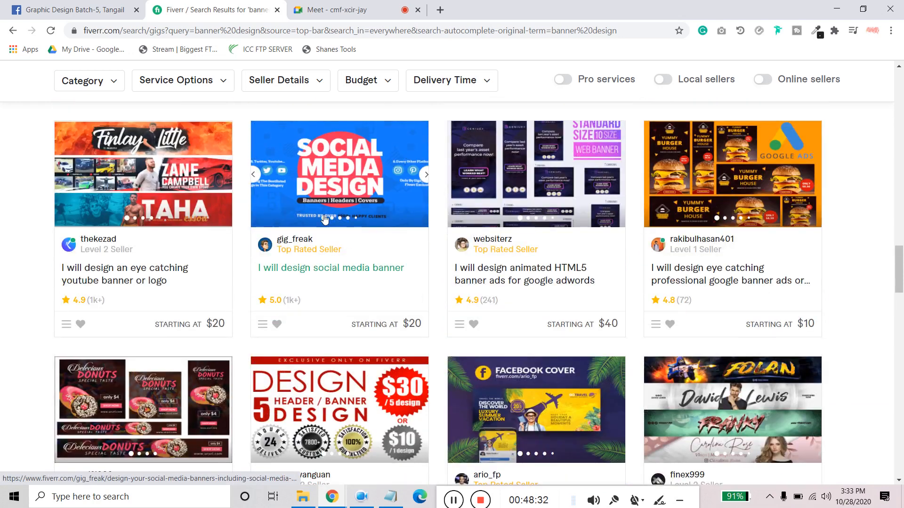
{"action": "scroll", "coordinate": [330, 215], "scroll_direction": "down", "scroll_amount": 4}
{"action": "scroll", "coordinate": [330, 215], "scroll_direction": "down", "scroll_amount": 5}
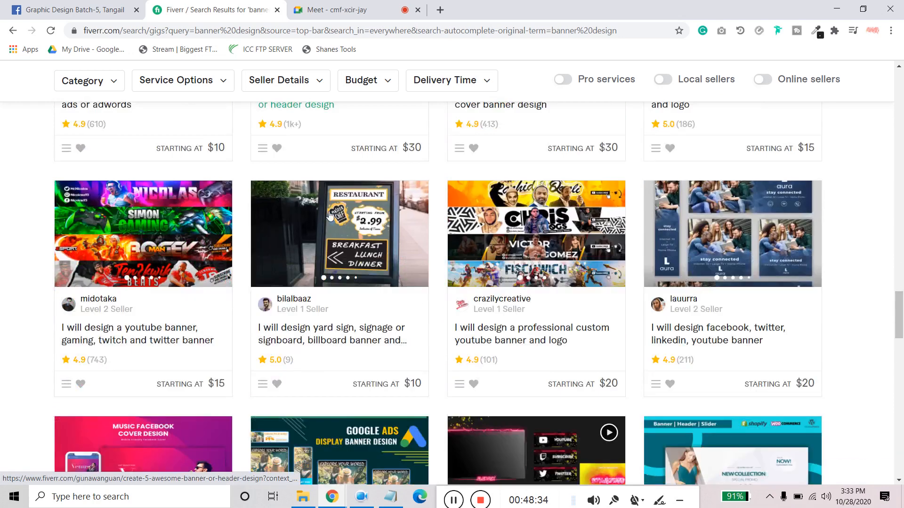
{"action": "scroll", "coordinate": [589, 260], "scroll_direction": "down", "scroll_amount": 4}
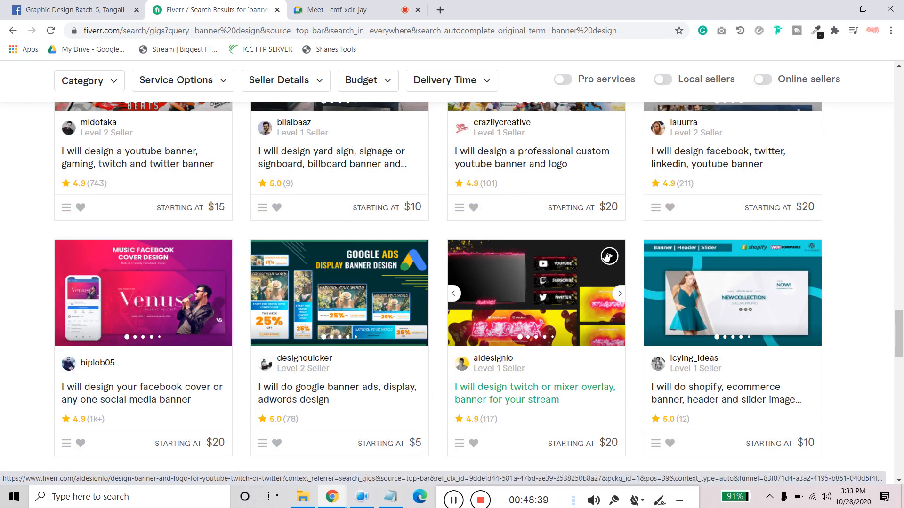
{"action": "left_click", "coordinate": [608, 256]}
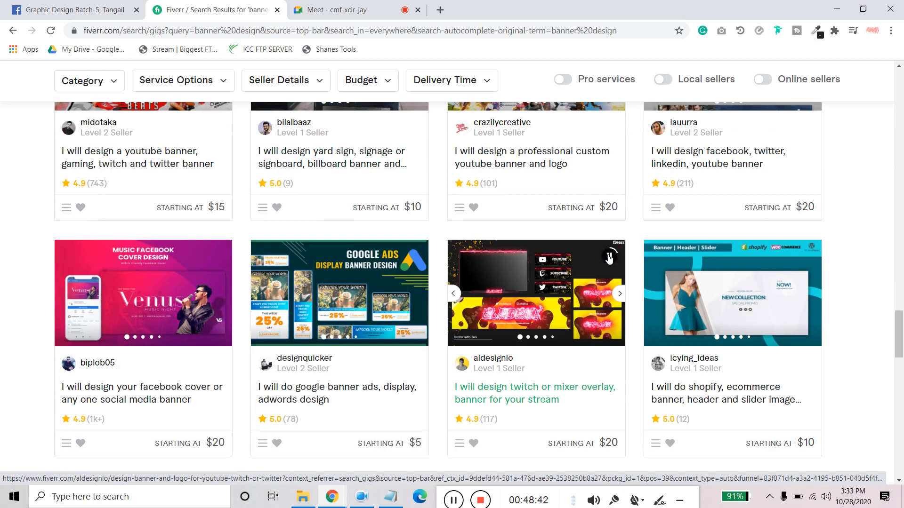
{"action": "scroll", "coordinate": [212, 270], "scroll_direction": "down", "scroll_amount": 5}
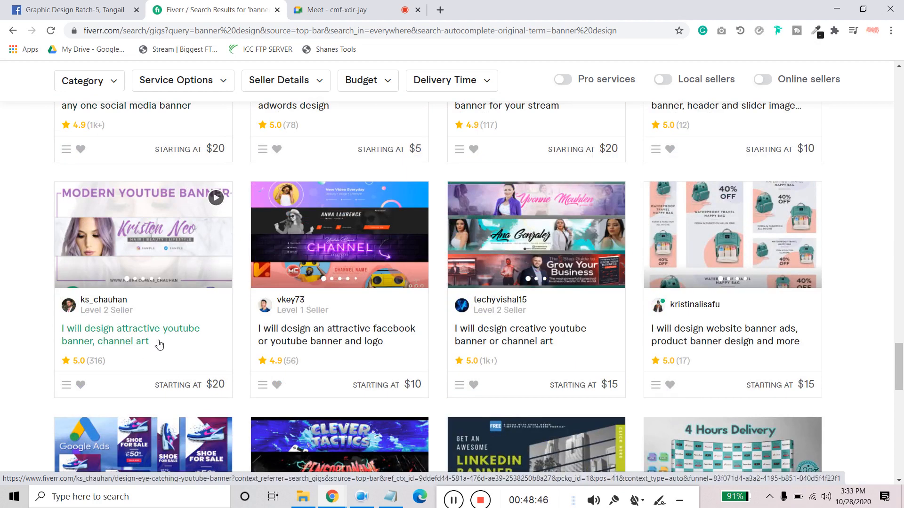
- Play the preview video of the attractive YouTube banner and channel art gig, and open page 2 of the search results
{"action": "left_click", "coordinate": [217, 199]}
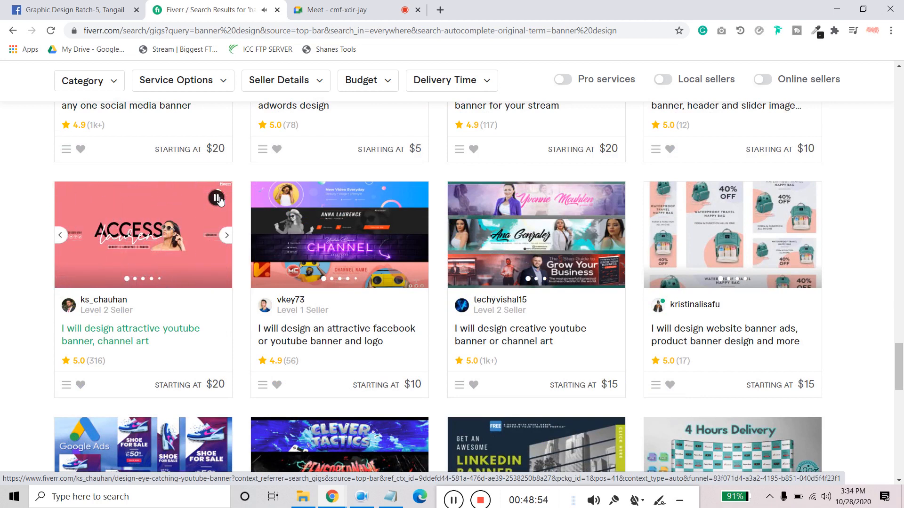
{"action": "scroll", "coordinate": [411, 329], "scroll_direction": "down", "scroll_amount": 5}
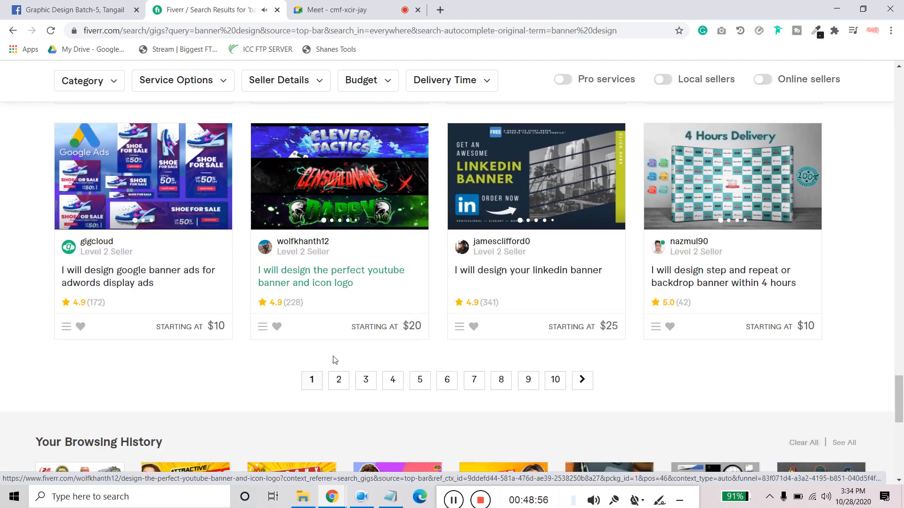
{"action": "left_click", "coordinate": [336, 380]}
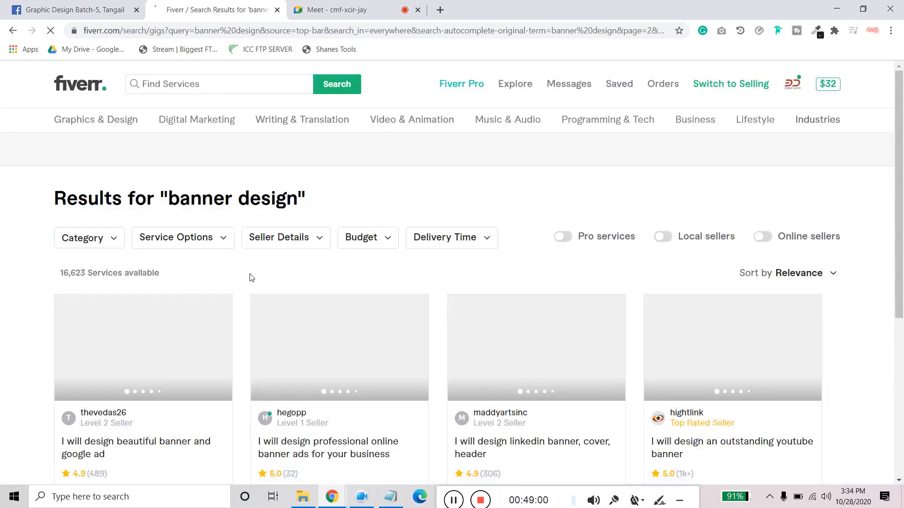
- Play the preview videos of the professional Google banner ads gig and the pixel art banner gig
{"action": "scroll", "coordinate": [216, 324], "scroll_direction": "down", "scroll_amount": 5}
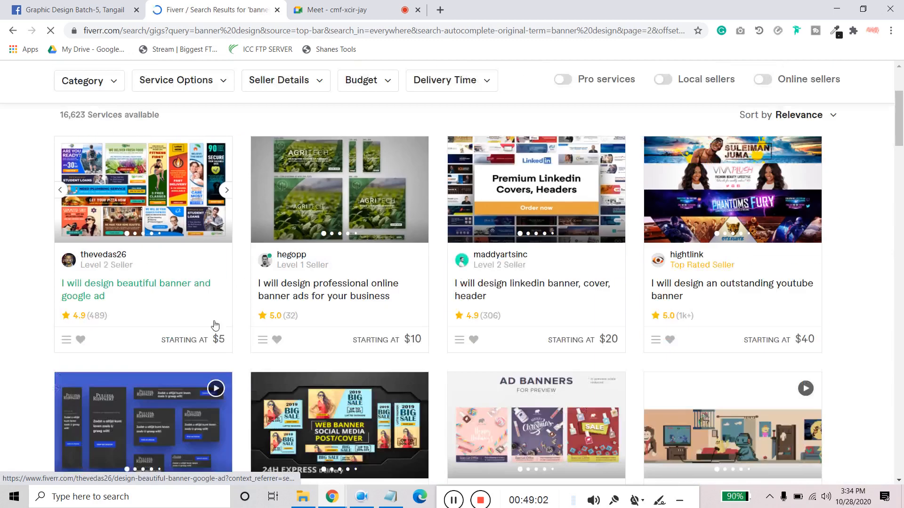
{"action": "scroll", "coordinate": [218, 321], "scroll_direction": "down", "scroll_amount": 1}
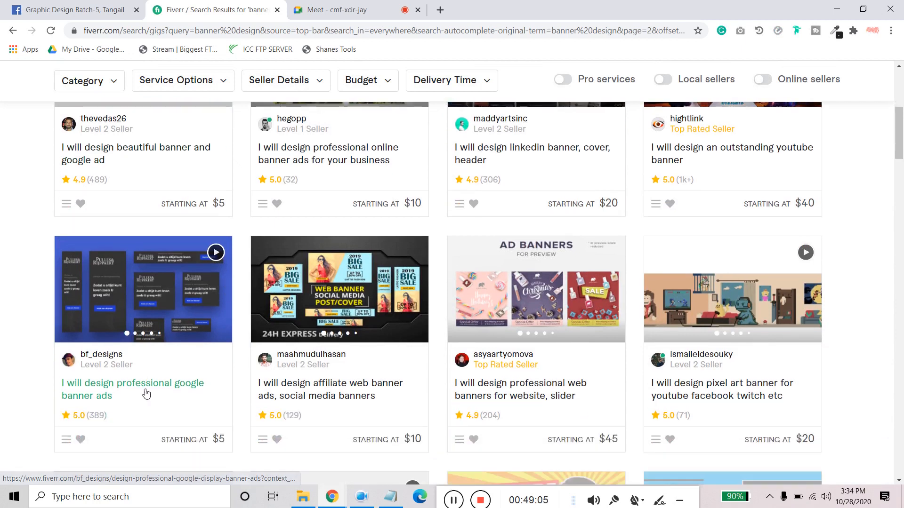
{"action": "left_click", "coordinate": [221, 263]}
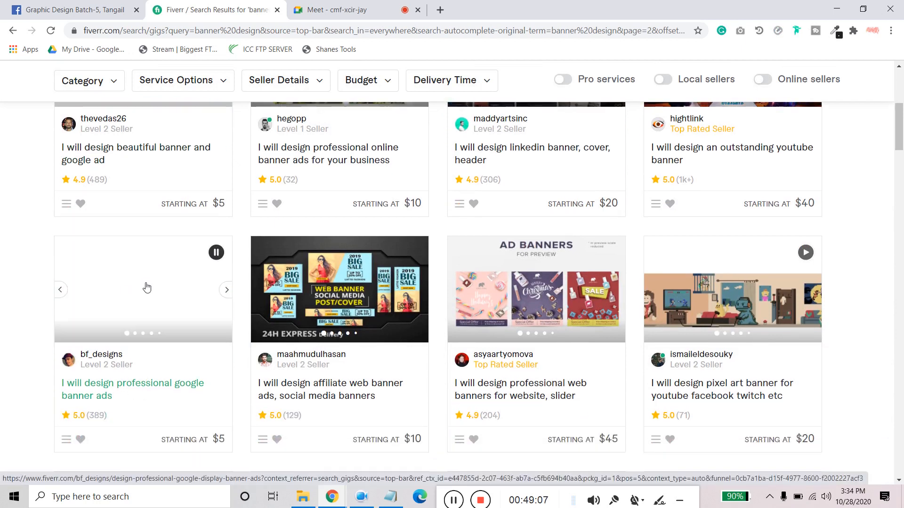
{"action": "left_click", "coordinate": [806, 253]}
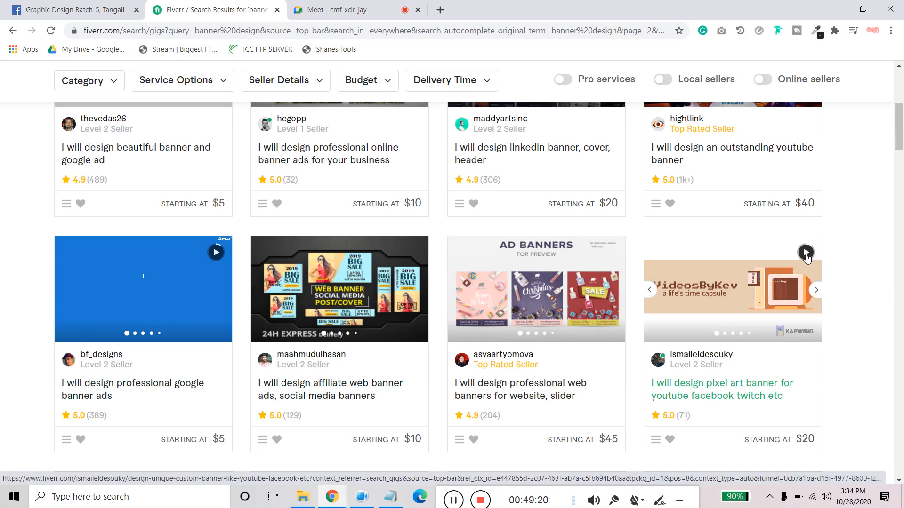
- Examine the thumbnails and starting prices of the other banner design gigs on the second results page
{"action": "scroll", "coordinate": [709, 326], "scroll_direction": "down", "scroll_amount": 8}
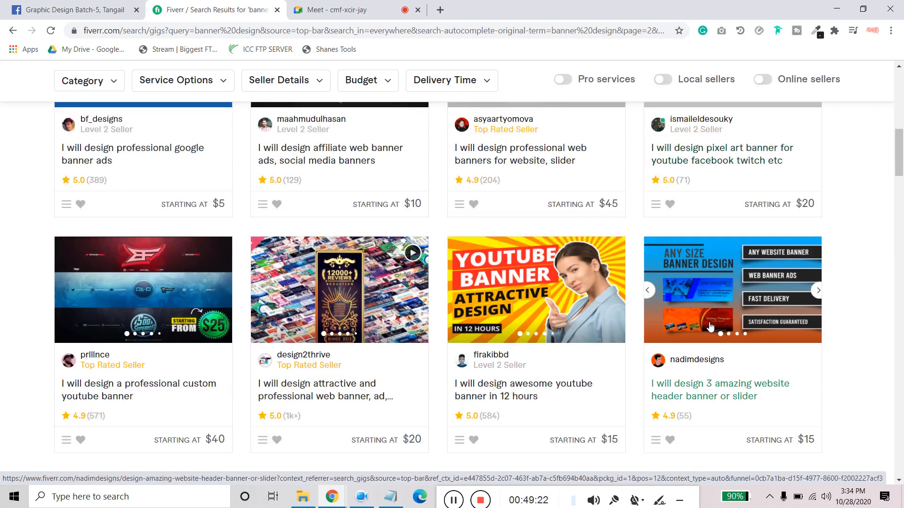
{"action": "scroll", "coordinate": [364, 256], "scroll_direction": "up", "scroll_amount": 2}
{"action": "scroll", "coordinate": [364, 257], "scroll_direction": "down", "scroll_amount": 5}
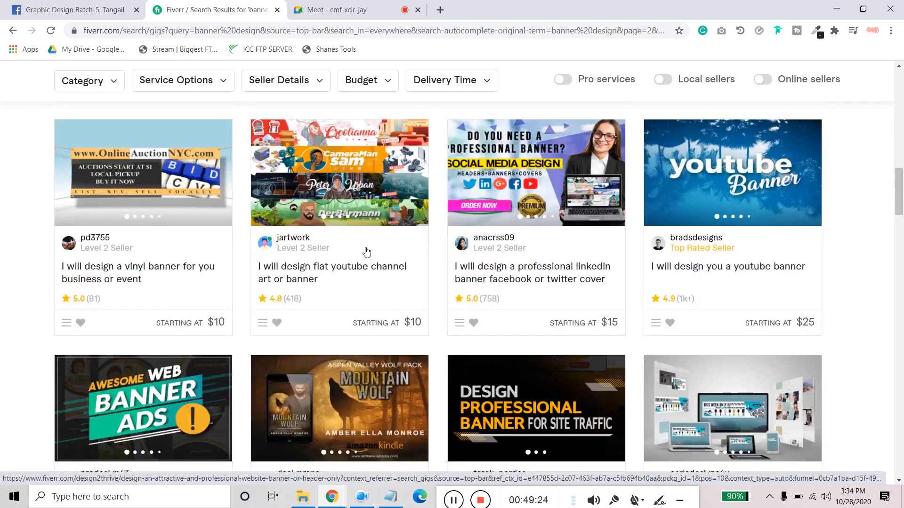
{"action": "scroll", "coordinate": [366, 252], "scroll_direction": "down", "scroll_amount": 4}
{"action": "scroll", "coordinate": [368, 251], "scroll_direction": "down", "scroll_amount": 8}
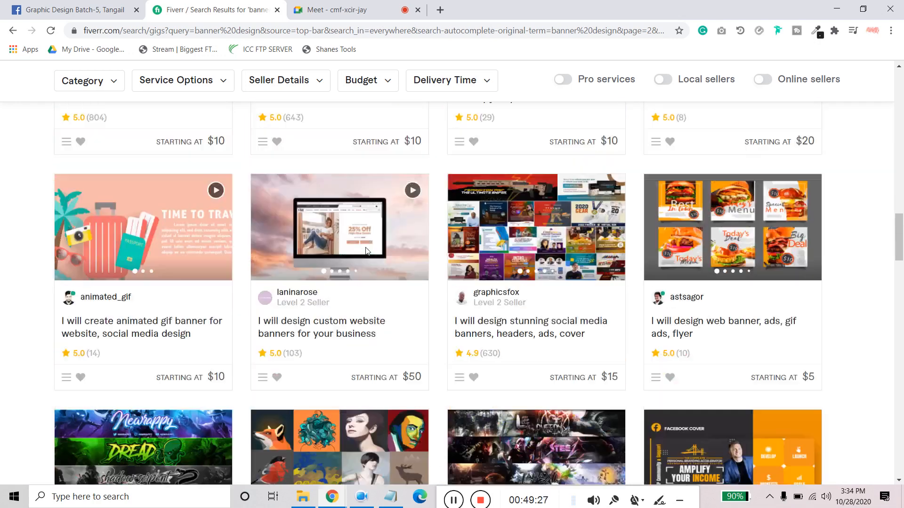
{"action": "scroll", "coordinate": [368, 252], "scroll_direction": "up", "scroll_amount": 18}
{"action": "scroll", "coordinate": [367, 251], "scroll_direction": "up", "scroll_amount": 10}
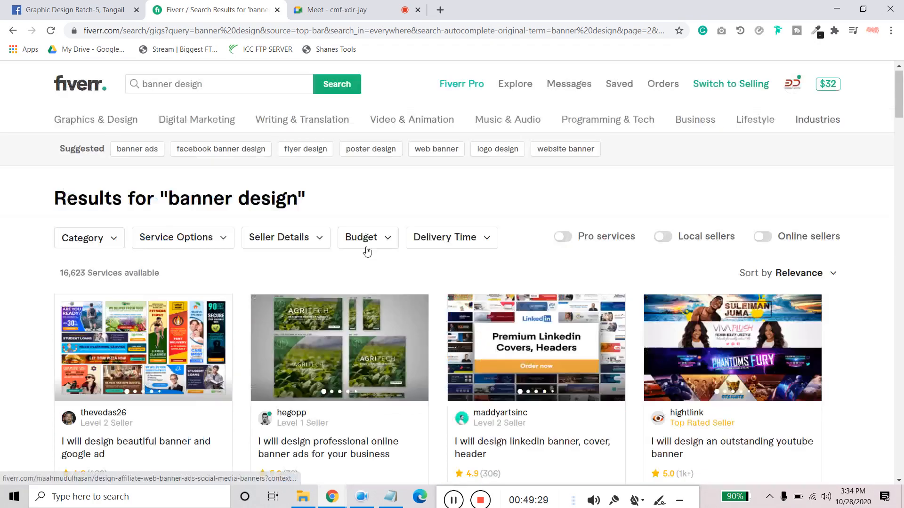
- Return to the Fiverr home page and switch the account to selling mode
{"action": "left_click", "coordinate": [84, 93]}
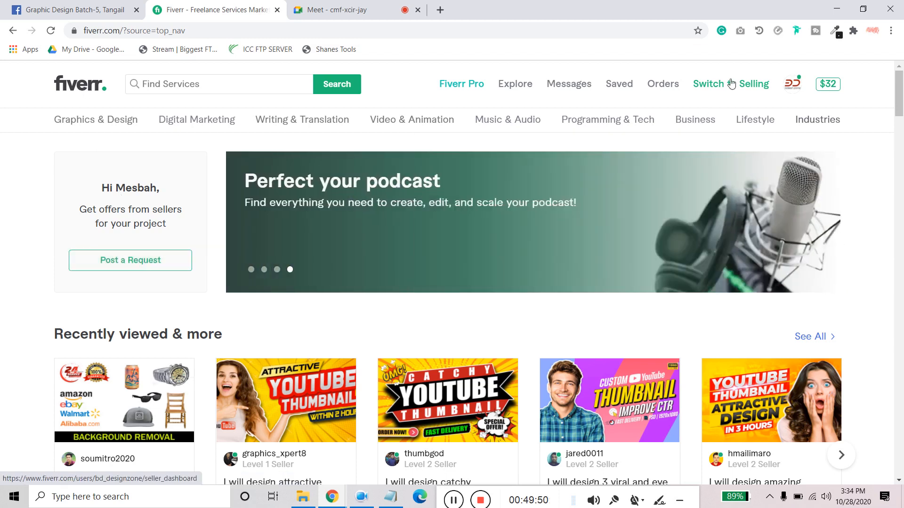
{"action": "left_click", "coordinate": [731, 84]}
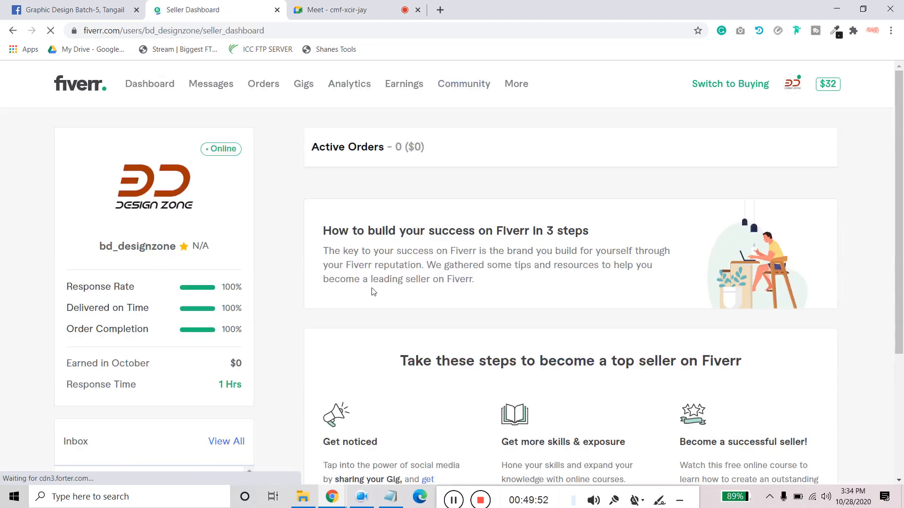